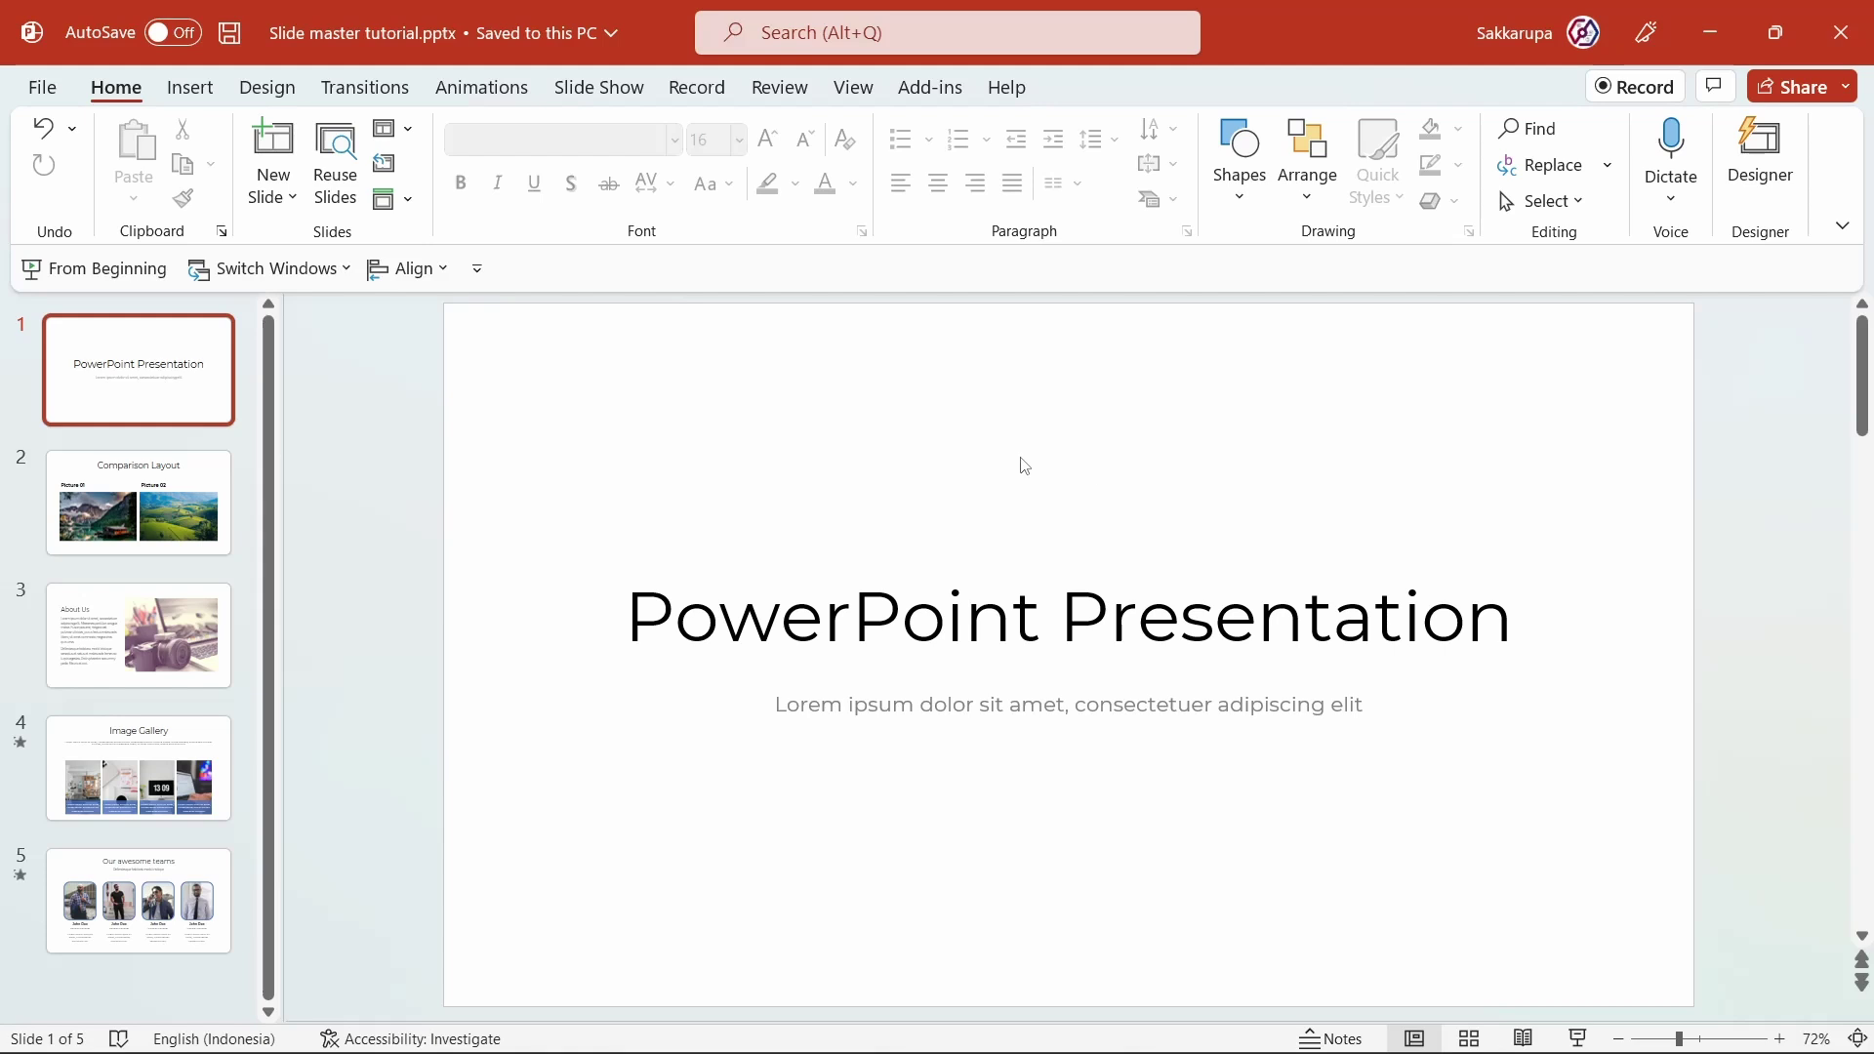
Step: Toggle between Normal and Slide Master views, ending in Slide Master view with the layouts listed
left_click(868, 98)
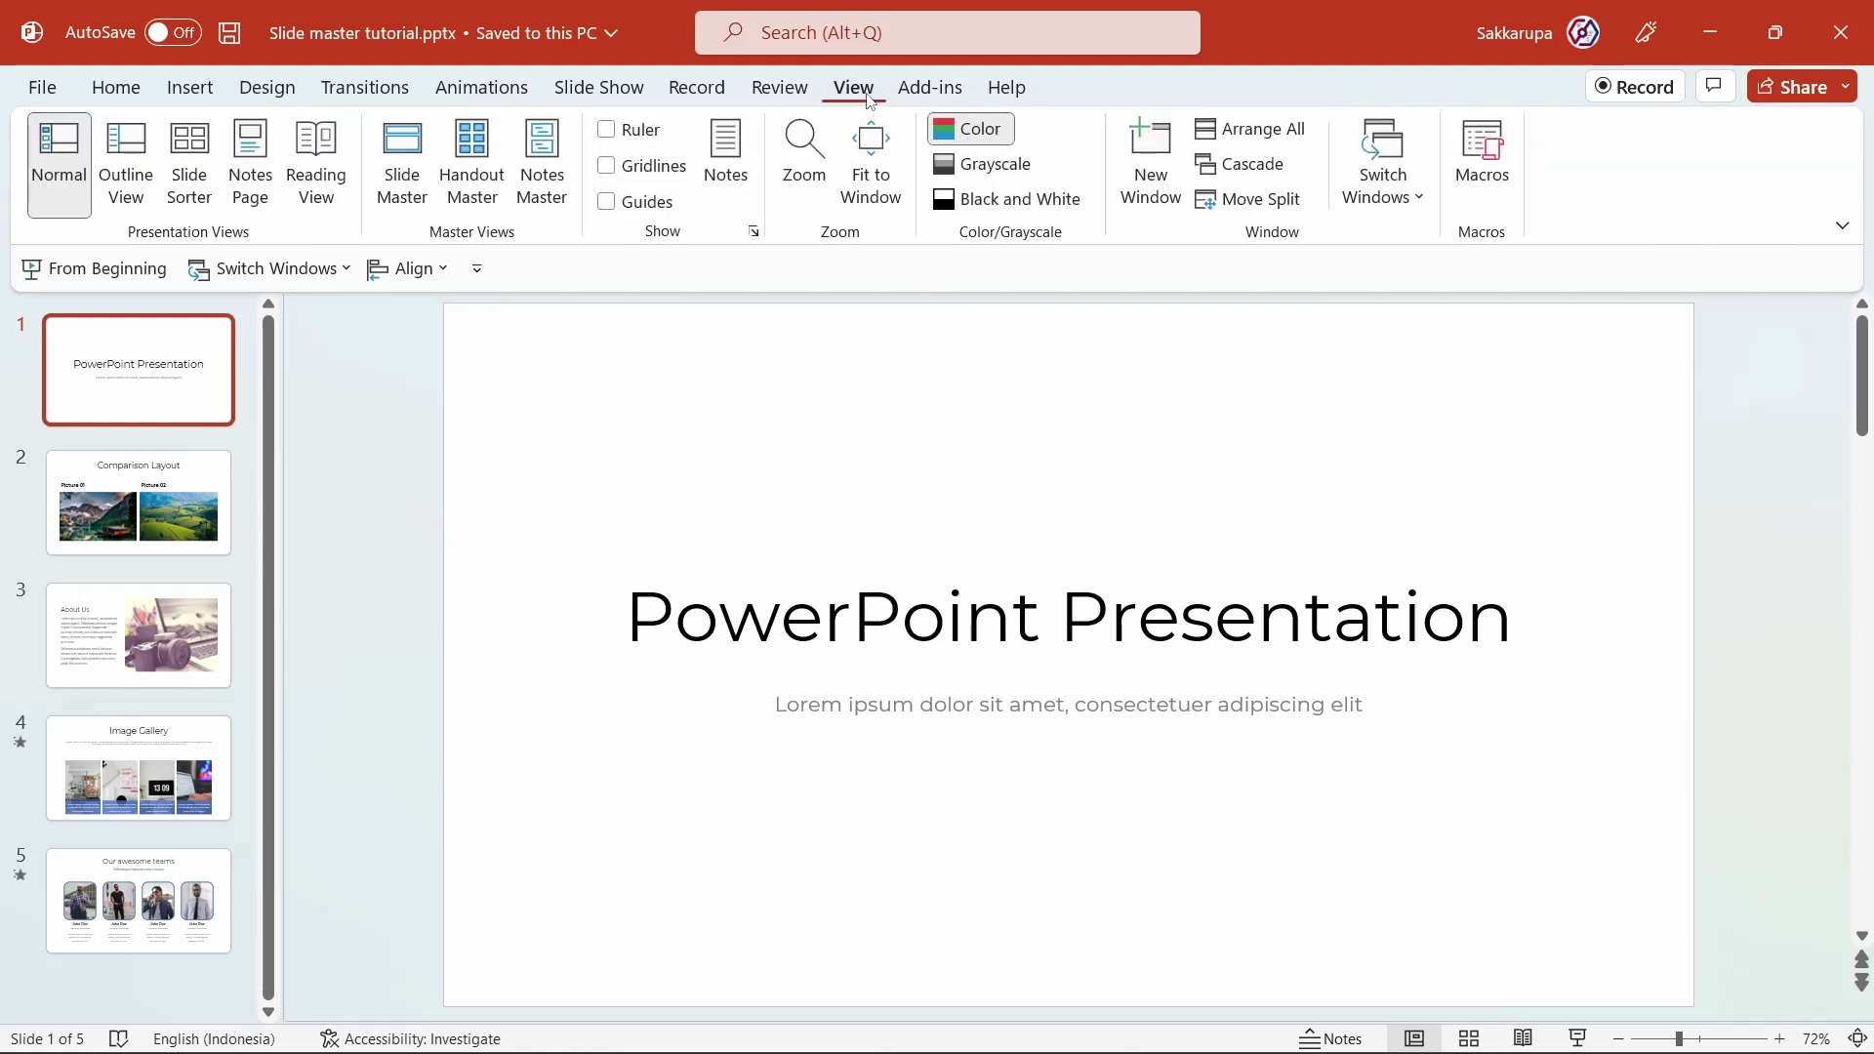
left_click(412, 193)
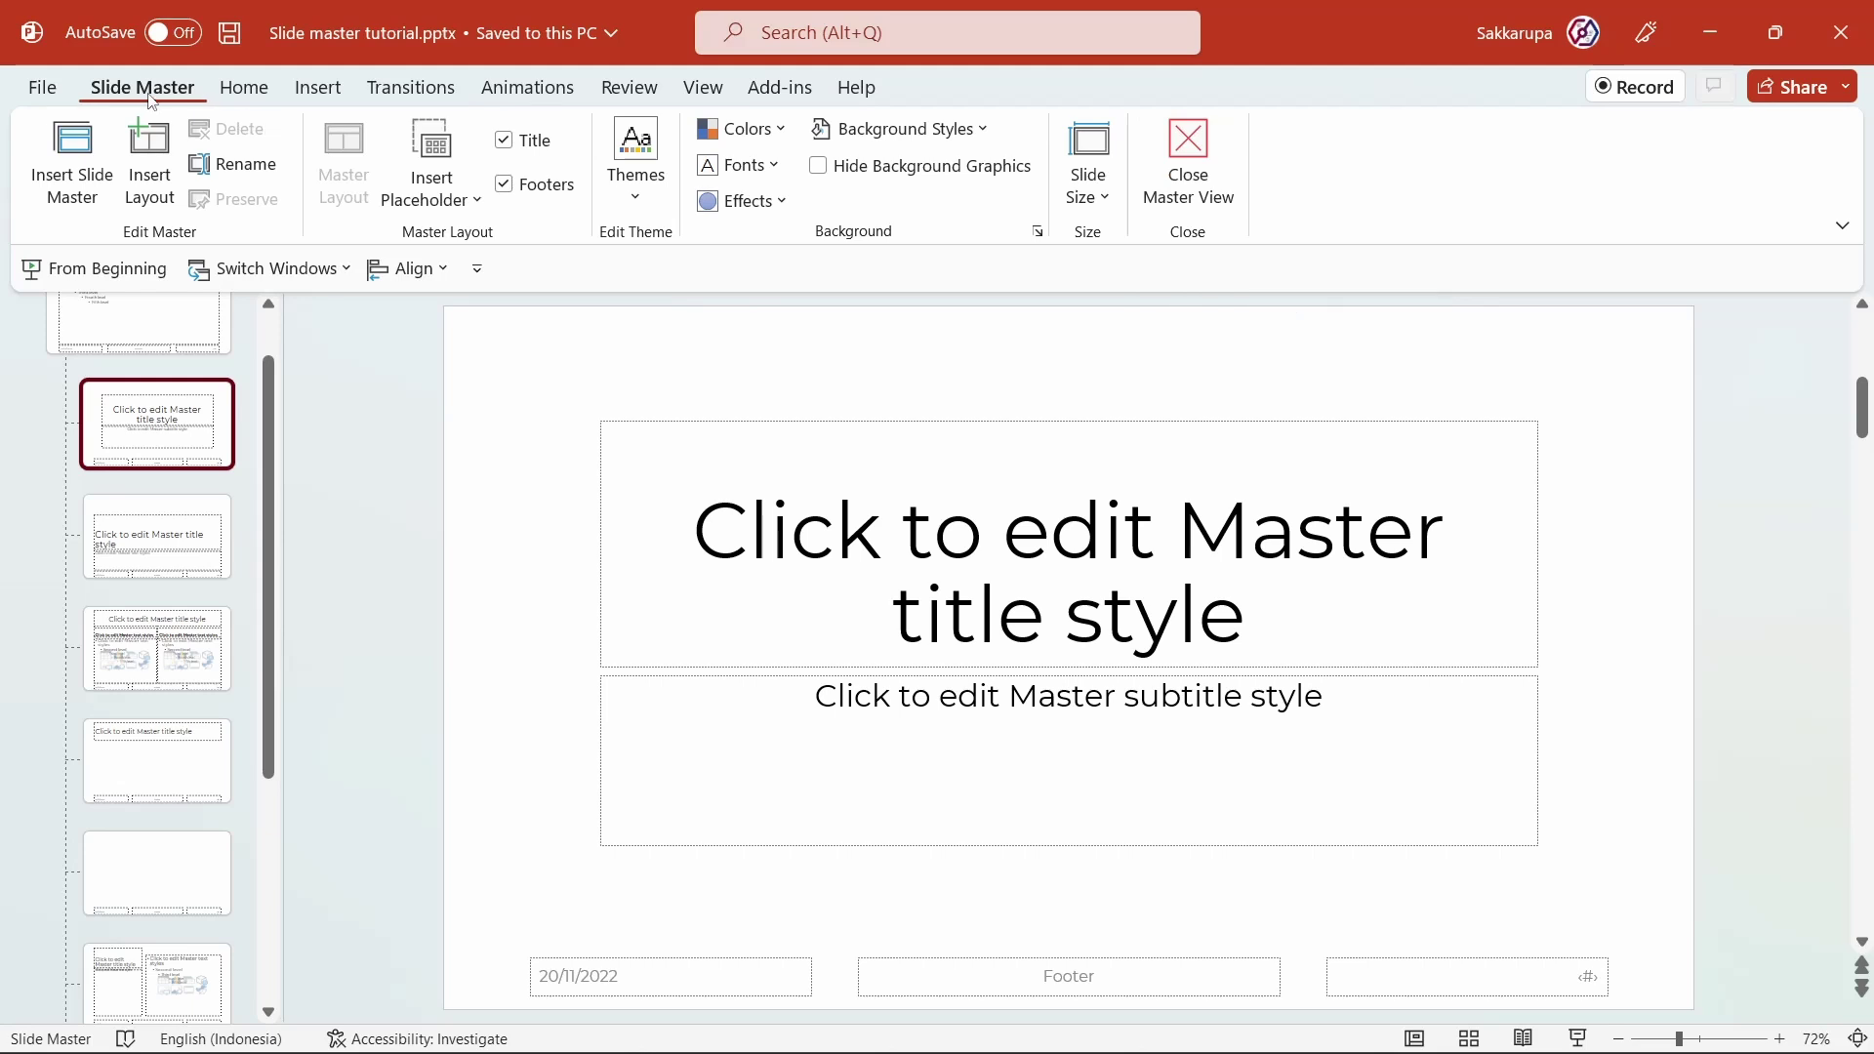
left_click(1225, 149)
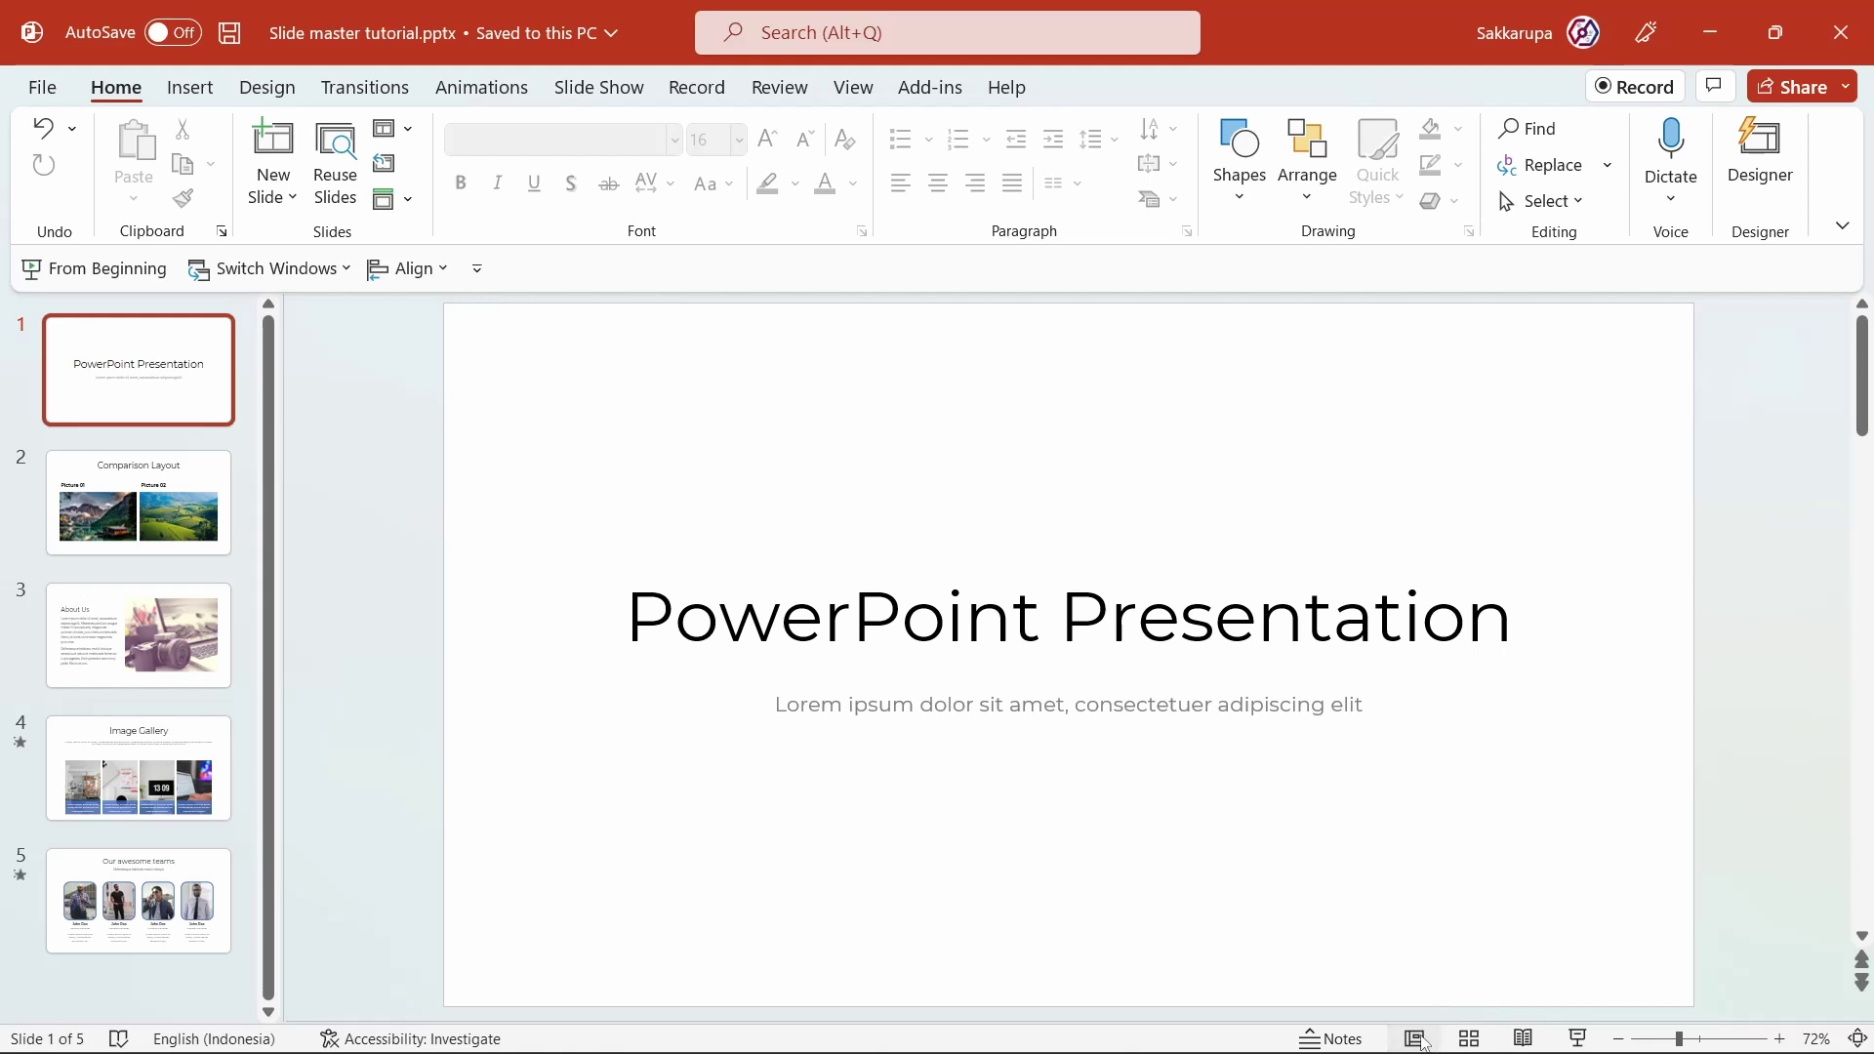
left_click(1415, 1038, "shift")
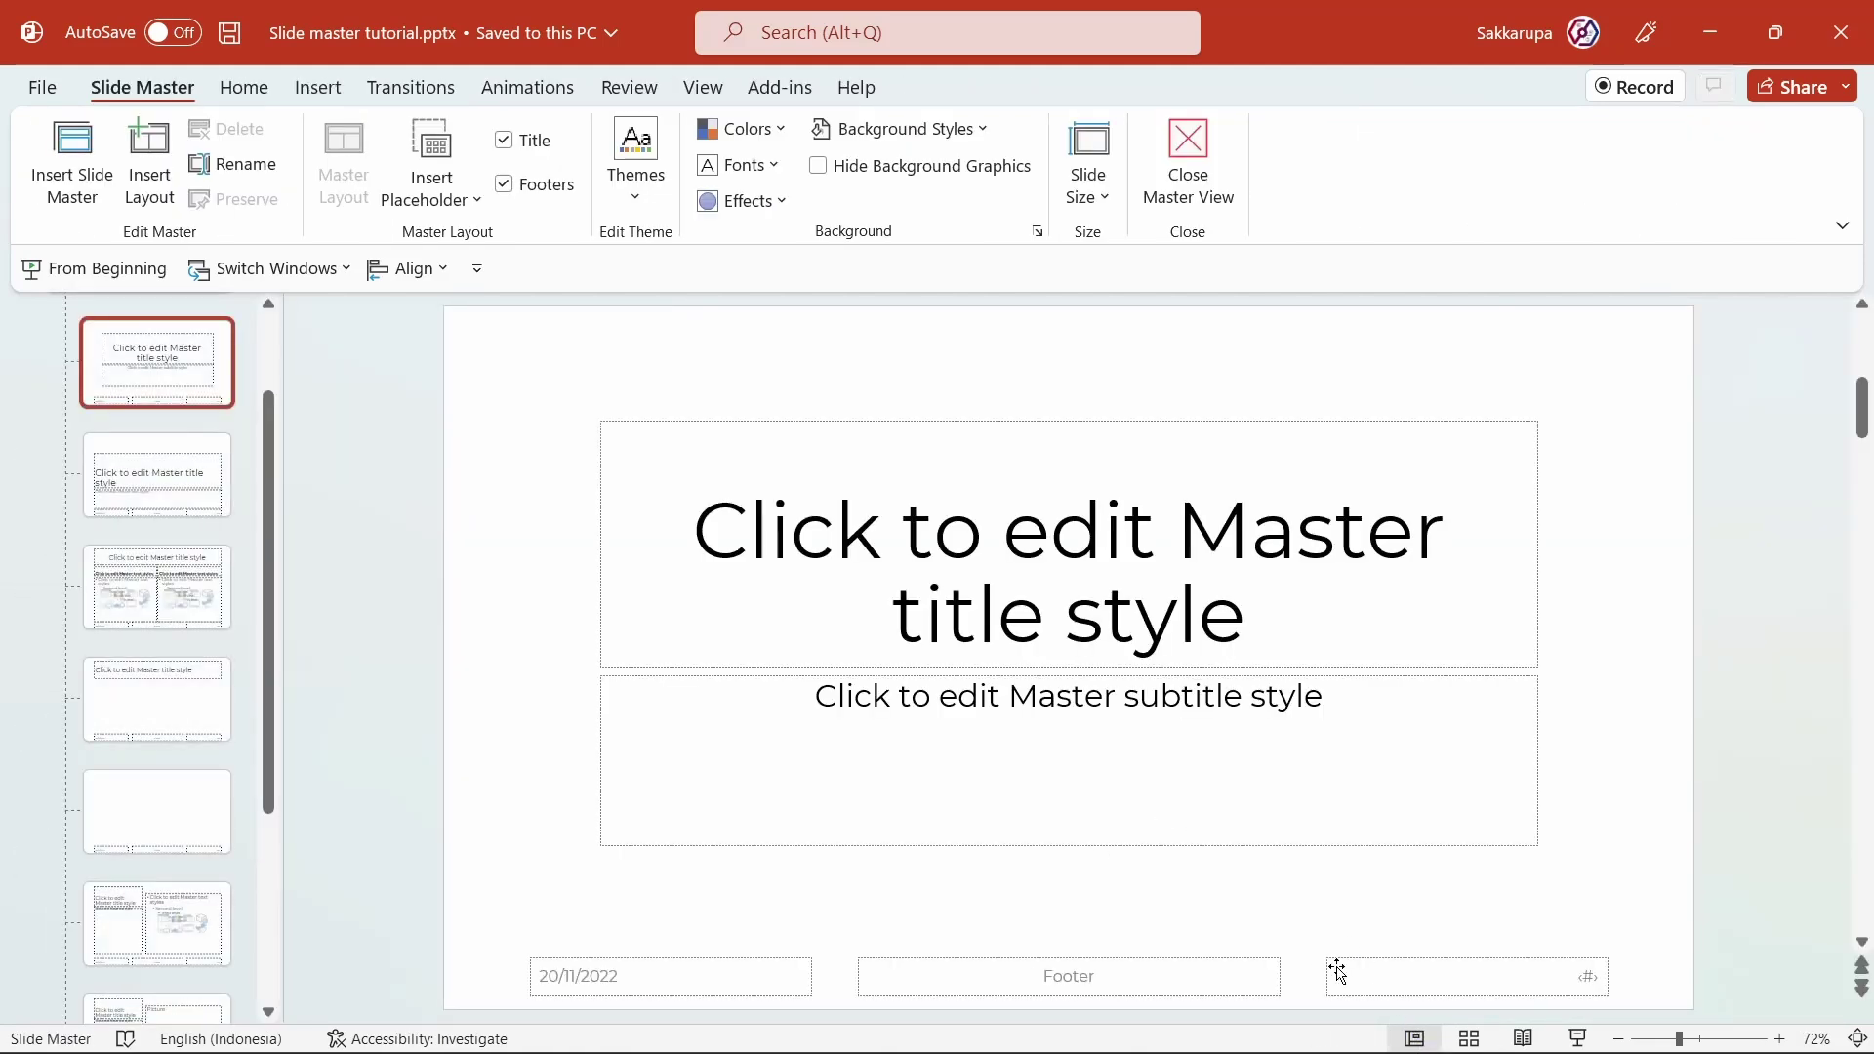
left_click(1416, 1039)
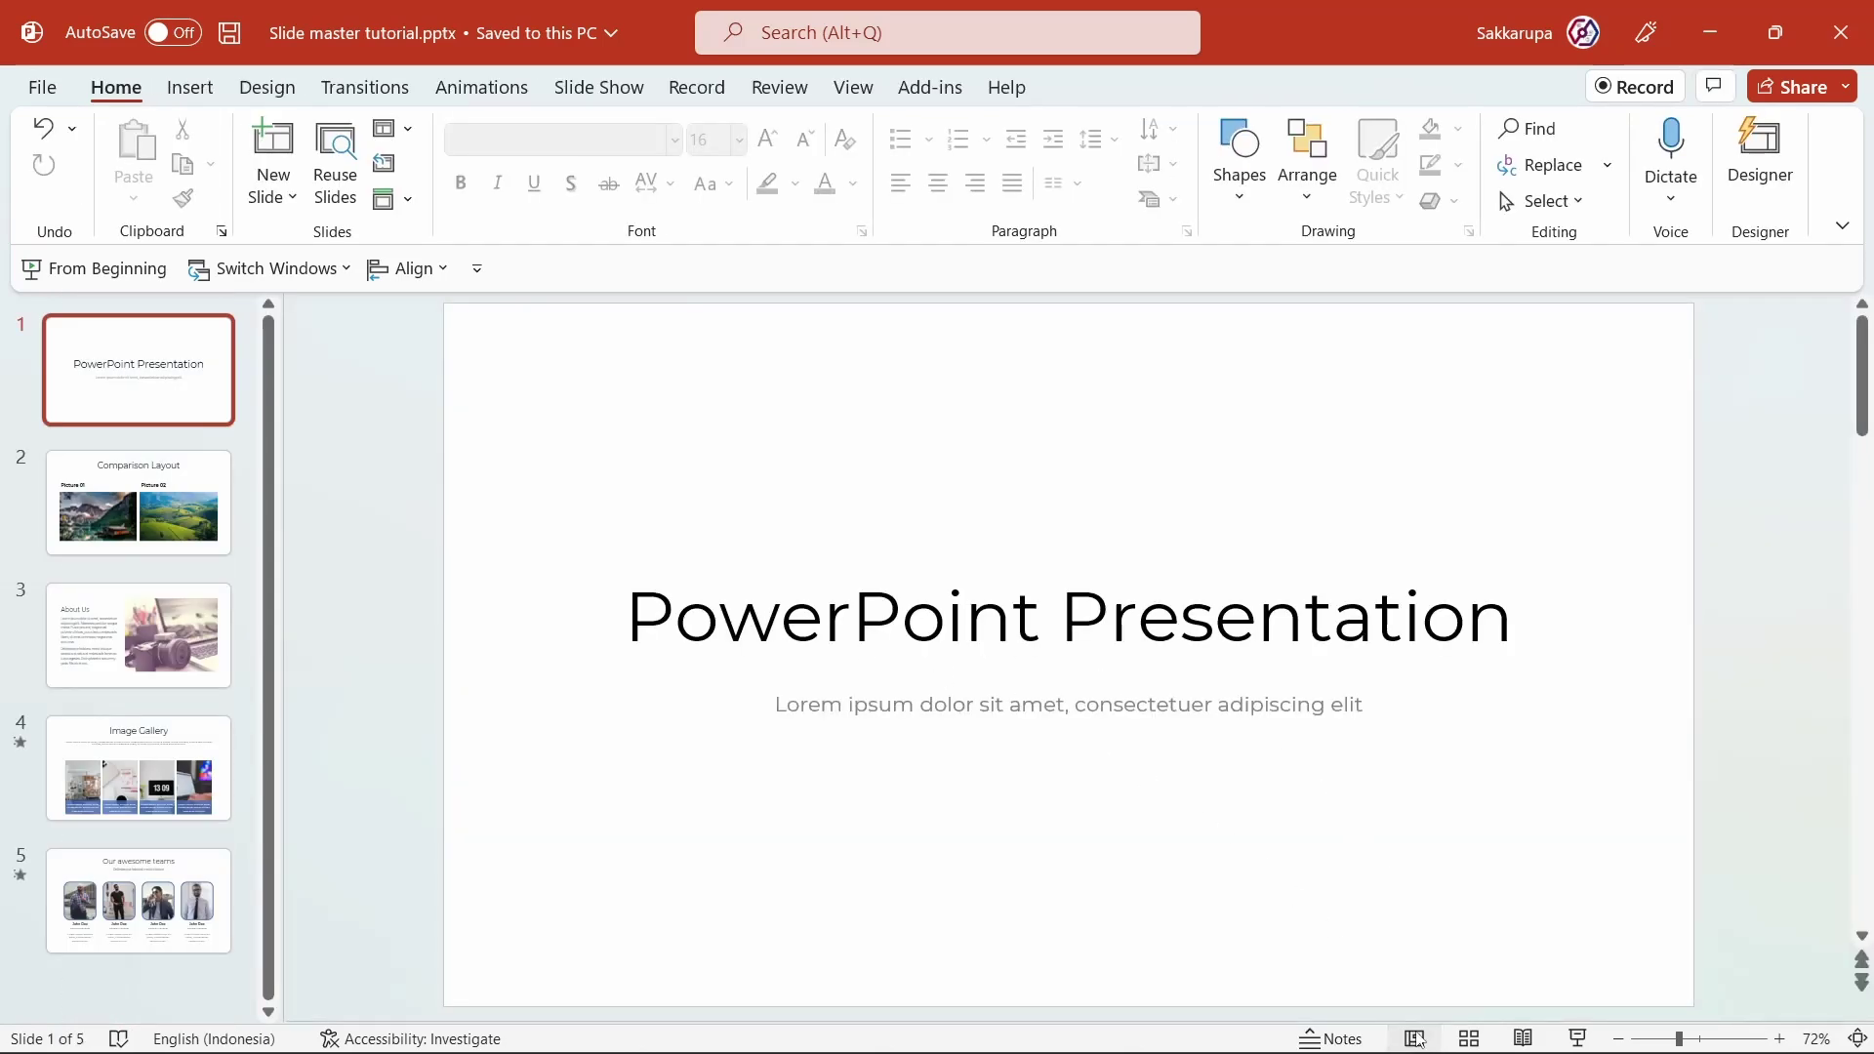
left_click(1416, 1039, "shift")
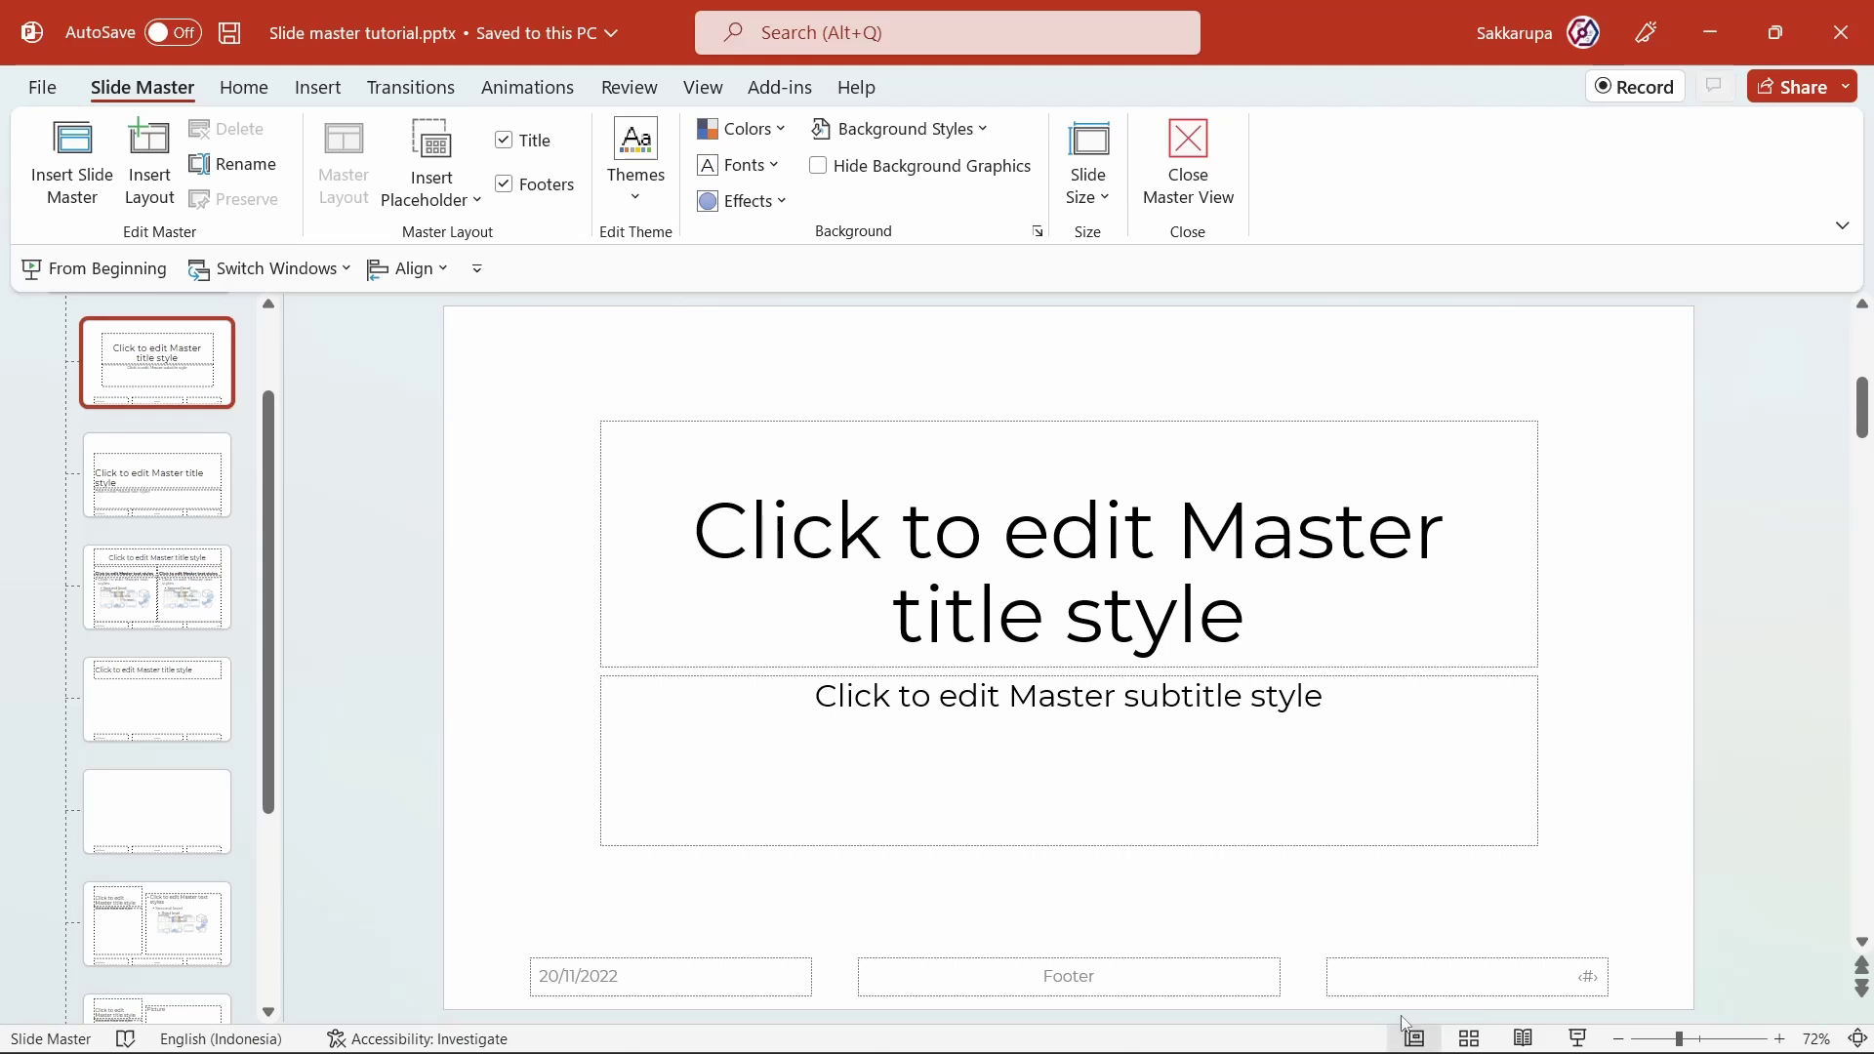
scroll(161, 410, "up", 2)
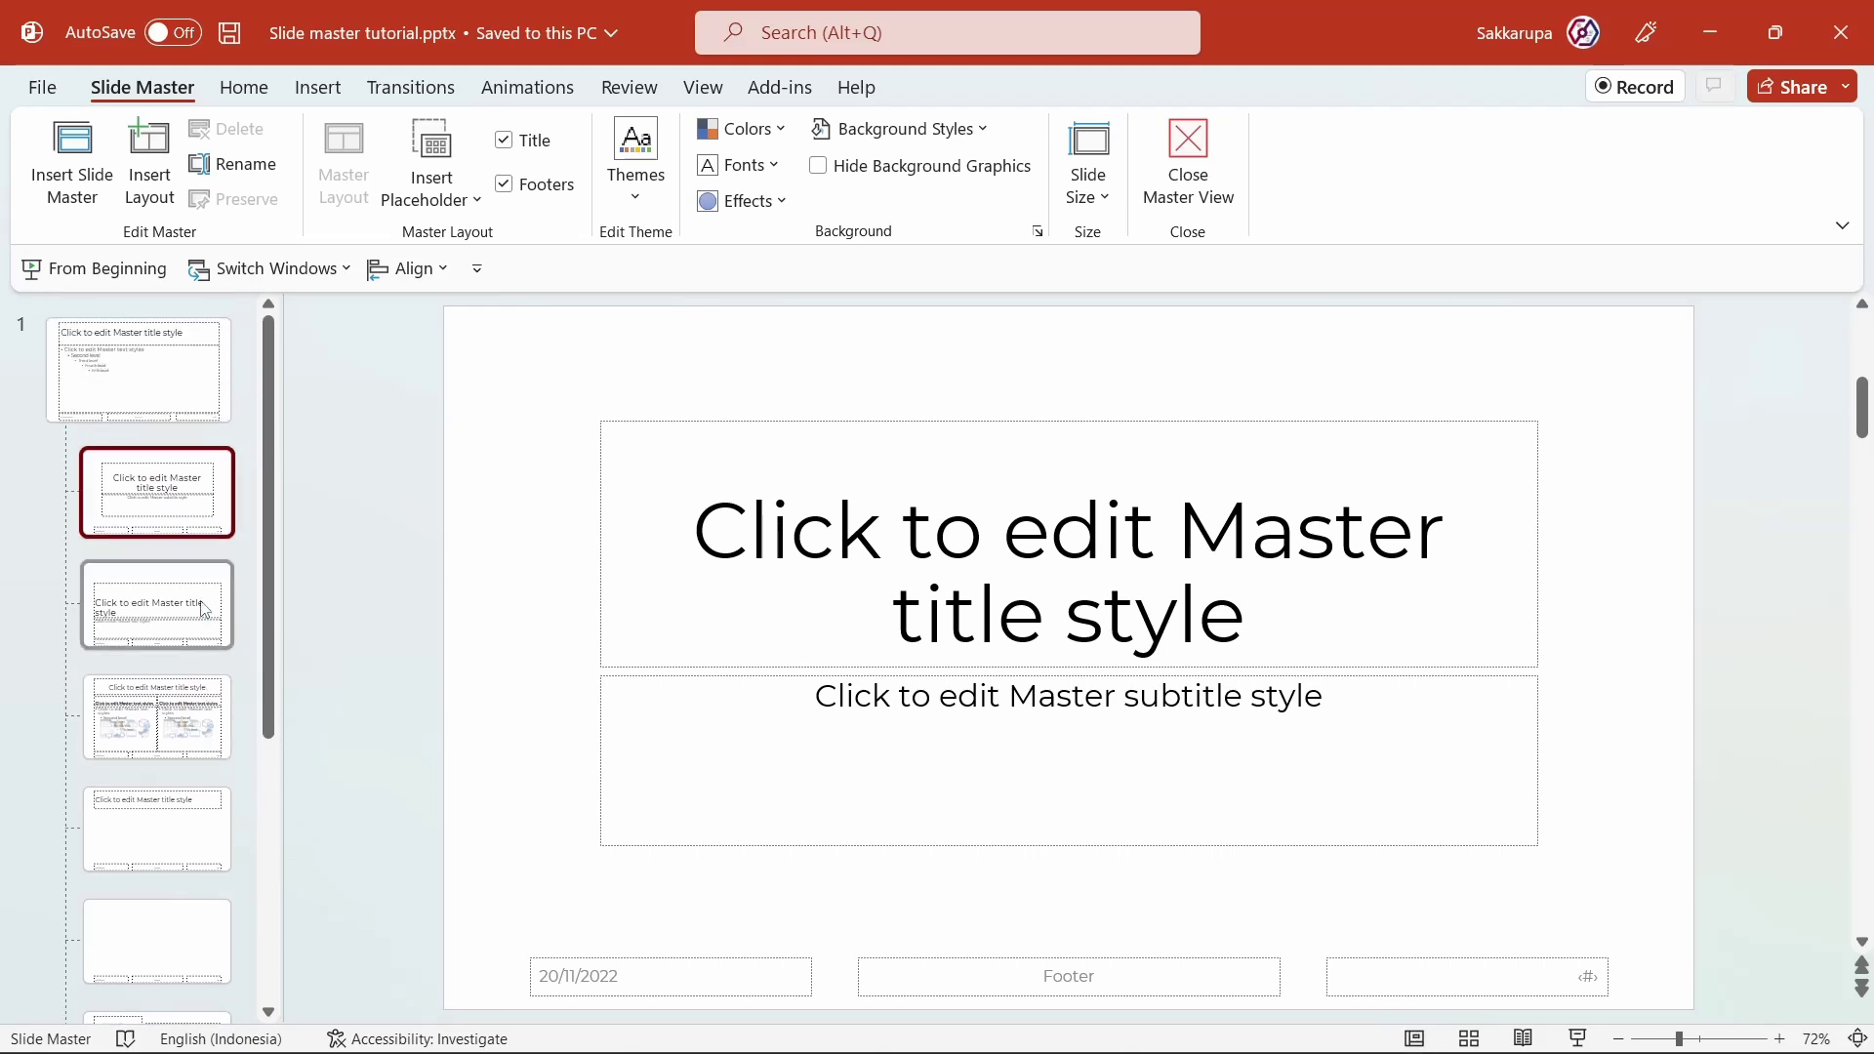
Step: Look through the first three layouts under the slide master, then return to the top-level master
left_click(168, 383)
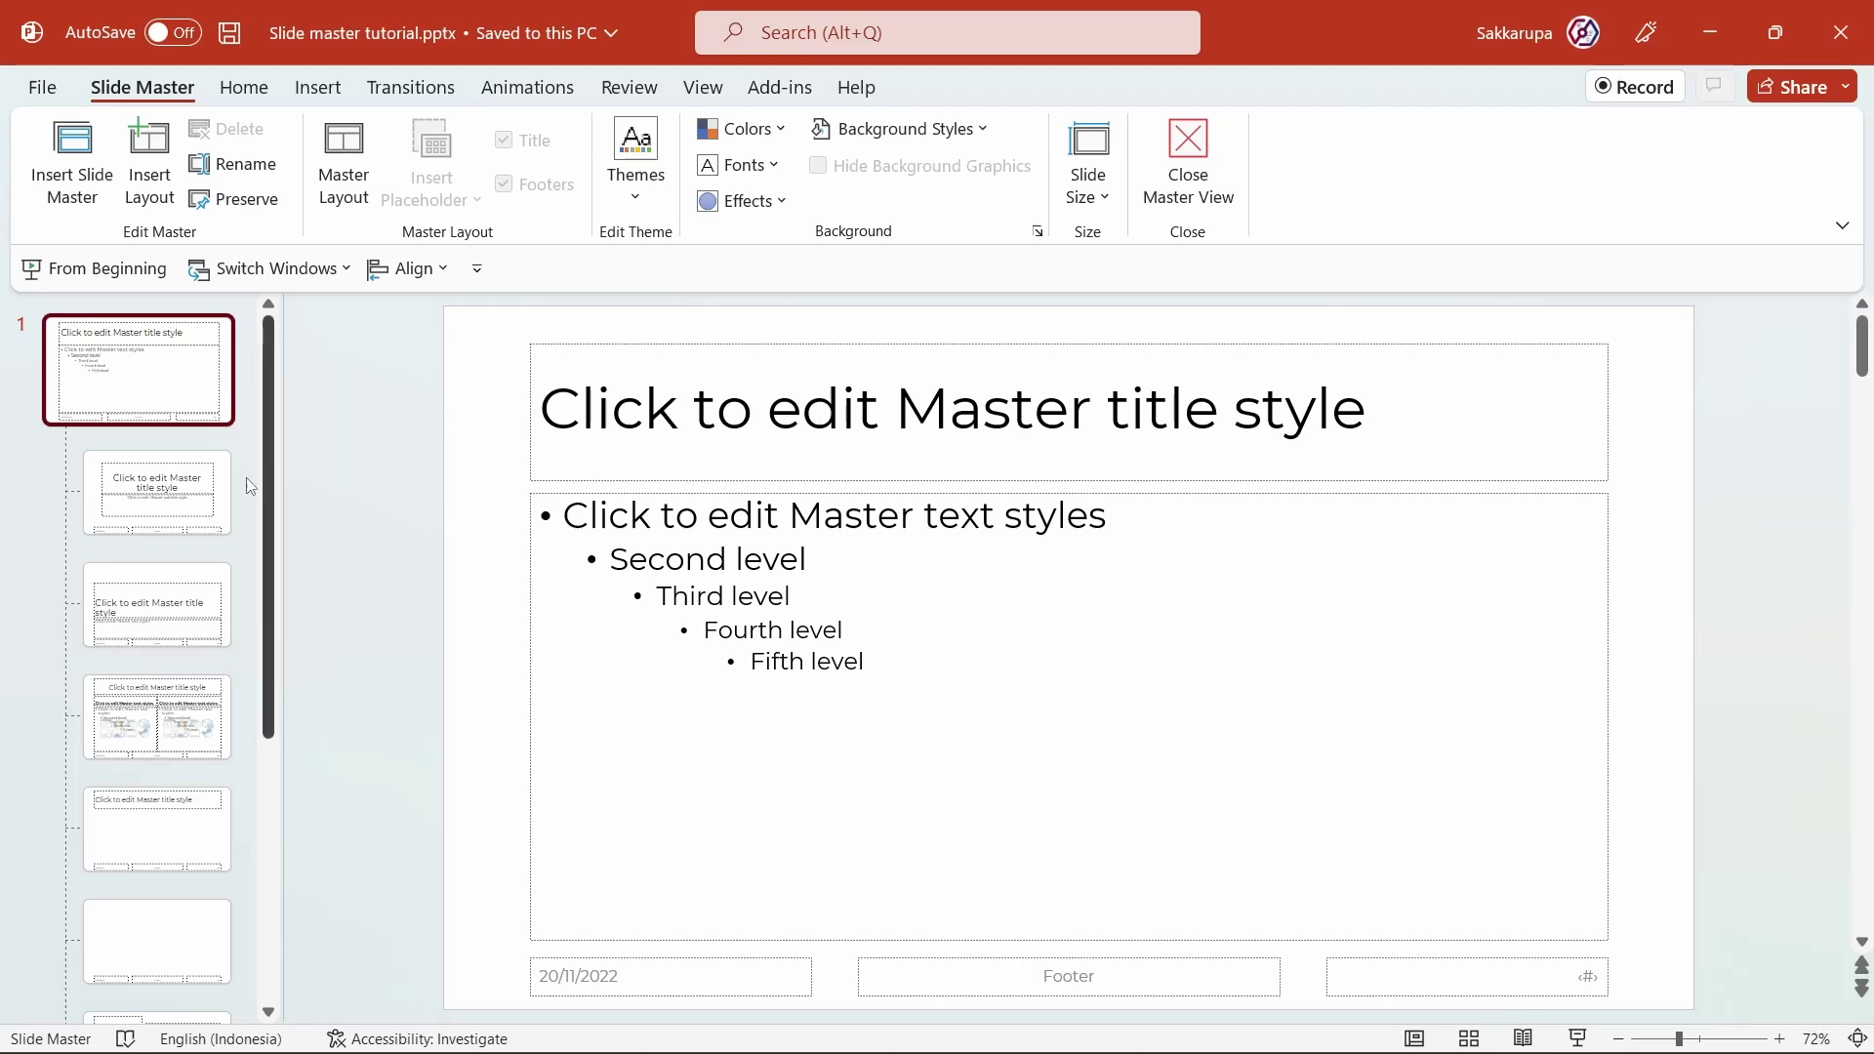
left_click(175, 492)
left_click(182, 596)
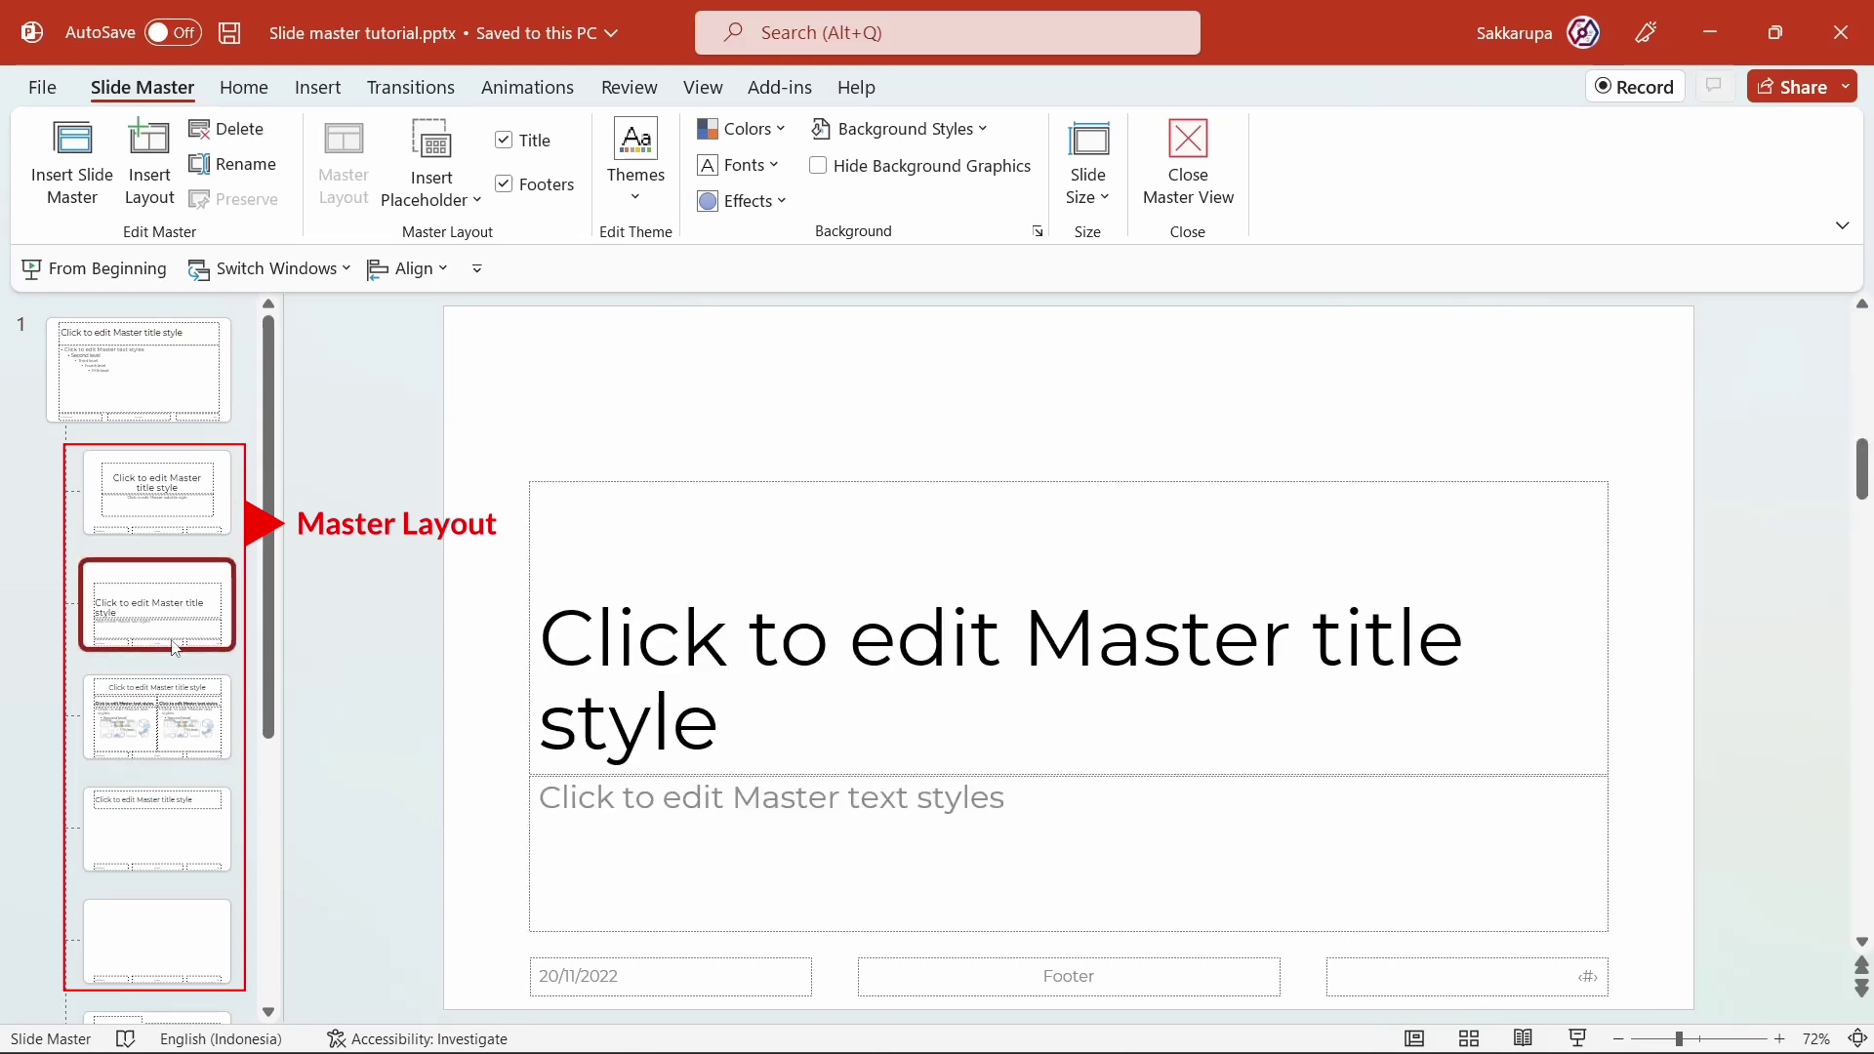
left_click(171, 699)
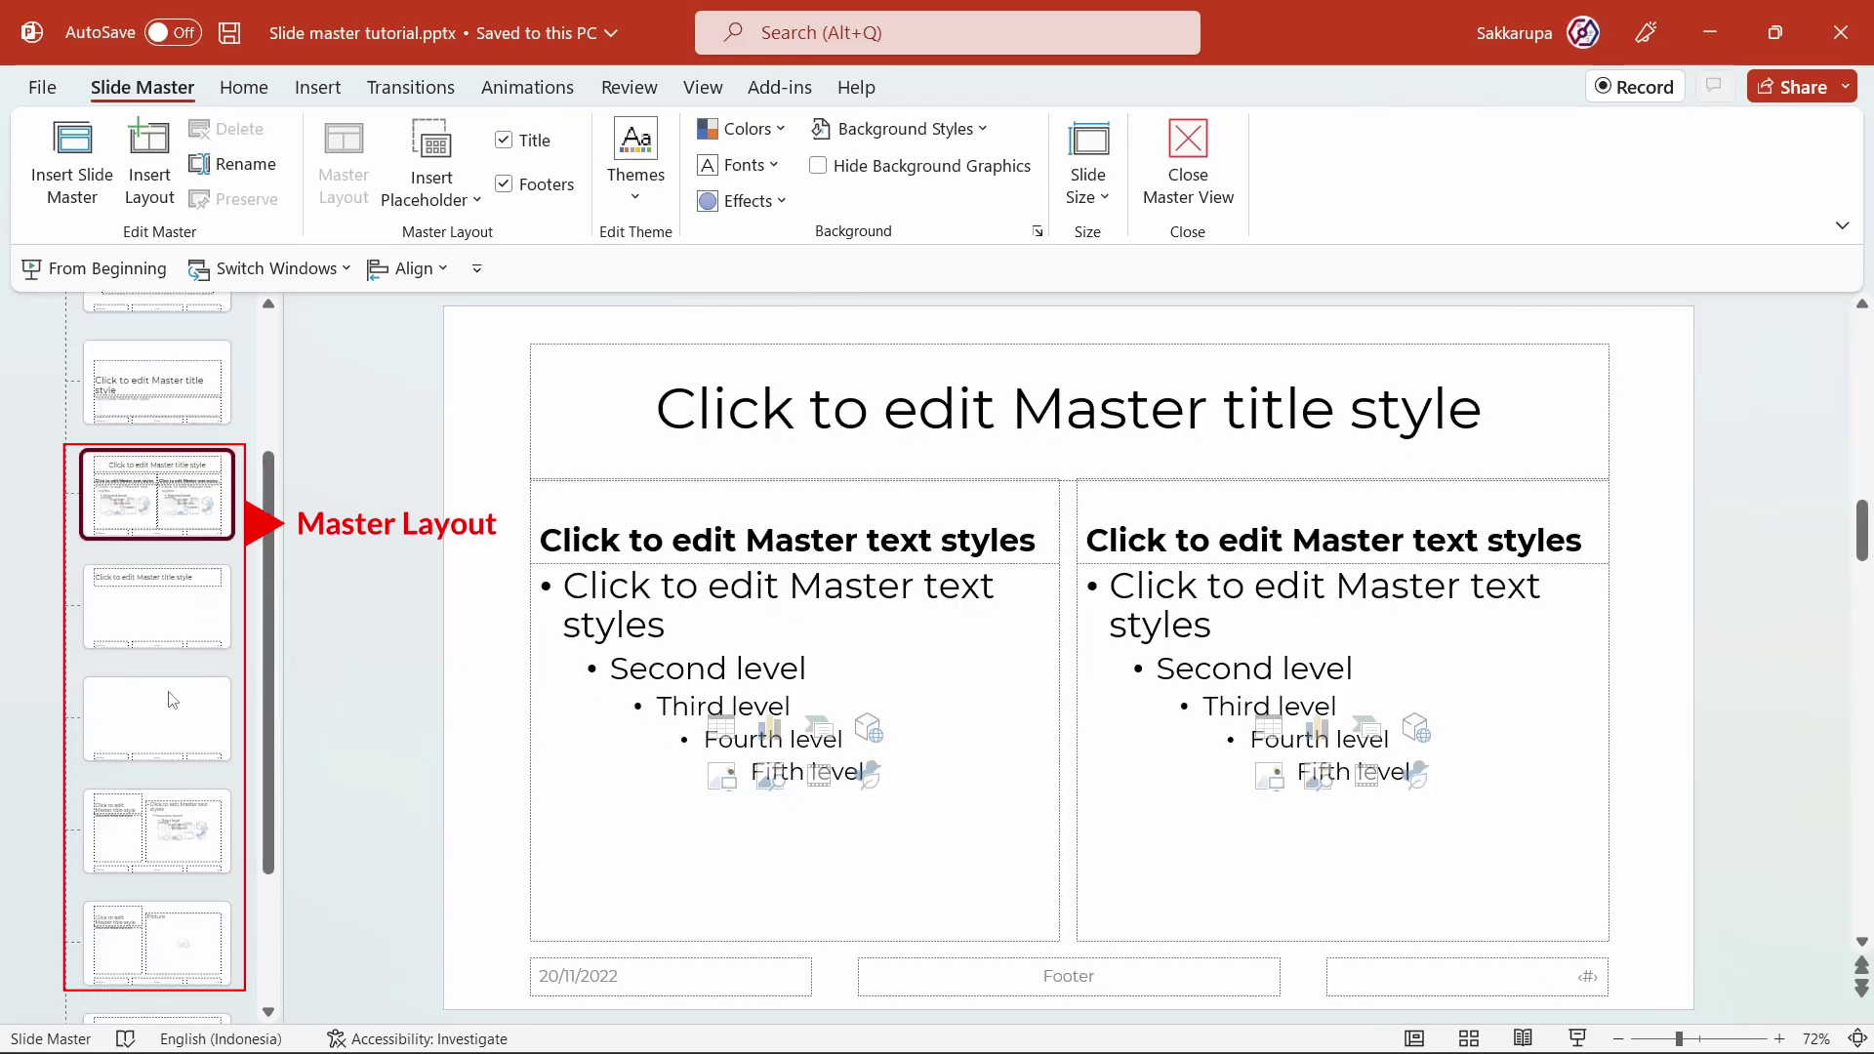
left_click(200, 380)
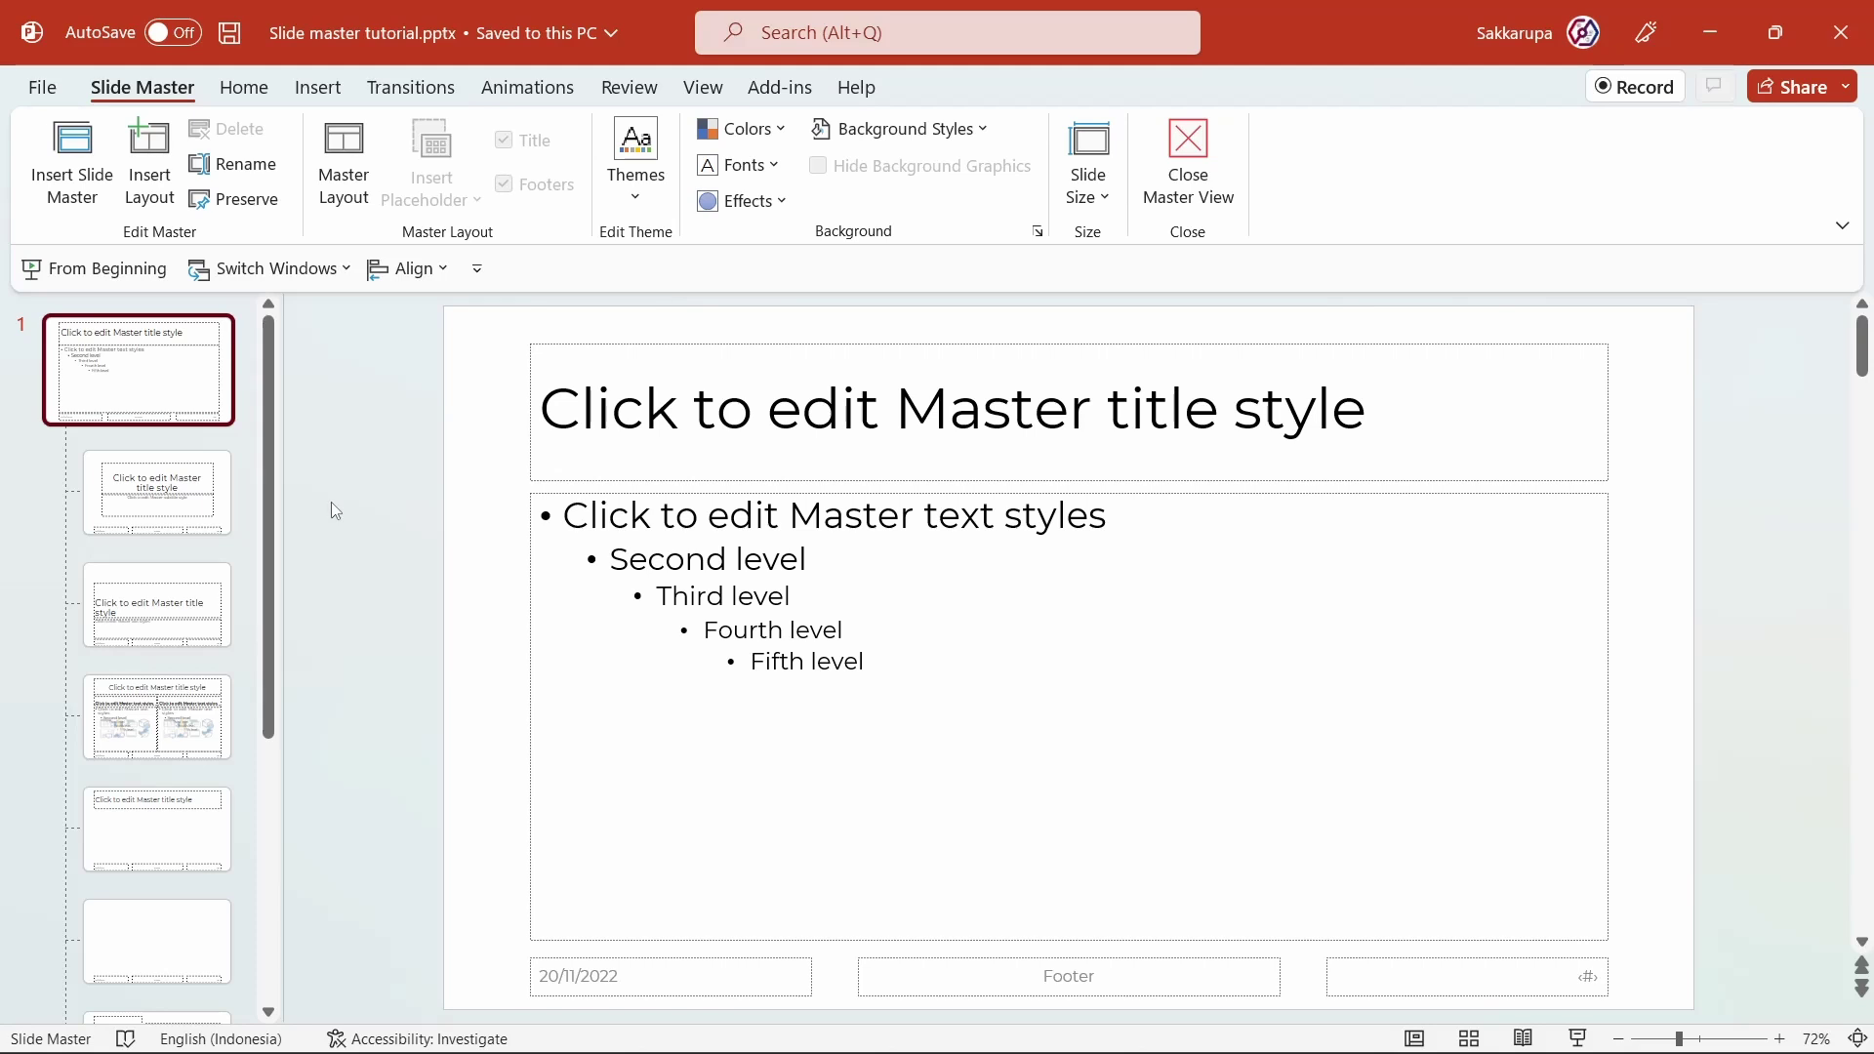
Step: Search the stock Illustrations for 'abstract' and insert a corner blob and a wavy blob onto the master
left_click(327, 91)
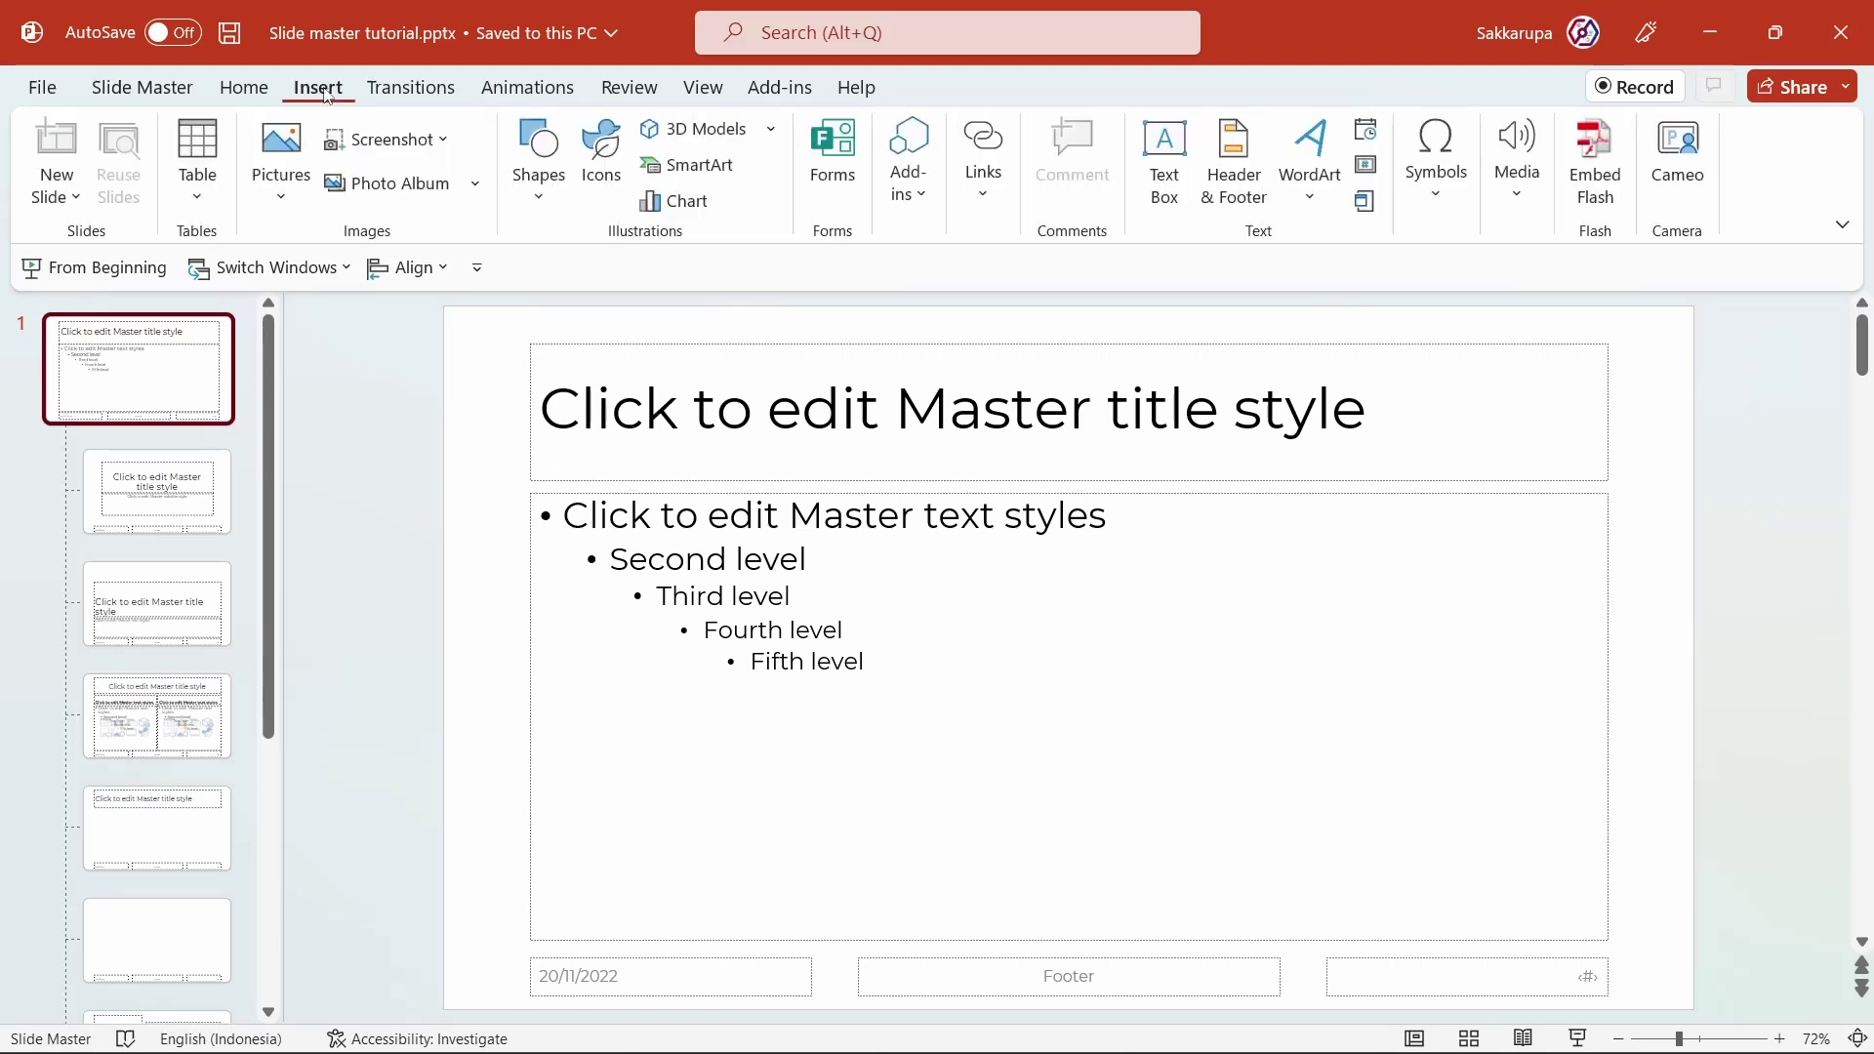
left_click(601, 137)
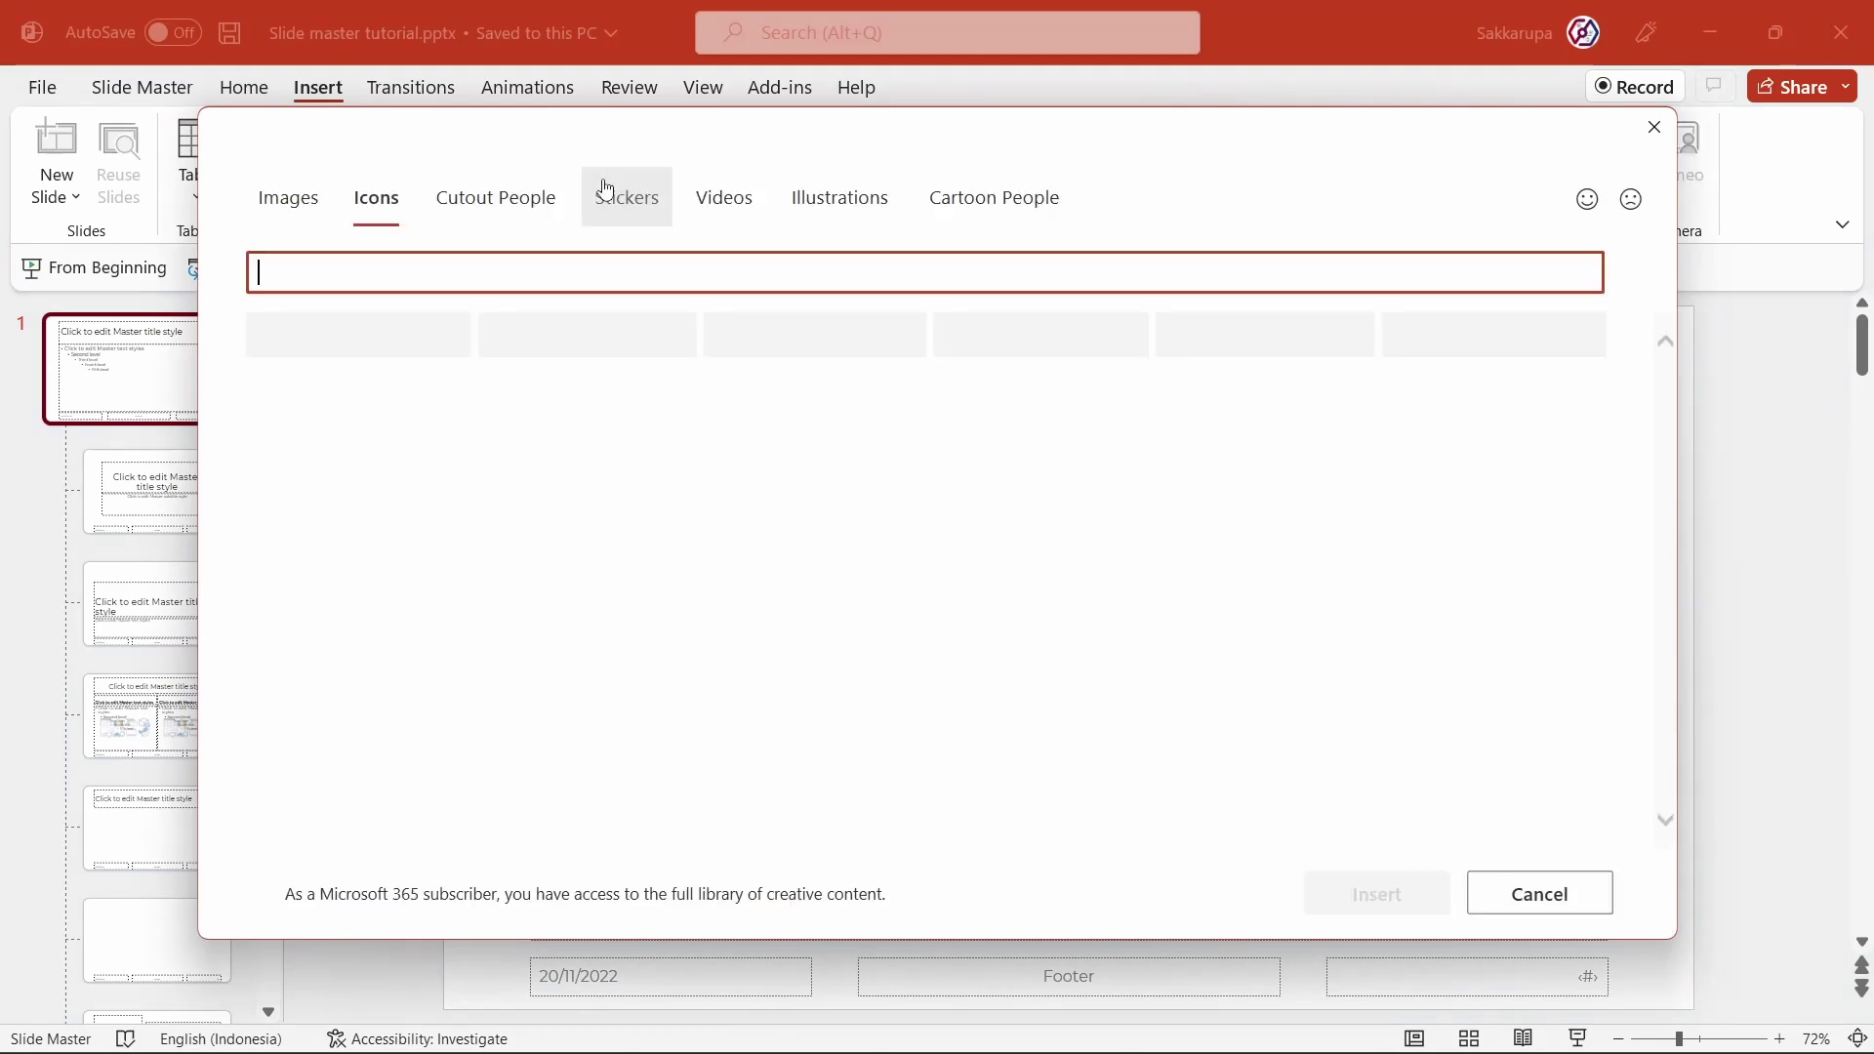
left_click(858, 205)
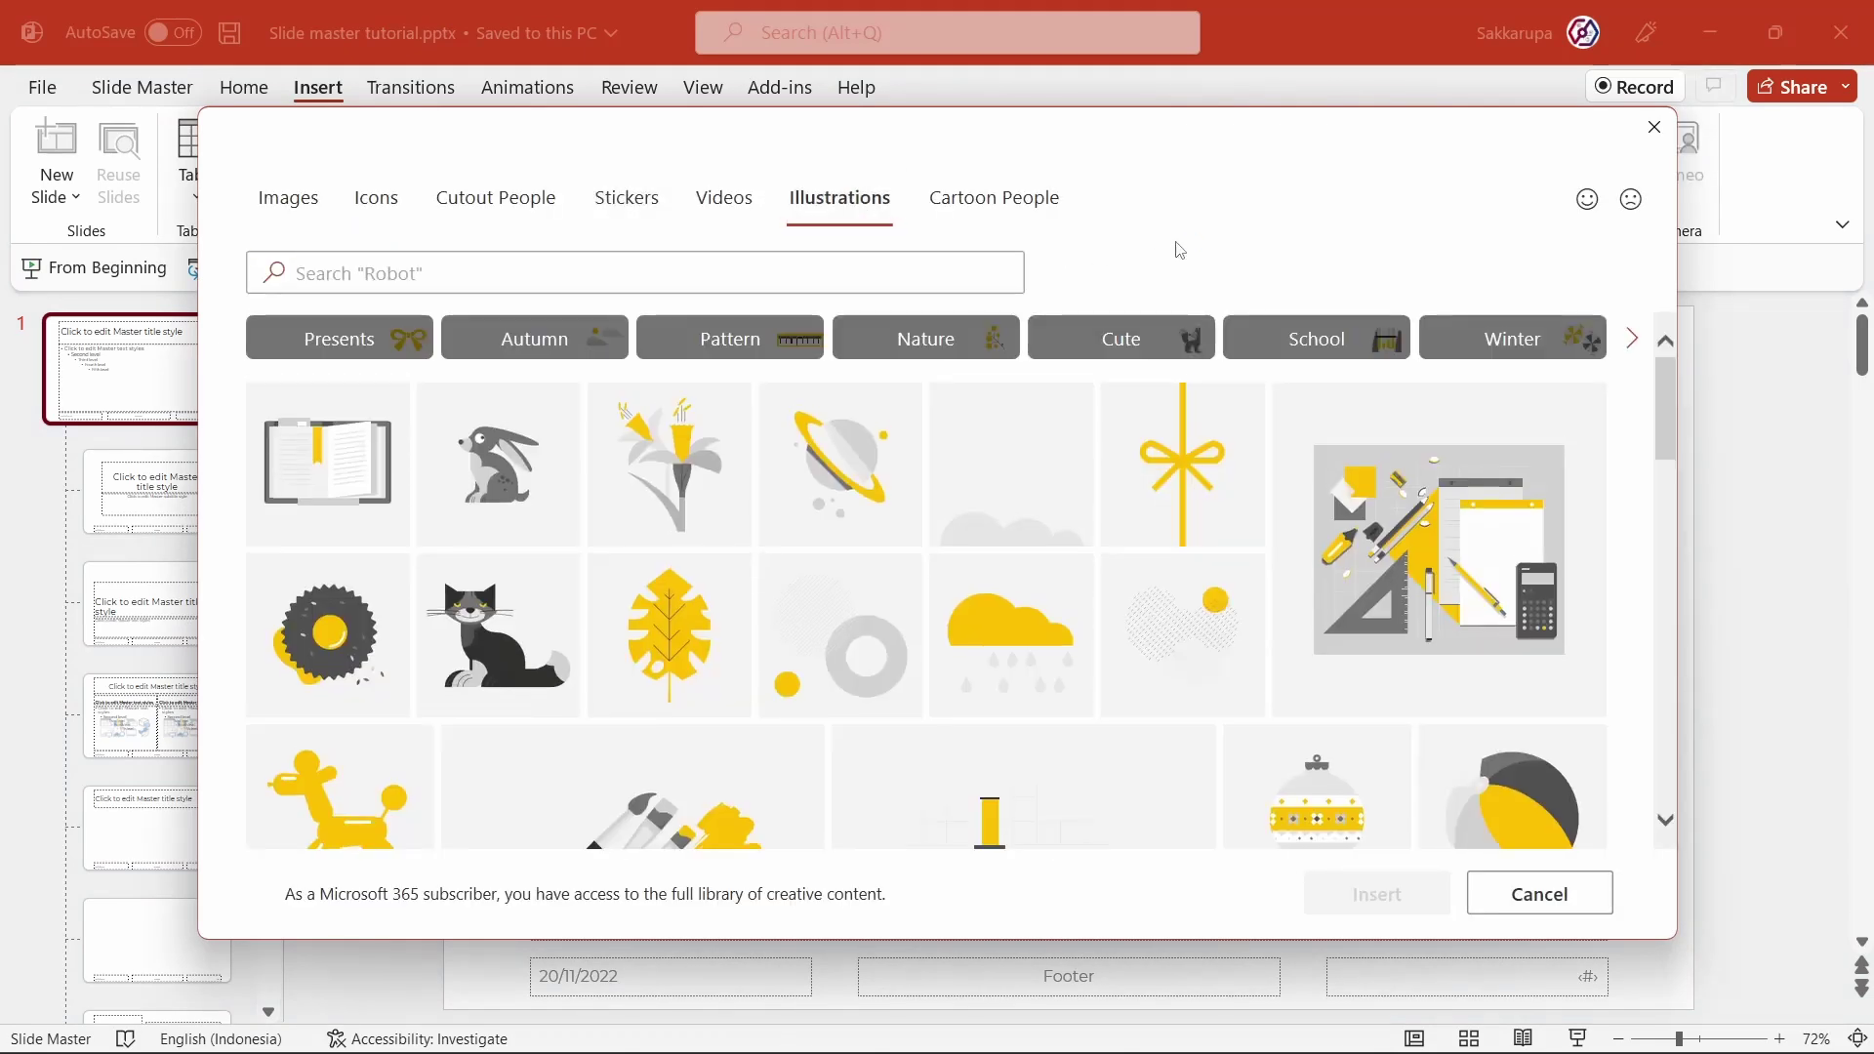
left_click(957, 270)
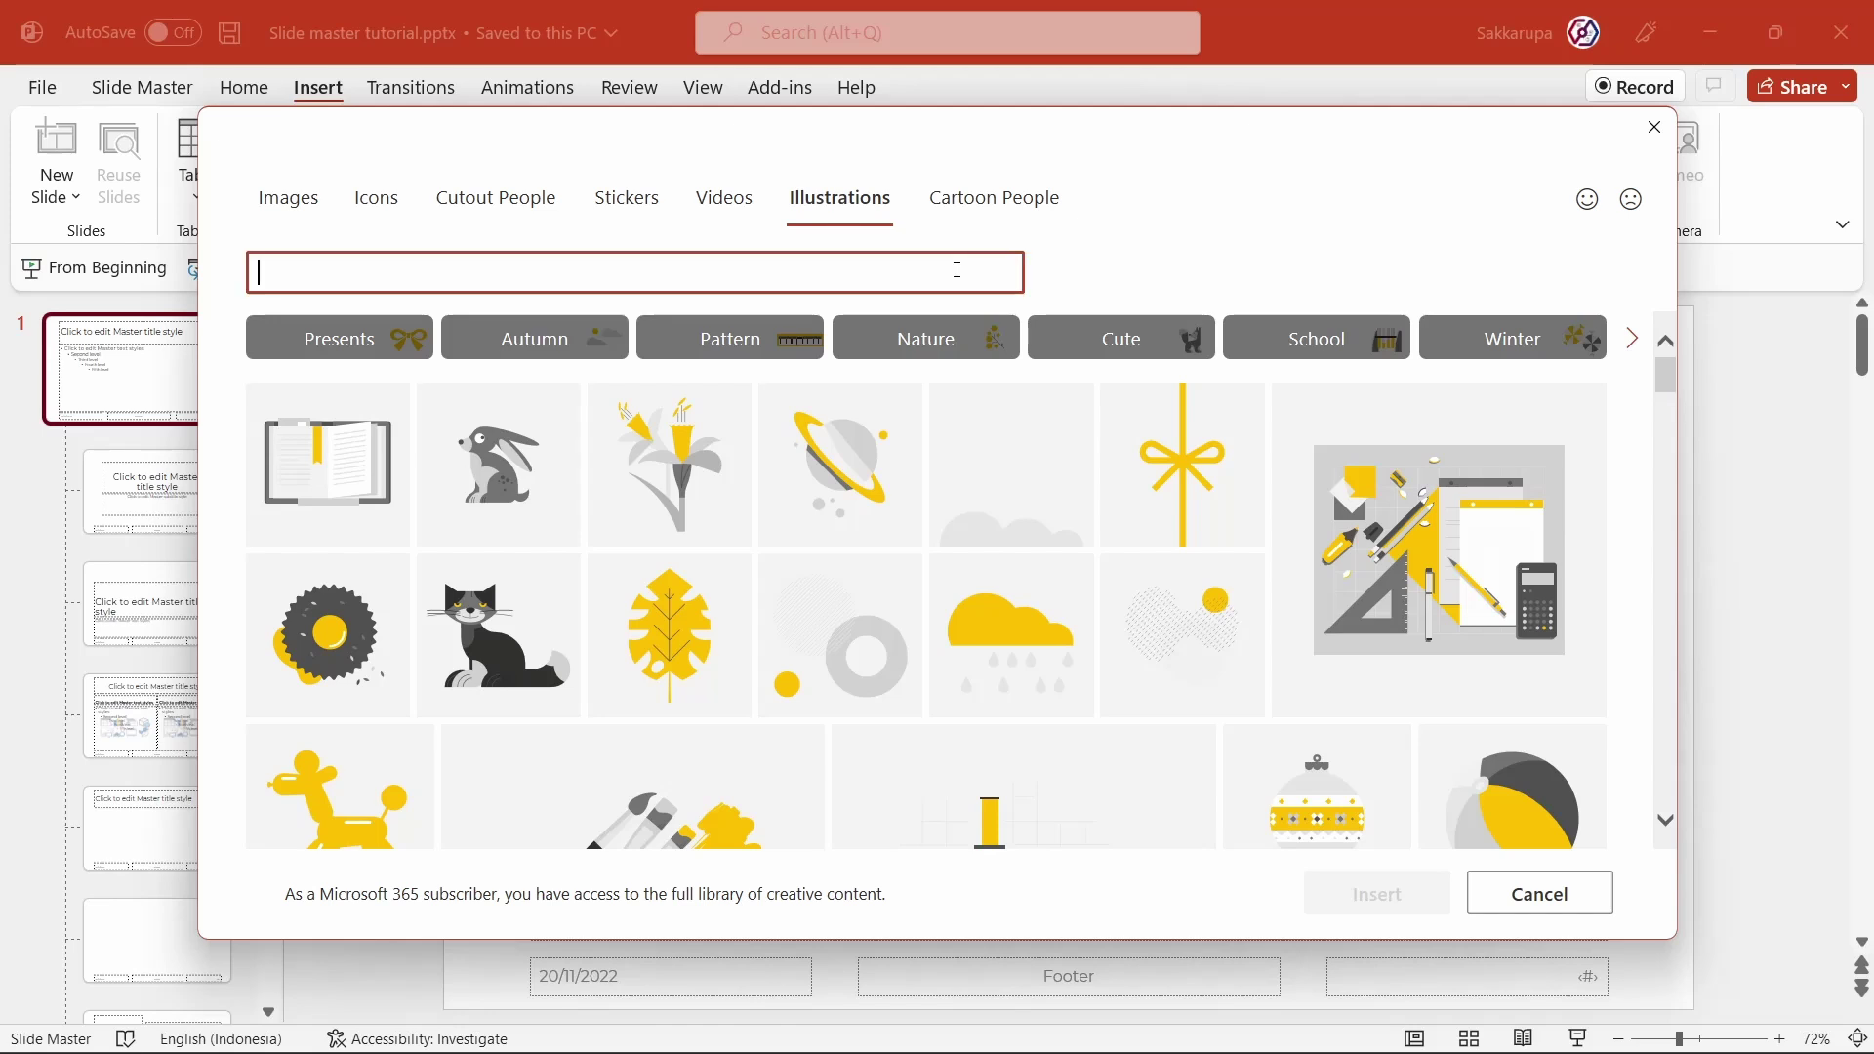
type("abstract")
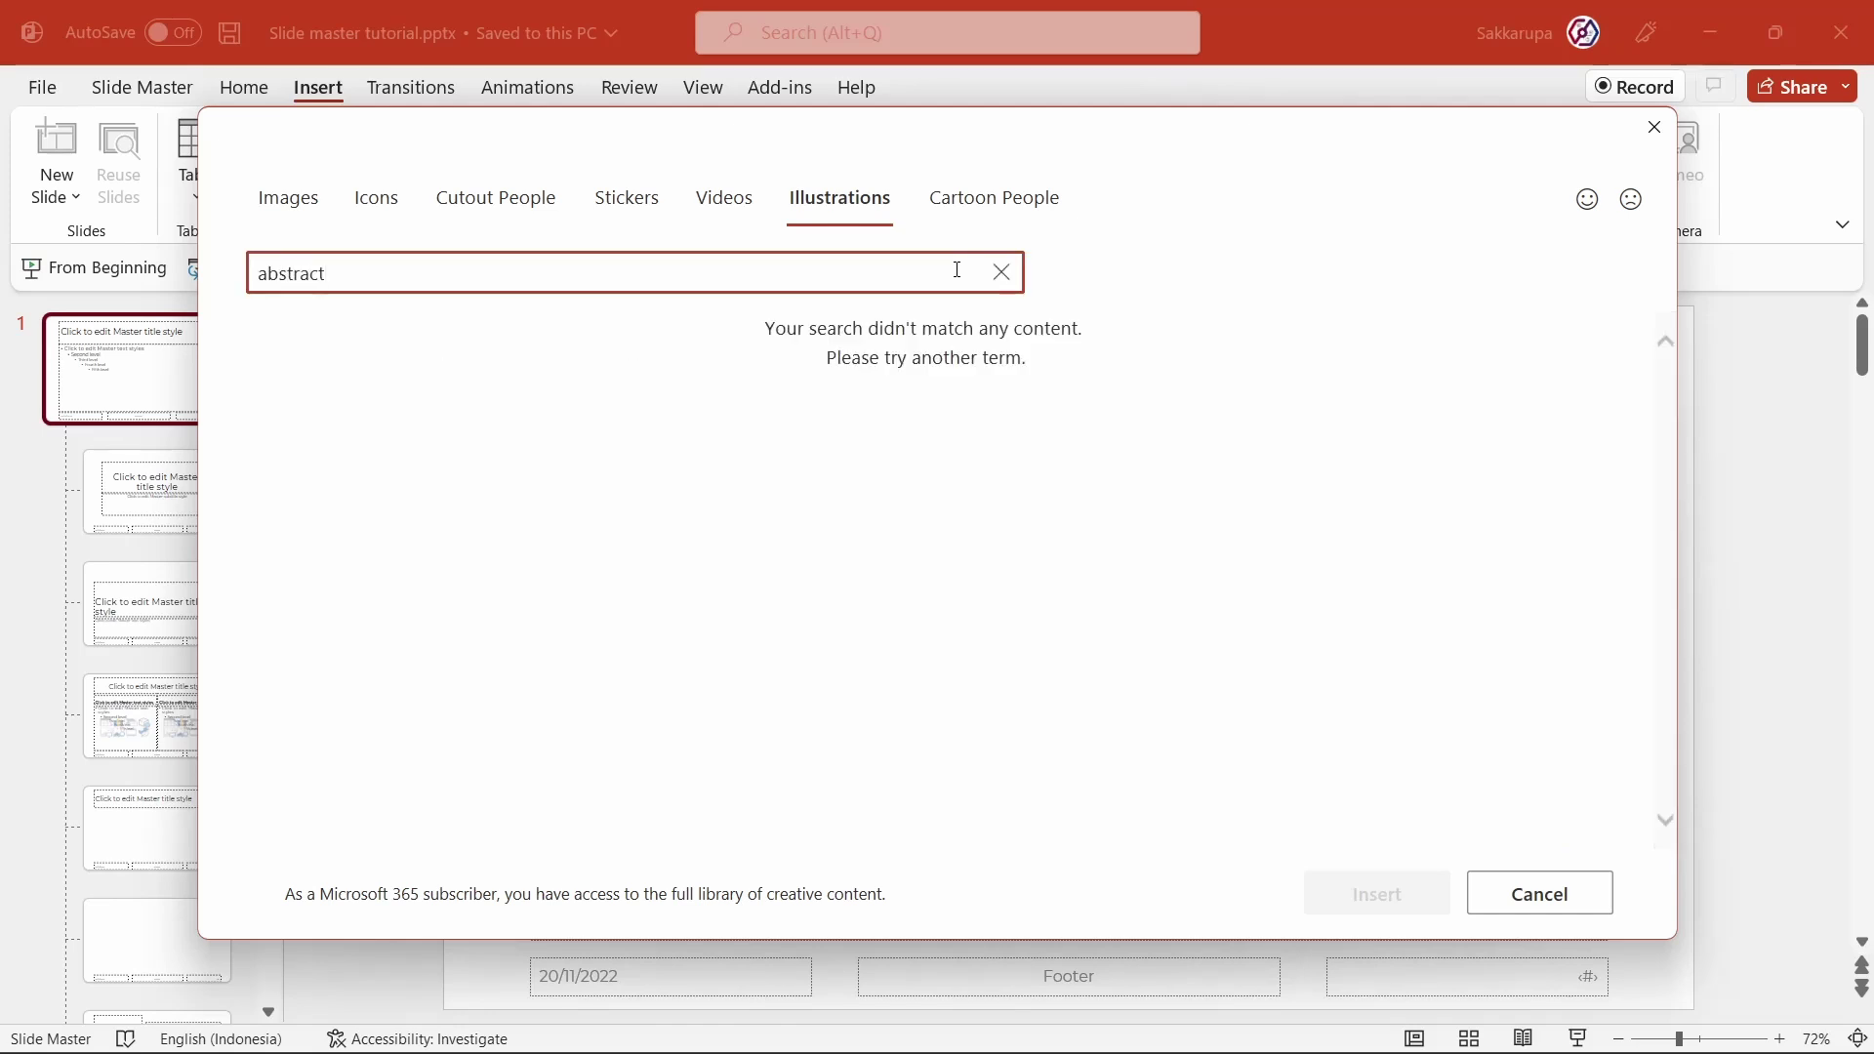
scroll(1050, 573, "down", 1)
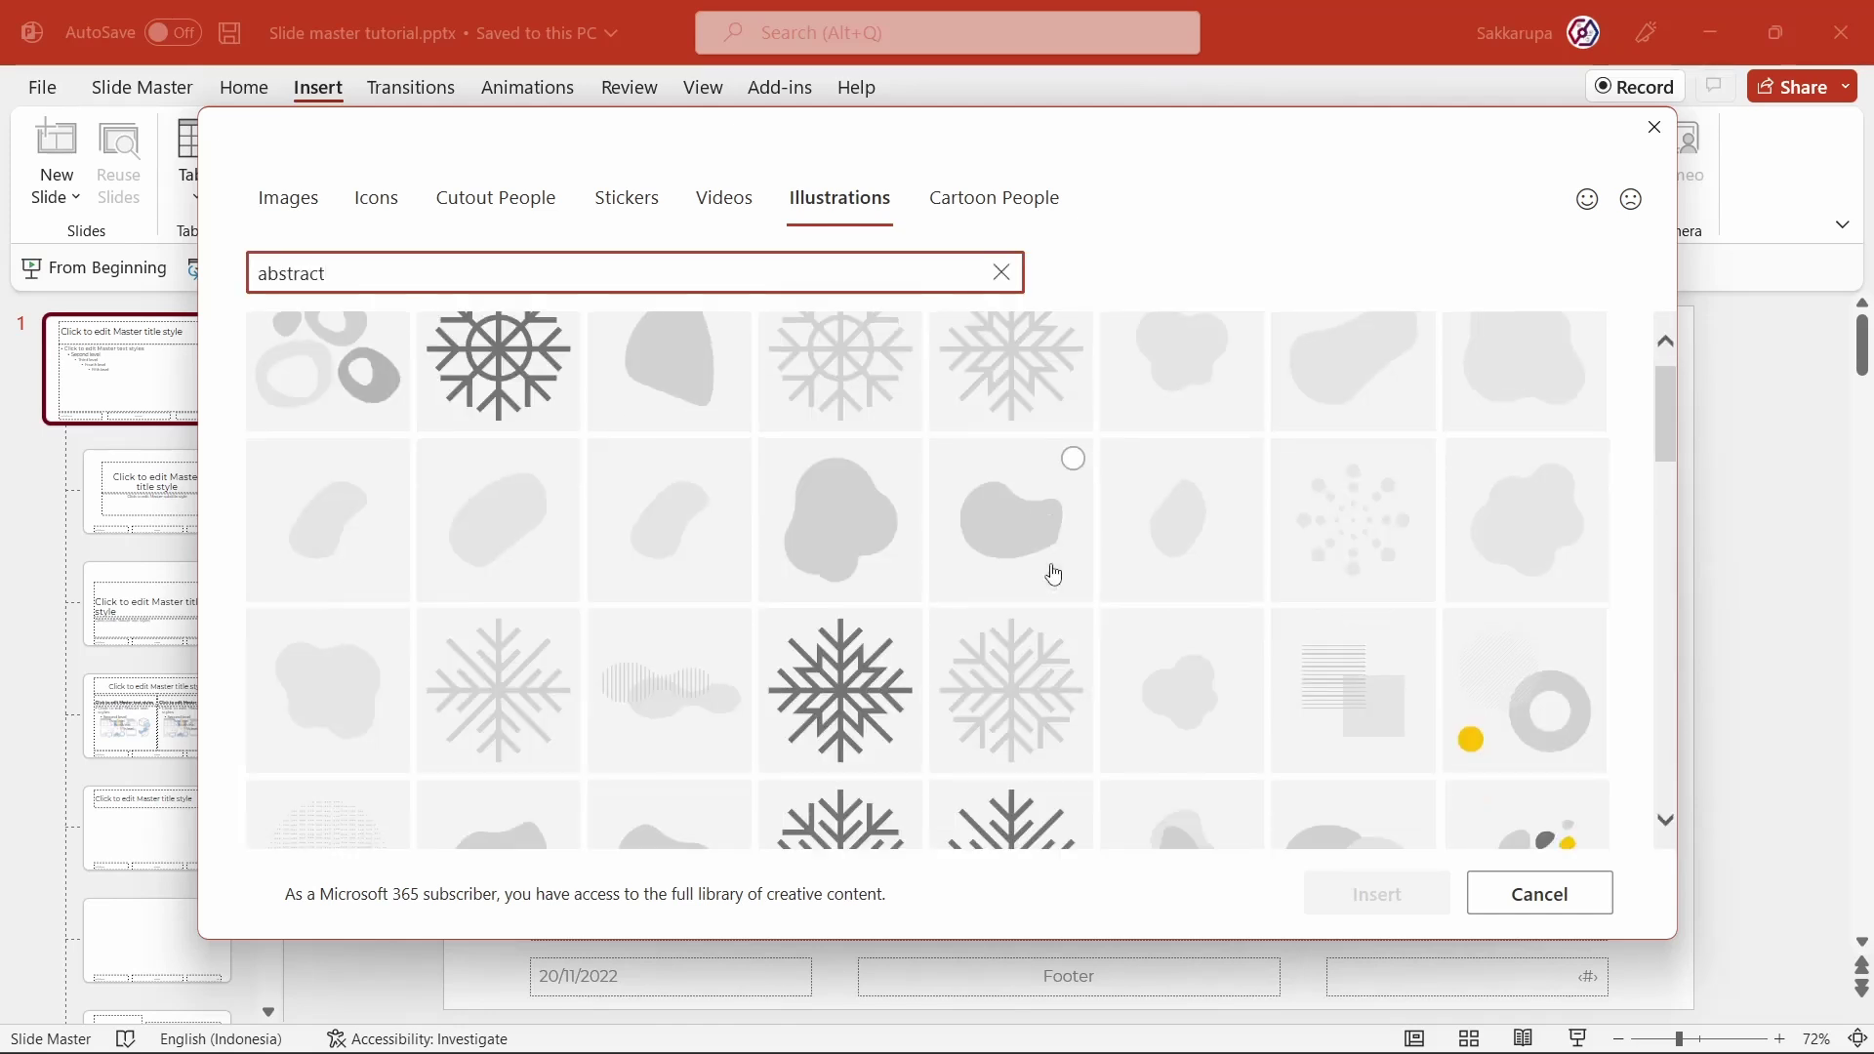
scroll(1050, 573, "down", 3)
scroll(1054, 574, "down", 2)
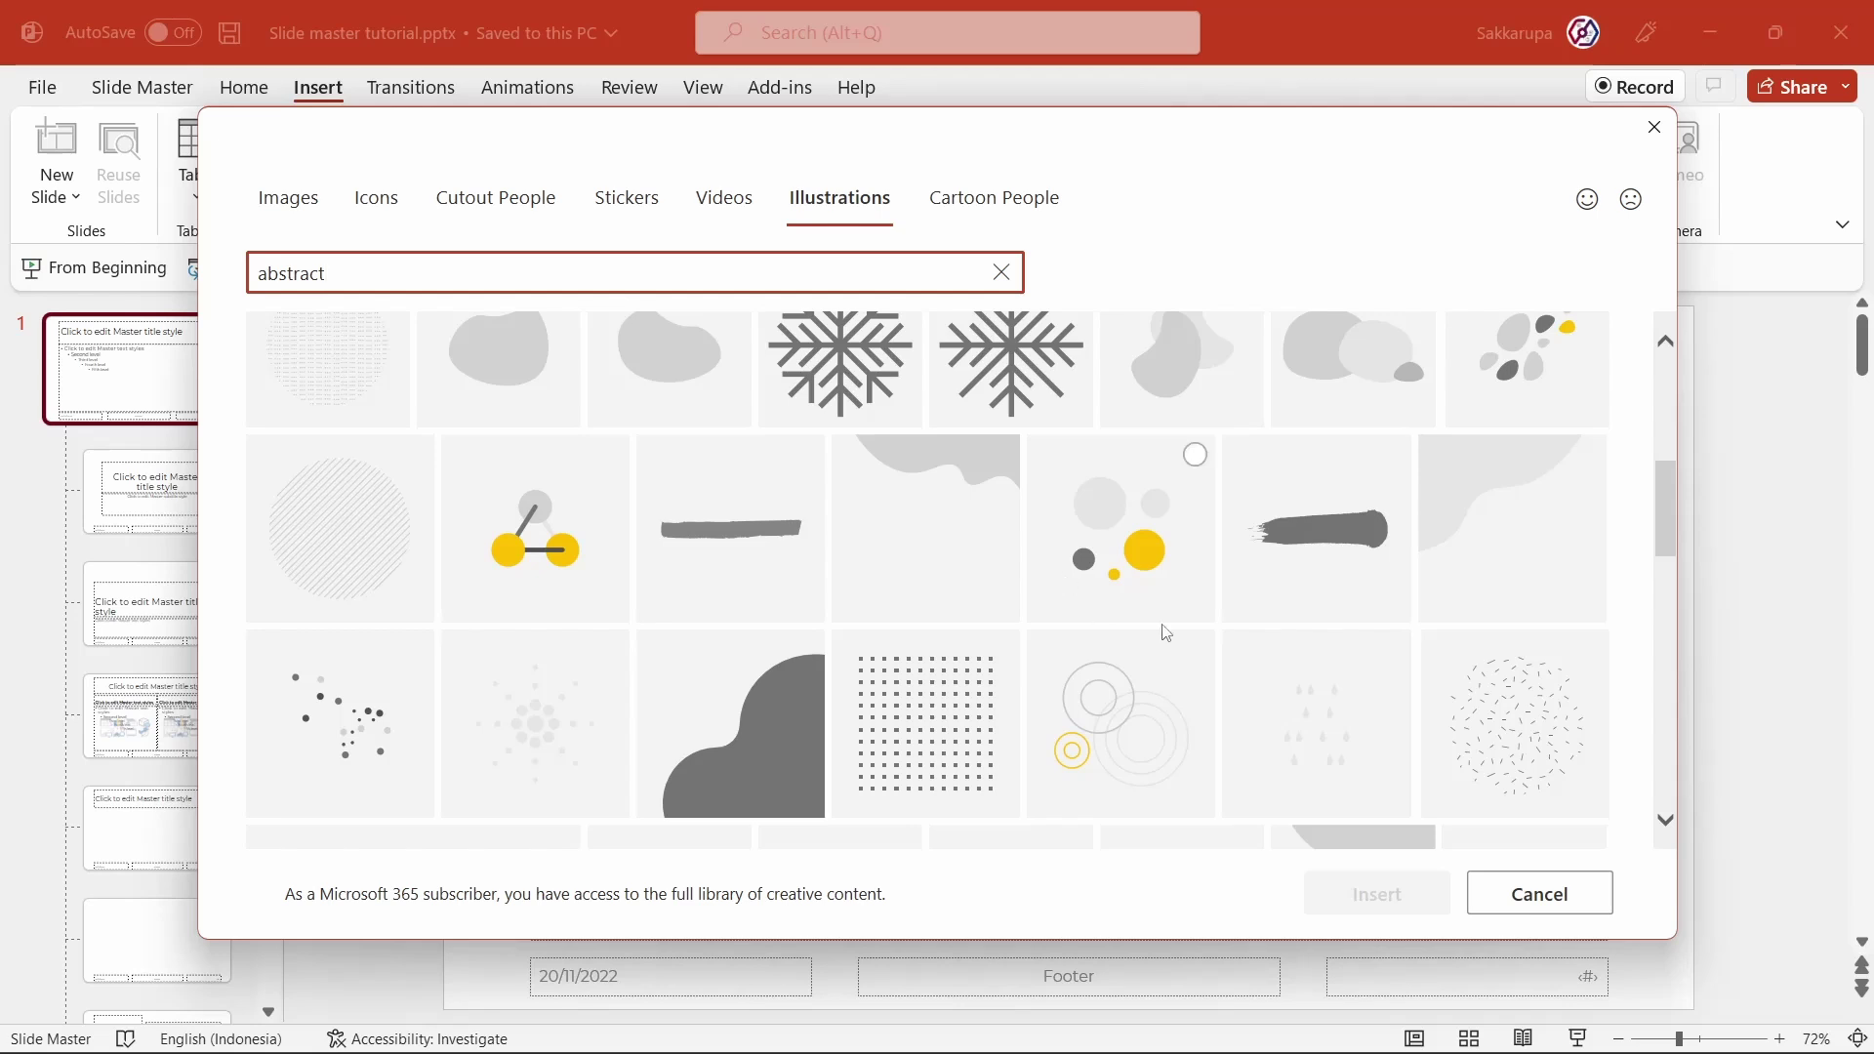
left_click(1536, 505)
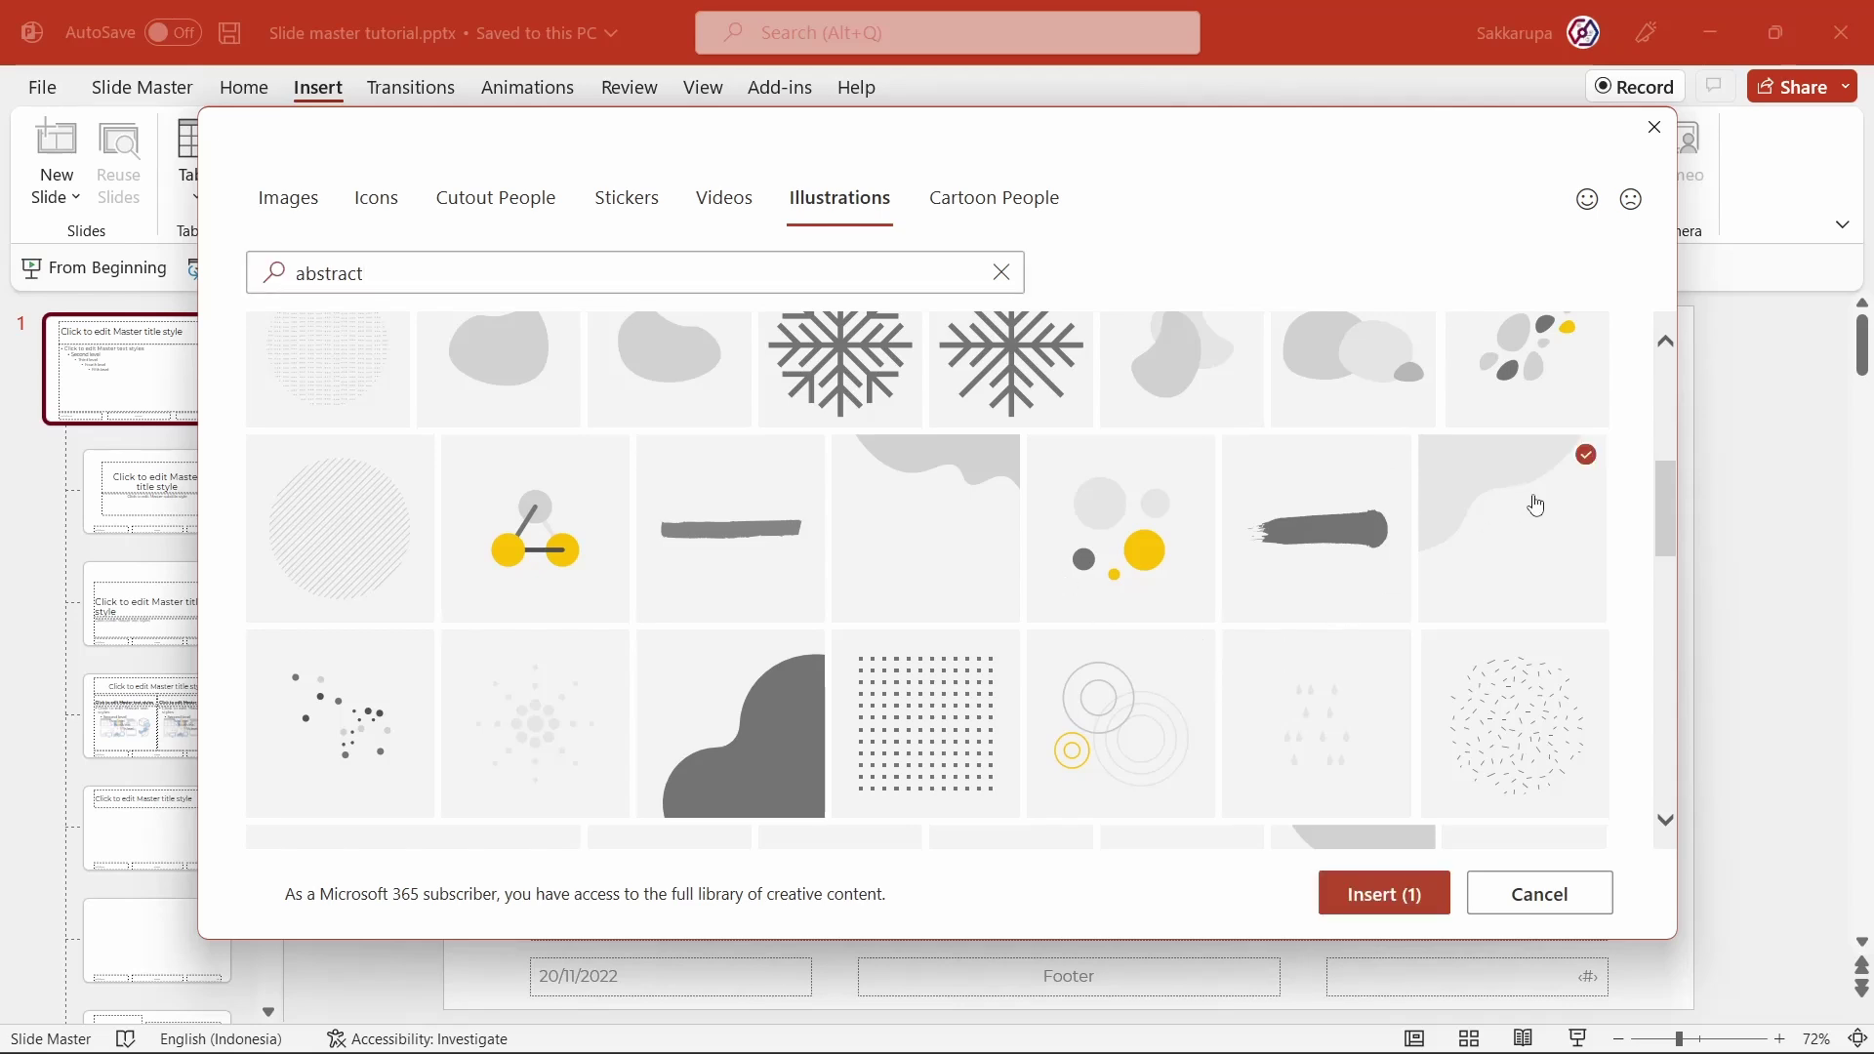
left_click(960, 547)
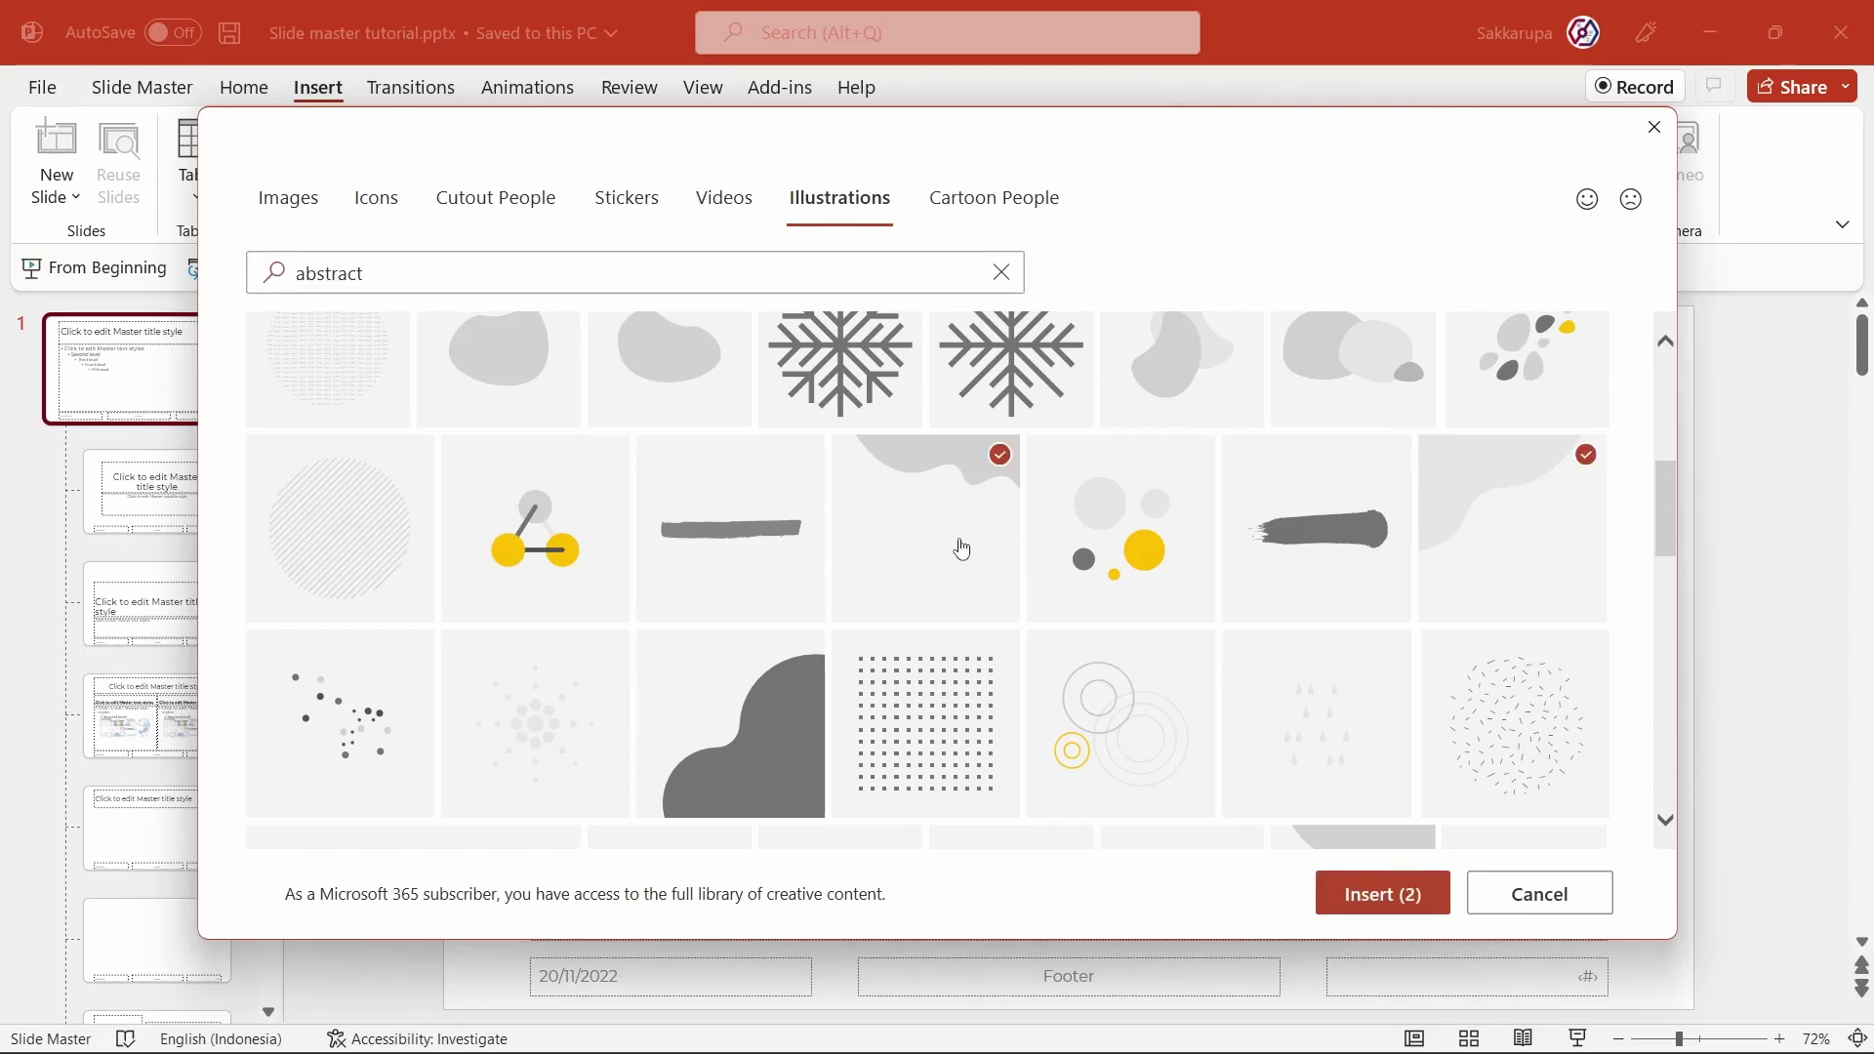
left_click(1360, 890)
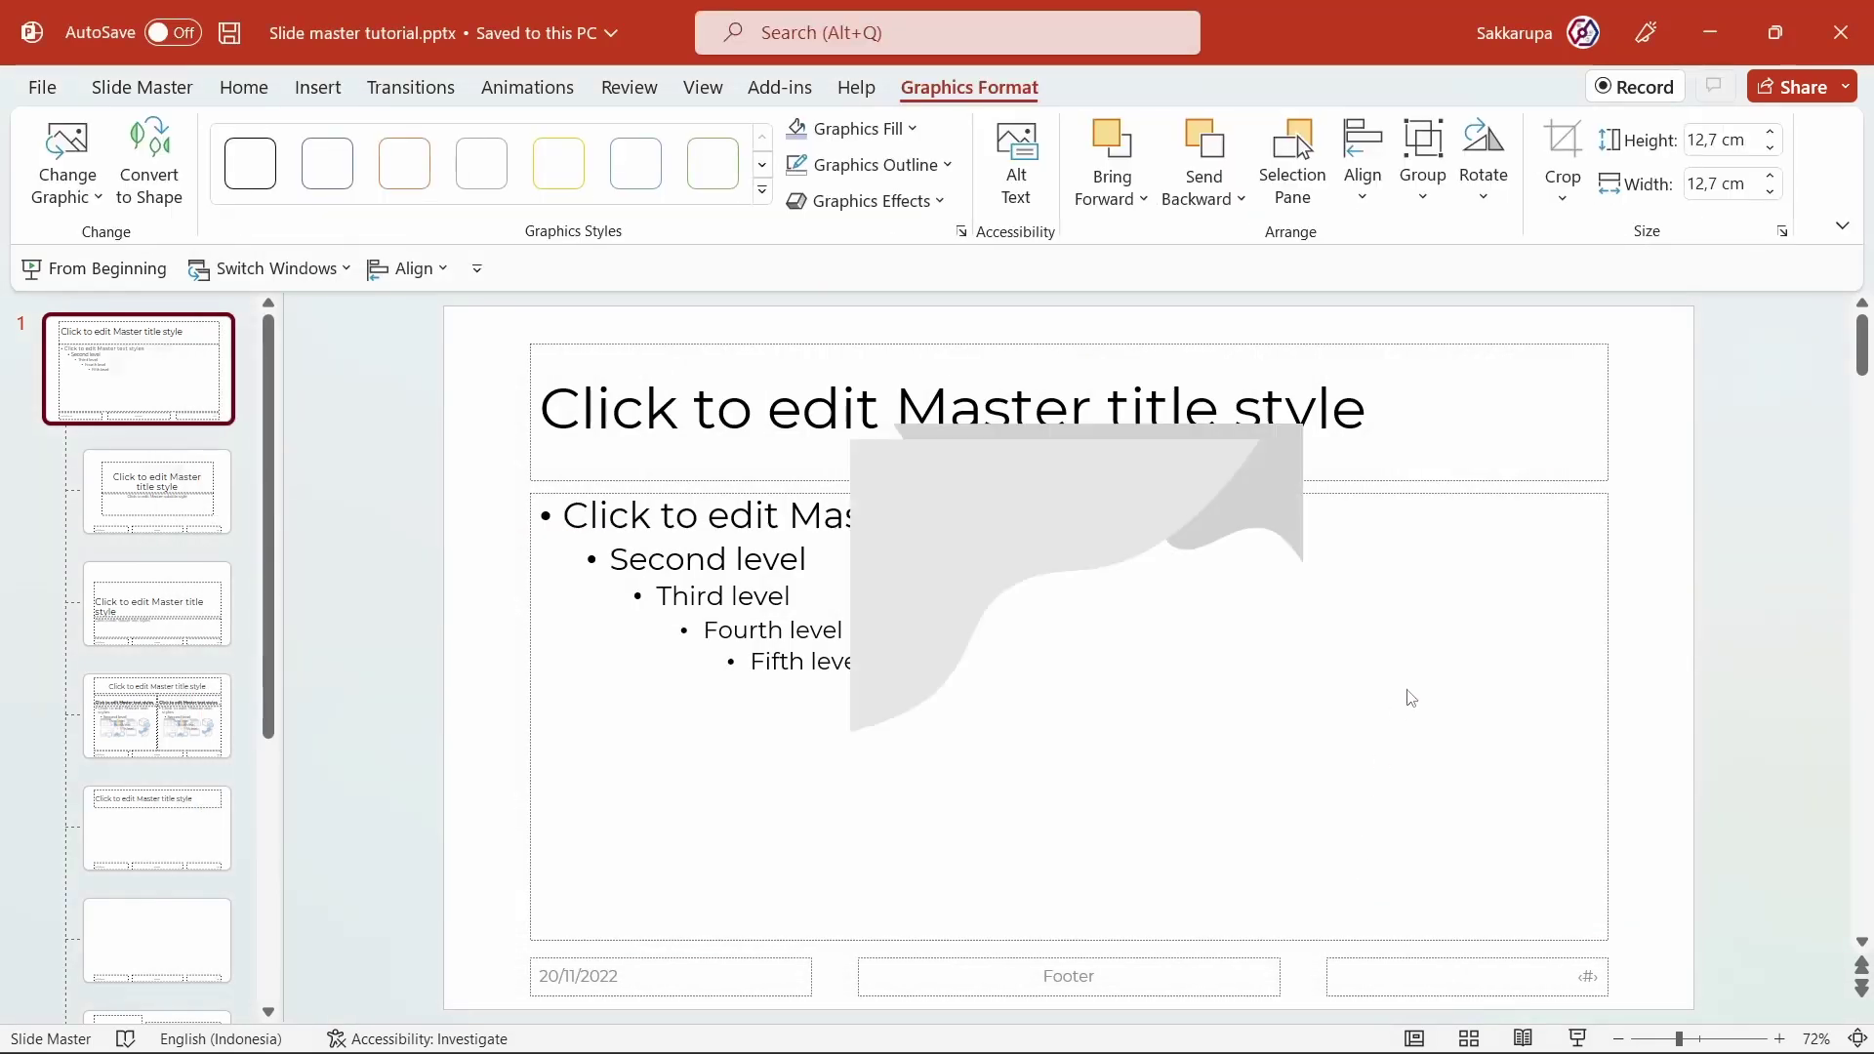
Step: Rotate the first blob into the top-right corner, shrink it to 8.15 cm, fill it blue, and send it to back
left_click_drag(1110, 545, 945, 620)
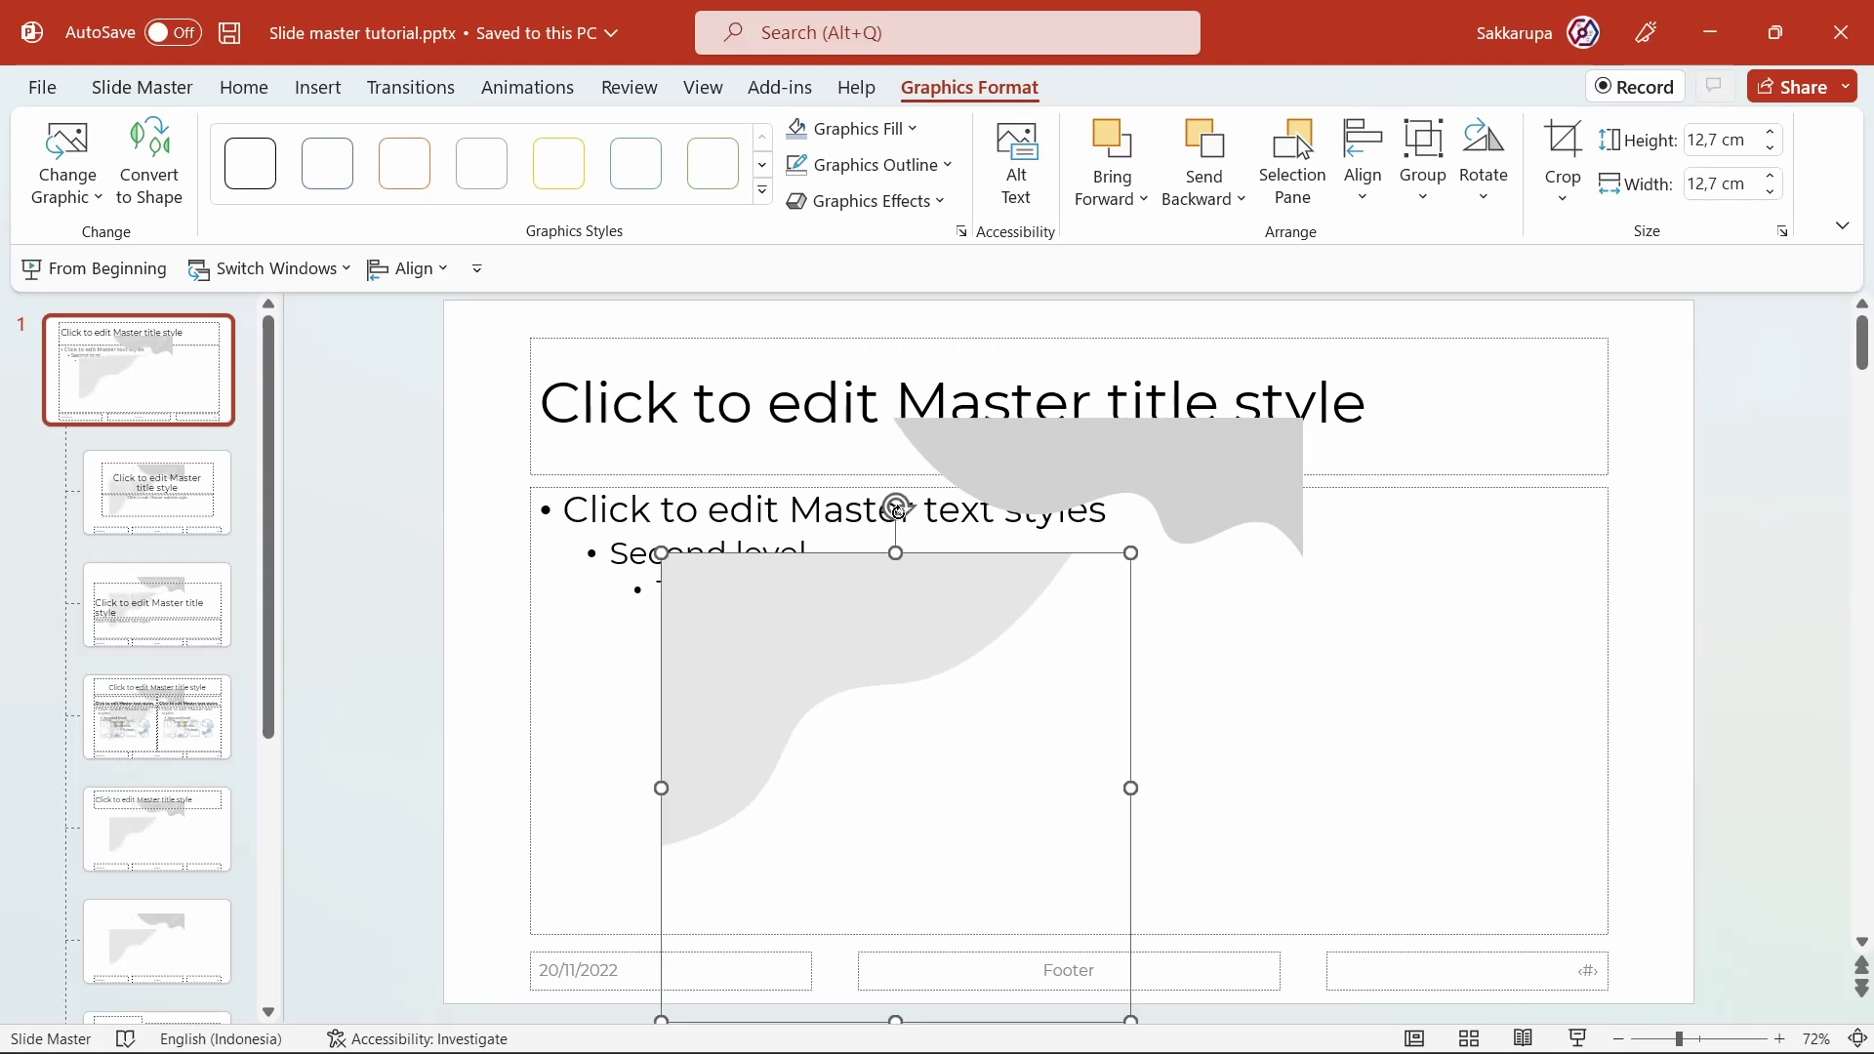
left_click_drag(895, 516, 1074, 789)
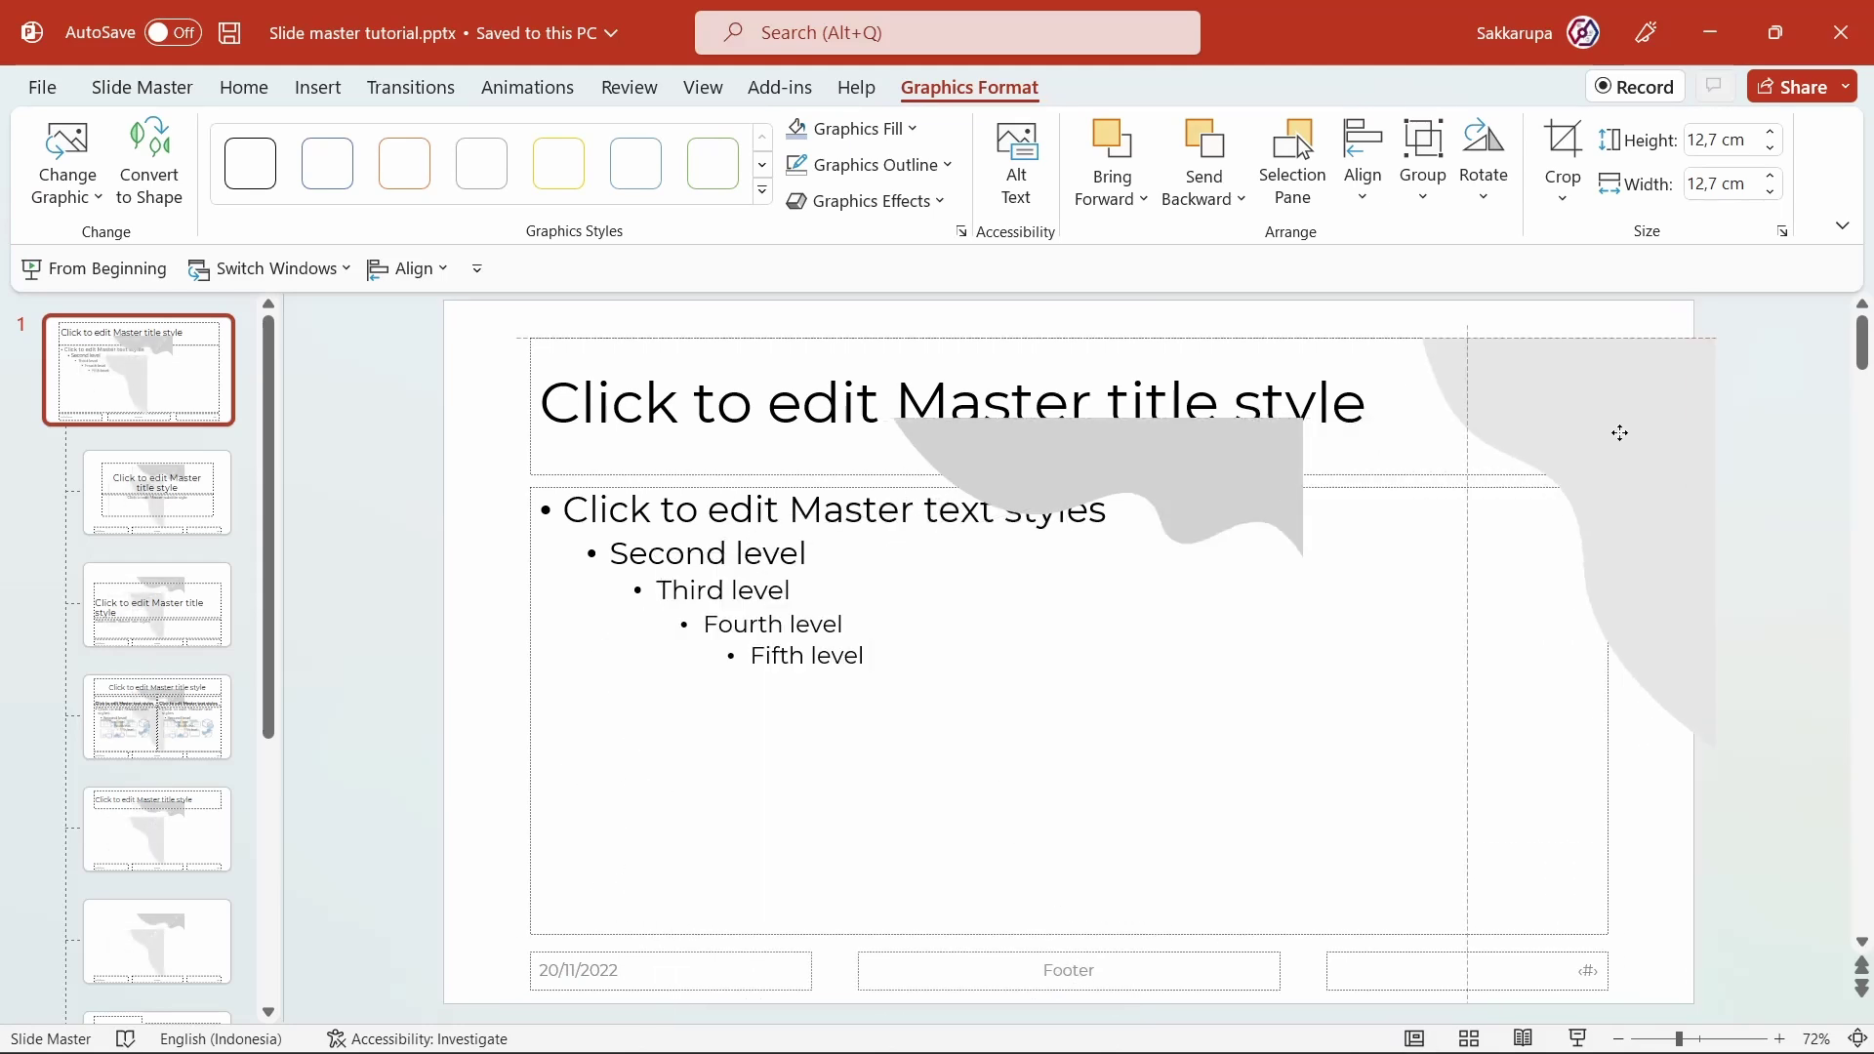
left_click_drag(1039, 649, 1604, 405)
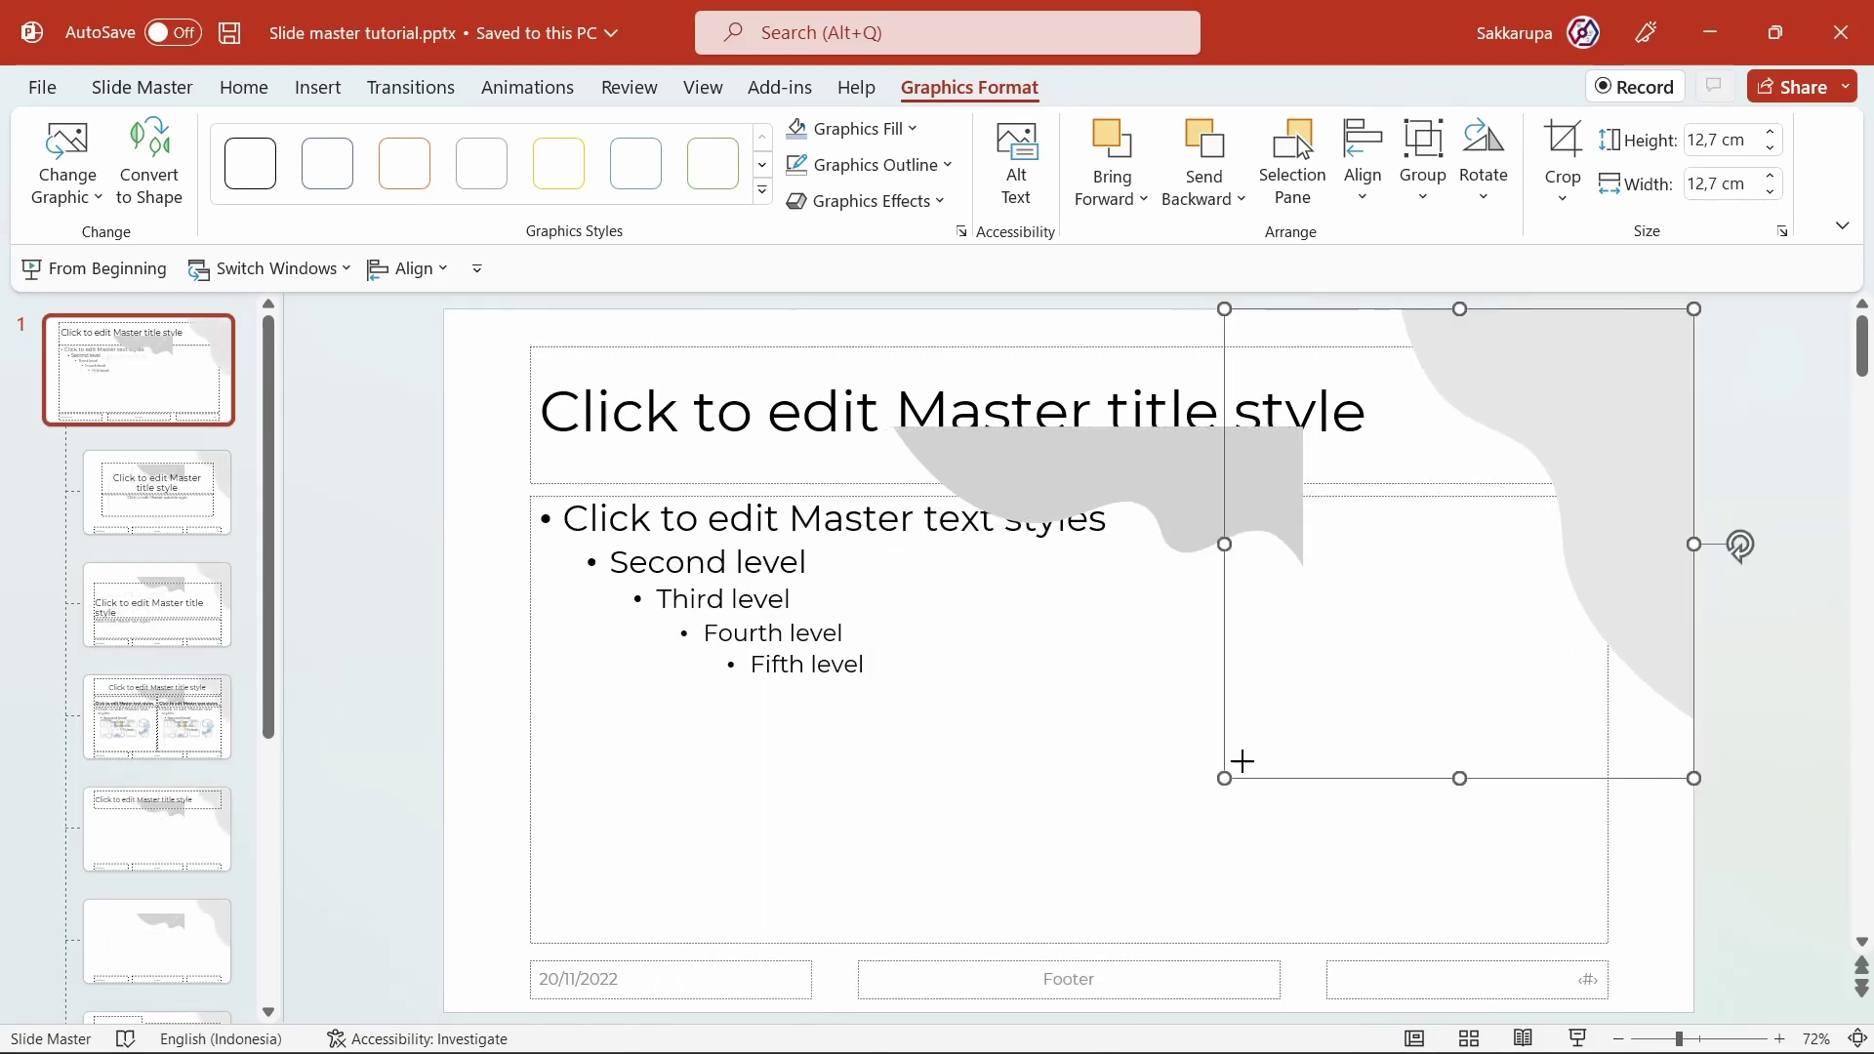
left_click_drag(1226, 778, 1393, 610)
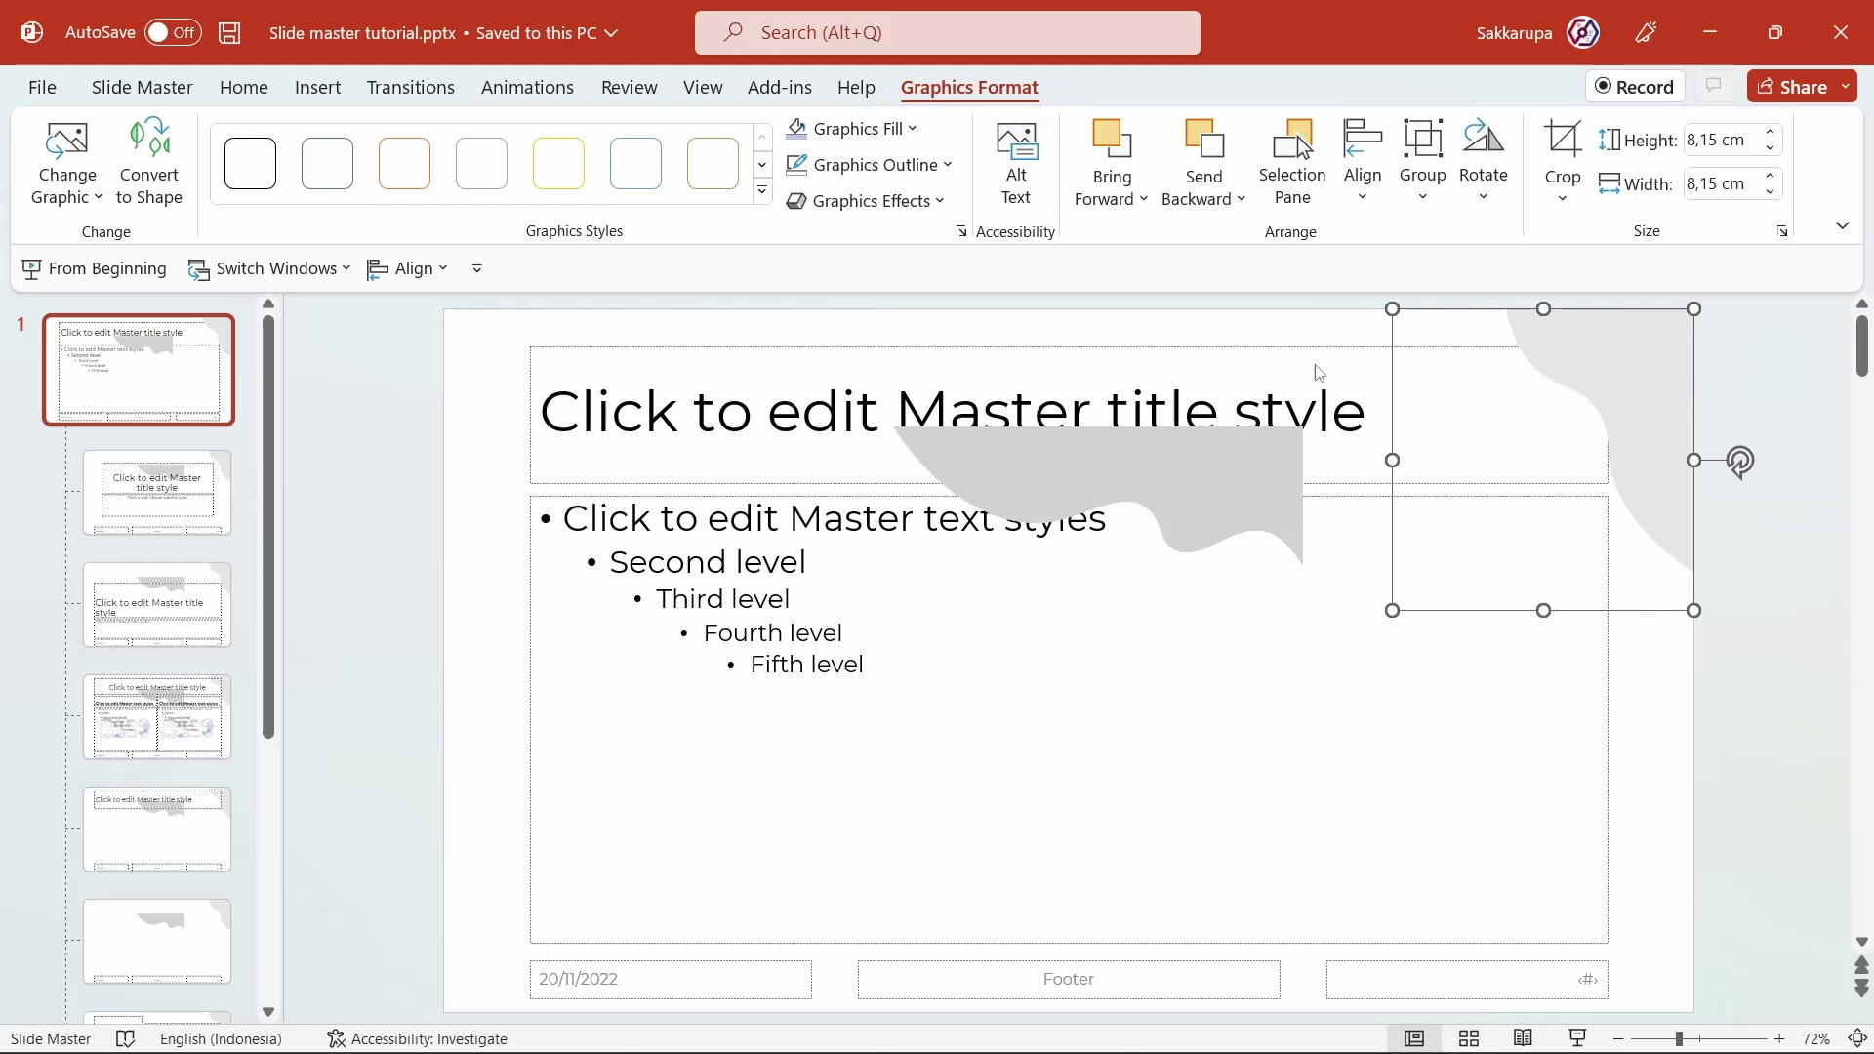
left_click(816, 137)
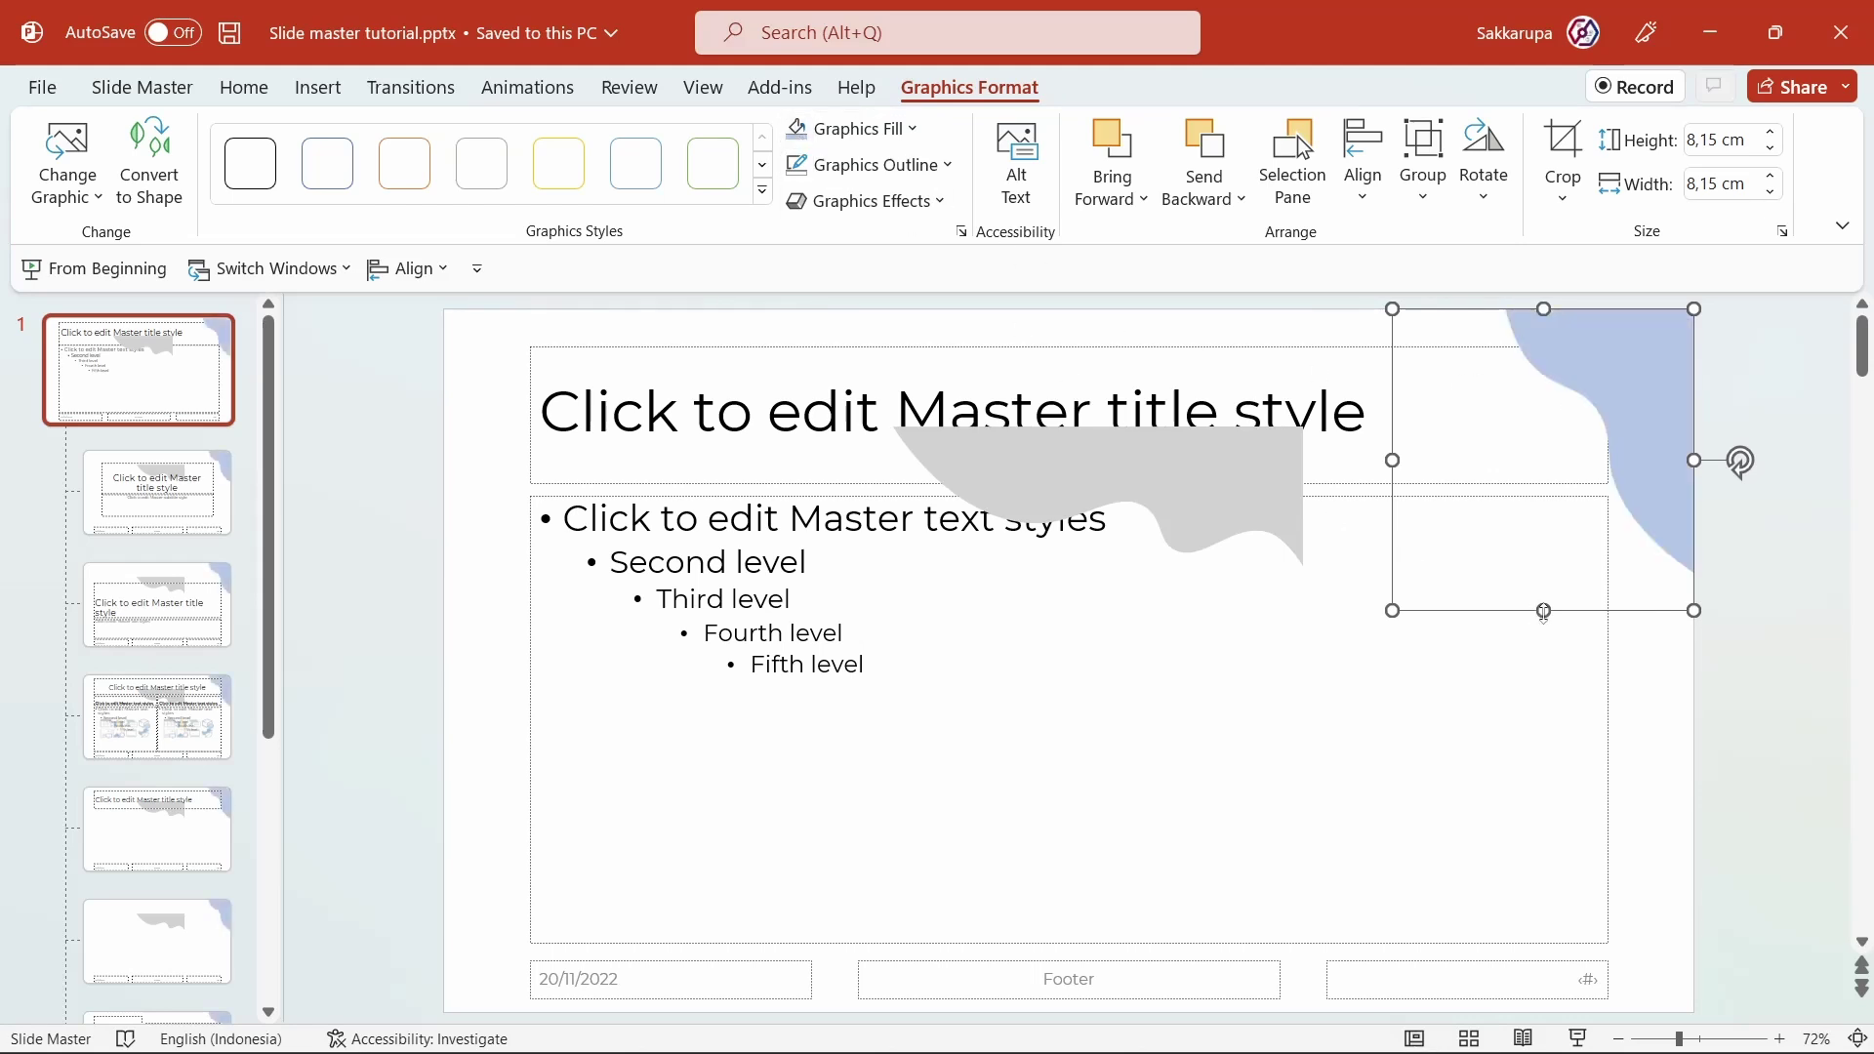
right_click(1613, 429)
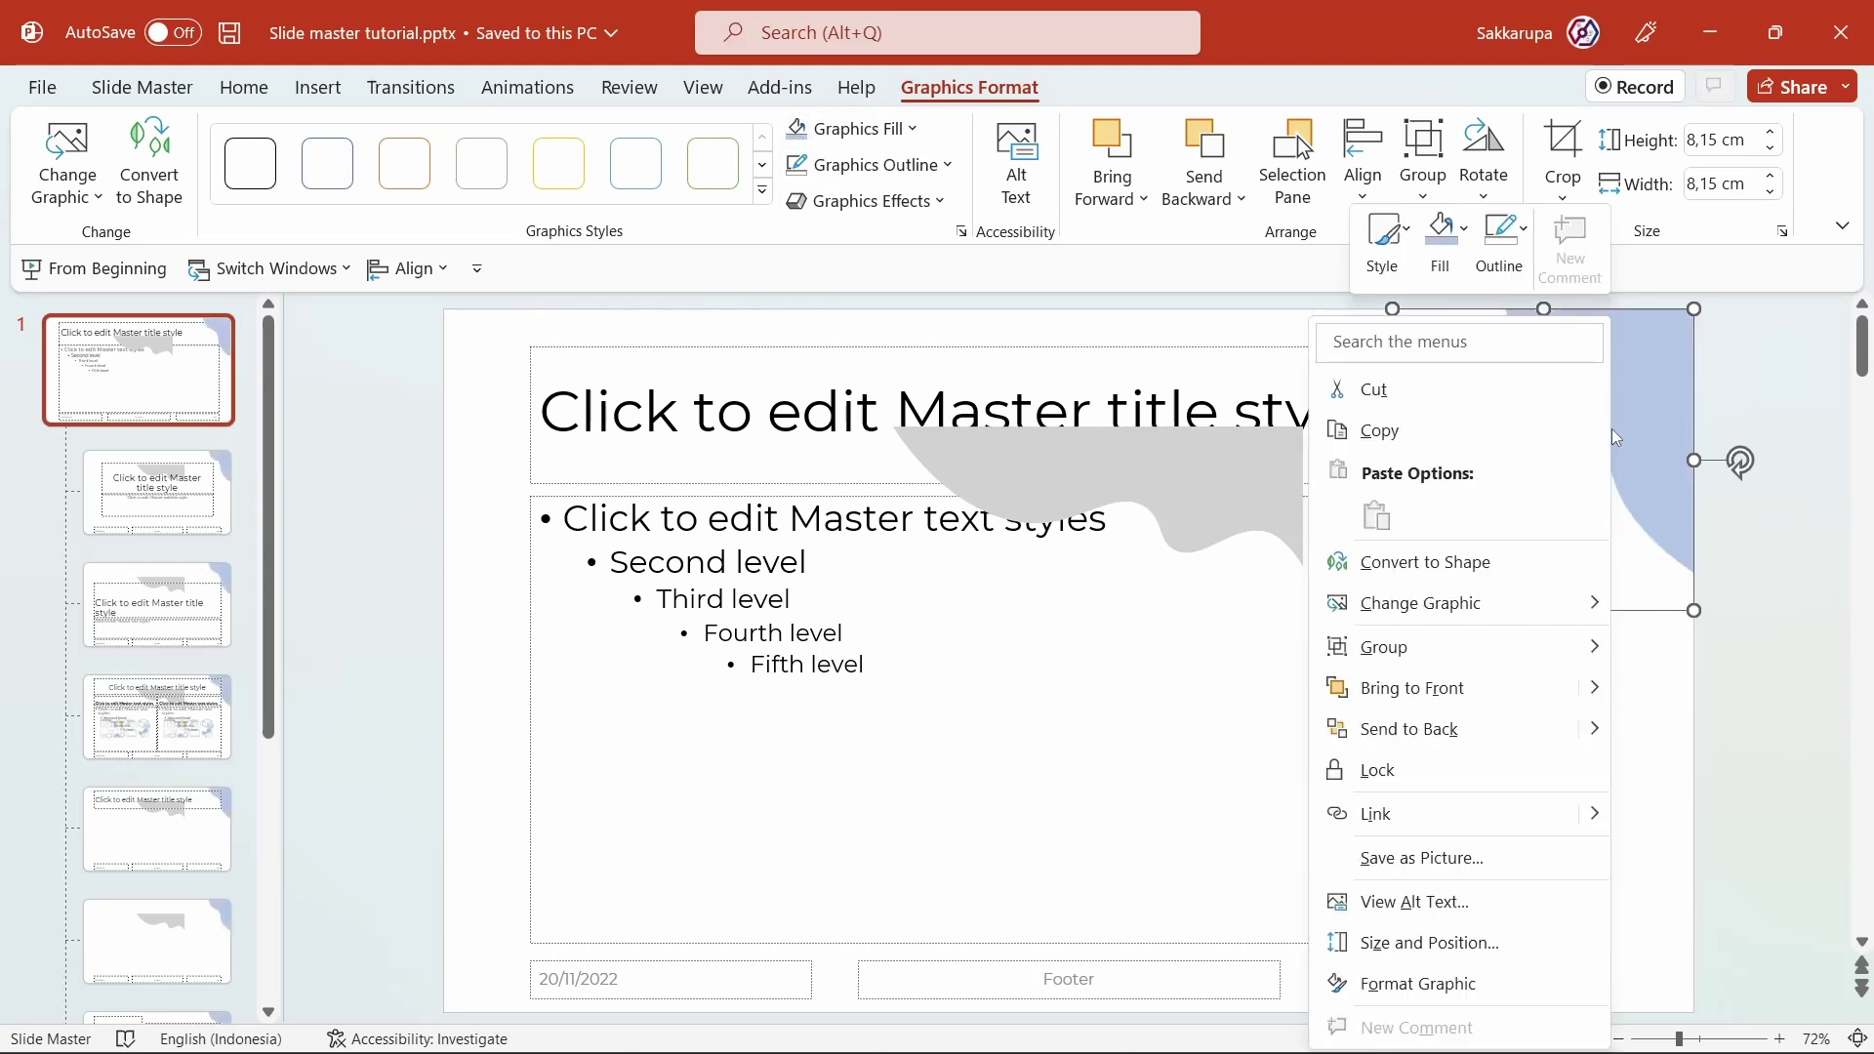
left_click(1472, 728)
key("Escape")
Step: Flip the second blob into the bottom-left corner, shrink it, color it light blue, and send it to back
left_click(1220, 509)
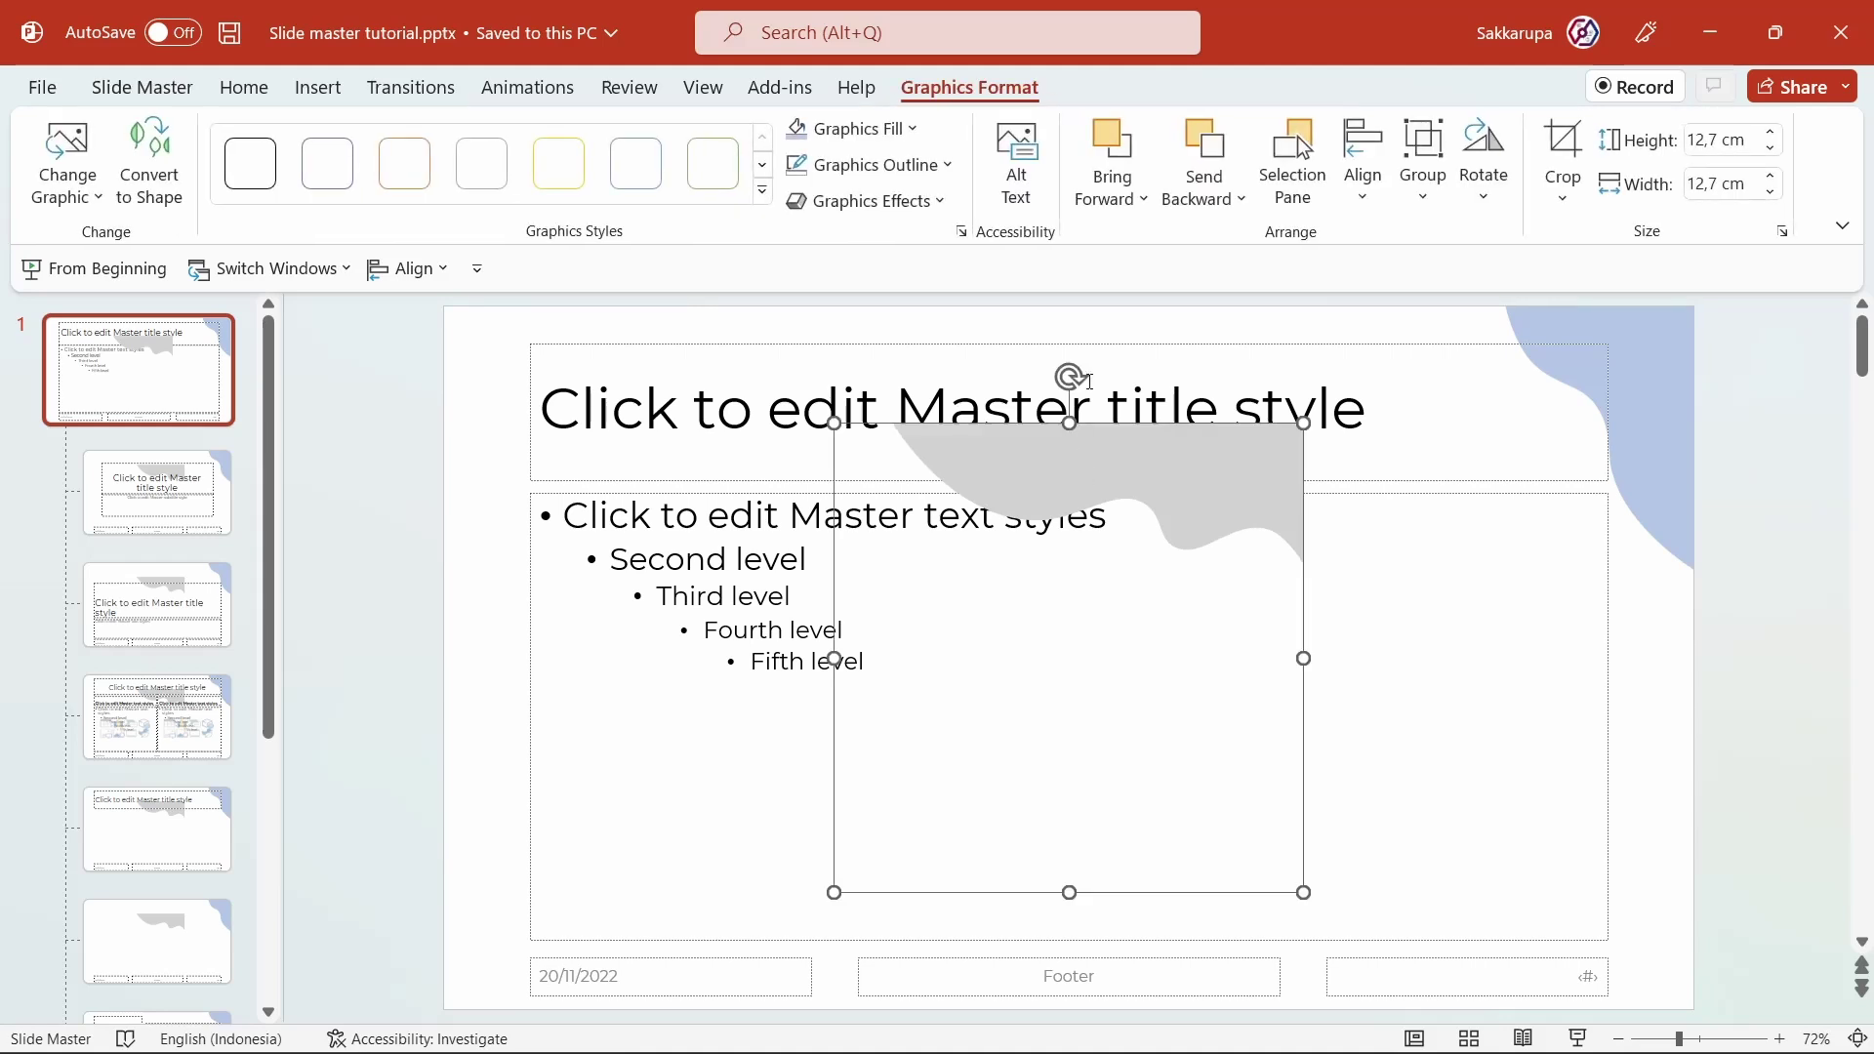
mouse_move(1071, 377)
left_mouse_down()
mouse_move(788, 656)
mouse_move(1063, 937)
left_mouse_up()
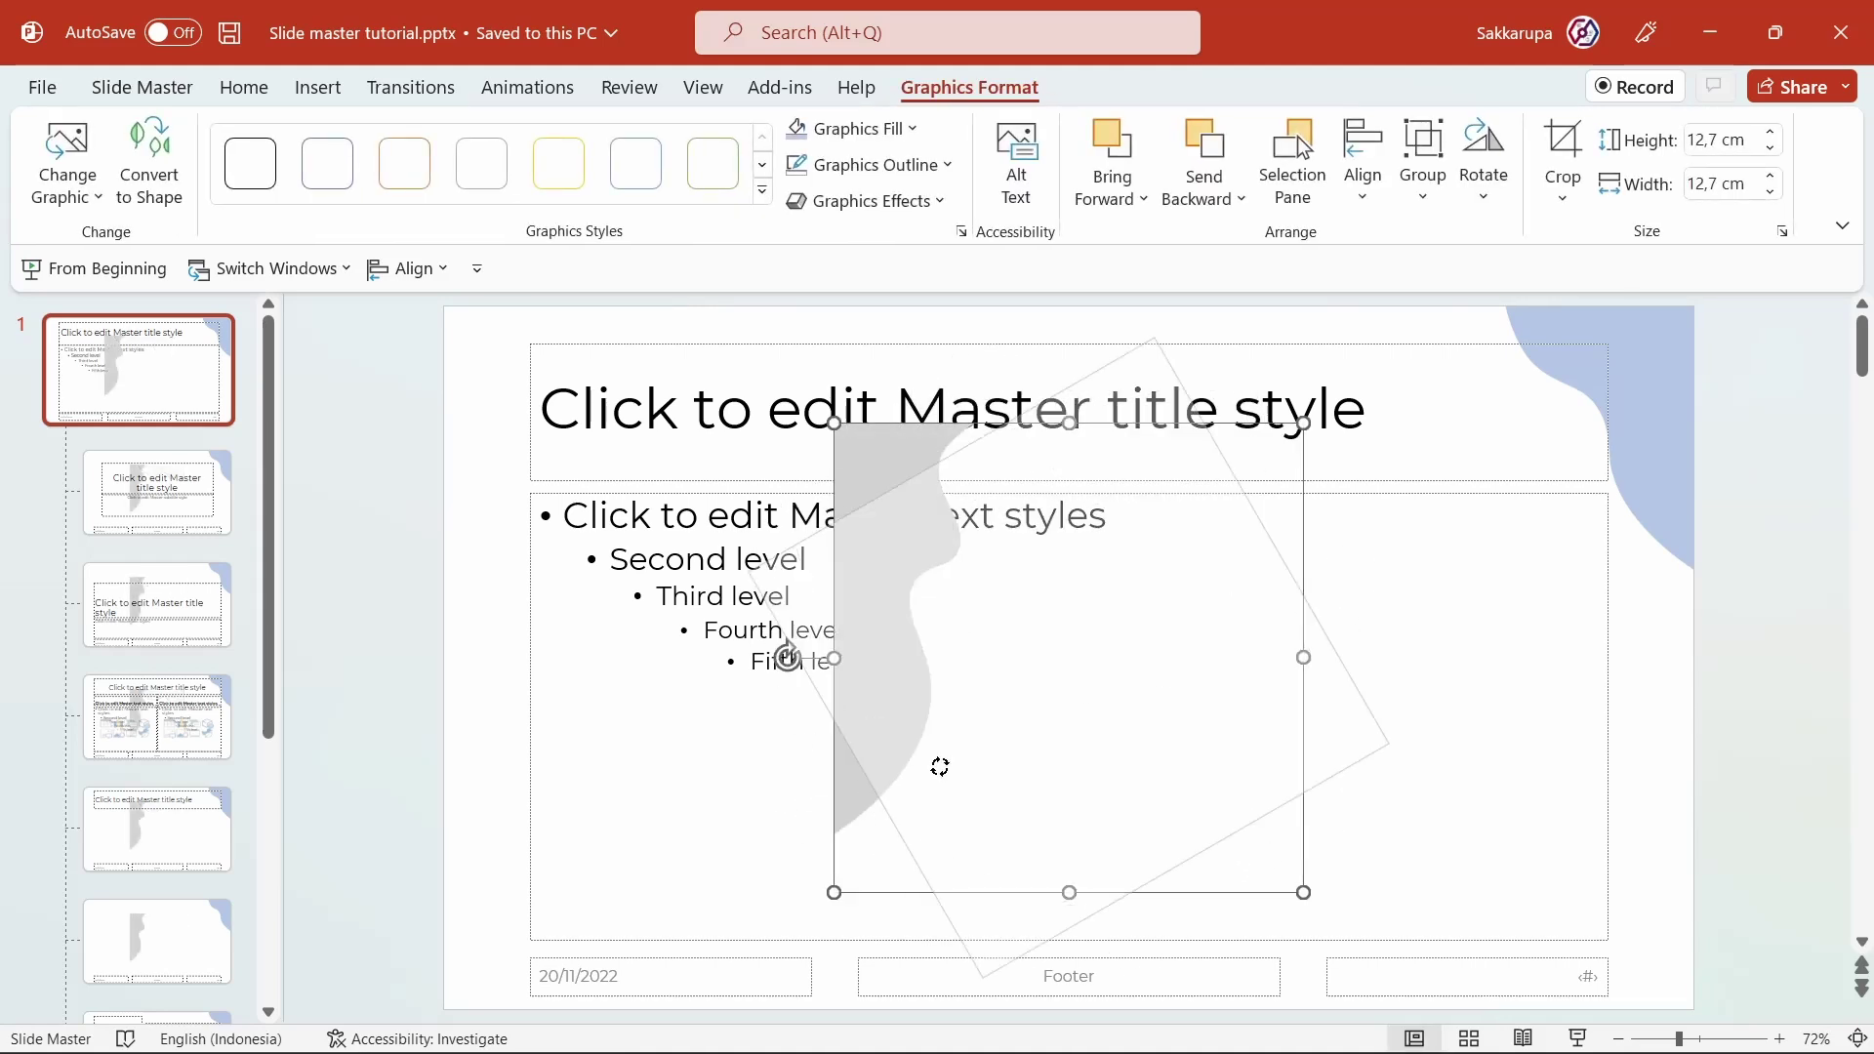
left_click_drag(1023, 836, 640, 952)
mouse_move(913, 535)
left_mouse_down()
mouse_move(758, 677)
mouse_move(773, 686)
left_mouse_up()
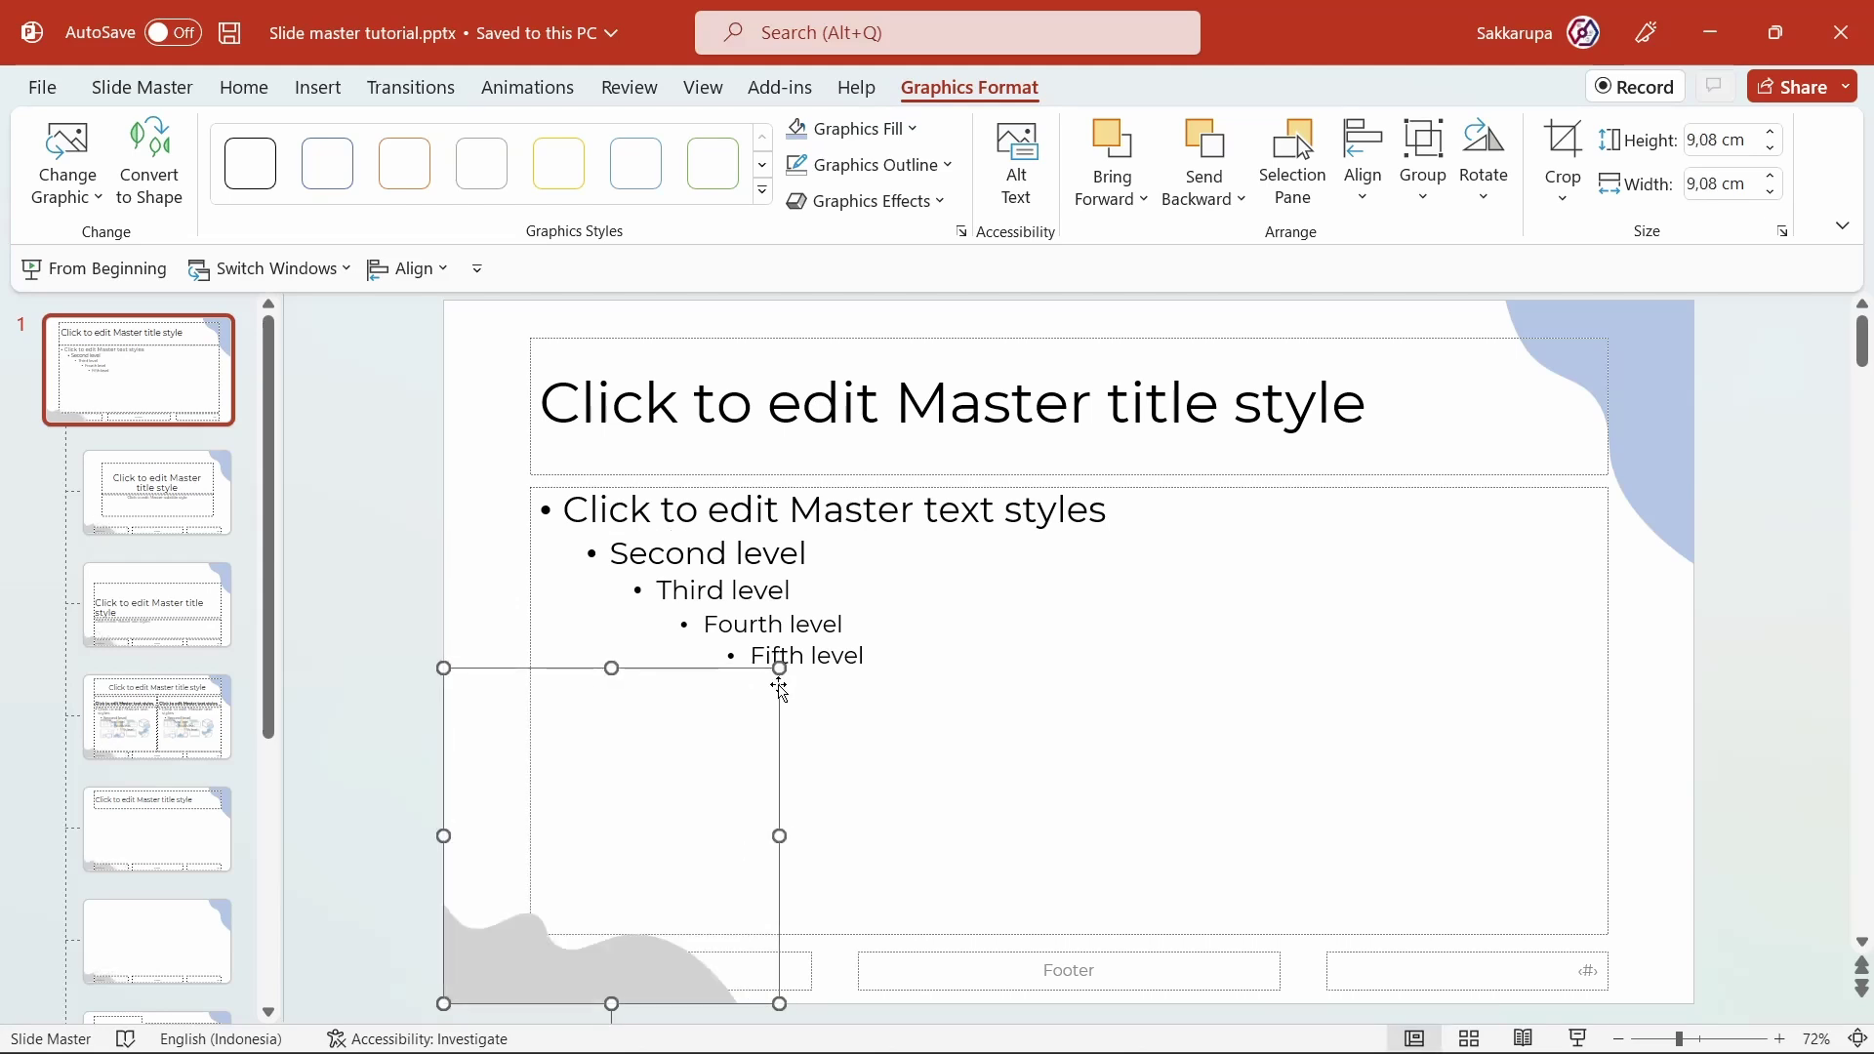
left_click(808, 129)
right_click(518, 954)
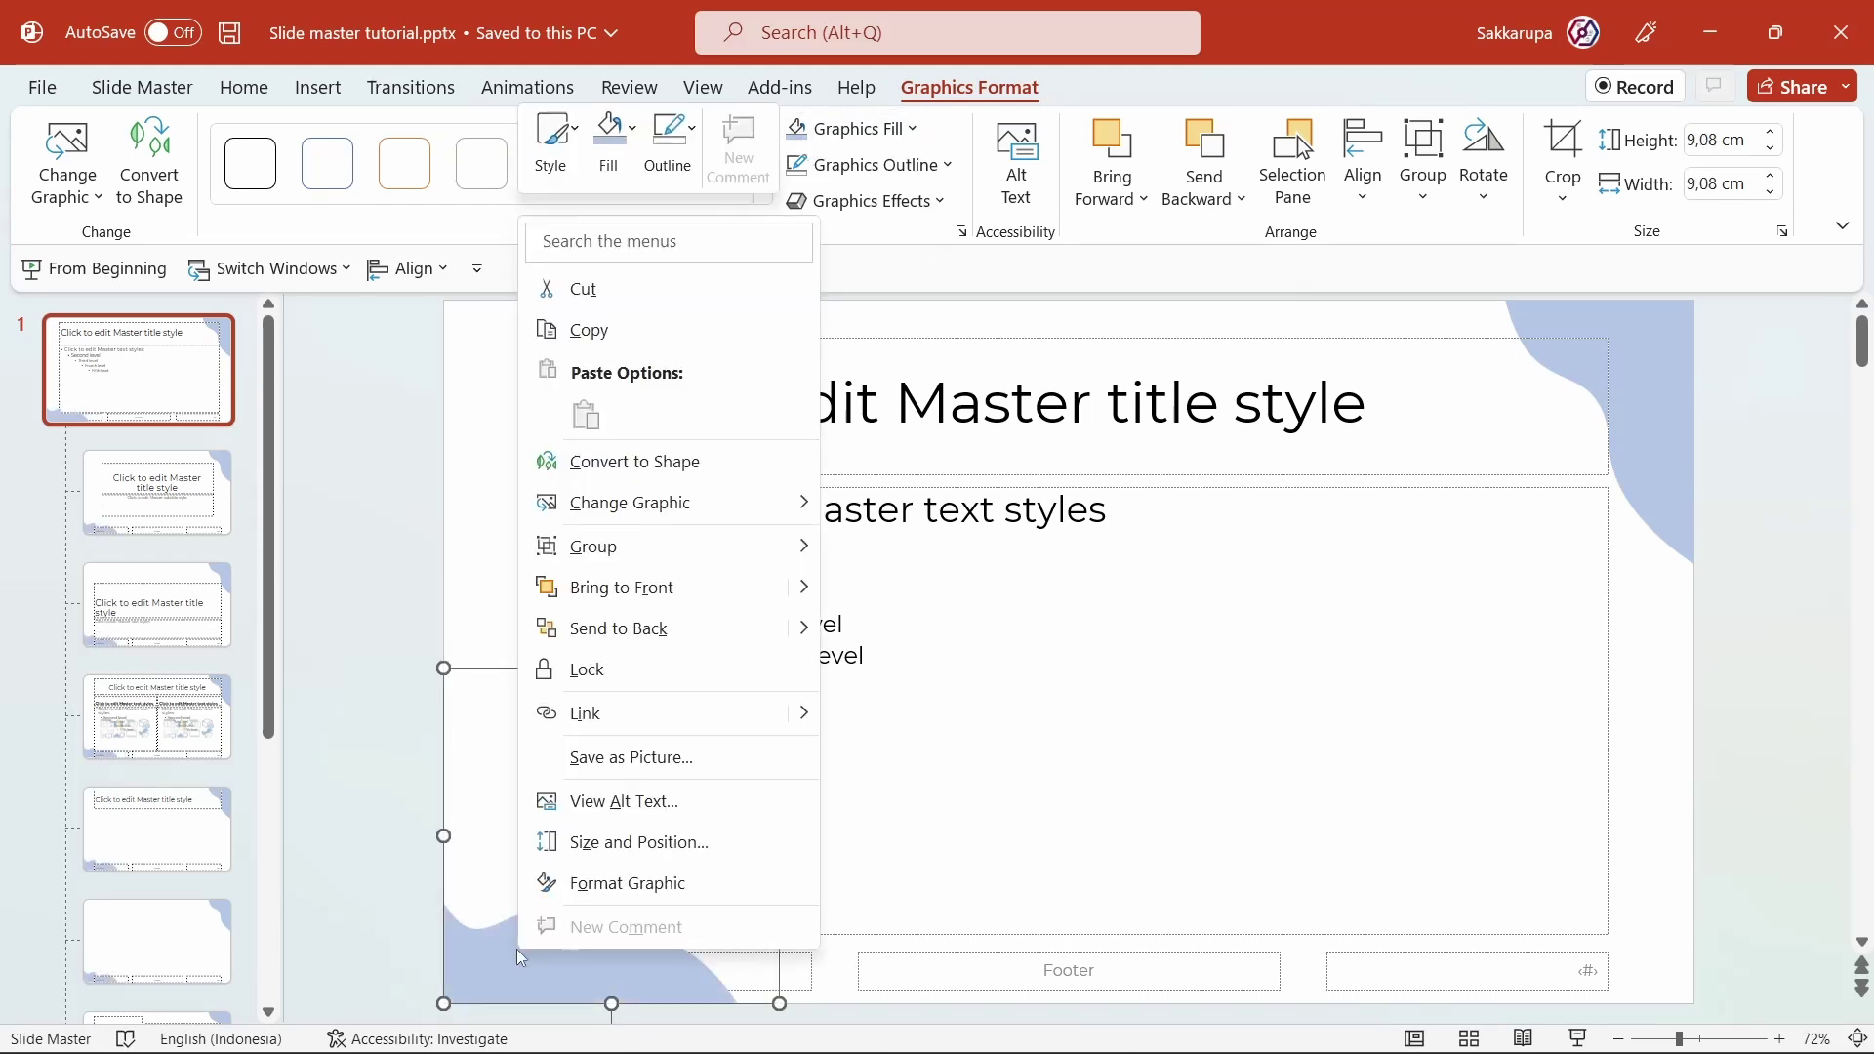
left_click(645, 637)
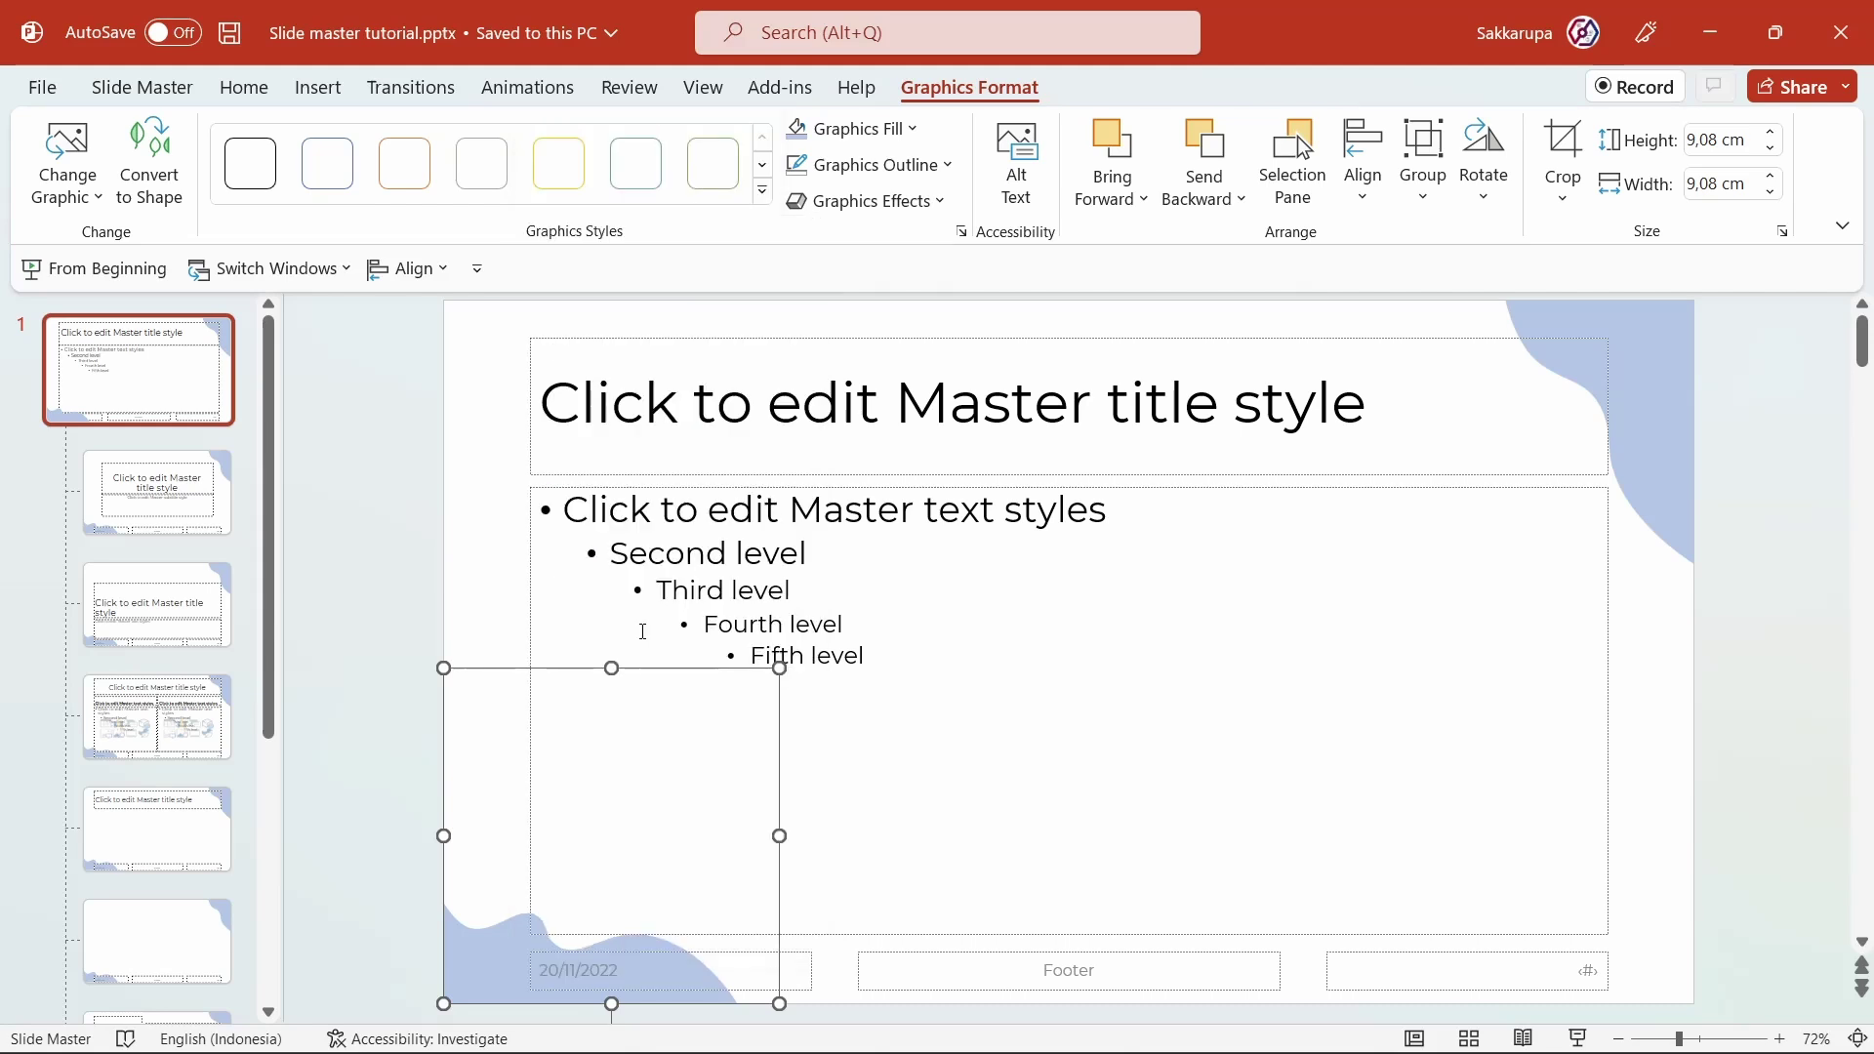
left_click(466, 635)
left_click(171, 518)
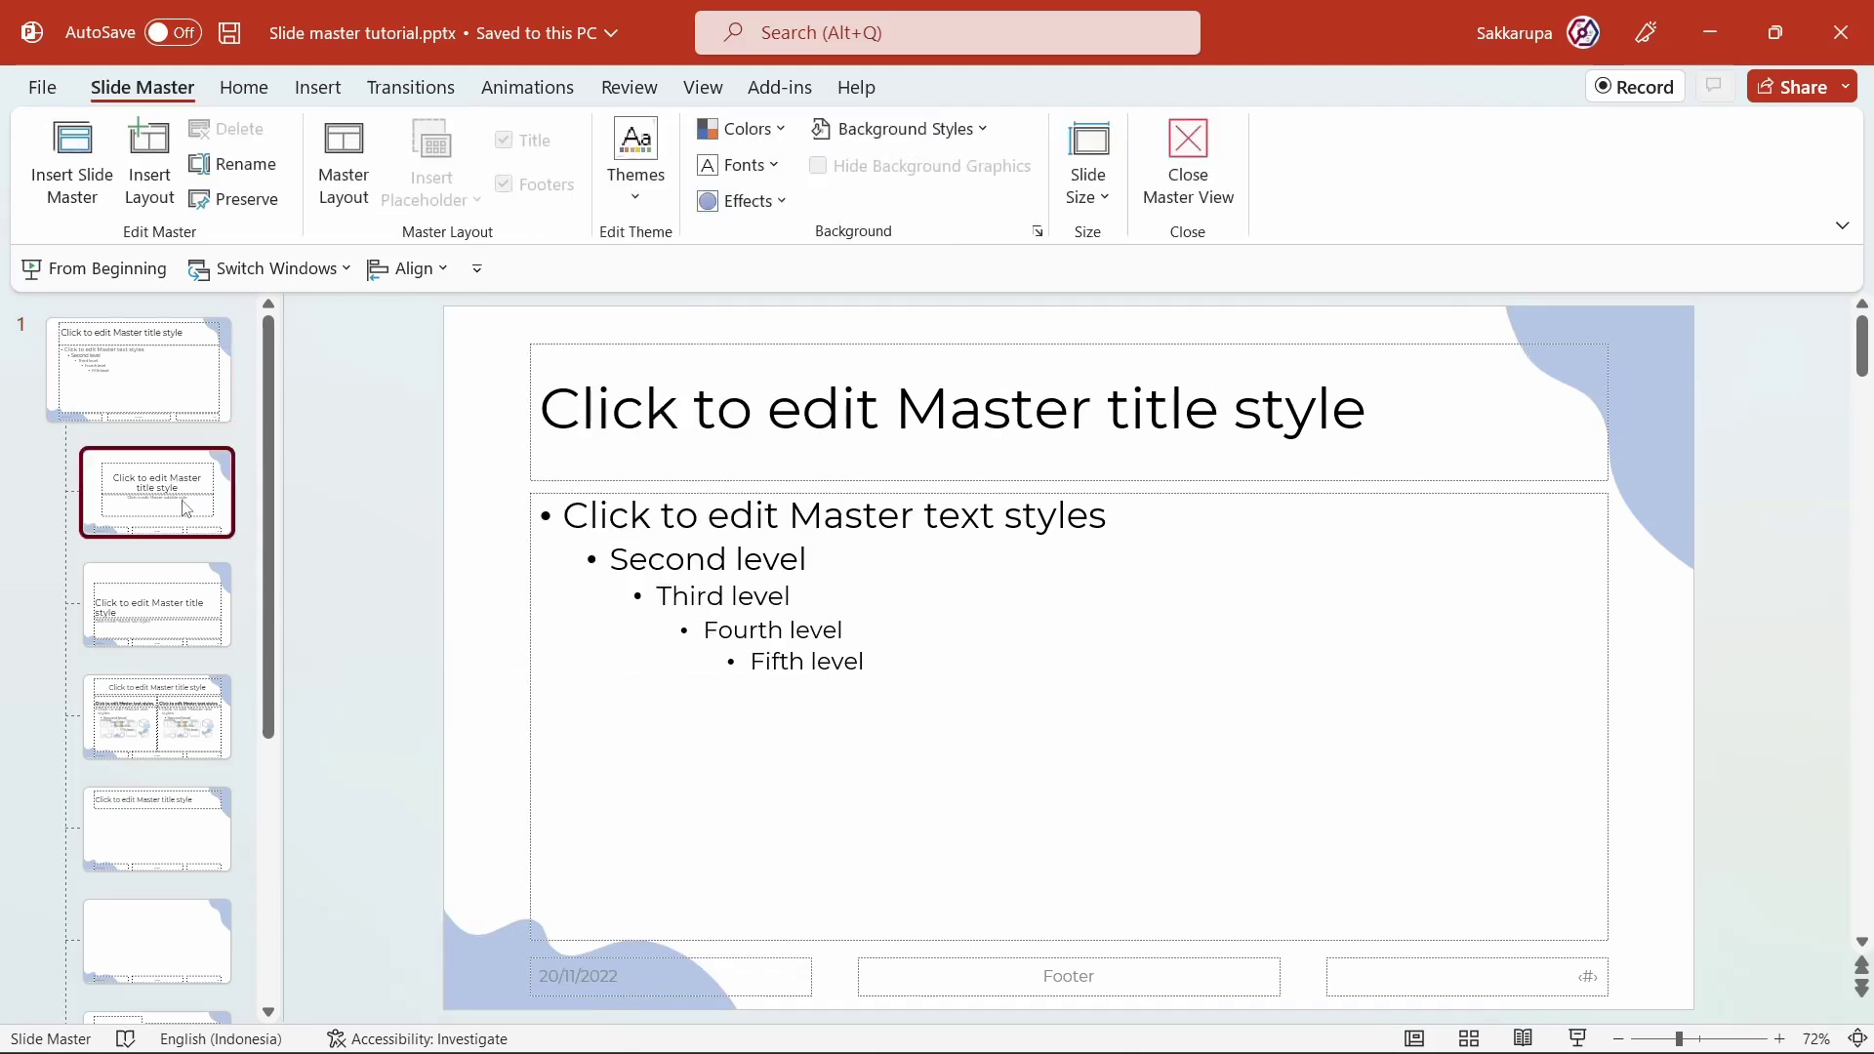
left_click(183, 595)
left_click(161, 717)
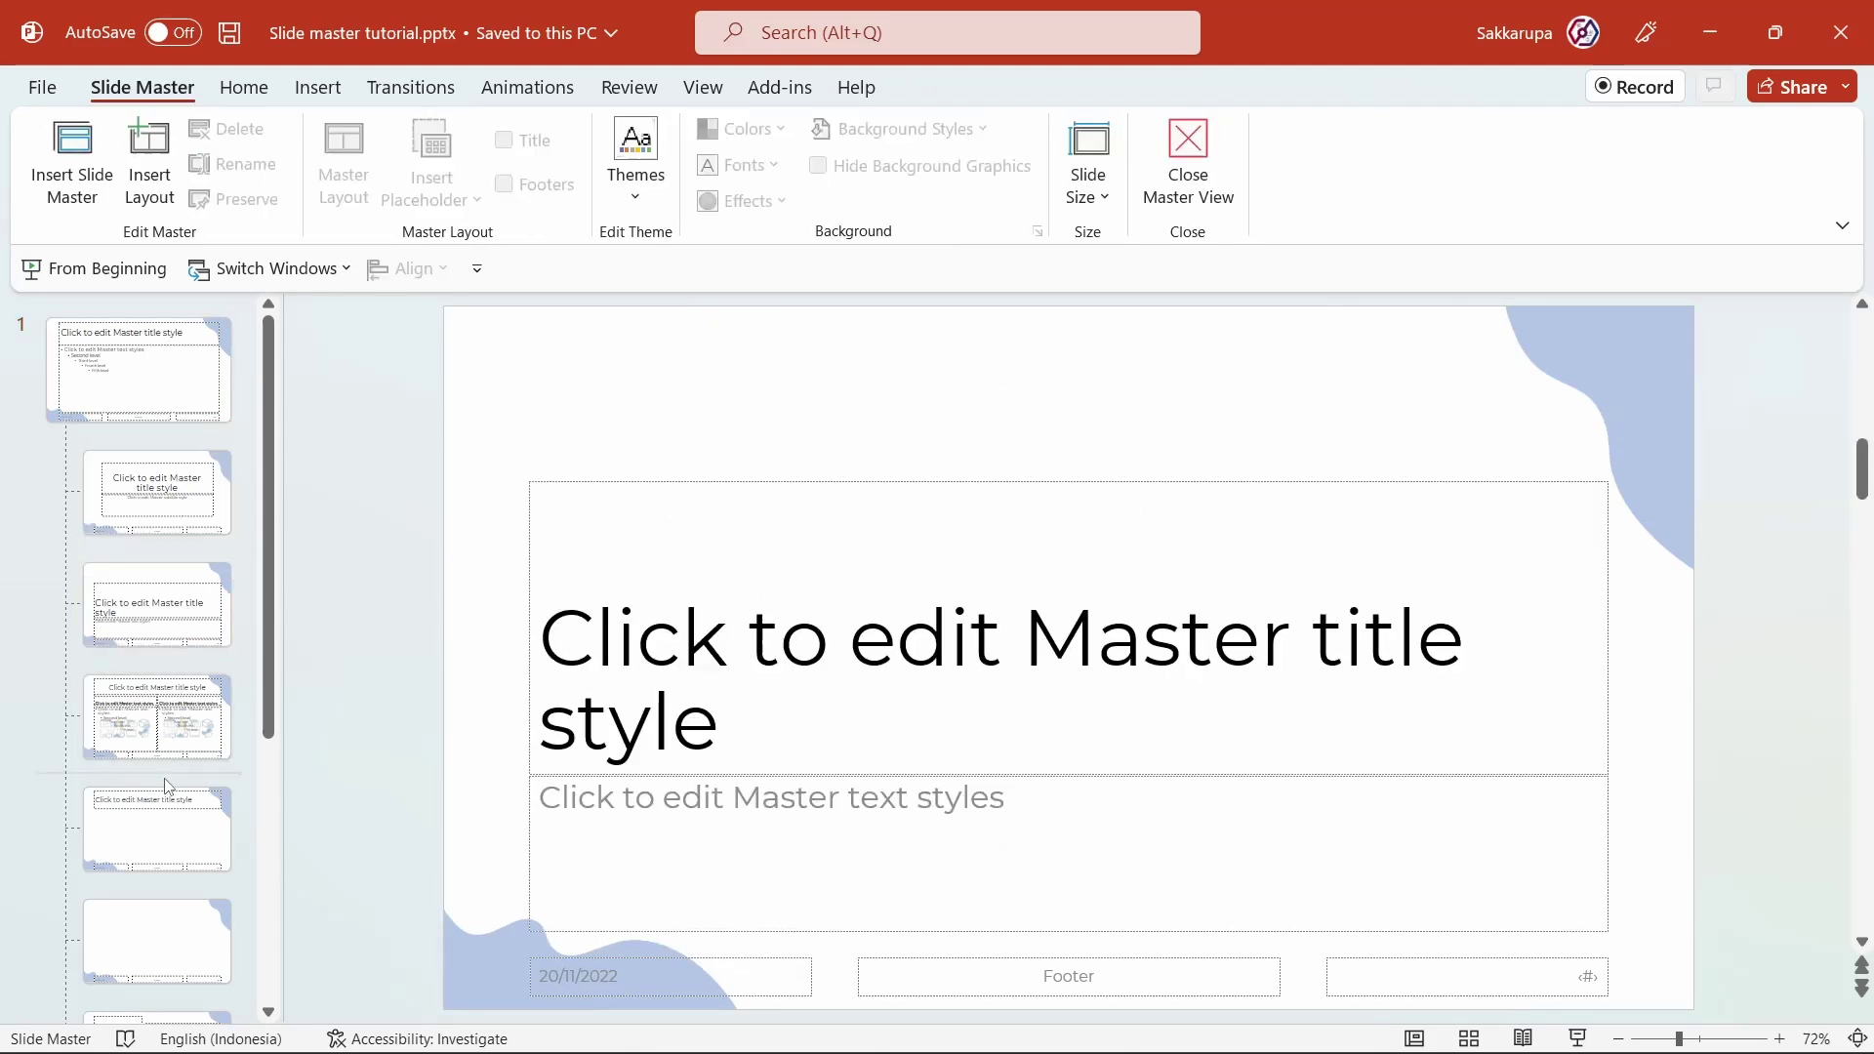
left_click(167, 845)
scroll(167, 845, "down", 5)
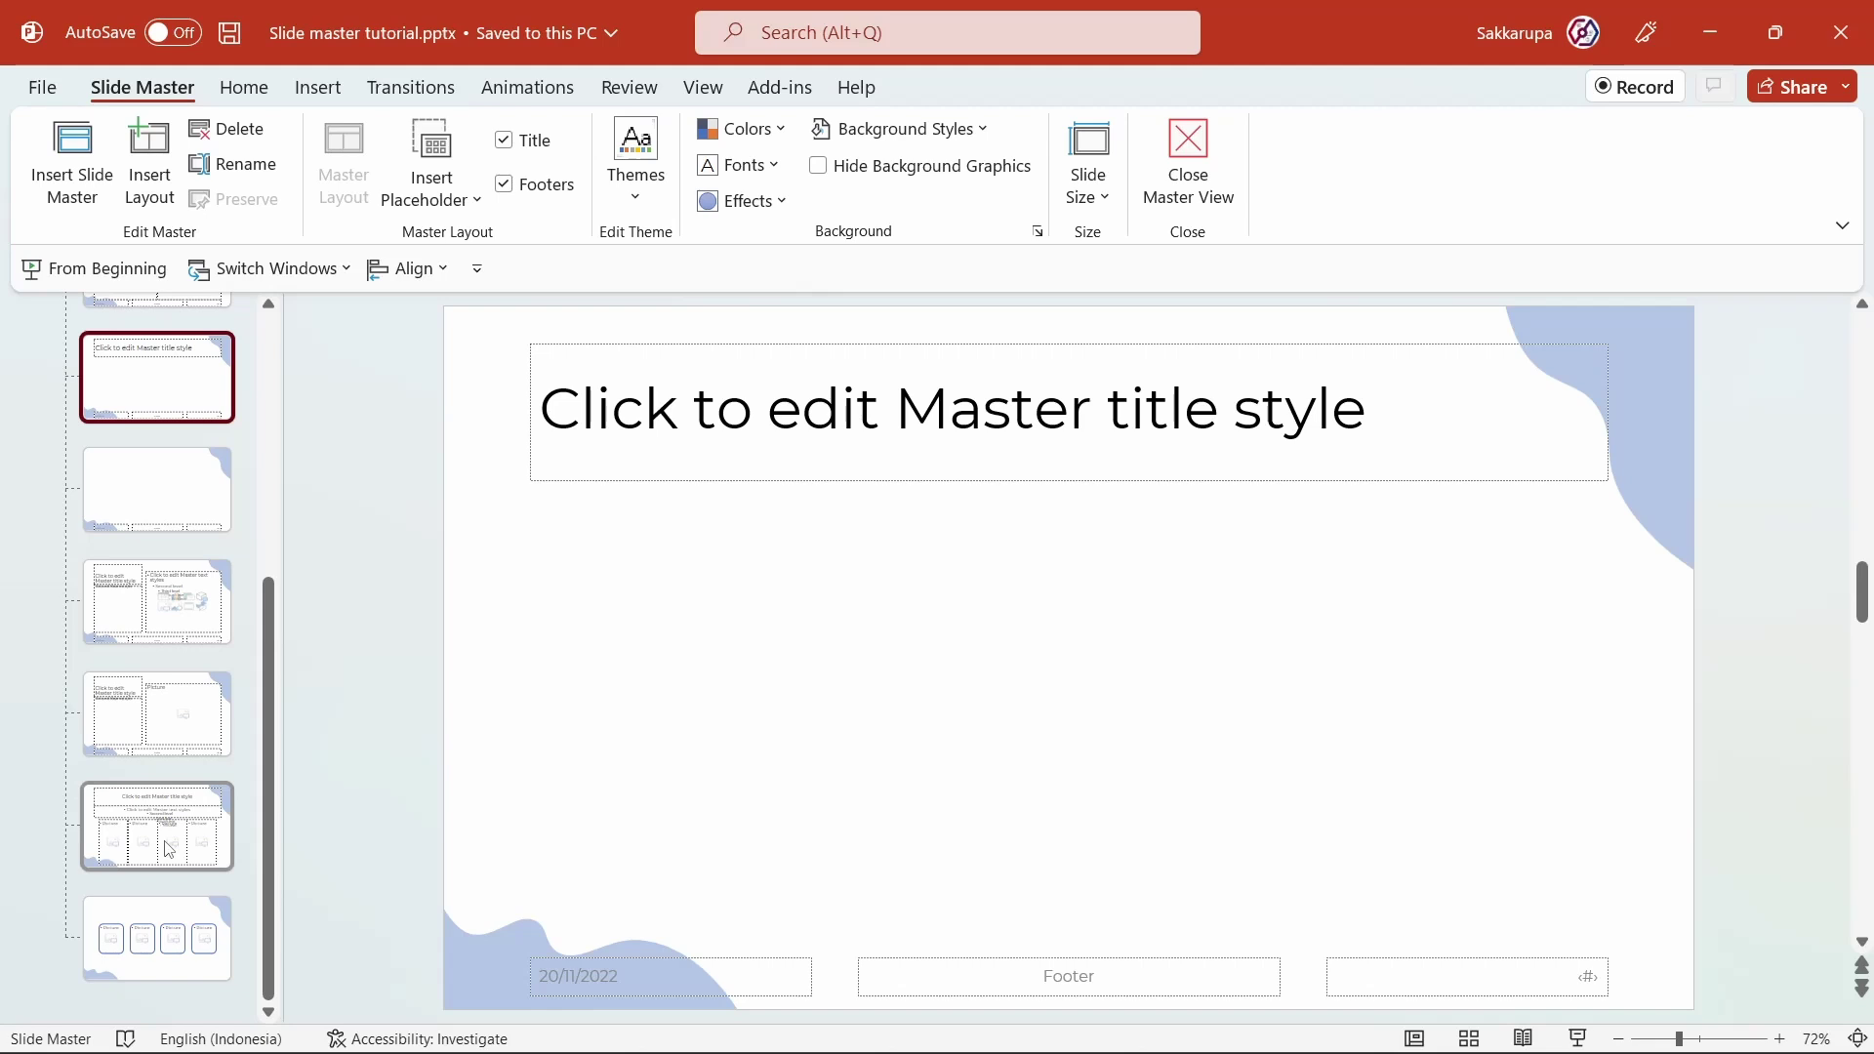
left_click(169, 850)
scroll(152, 944, "up", 5)
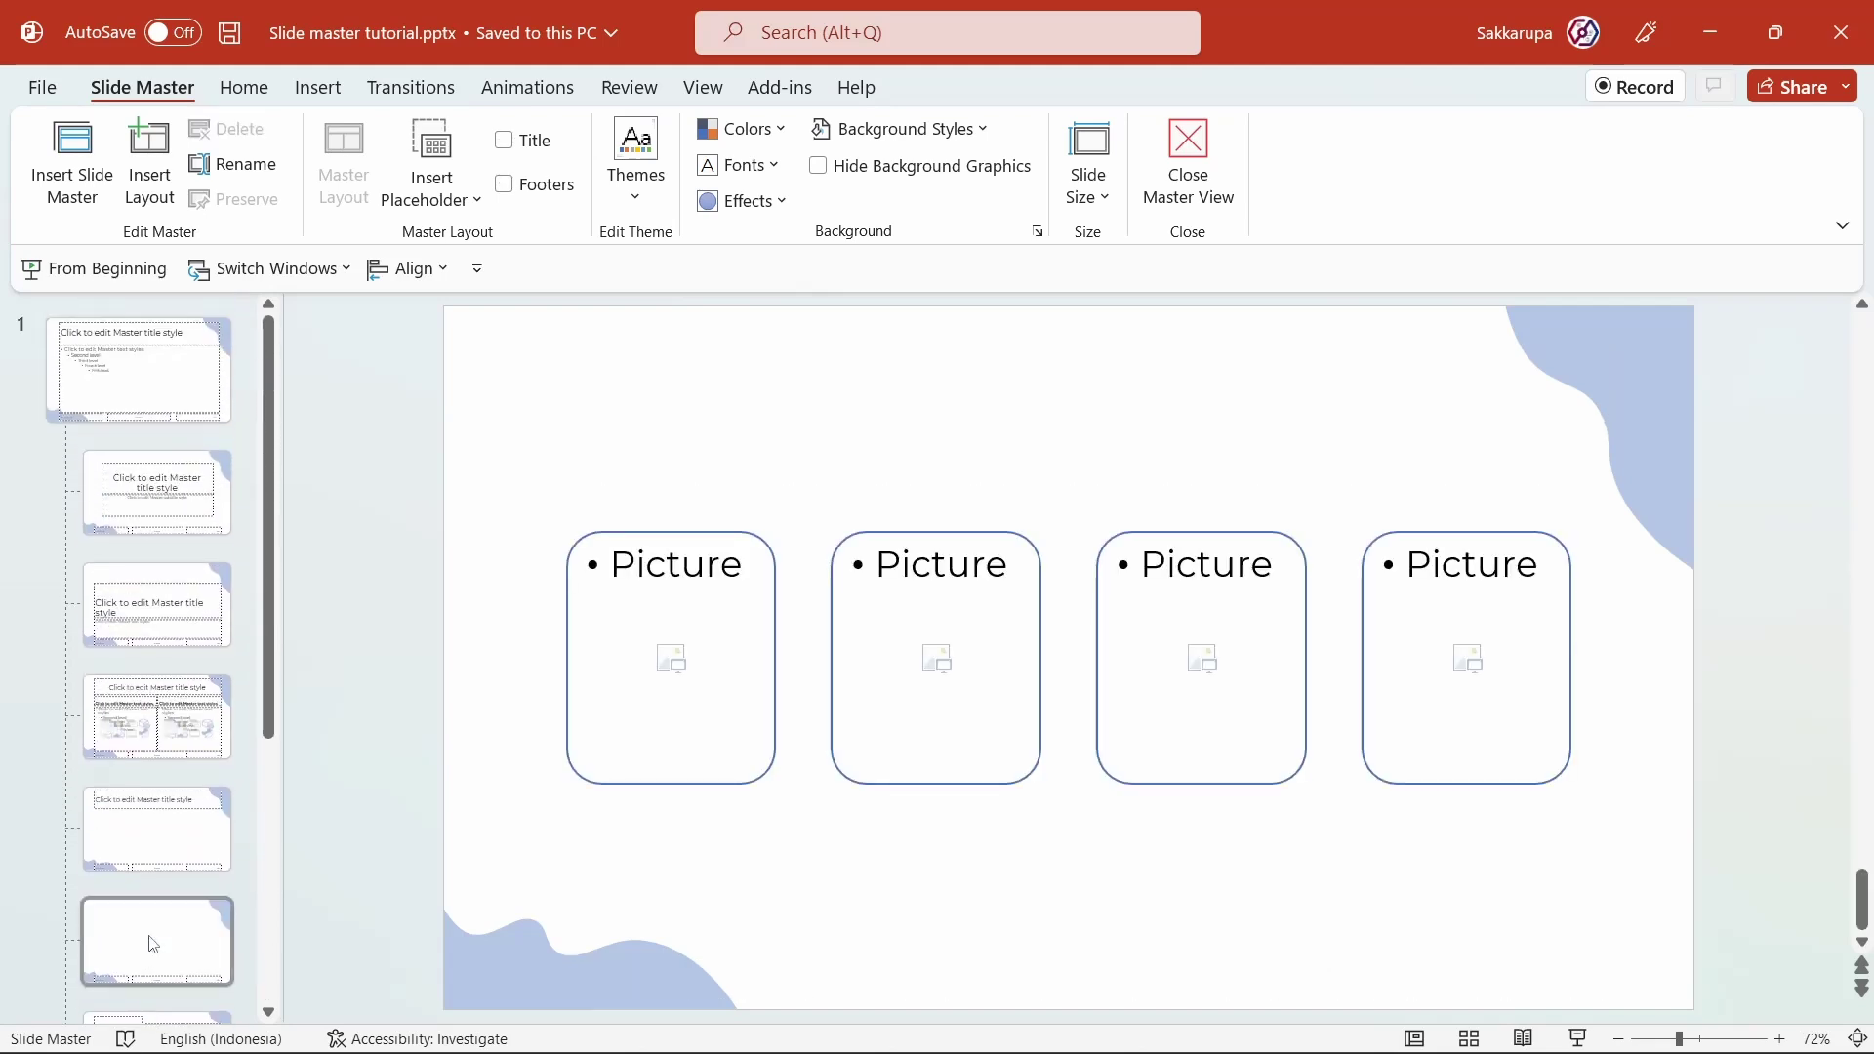
left_click(182, 495)
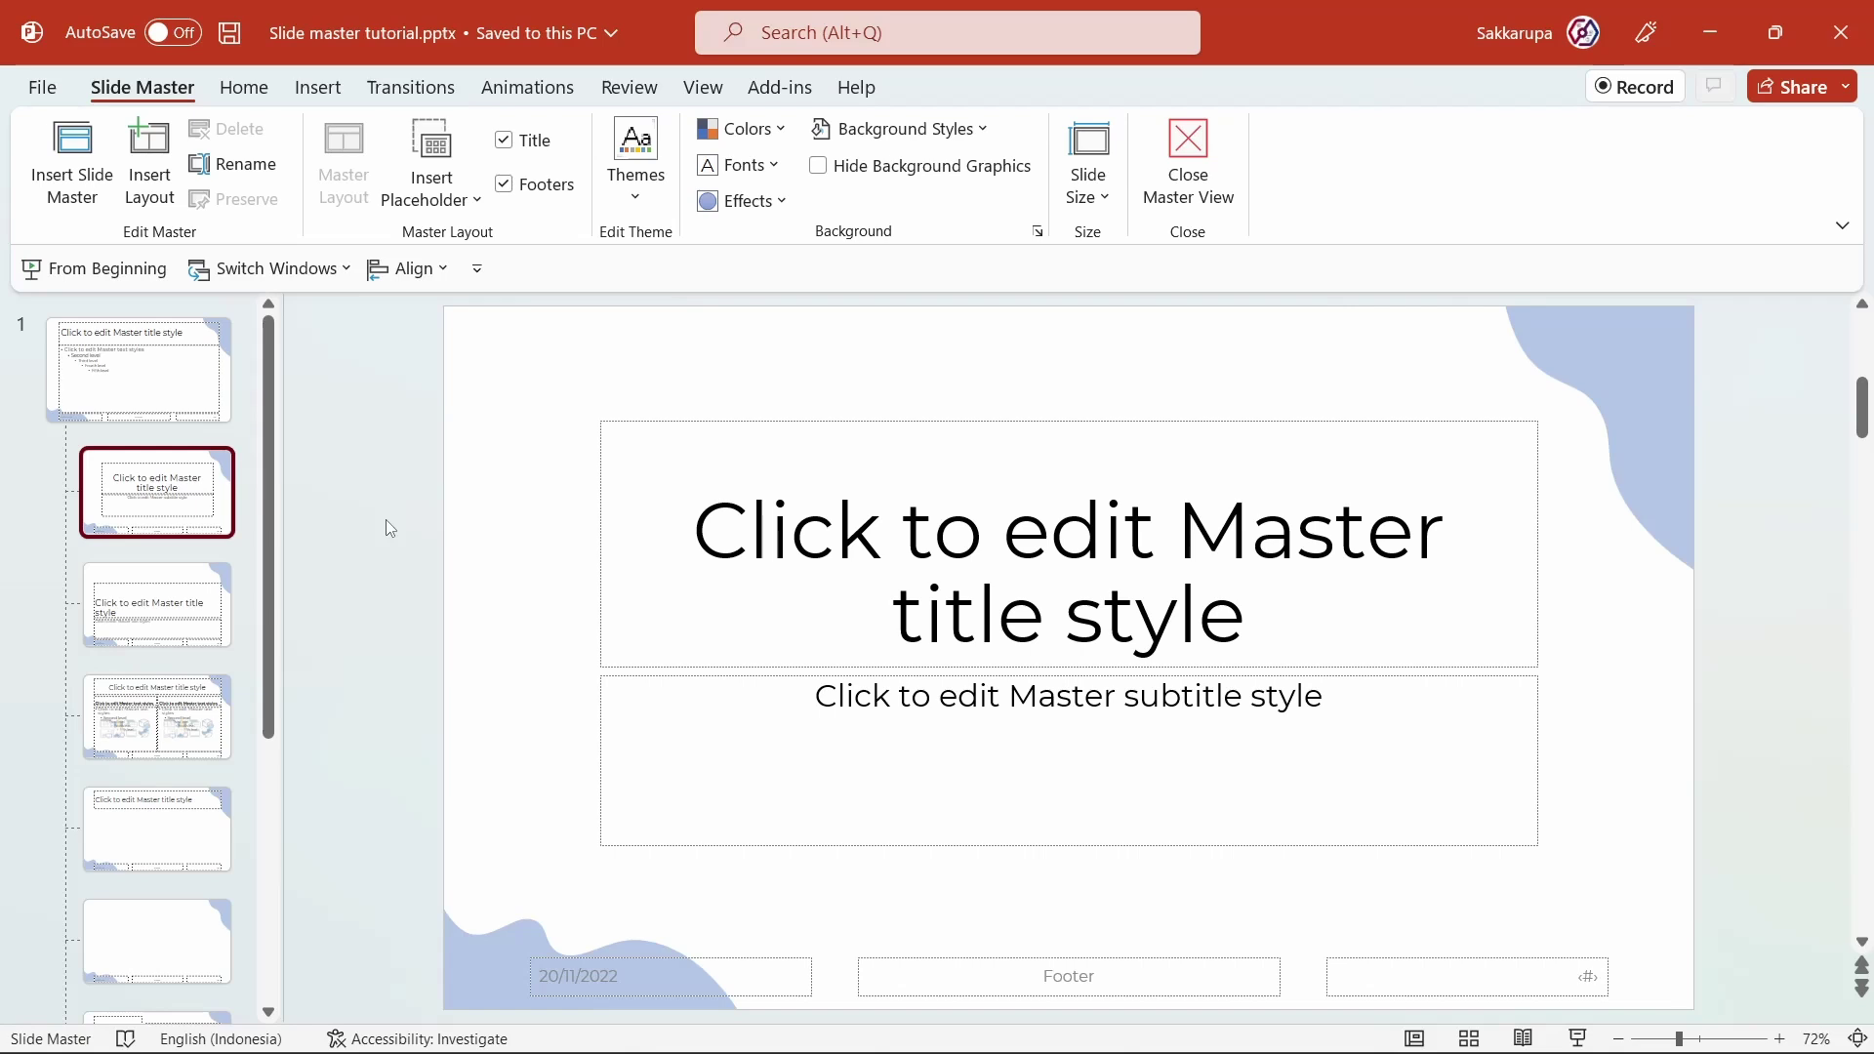
Step: Hide background graphics on the Title Slide layout and paste the master's top-right blob at its top-left
left_click(819, 166)
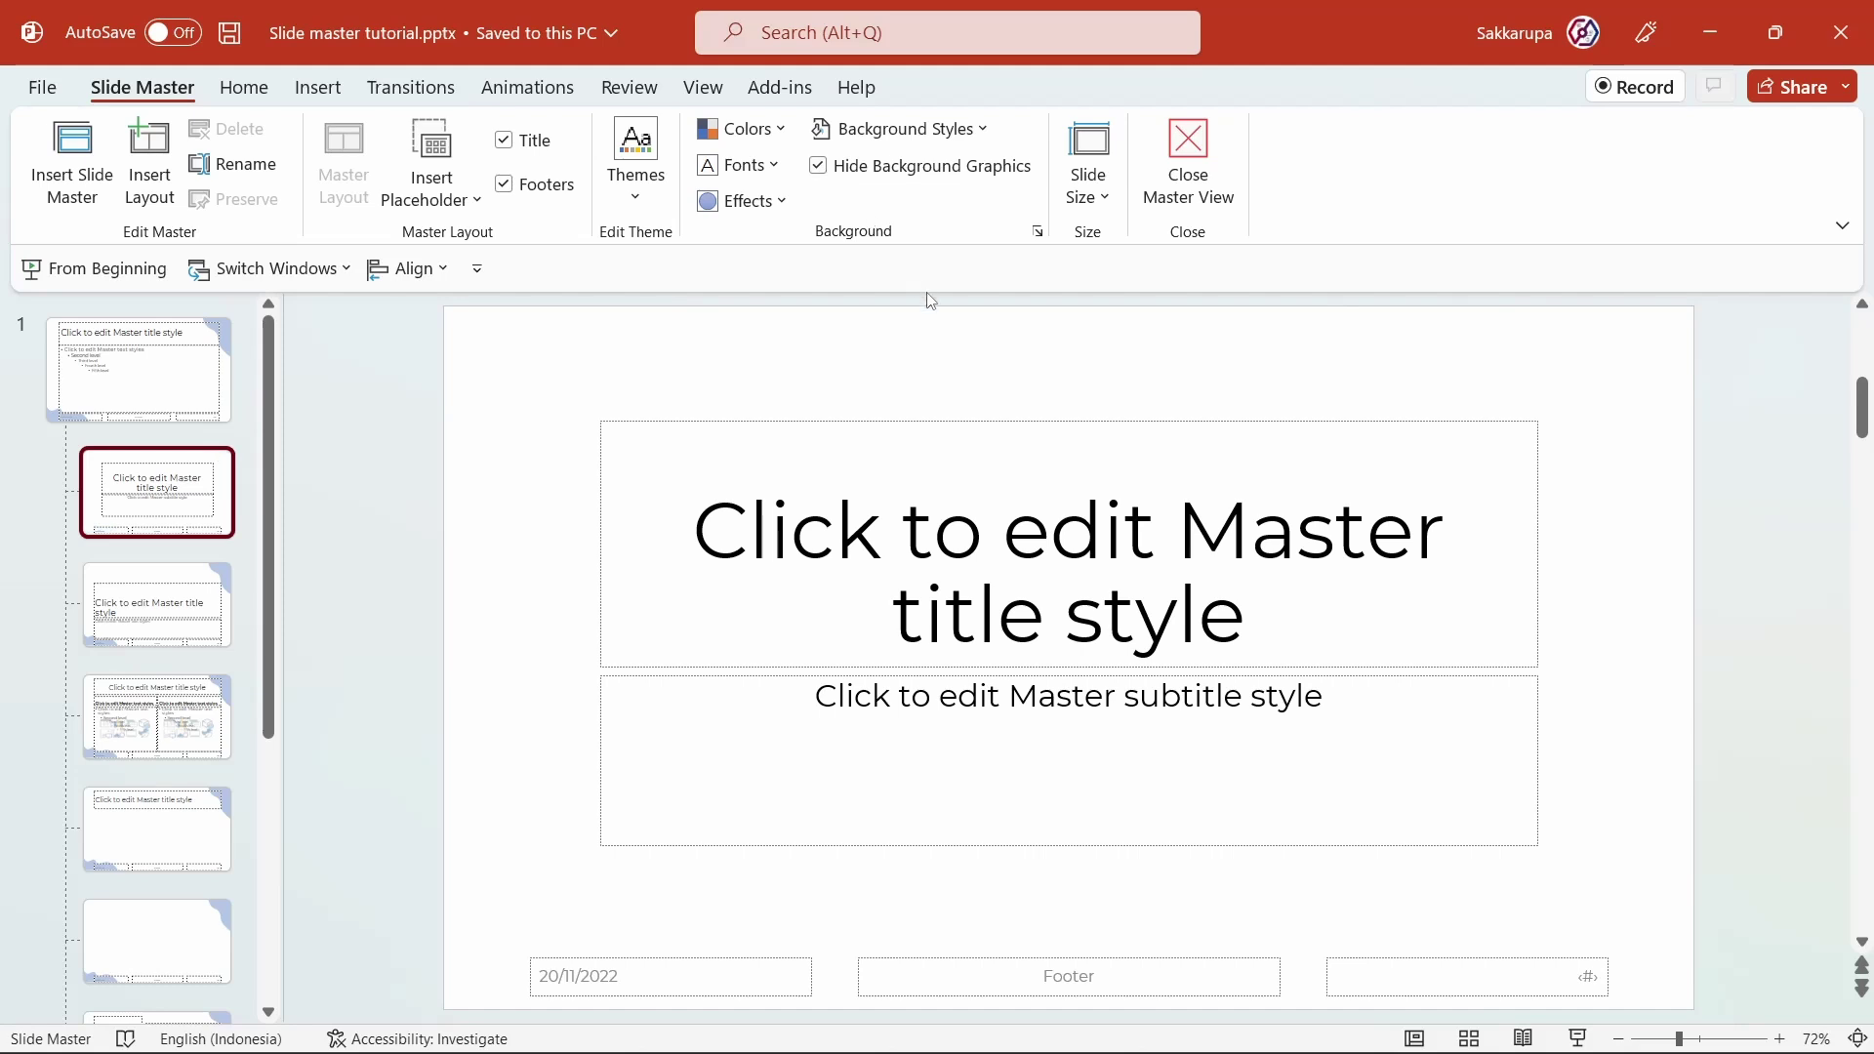
left_click(137, 371)
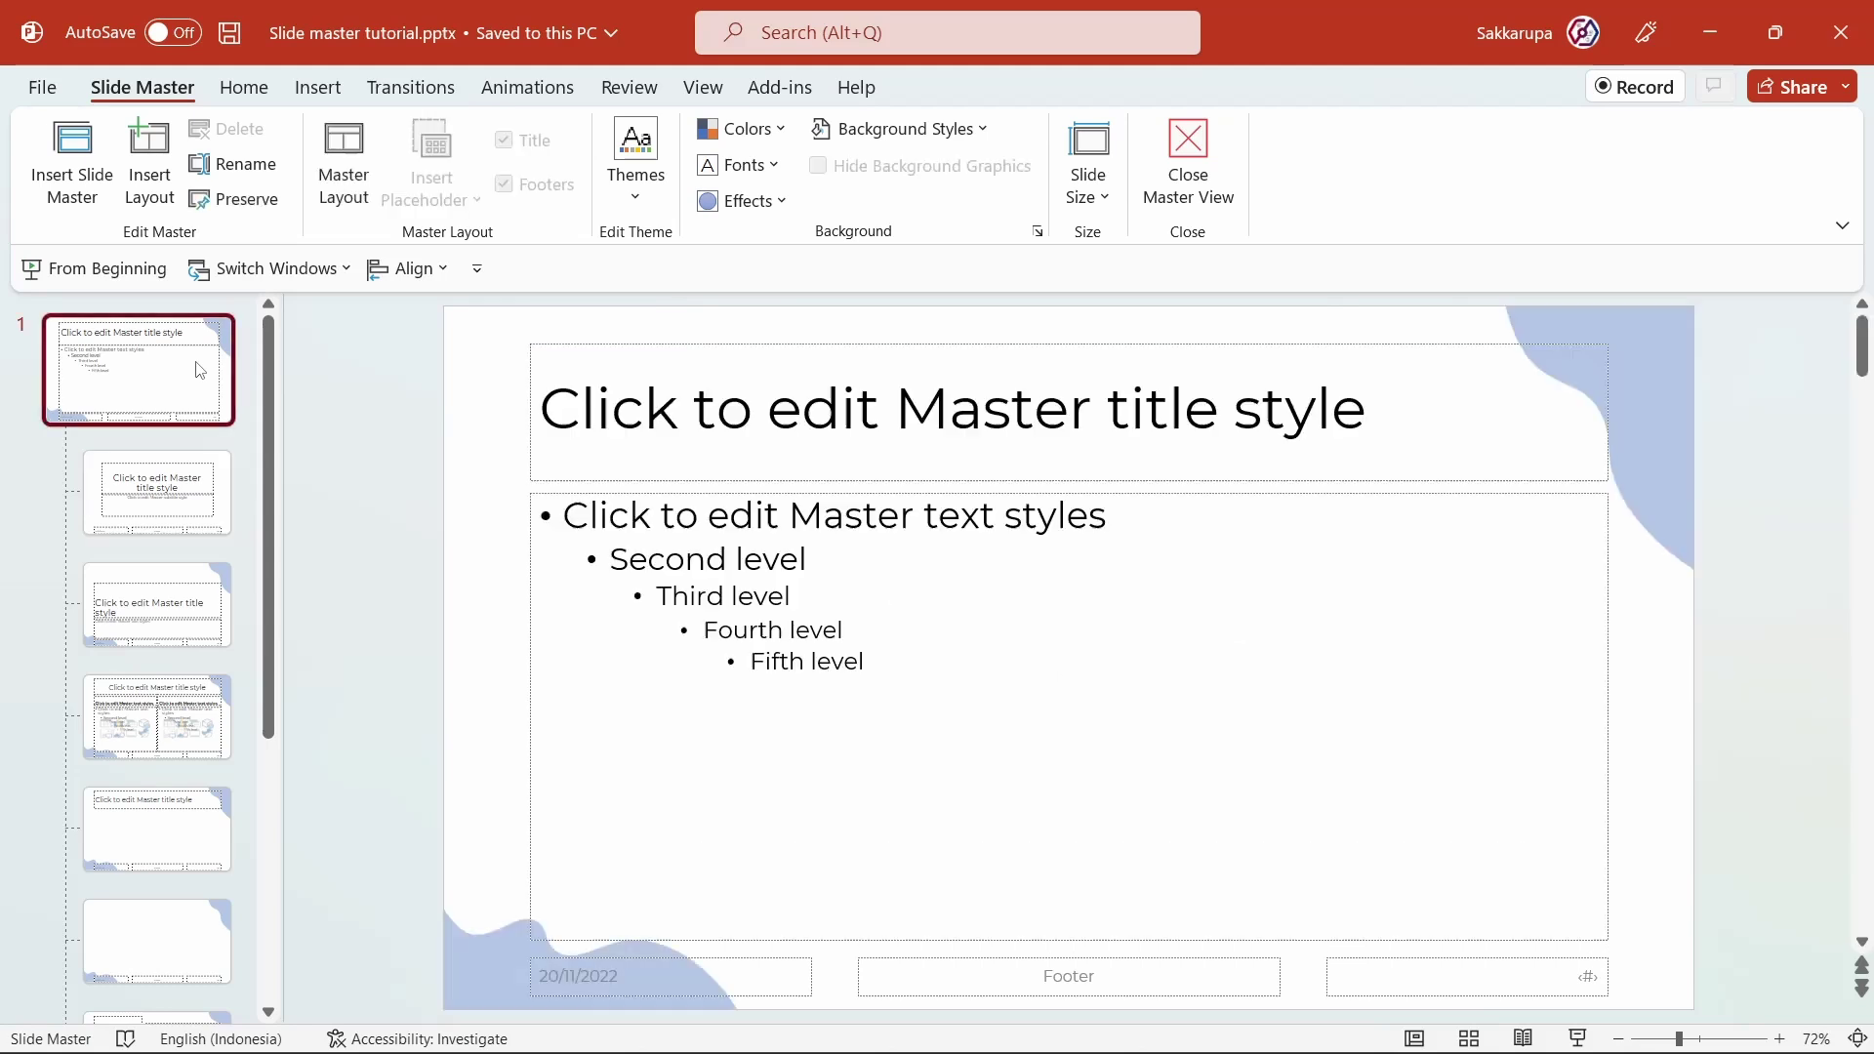
left_click(1632, 373)
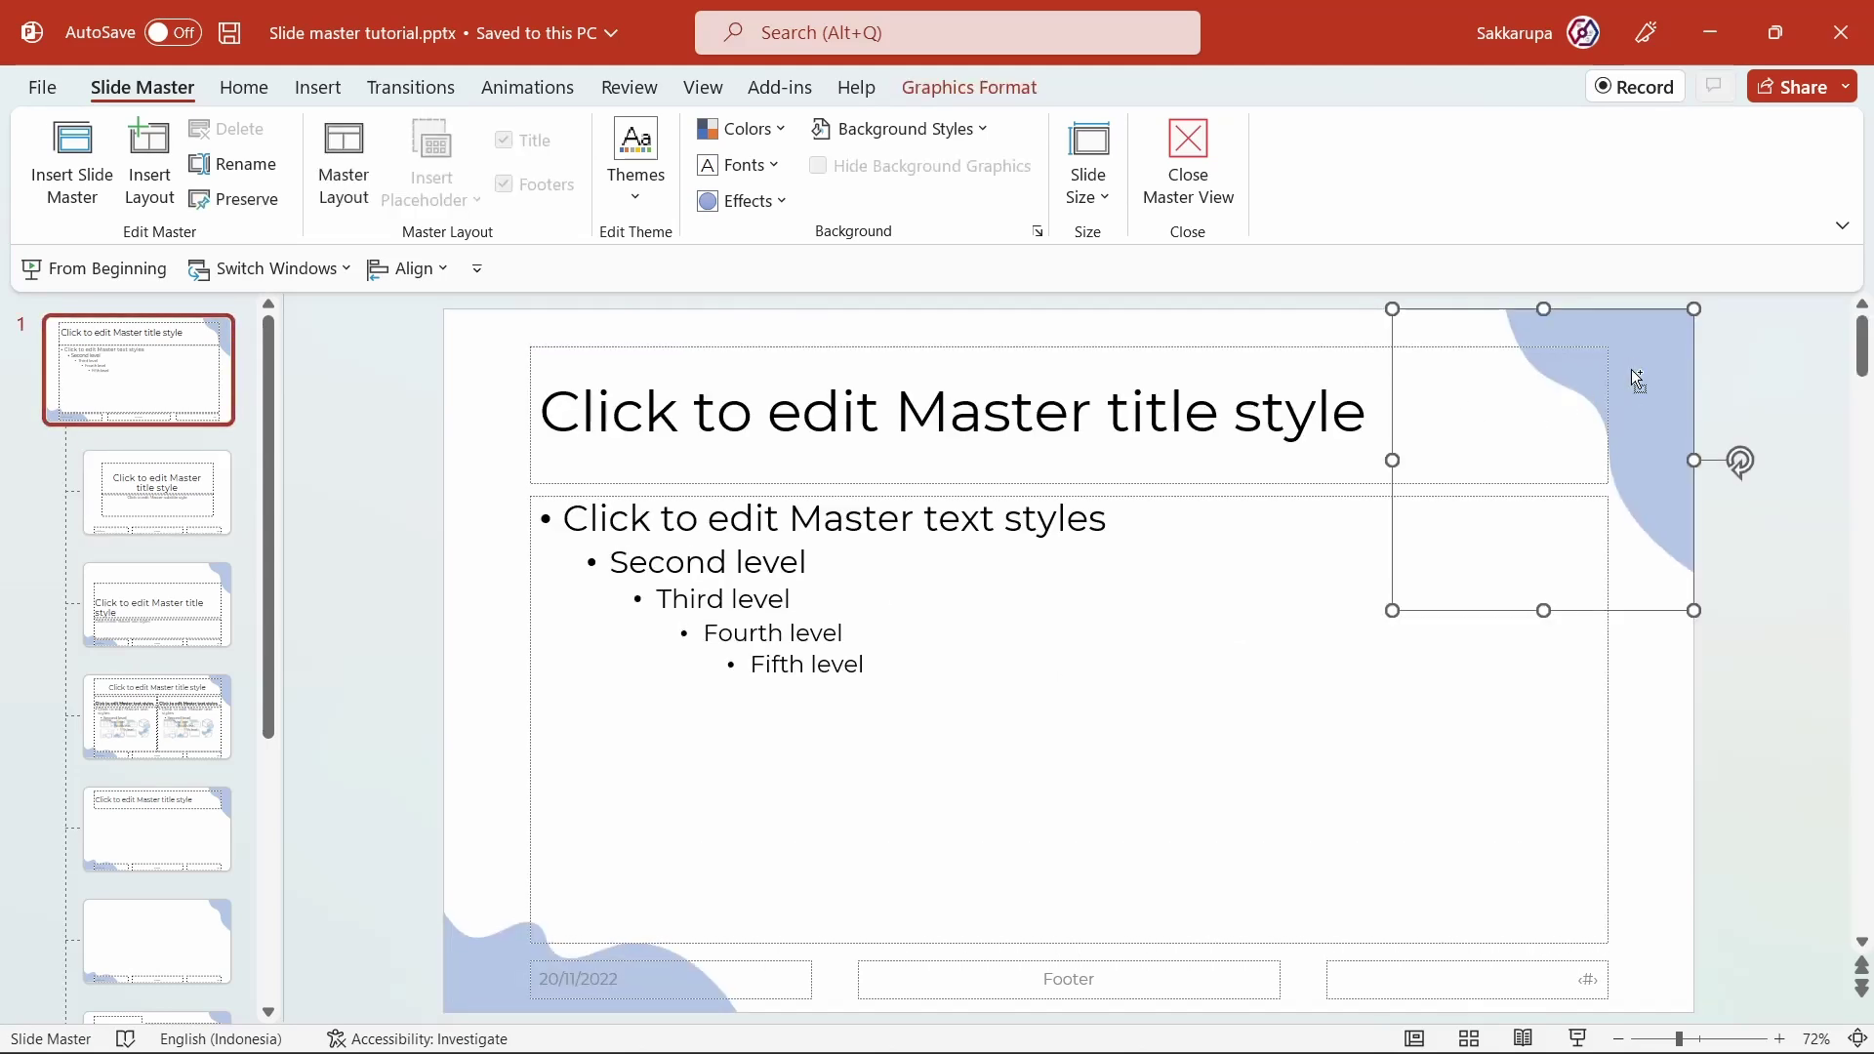
key("ctrl+c")
scroll(1636, 379, "down", 1)
key("ctrl+v")
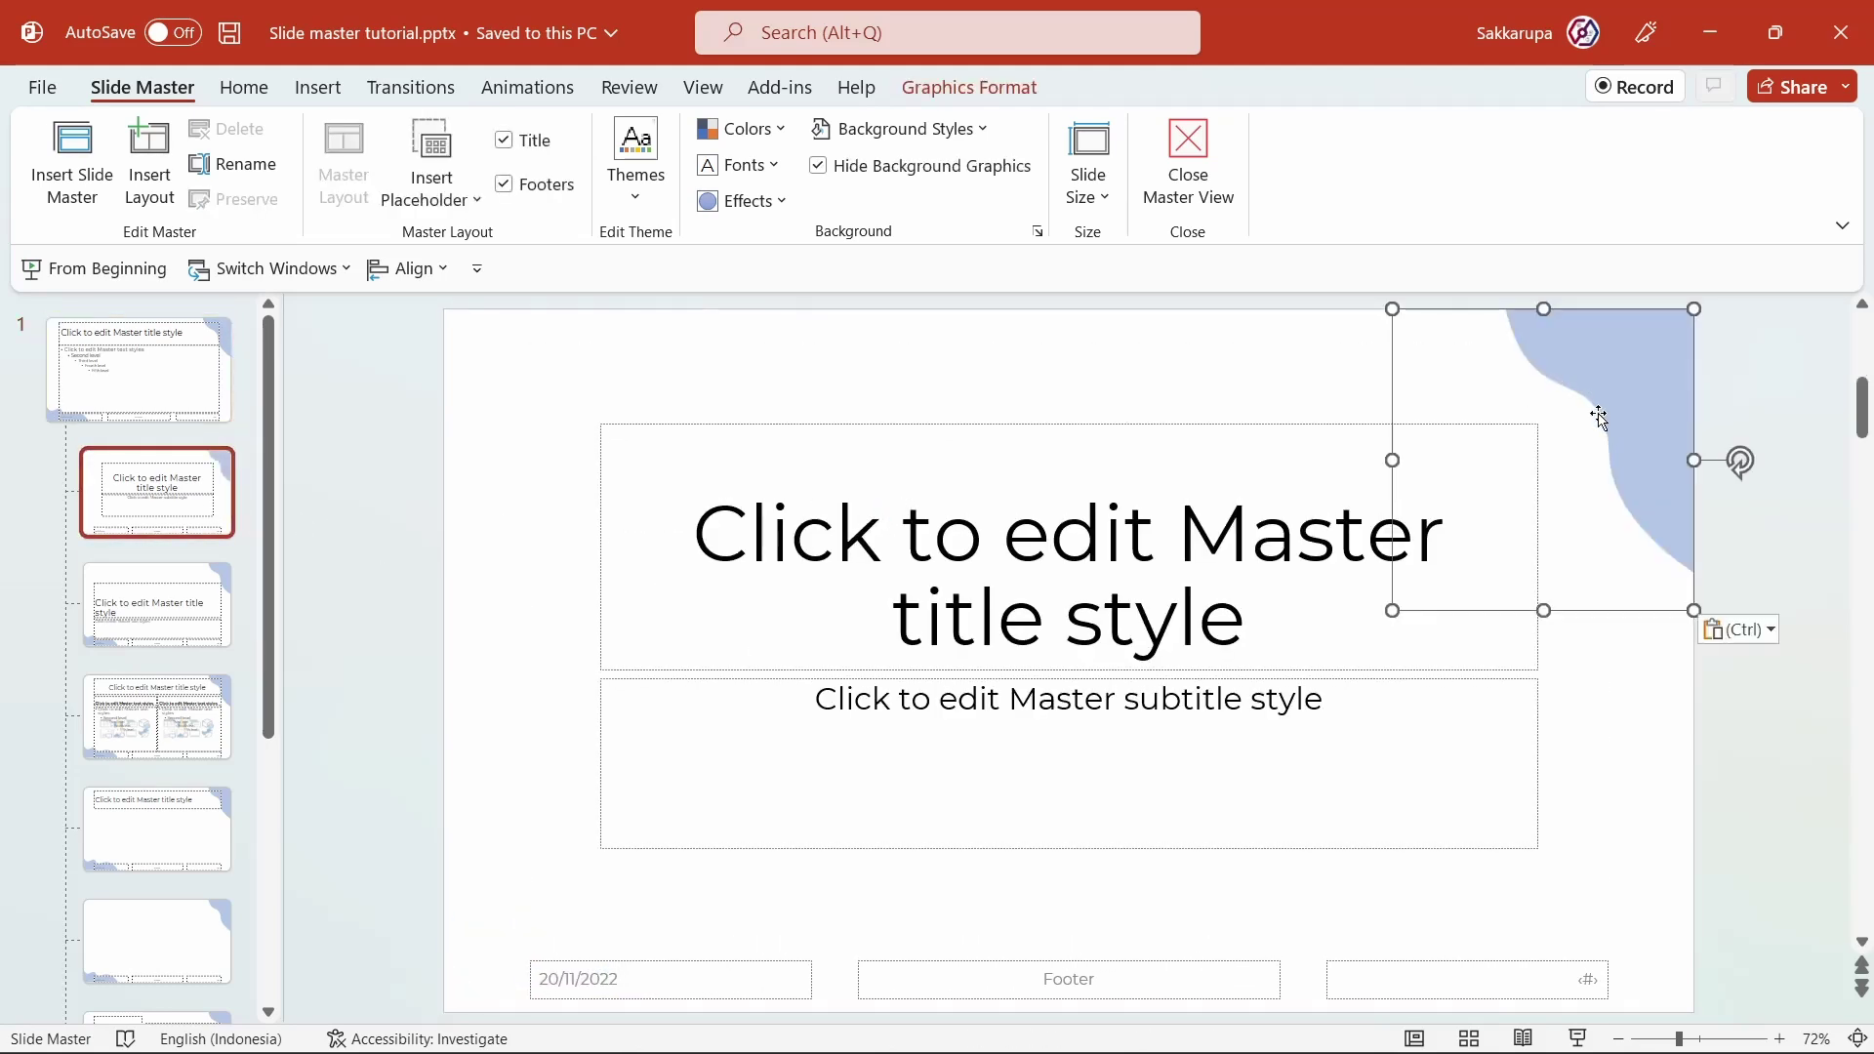
mouse_move(1742, 461)
left_mouse_down()
mouse_move(1533, 369)
mouse_move(719, 387)
mouse_move(582, 356)
left_mouse_up()
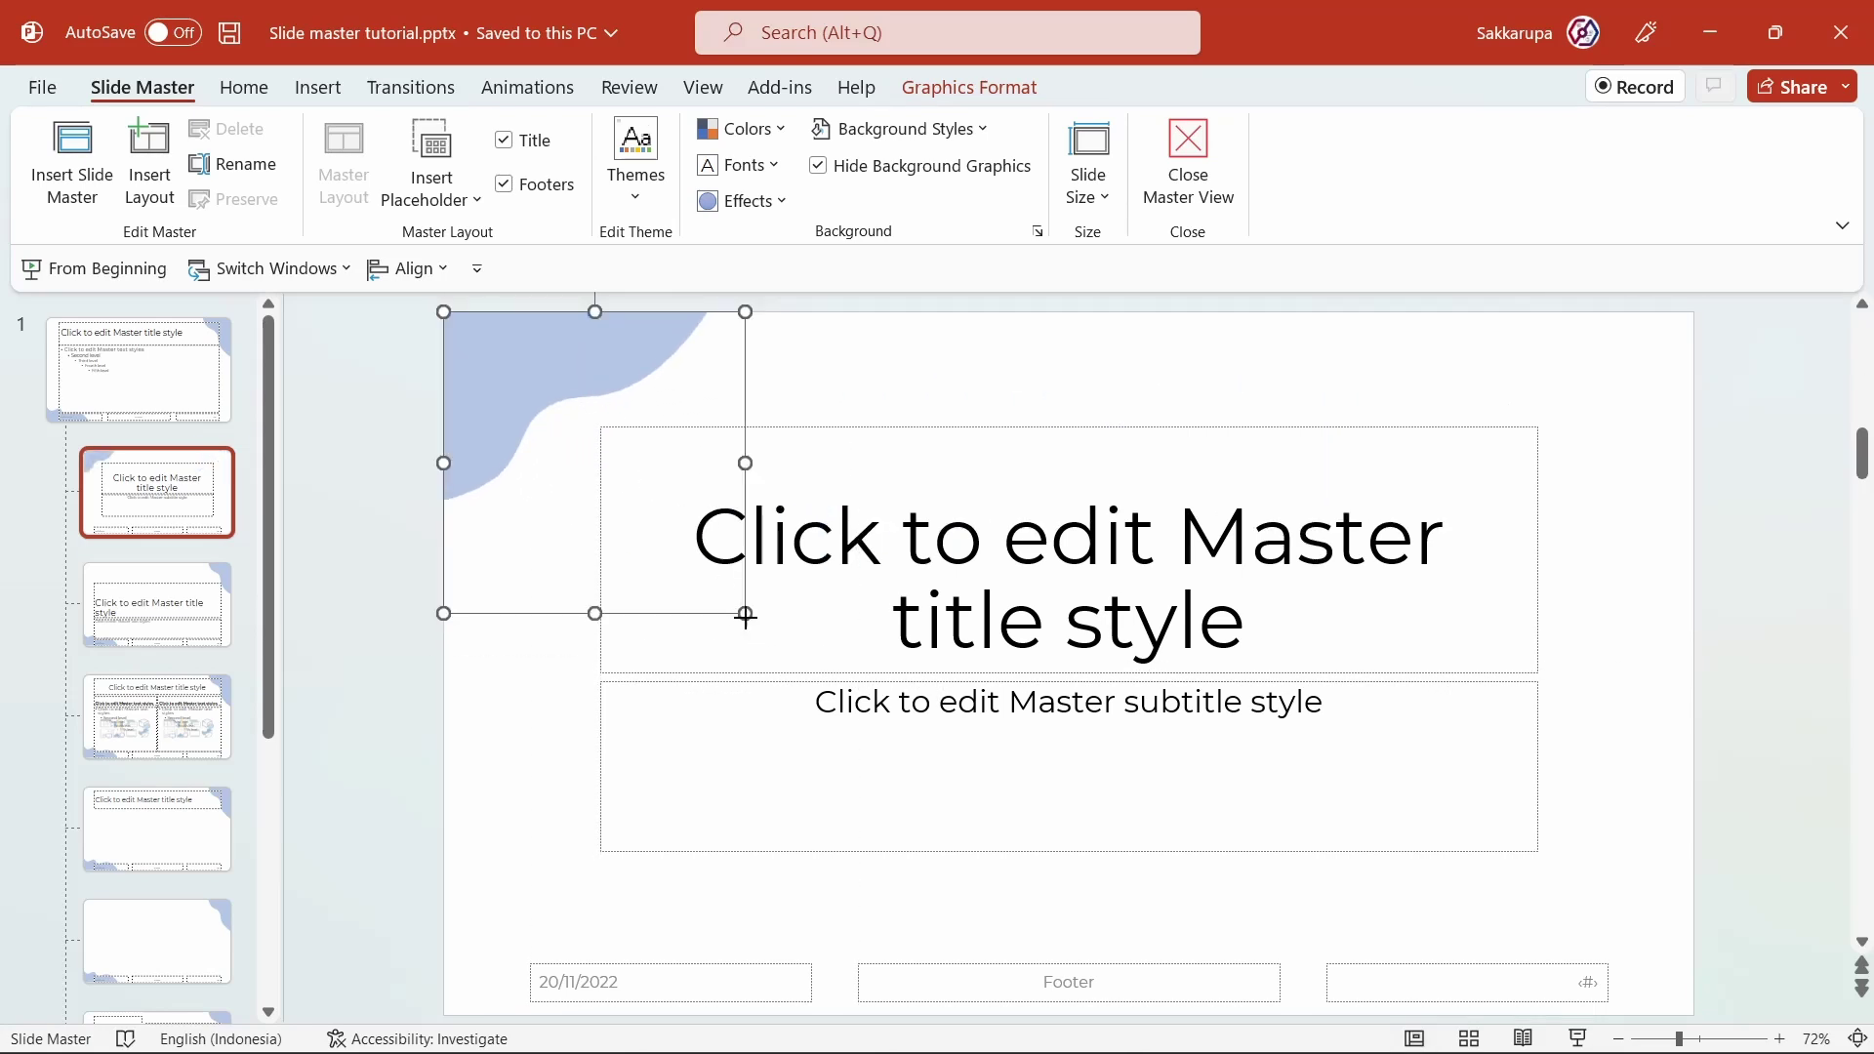
Step: Enlarge the top-left blob on the title layout and send it behind the placeholders
mouse_move(745, 613)
left_mouse_down()
mouse_move(862, 703)
mouse_move(925, 792)
left_mouse_up()
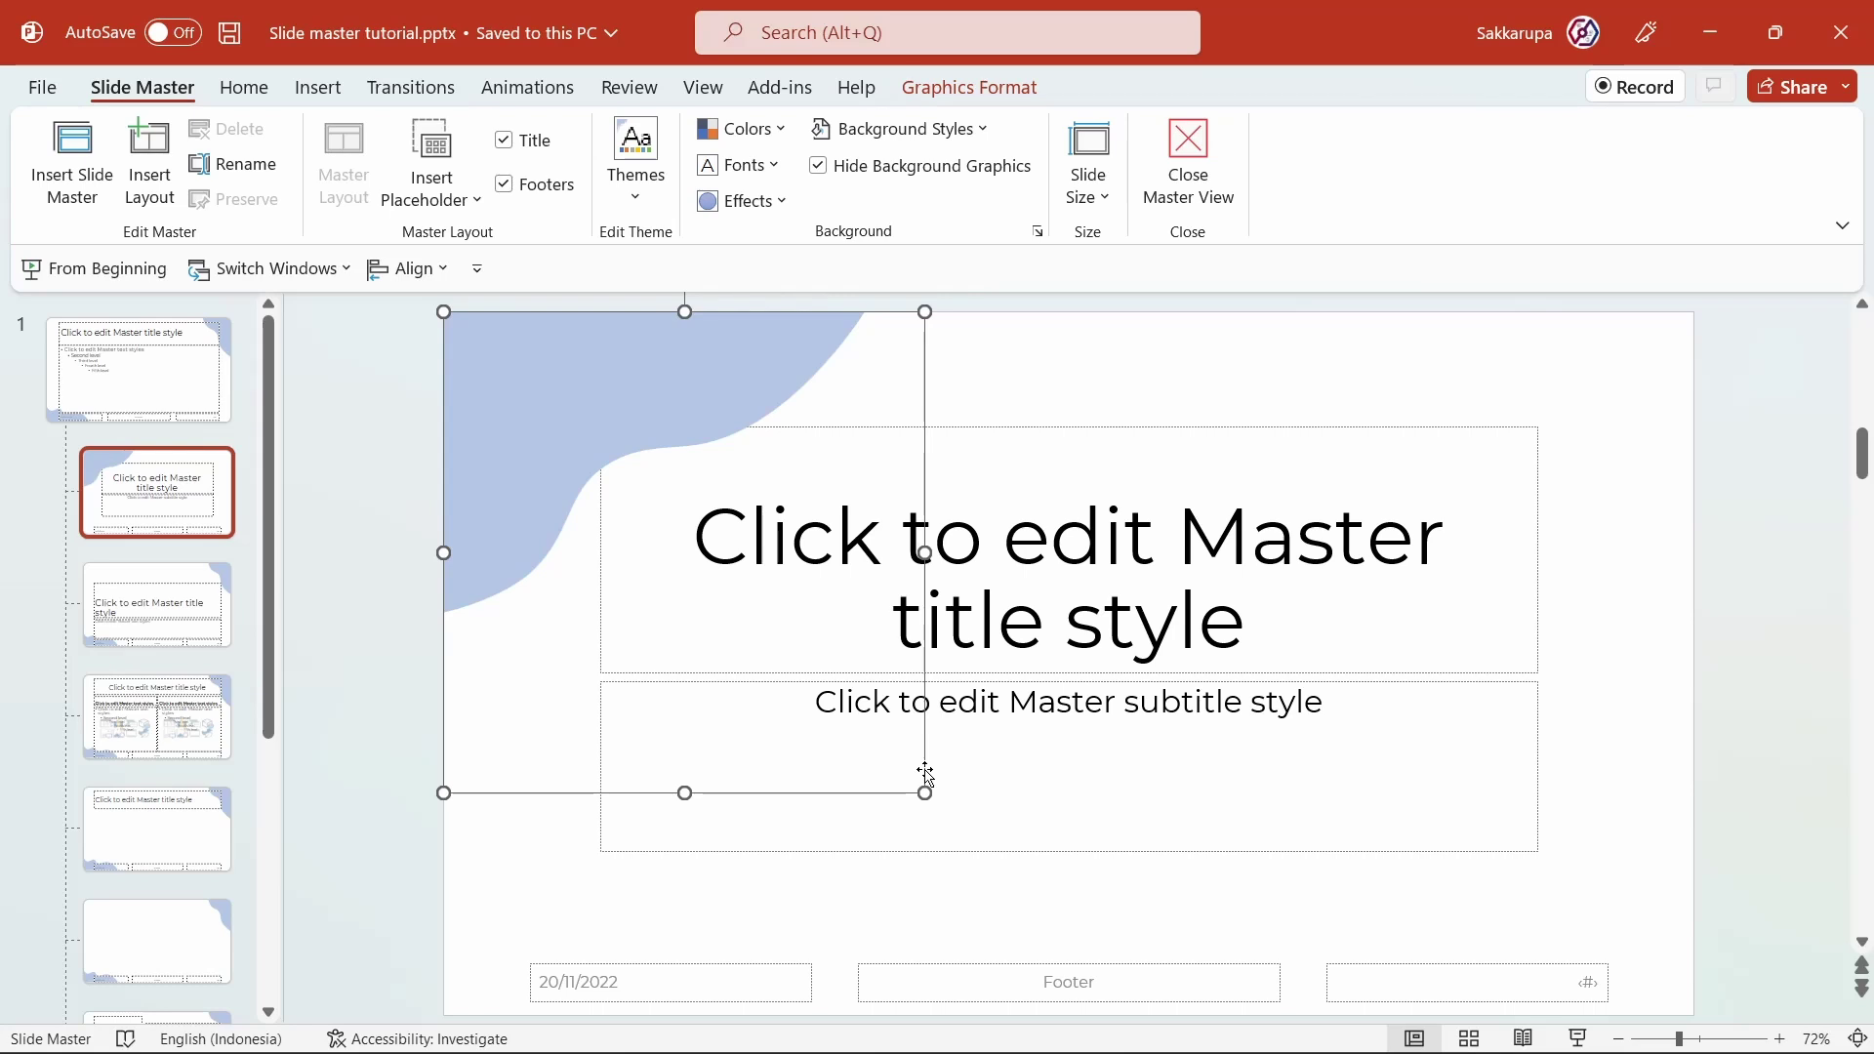
right_click(650, 400)
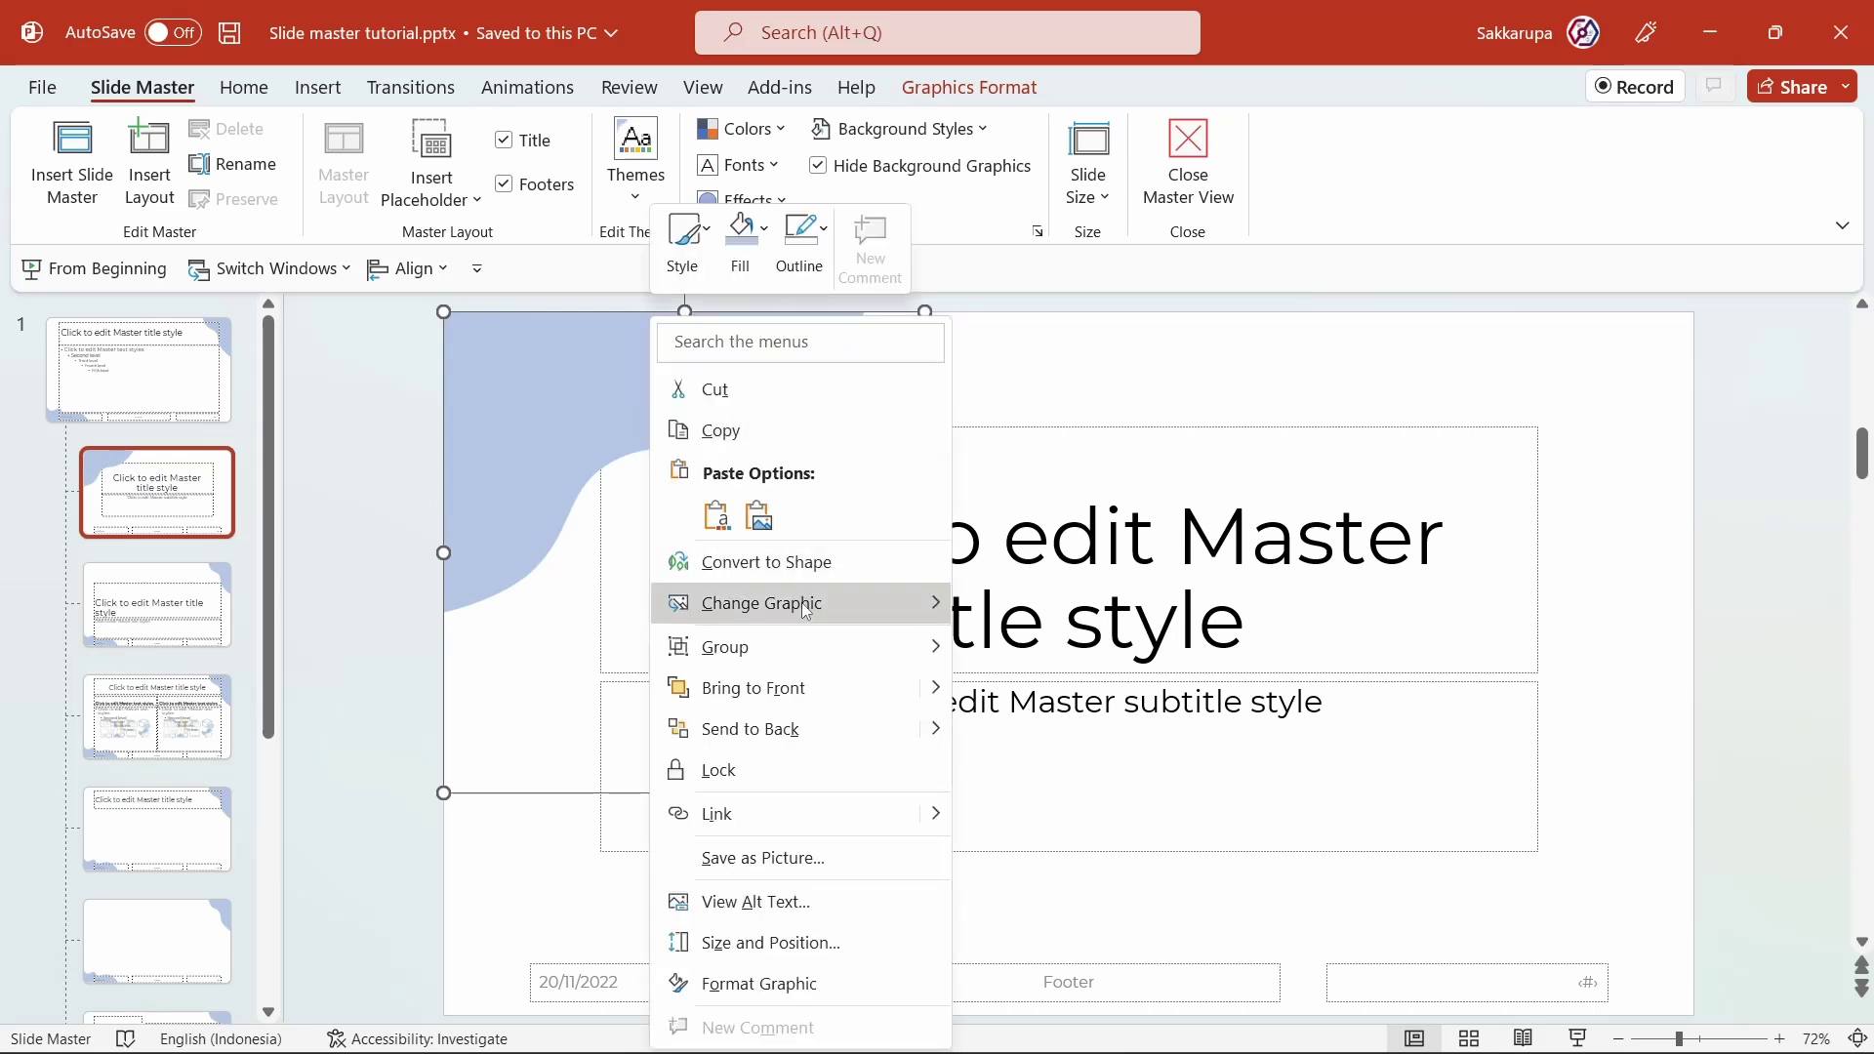
left_click(810, 728)
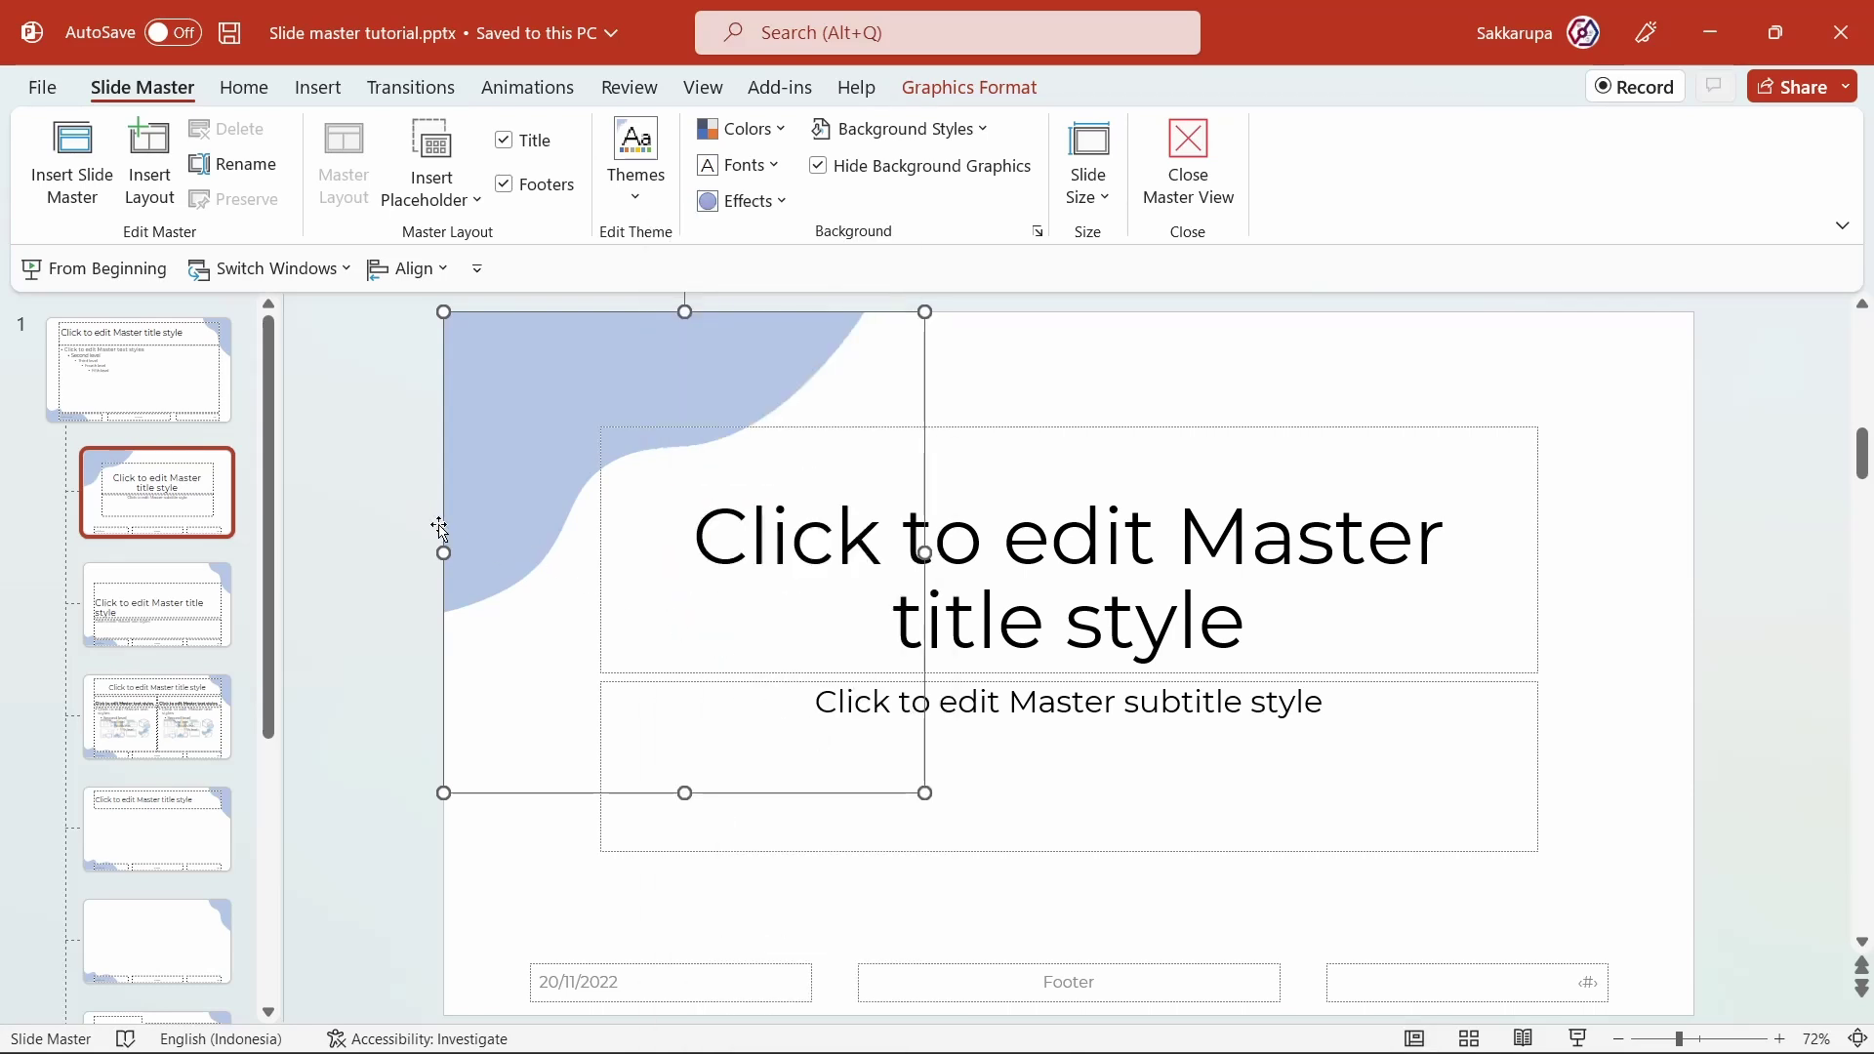
Step: Duplicate the blob, rotate it into the bottom-right corner, and send it to back
key("ctrl+d")
left_click_drag(540, 436, 1302, 629)
left_click_drag(1454, 473, 1640, 727)
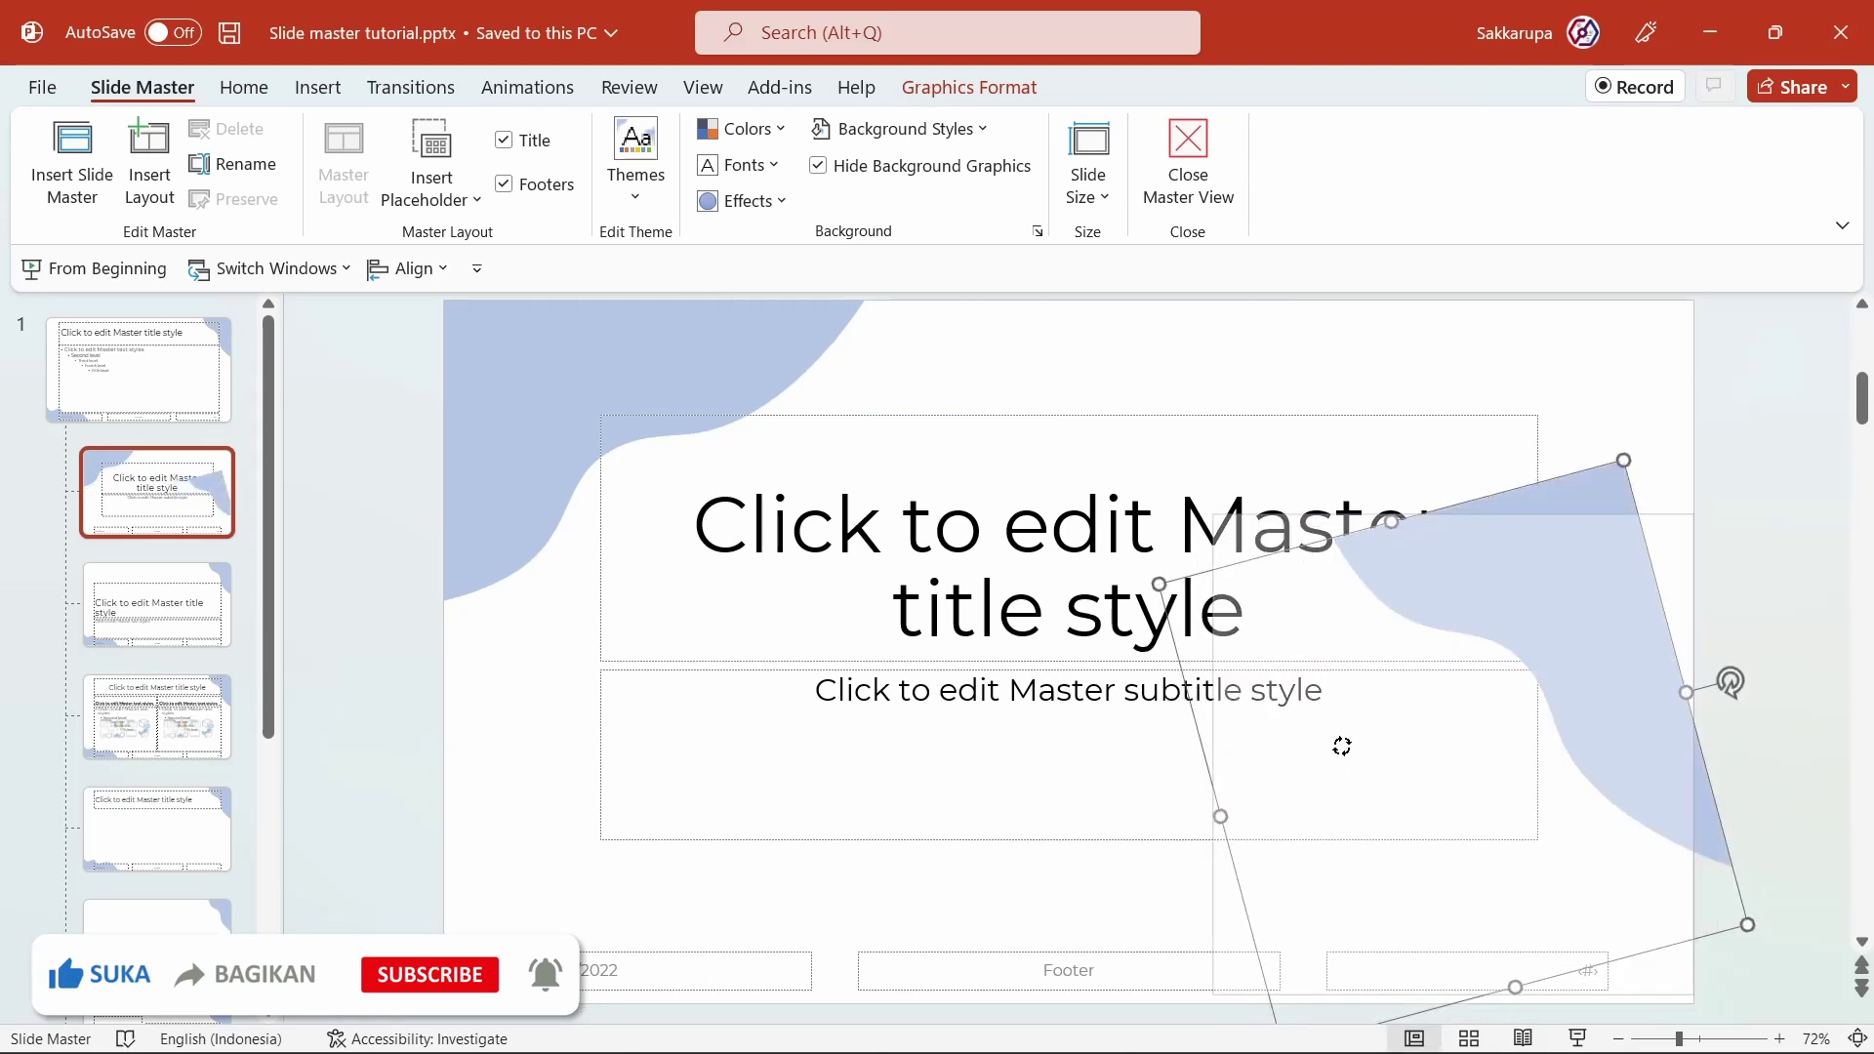
left_click_drag(1370, 771, 1309, 745)
mouse_move(1165, 759)
left_mouse_down()
mouse_move(1456, 978)
mouse_move(1536, 928)
left_mouse_up()
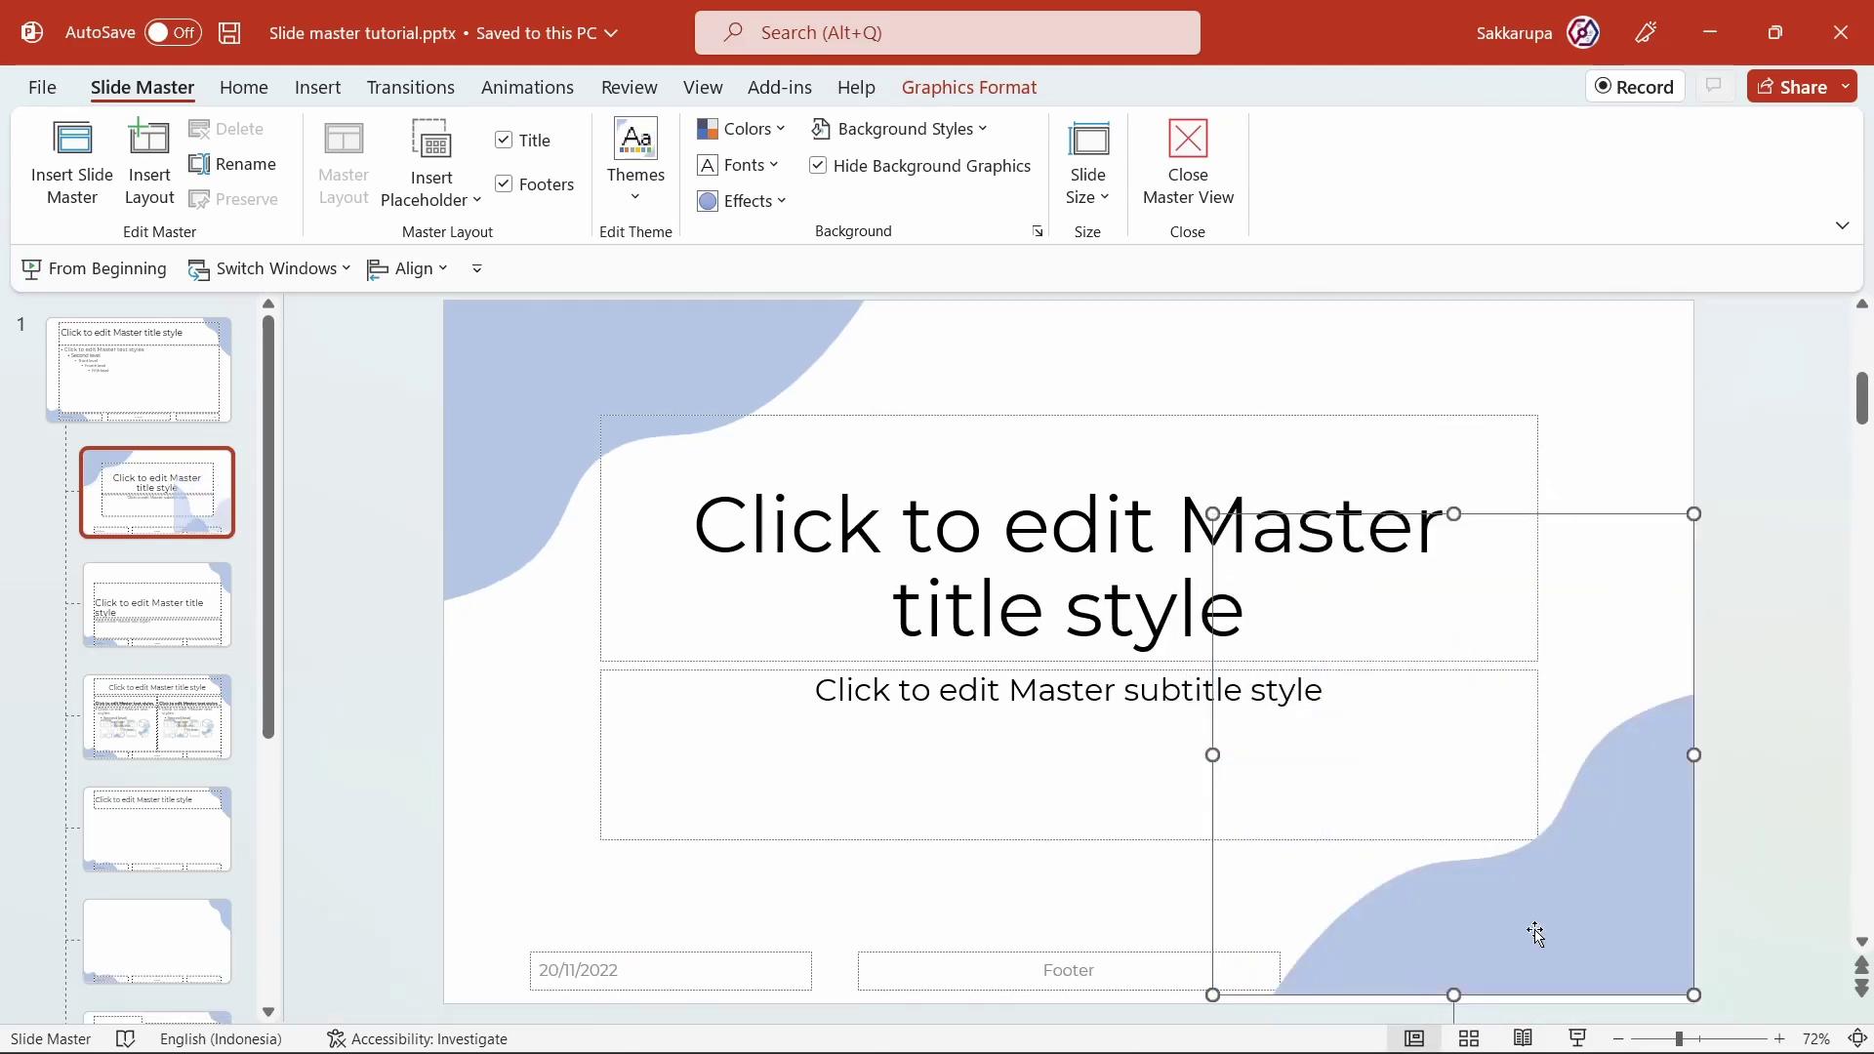
right_click(1625, 837)
left_click(1442, 527)
left_click(1753, 563)
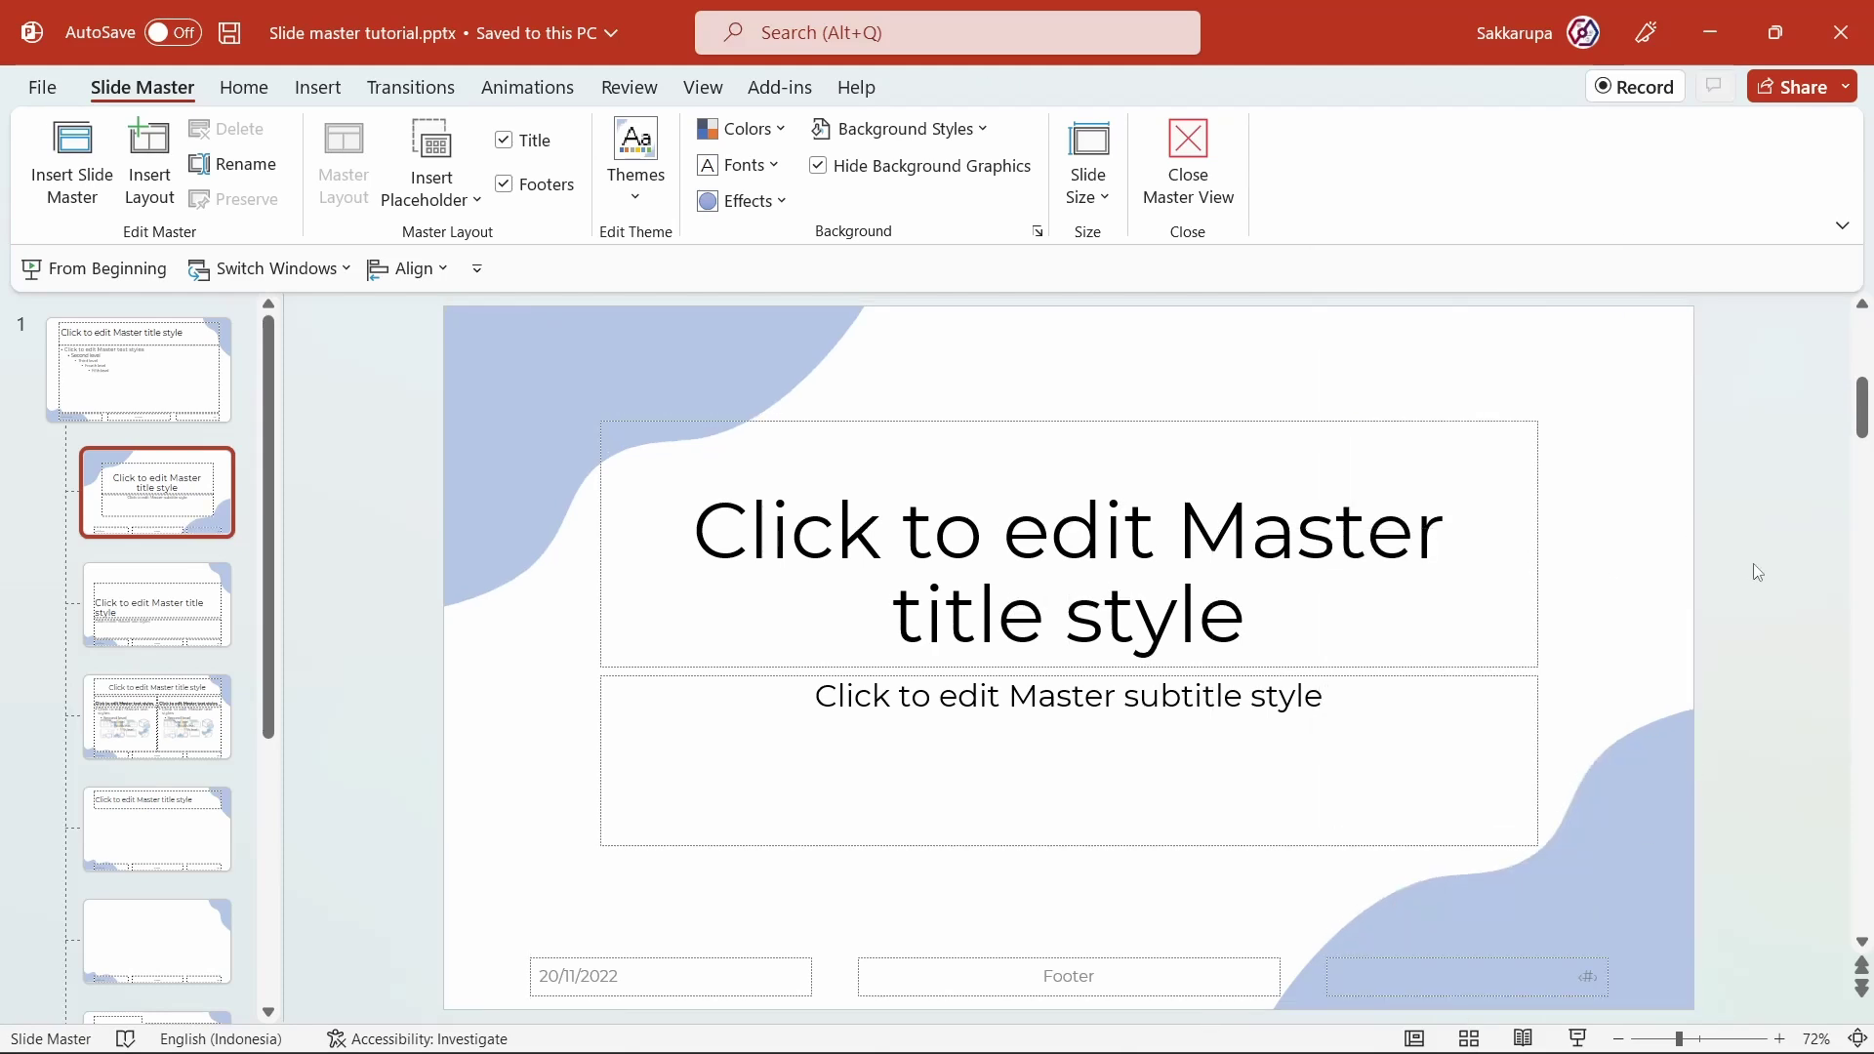
left_click(1185, 166)
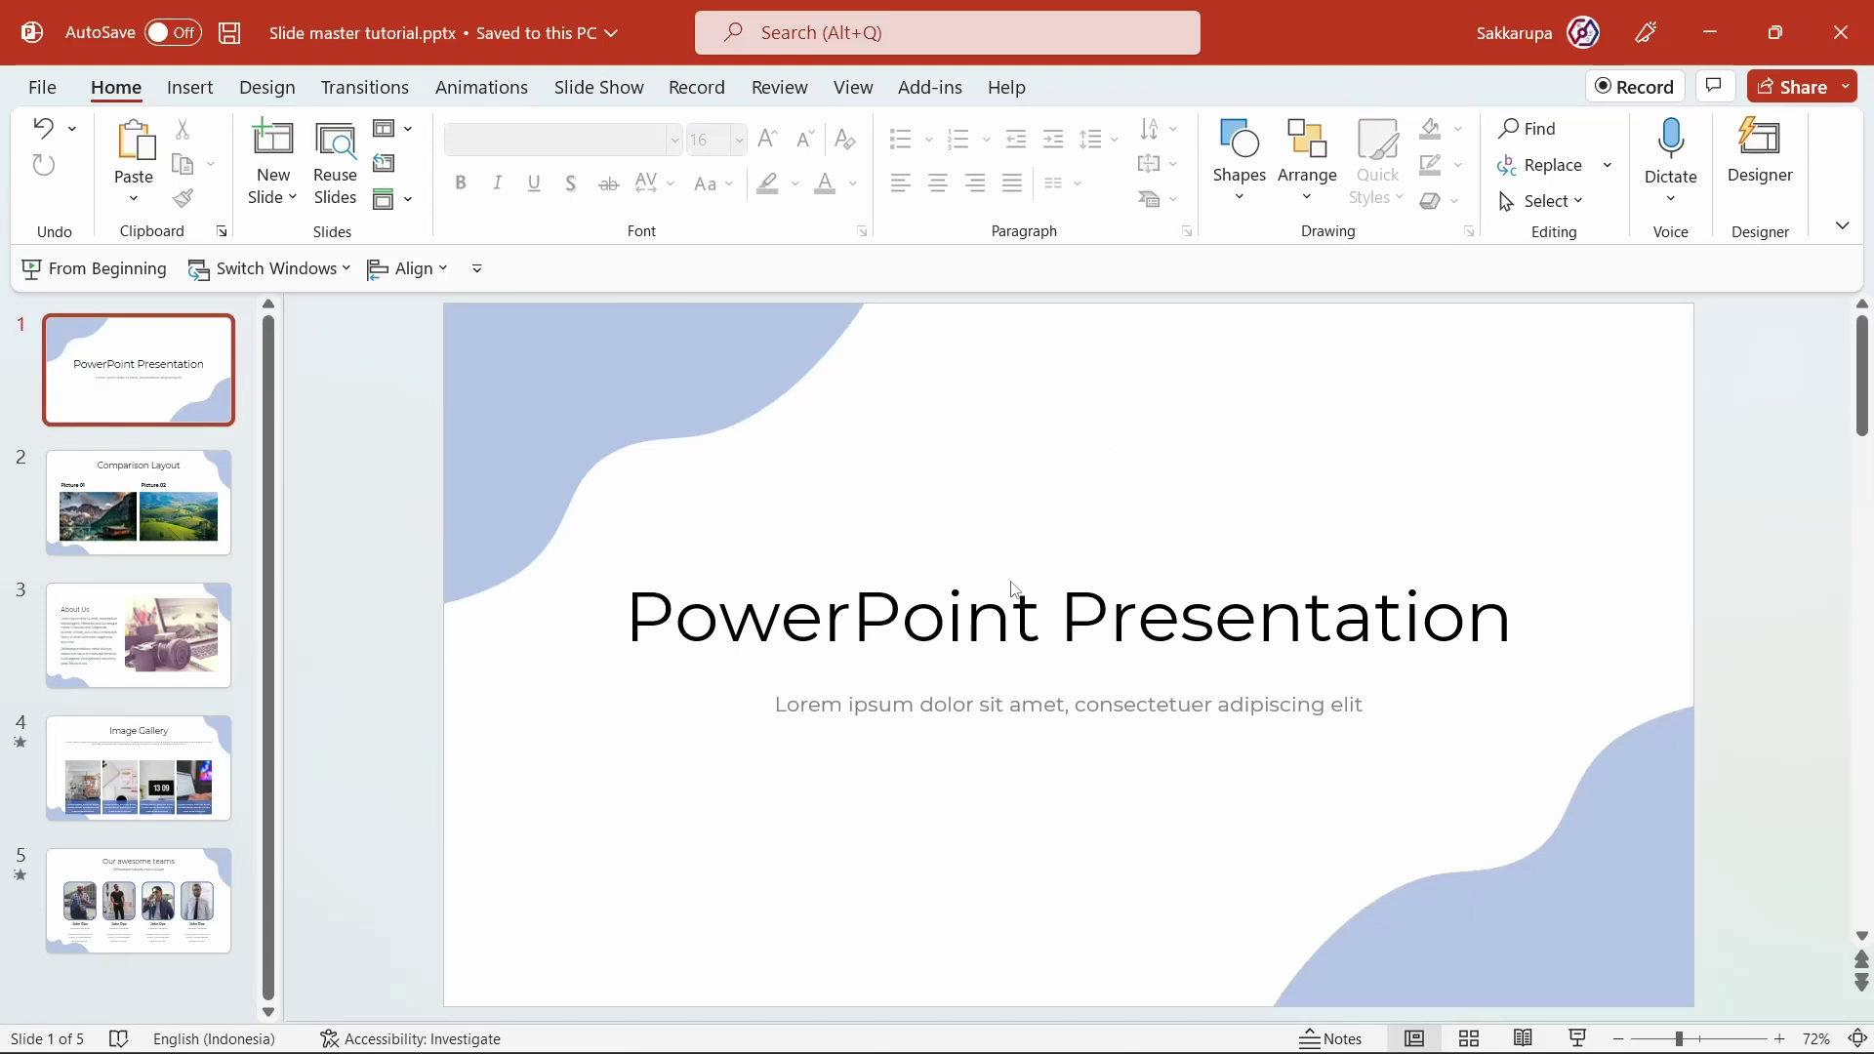
left_click(140, 503)
key("Up")
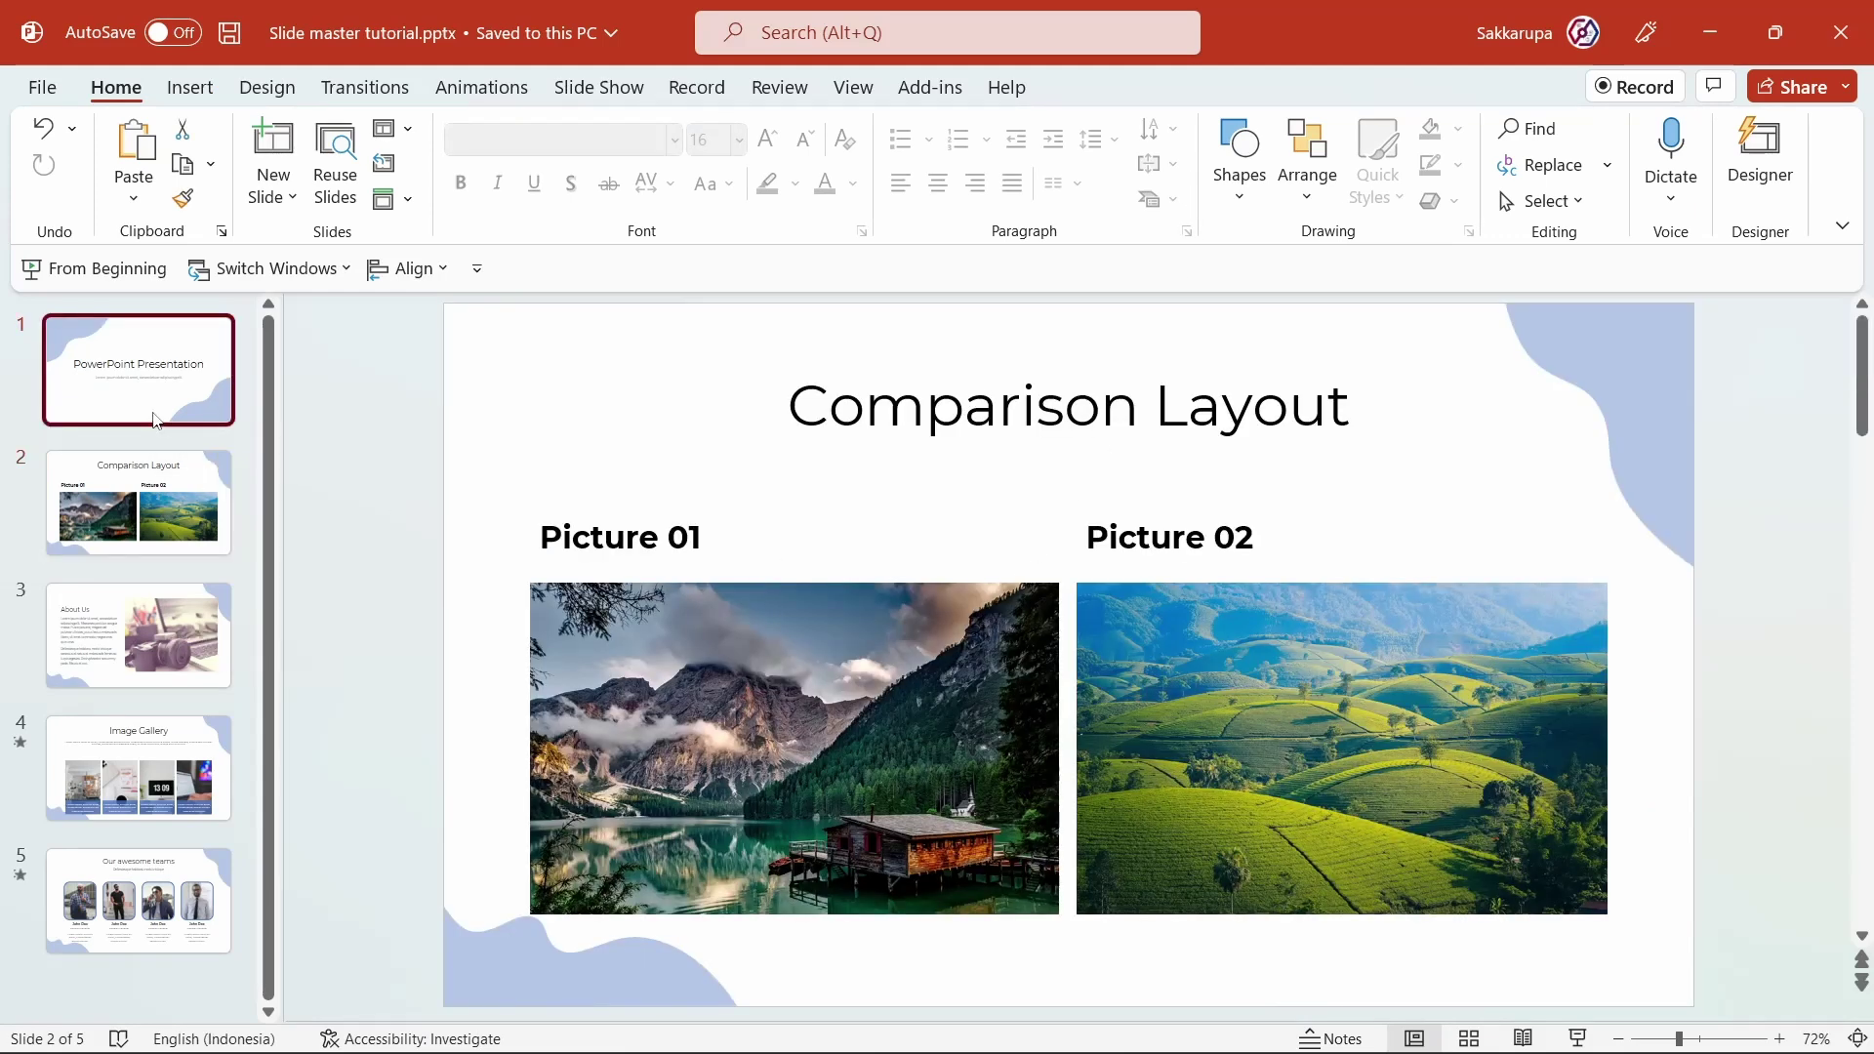
left_click(142, 515)
left_click(153, 607)
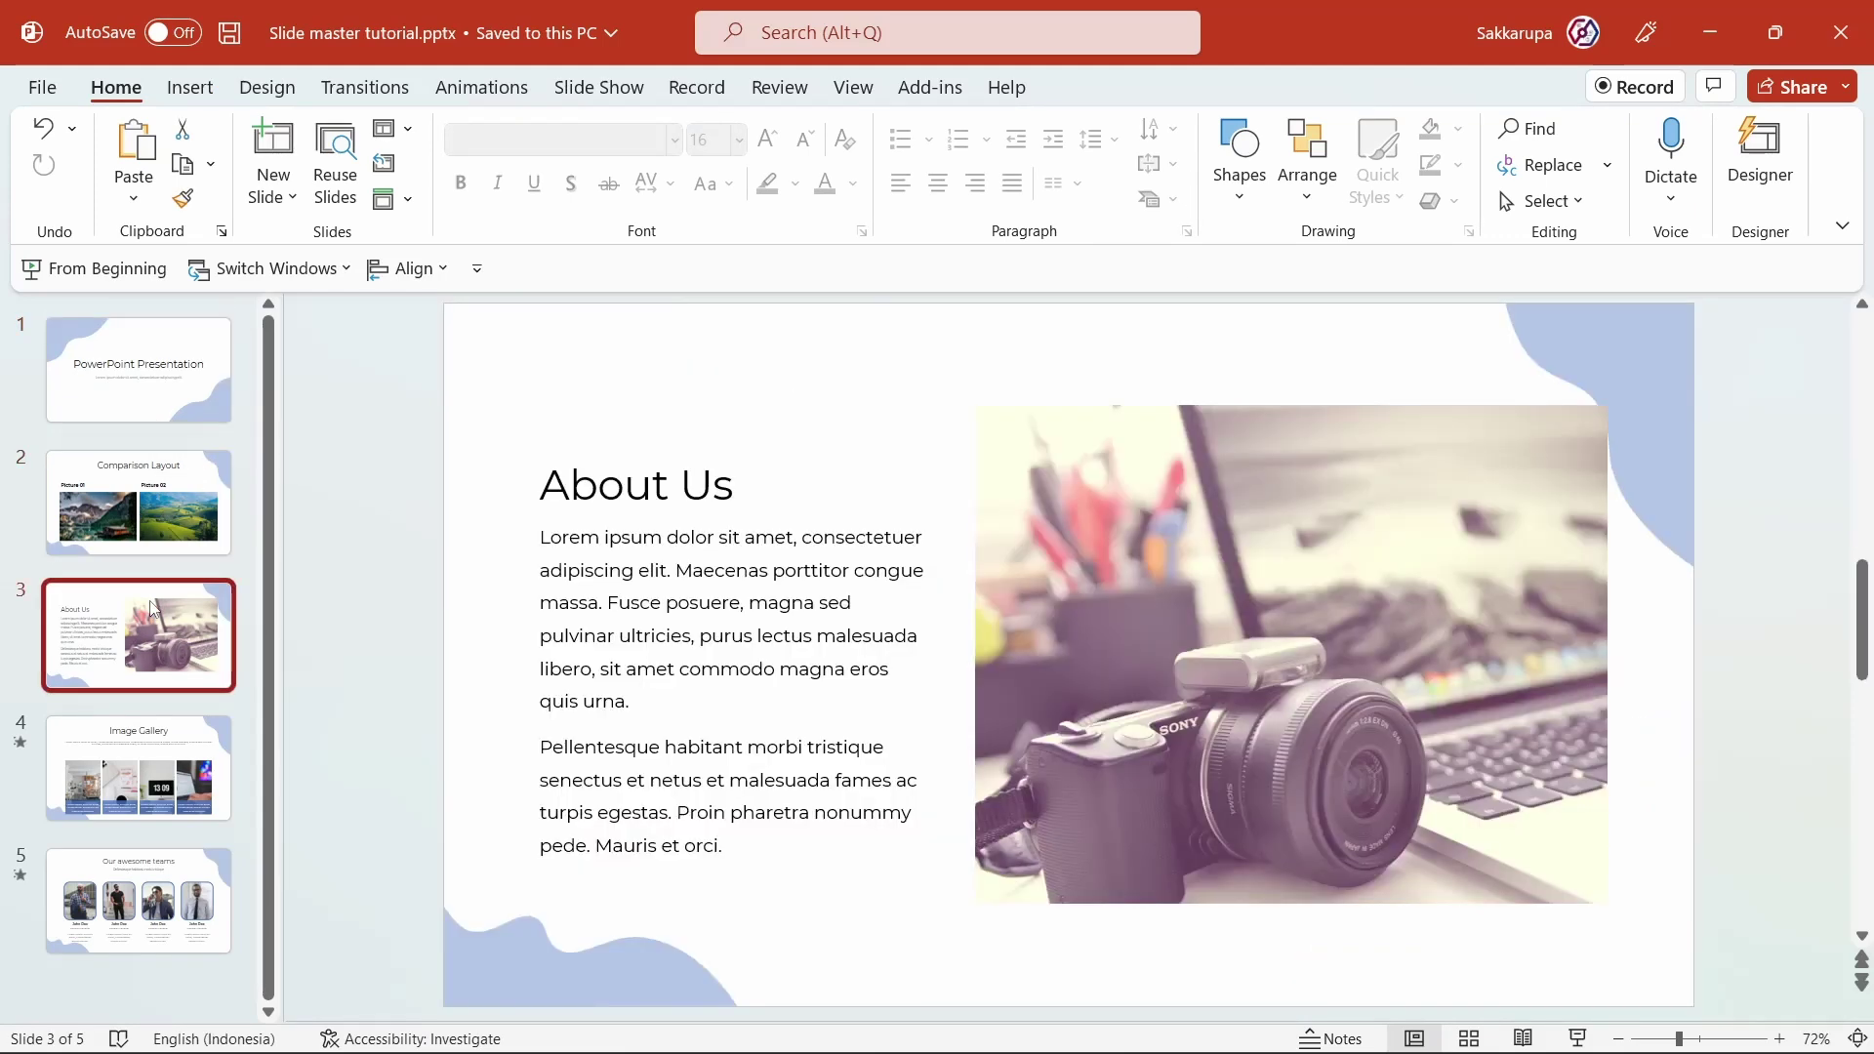
left_click(166, 759)
left_click(171, 875)
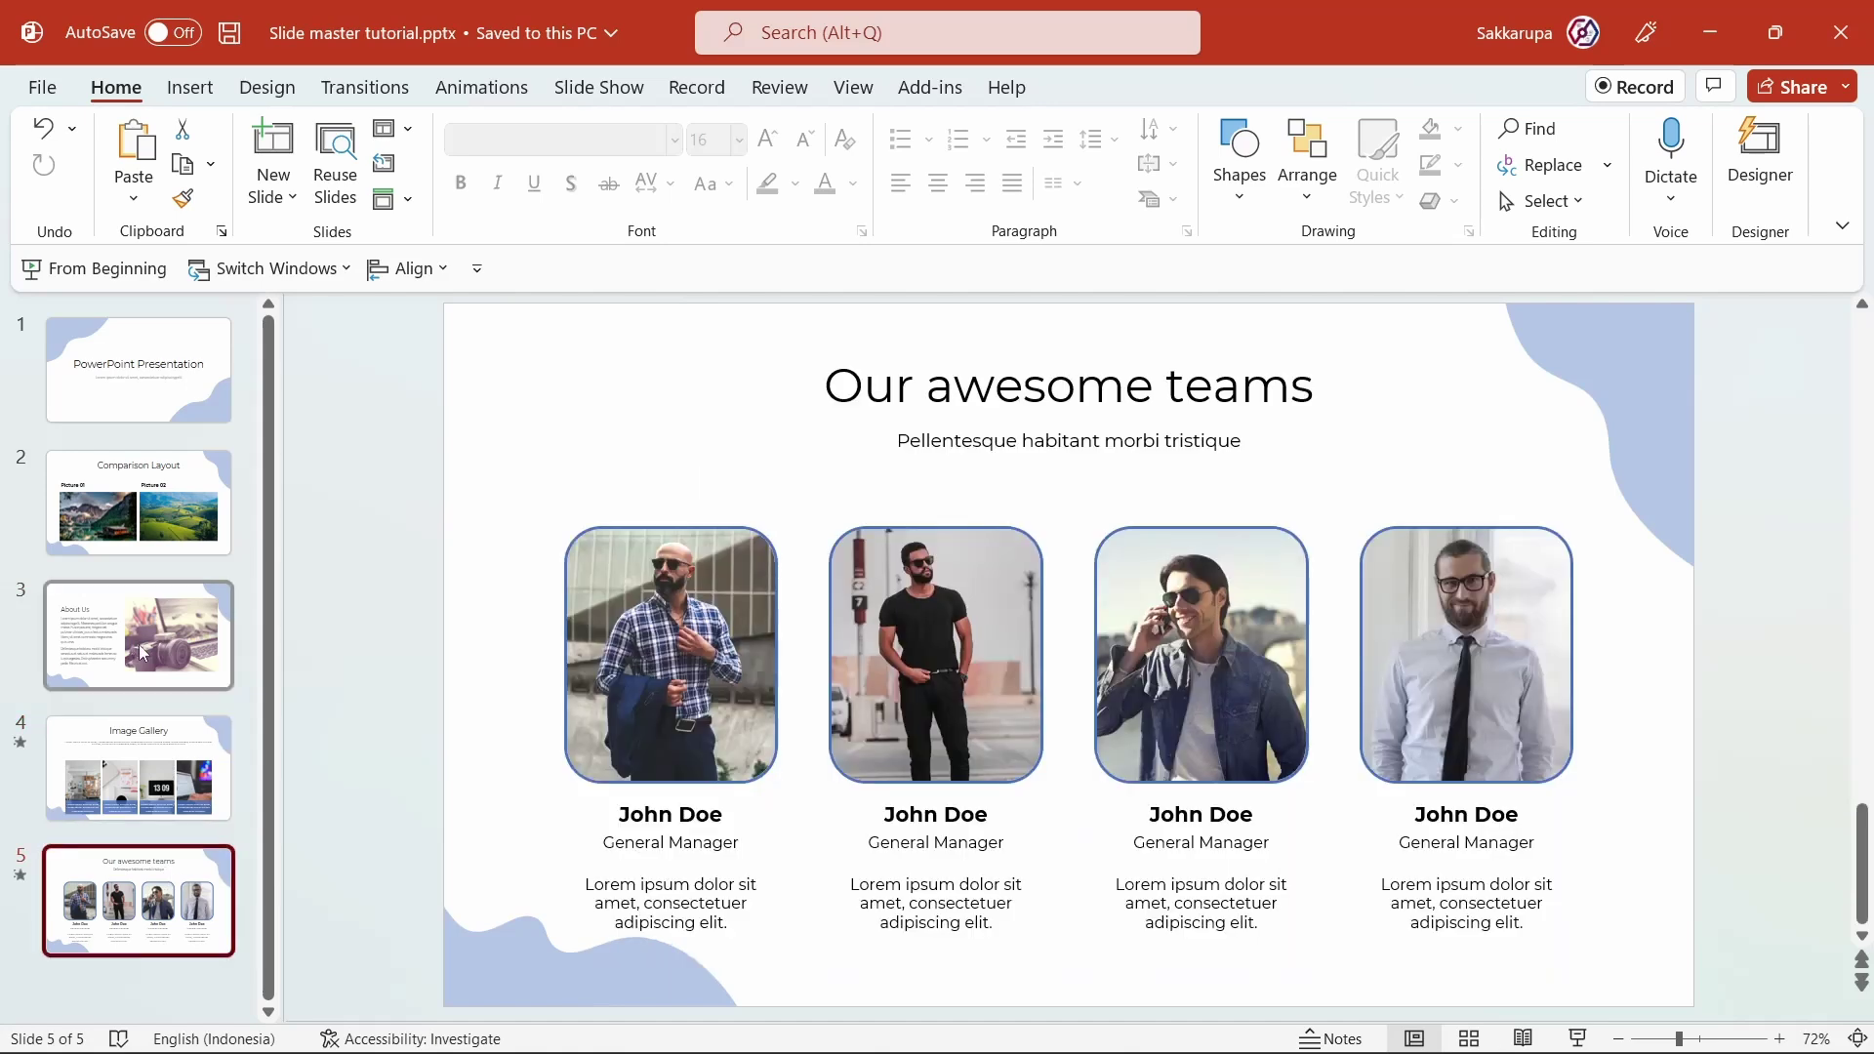
left_click(146, 386)
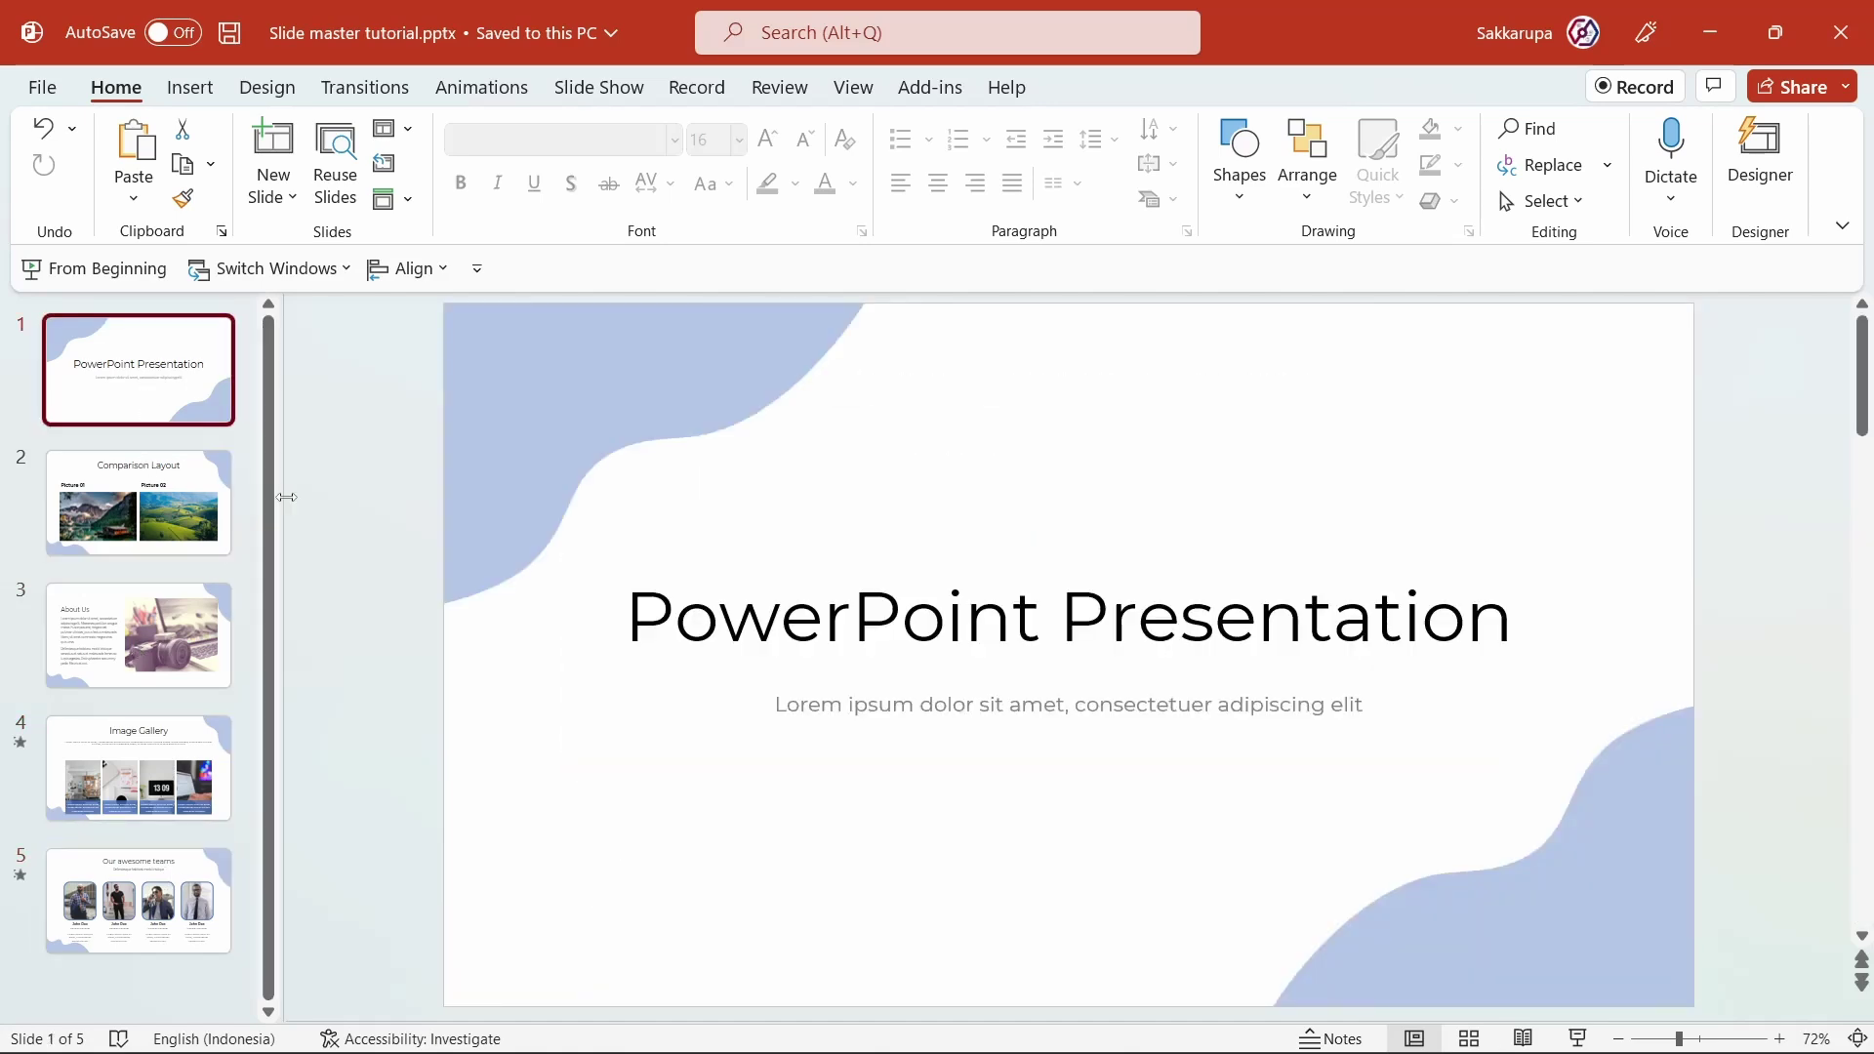
left_click(1414, 1039, "shift")
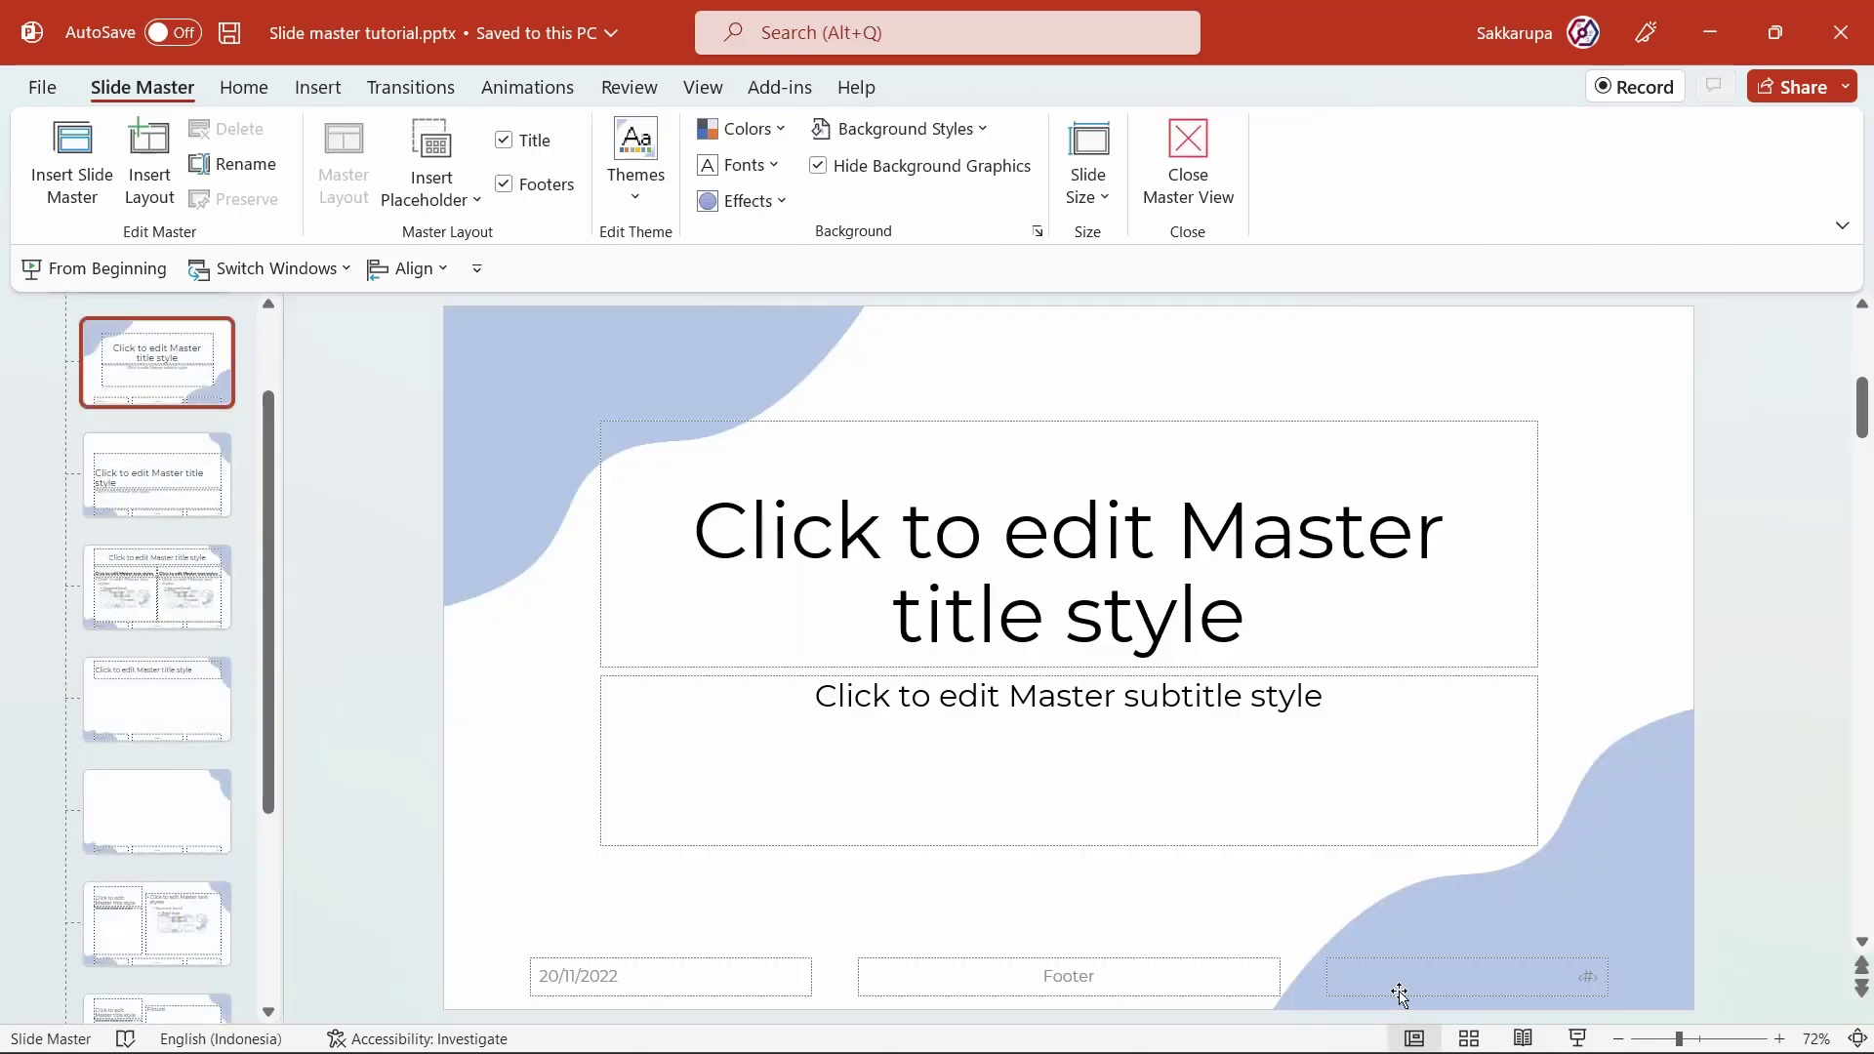
scroll(229, 517, "up", 2)
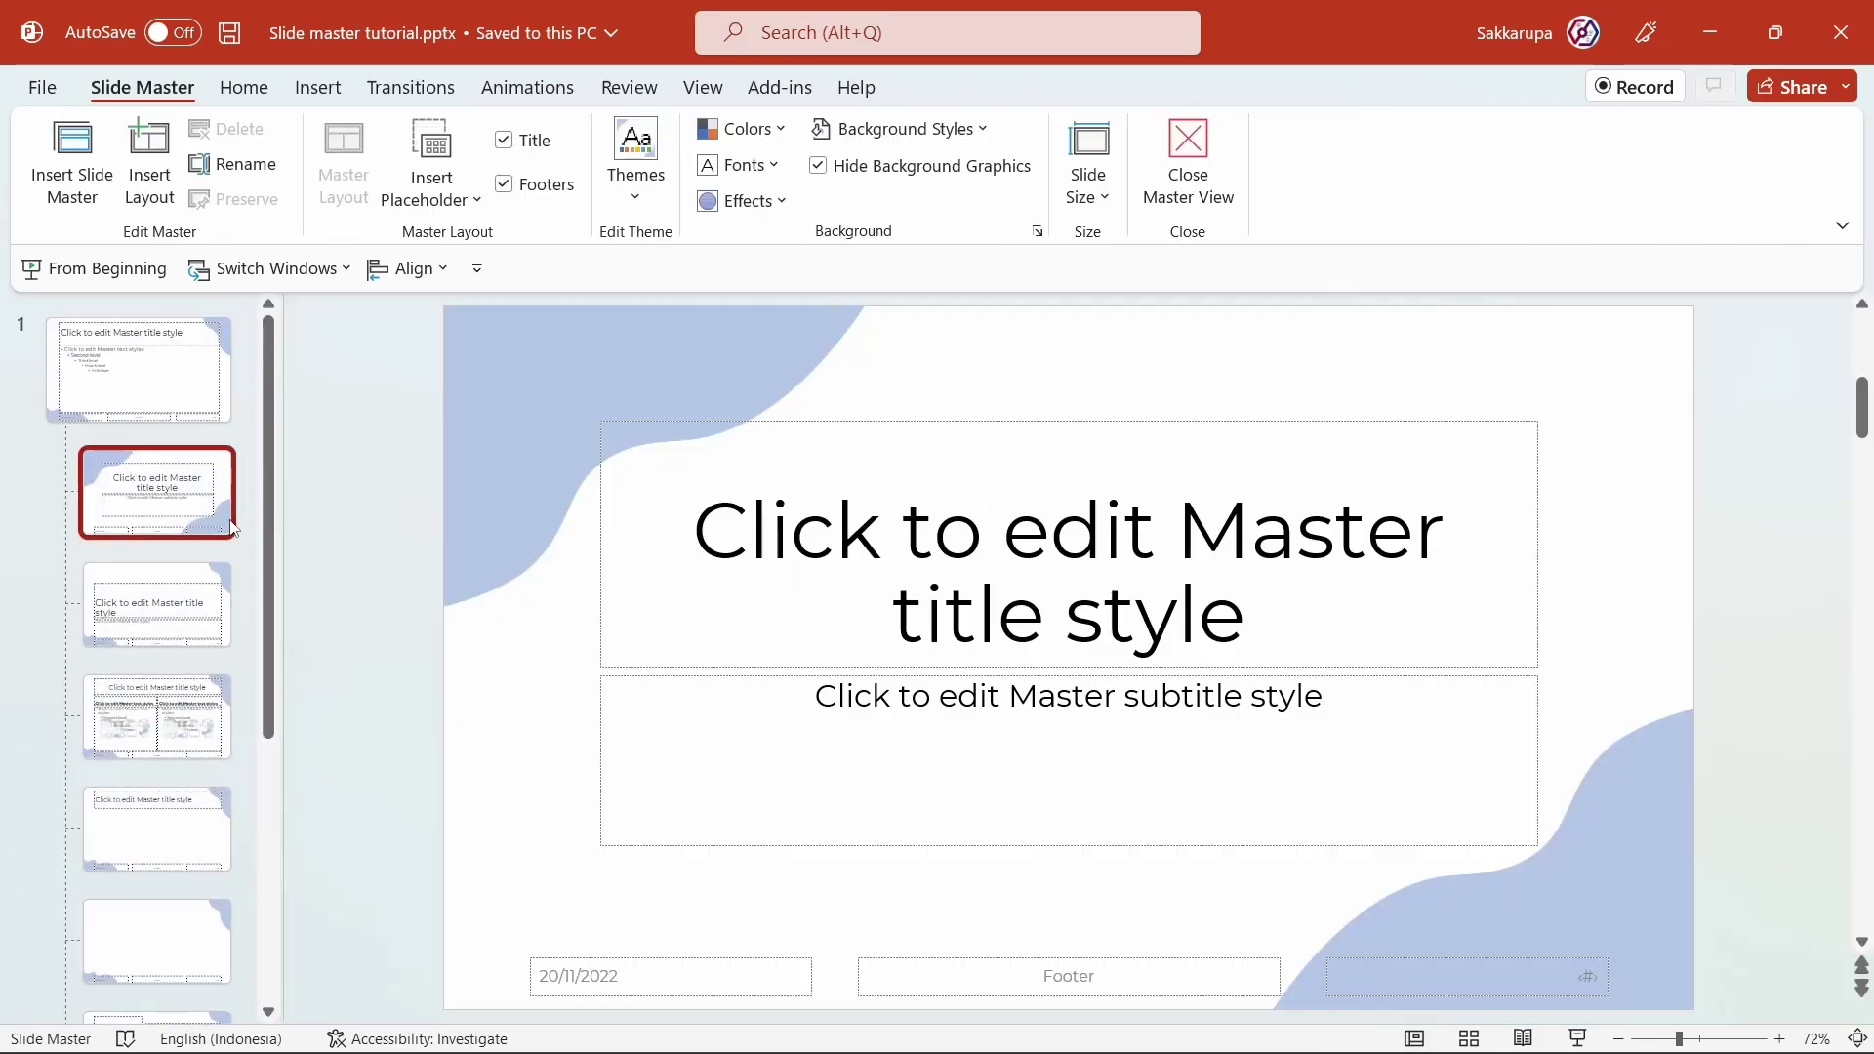
Step: Insert the transparent logo PNG onto the slide master and shrink it into the top-left corner
left_click(173, 378)
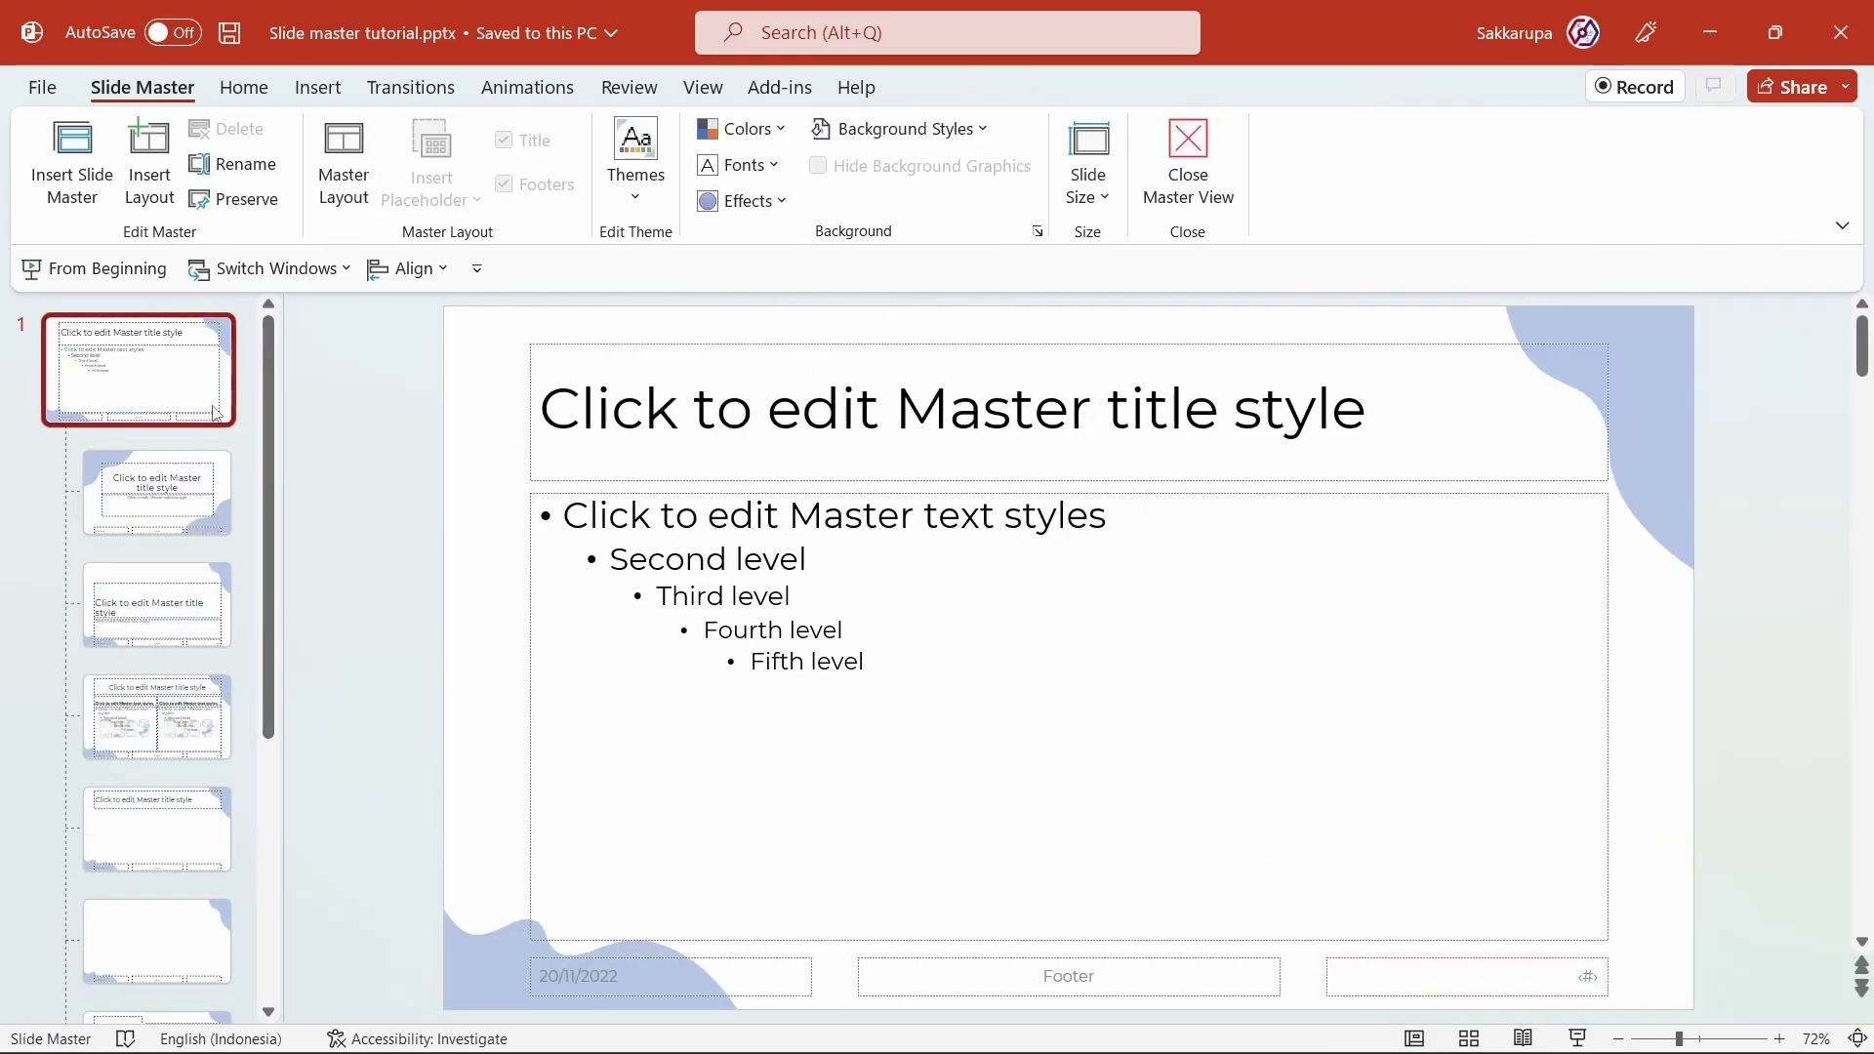
left_click(318, 87)
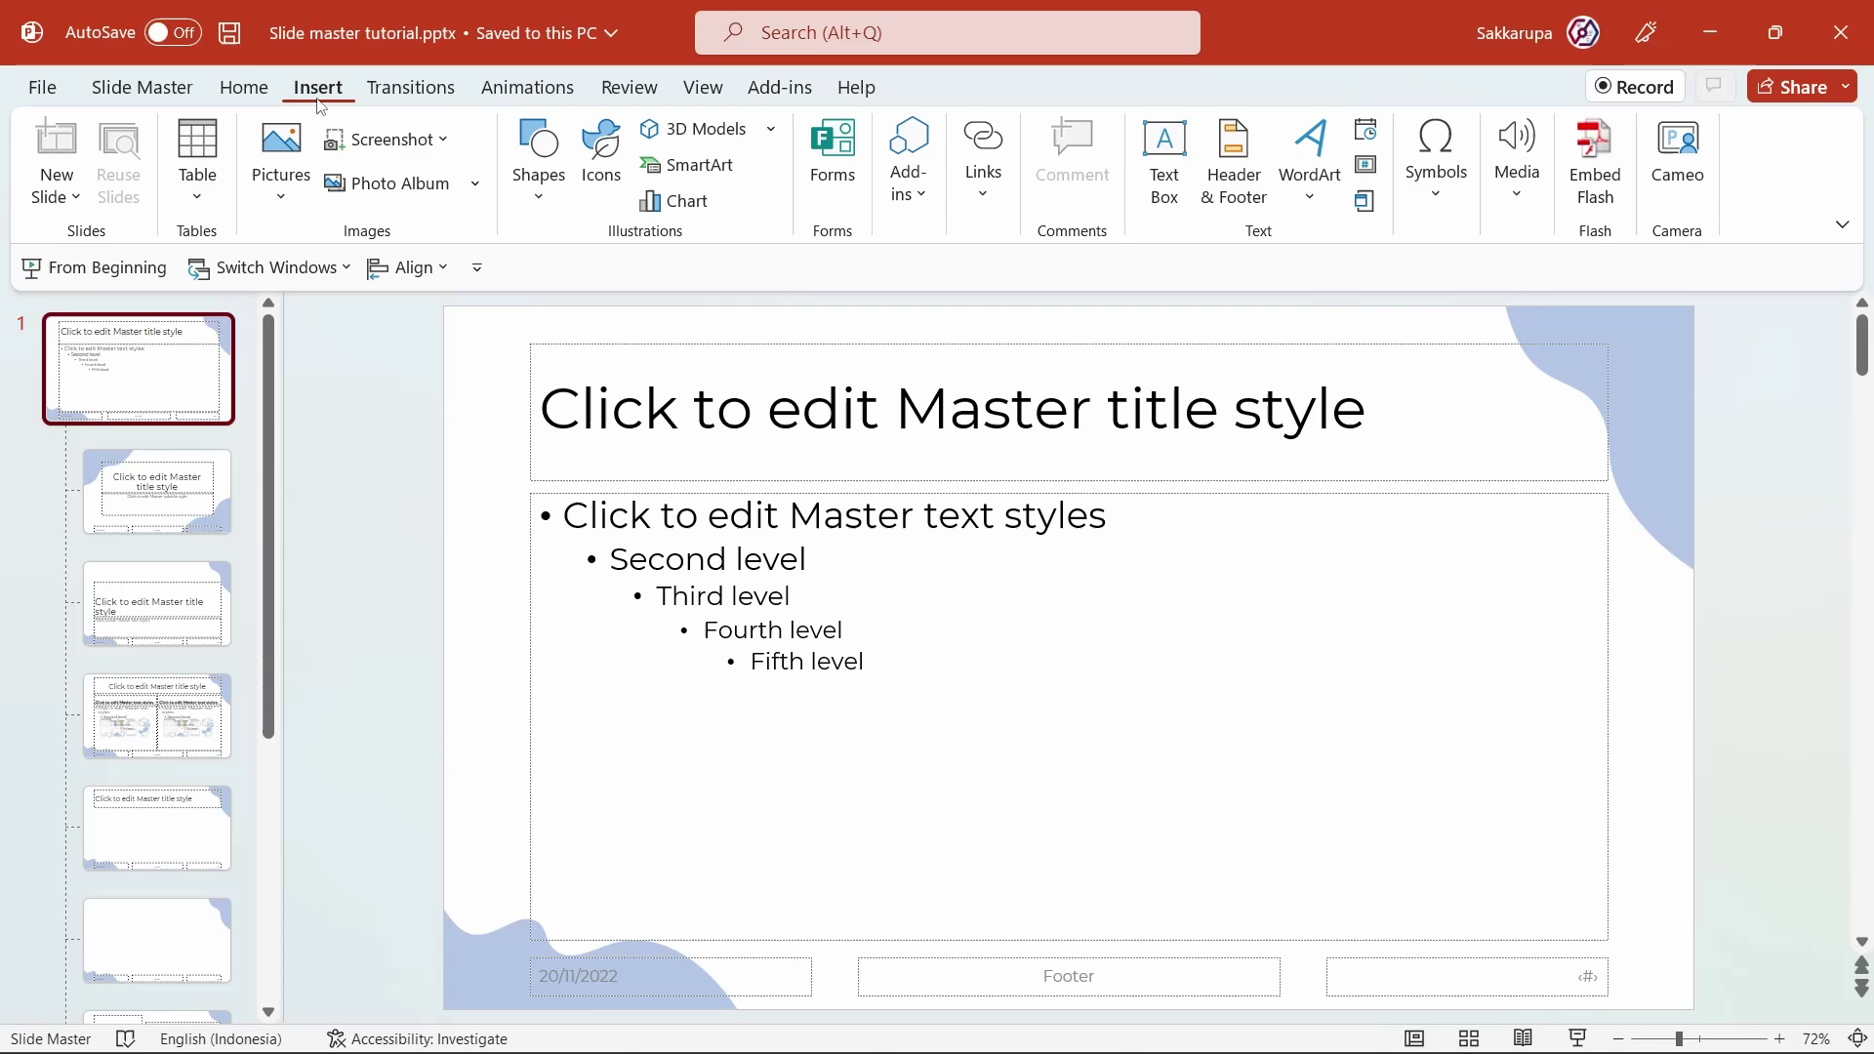
left_click(281, 161)
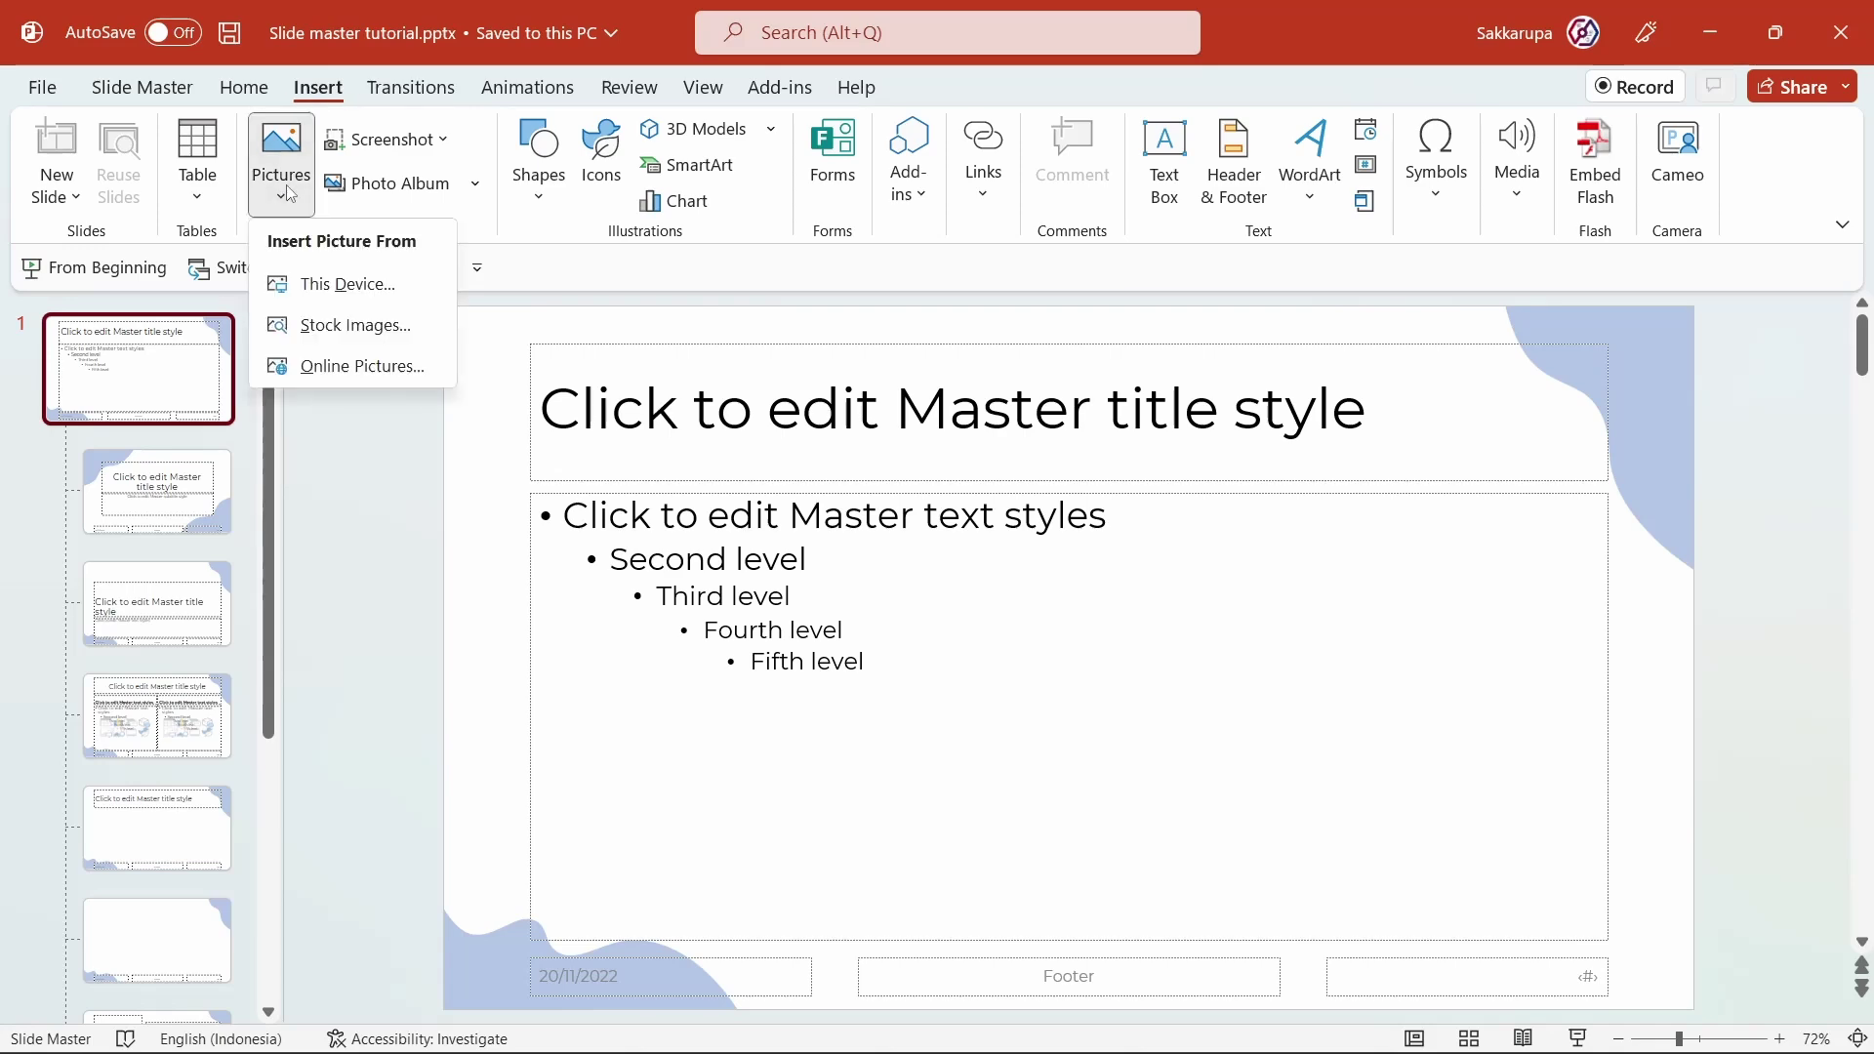
left_click(410, 296)
left_click(634, 568)
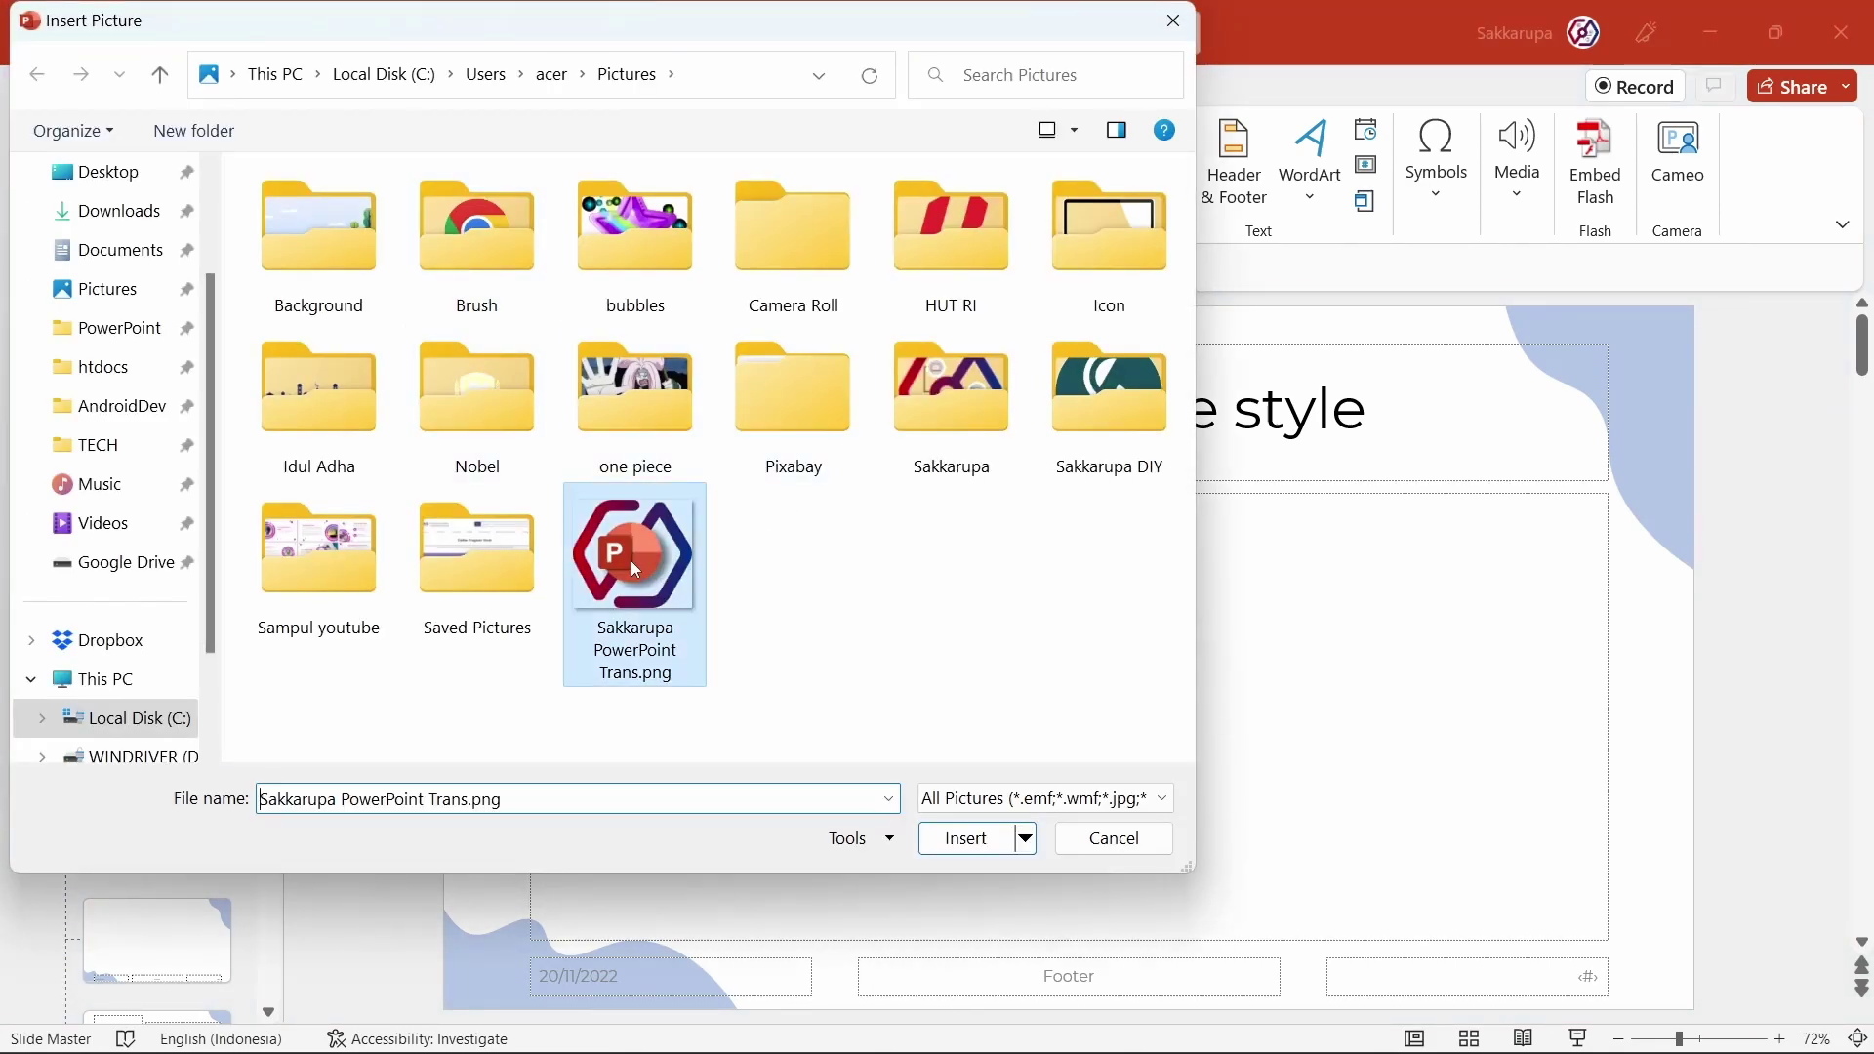
double_click(633, 565)
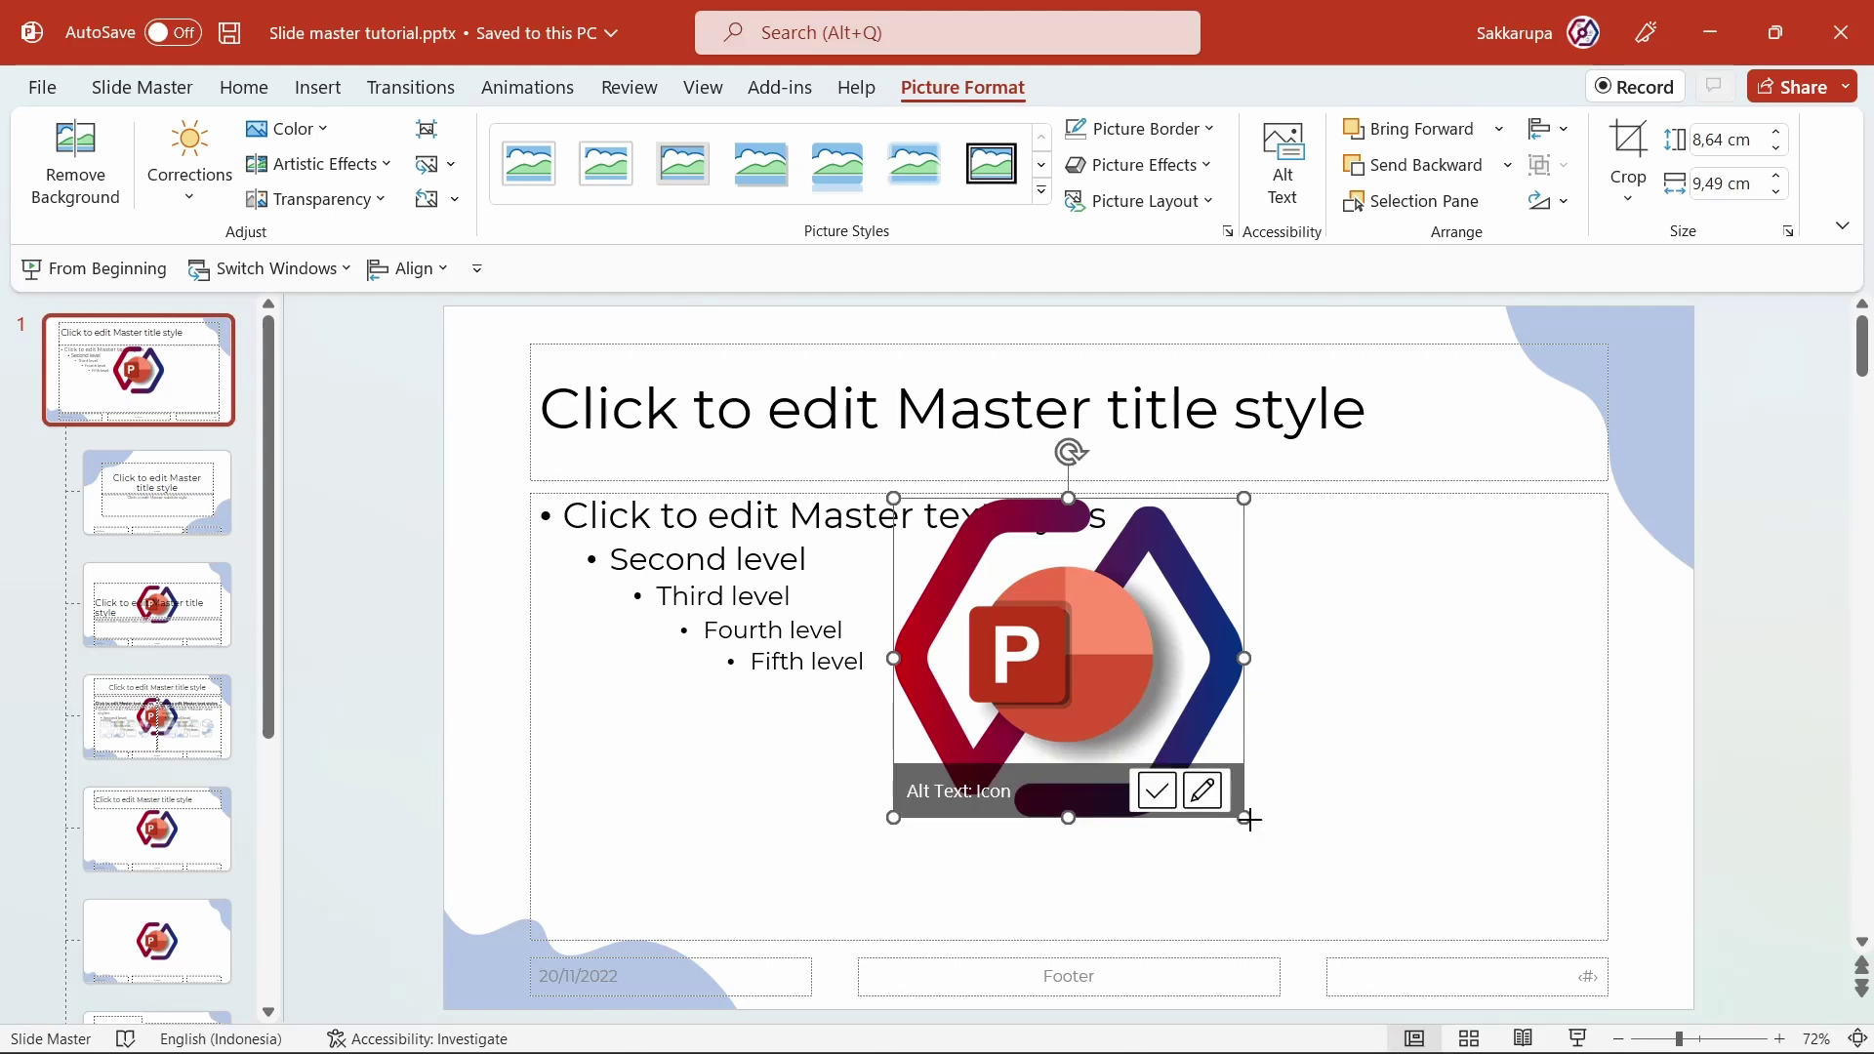
mouse_move(1249, 820)
left_mouse_down()
mouse_move(995, 600)
mouse_move(530, 374)
left_mouse_up()
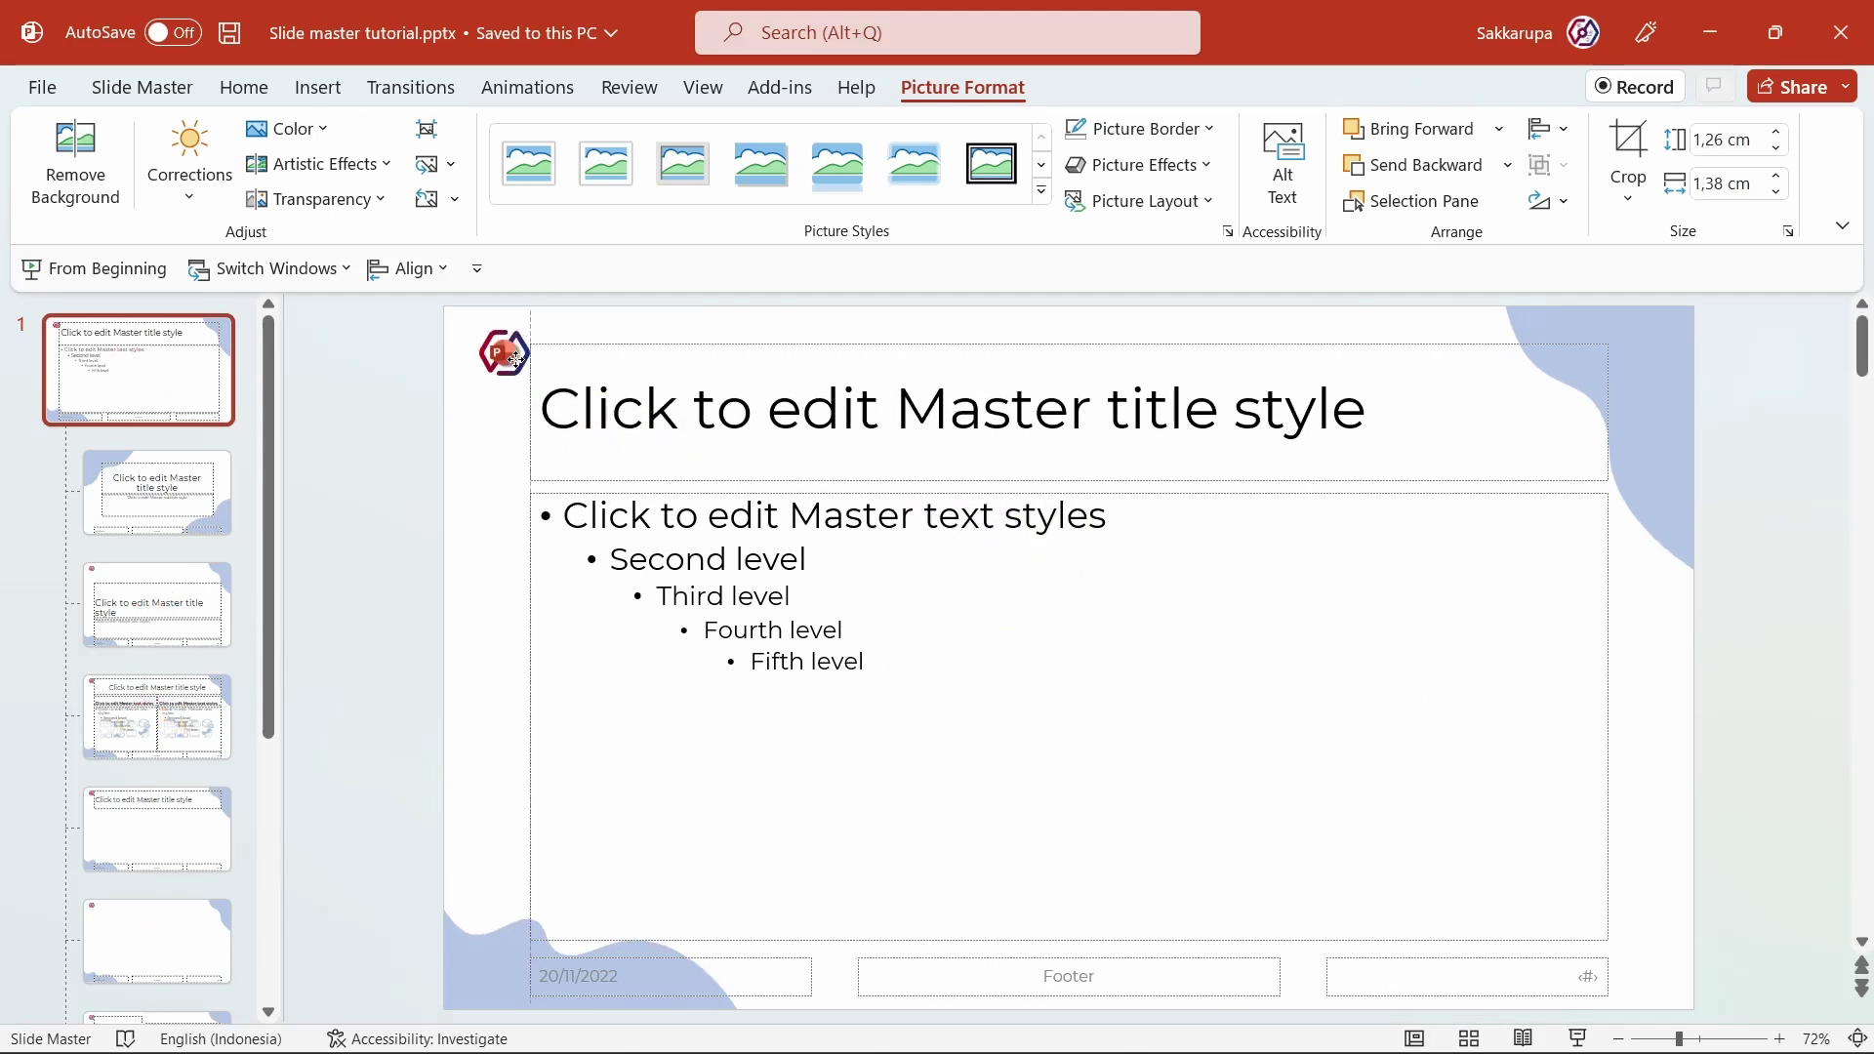
Step: Add a text box beside the logo with the brand caption 'Sa'
left_click(334, 90)
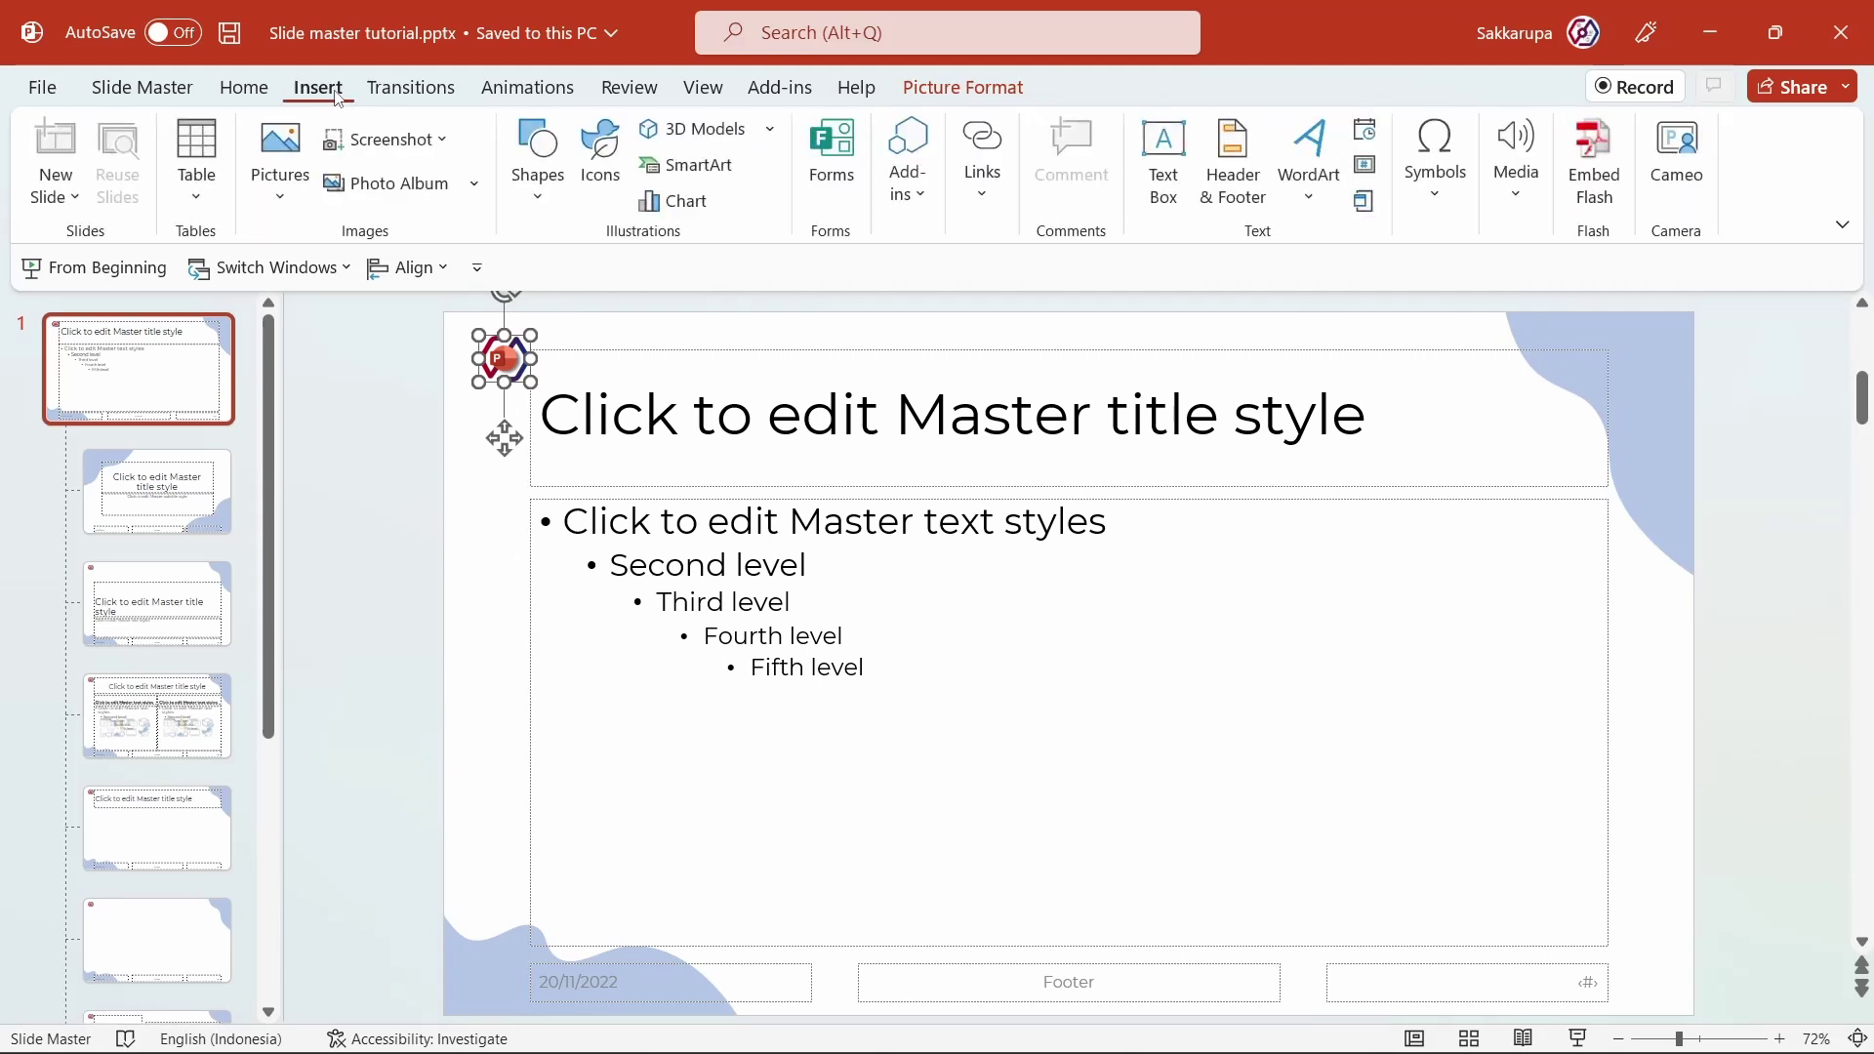
left_click(1165, 166)
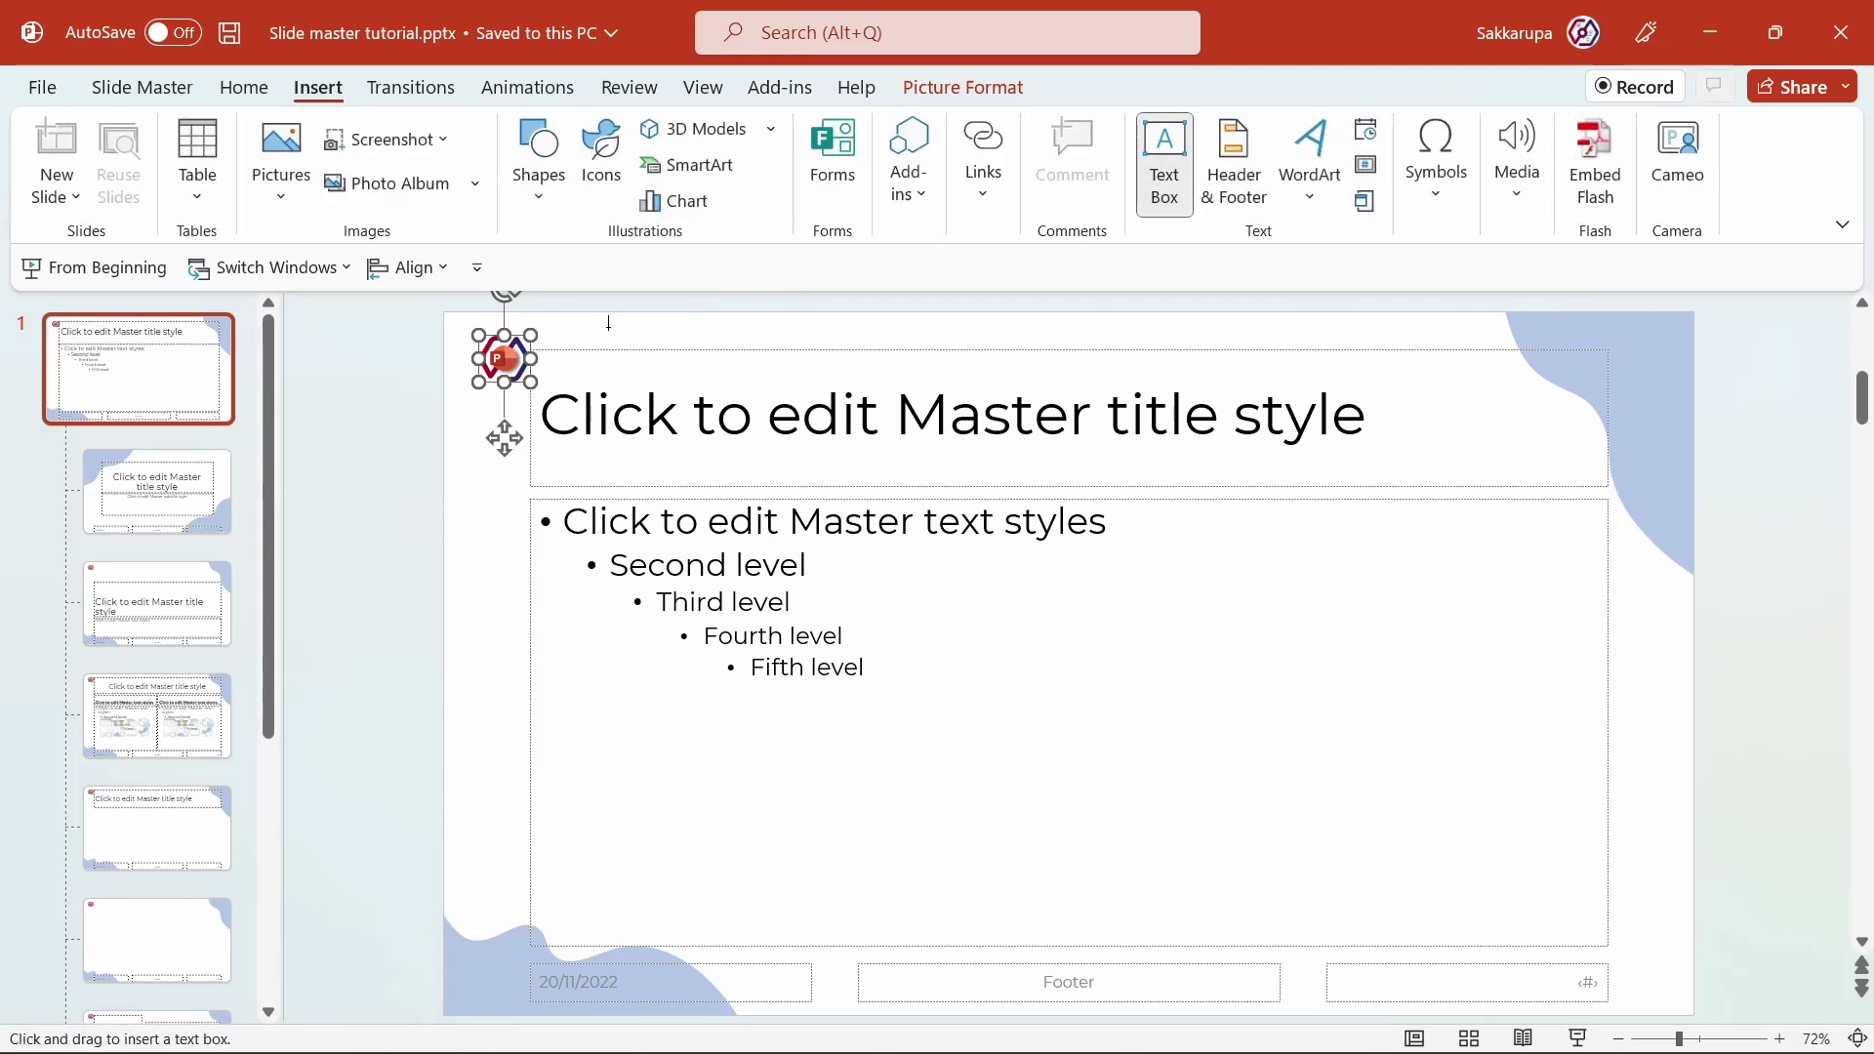
left_click_drag(591, 322, 724, 339)
type("Sakkarupa PowerPoint")
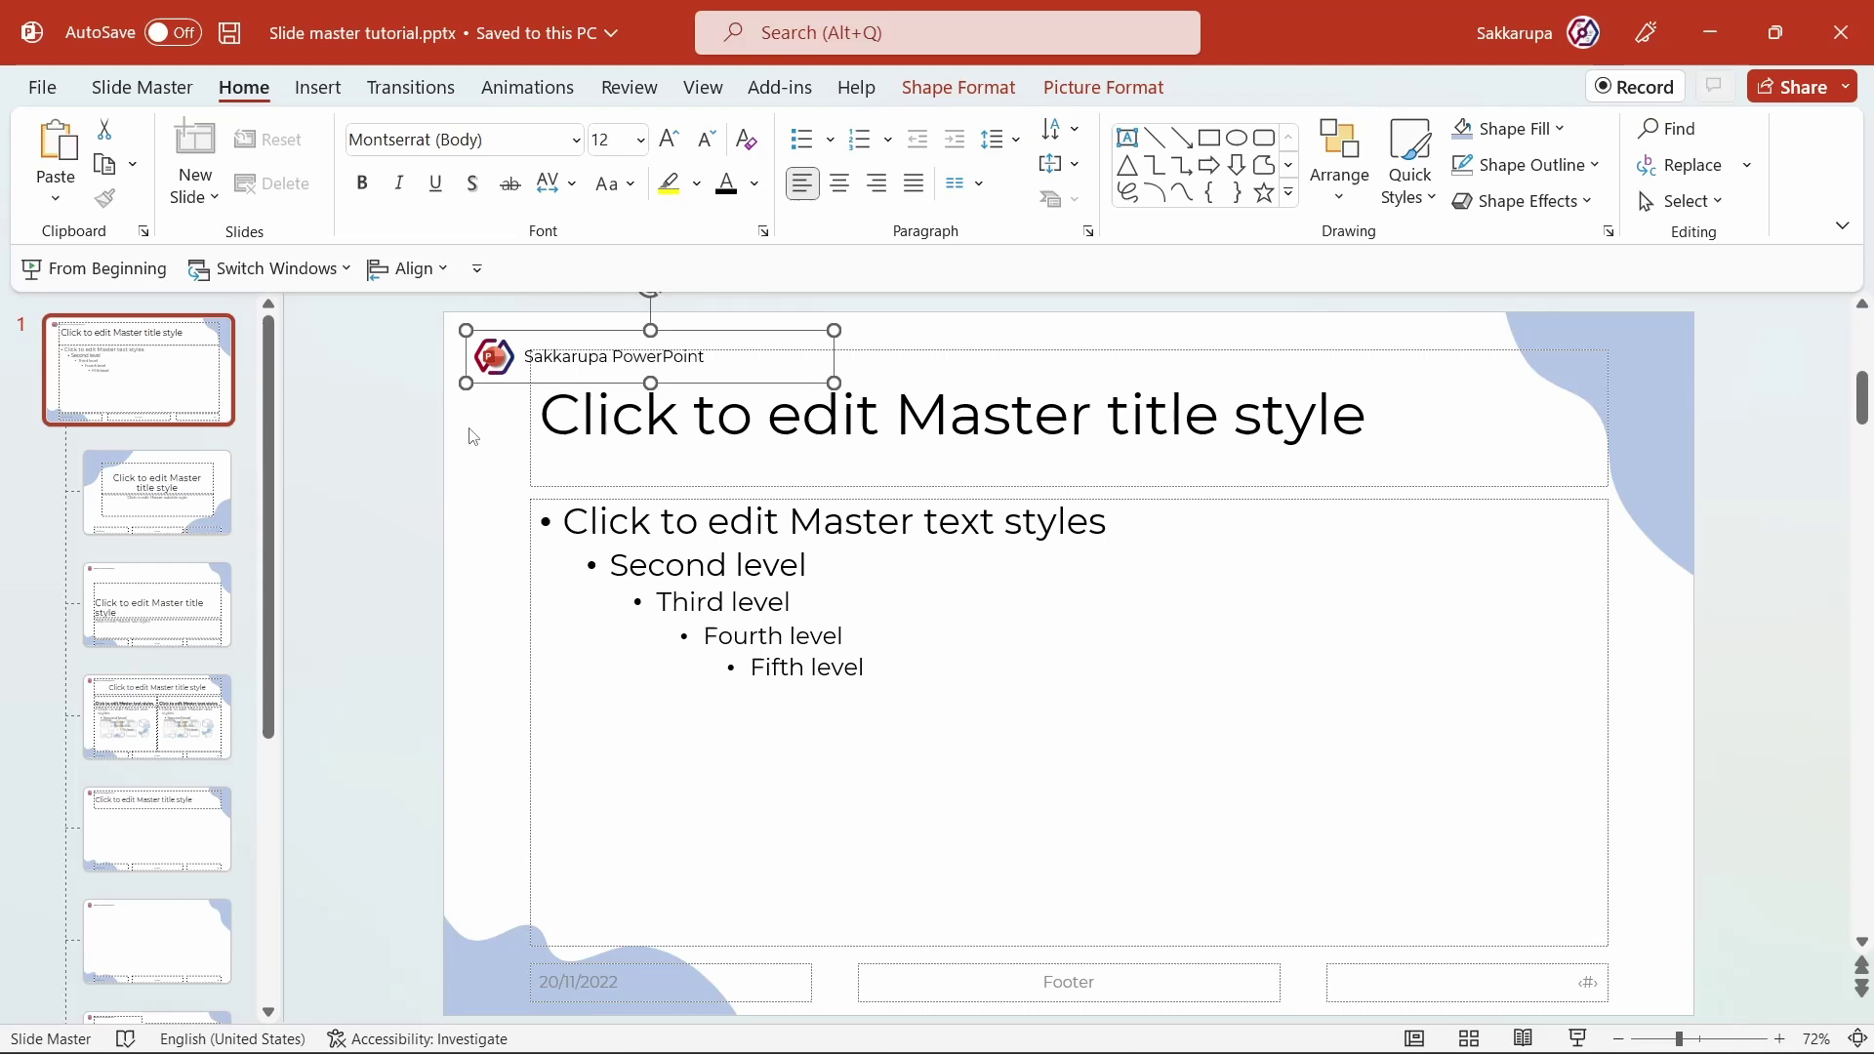
left_click(415, 456)
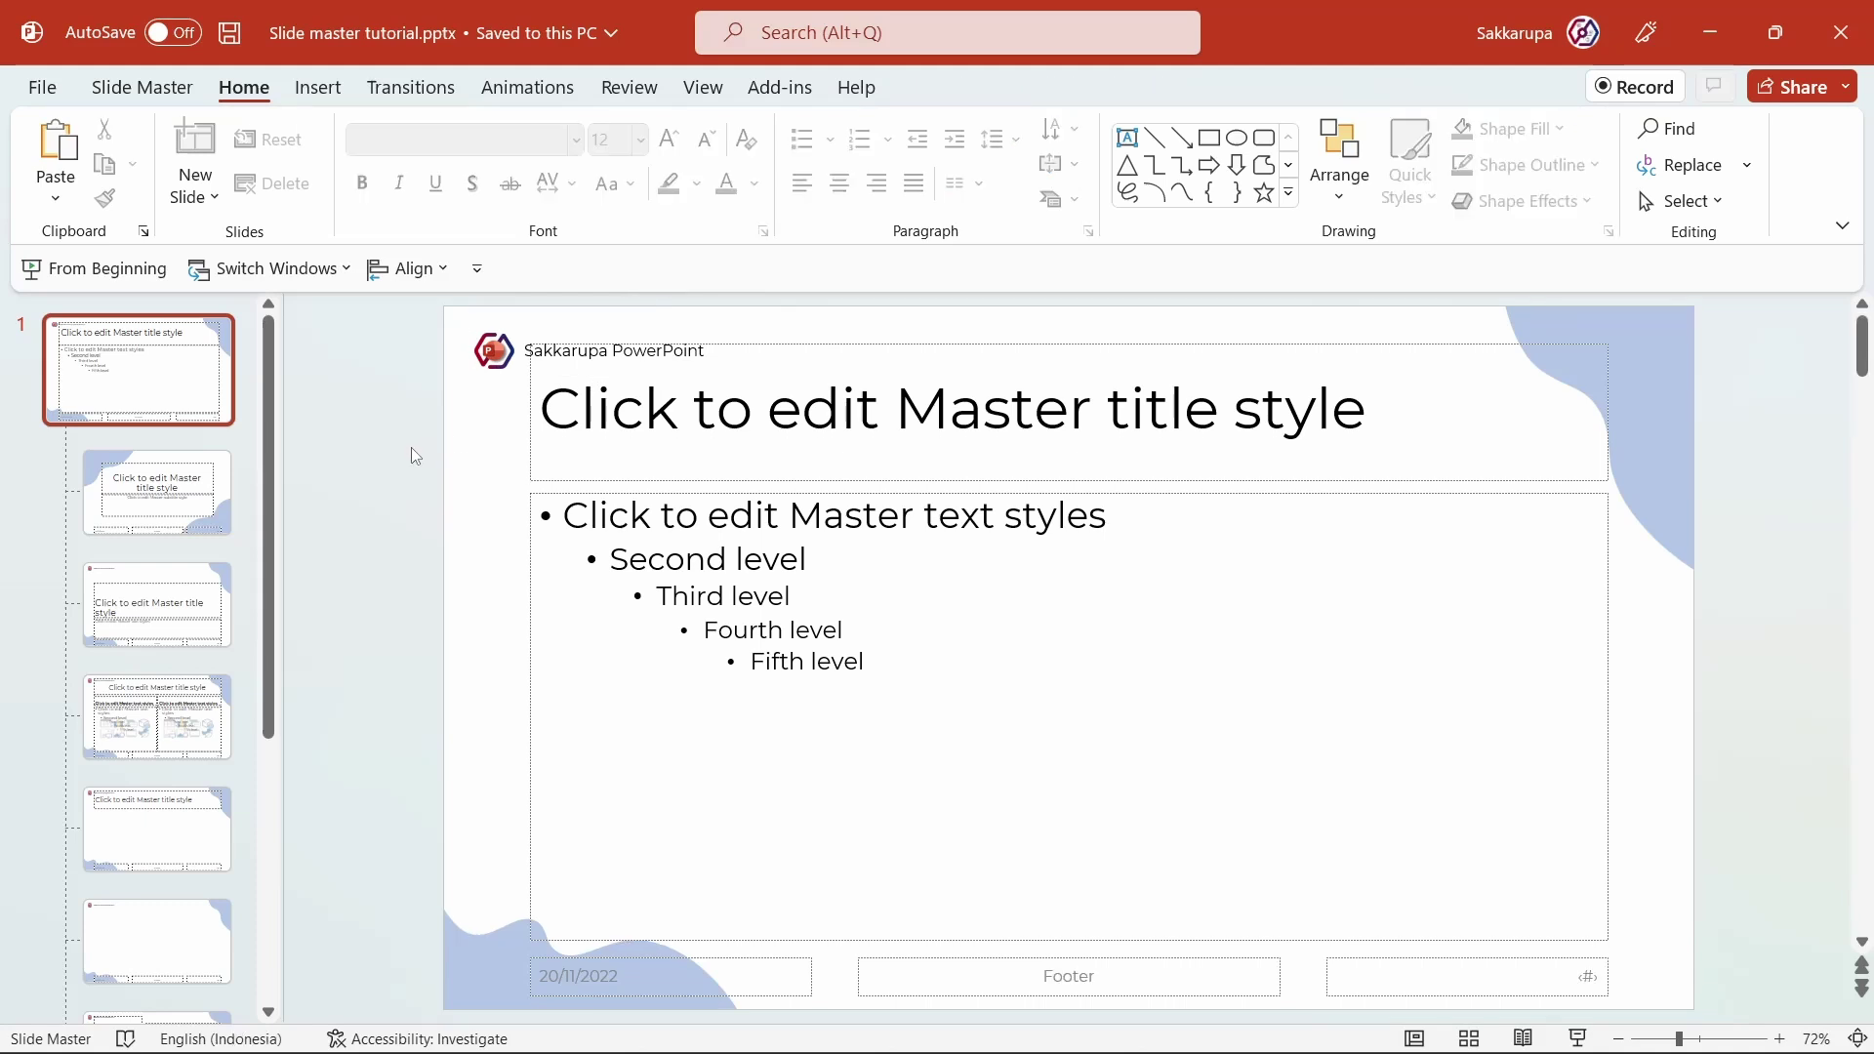
Step: Review the Title Slide and other layouts, then close Master View
left_click(159, 493)
left_click(162, 606)
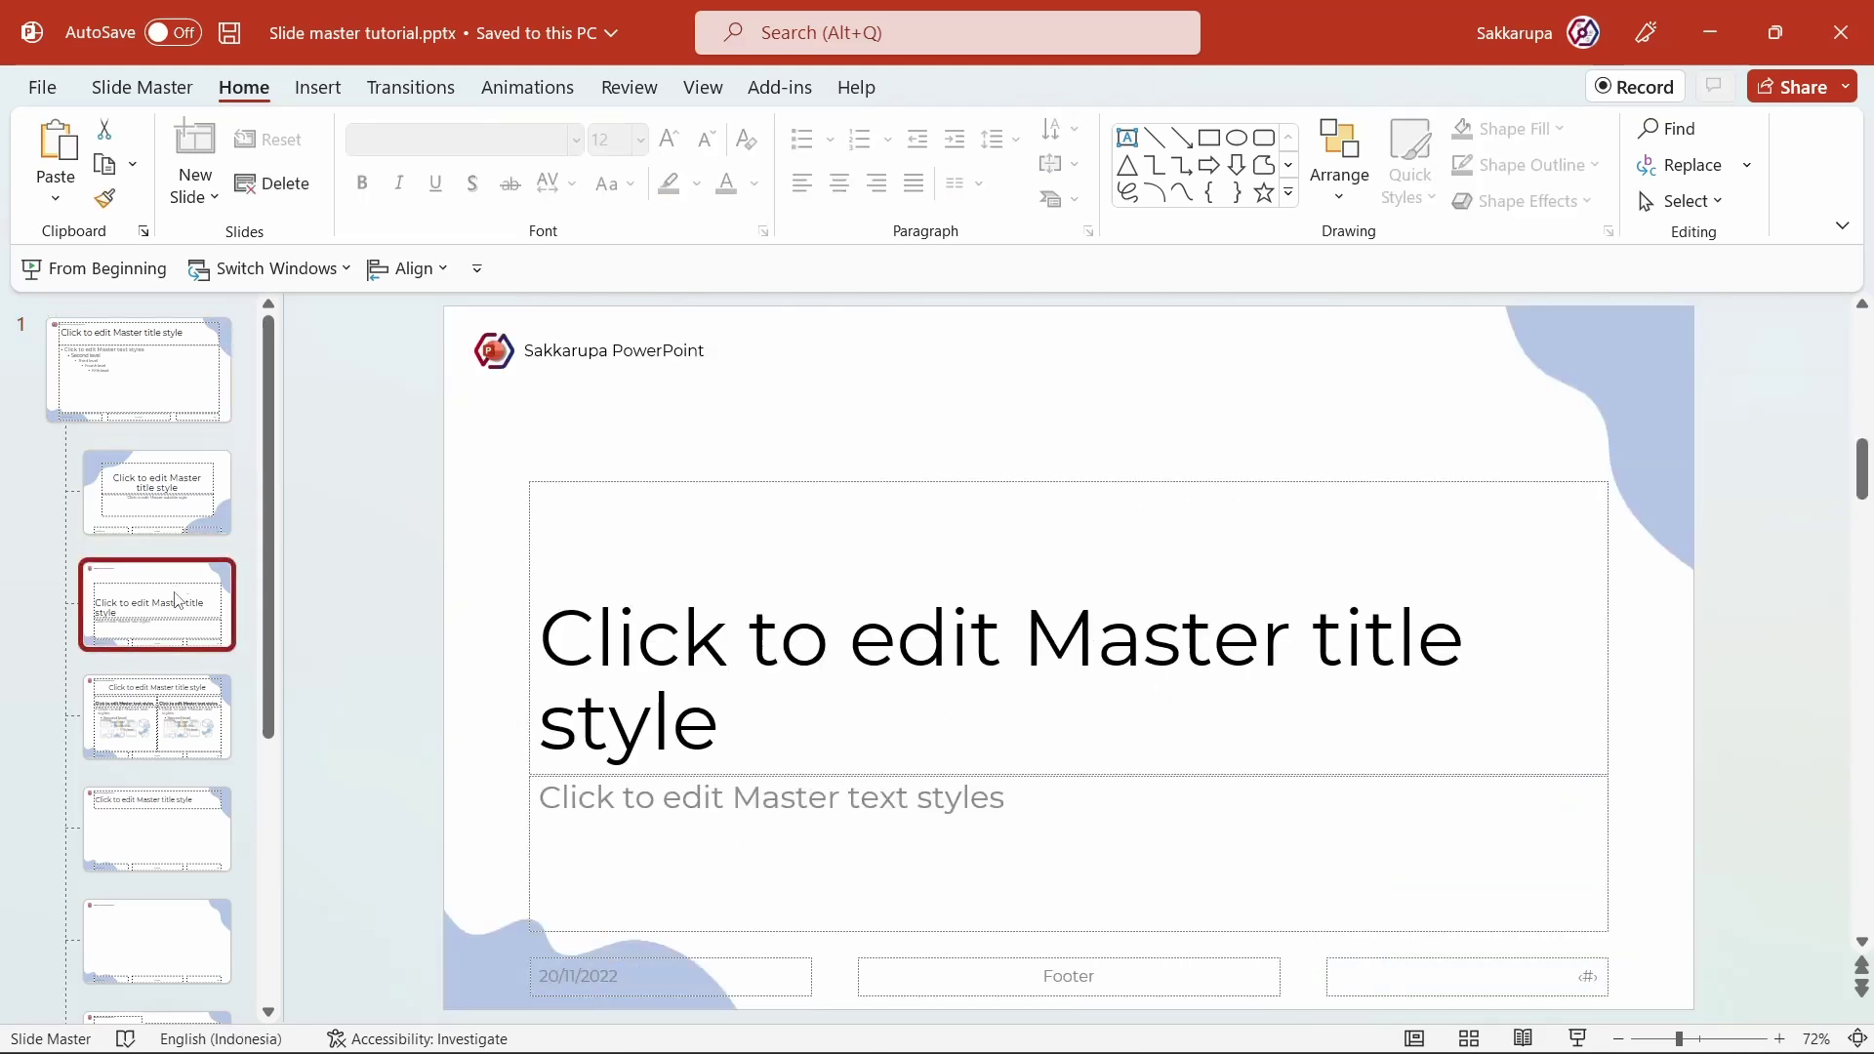
left_click(168, 721)
left_click(182, 518)
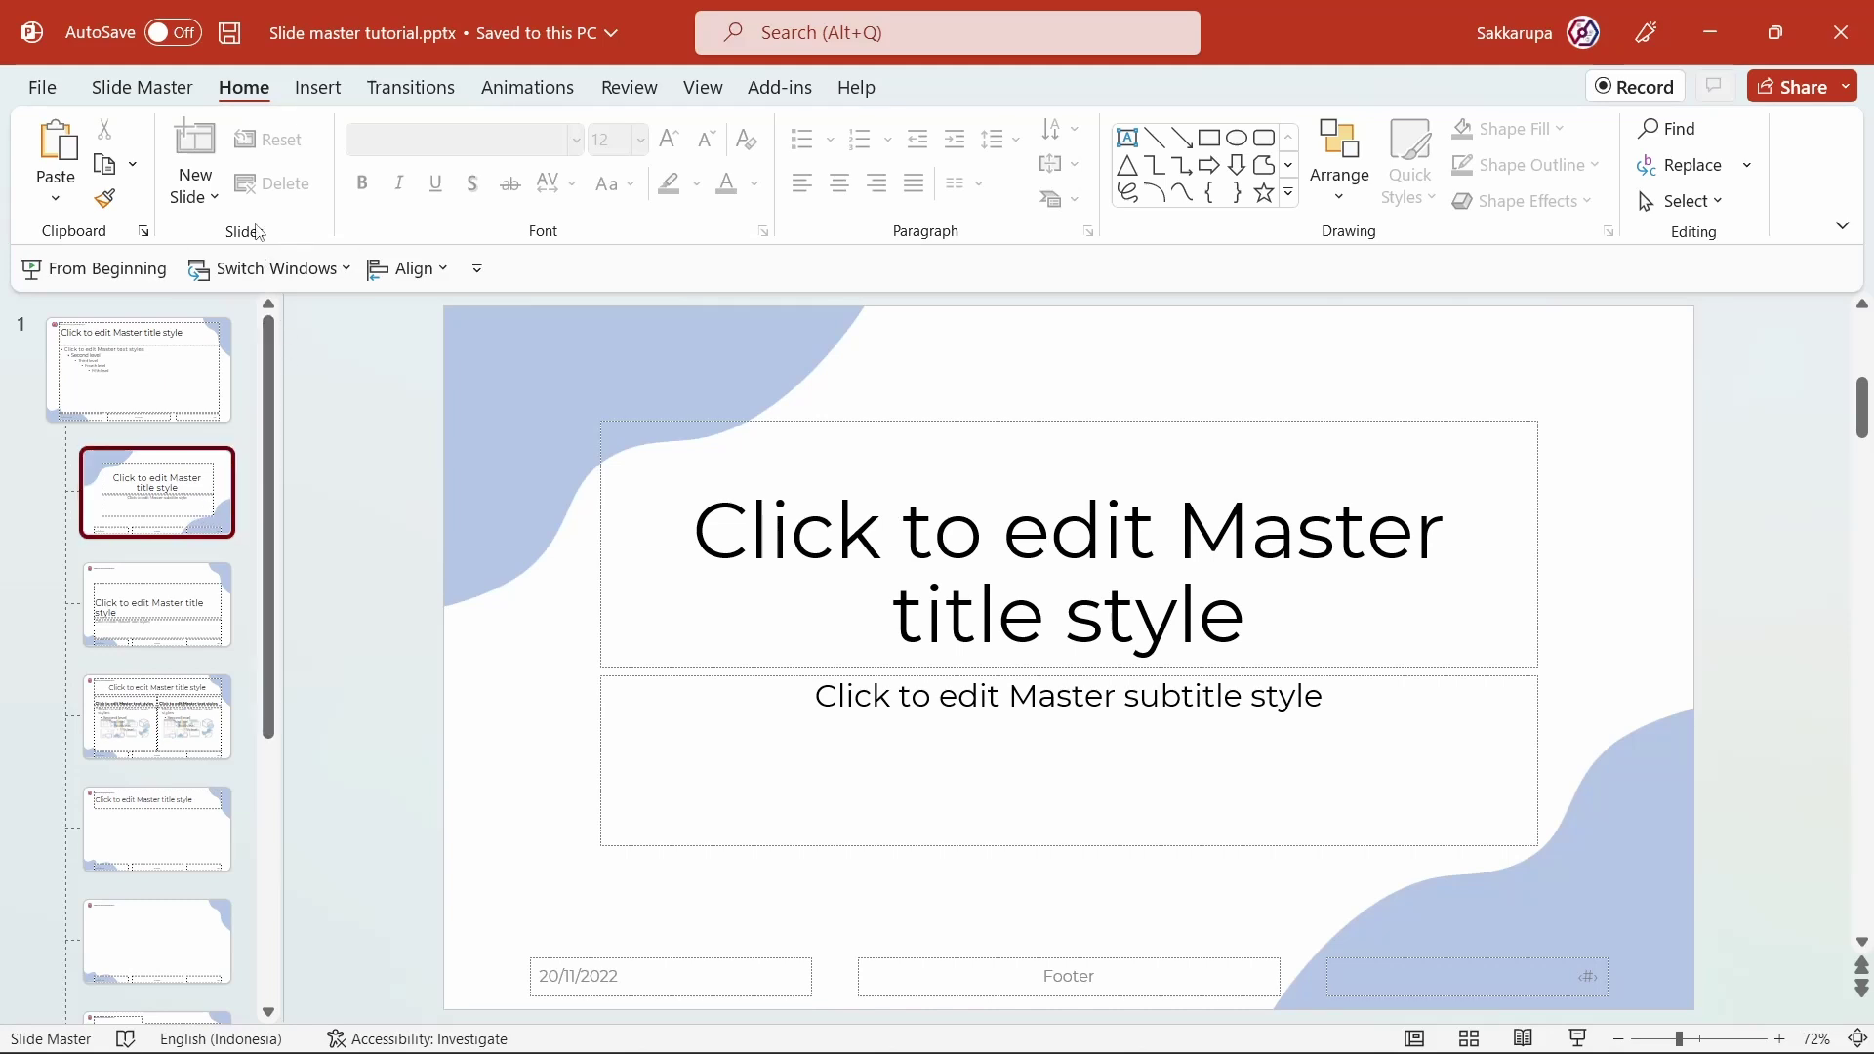
left_click(181, 90)
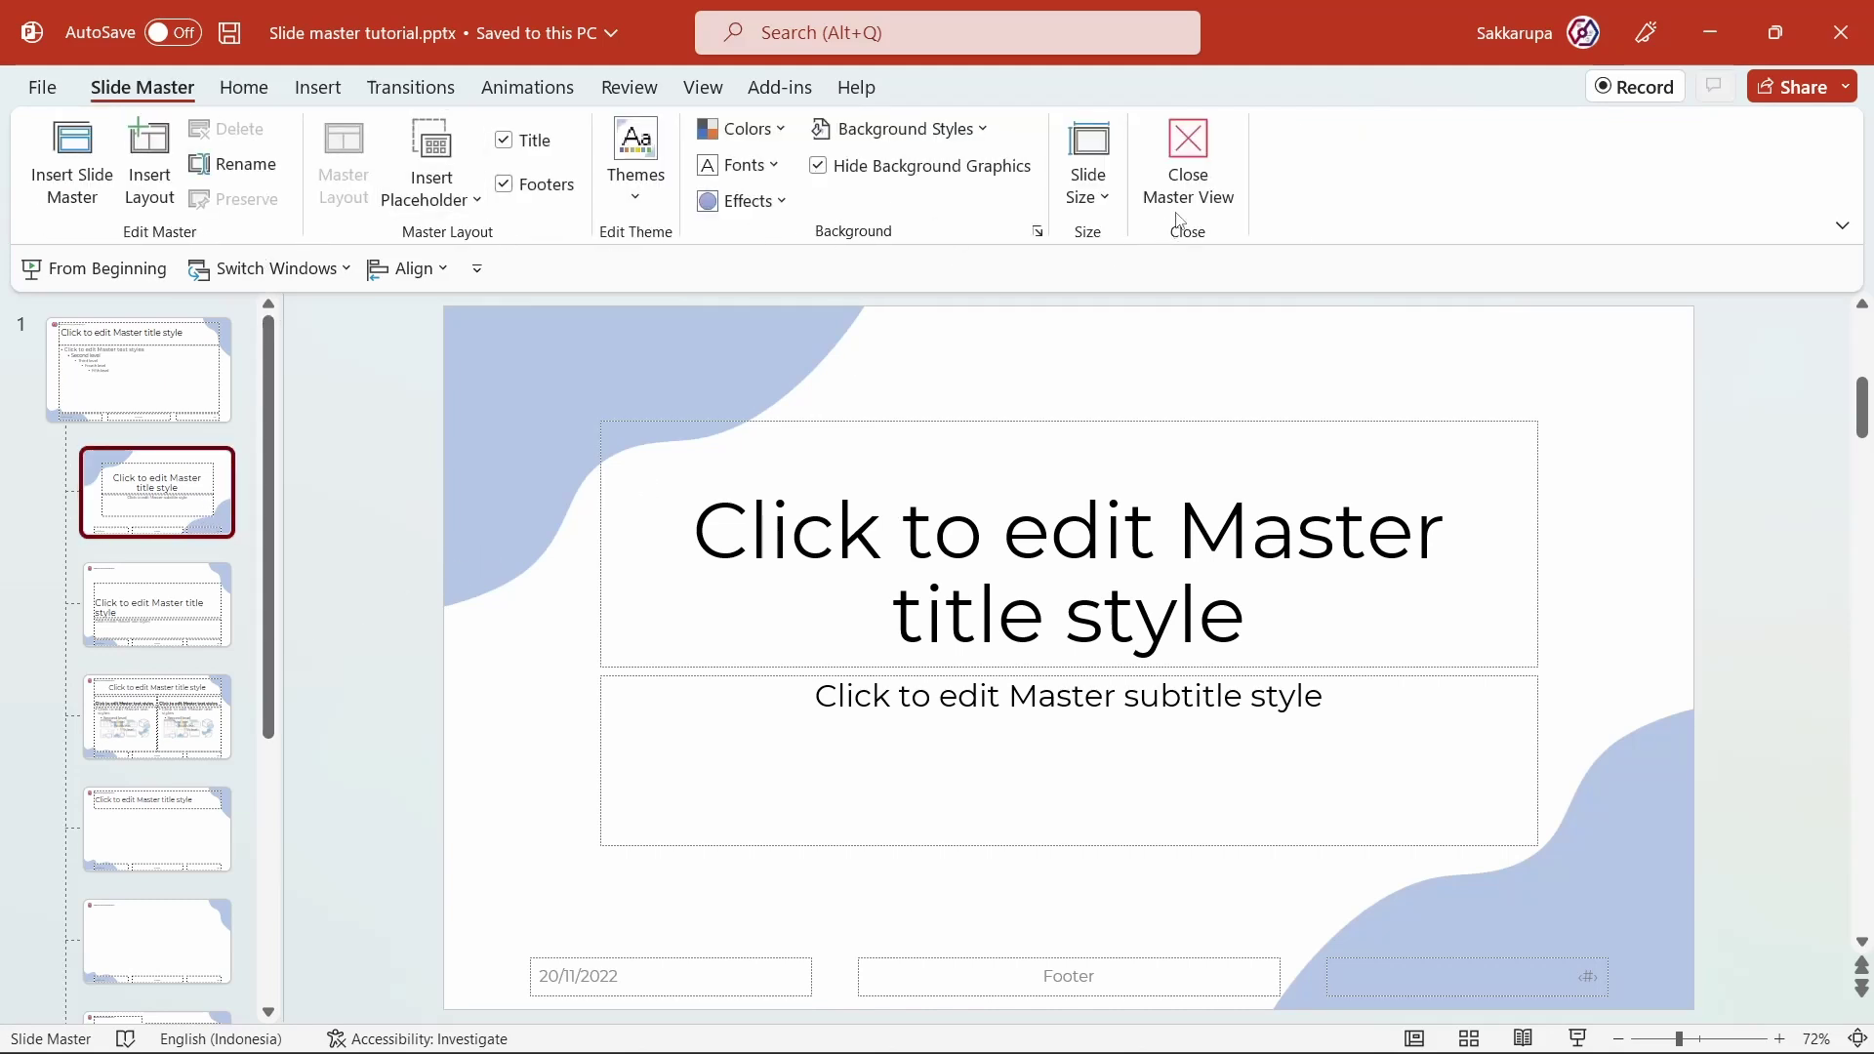
left_click(1193, 161)
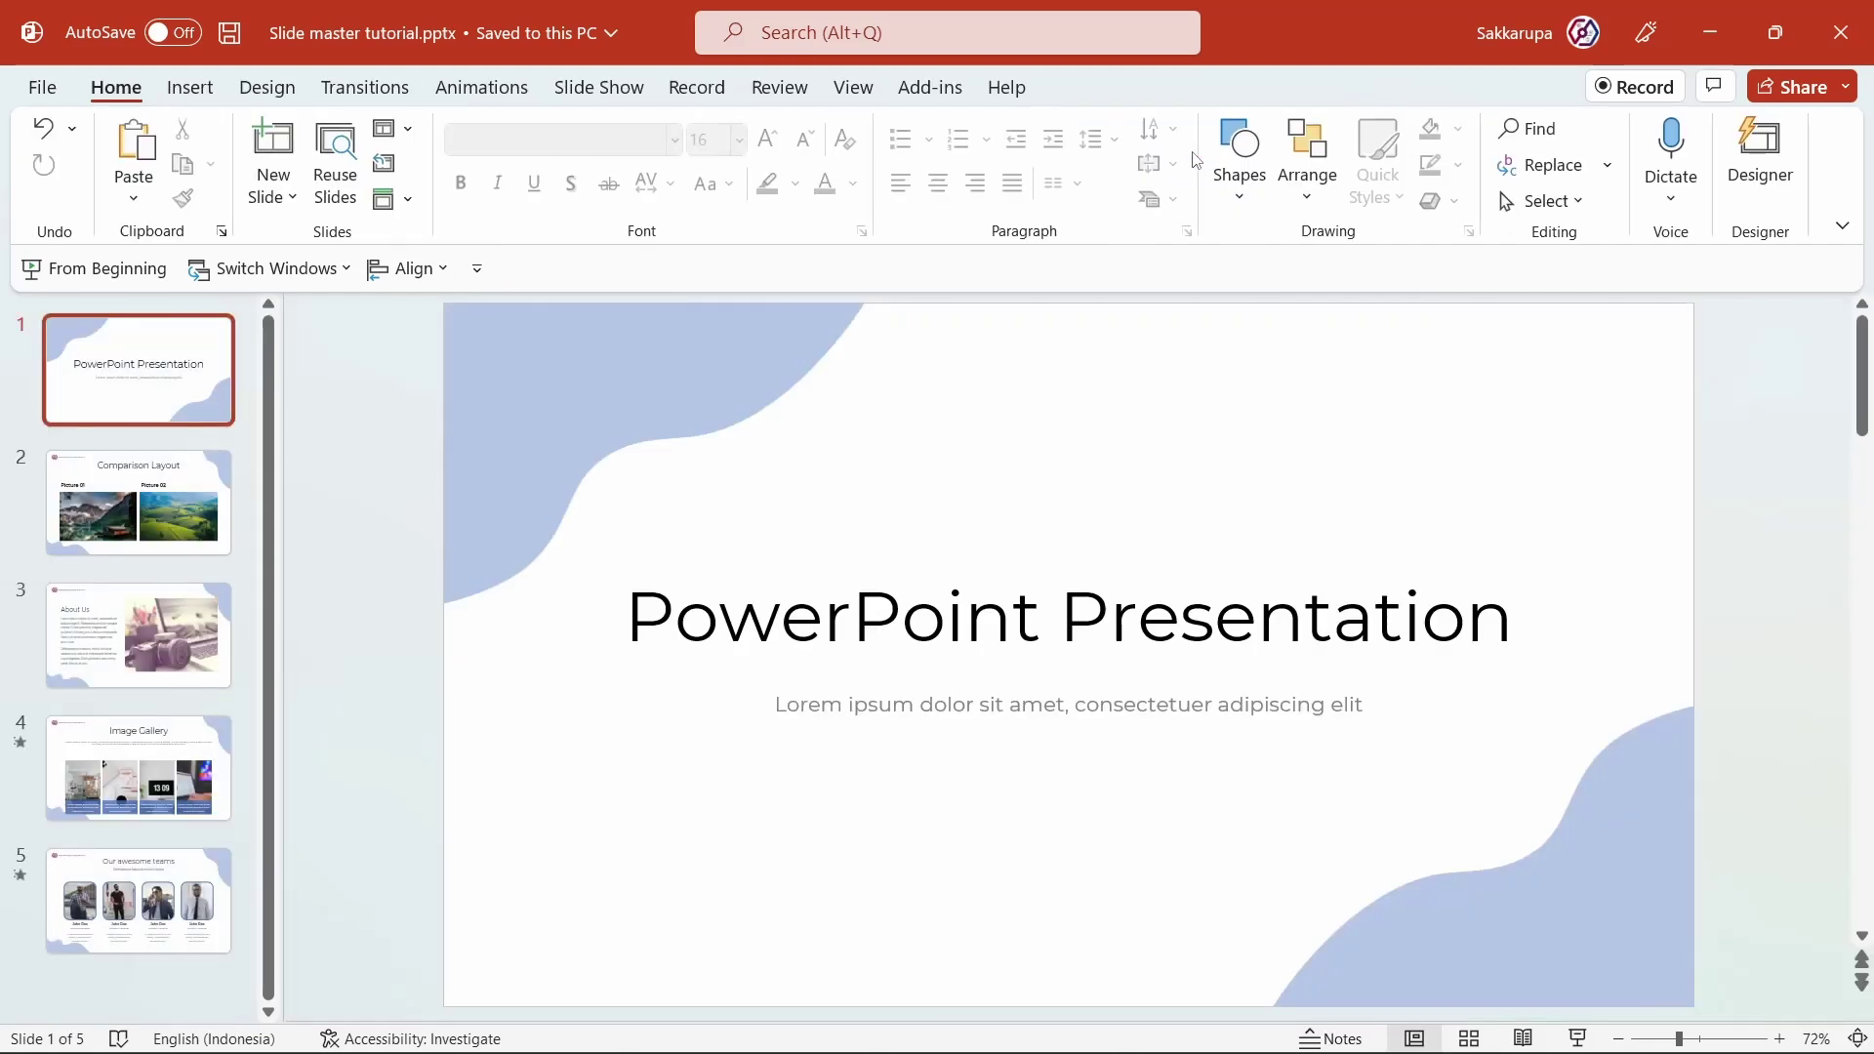
left_click(213, 520)
left_click(175, 625)
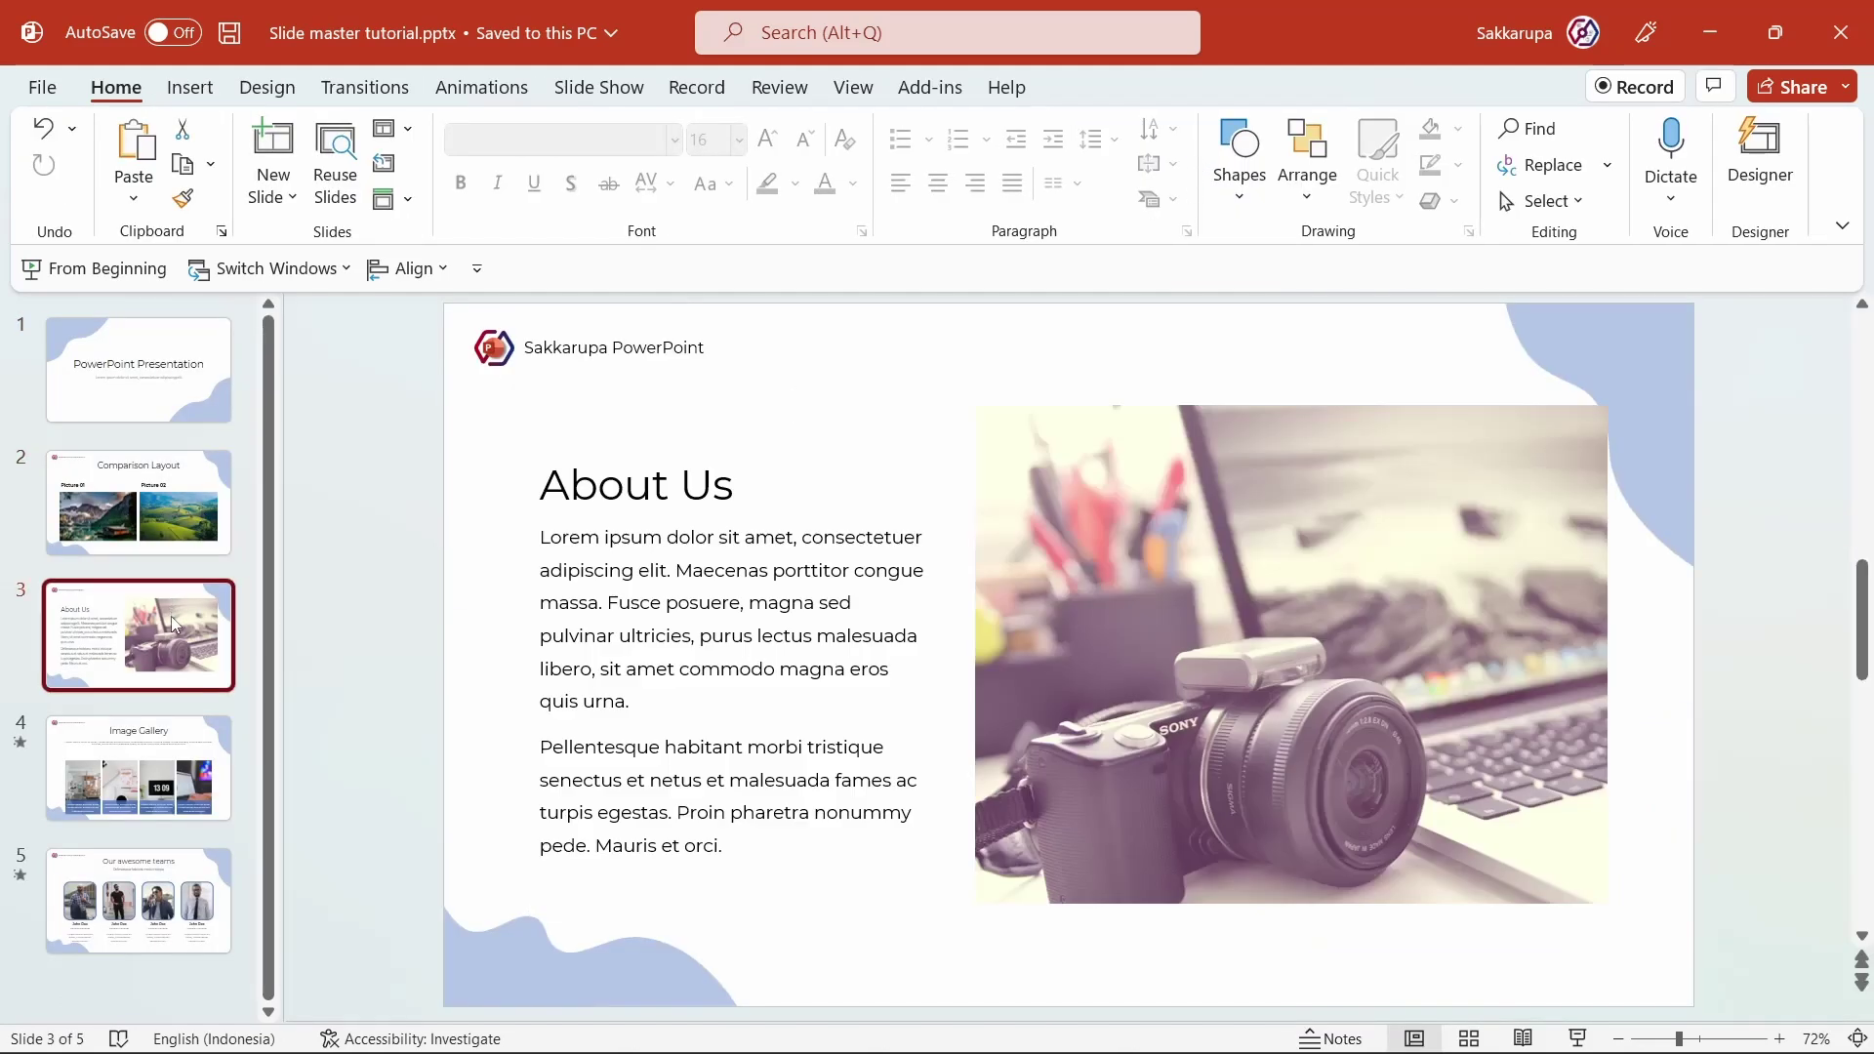
key("Home")
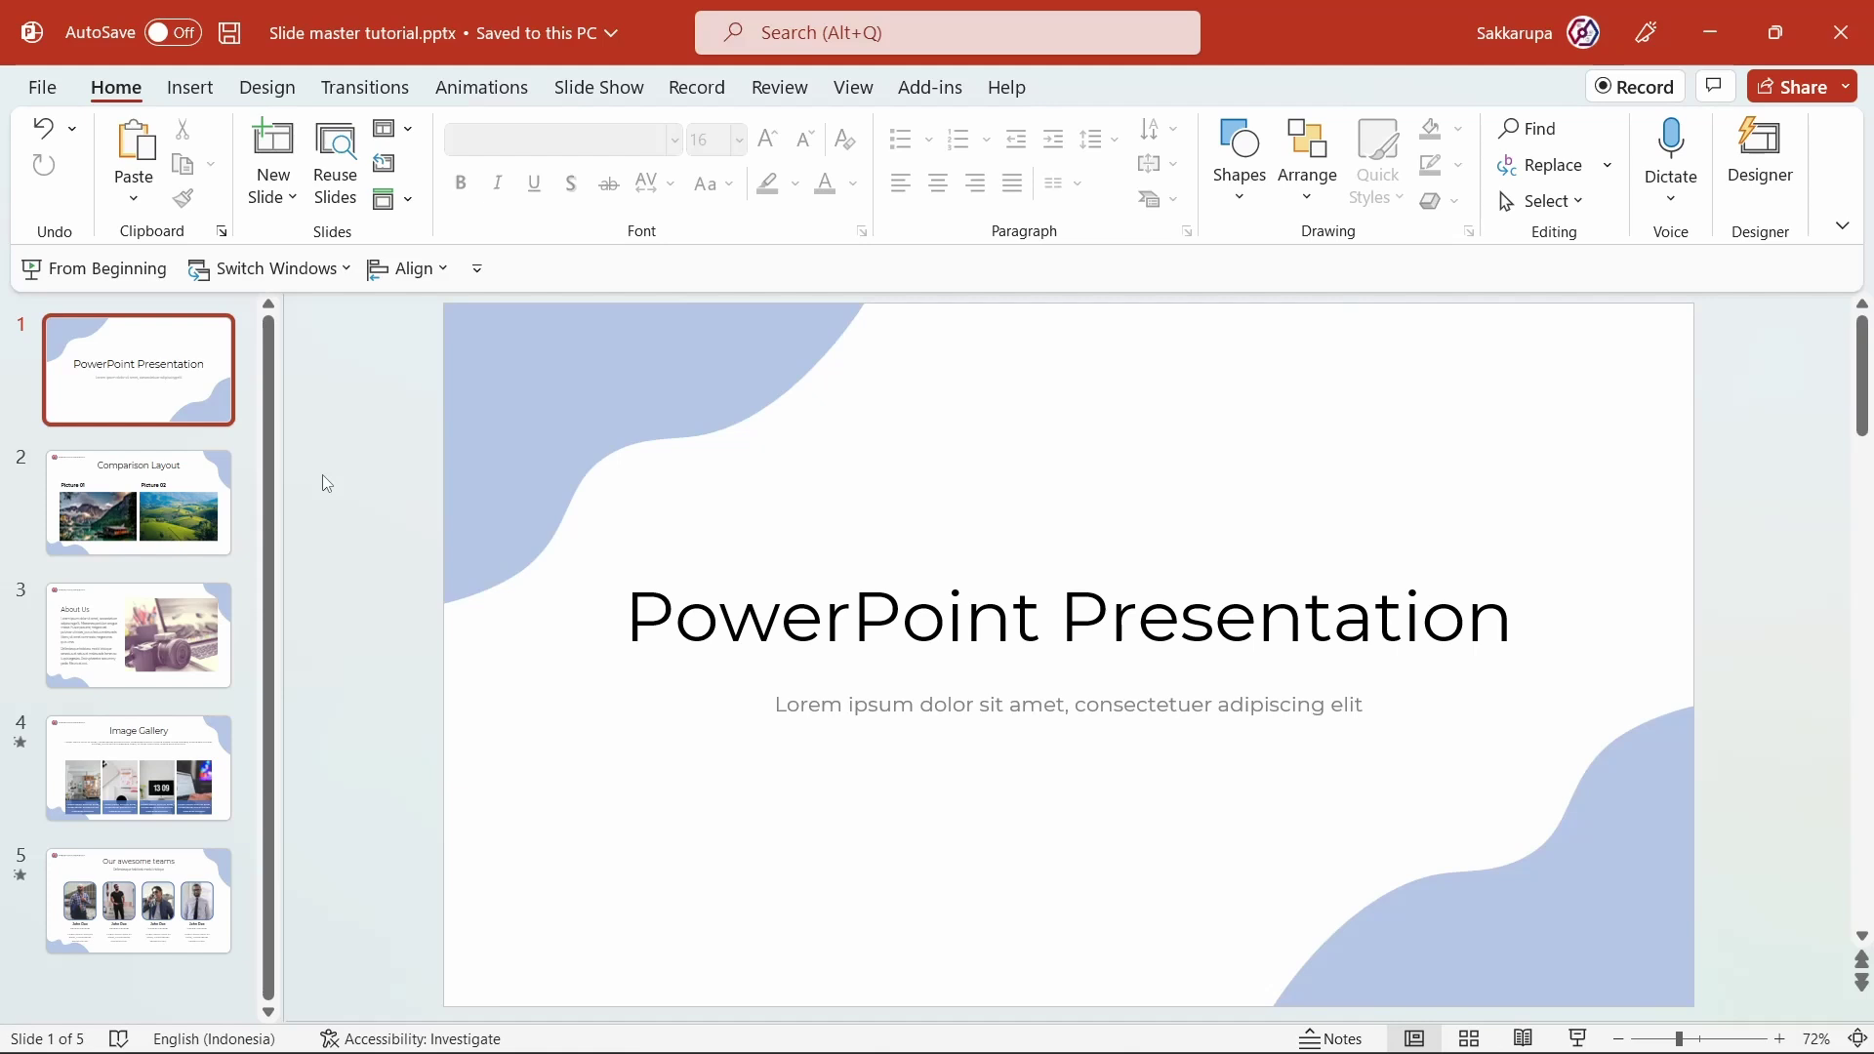
left_click(270, 194)
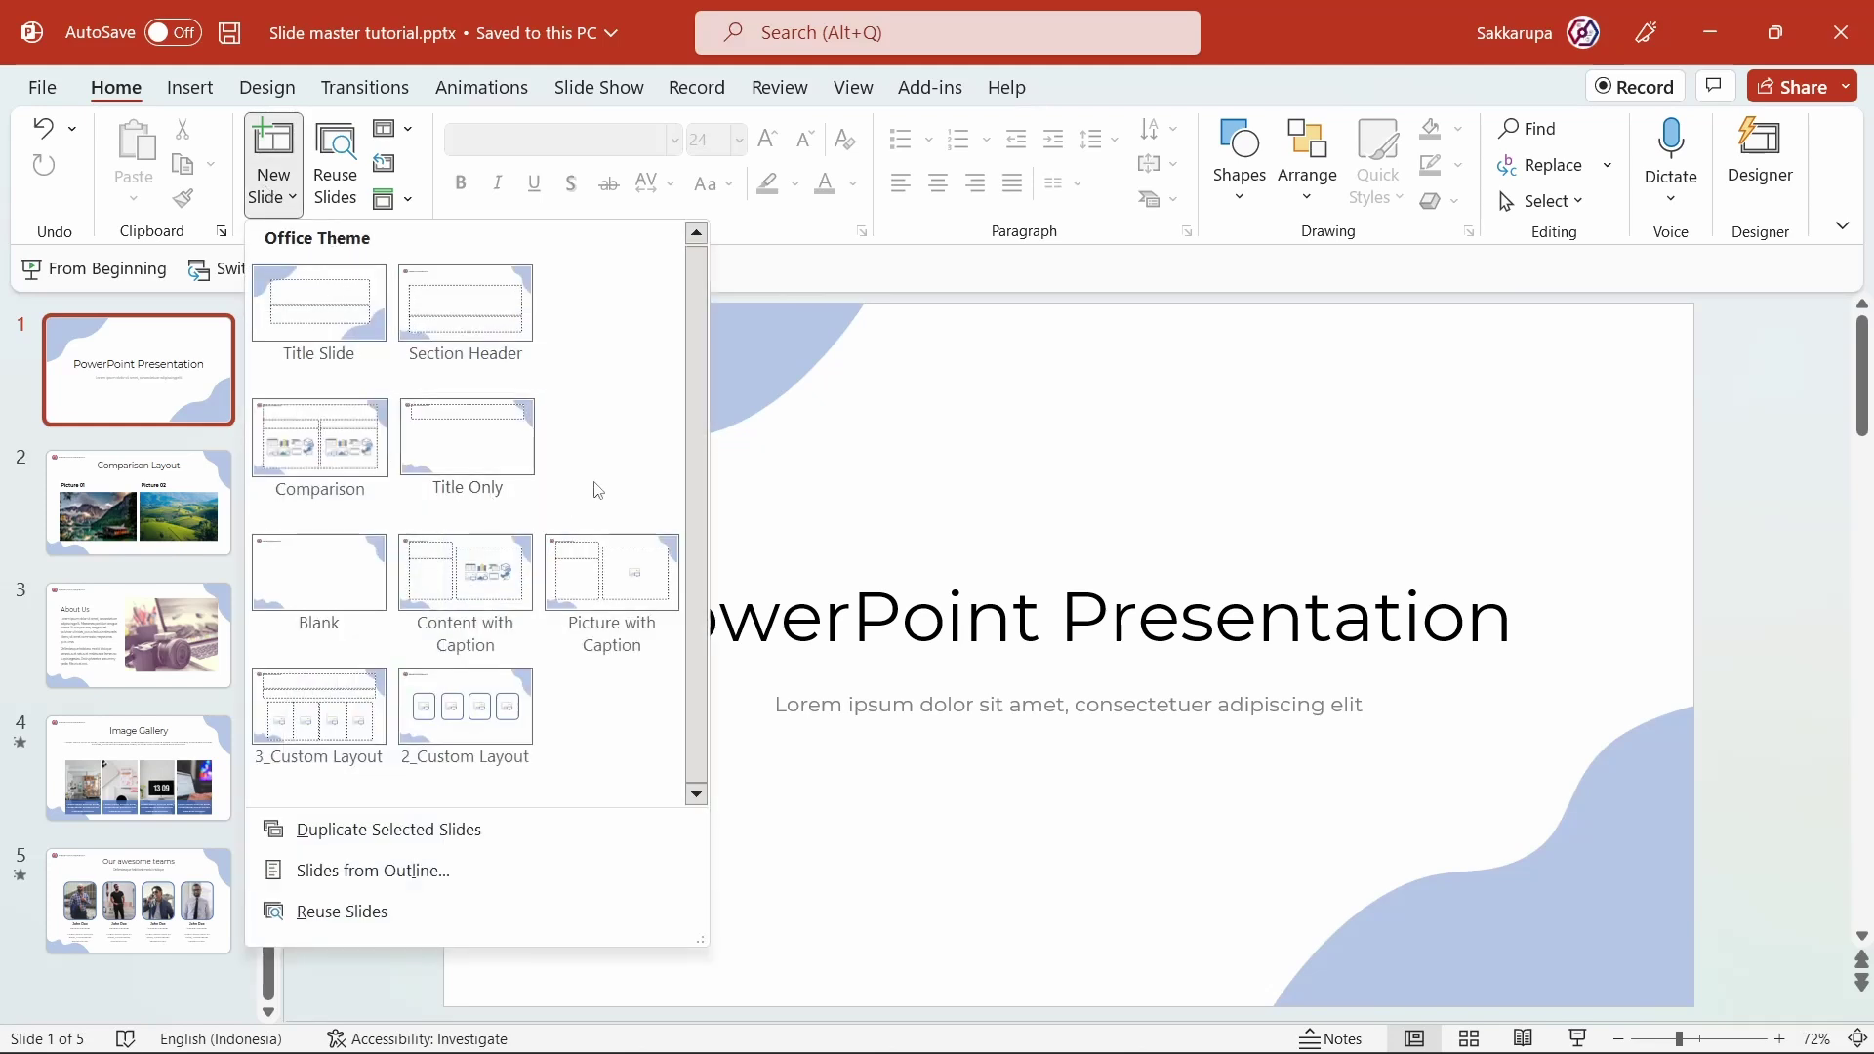
left_click(468, 340)
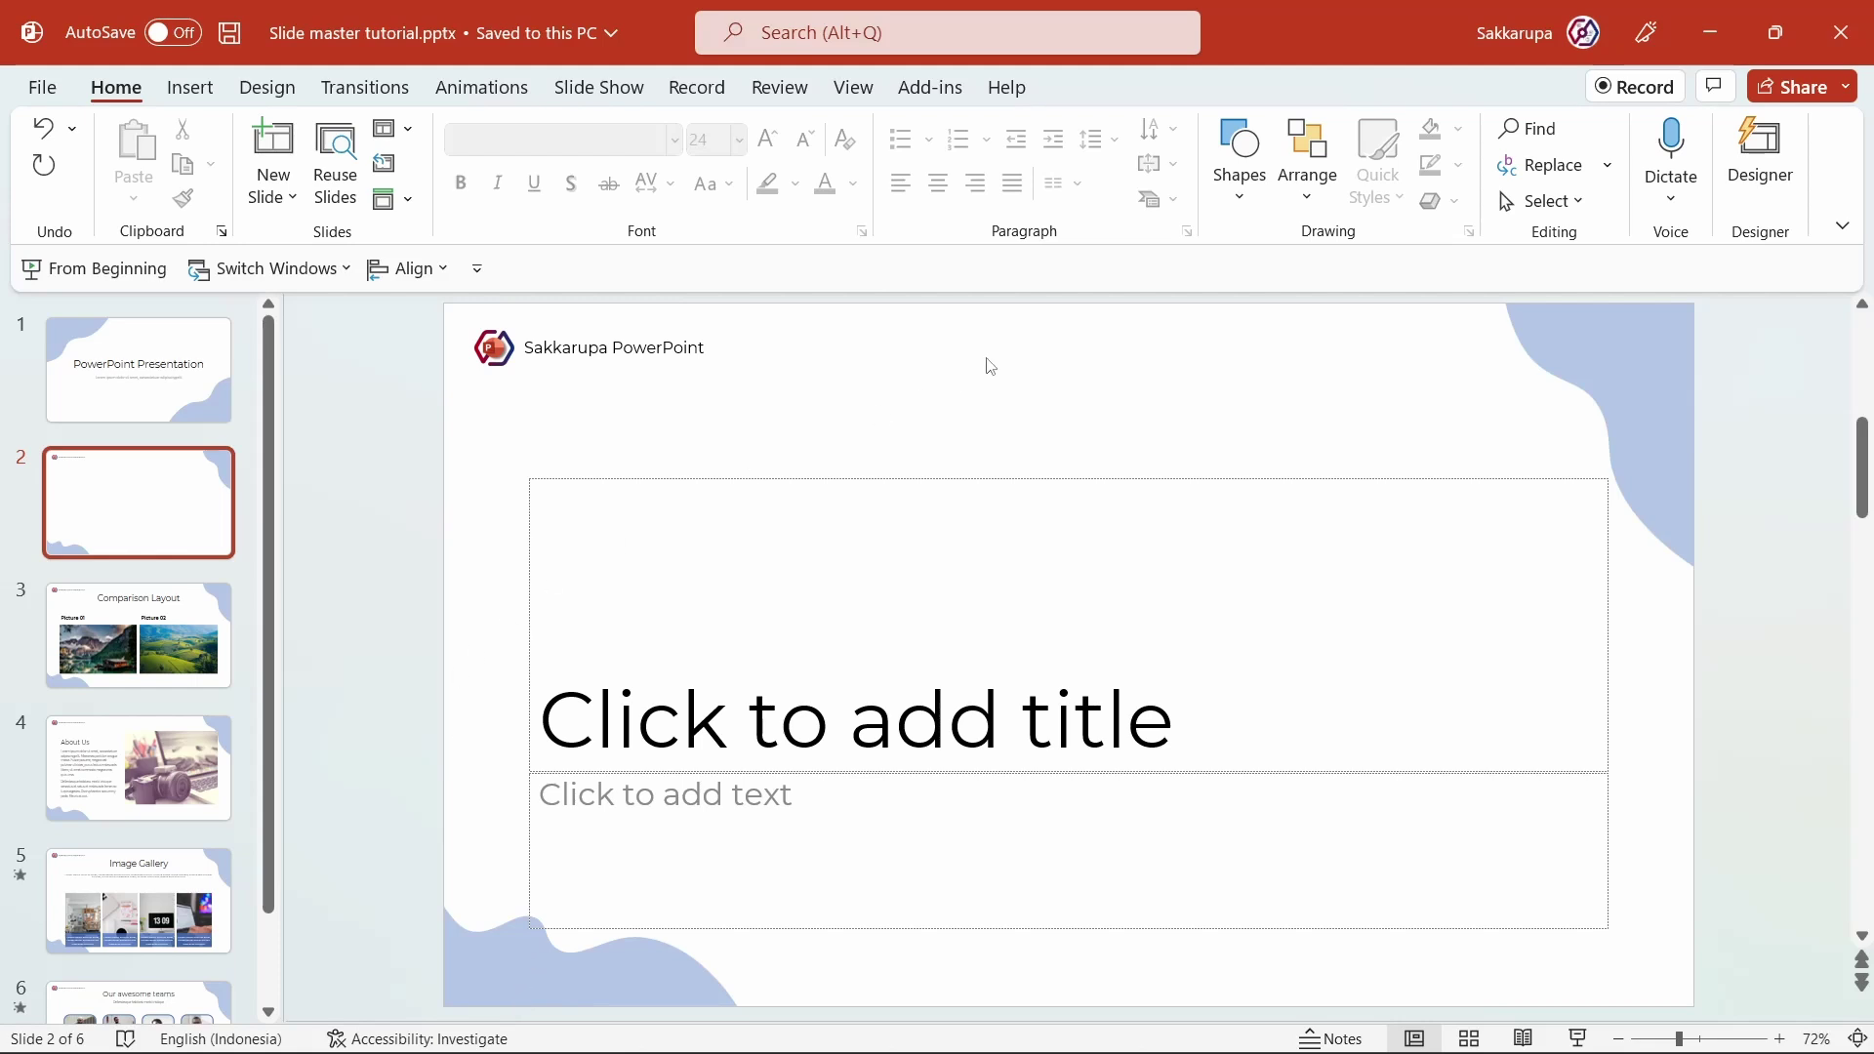
left_click(182, 476)
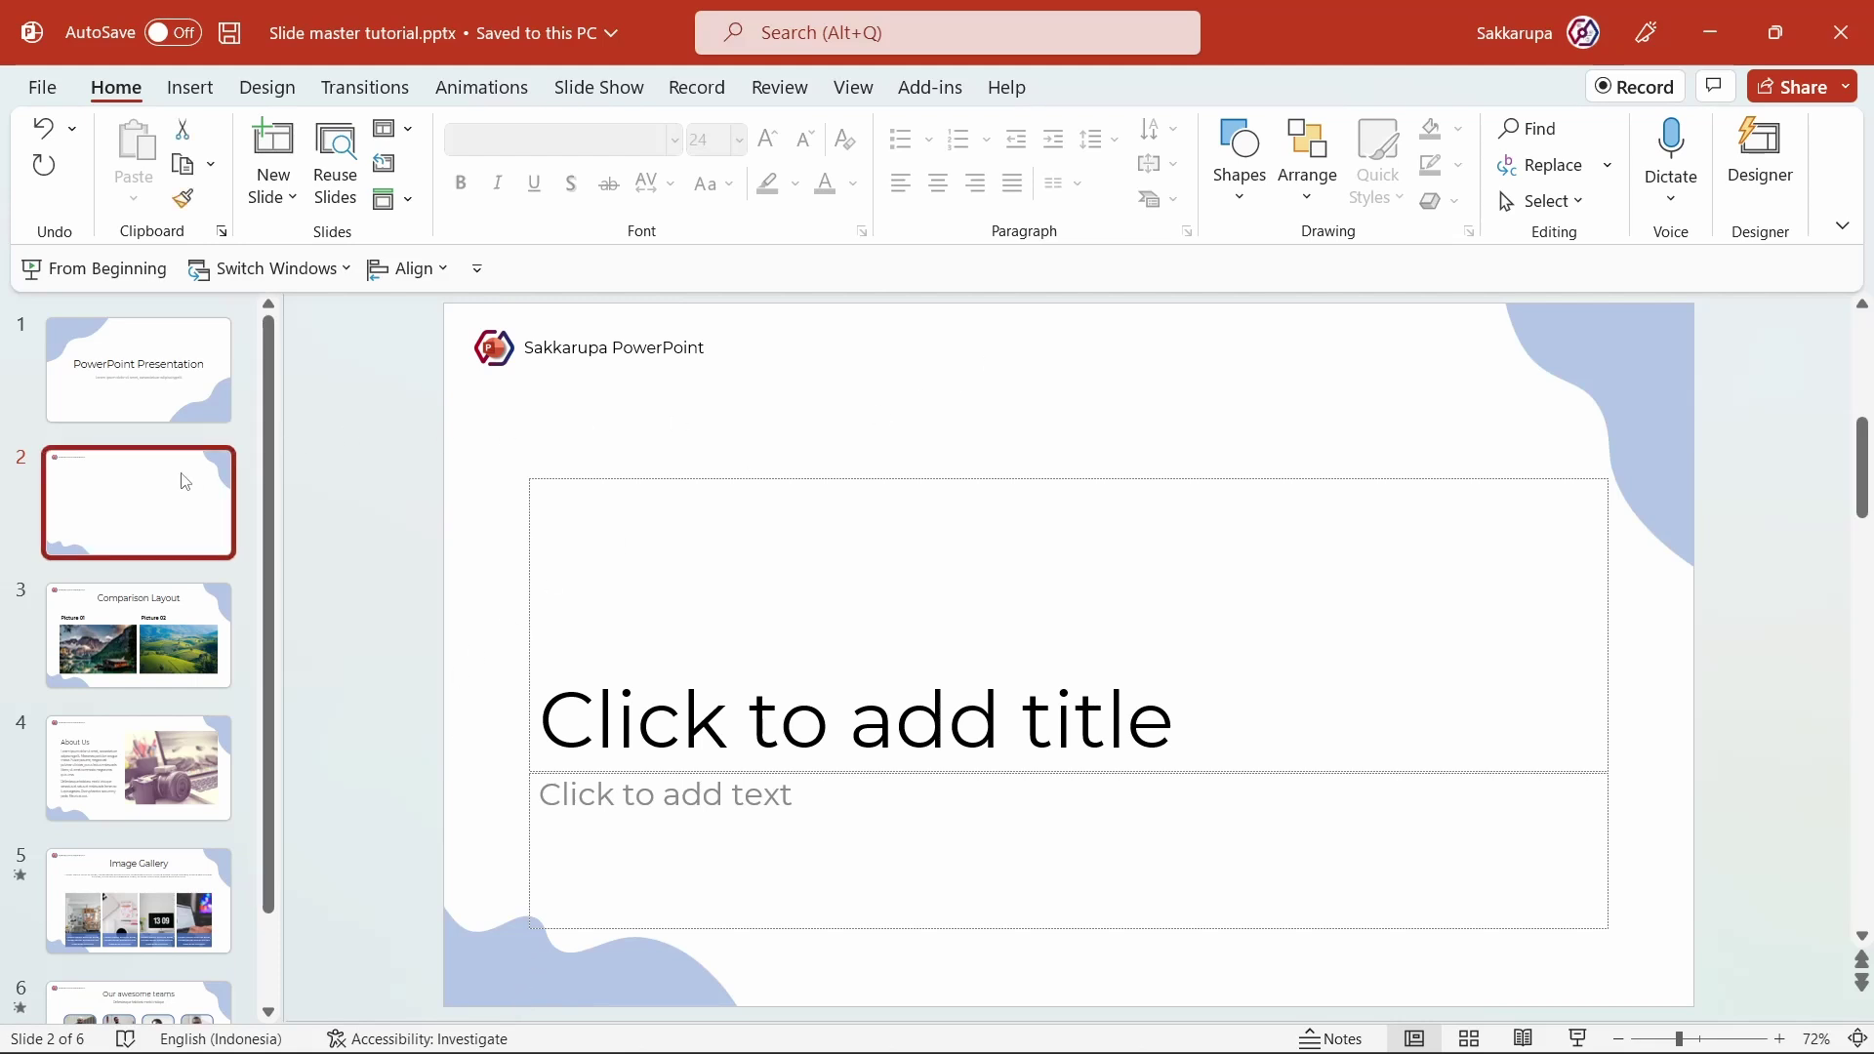
key("Delete")
left_click(195, 369)
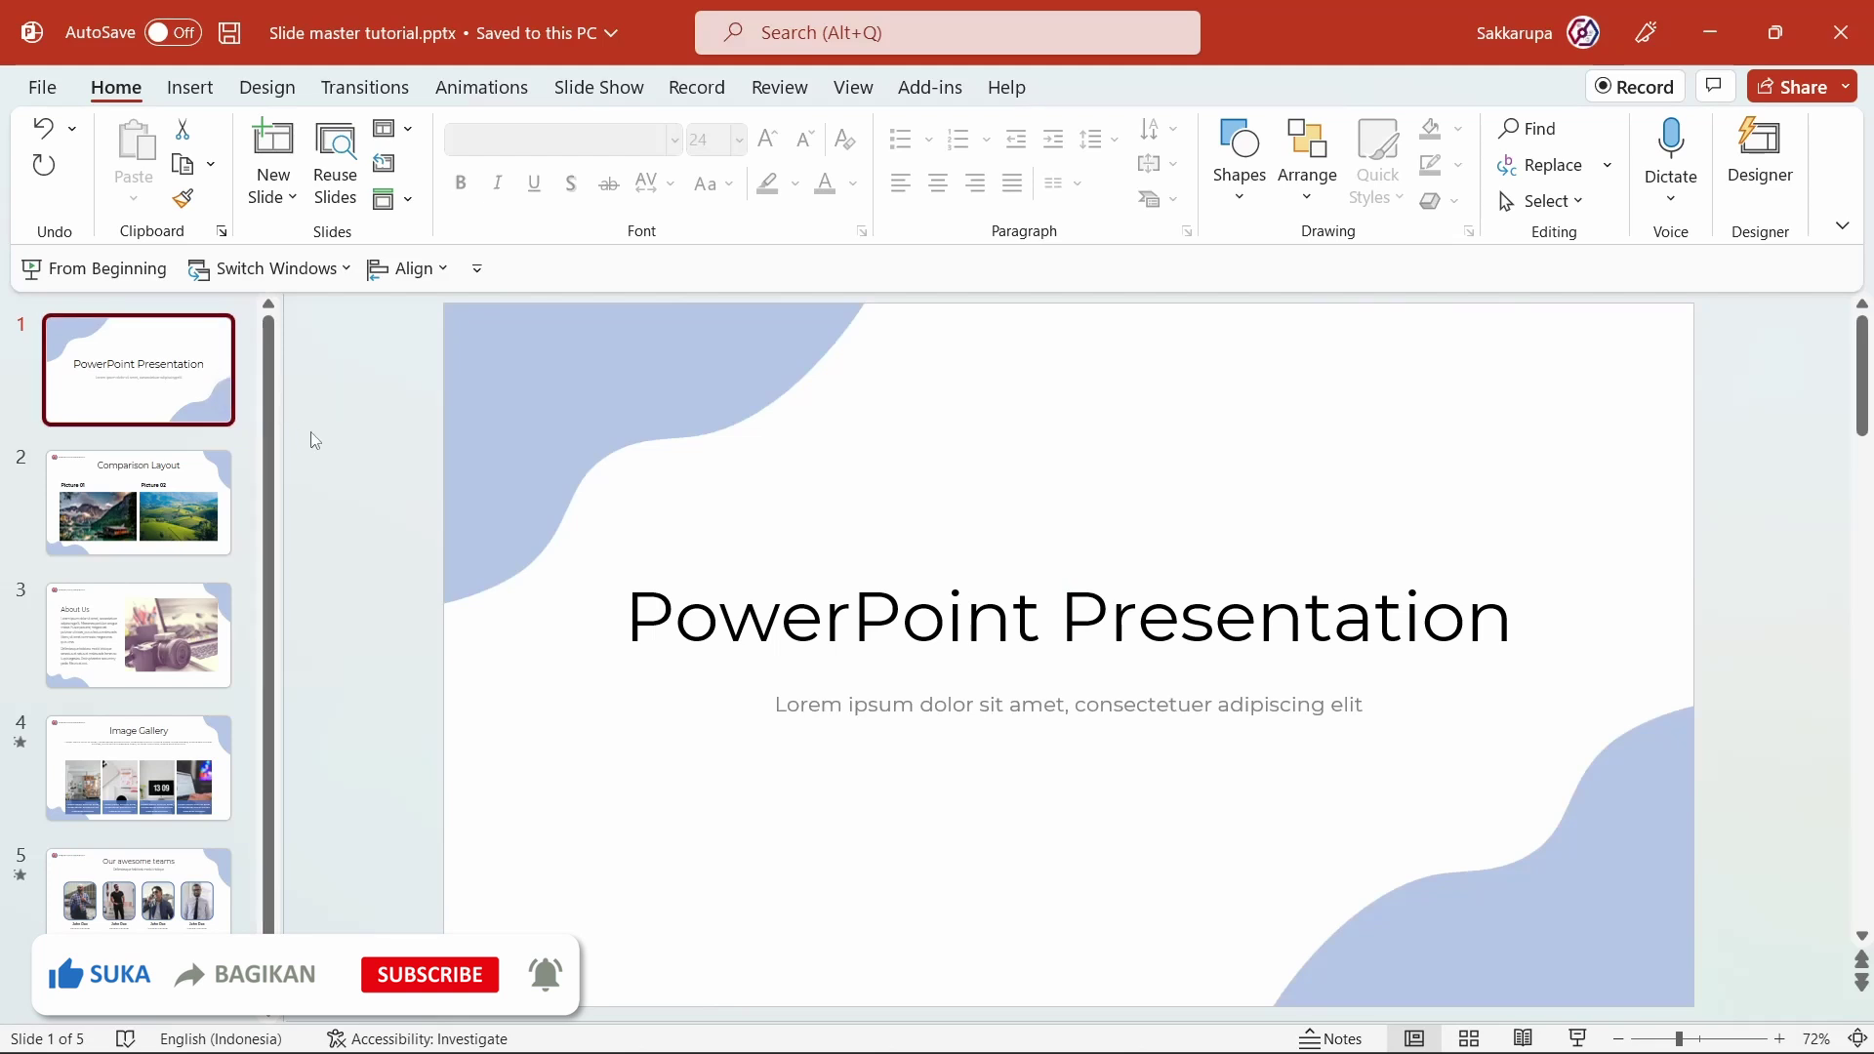
Step: Reopen Slide Master view and inspect the master title placeholder
left_click(1412, 1041, "shift")
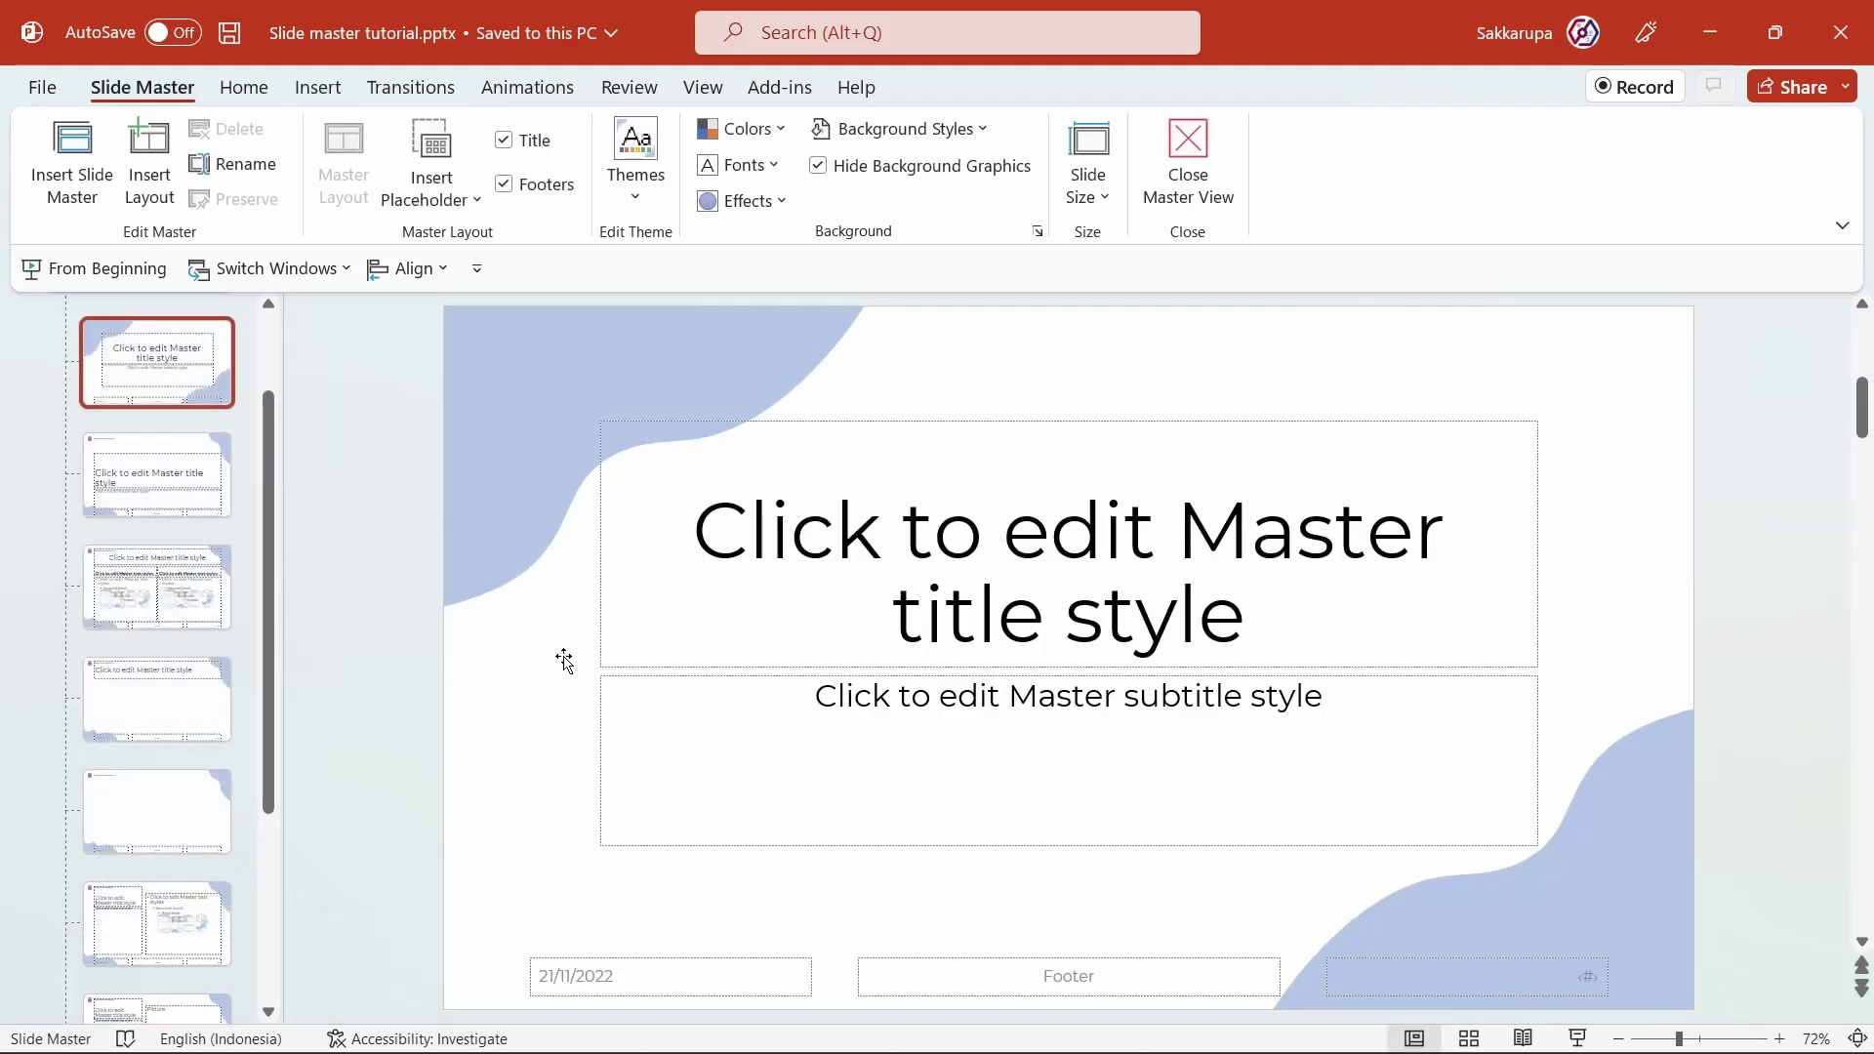
left_click(1267, 504)
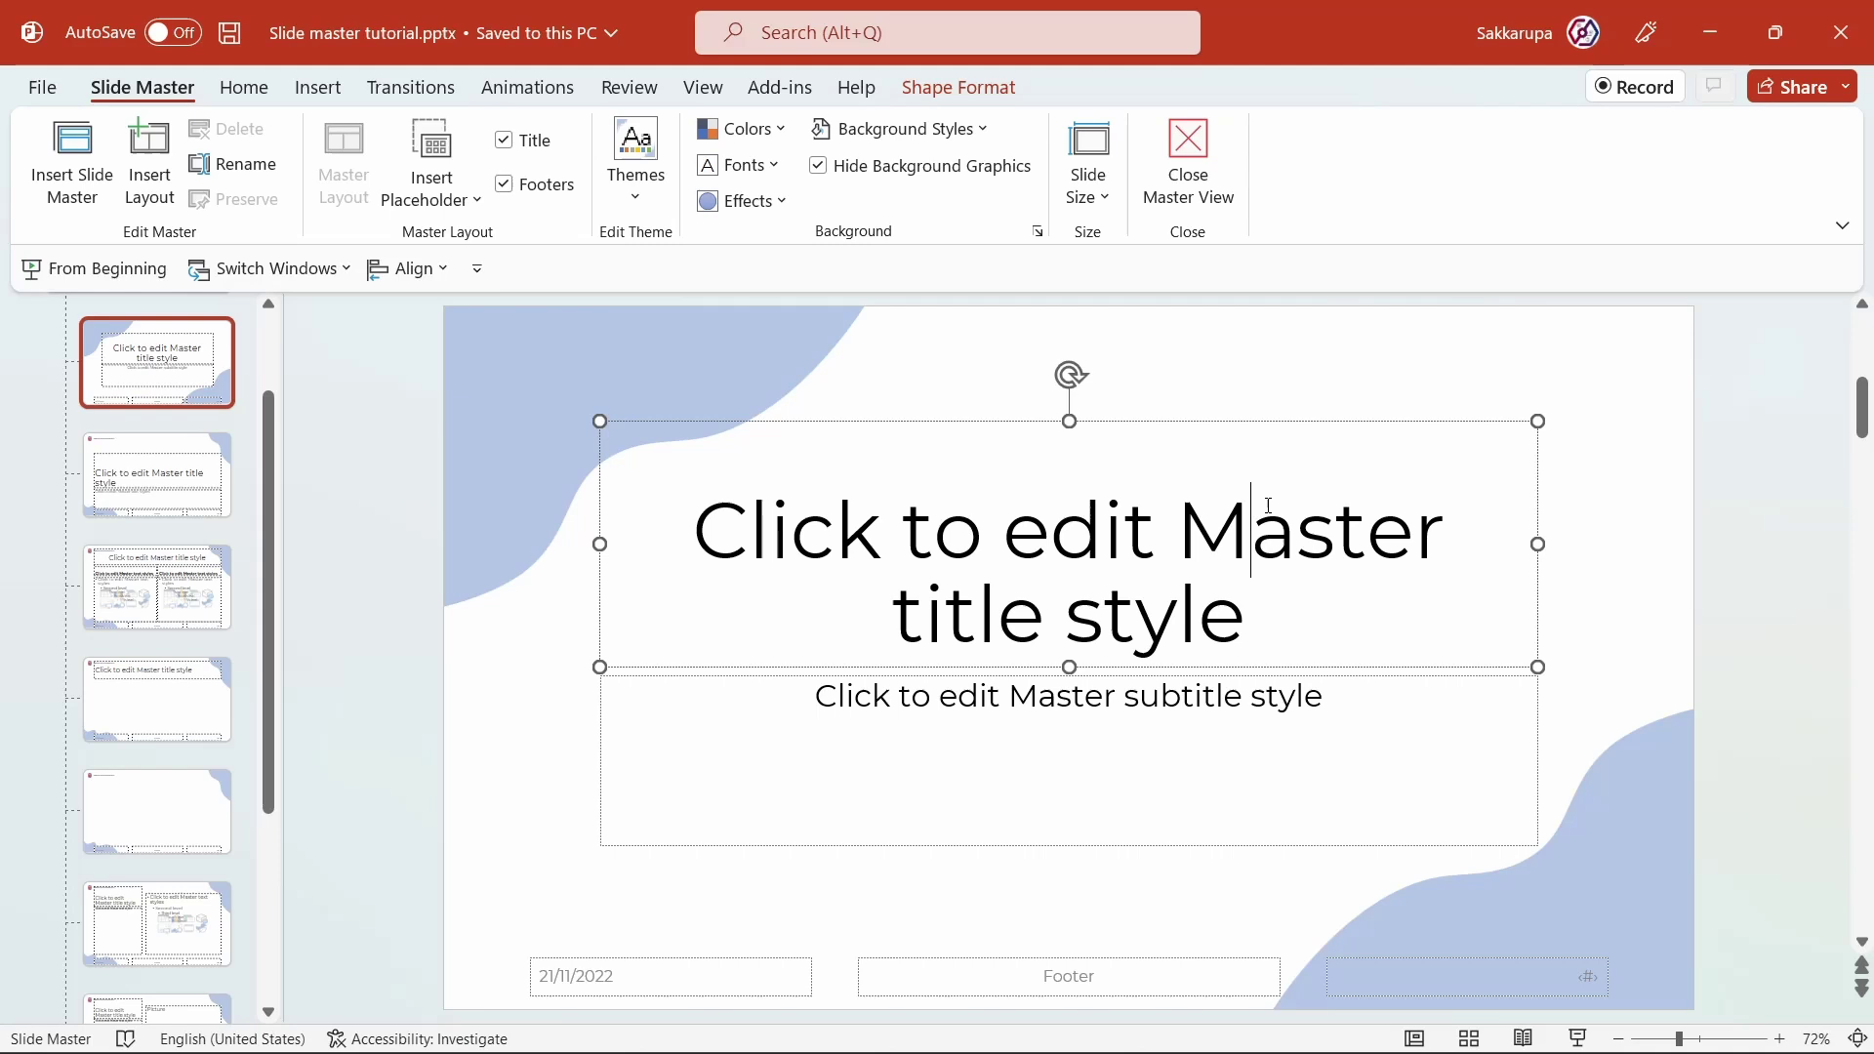
left_click(1204, 394)
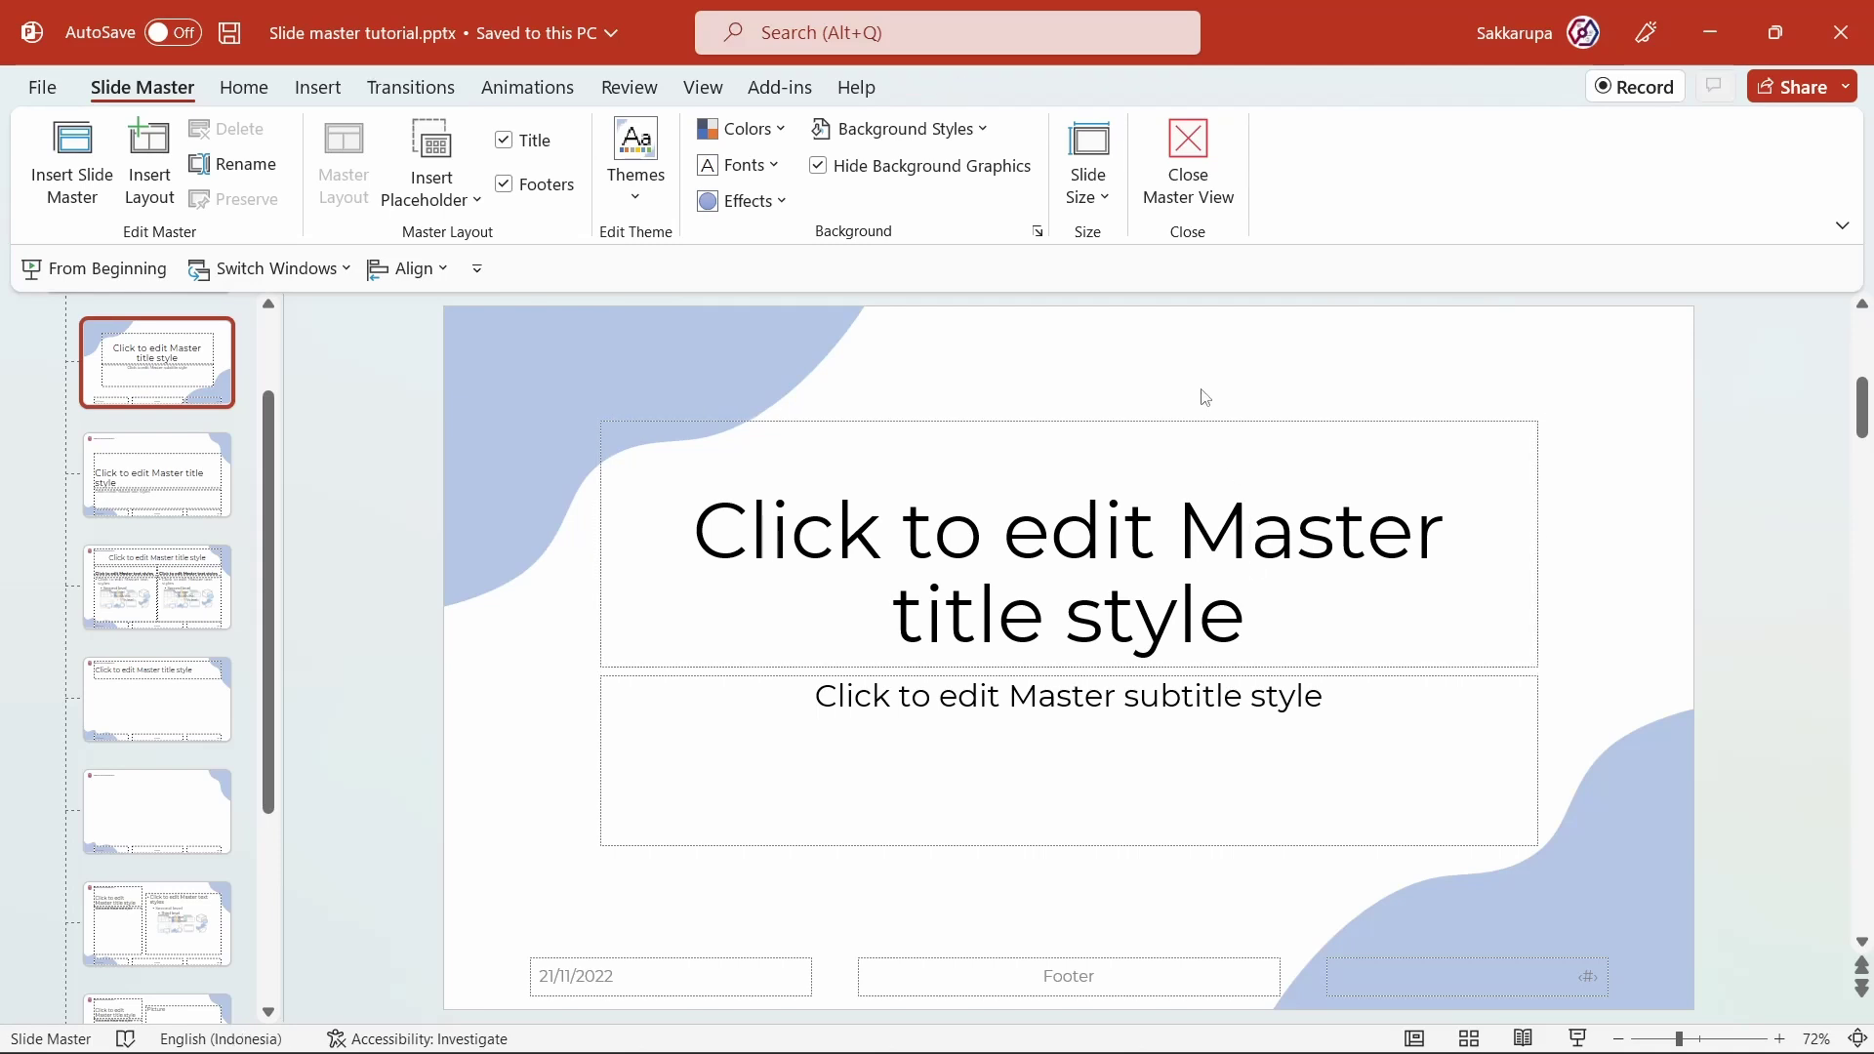
Step: Save a Montserrat heading and body font set as Custom 4, then apply the Custom 2 font set
left_click(778, 163)
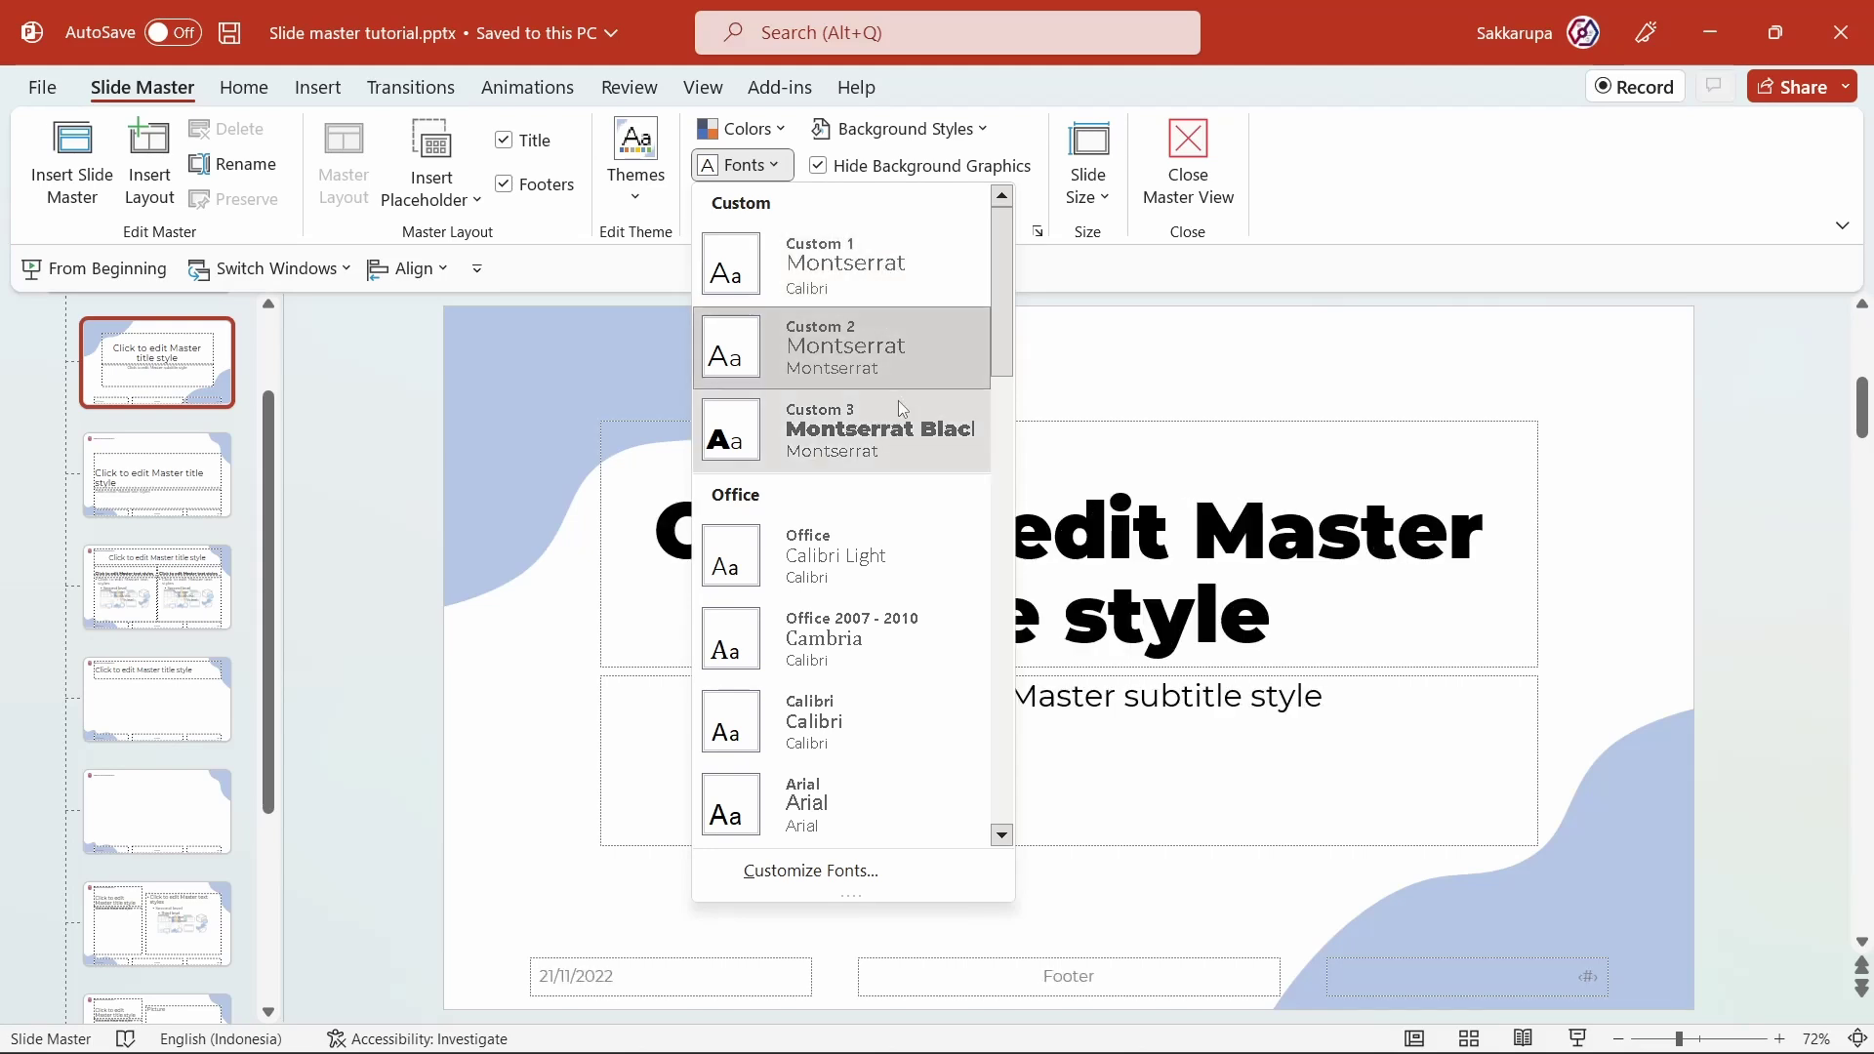
left_click(906, 871)
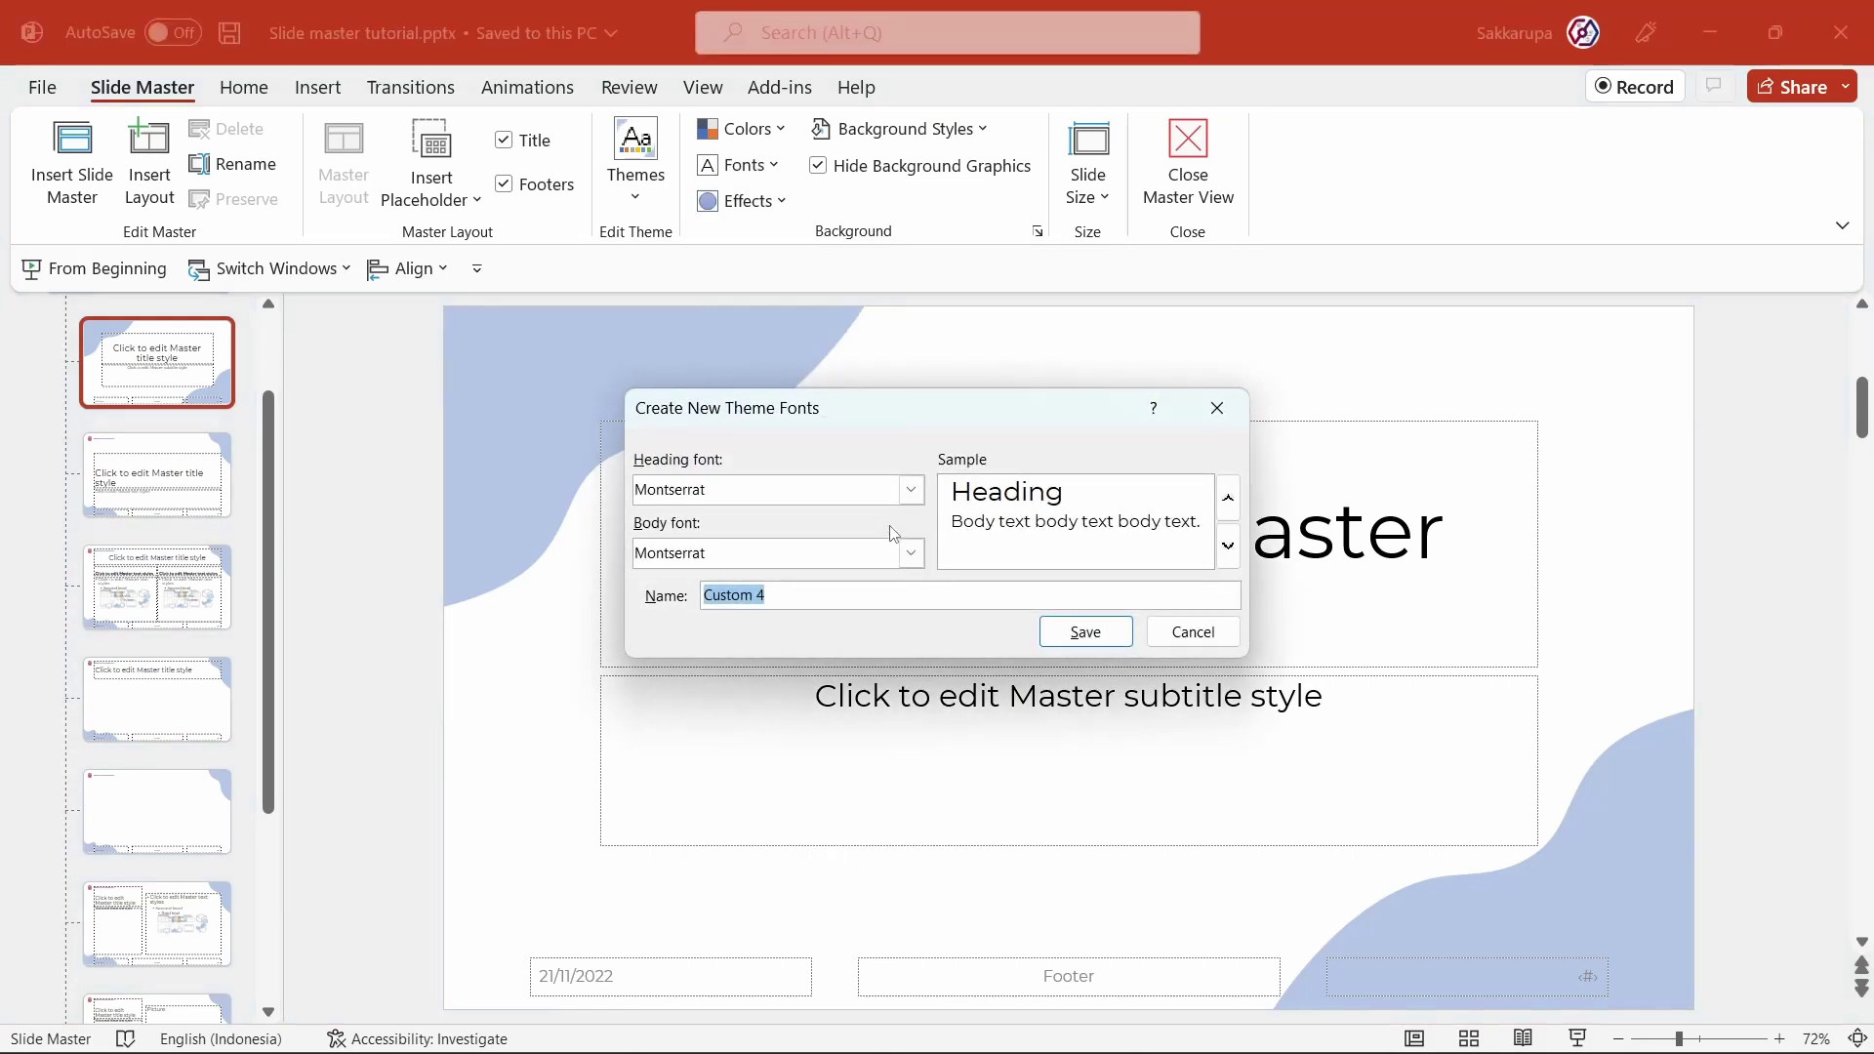
left_click(910, 491)
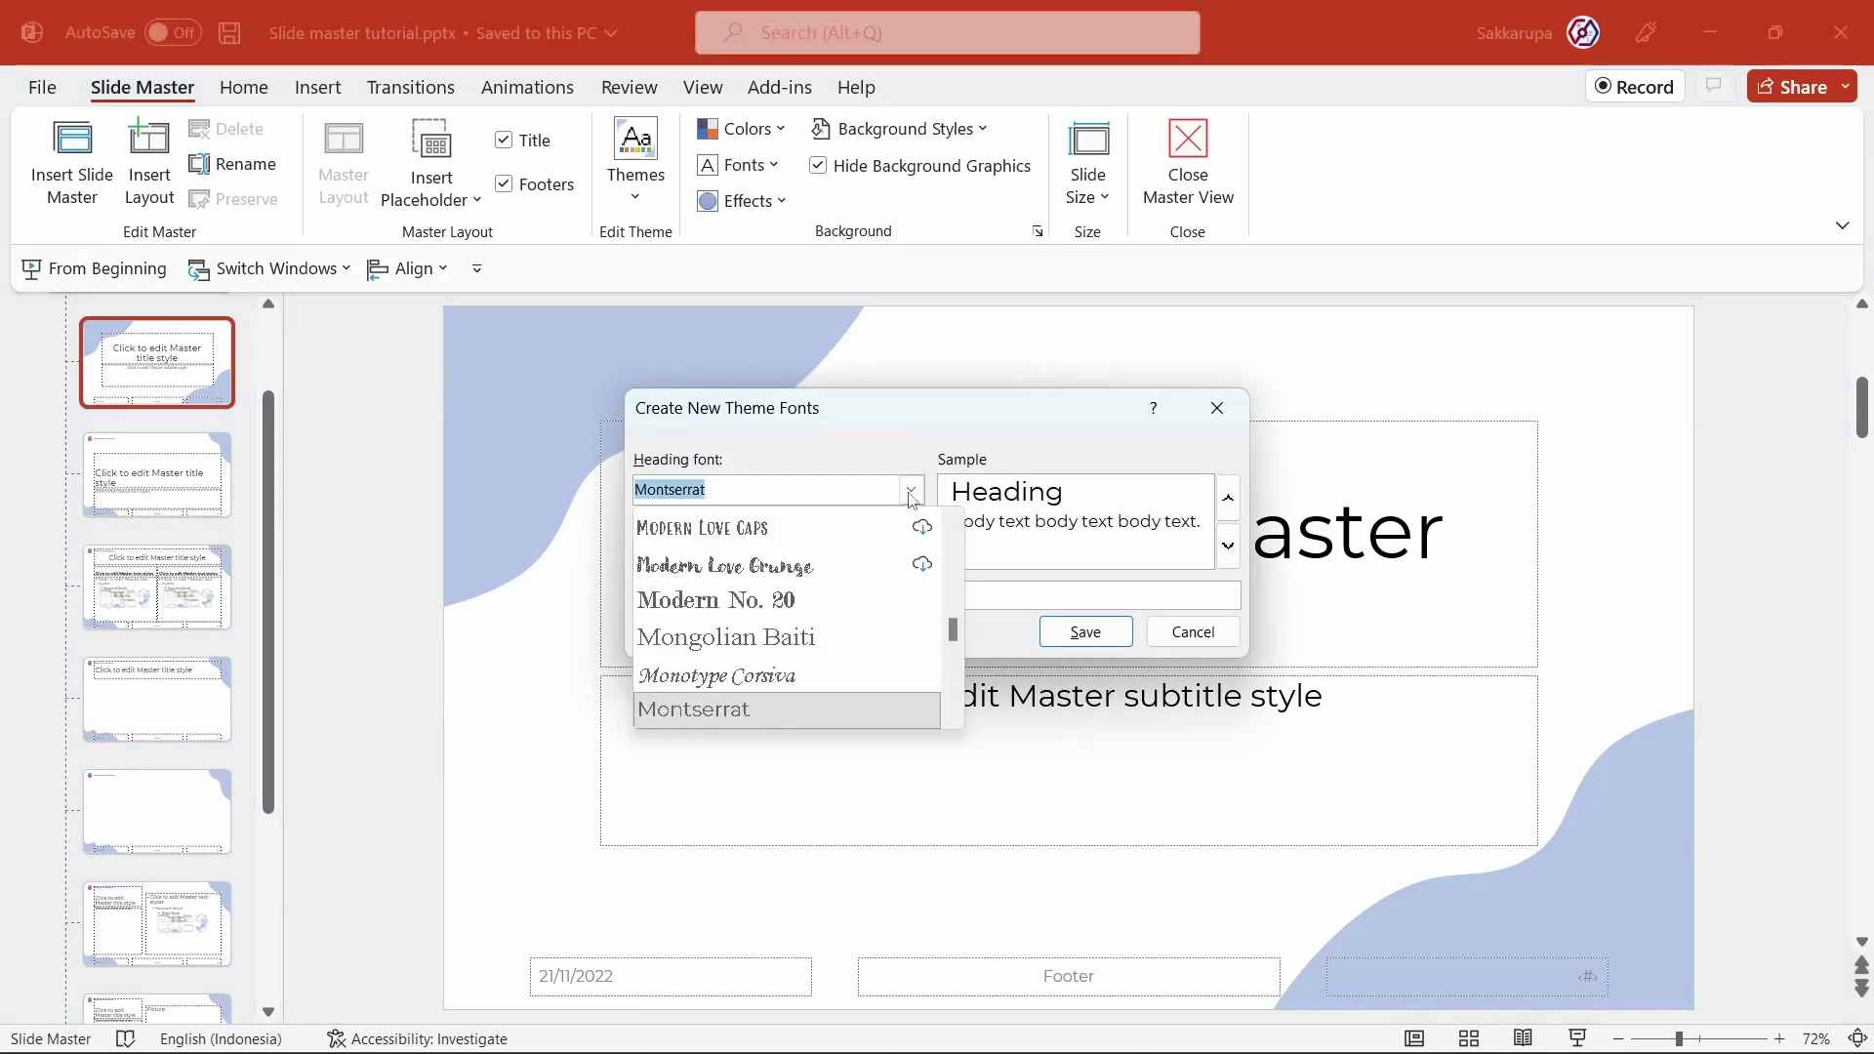
left_click(910, 491)
left_click(911, 554)
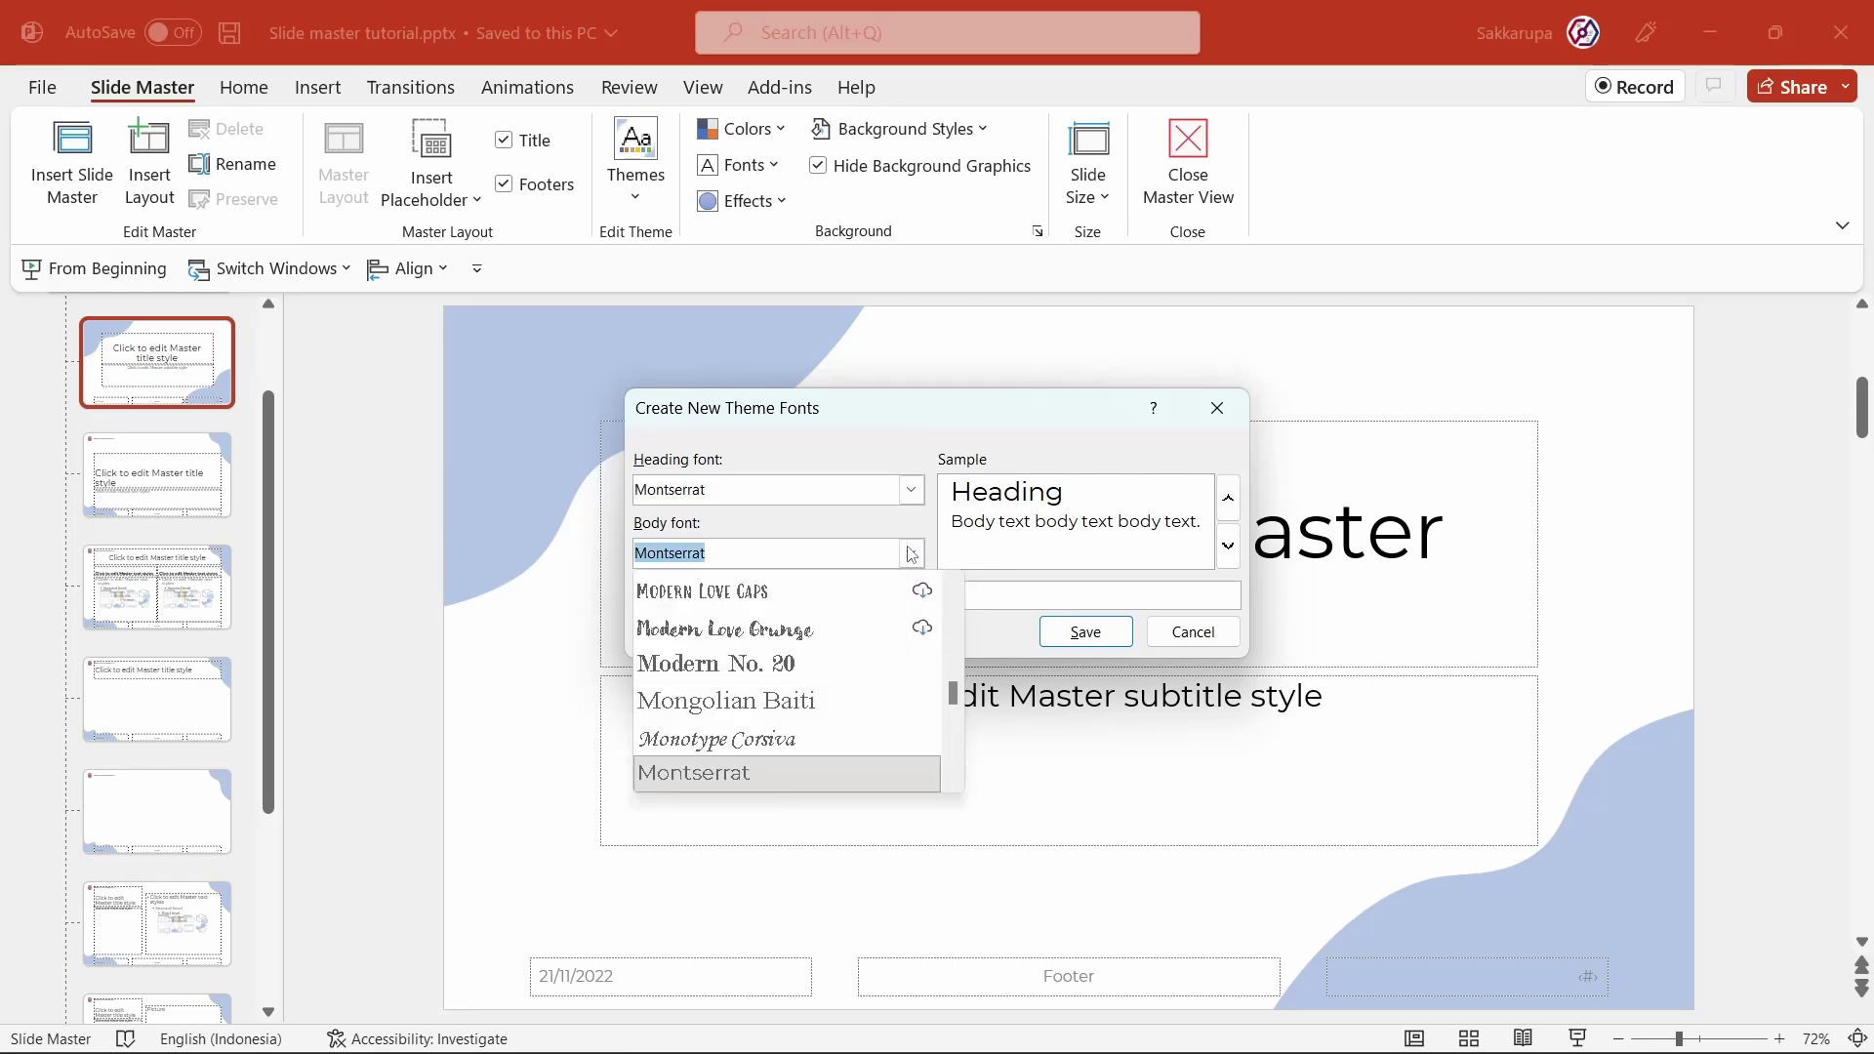
left_click(910, 553)
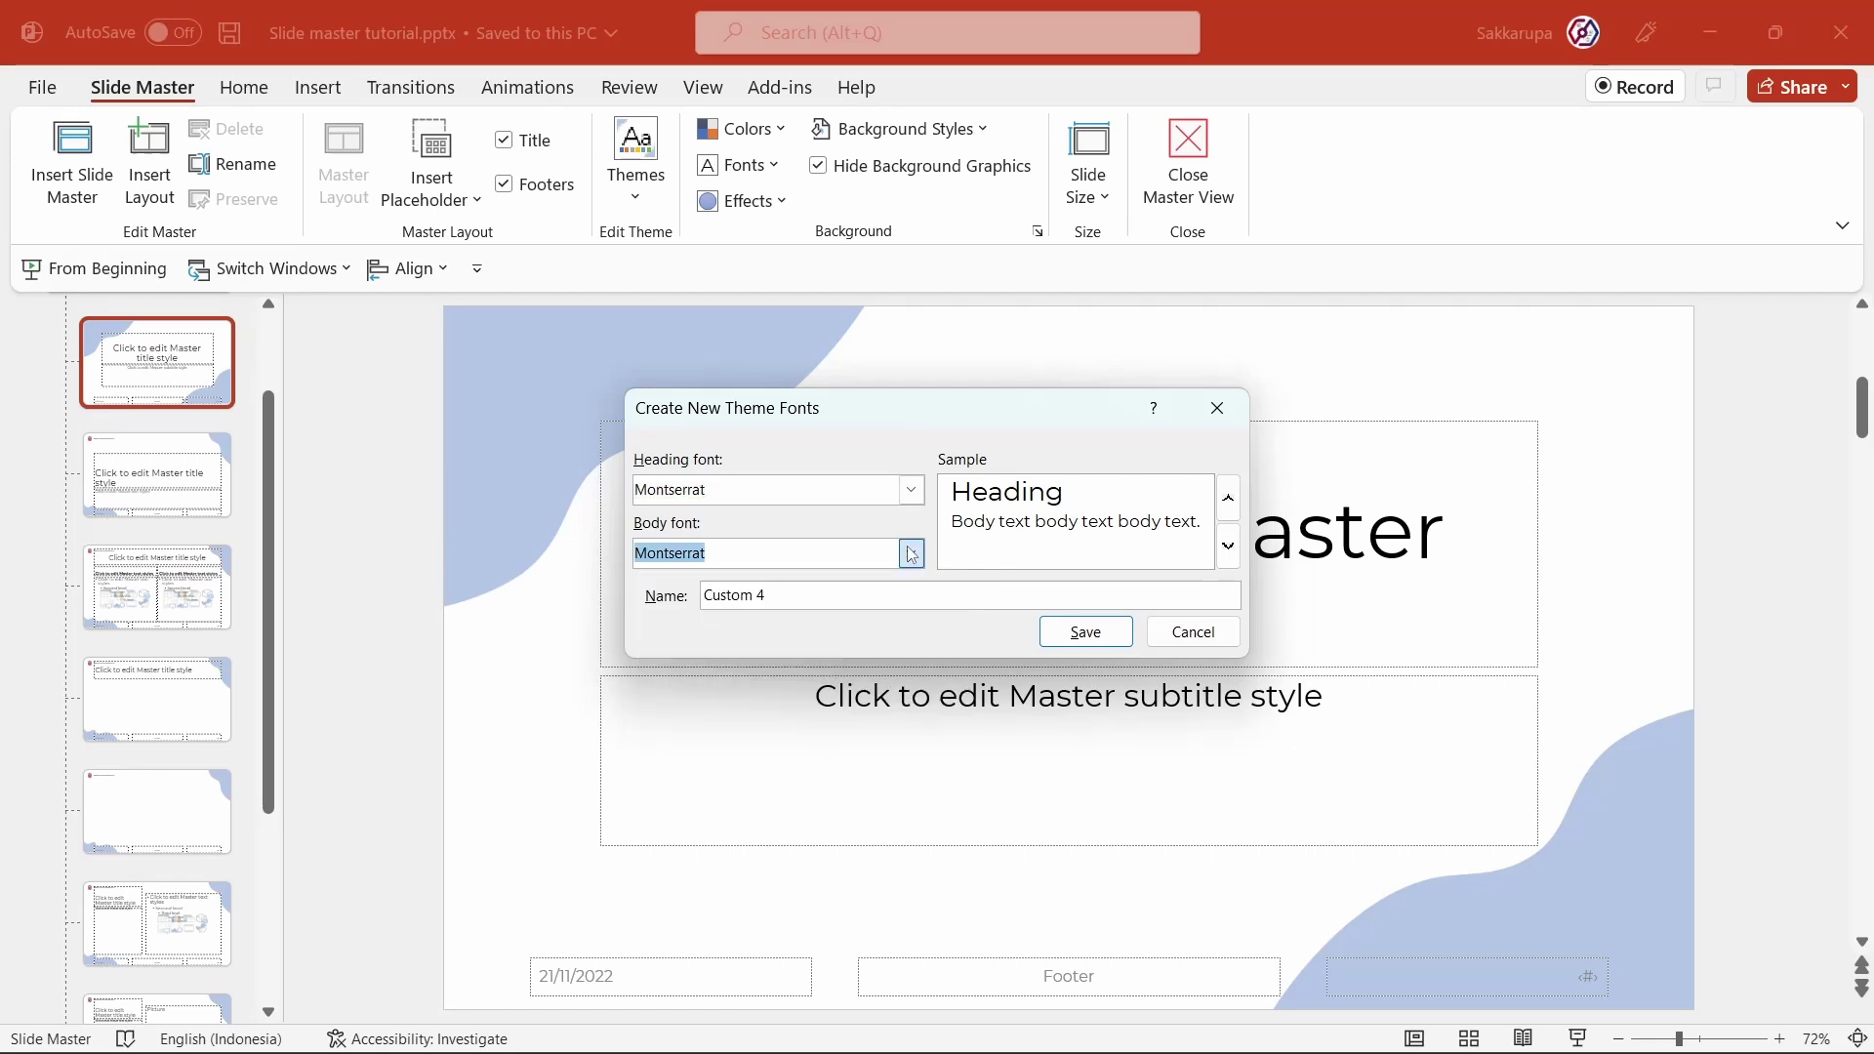
left_click(1125, 639)
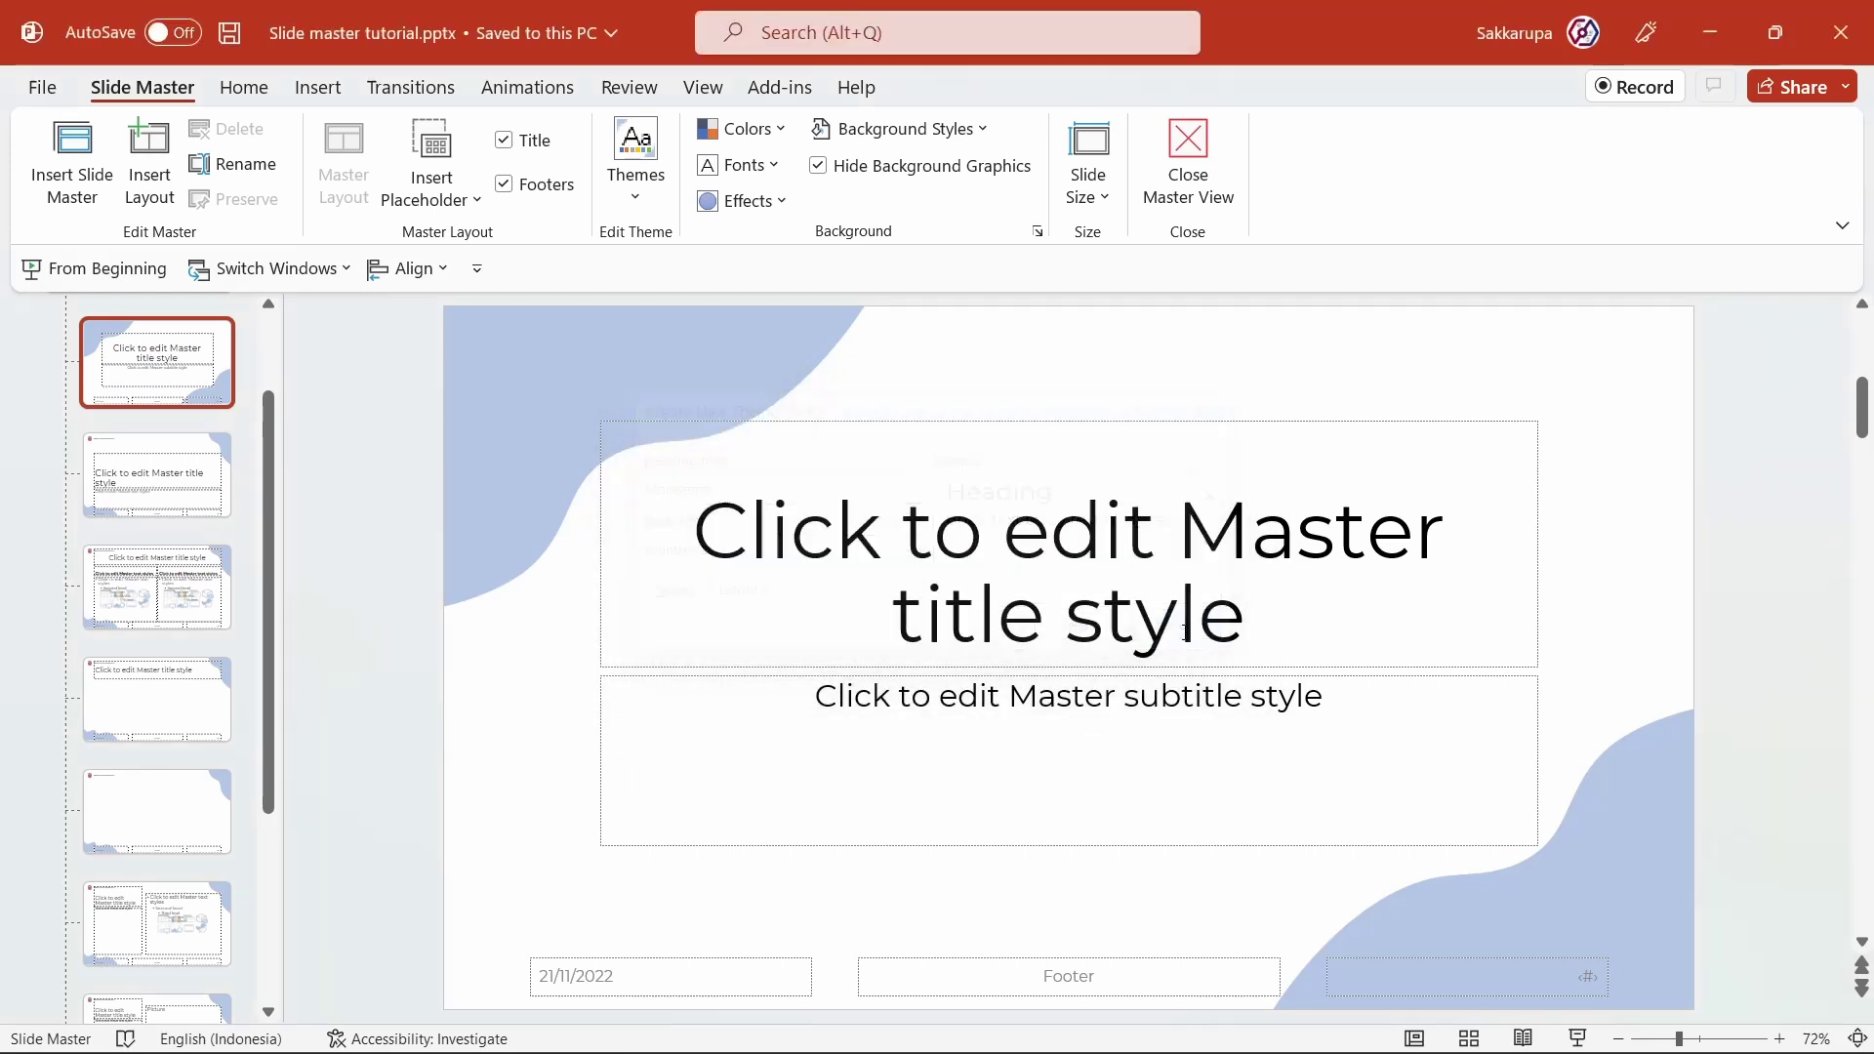
left_click(763, 178)
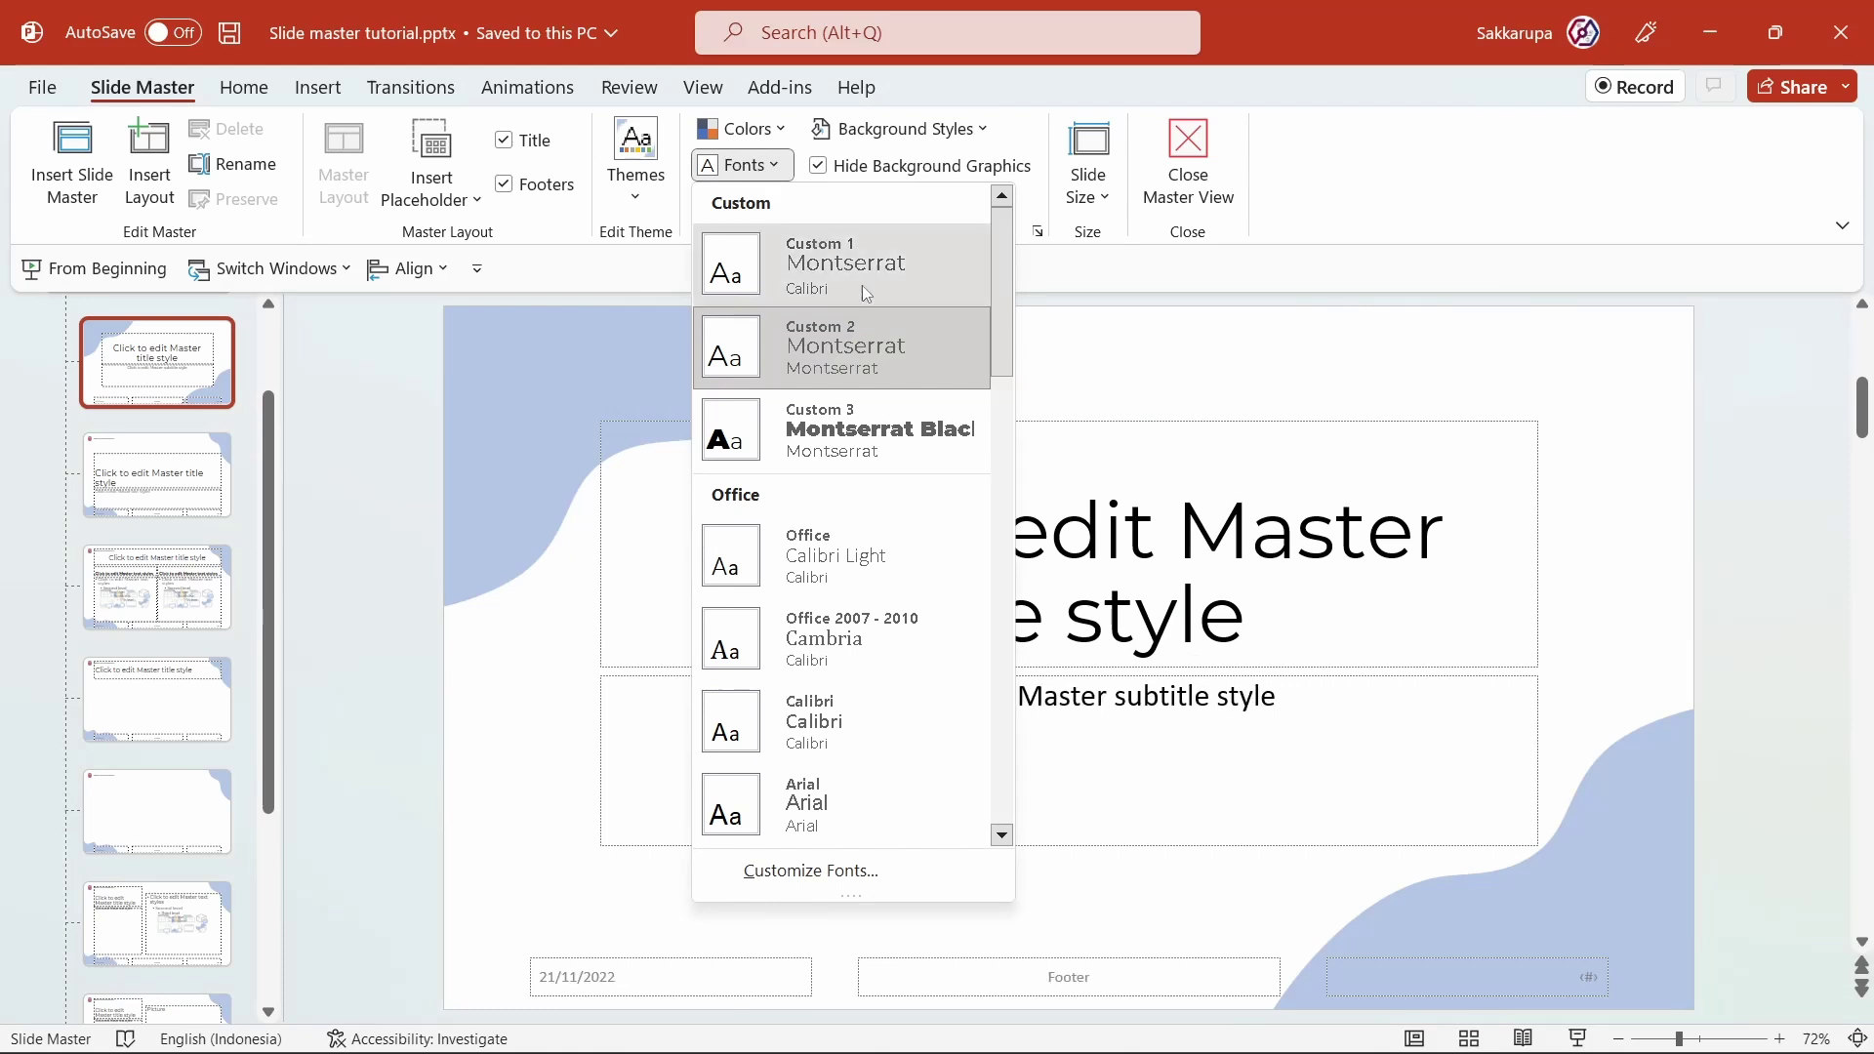
left_click(940, 367)
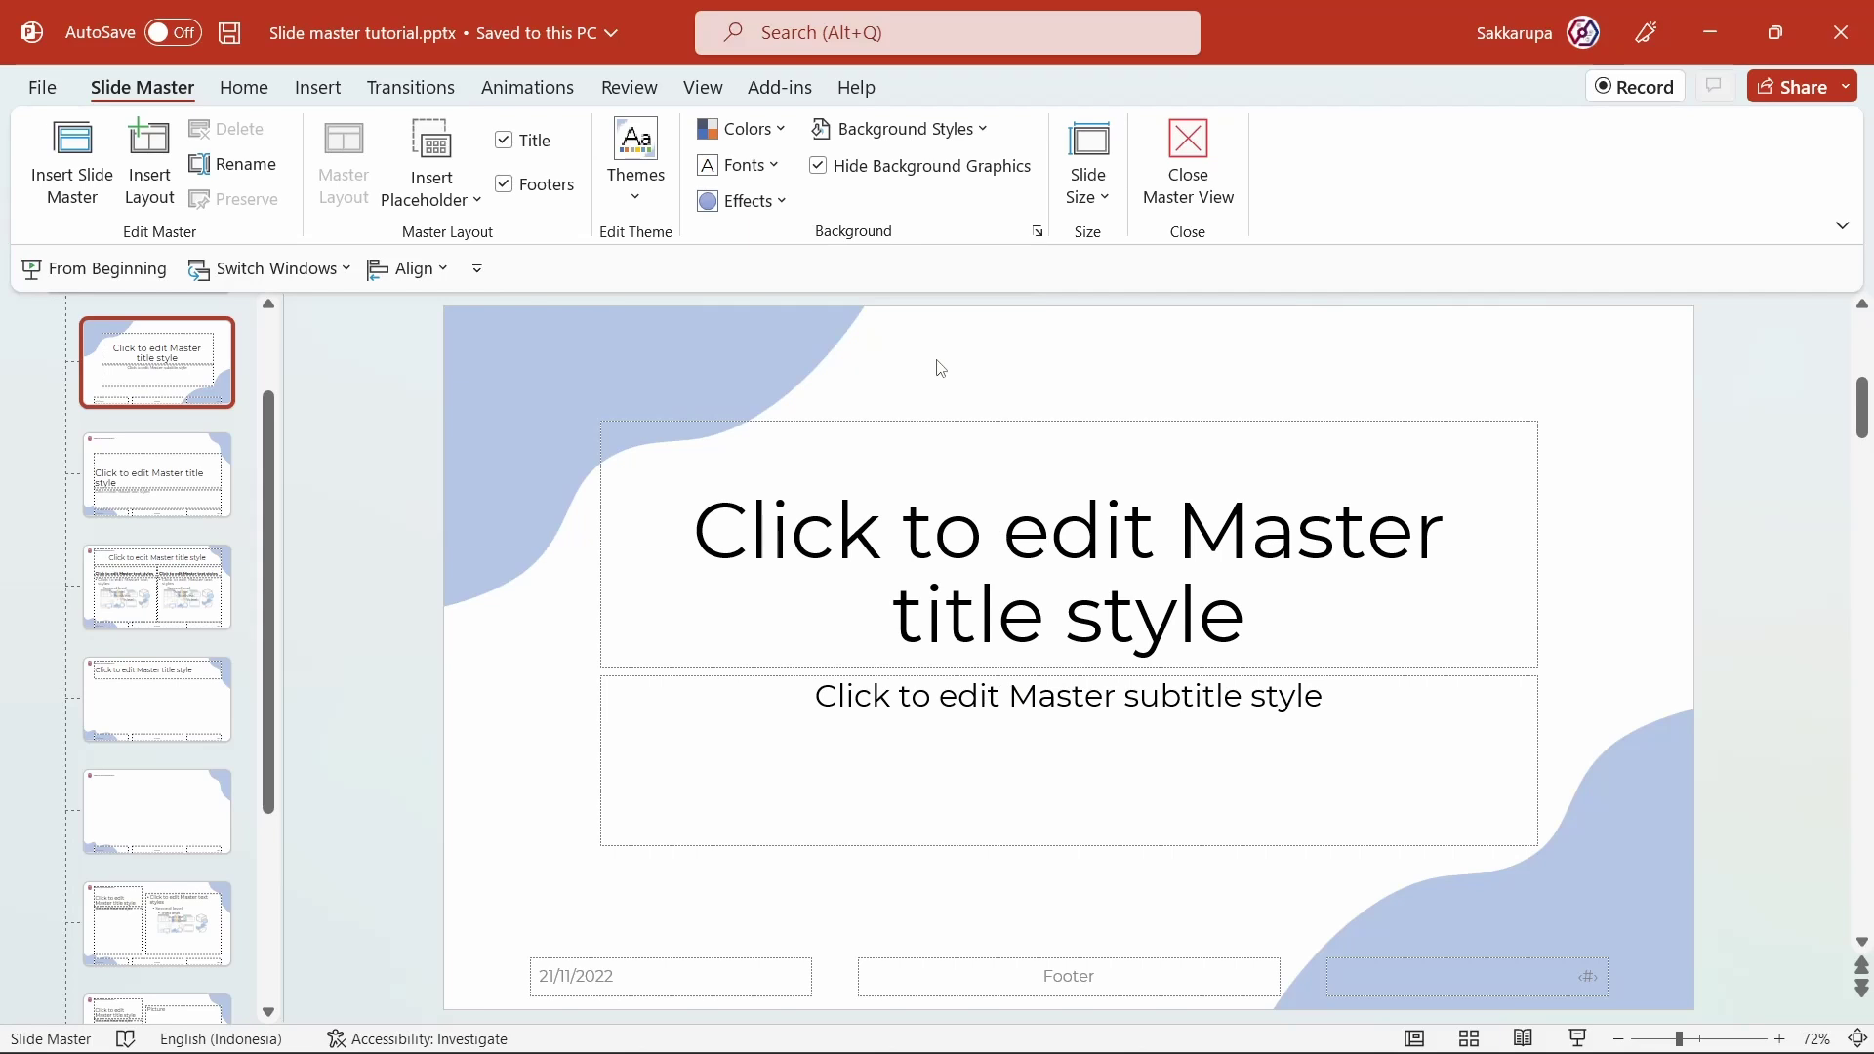
Step: Choose Blue II from the slide master's Colors list, turning the corner blobs light cyan
left_click(741, 129)
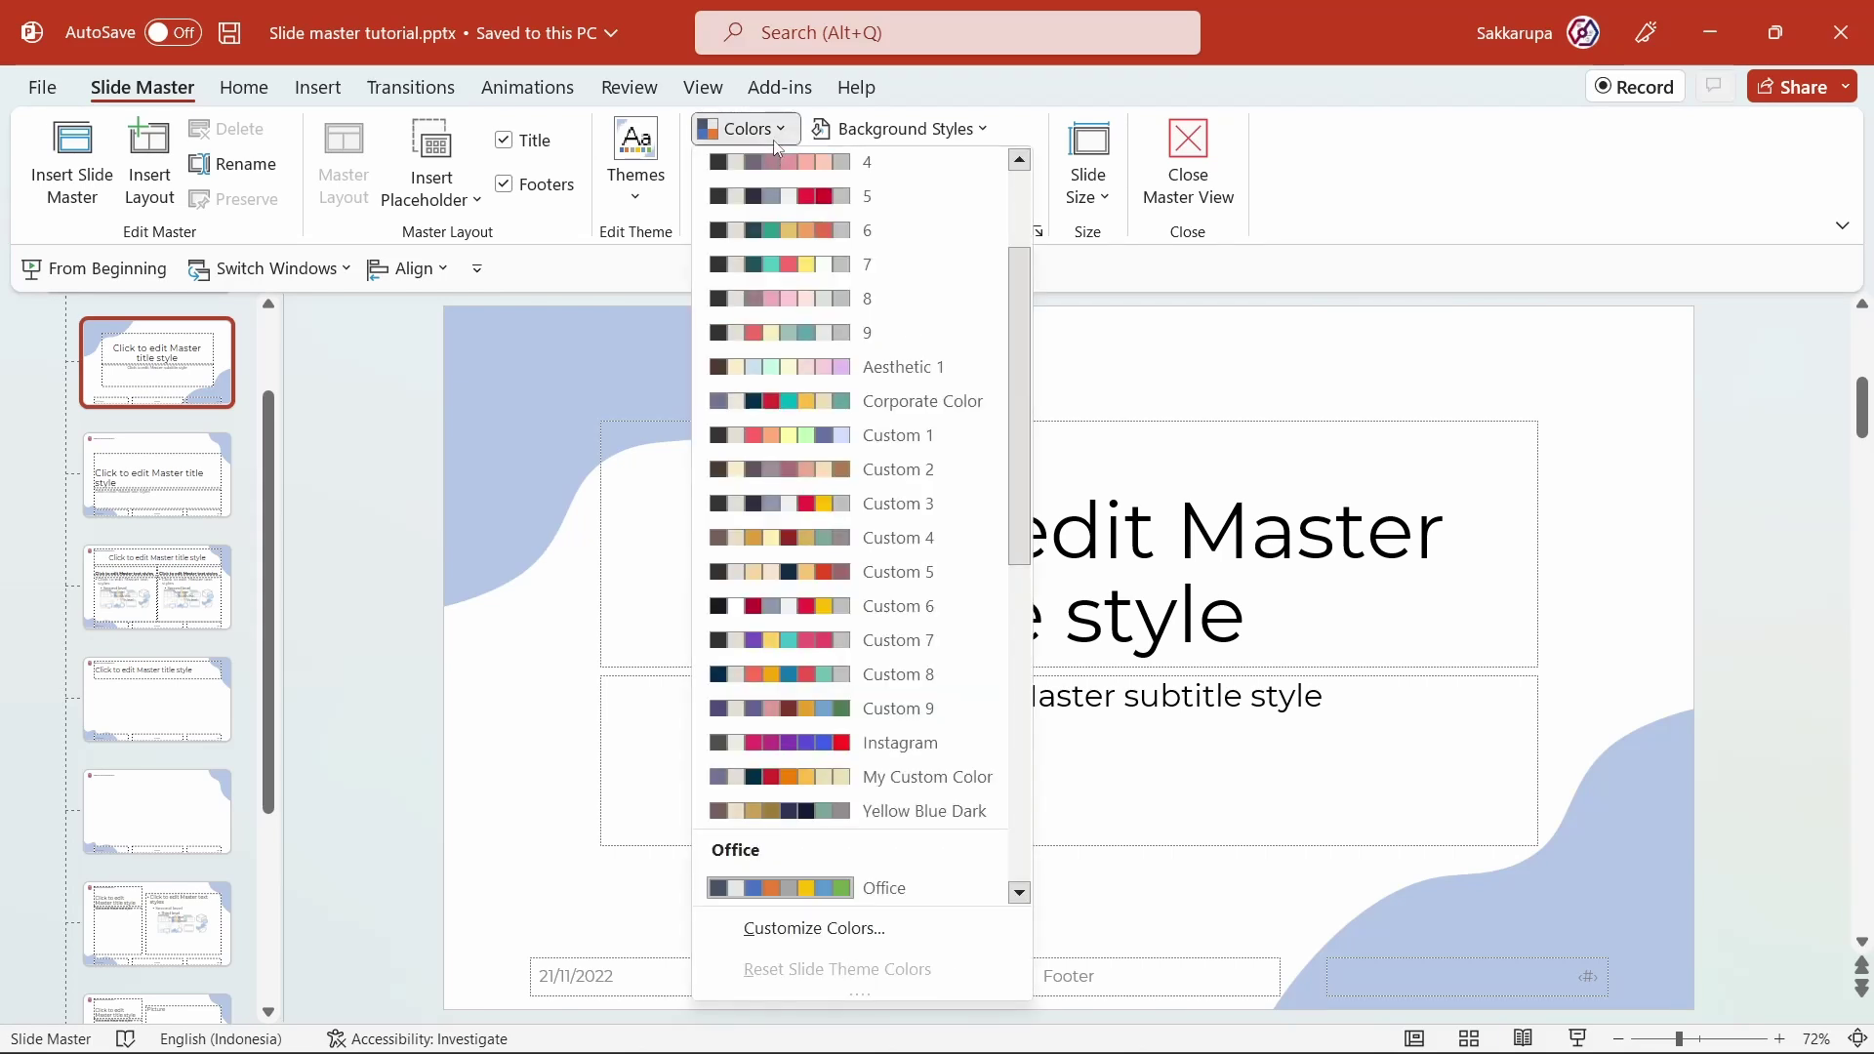
scroll(878, 430, "down", 3)
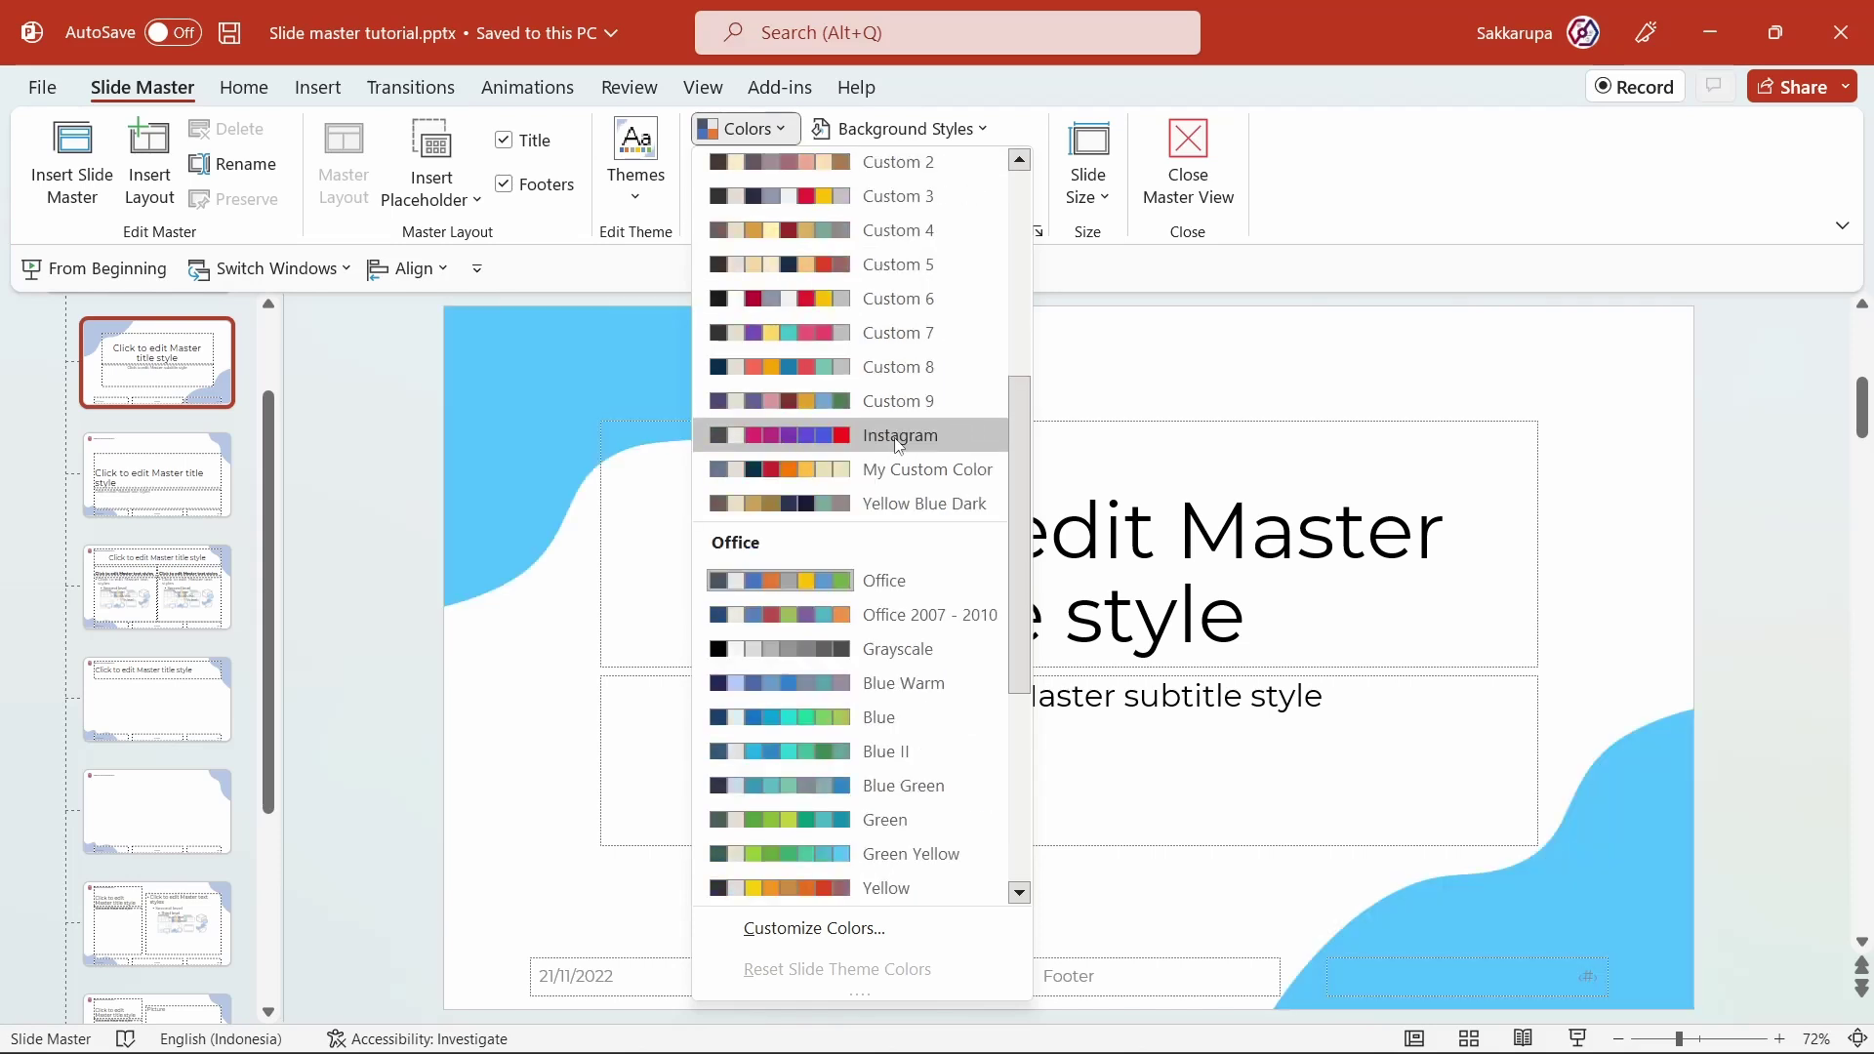
scroll(893, 439, "down", 5)
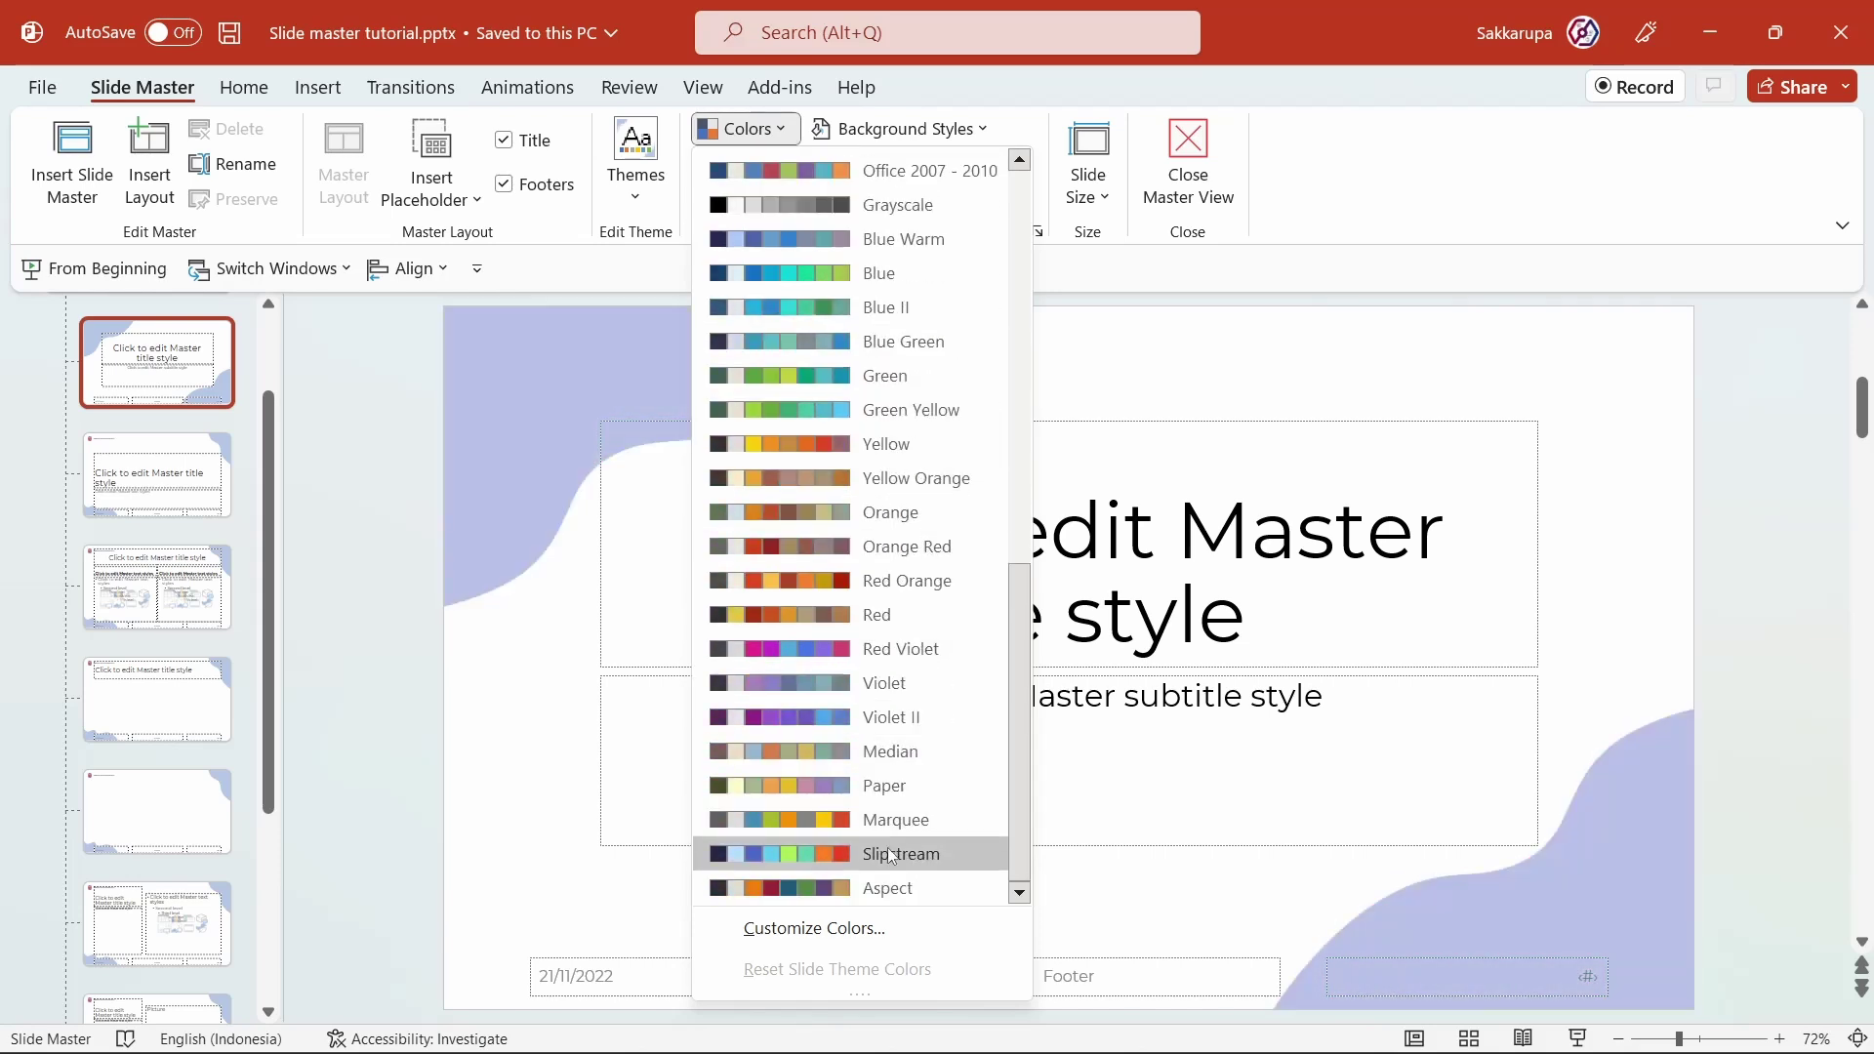
scroll(904, 791, "up", 4)
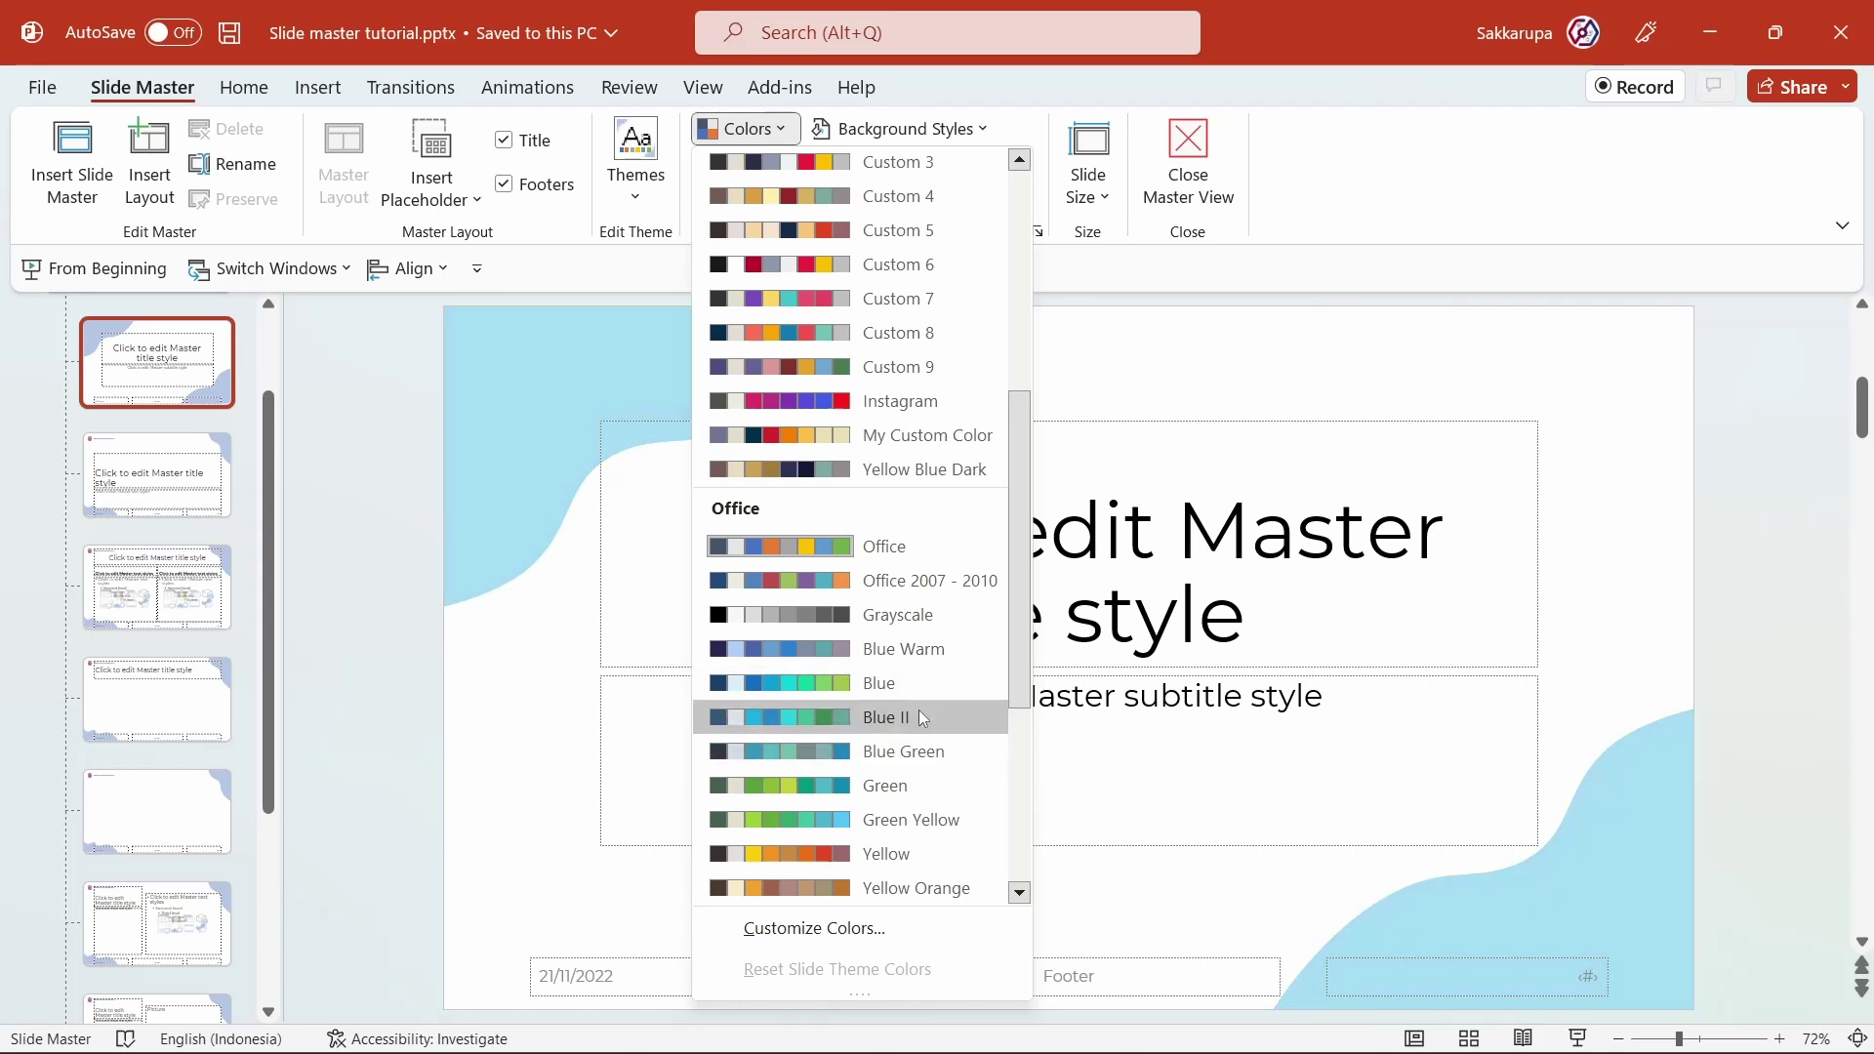
left_click(923, 718)
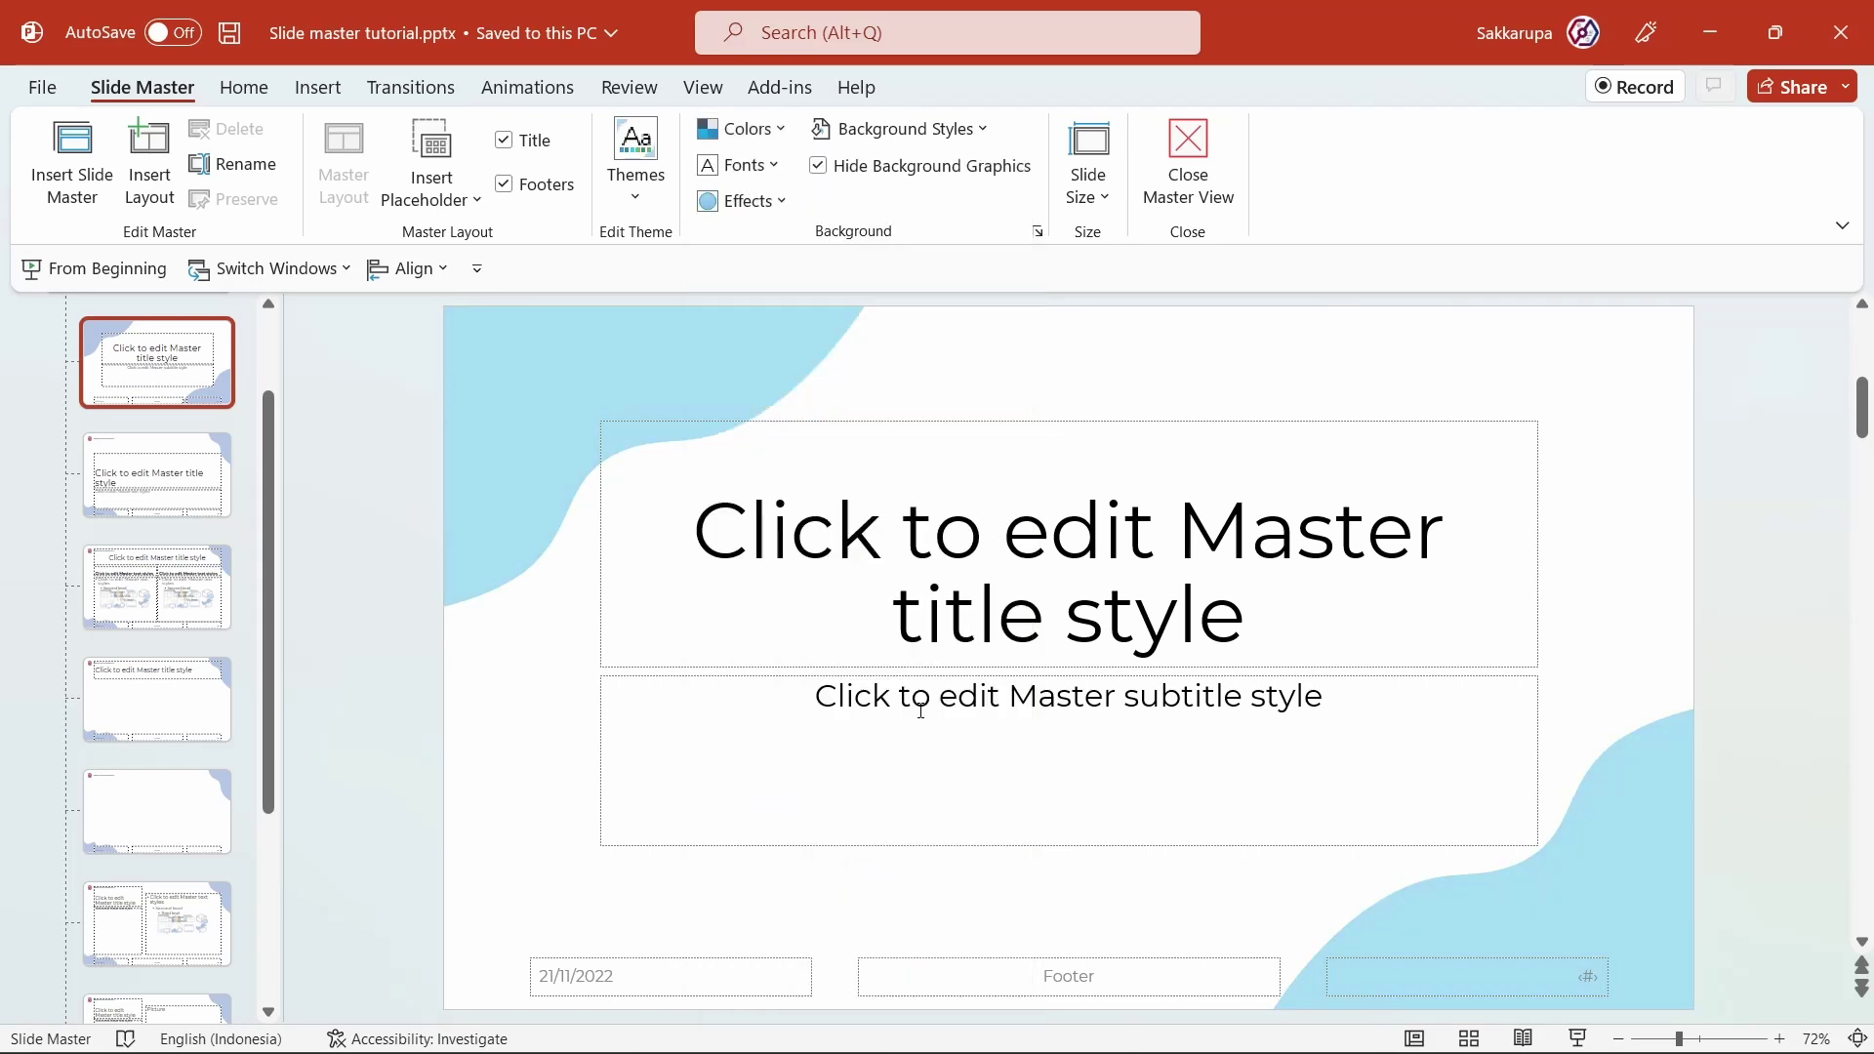
Step: Check the new colours on the Comparison and Title Only layouts, then close Master View
left_click(213, 579)
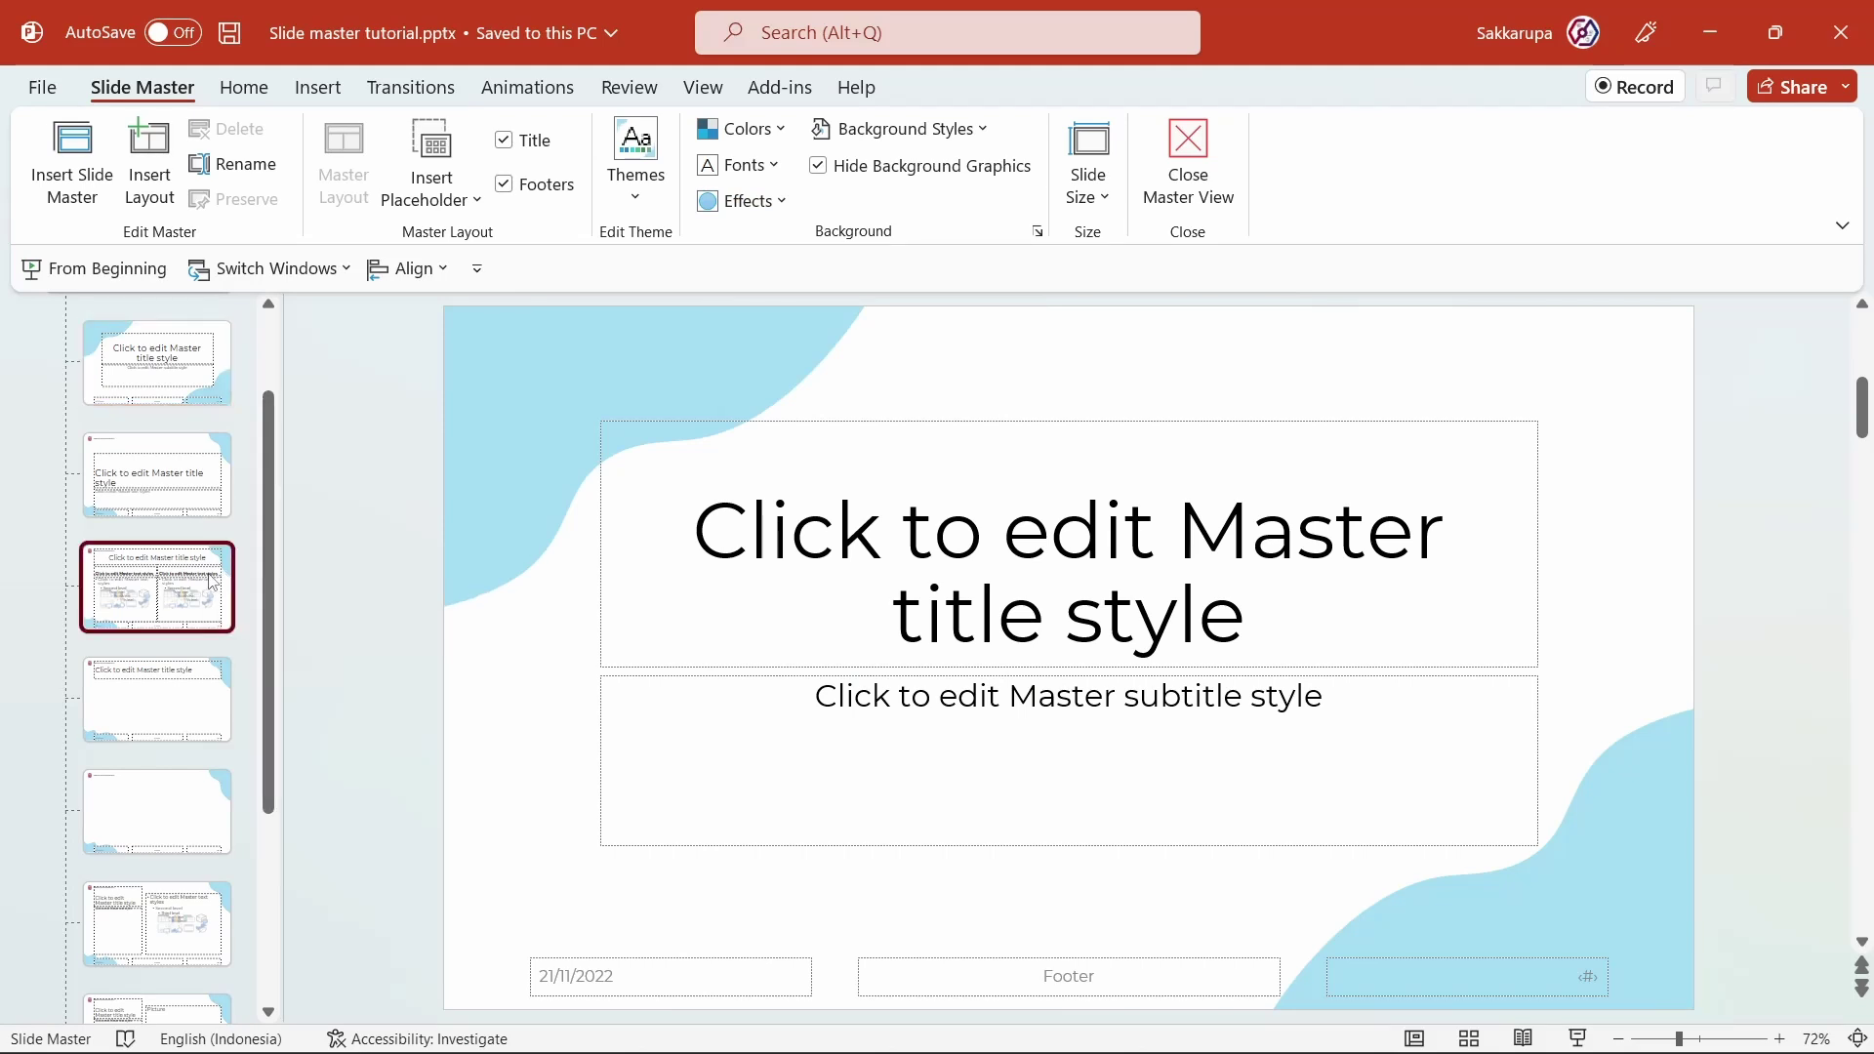
left_click(157, 475)
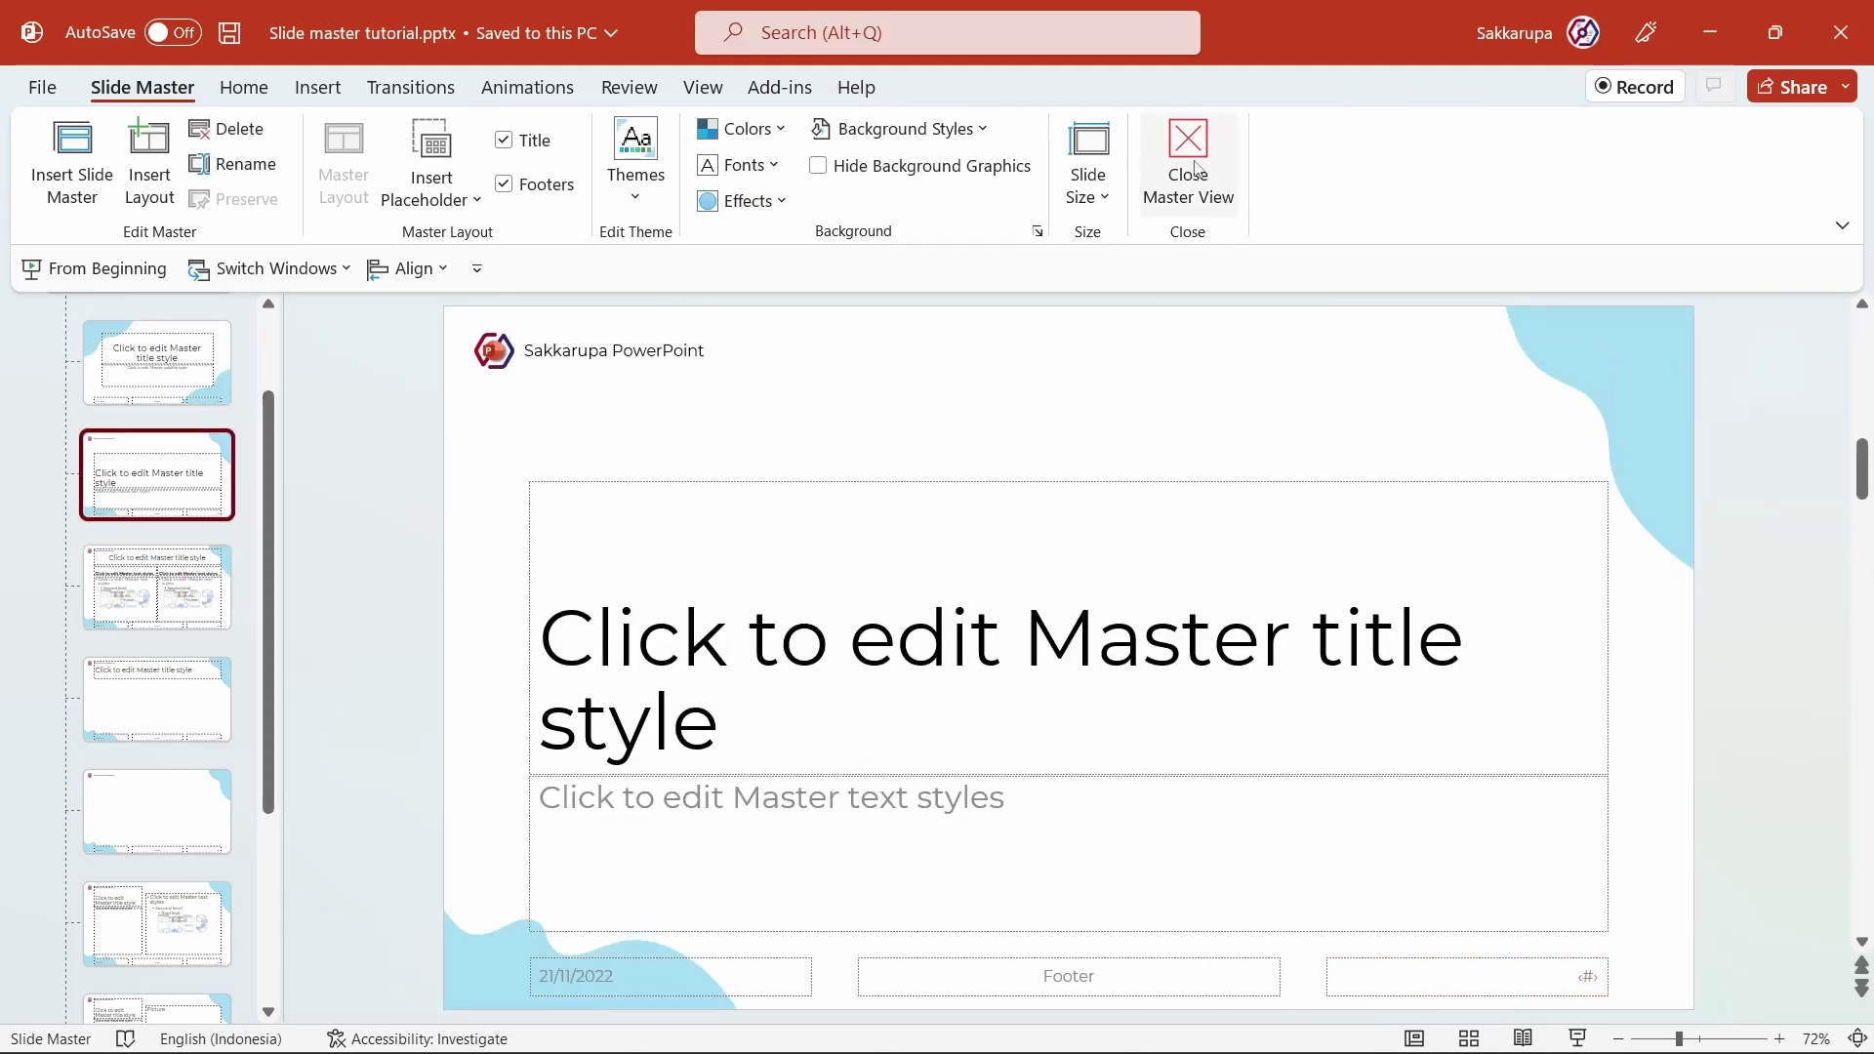
left_click(1213, 187)
Step: Review the About Us and Comparison Layout slides, ending on the title slide
left_click(160, 574)
left_click(161, 590)
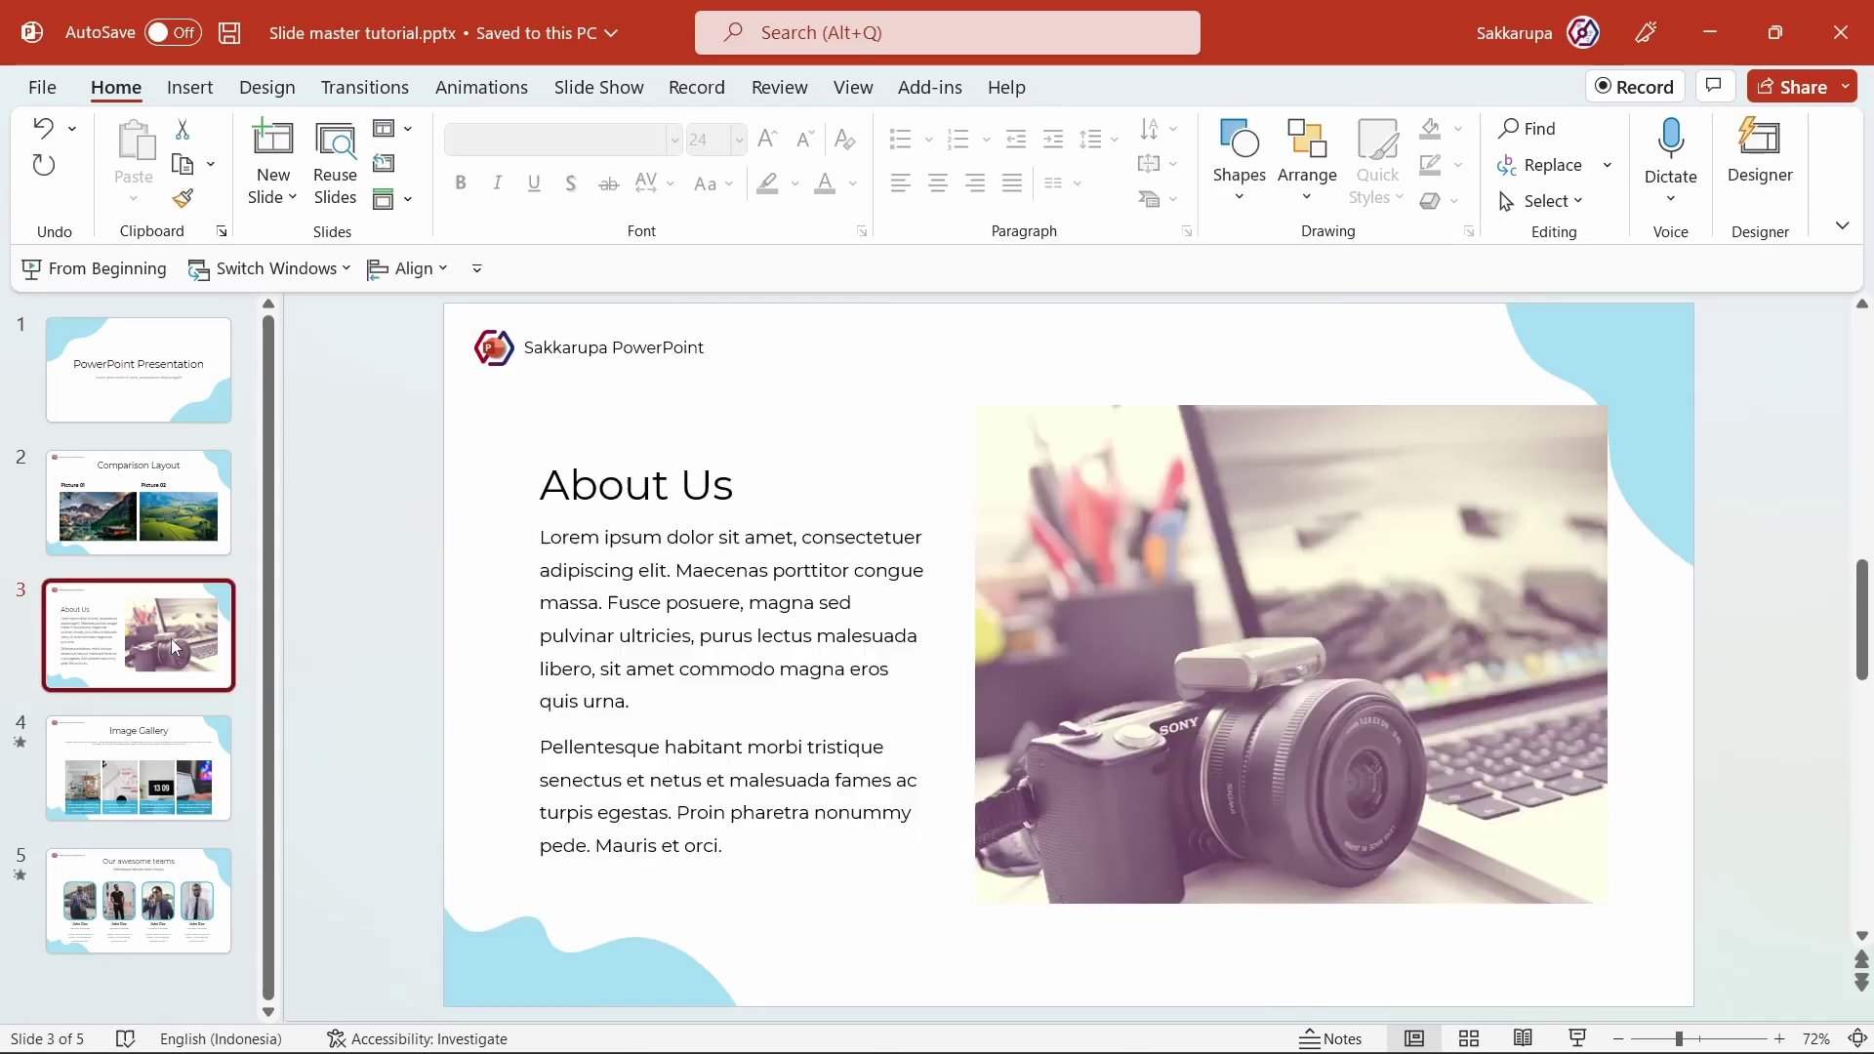
left_click(185, 522)
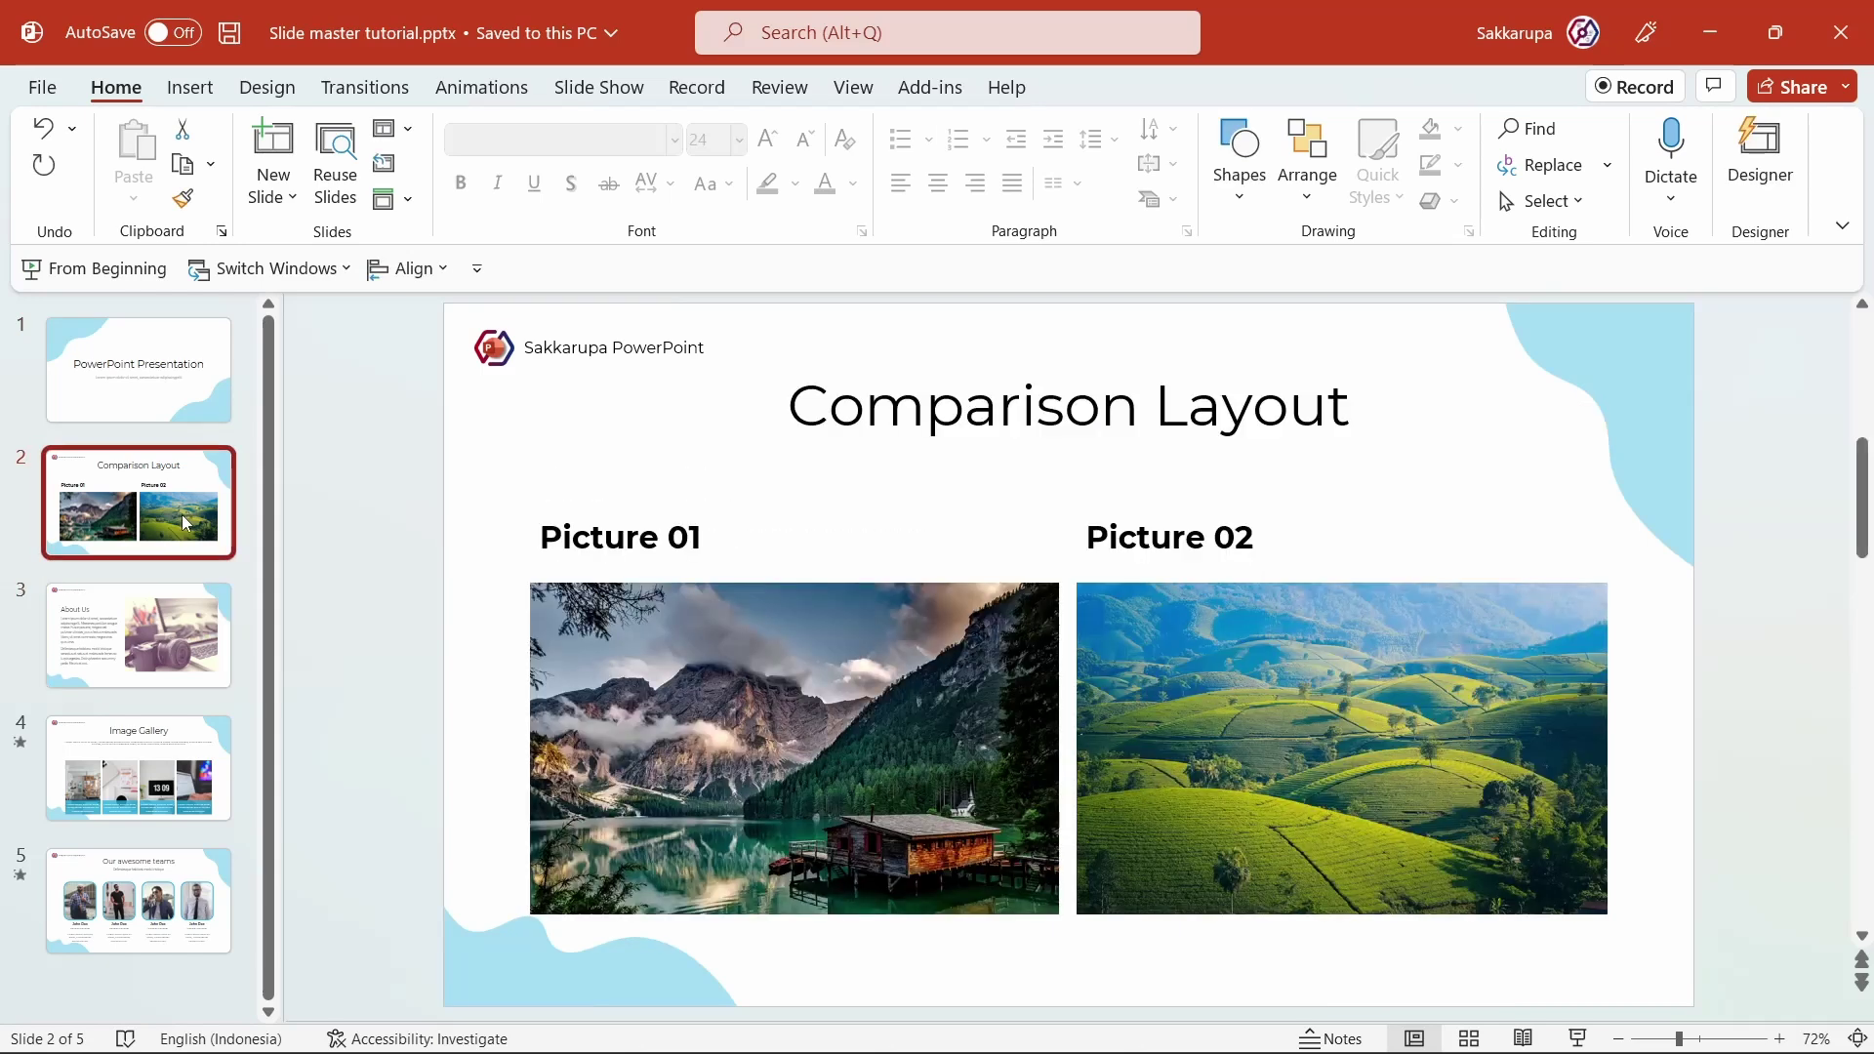
key("Up")
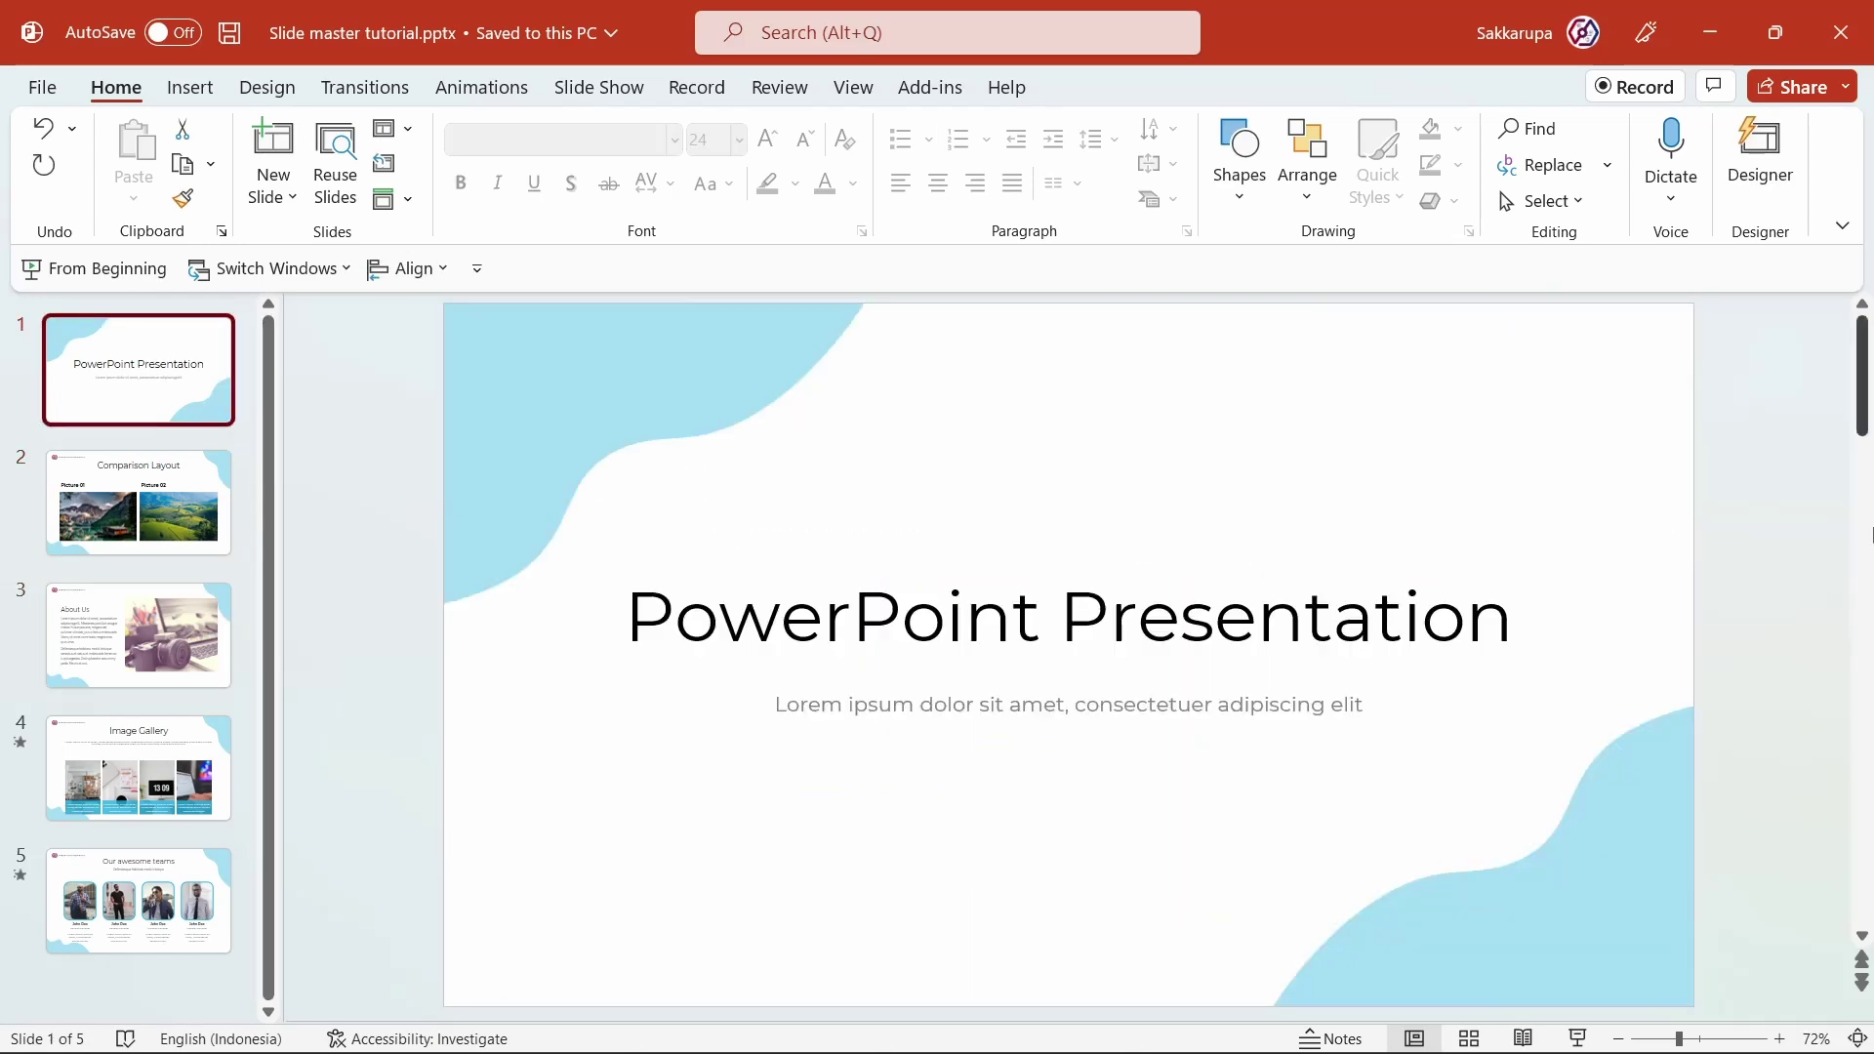
left_click(1657, 617)
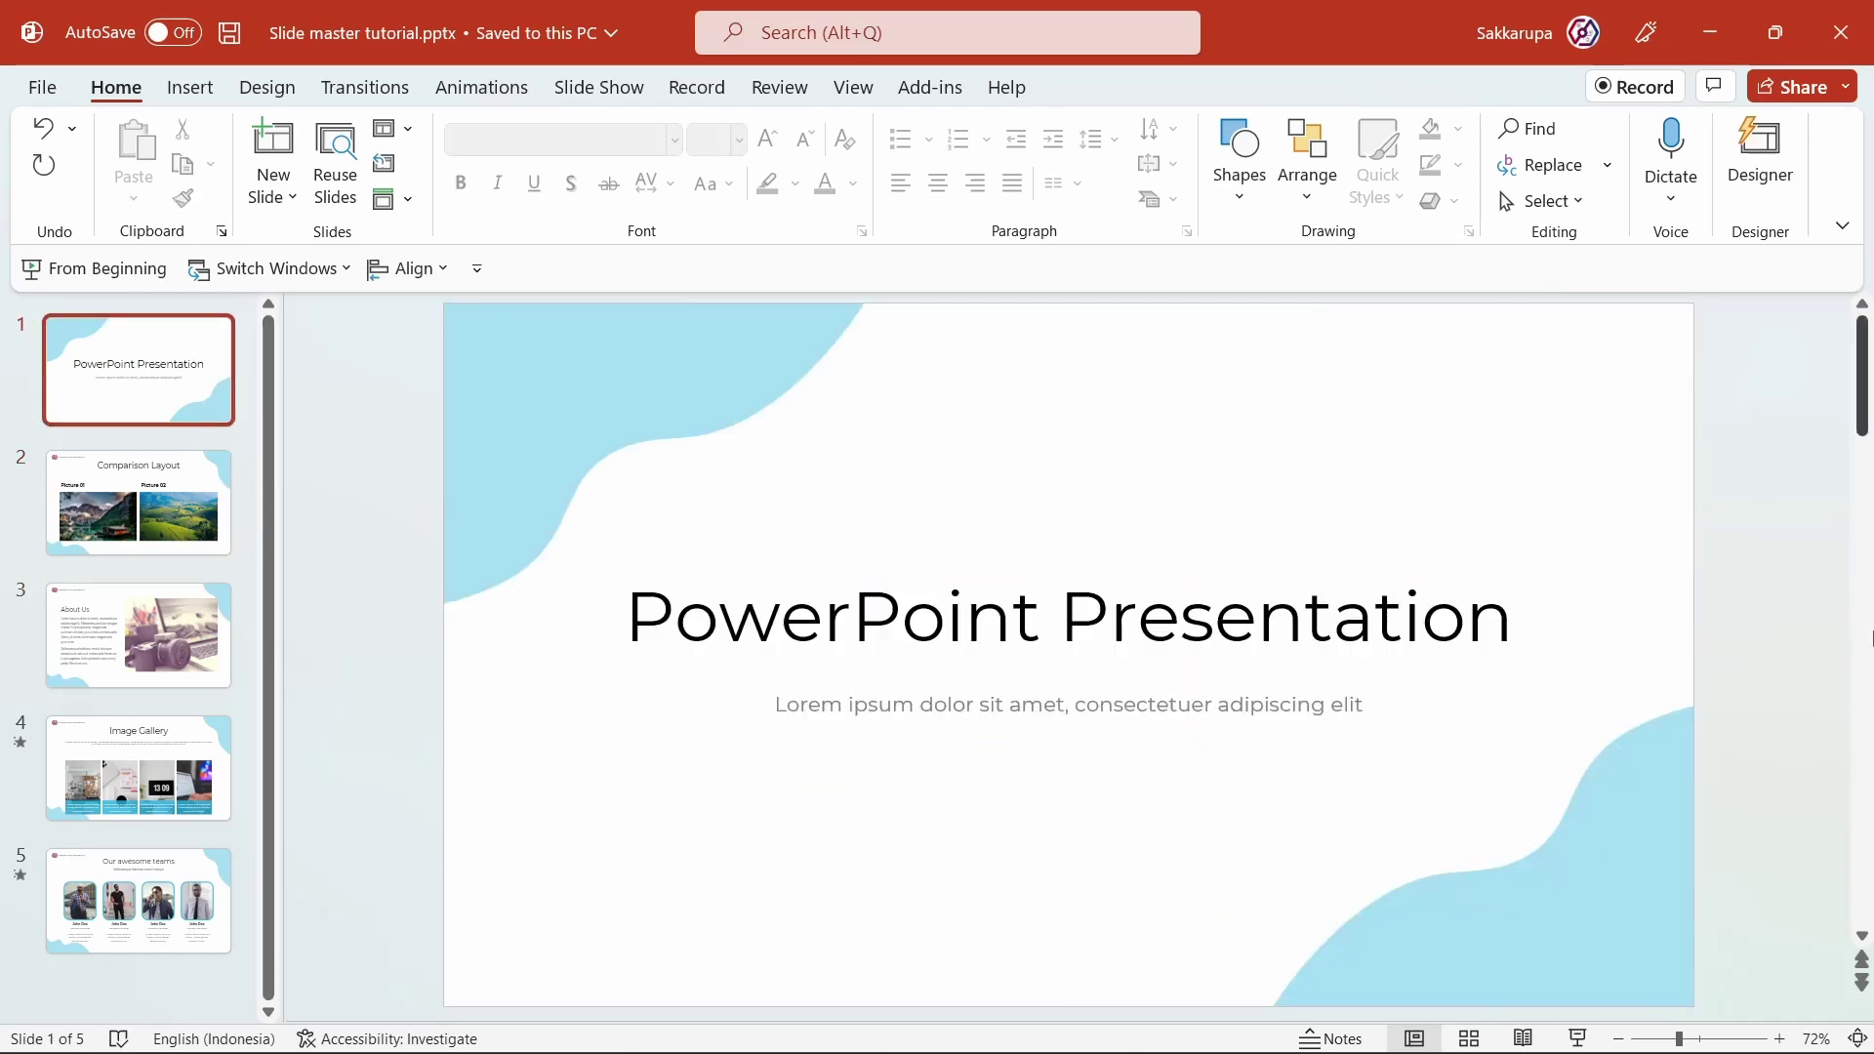
Step: In Slide Master view, insert a new layout after the four-picture layout
left_click(1416, 1039, "shift")
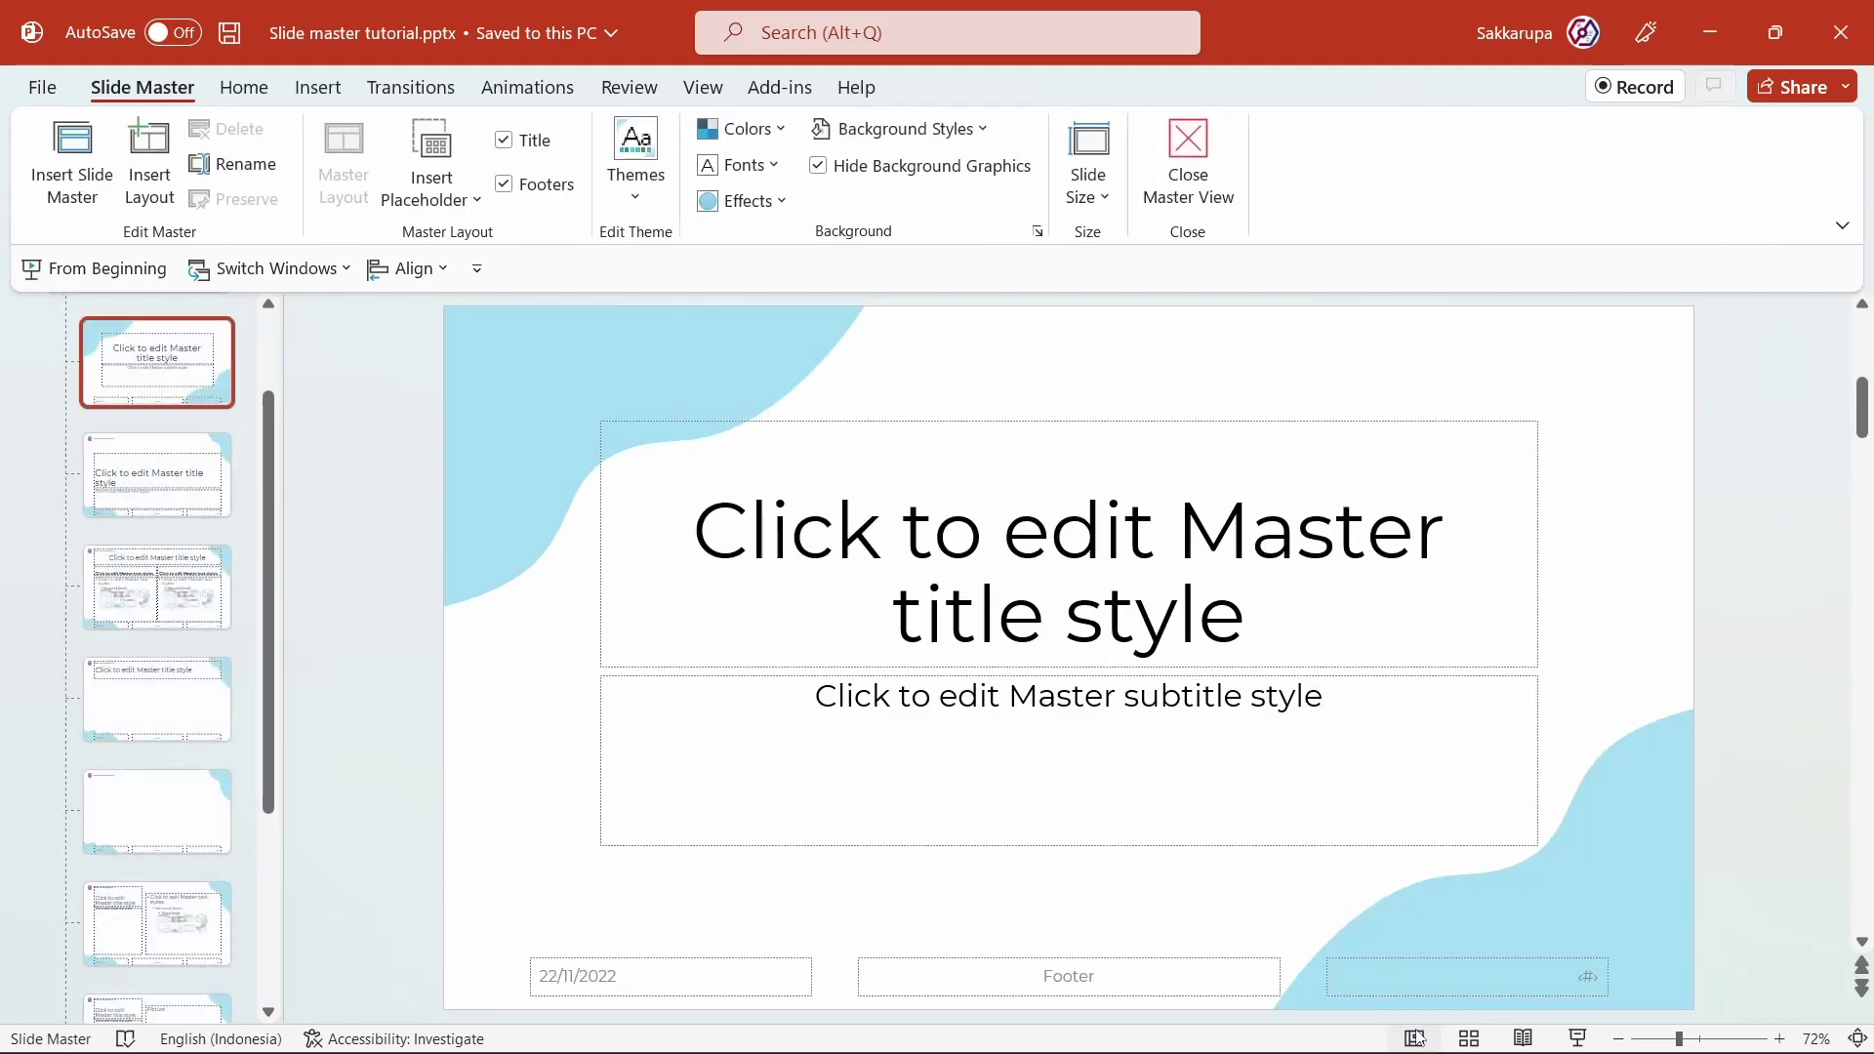
scroll(161, 718, "down", 3)
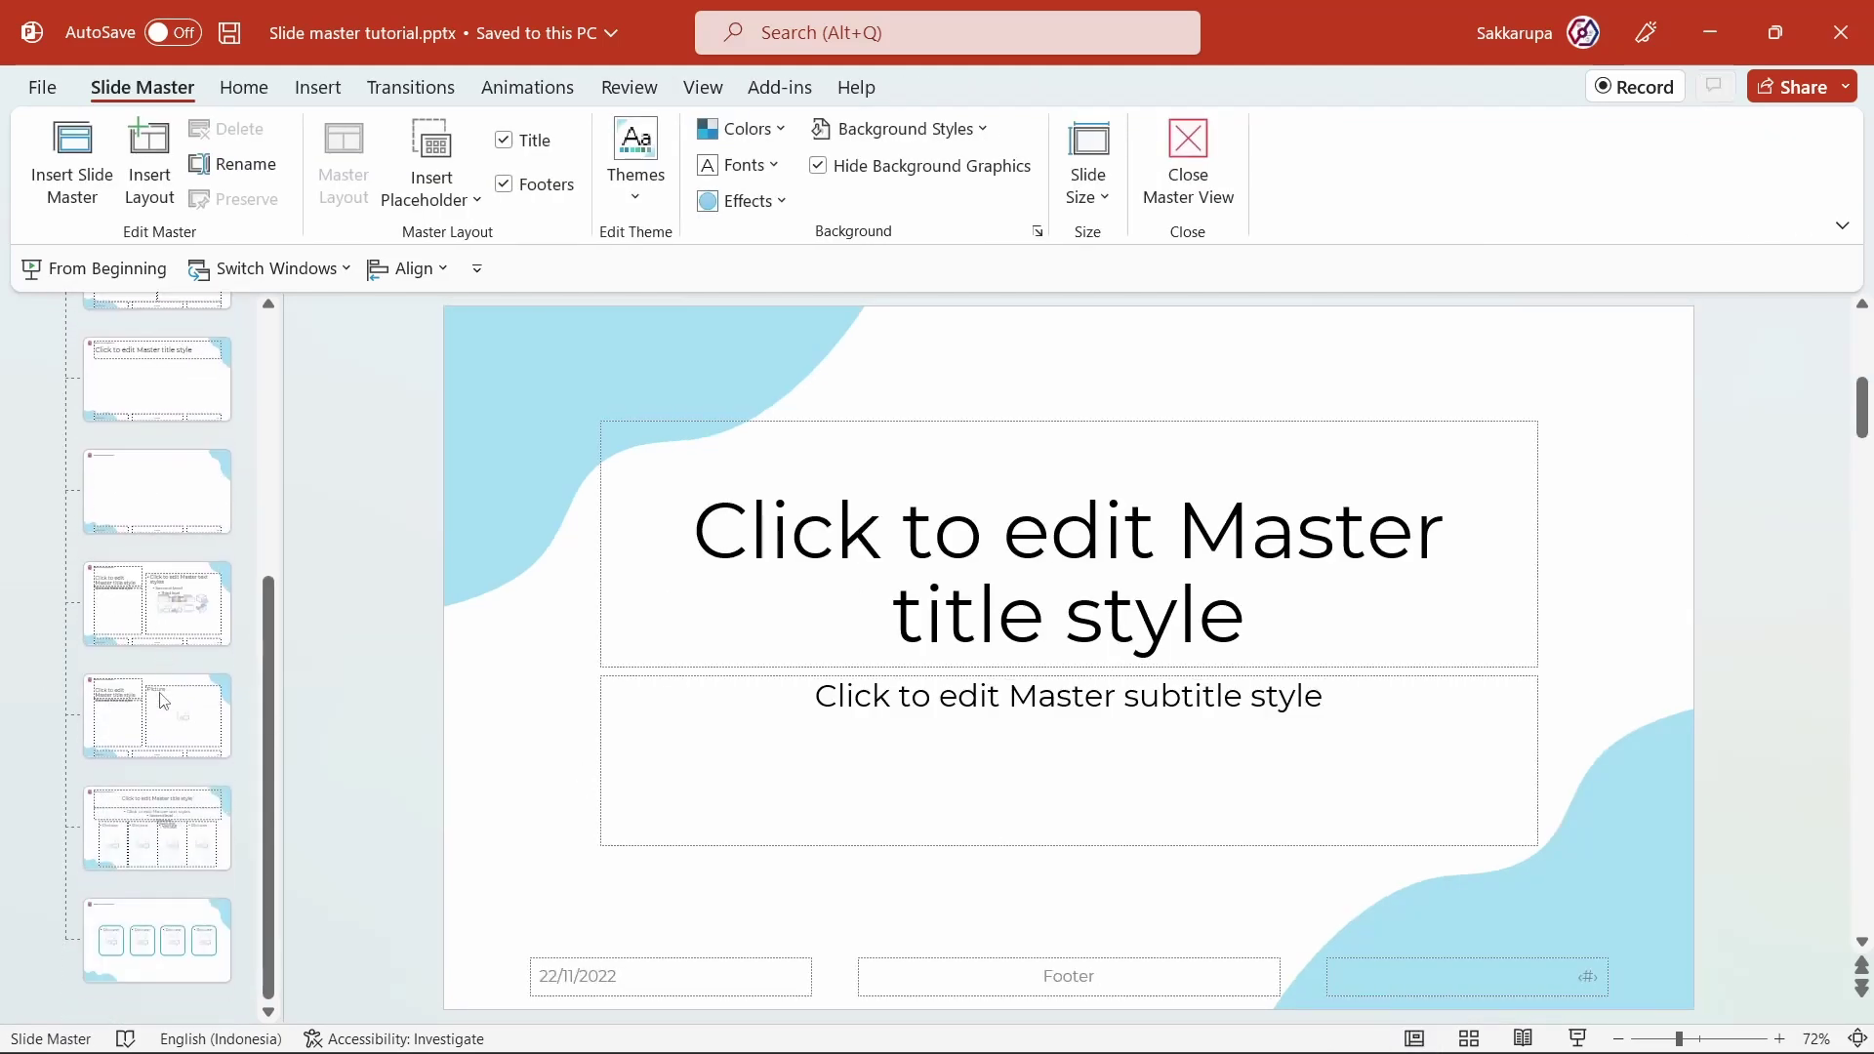
left_click(200, 925)
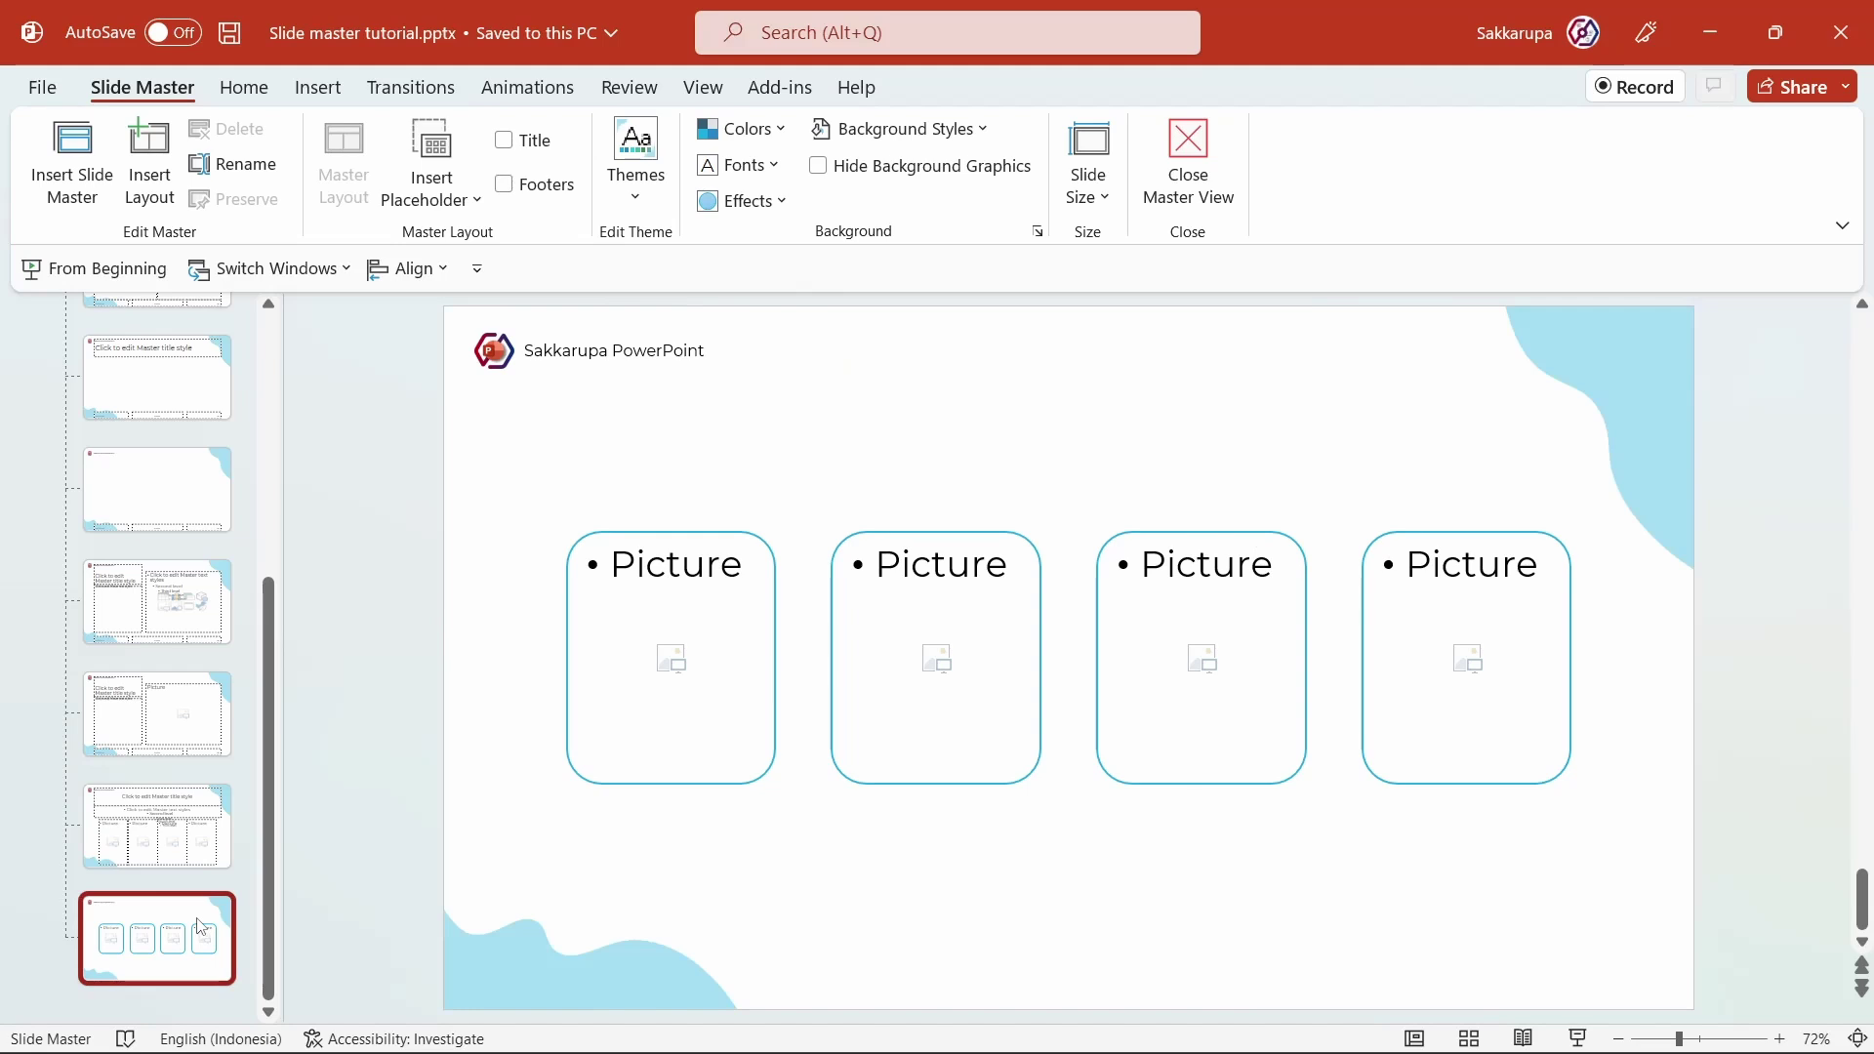
left_click(149, 166)
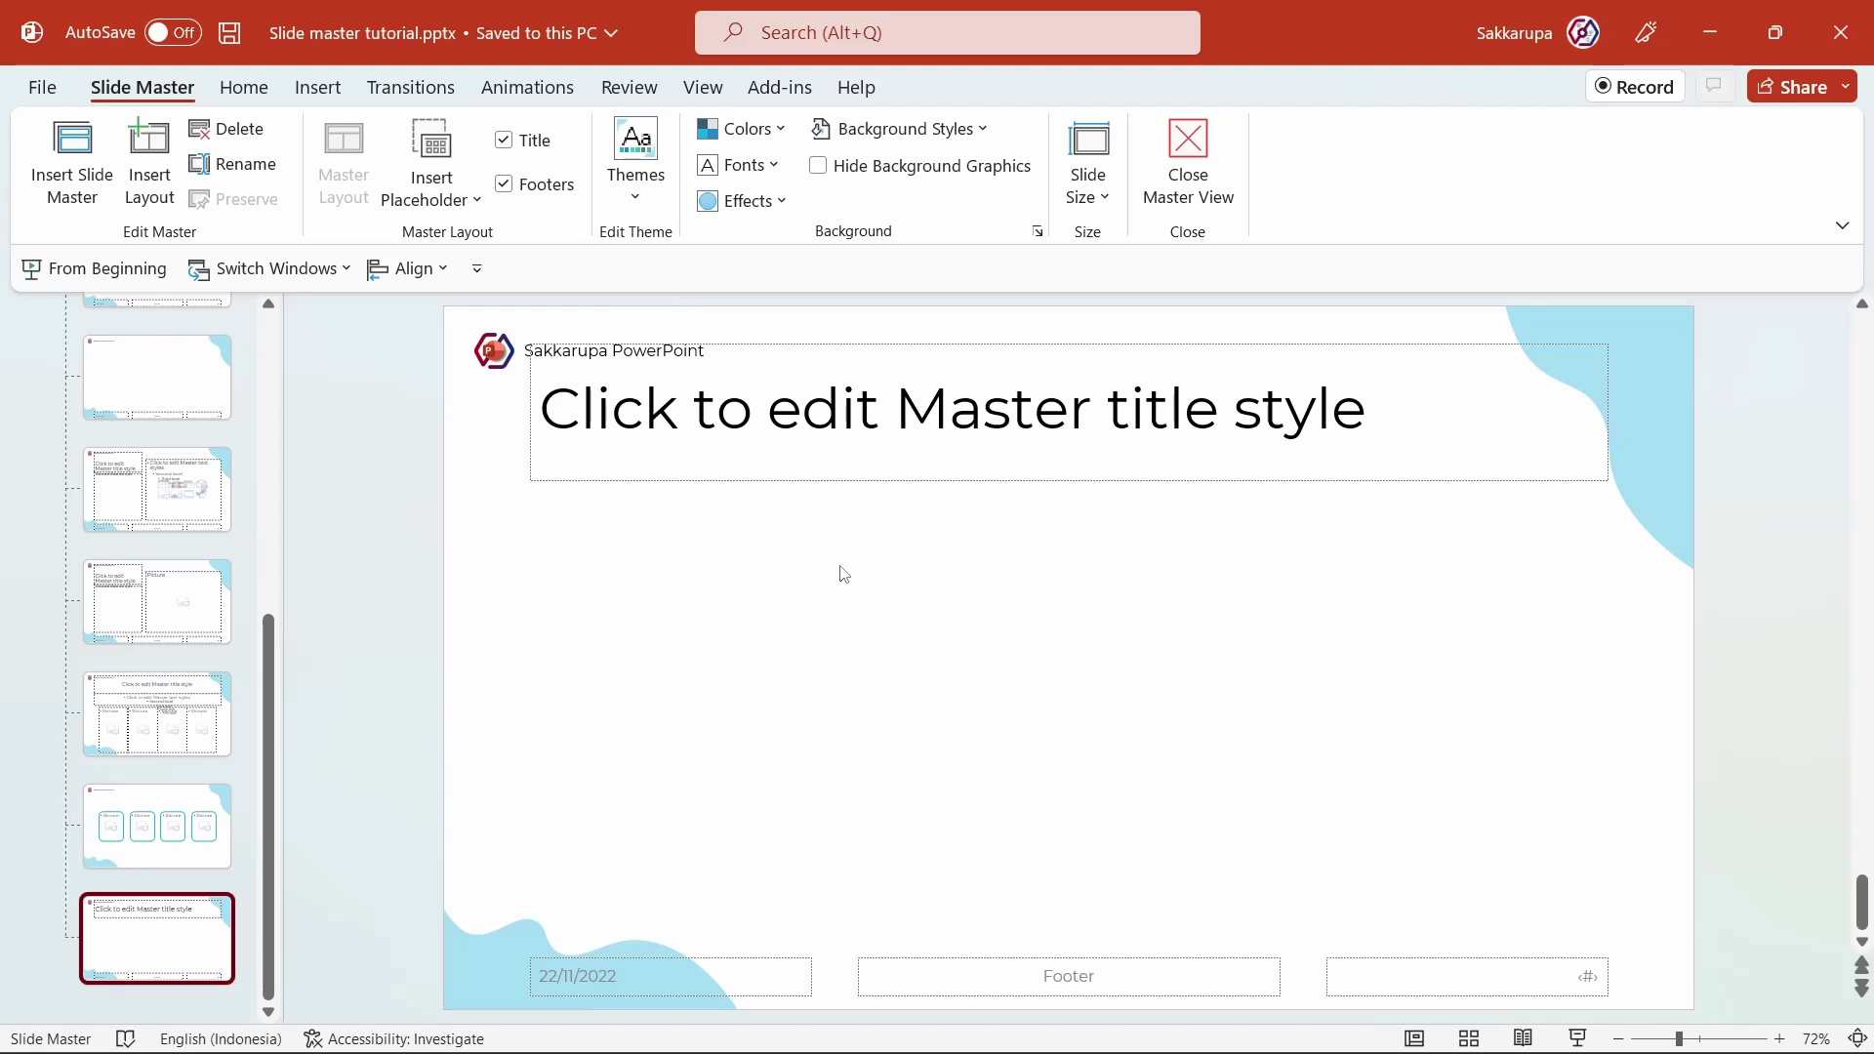
Step: Reduce the new layout's title text from 44 to 36 pt
left_click(842, 483)
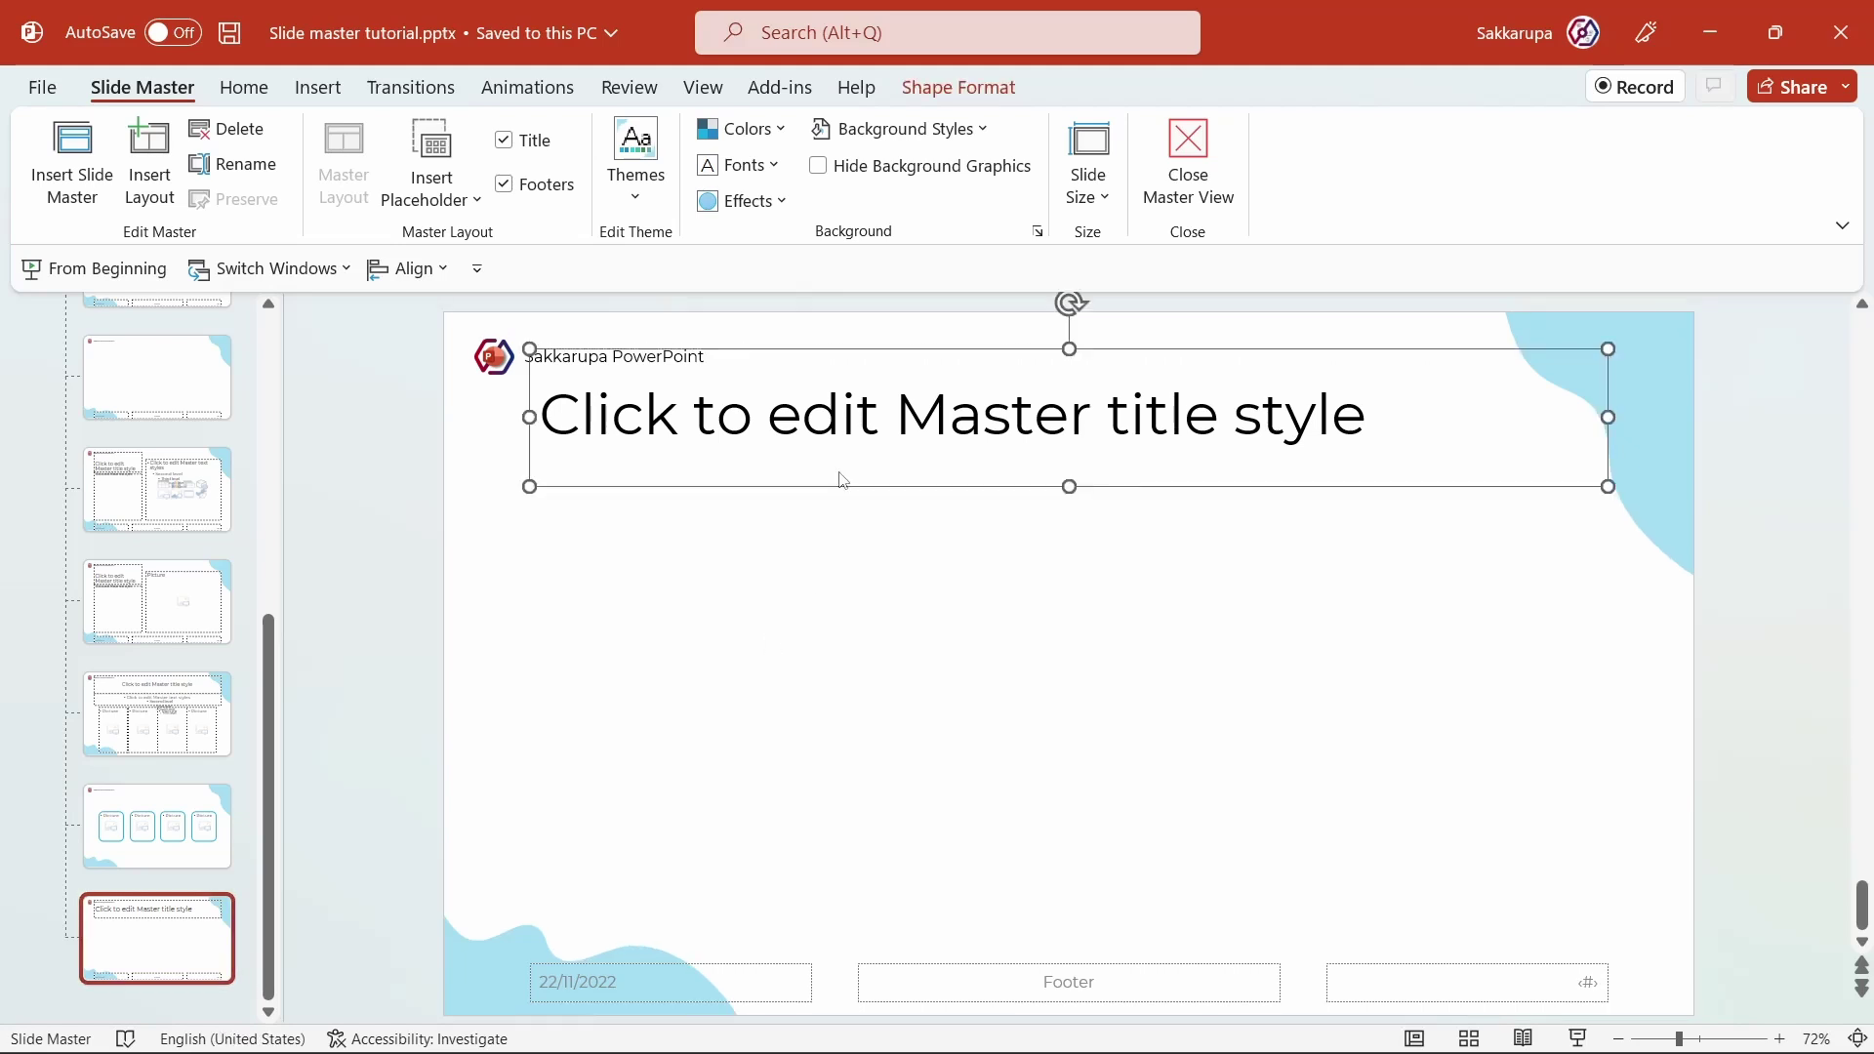
left_click(245, 97)
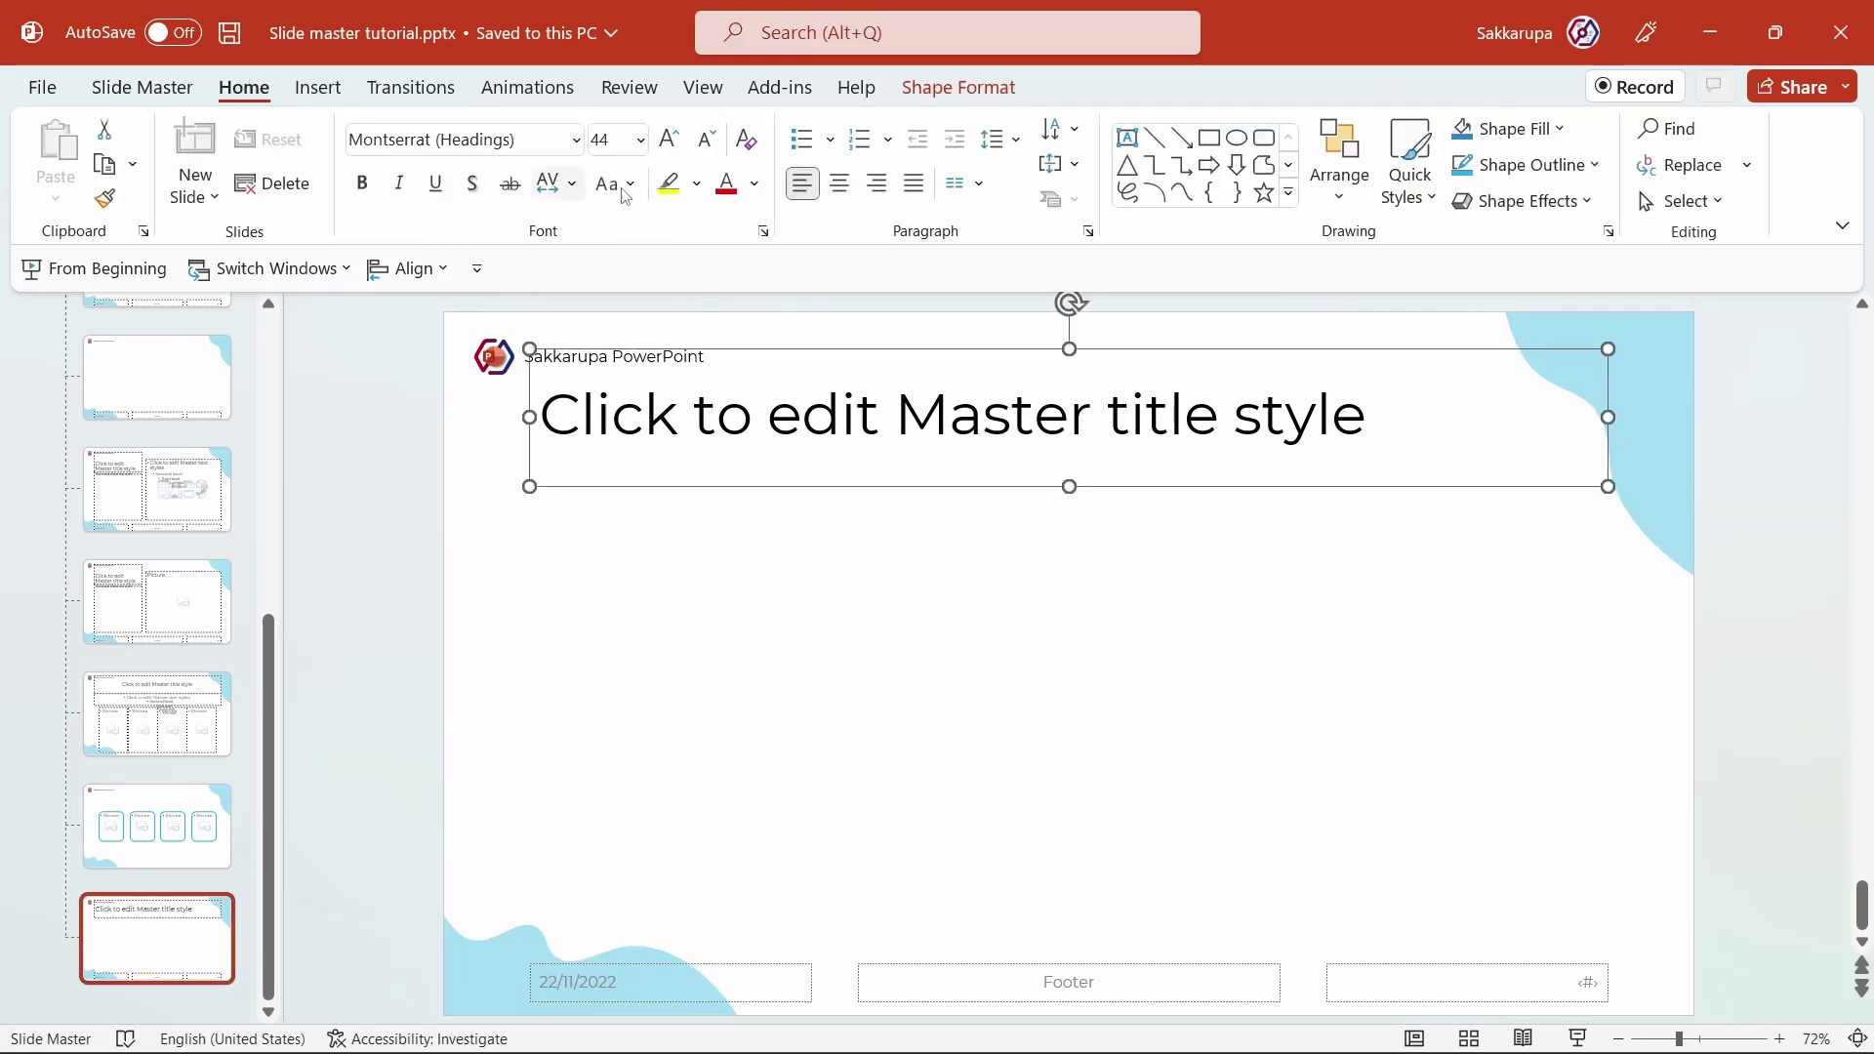
left_click(707, 139)
left_click(707, 140)
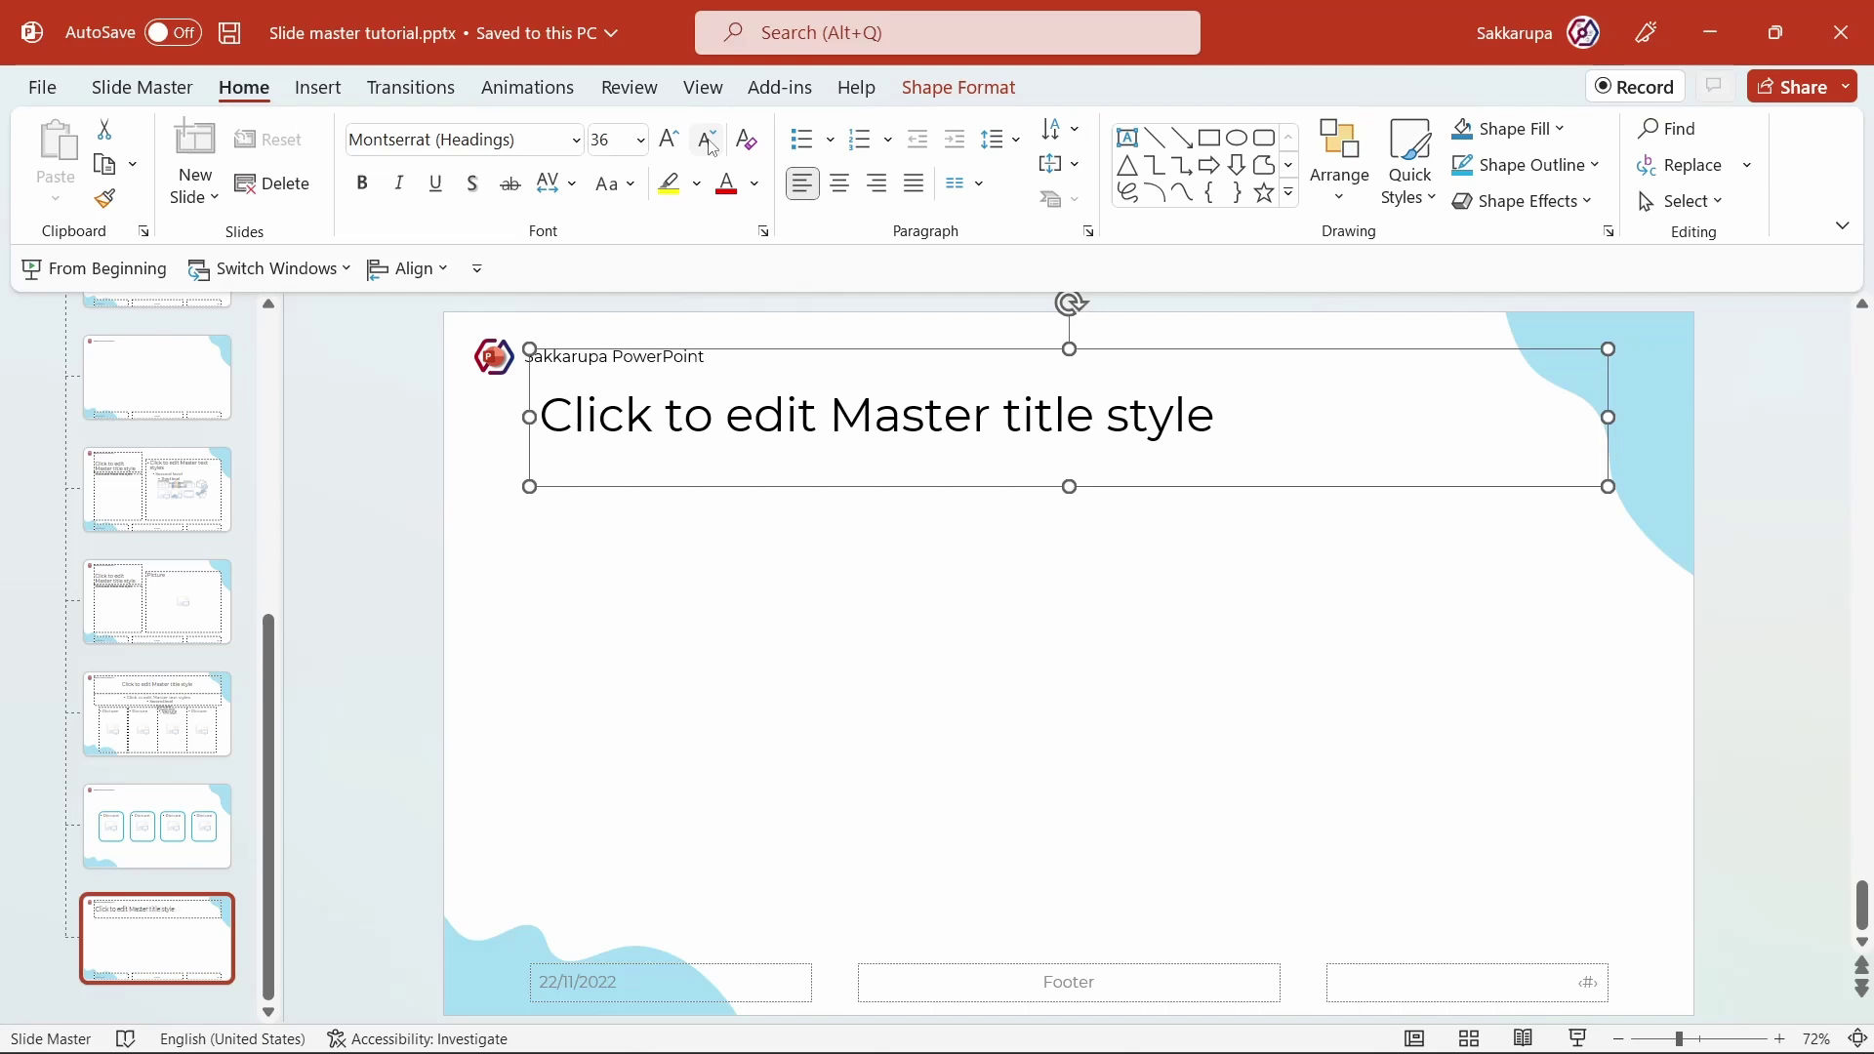
left_click(790, 557)
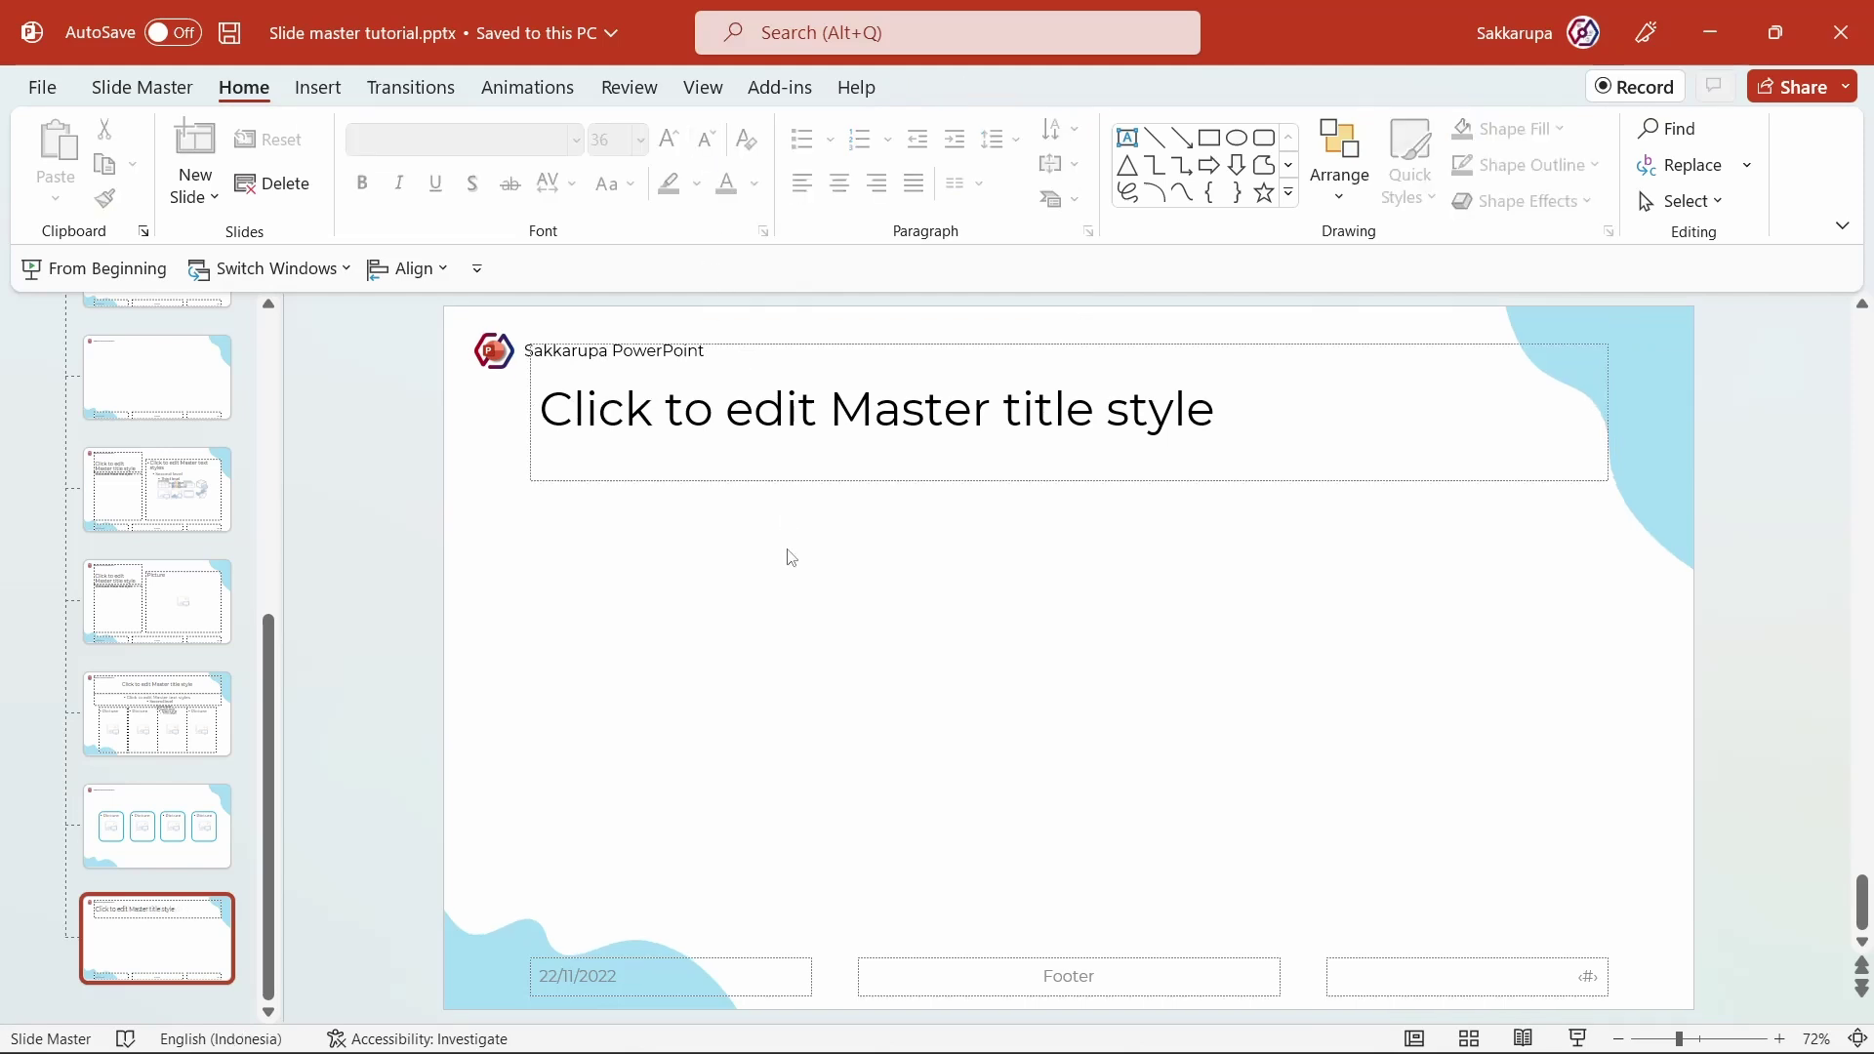
left_click(171, 94)
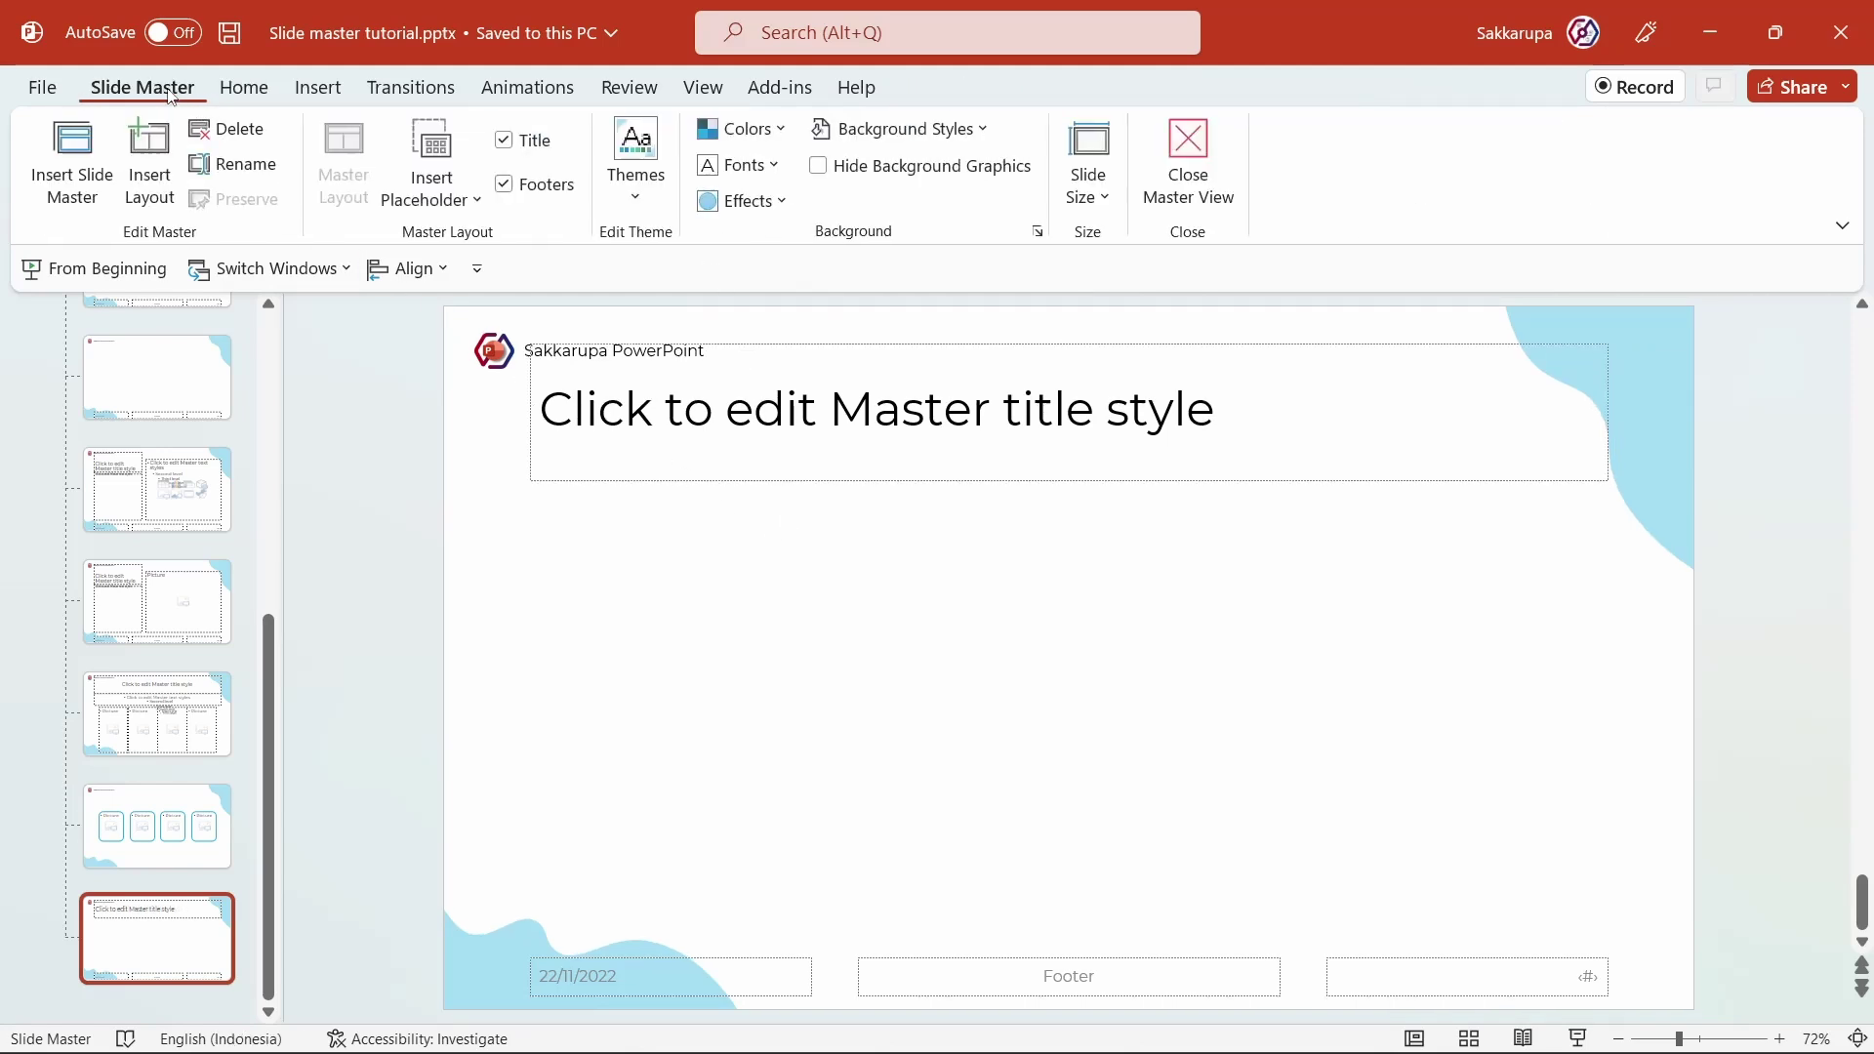
Step: Draw a square Picture placeholder, add two copies in a row, and centre all three below the title
left_click(440, 204)
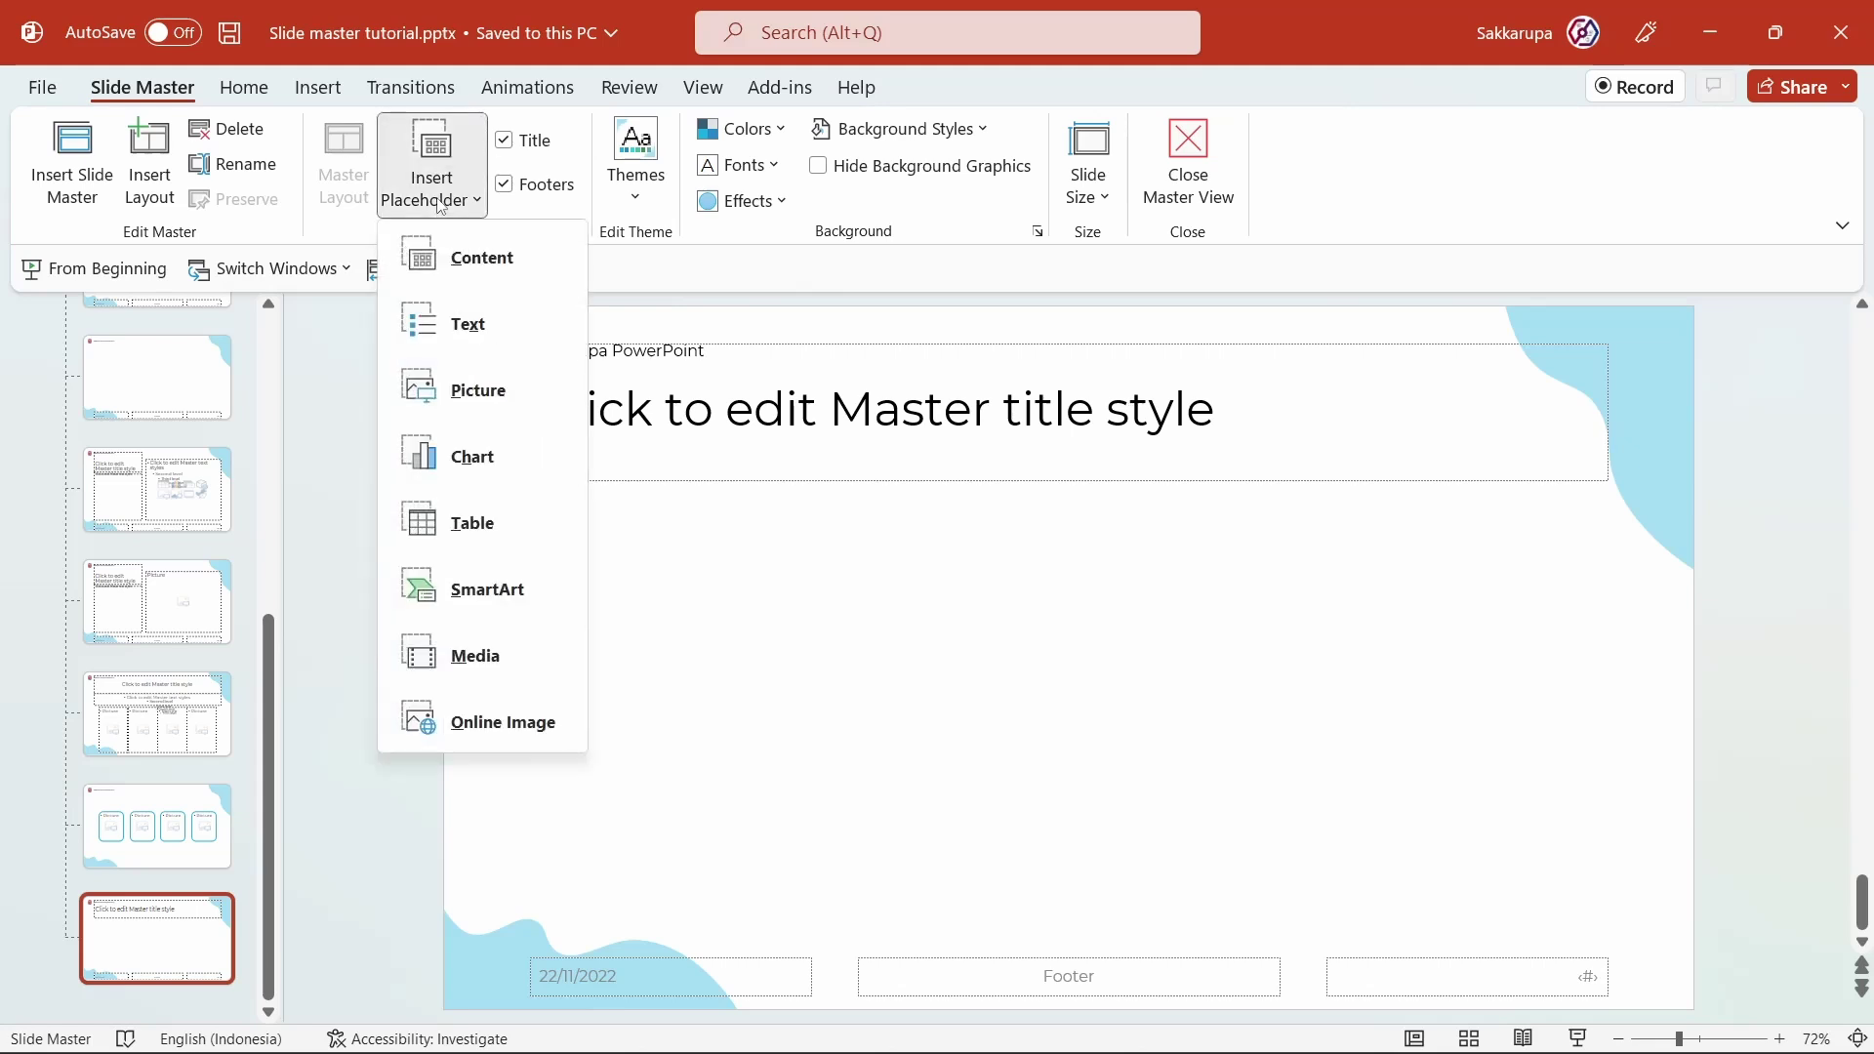
left_click(501, 402)
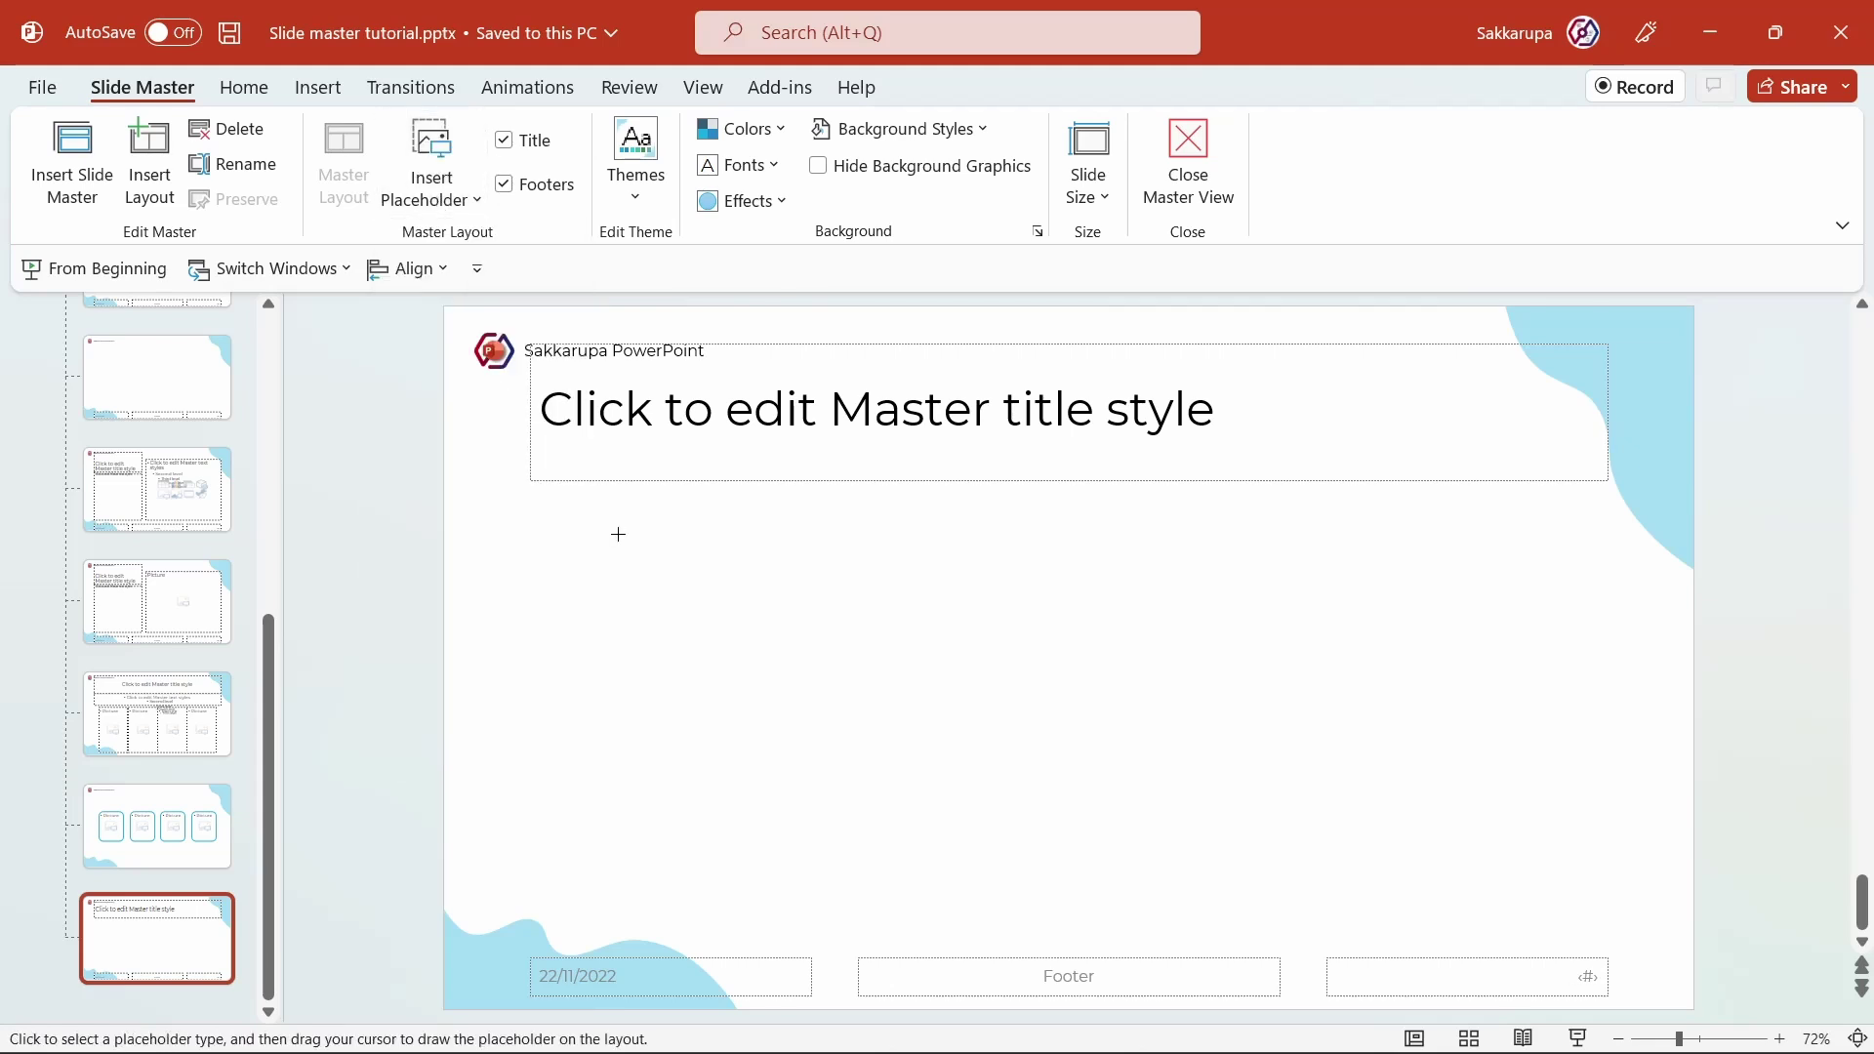
left_click_drag(639, 571, 869, 761)
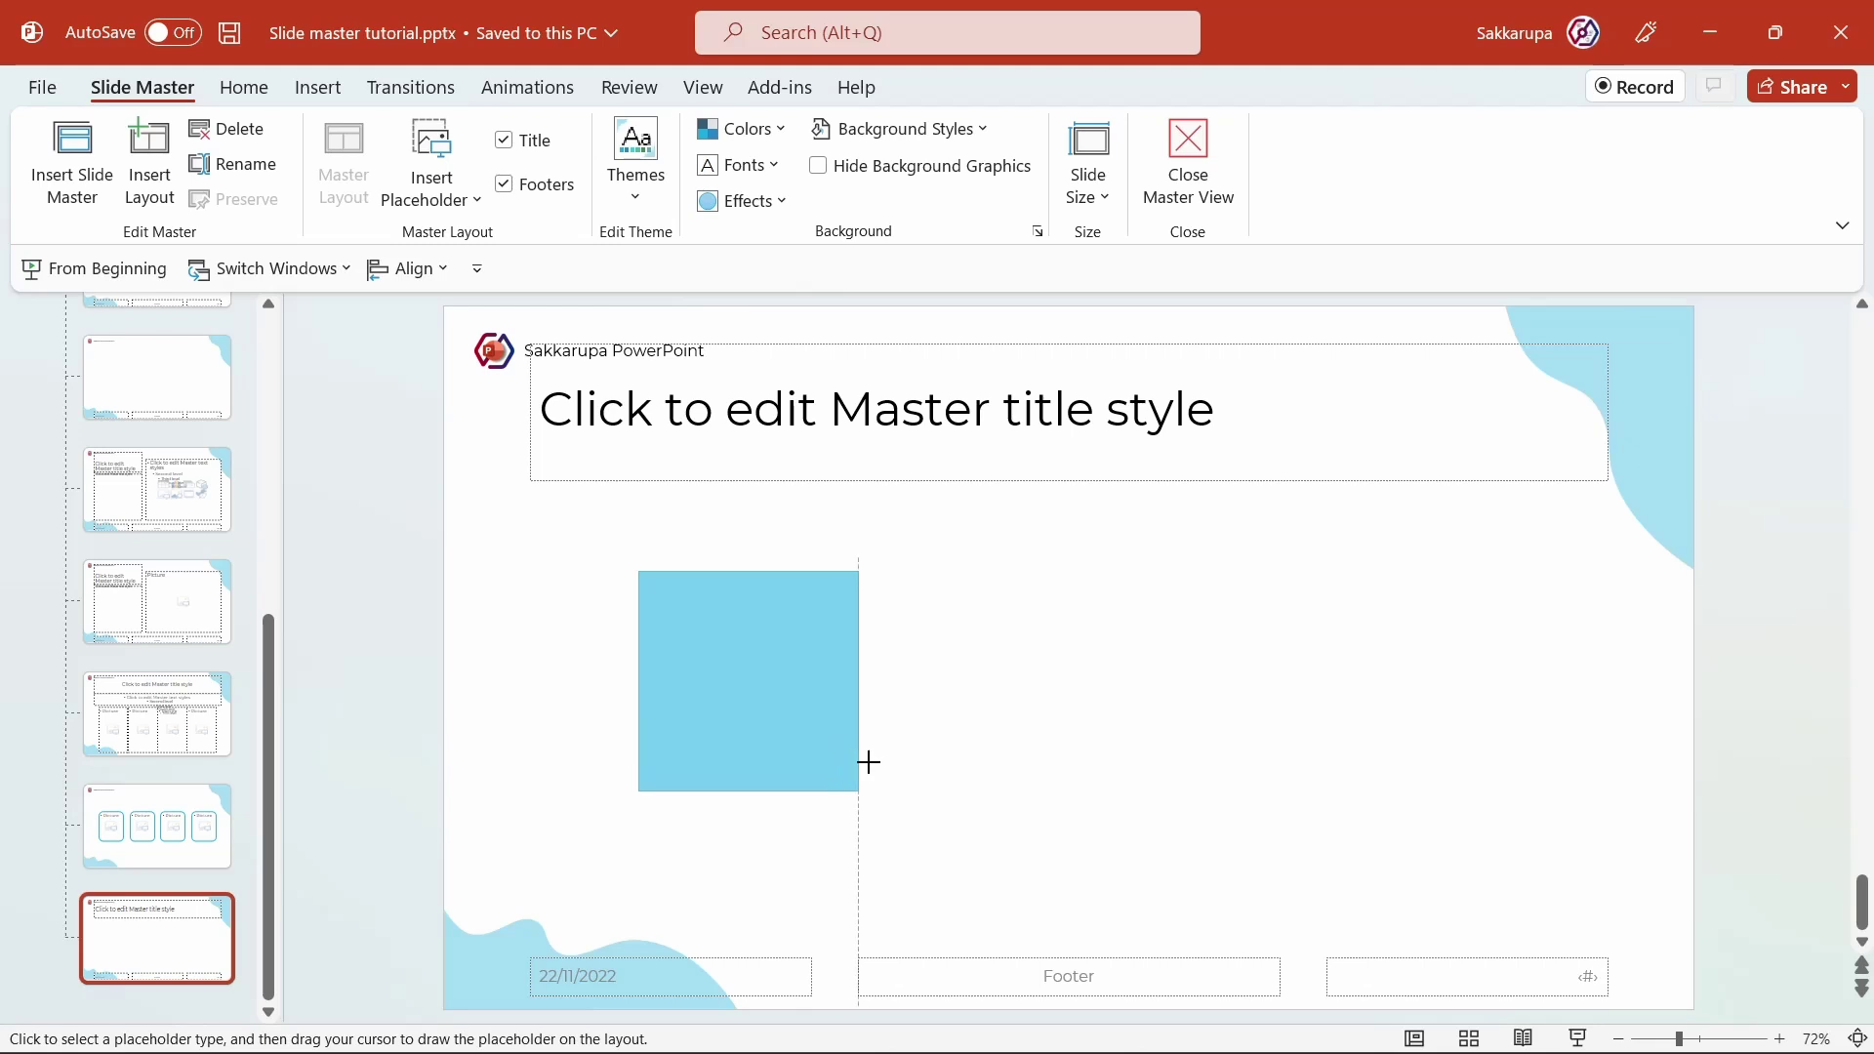
mouse_move(795, 712)
left_mouse_down()
mouse_move(758, 704)
mouse_move(1087, 752)
left_mouse_up()
left_click_drag(979, 710, 1298, 740)
left_click(1144, 830)
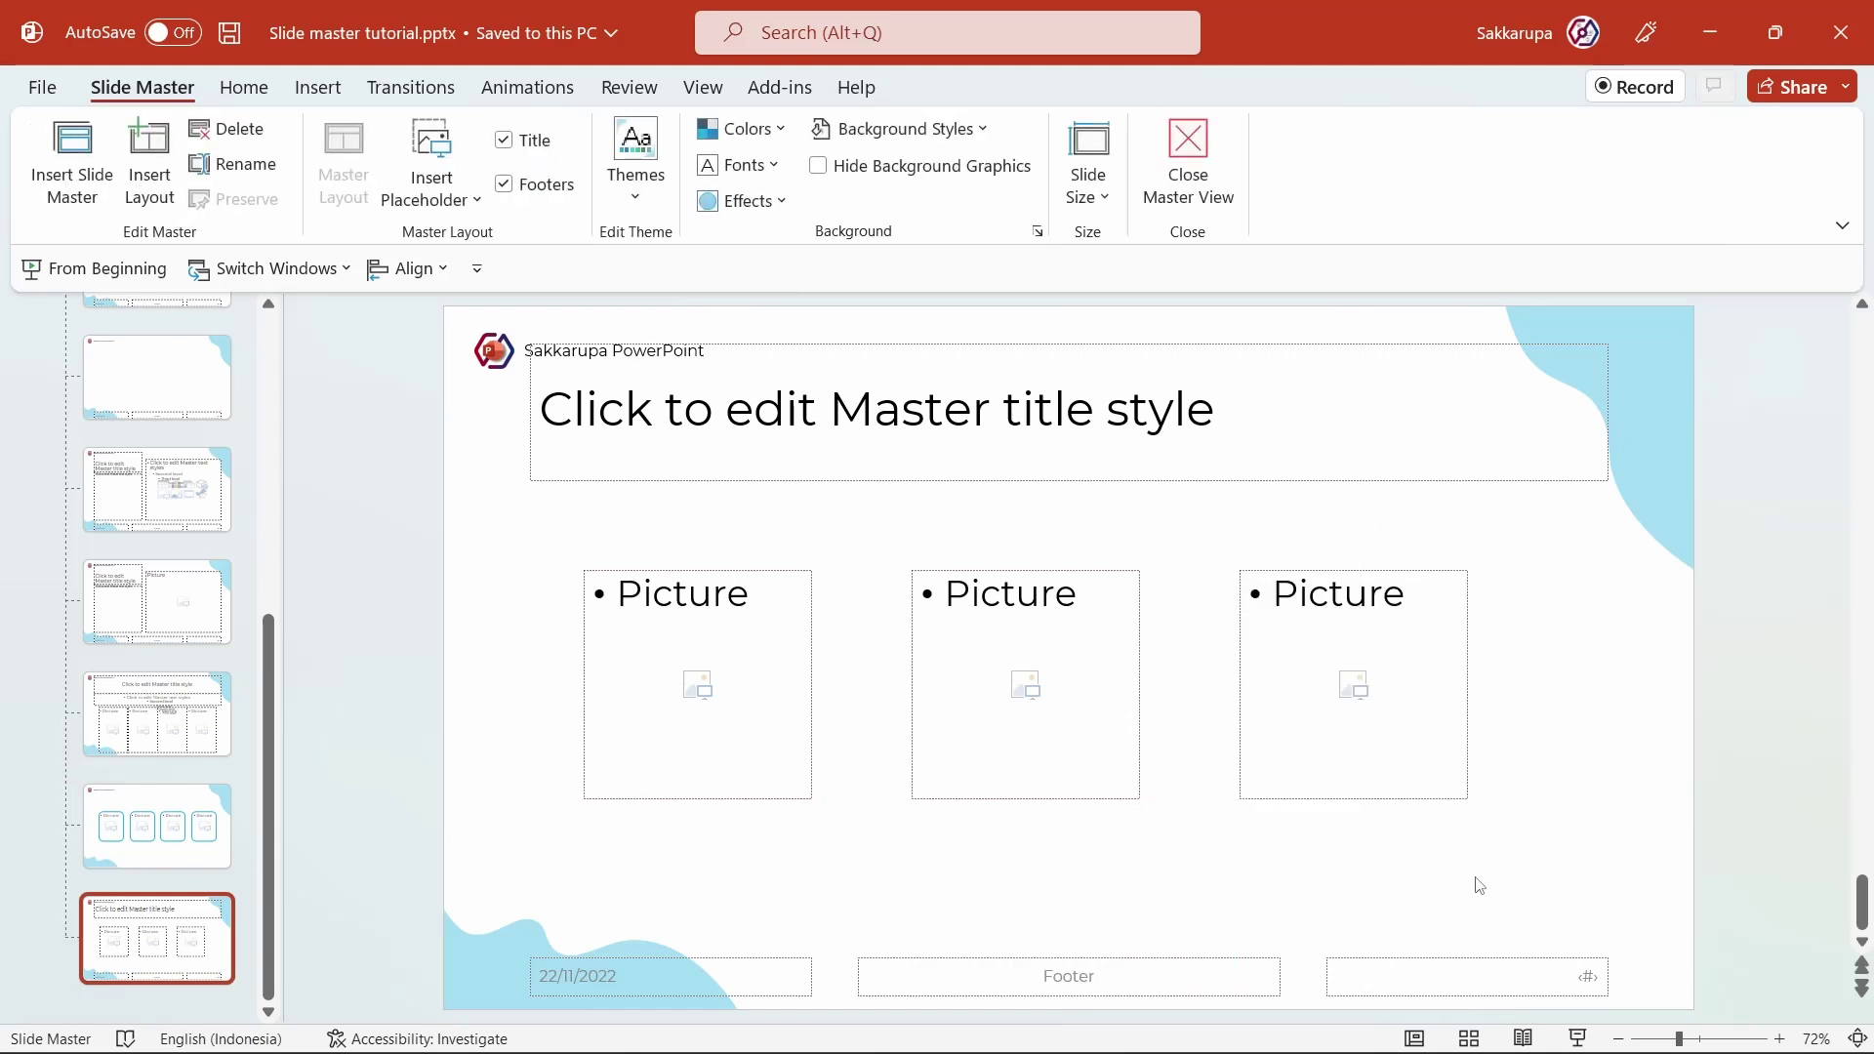
left_click_drag(1547, 896, 497, 442)
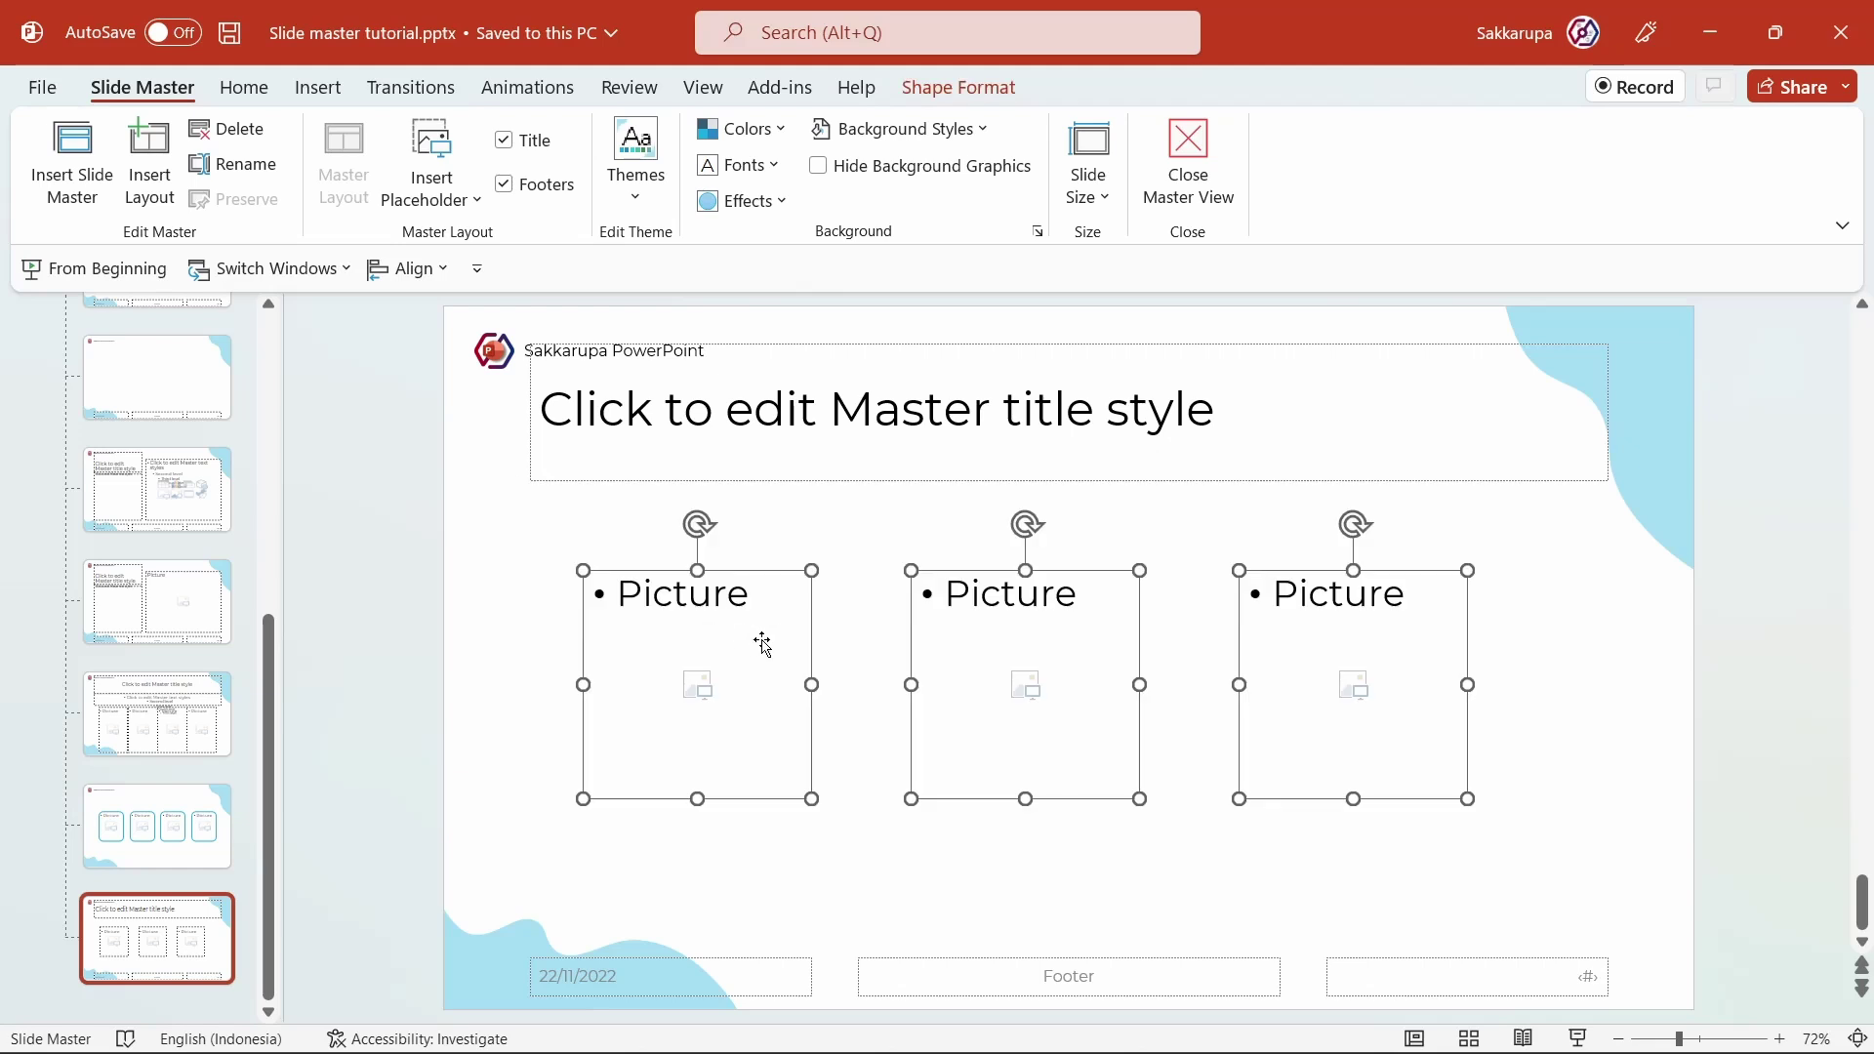
left_click_drag(763, 640, 814, 648)
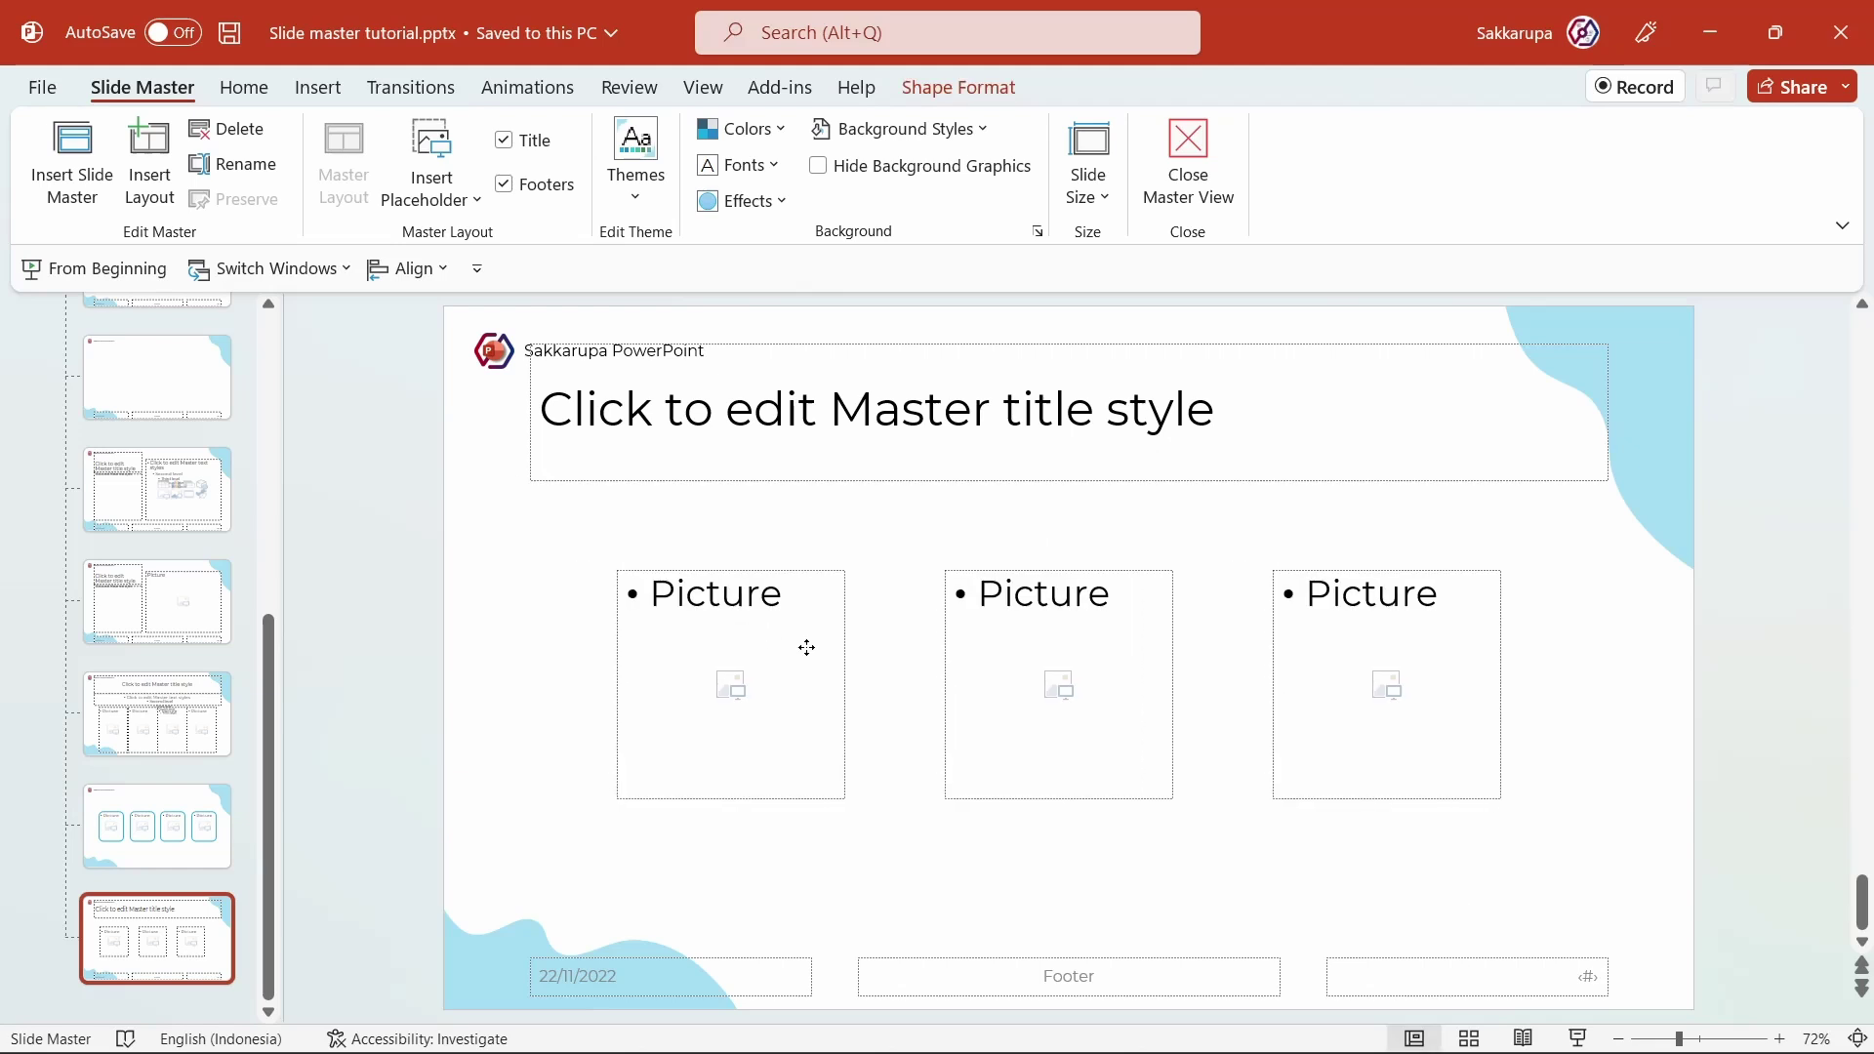
left_click(555, 659)
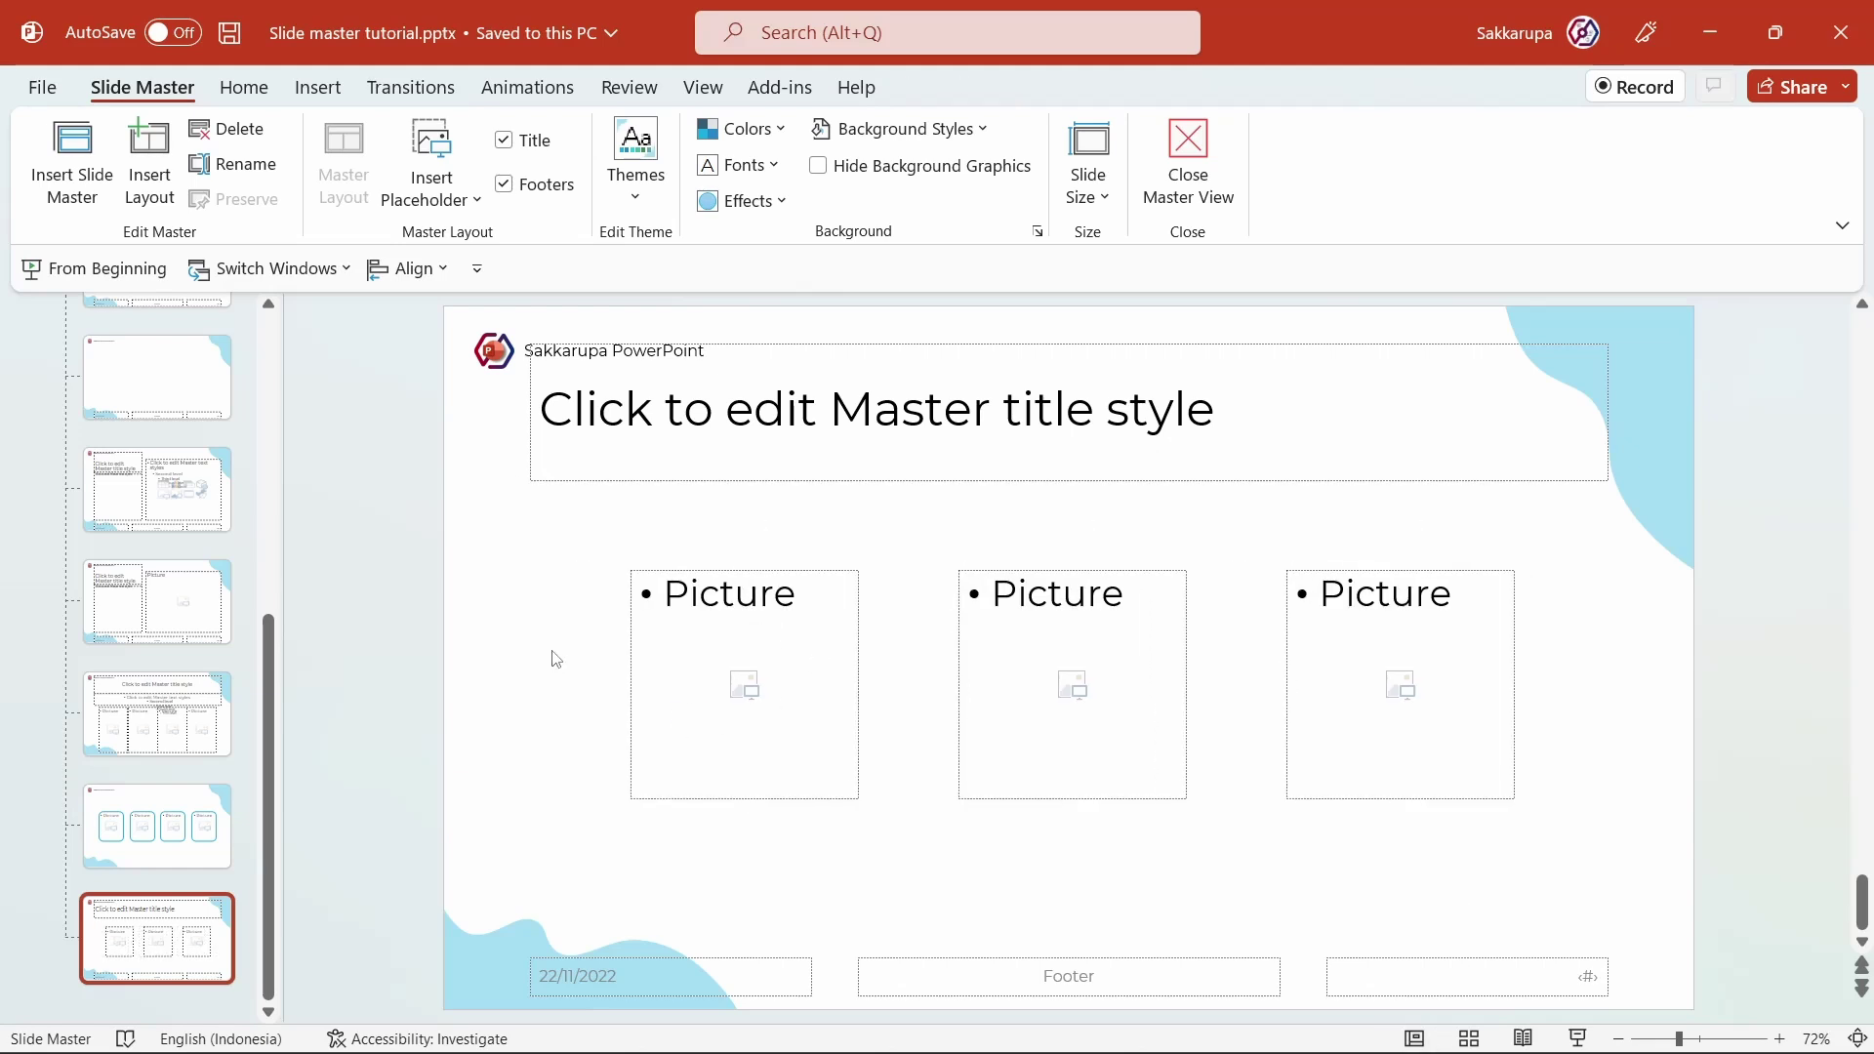
Step: Change the middle picture placeholder to an Oval, then leave Slide Master view
left_click(960, 664)
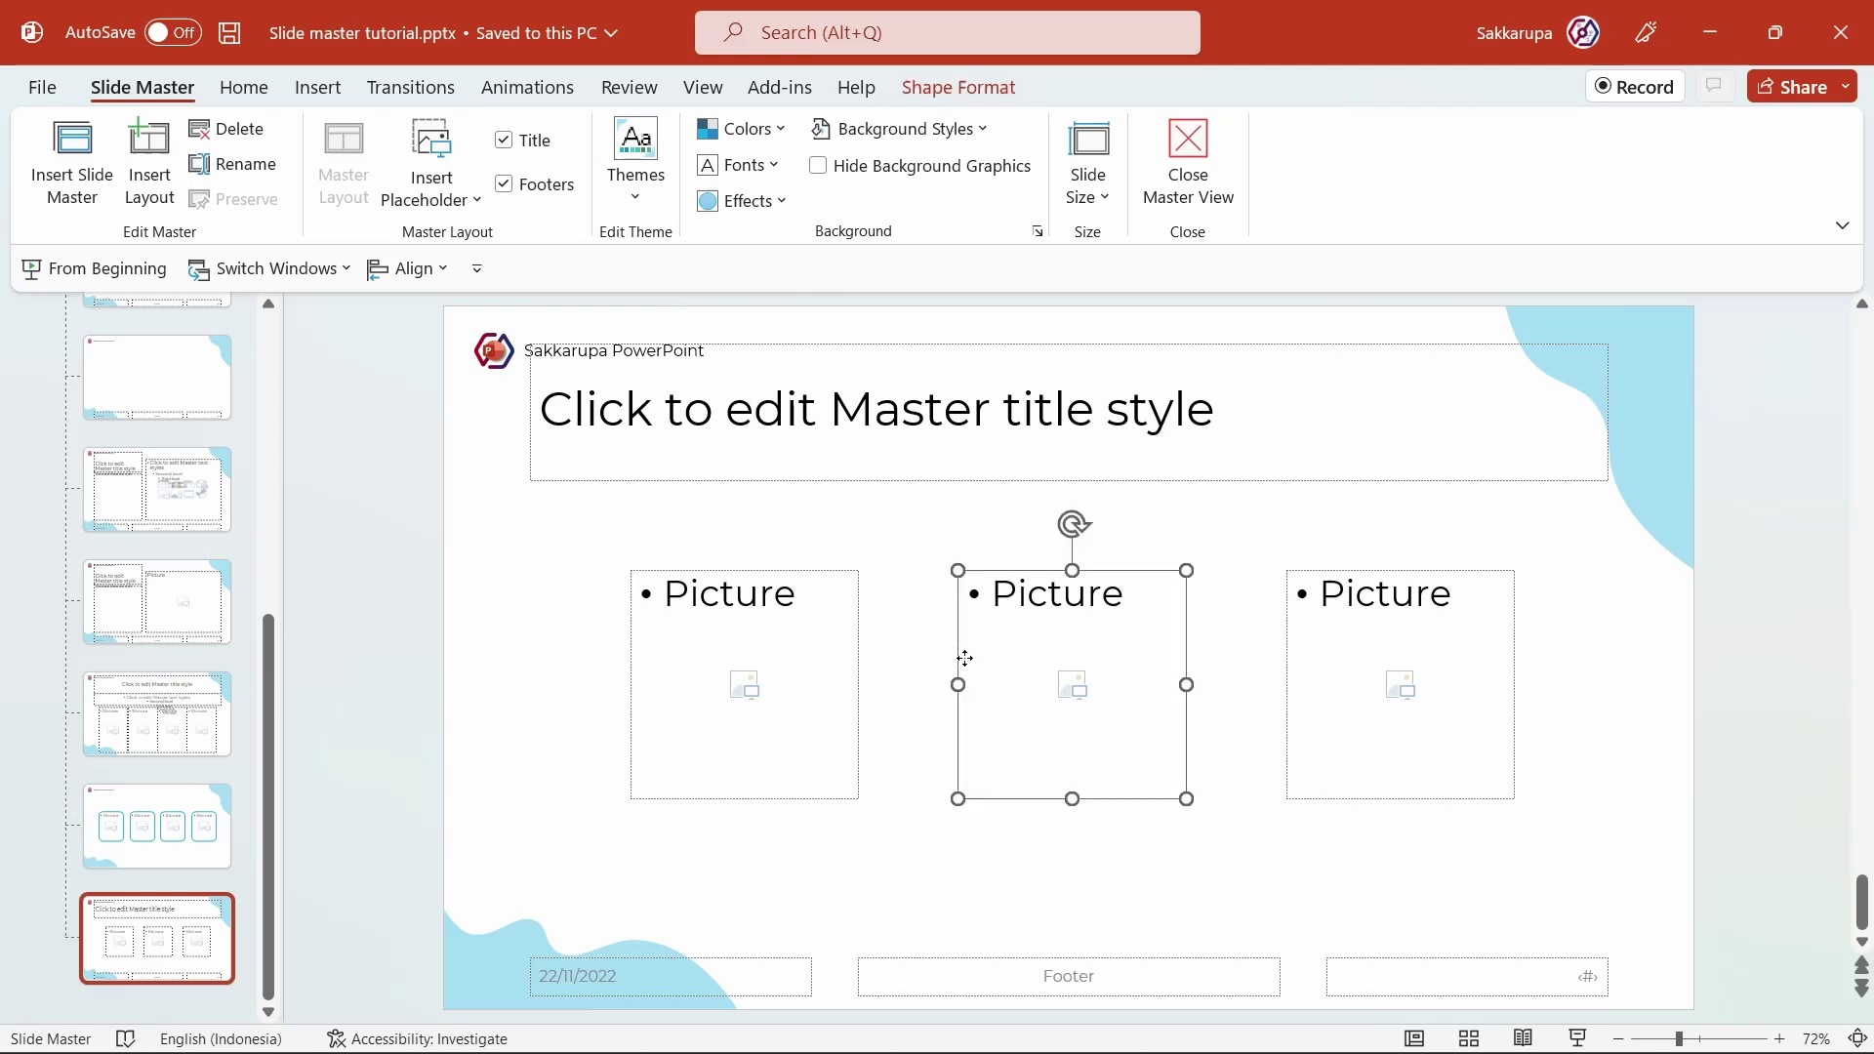
left_click(955, 83)
left_click(343, 131)
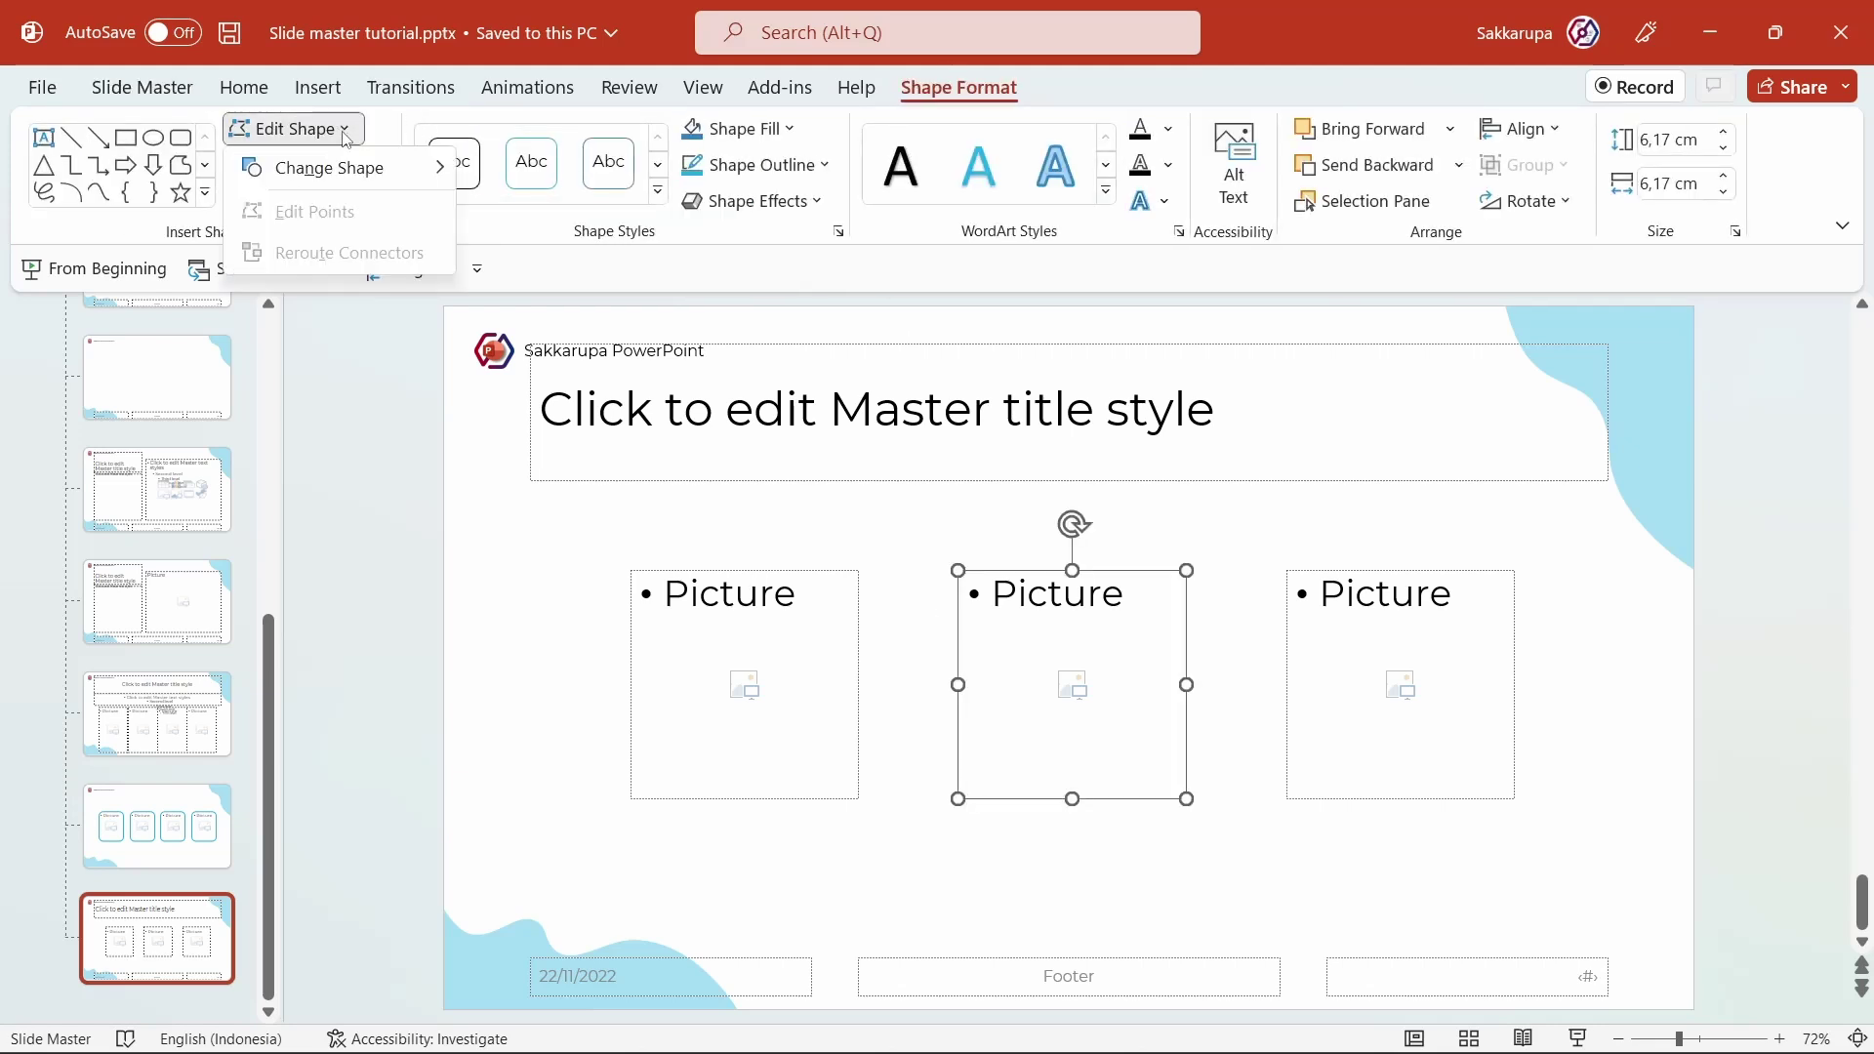
mouse_move(330, 167)
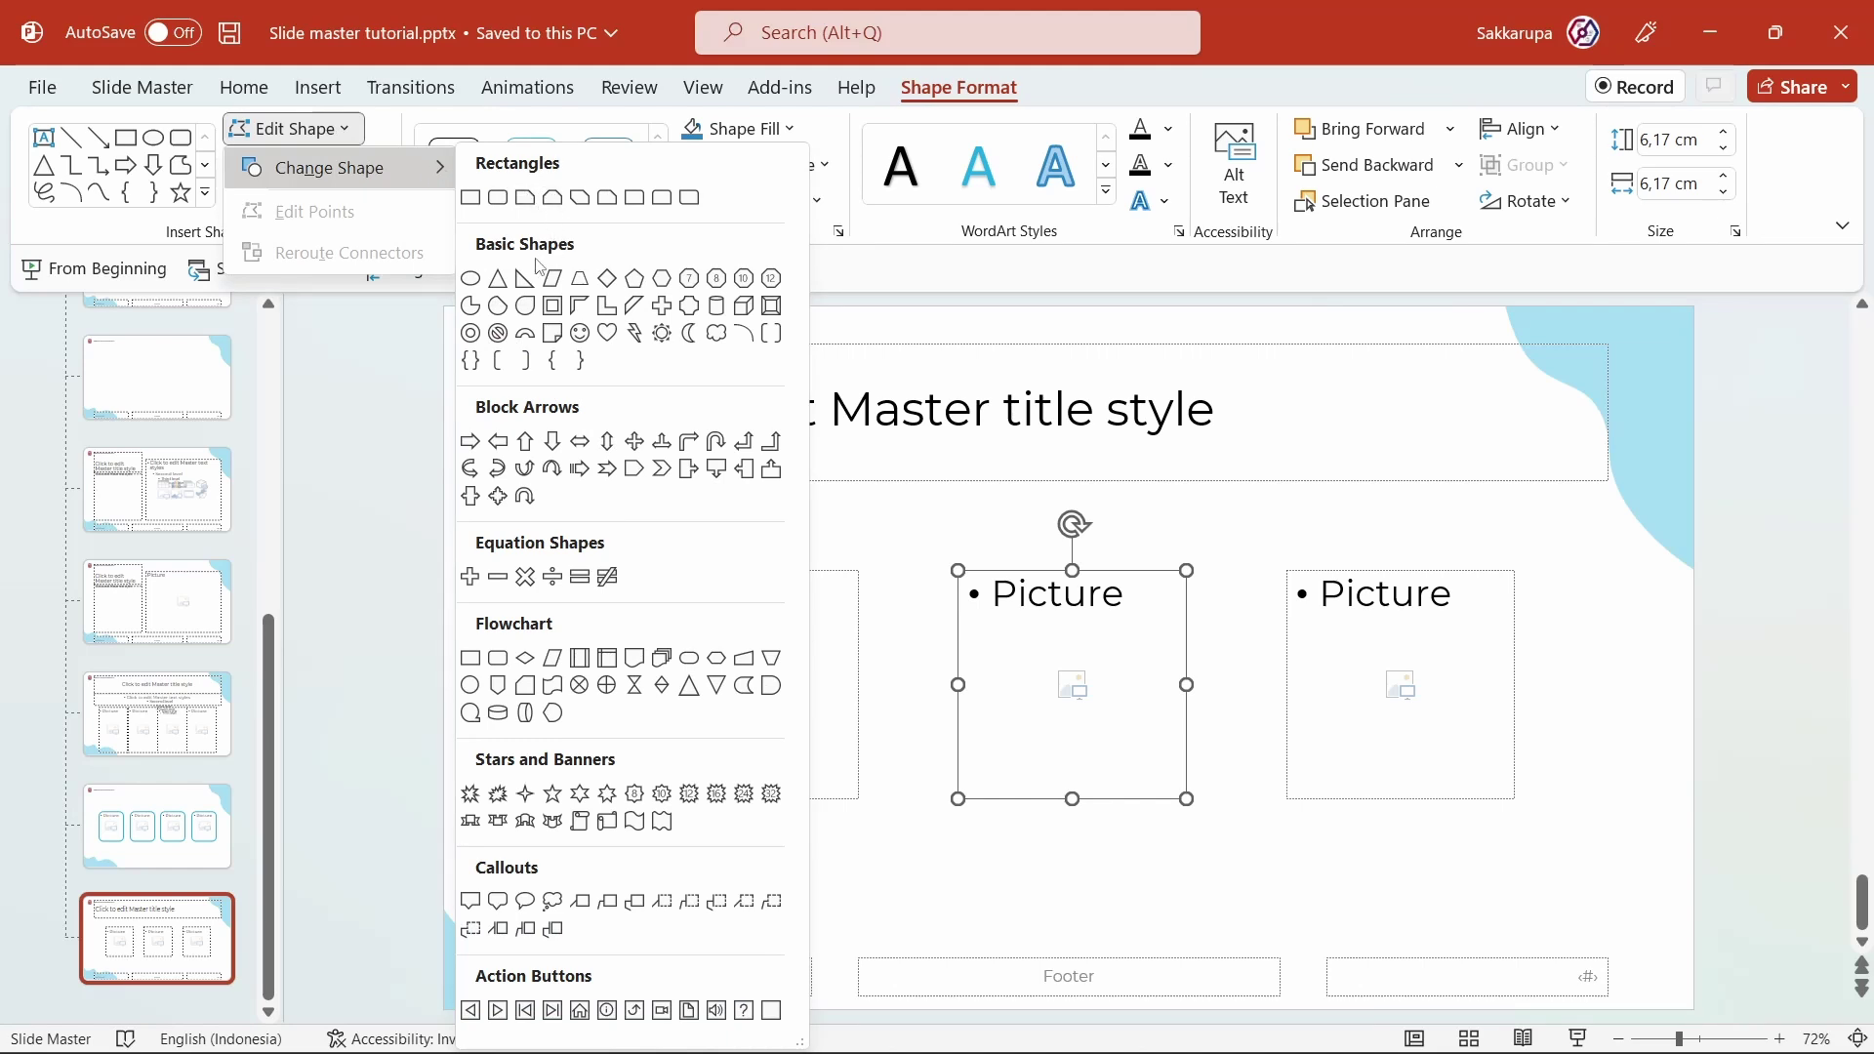
left_click(475, 280)
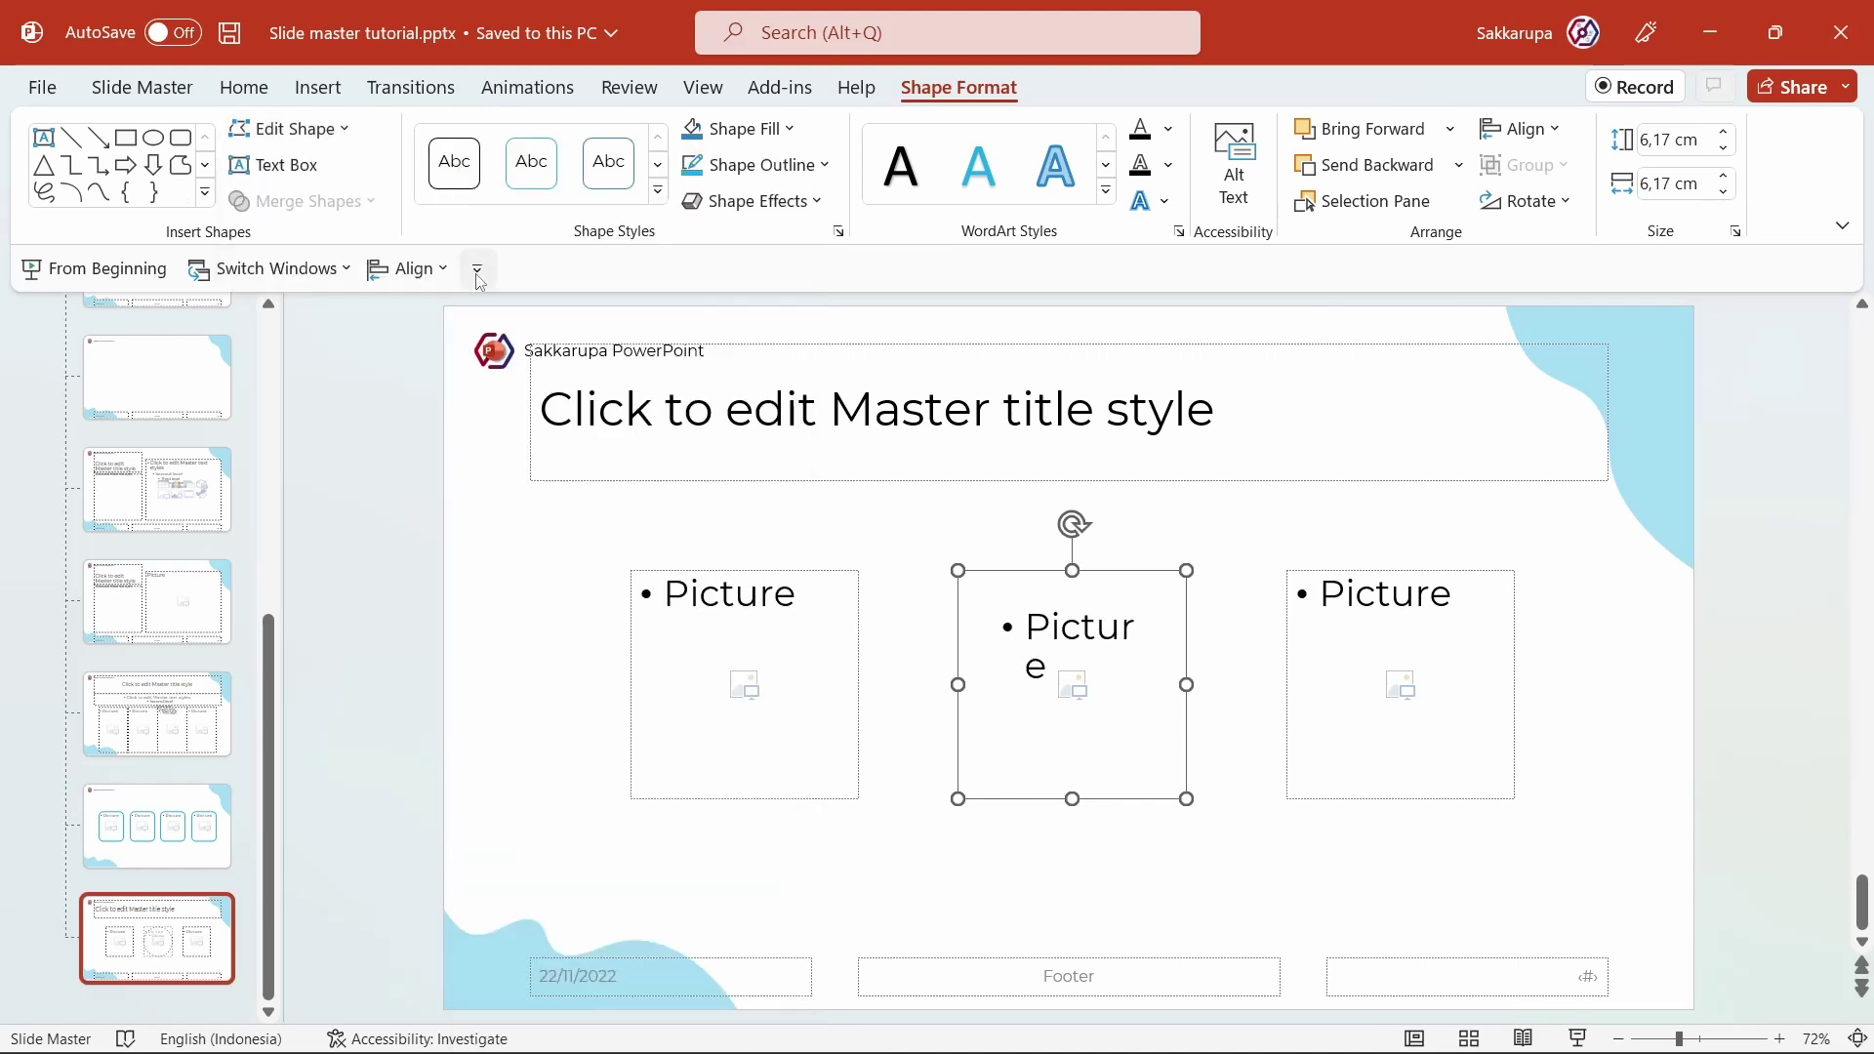
left_click(566, 609)
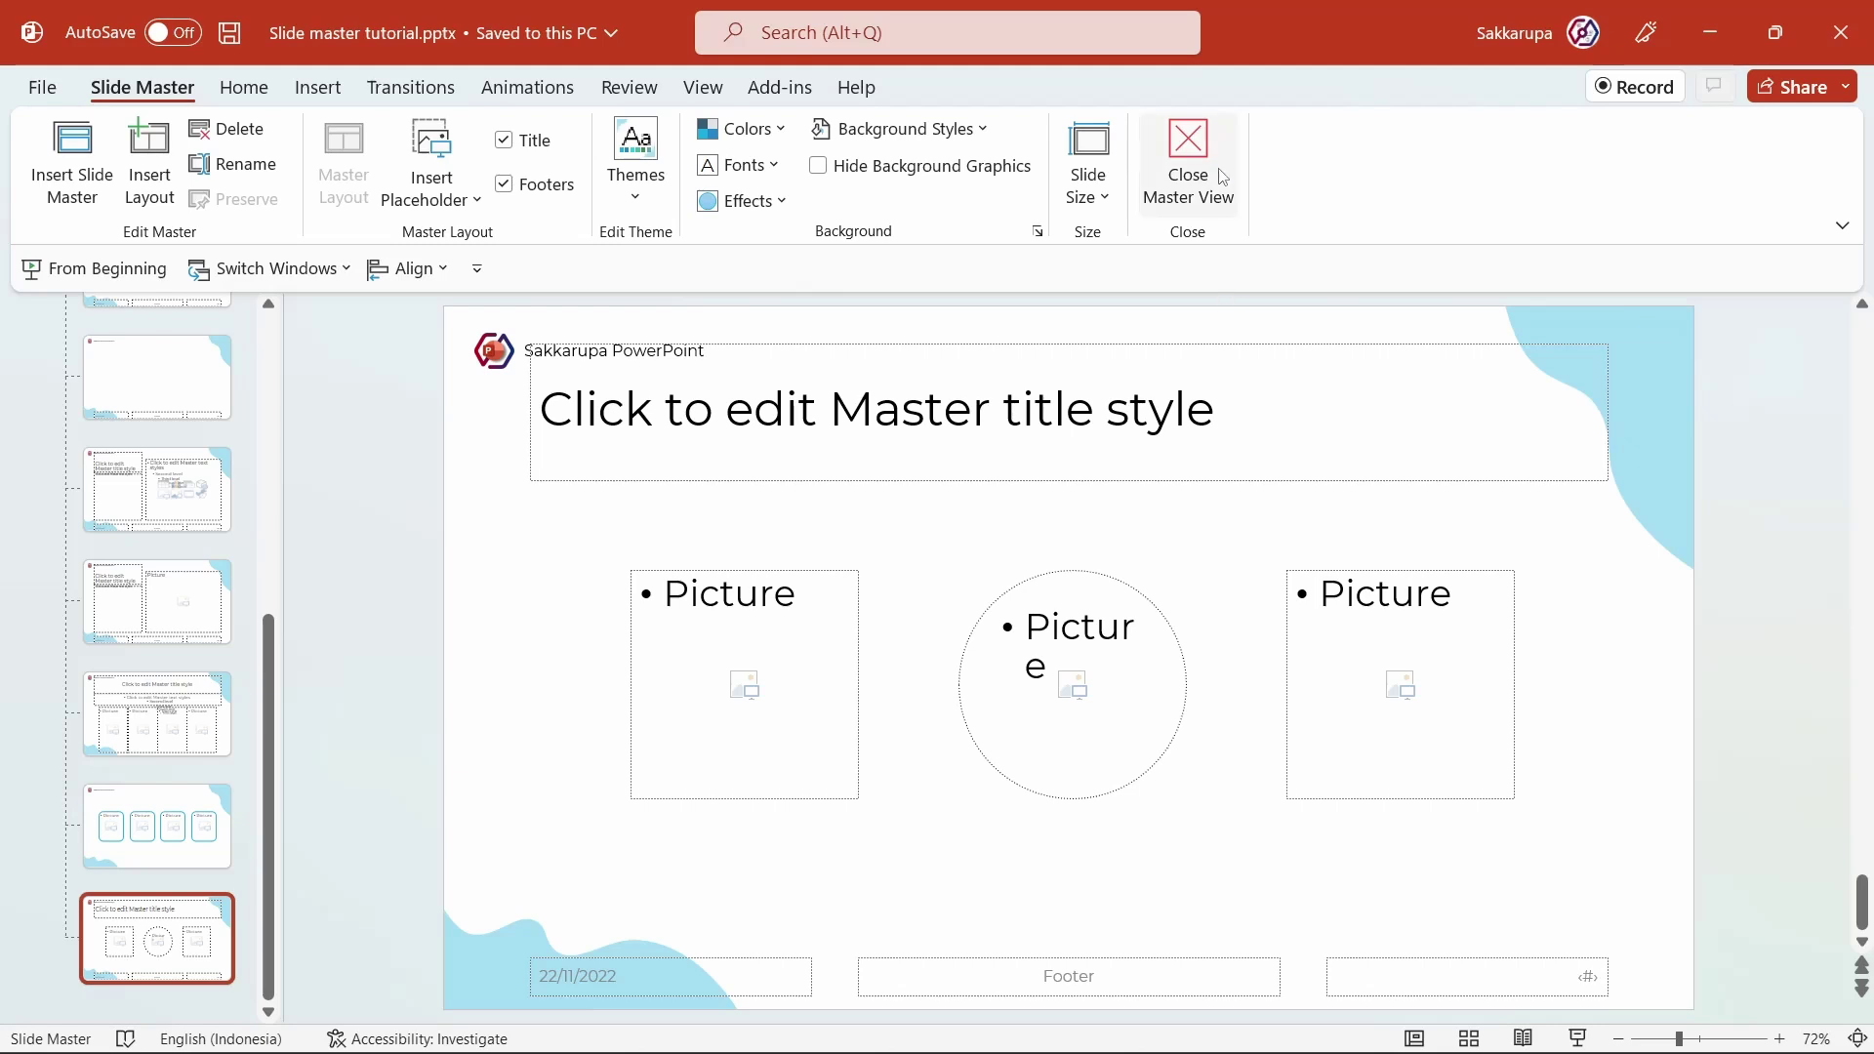
left_click(1189, 161)
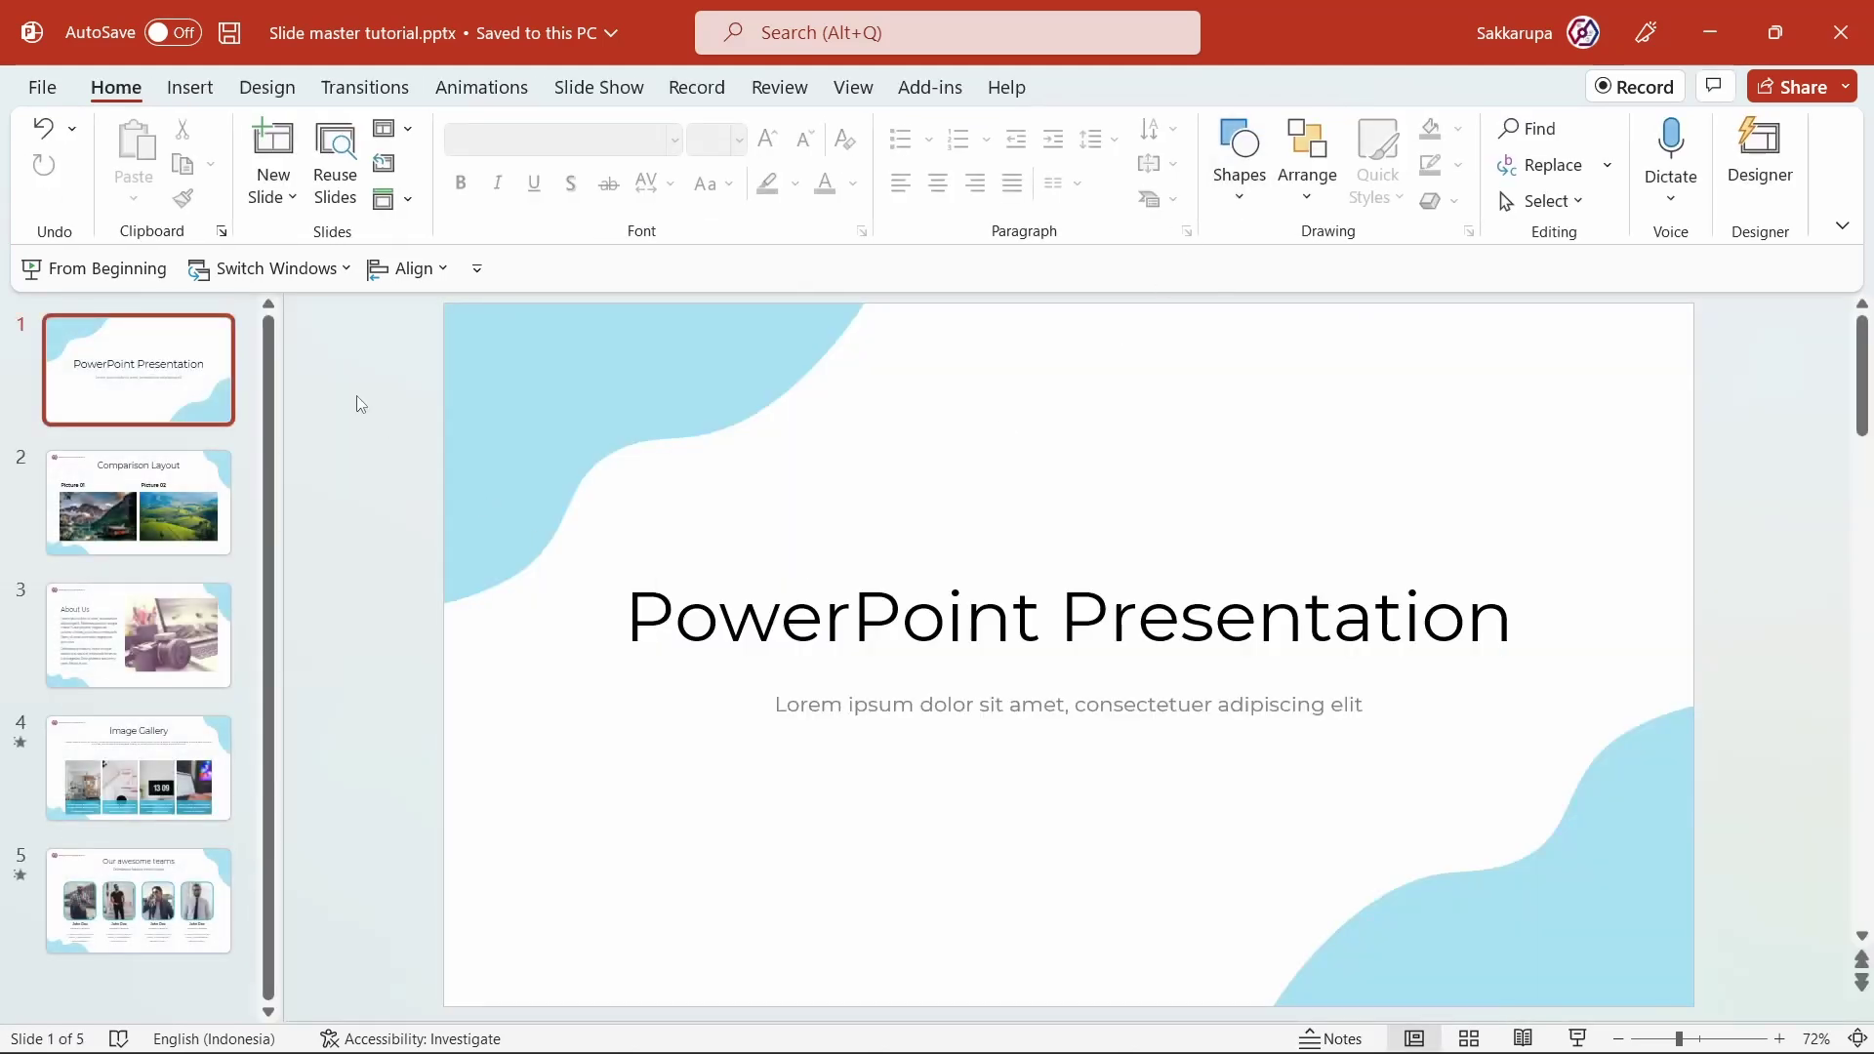
Step: Add a slide with the Custom Layout and insert the italy photo from Pixabay > BG on the left
left_click(272, 214)
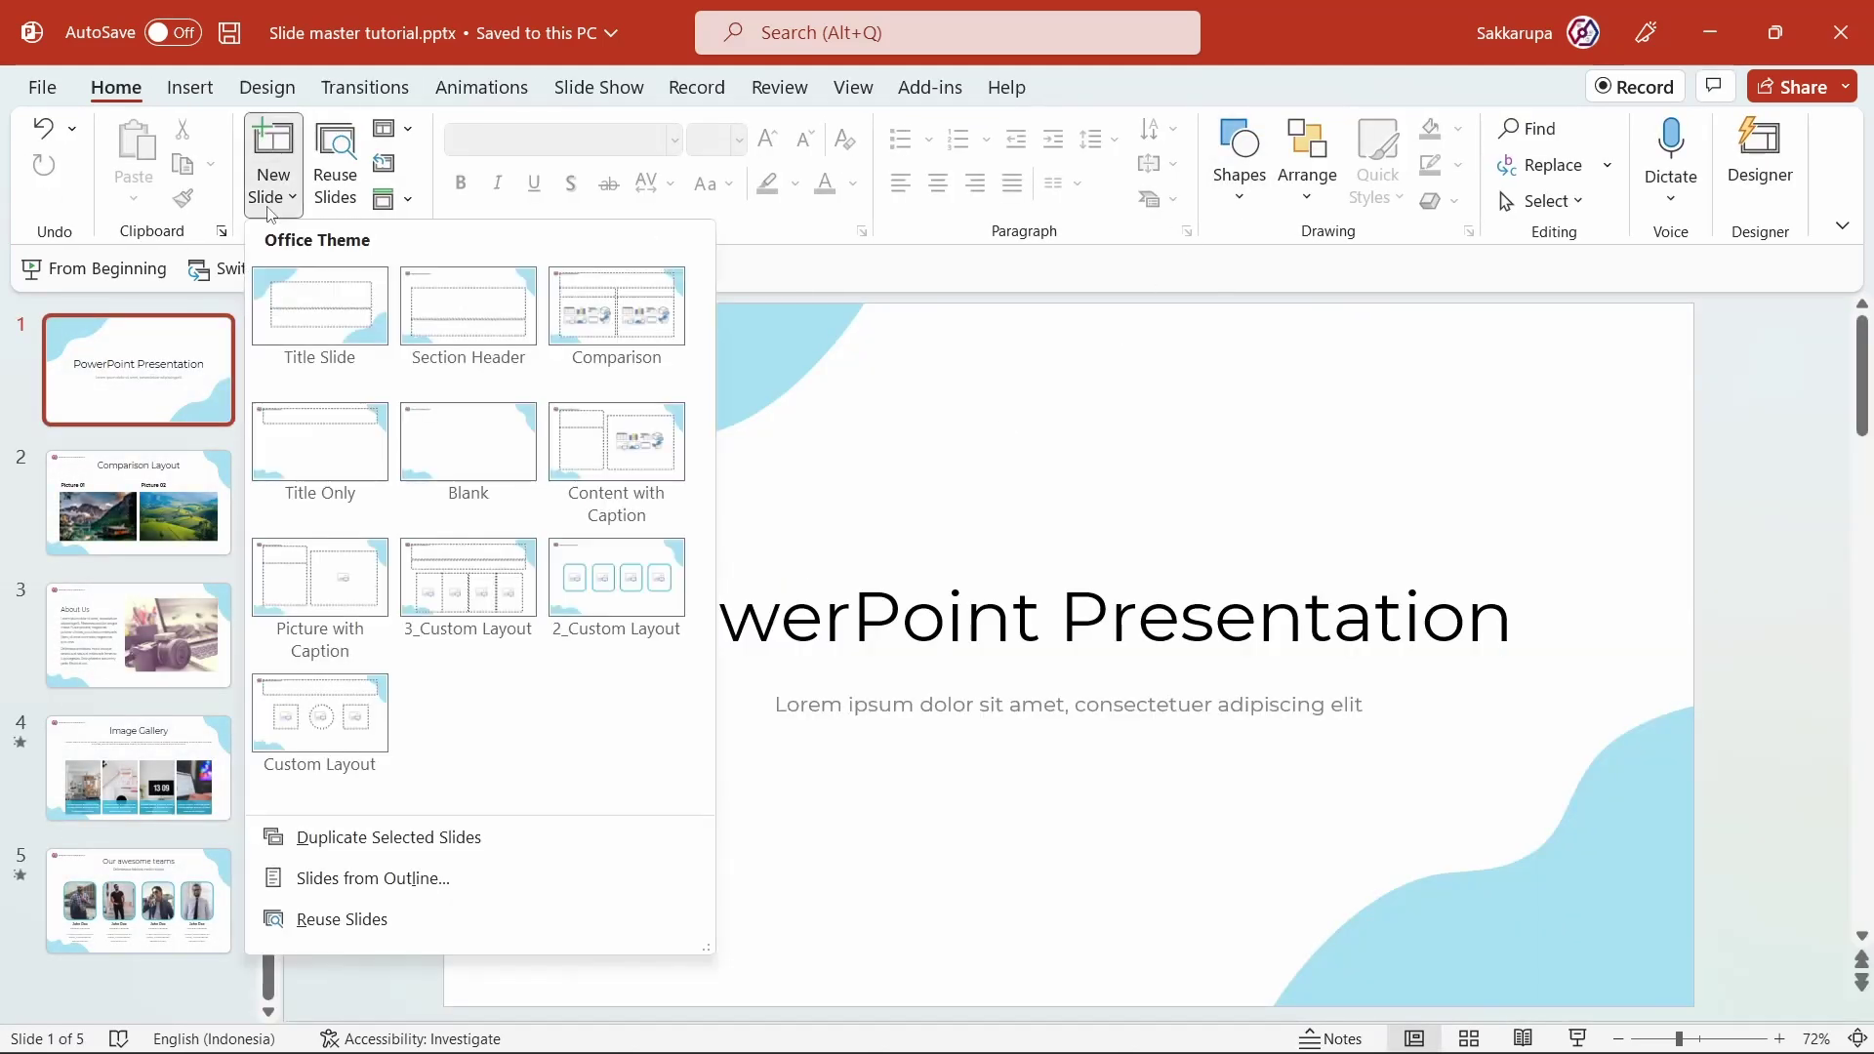
left_click(361, 721)
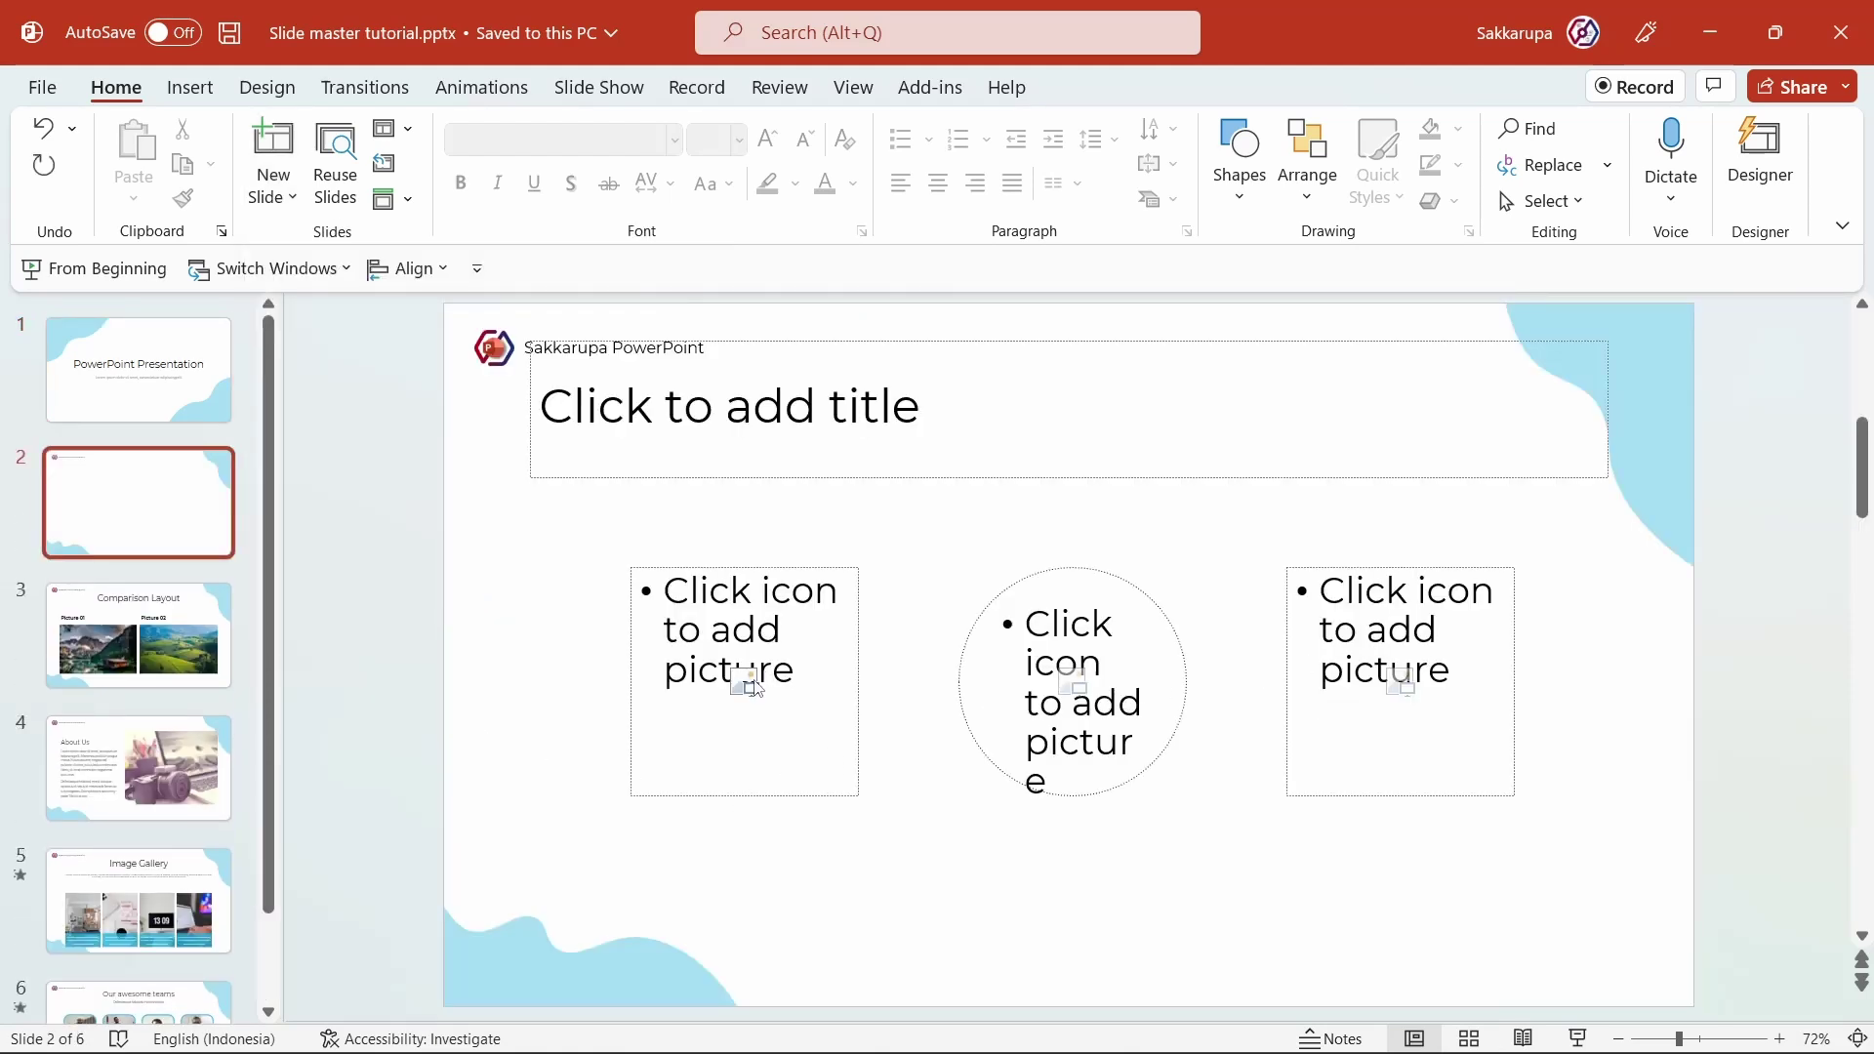
left_click(757, 689)
double_click(790, 415)
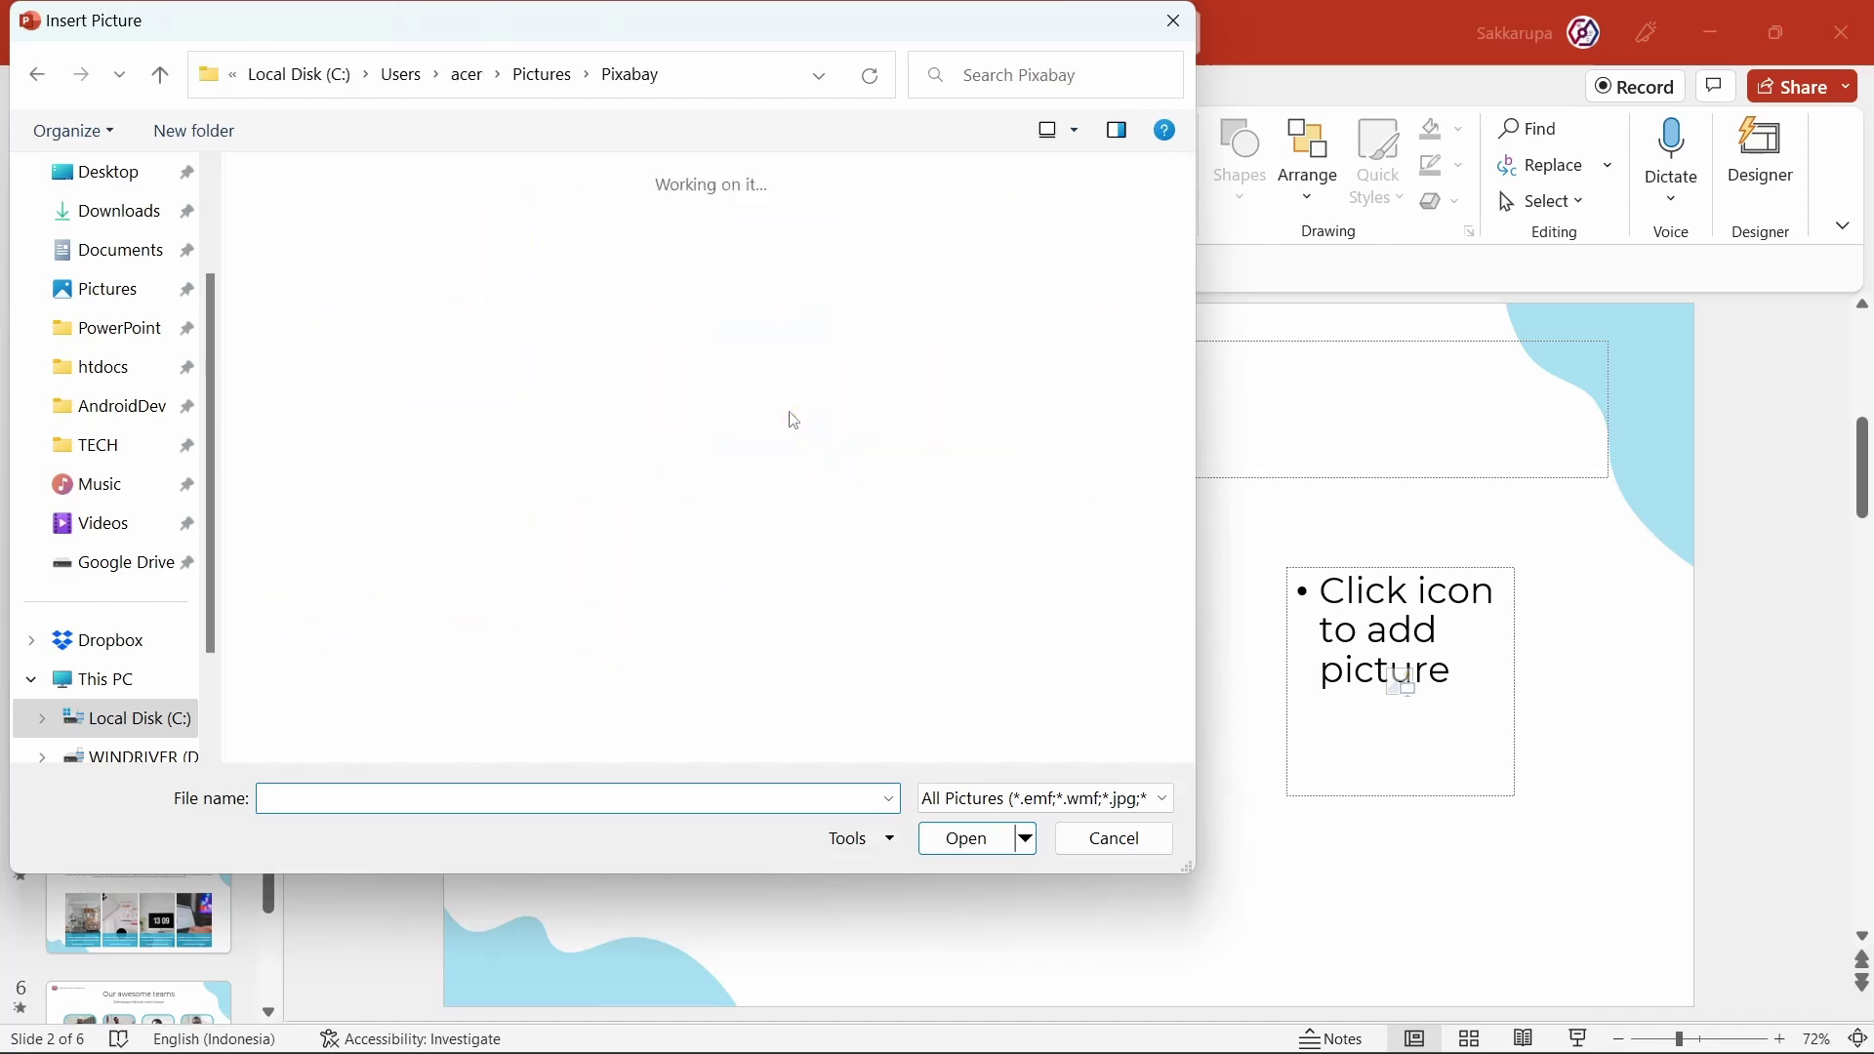
double_click(770, 273)
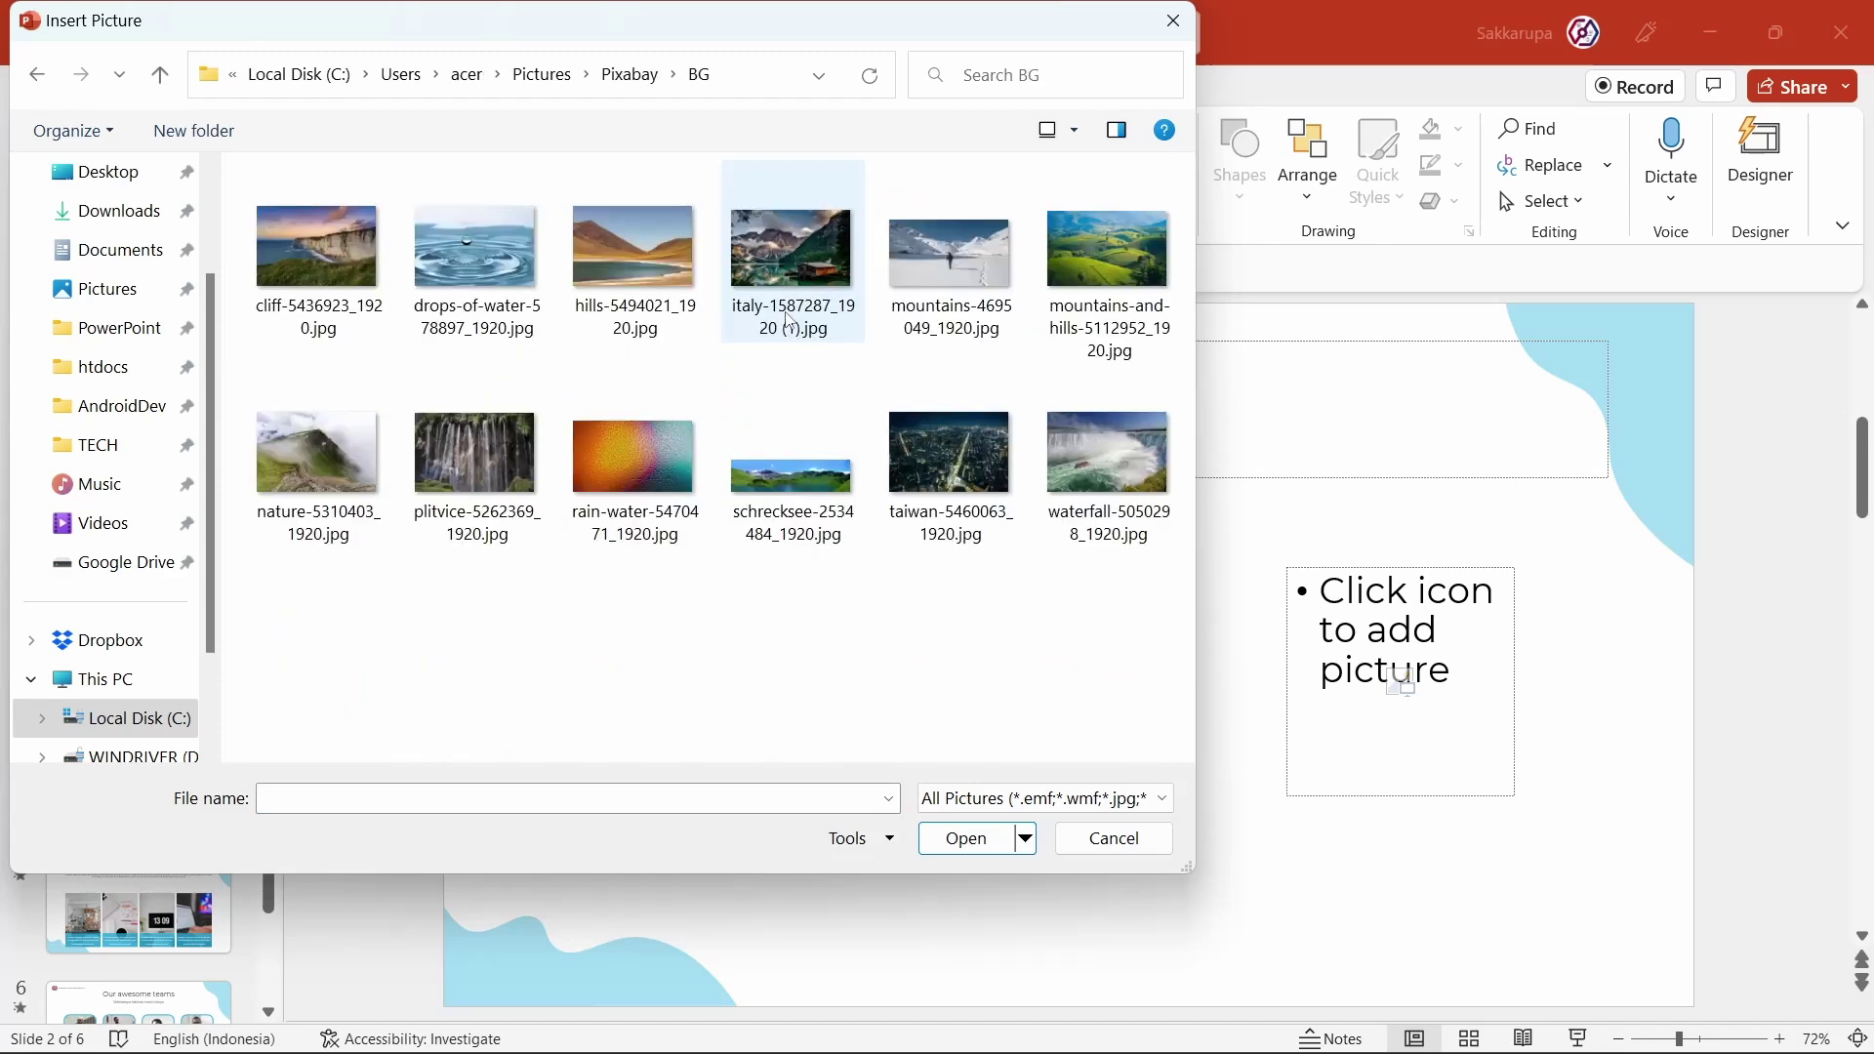
double_click(796, 295)
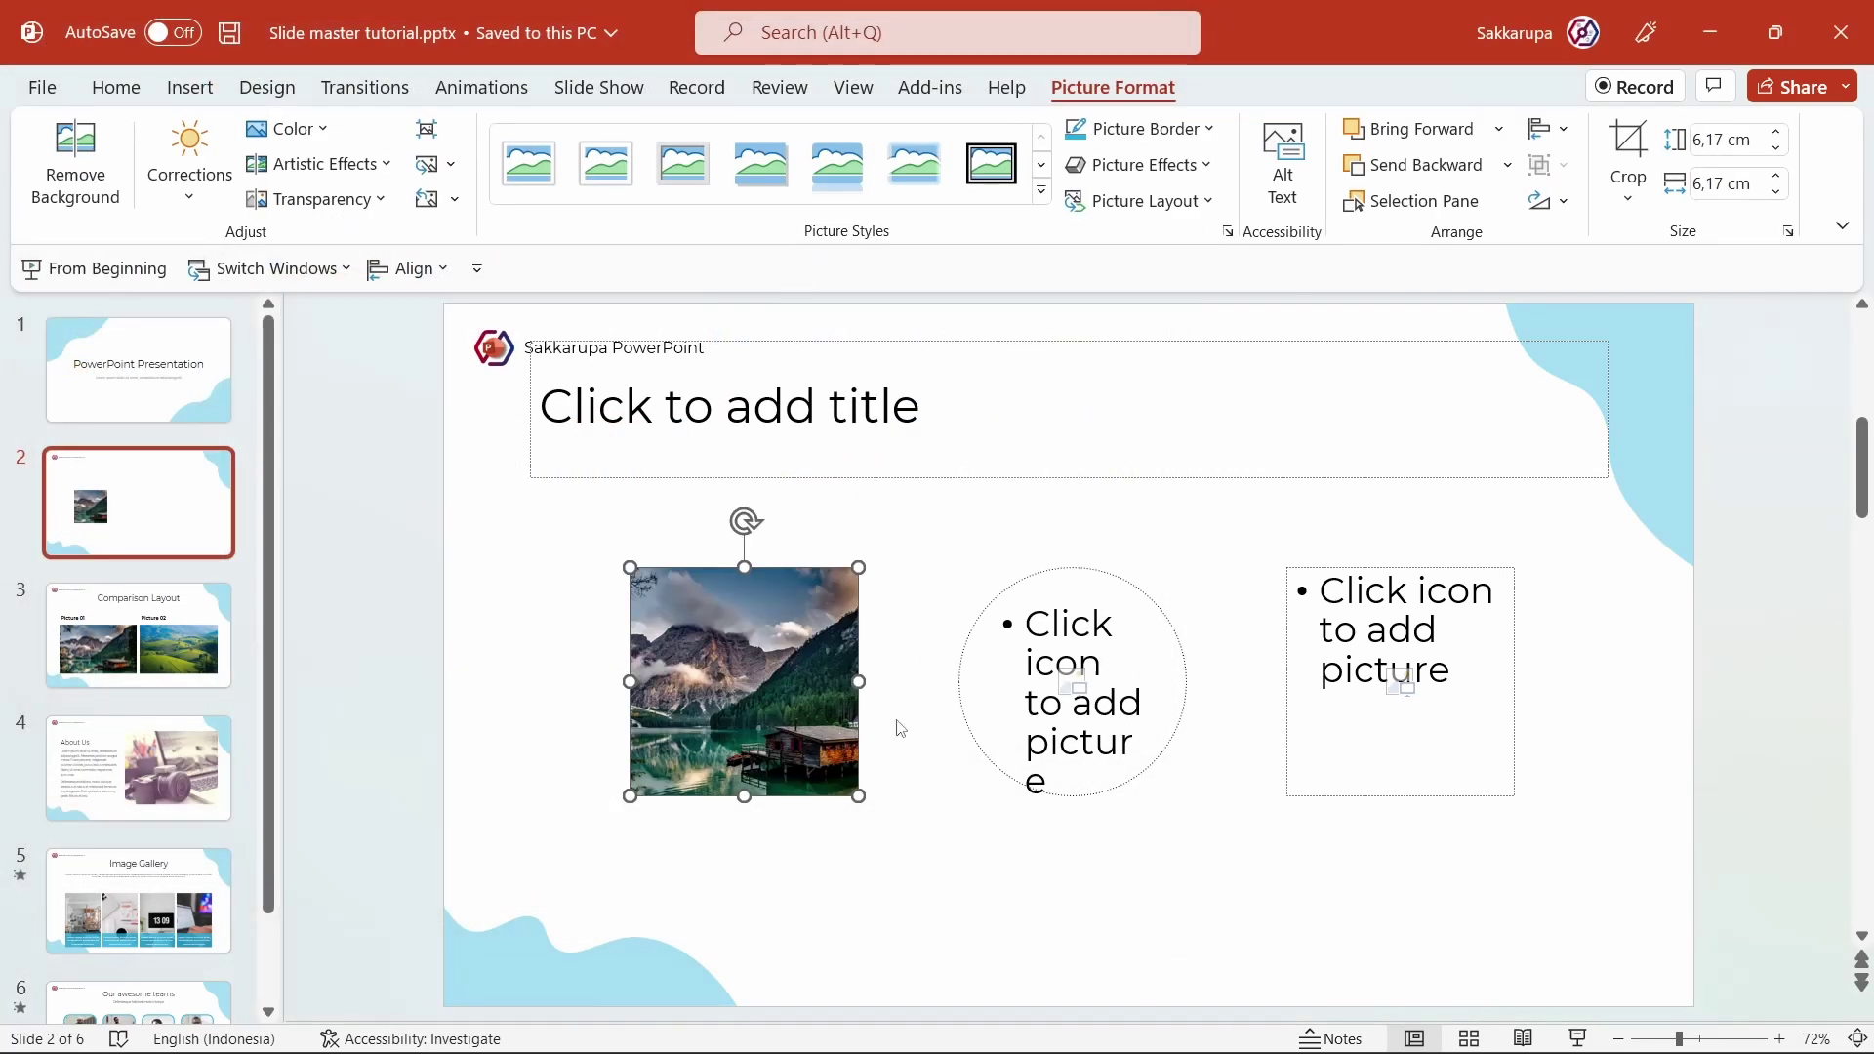
Step: Insert the hills photo into the circle and the waterfall photo on the right
left_click(1072, 682)
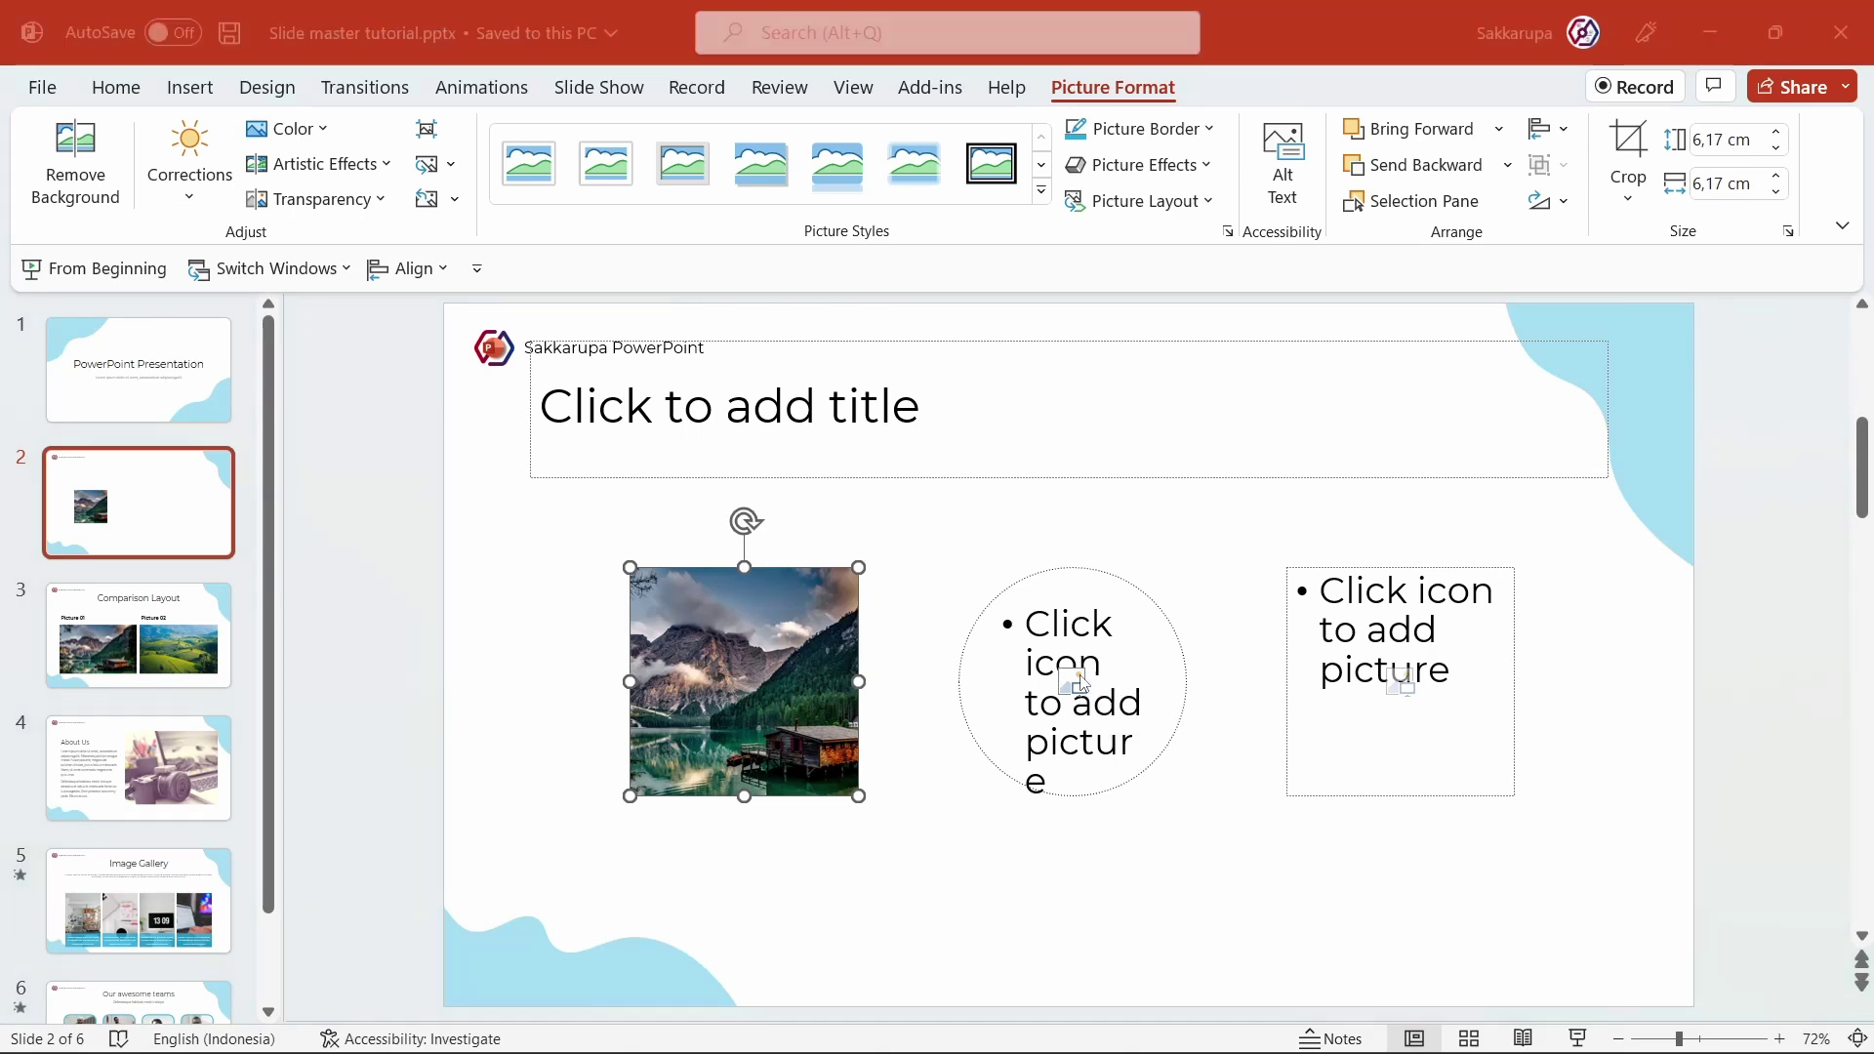
double_click(677, 259)
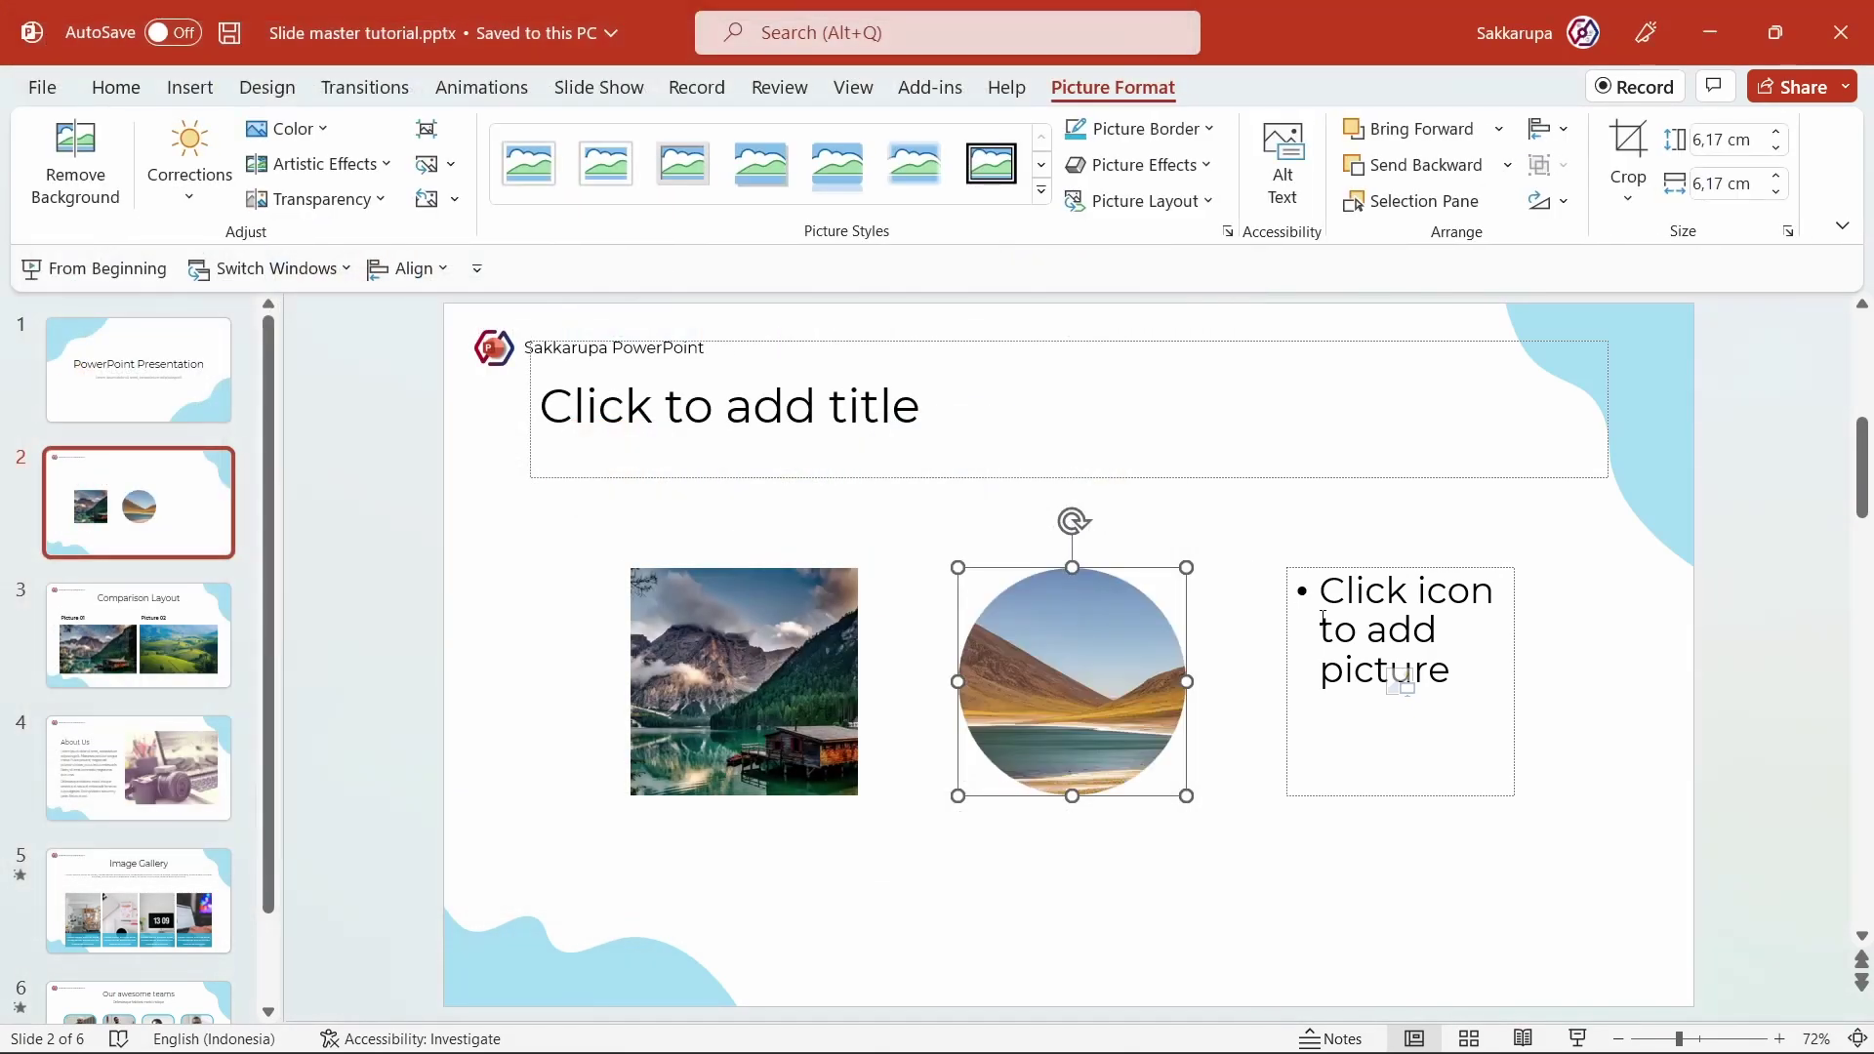
left_click(1402, 682)
double_click(1137, 459)
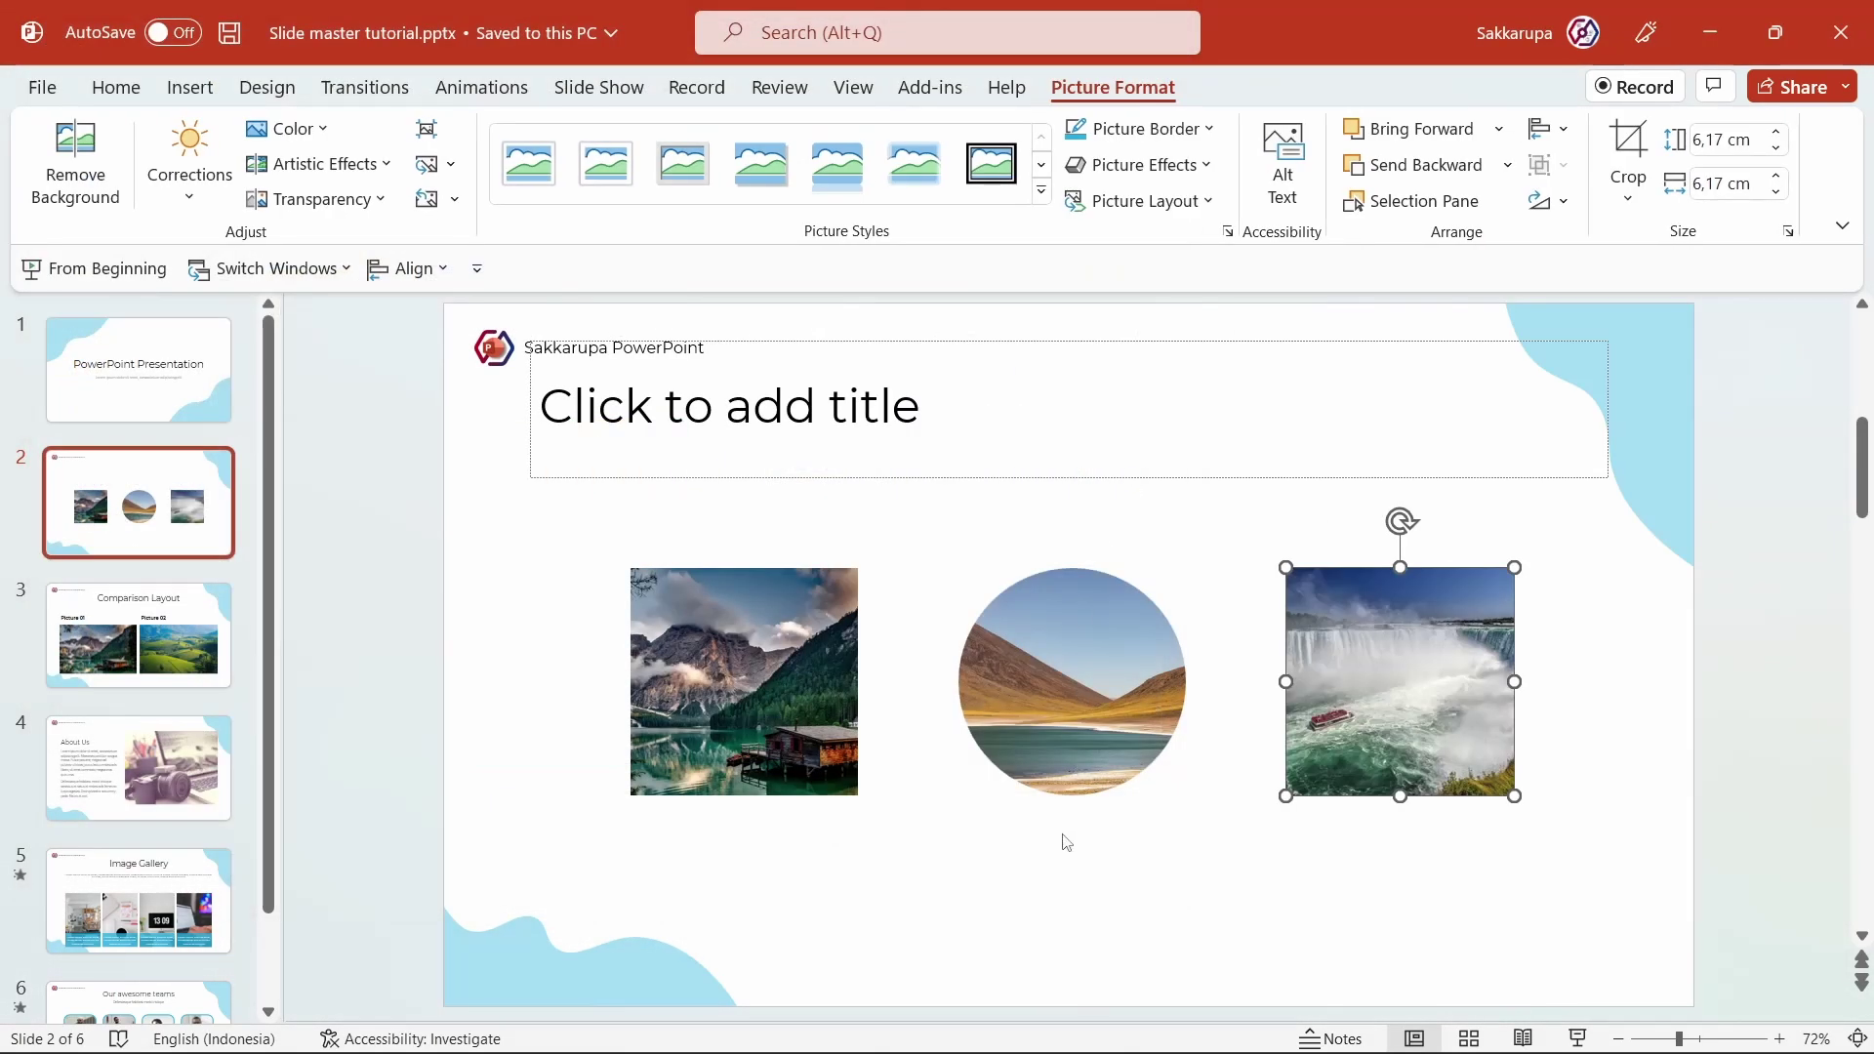
left_click(1061, 839)
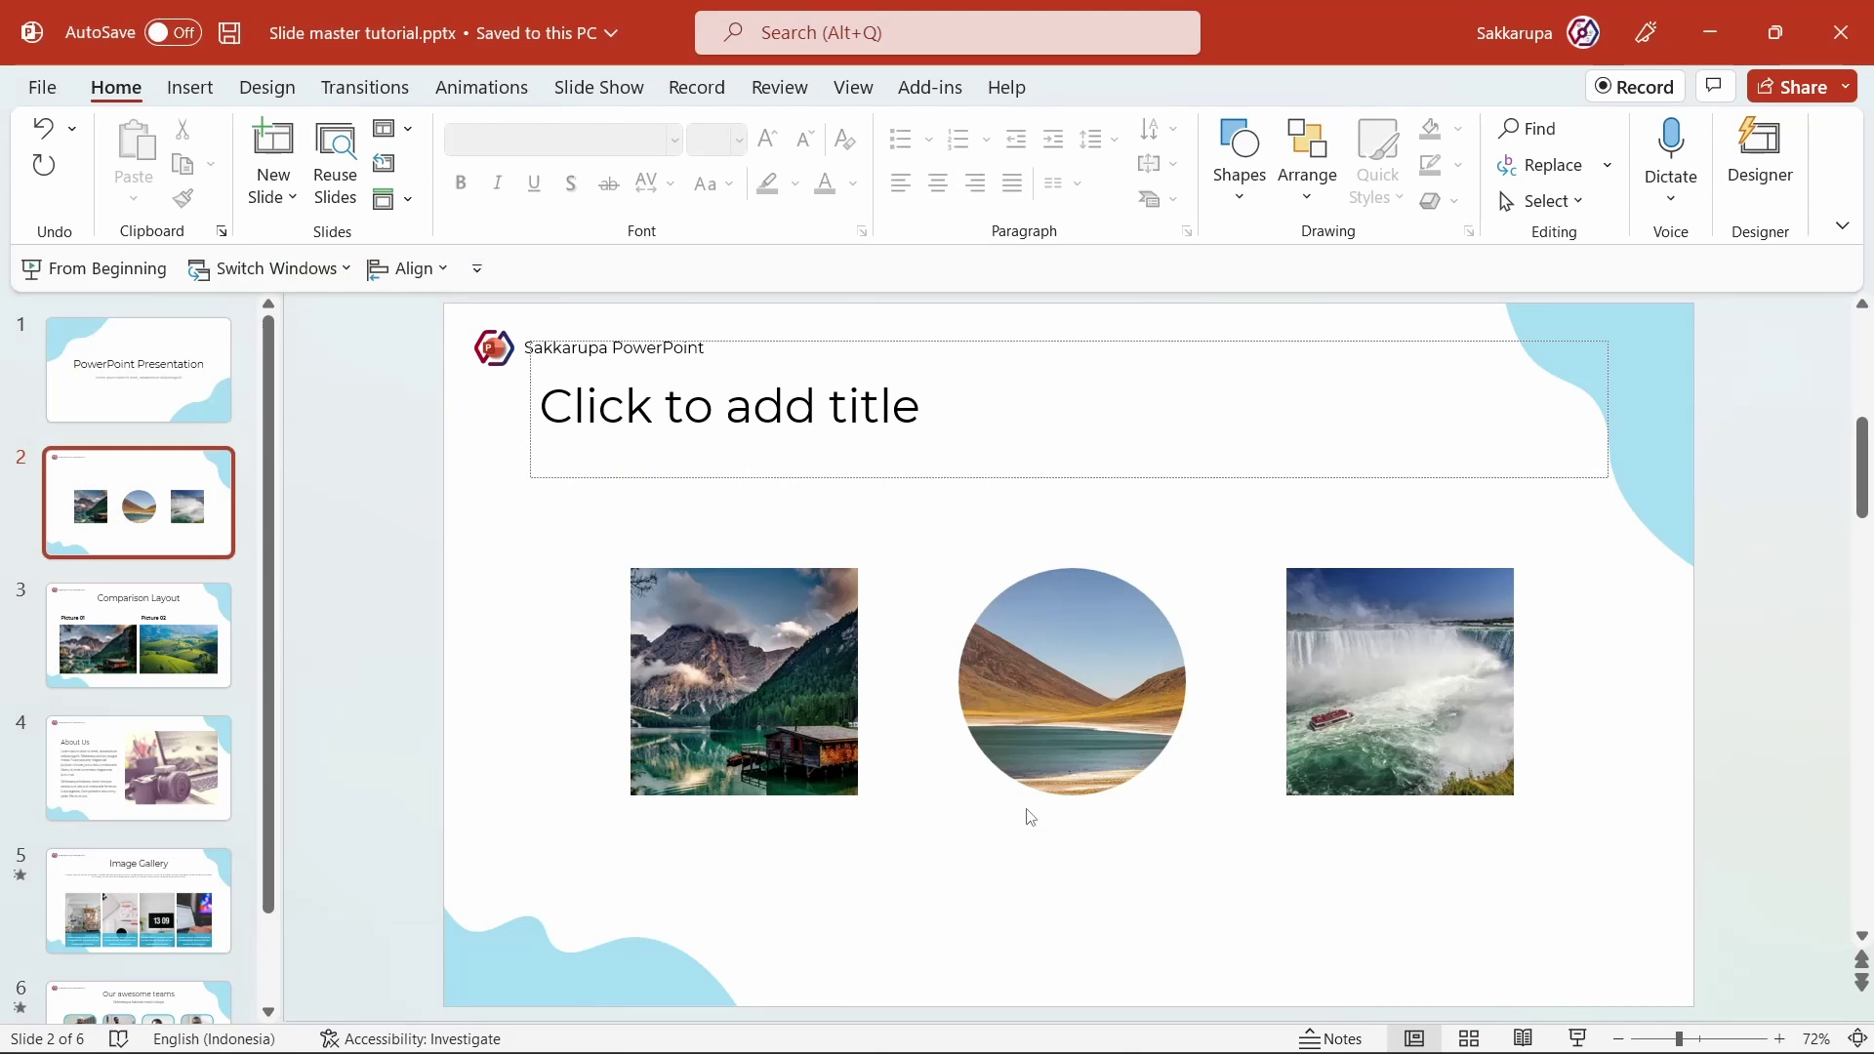
Step: Title slide 2 'Image Gallery' and centre the title
left_click(874, 411)
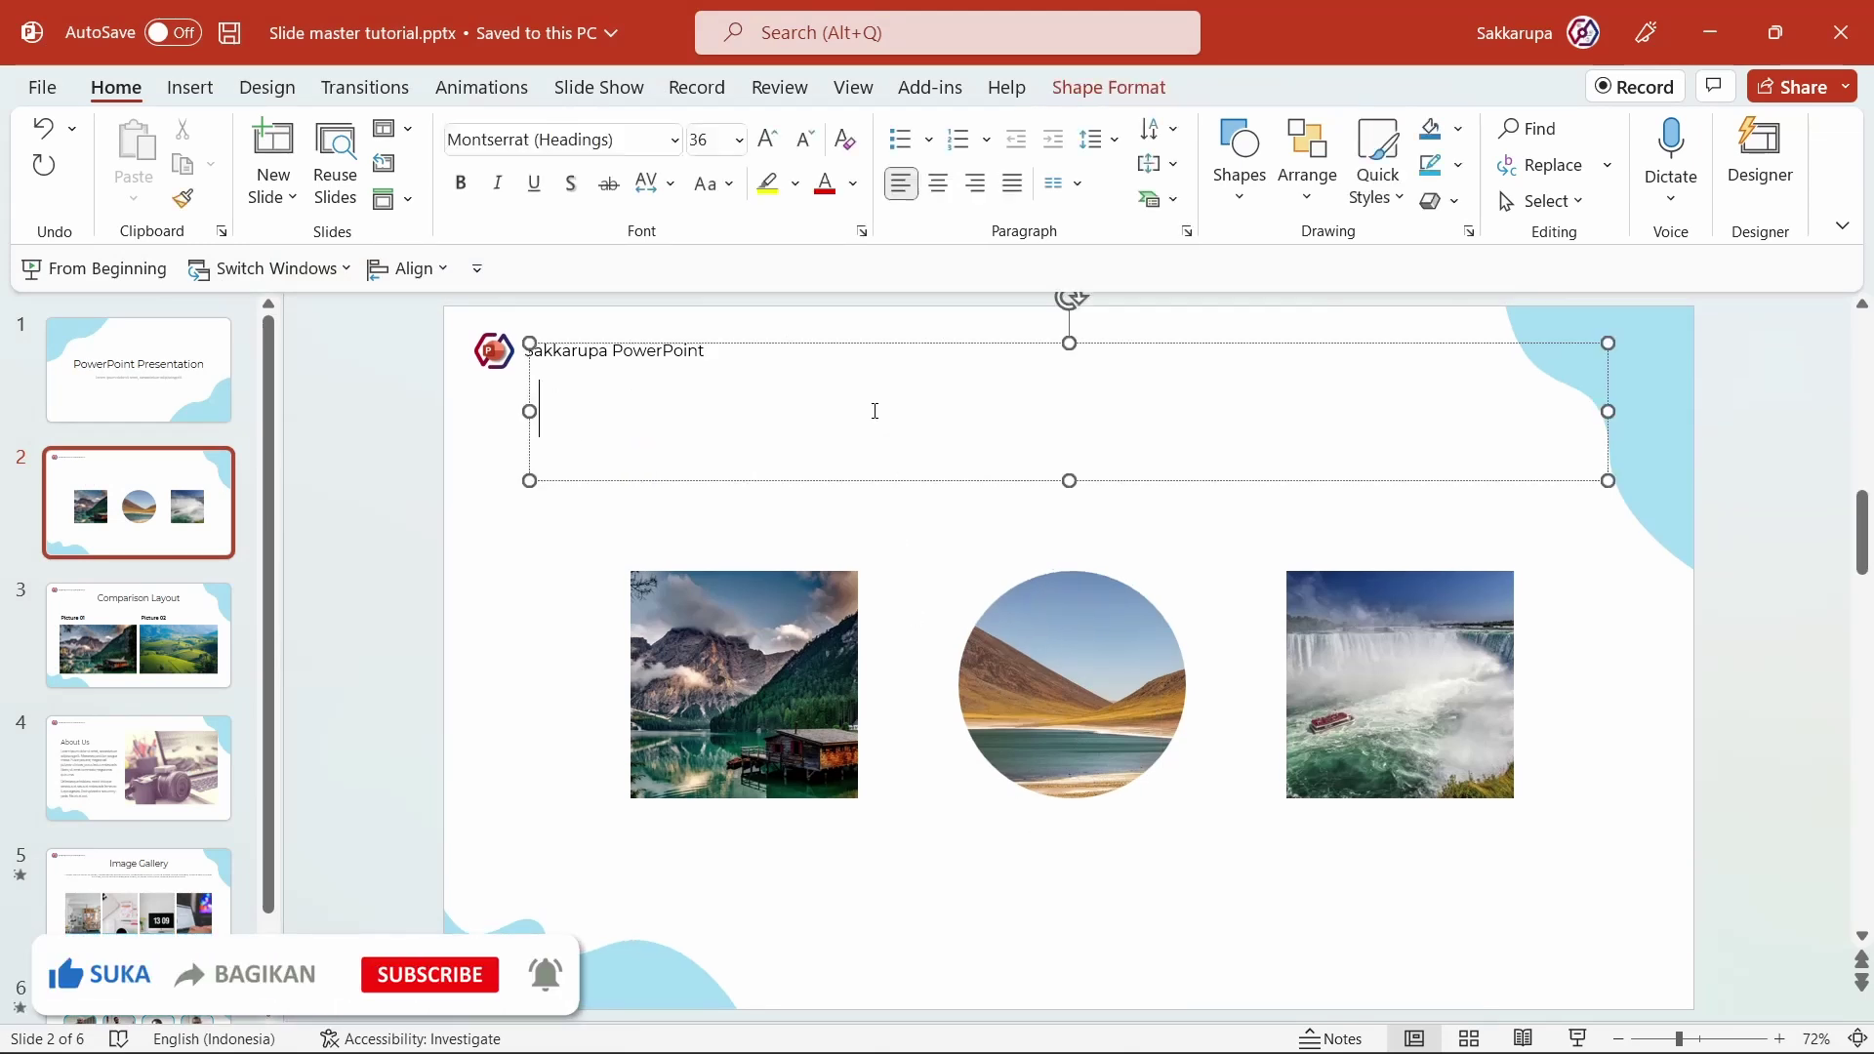
type("Image G")
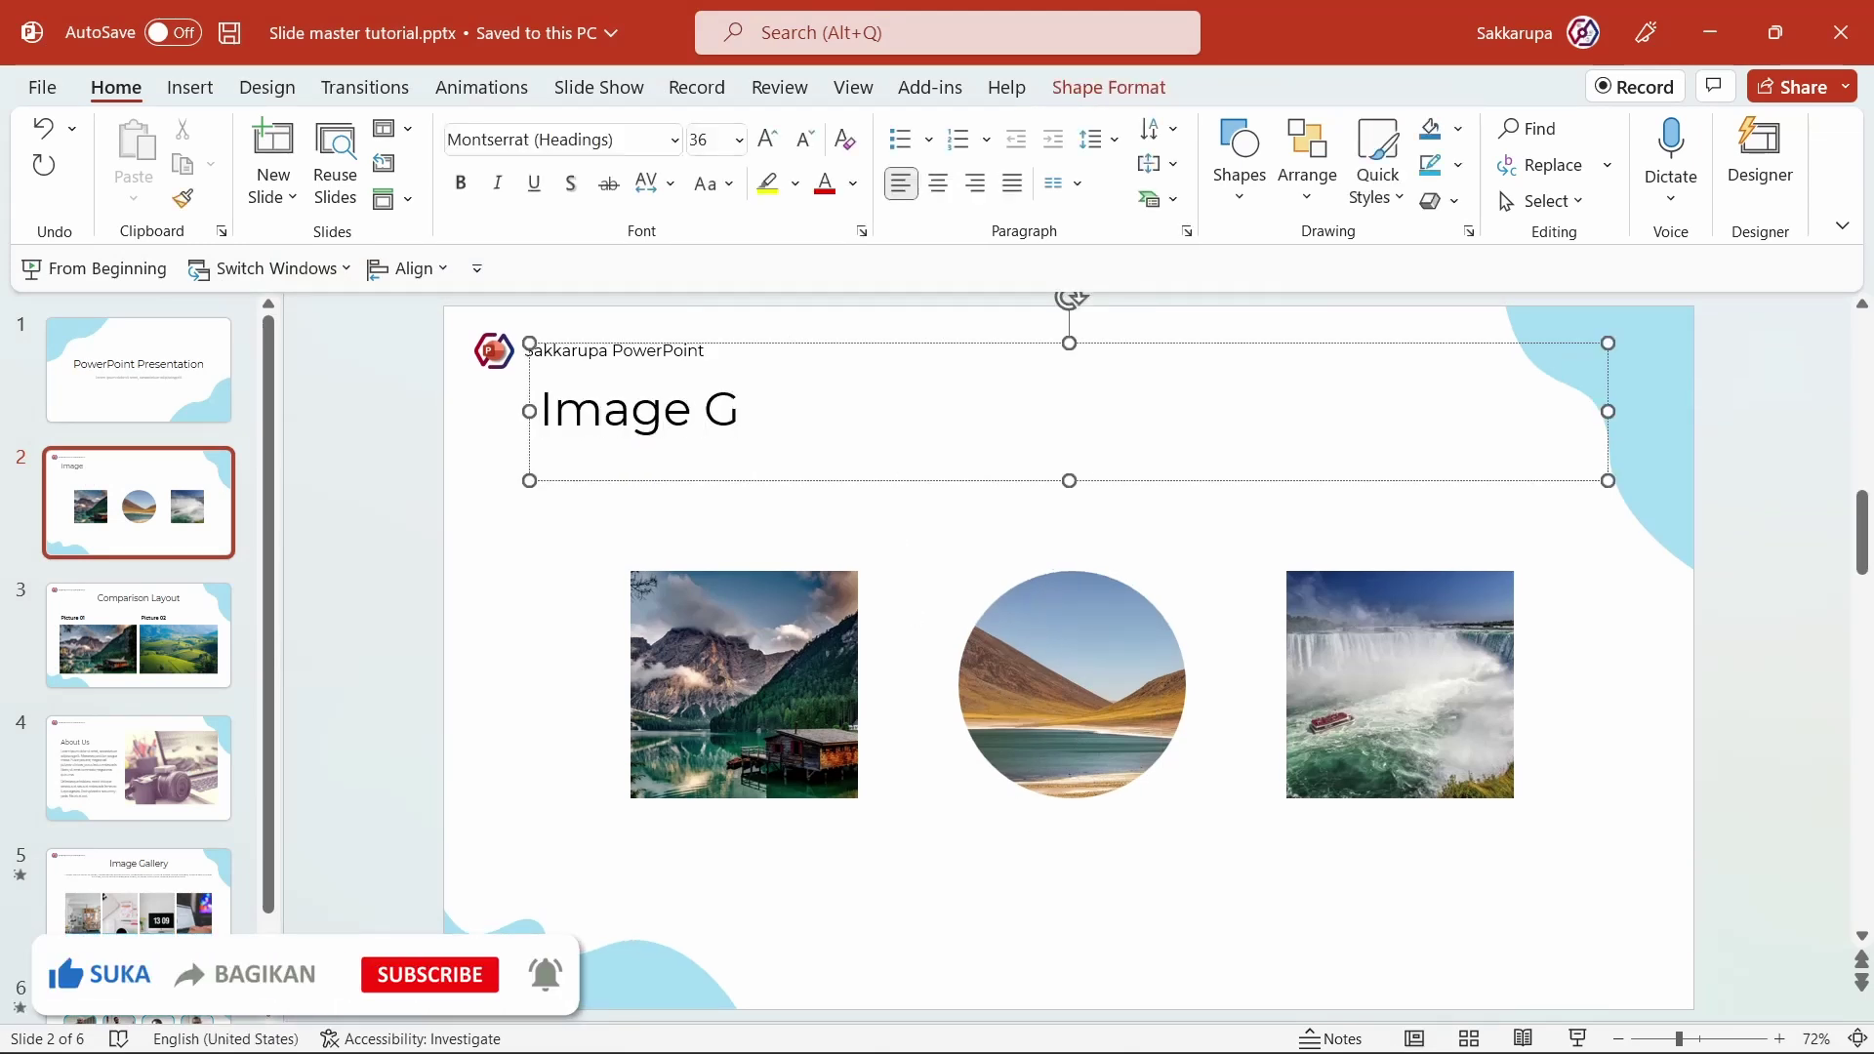
type("allery")
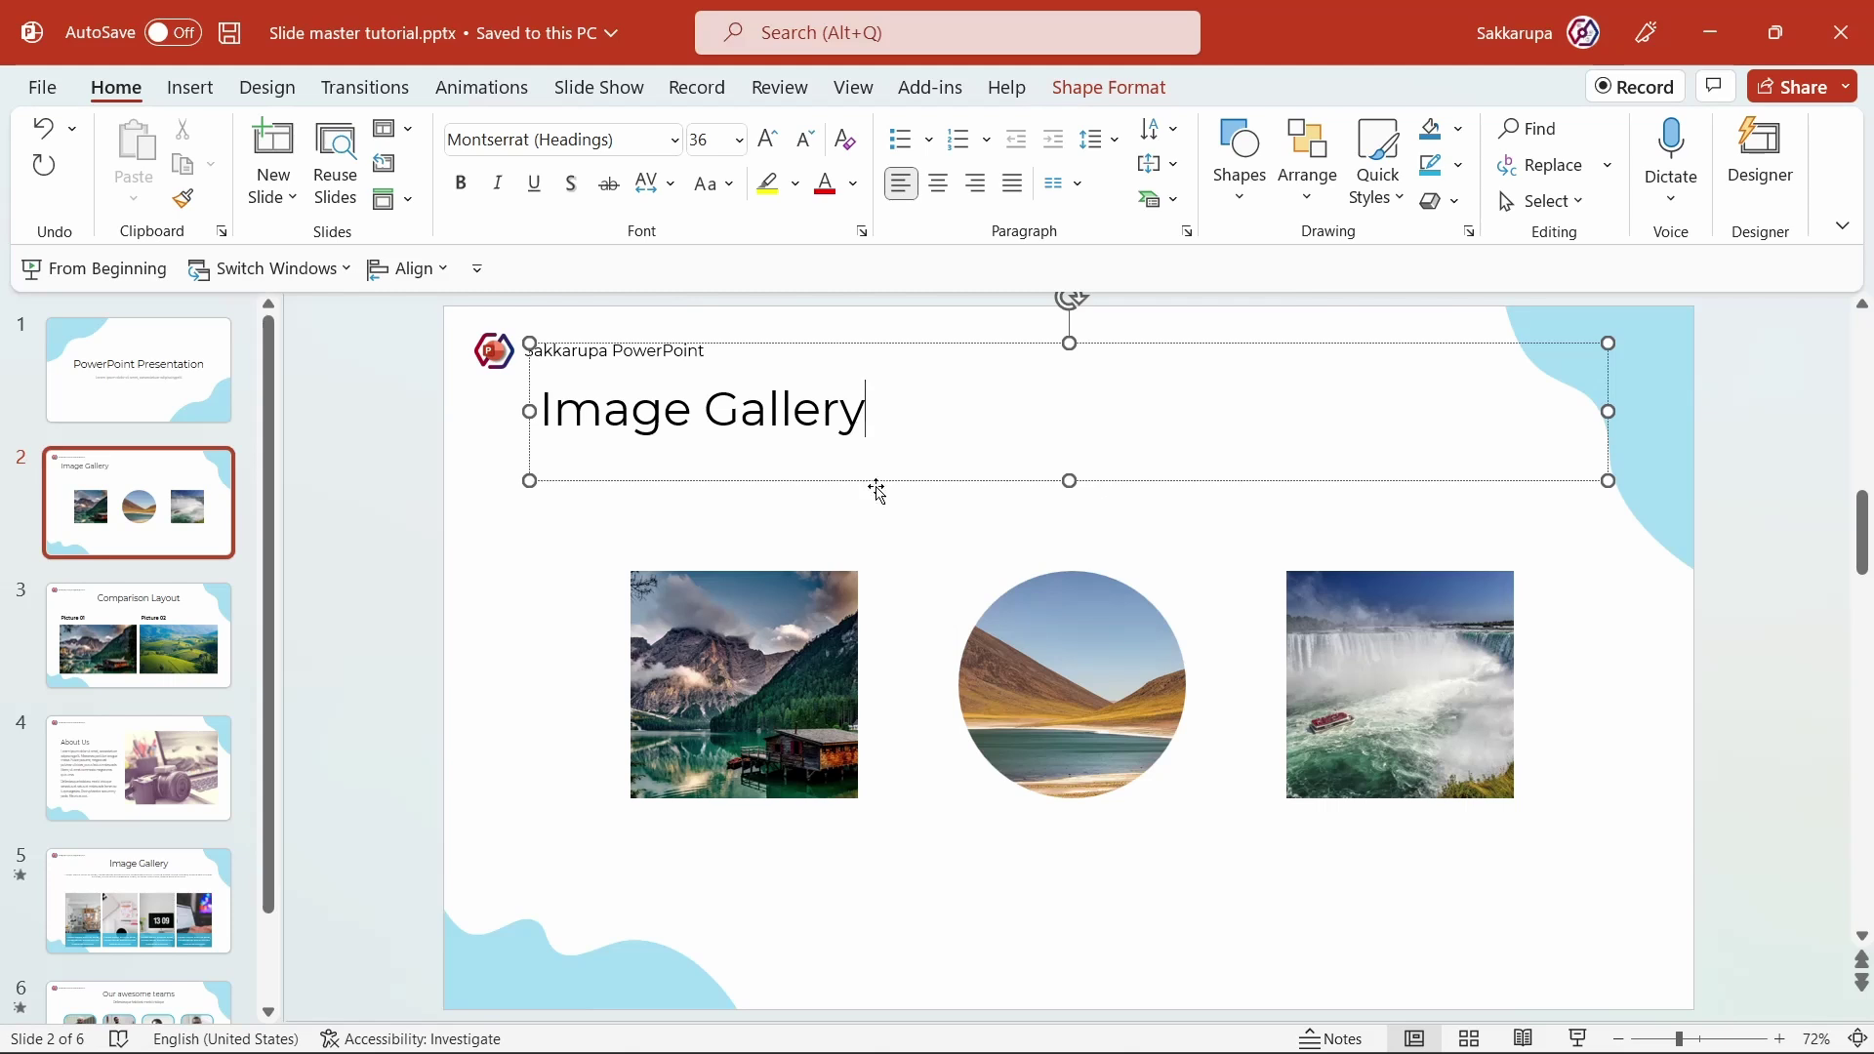
left_click(466, 592)
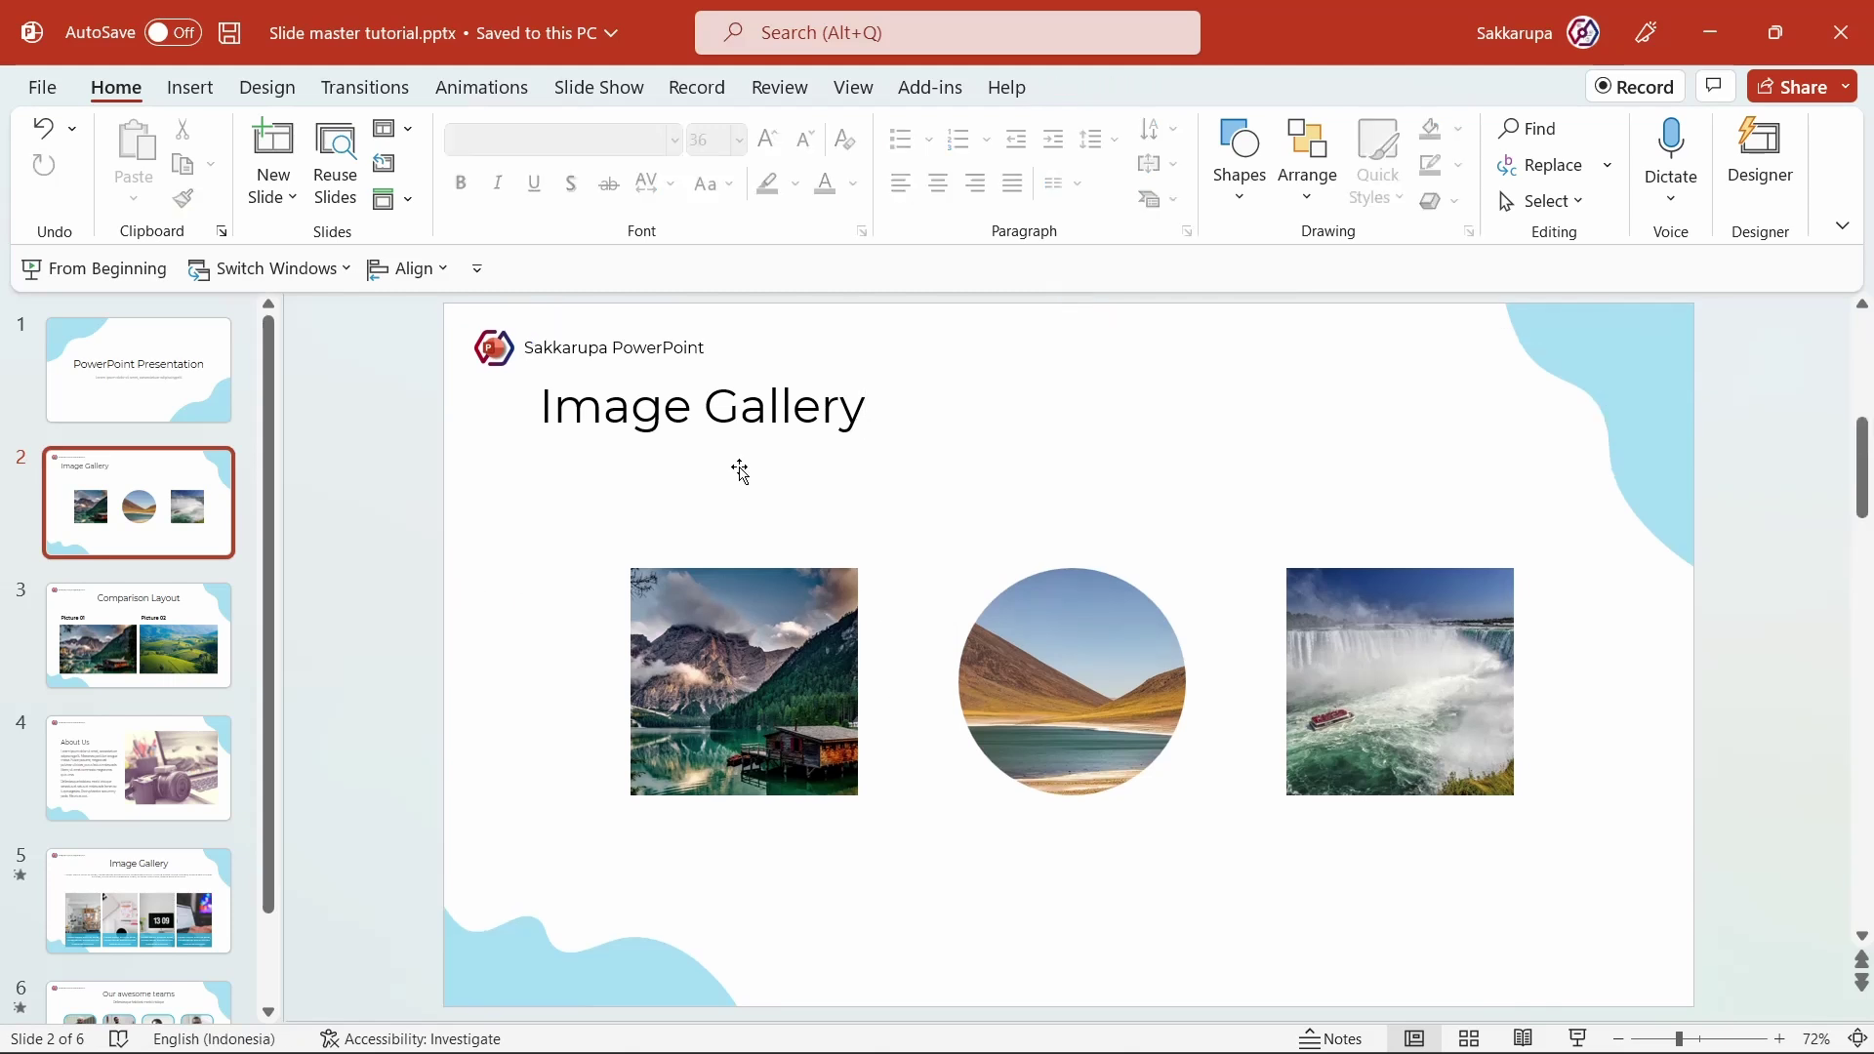
left_click(737, 463)
left_click(945, 190)
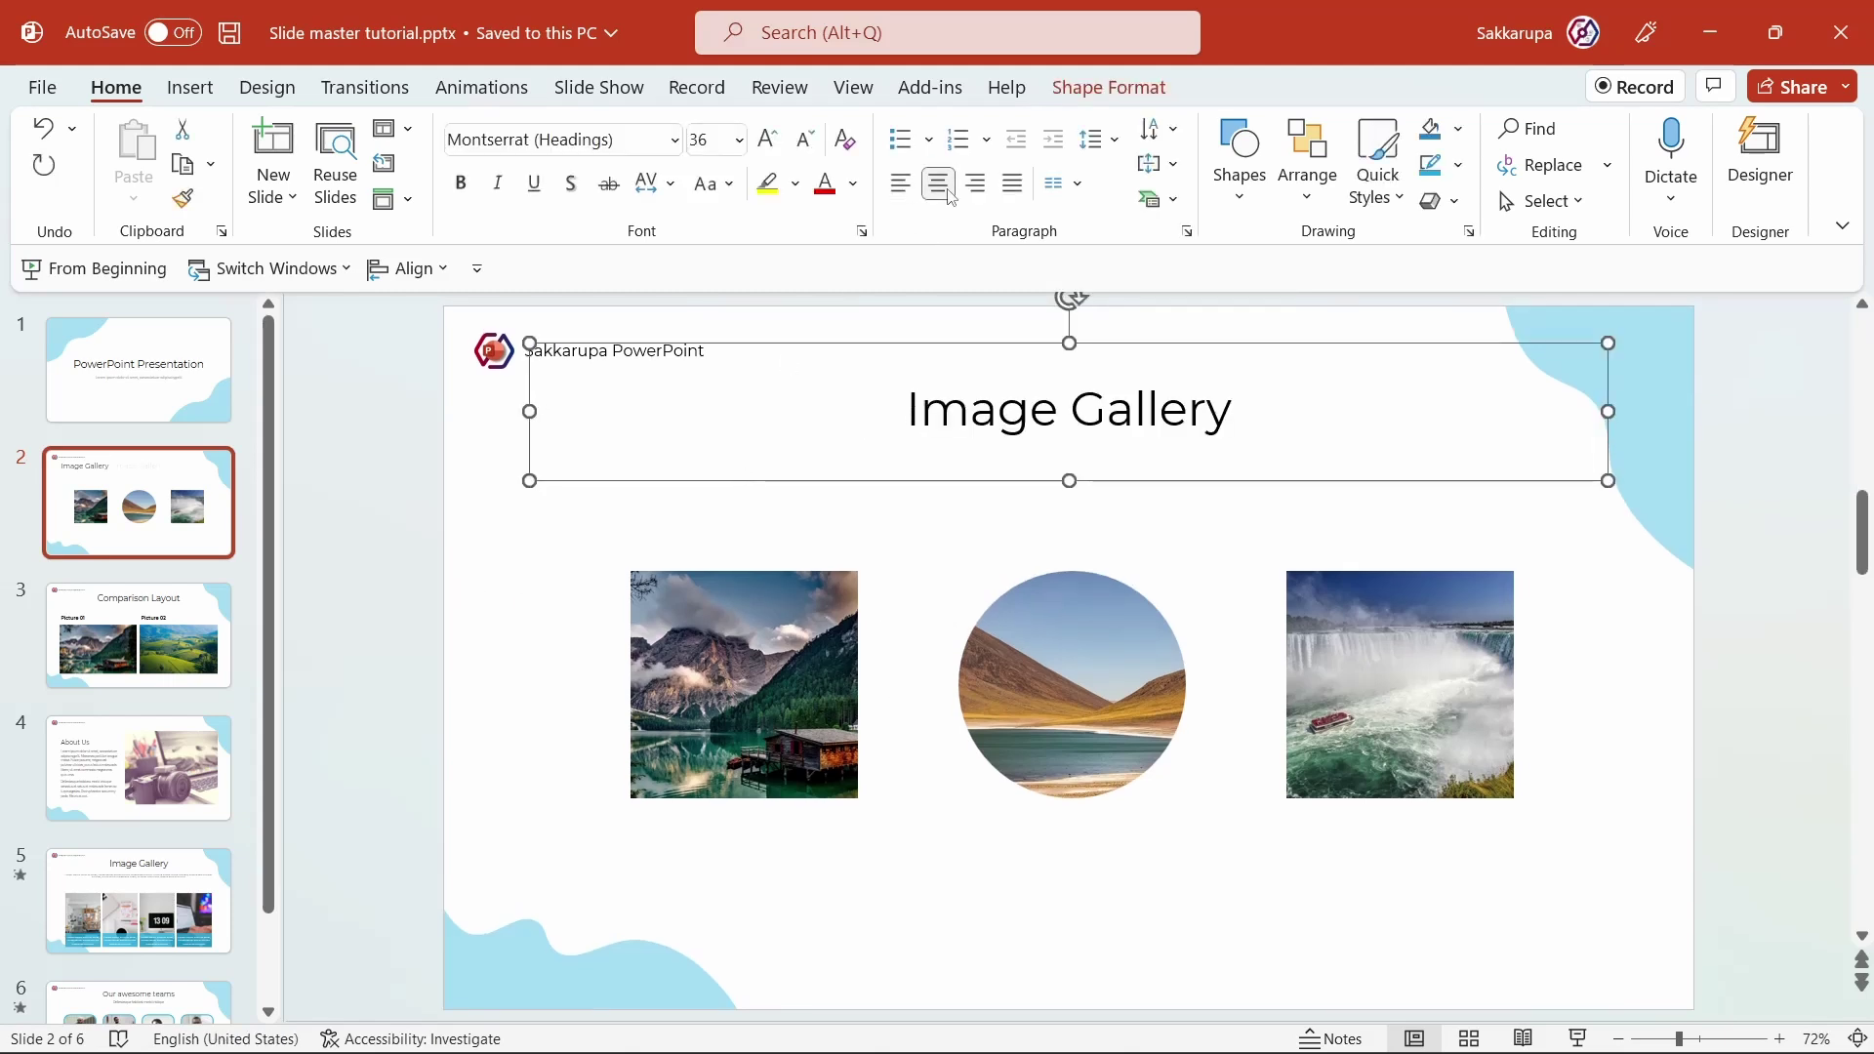
left_click(927, 525)
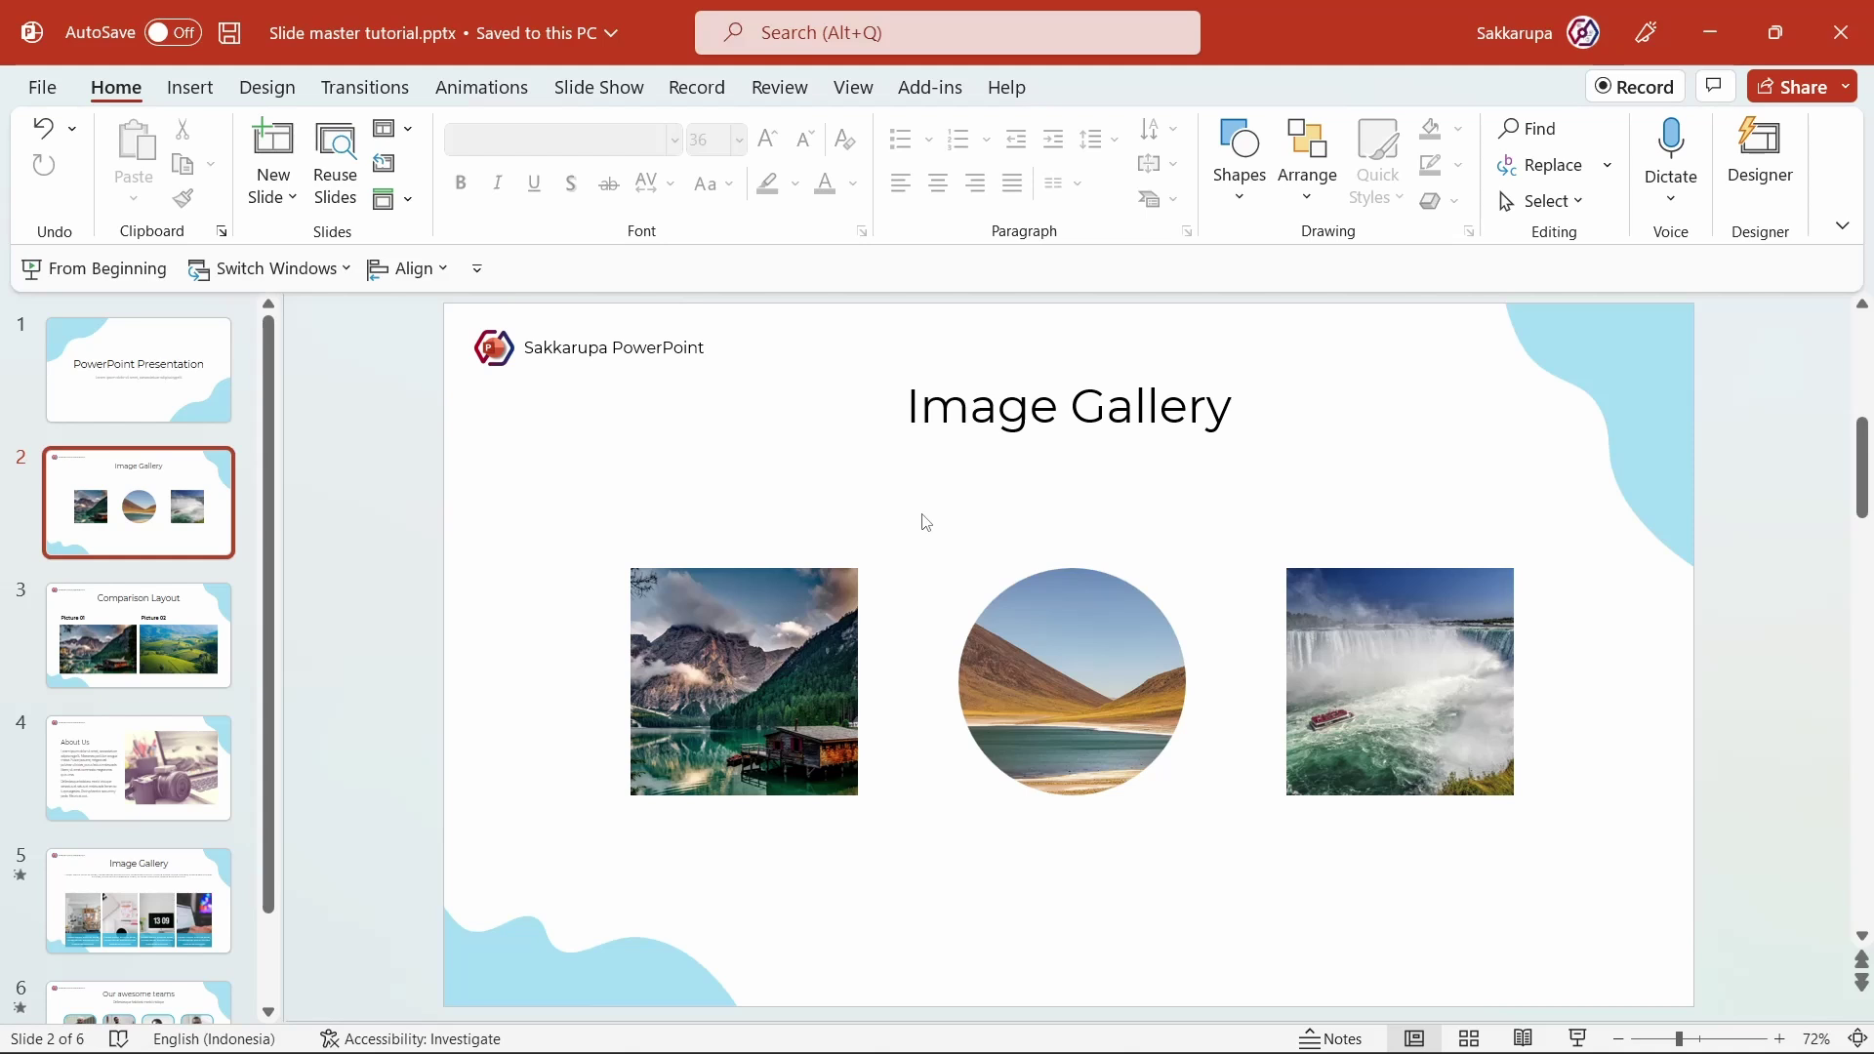
Step: Crop the circular hills picture, shifting the image slightly left within the circle
left_click(1010, 608)
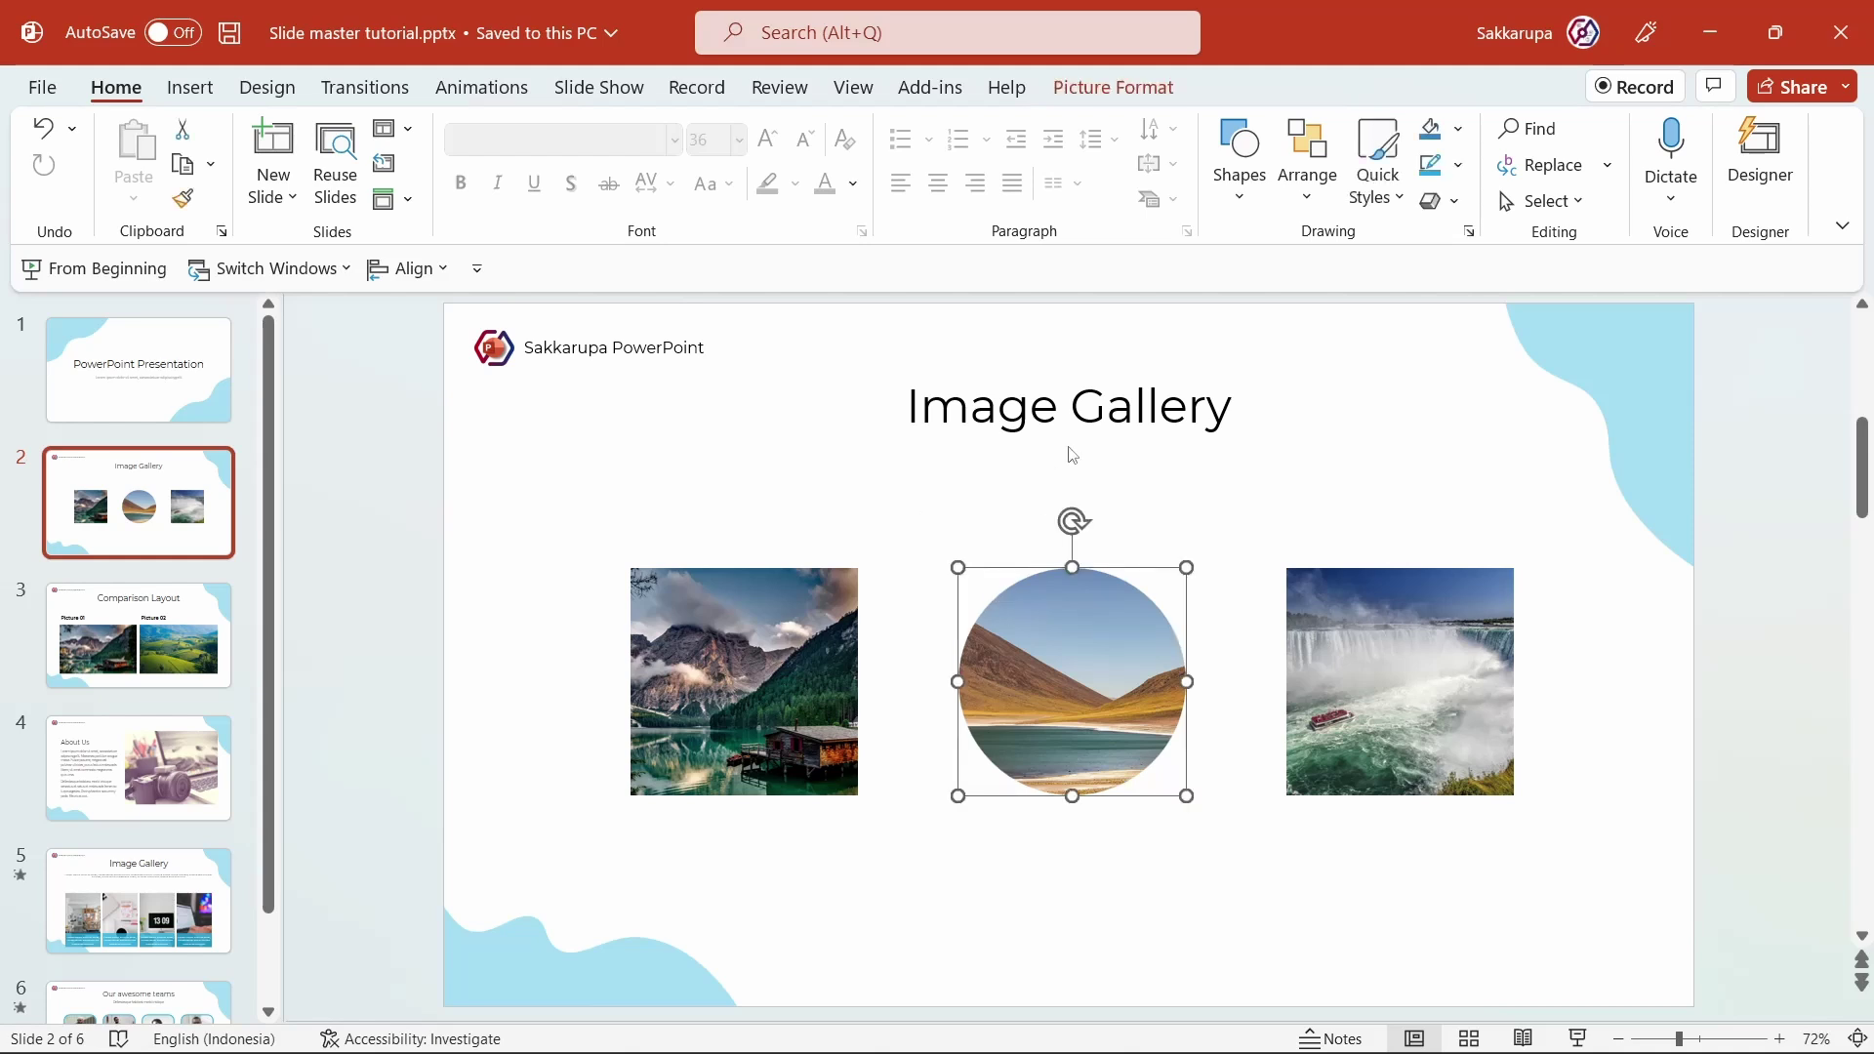
left_click(1113, 87)
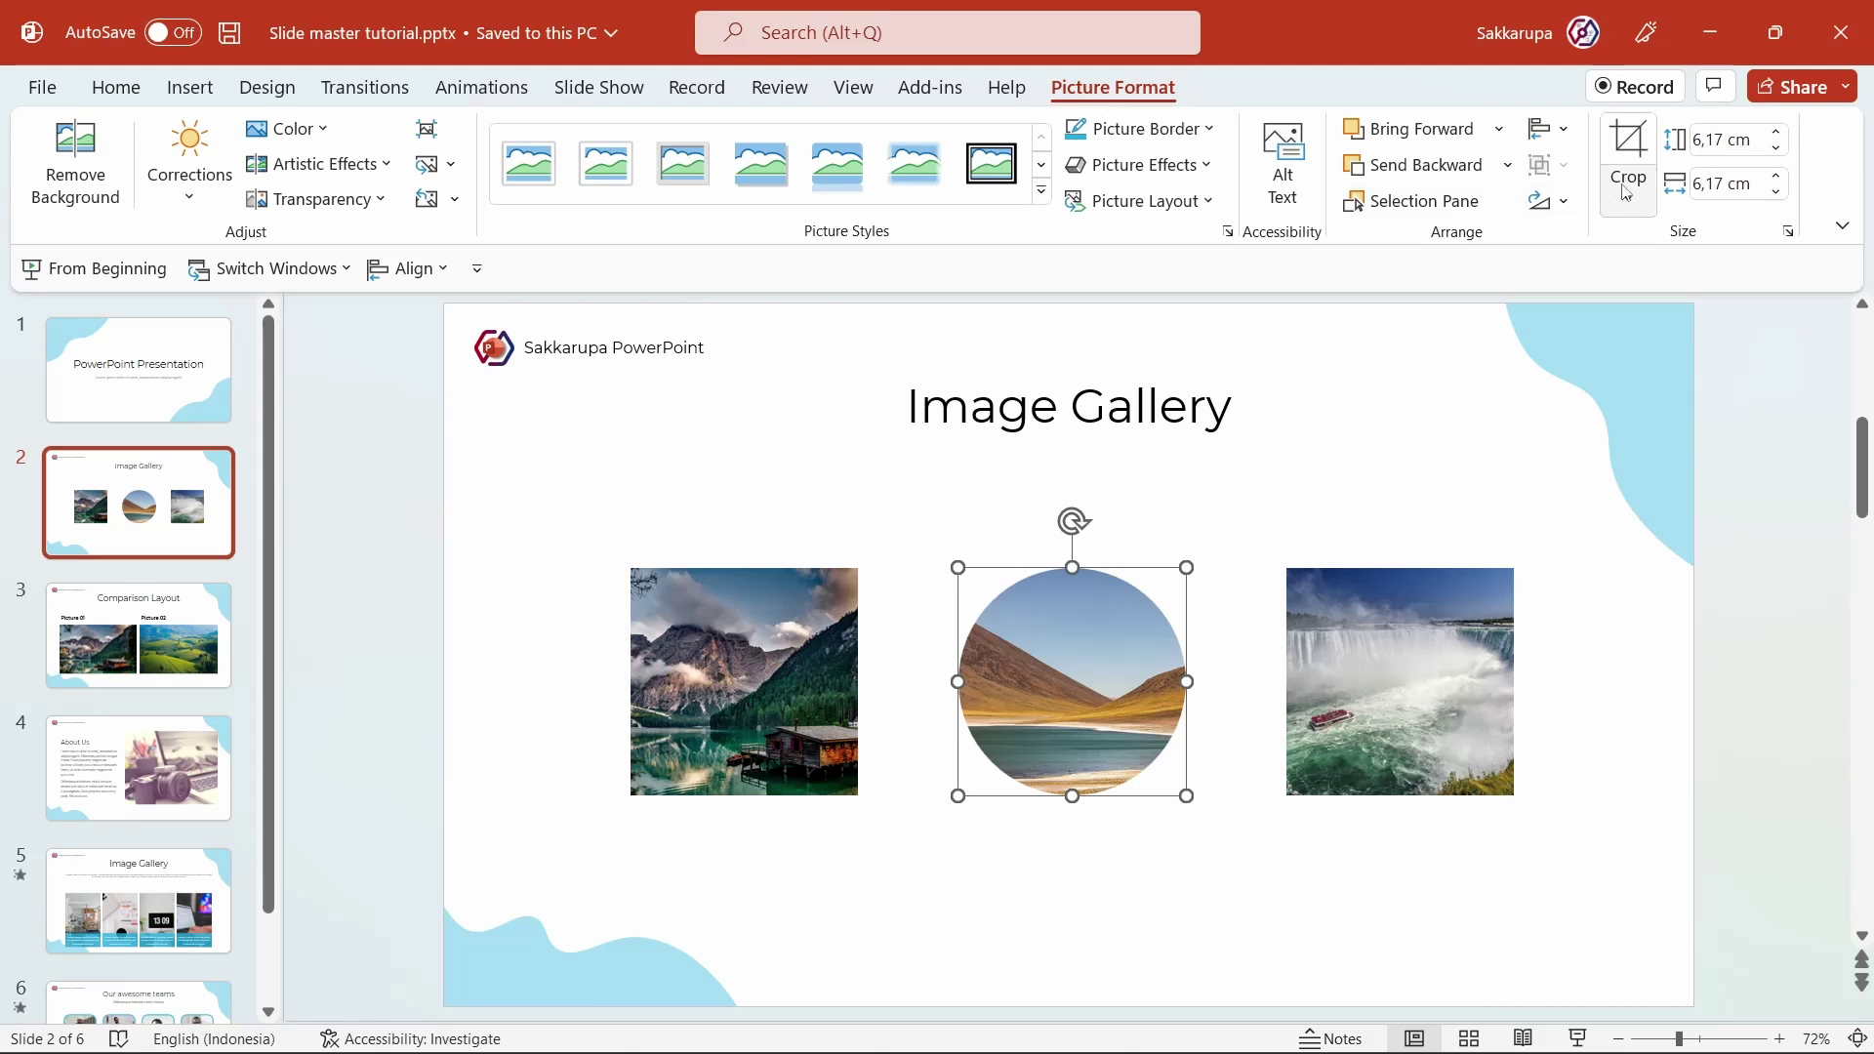
left_click(1628, 142)
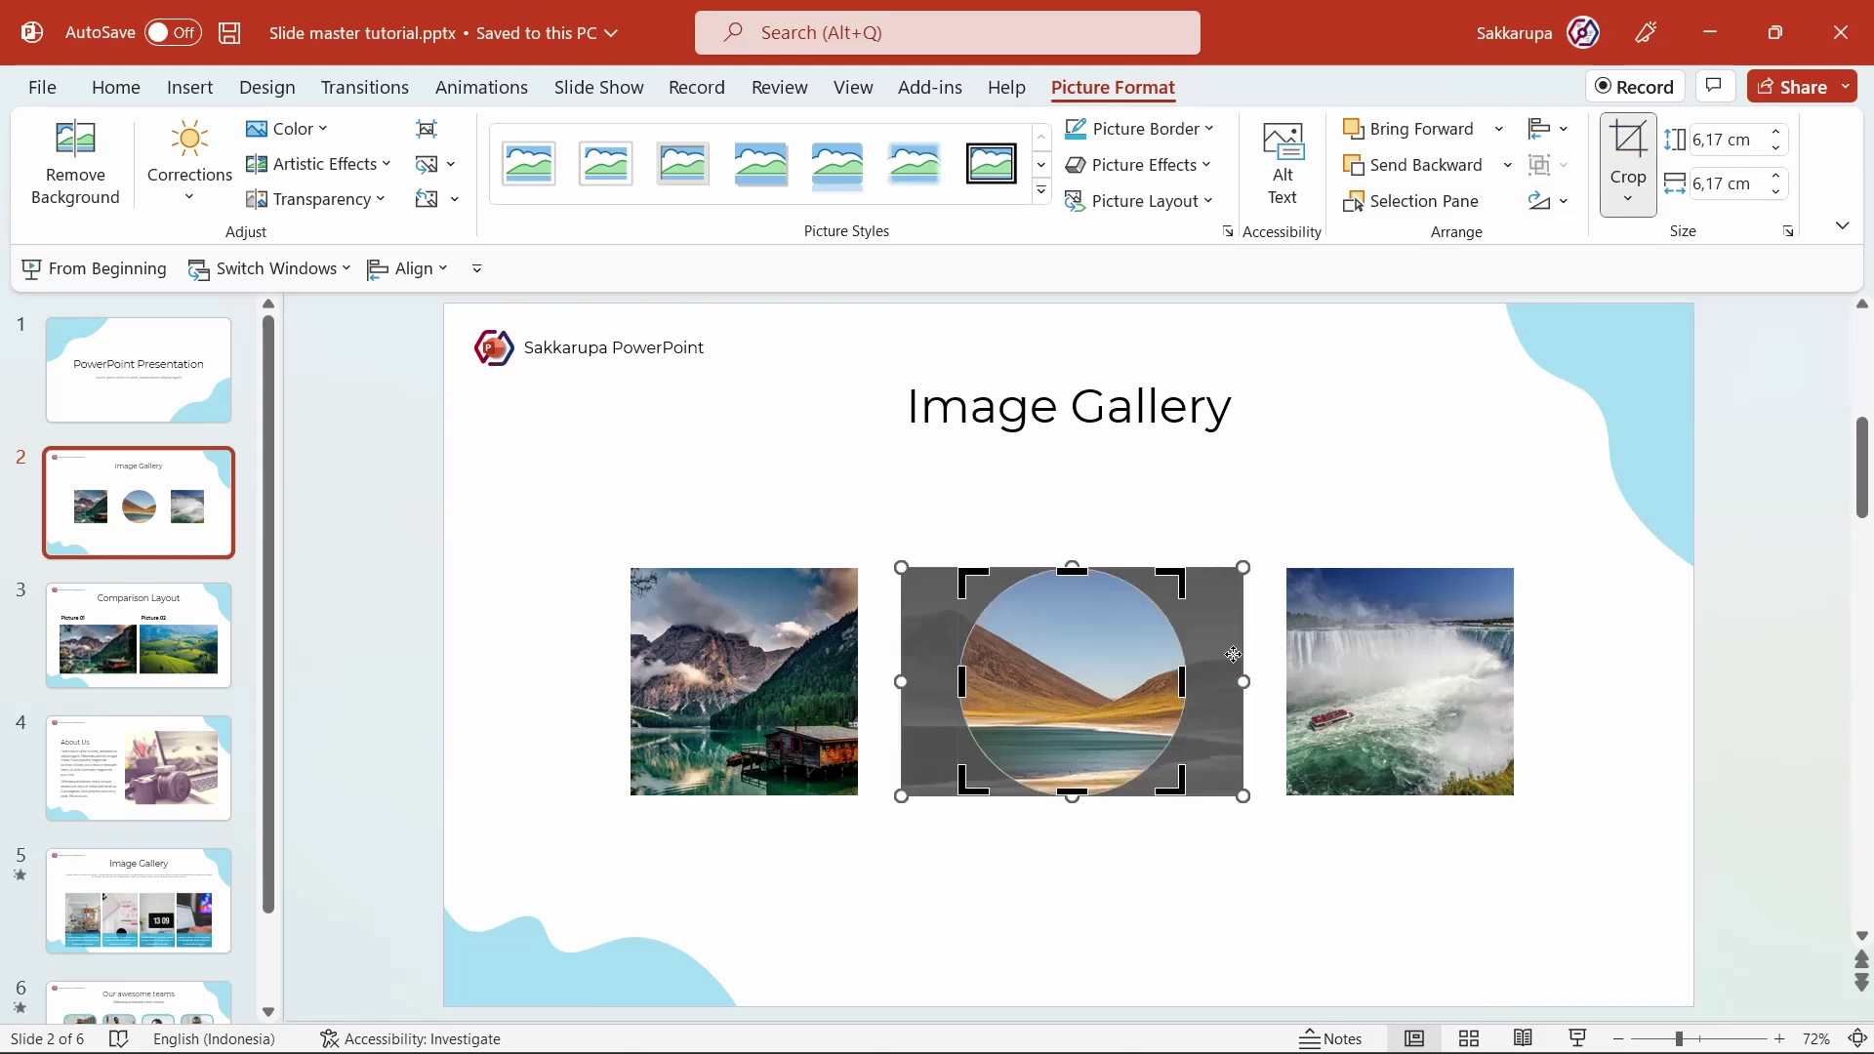
left_click_drag(1222, 739, 1173, 732)
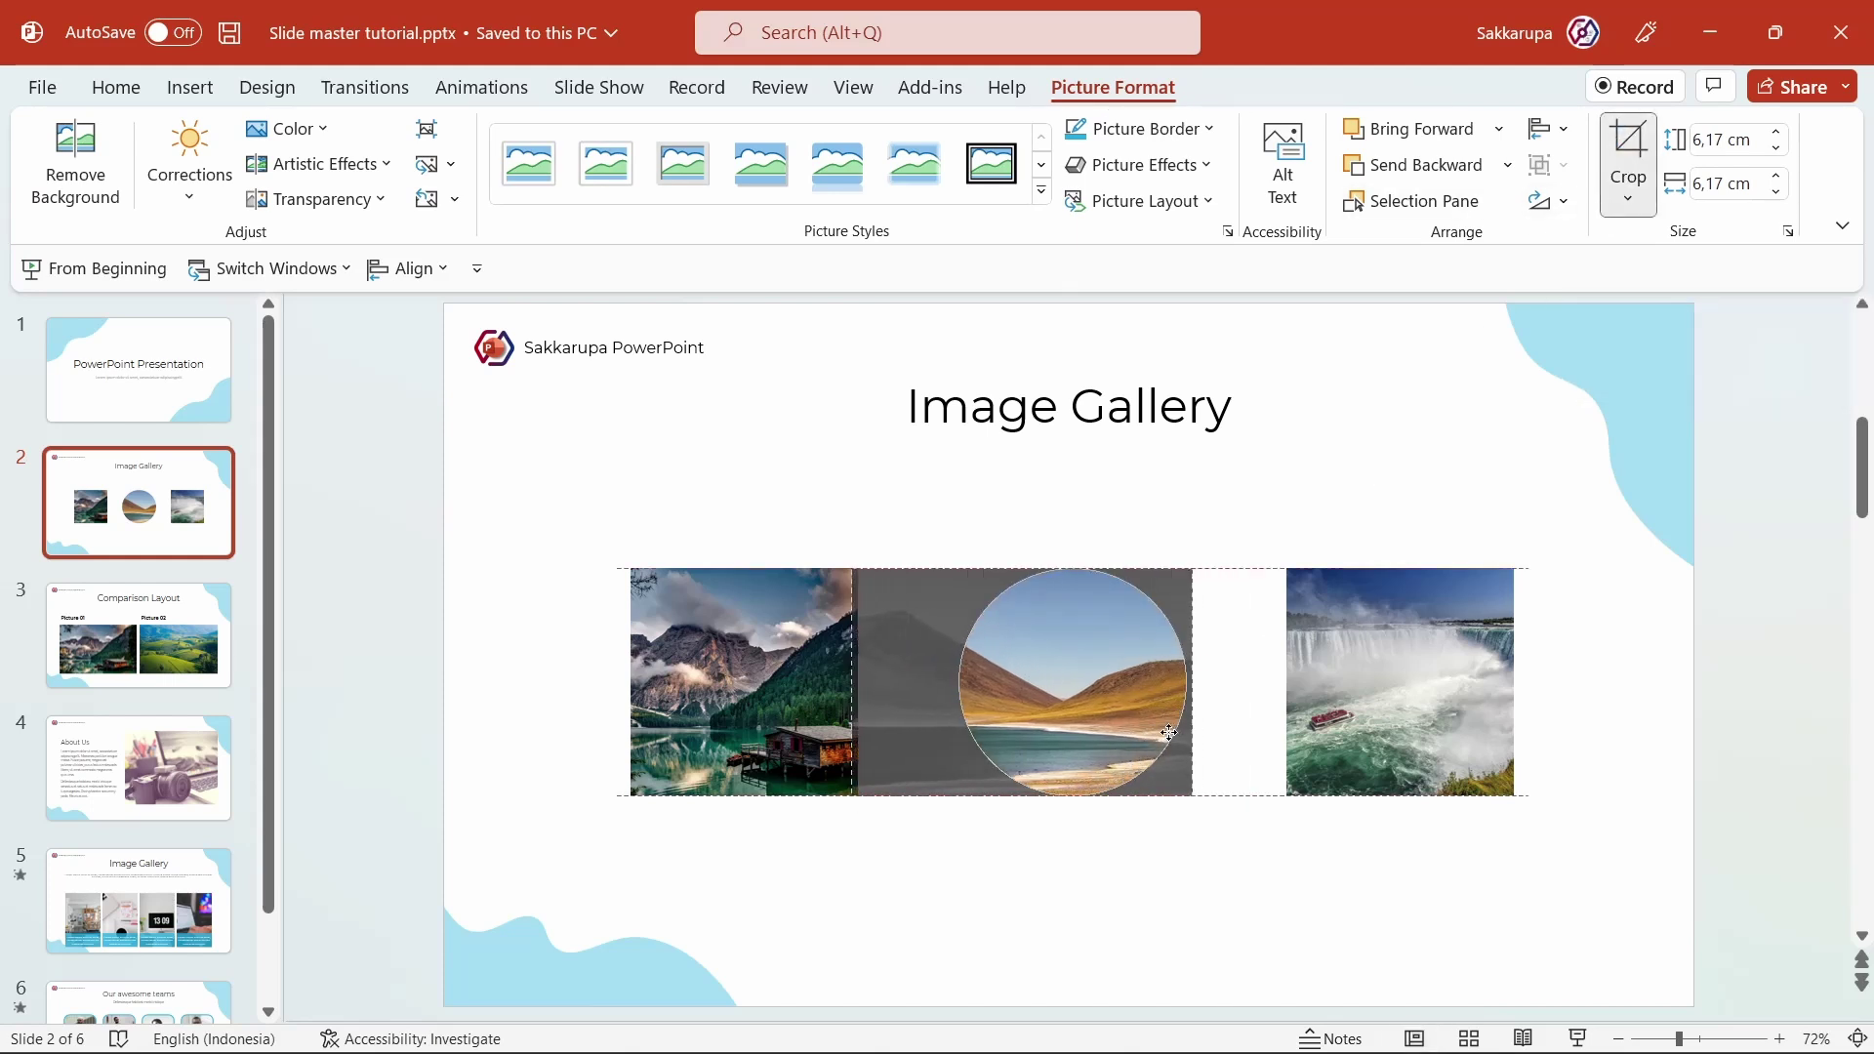
left_click(1163, 830)
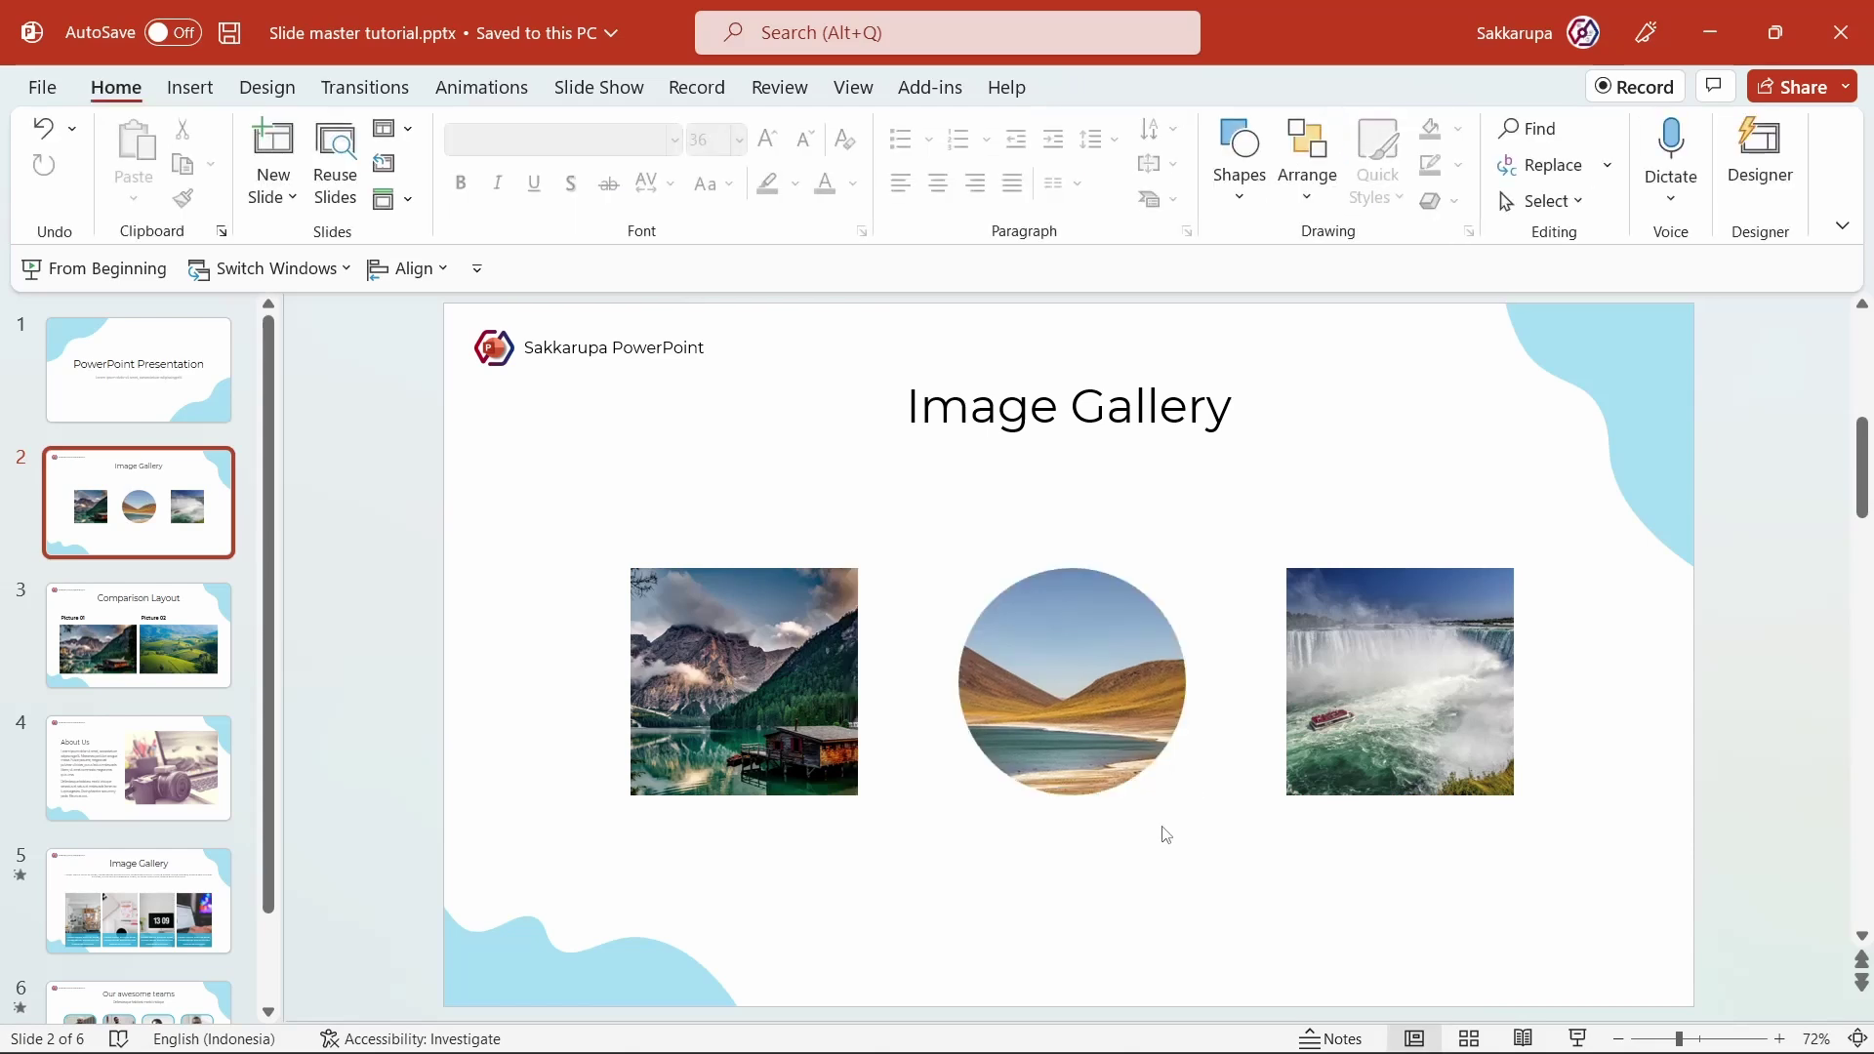
Step: On the top slide master, nudge the slide-number placeholder slightly up
left_click(1415, 1038, "shift")
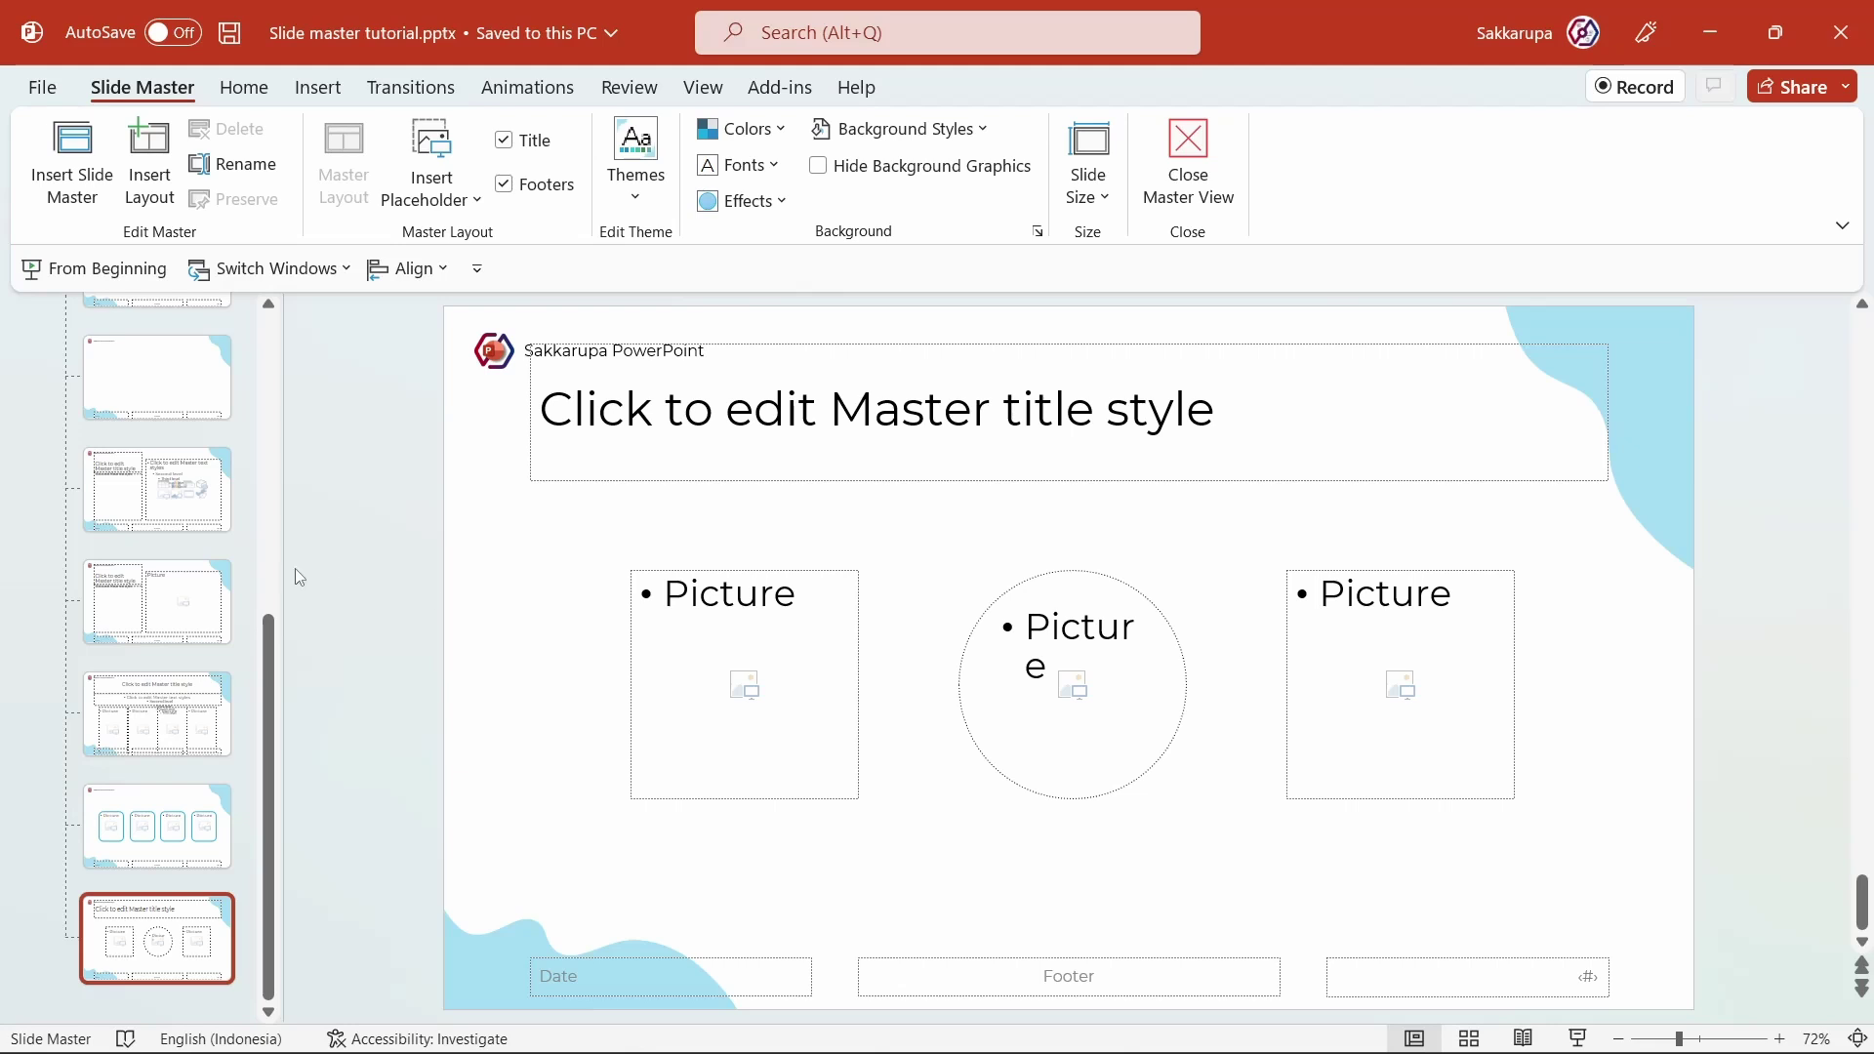
scroll(157, 585, "up", 3)
scroll(161, 488, "up", 5)
scroll(166, 410, "up", 3)
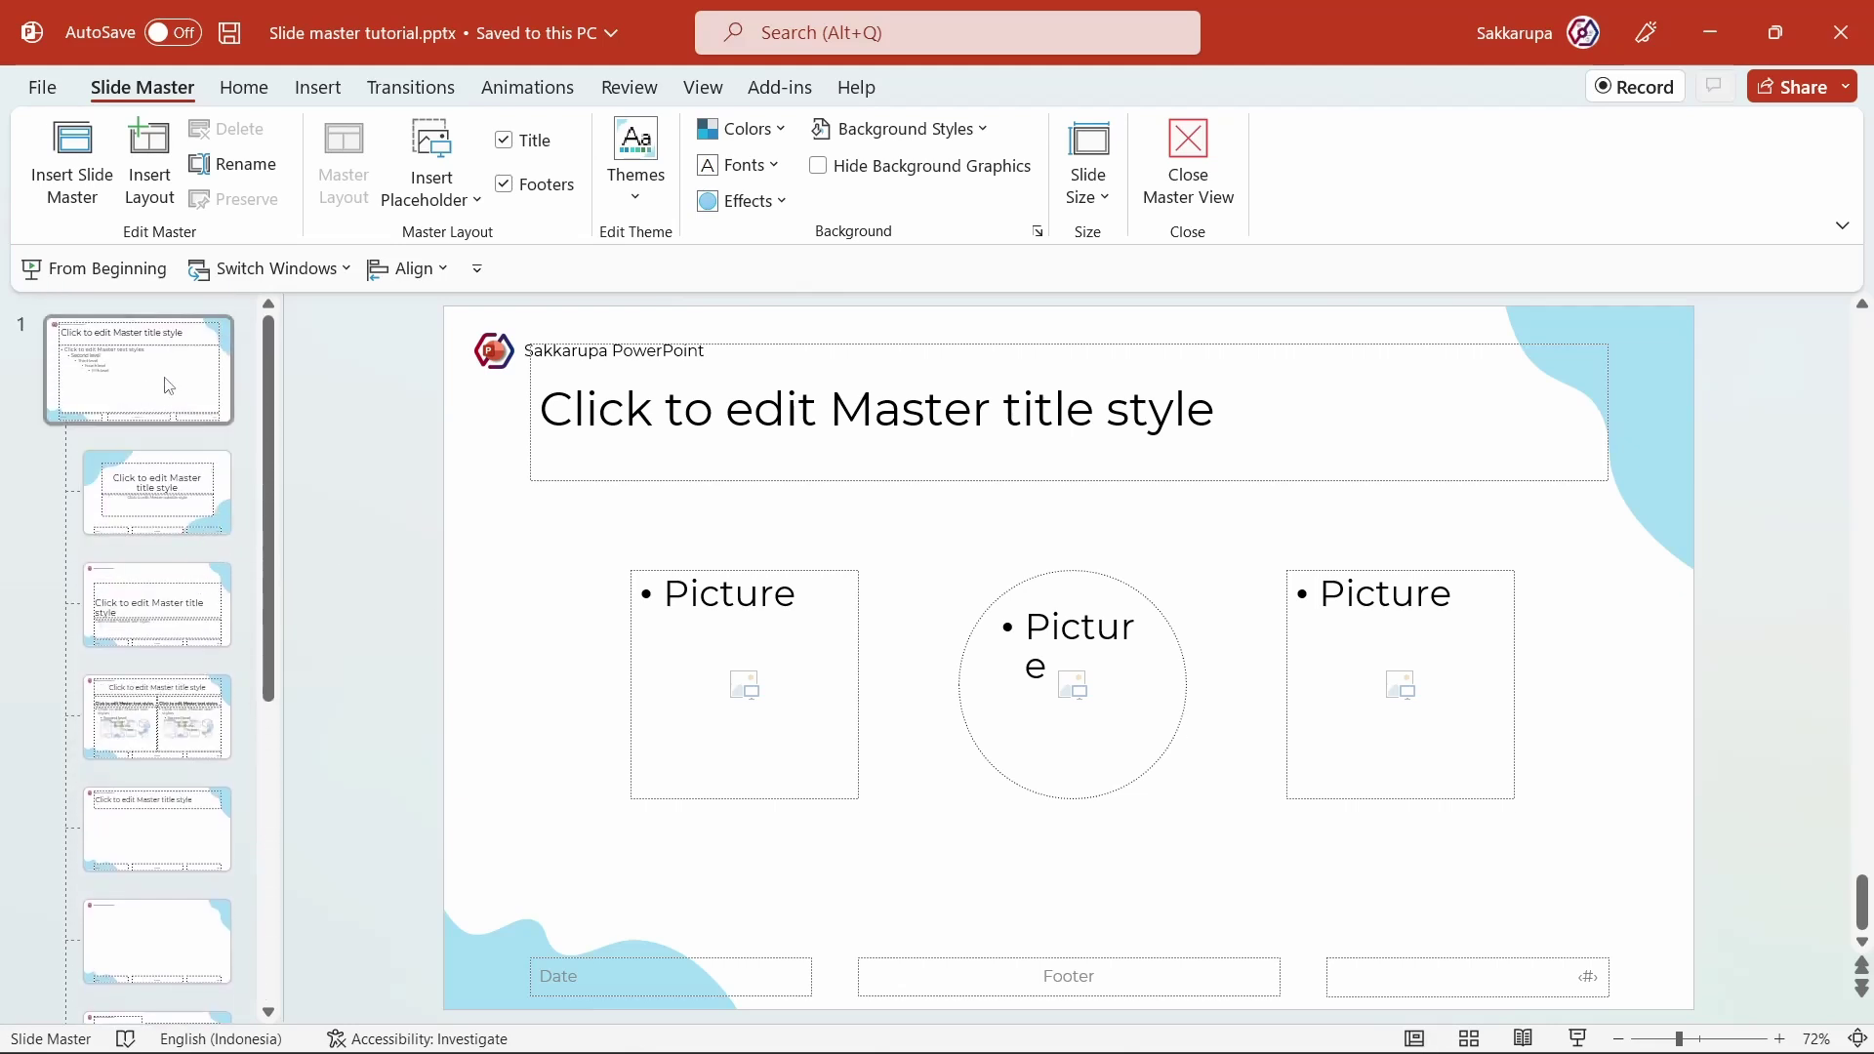
left_click(168, 386)
left_click(1532, 961)
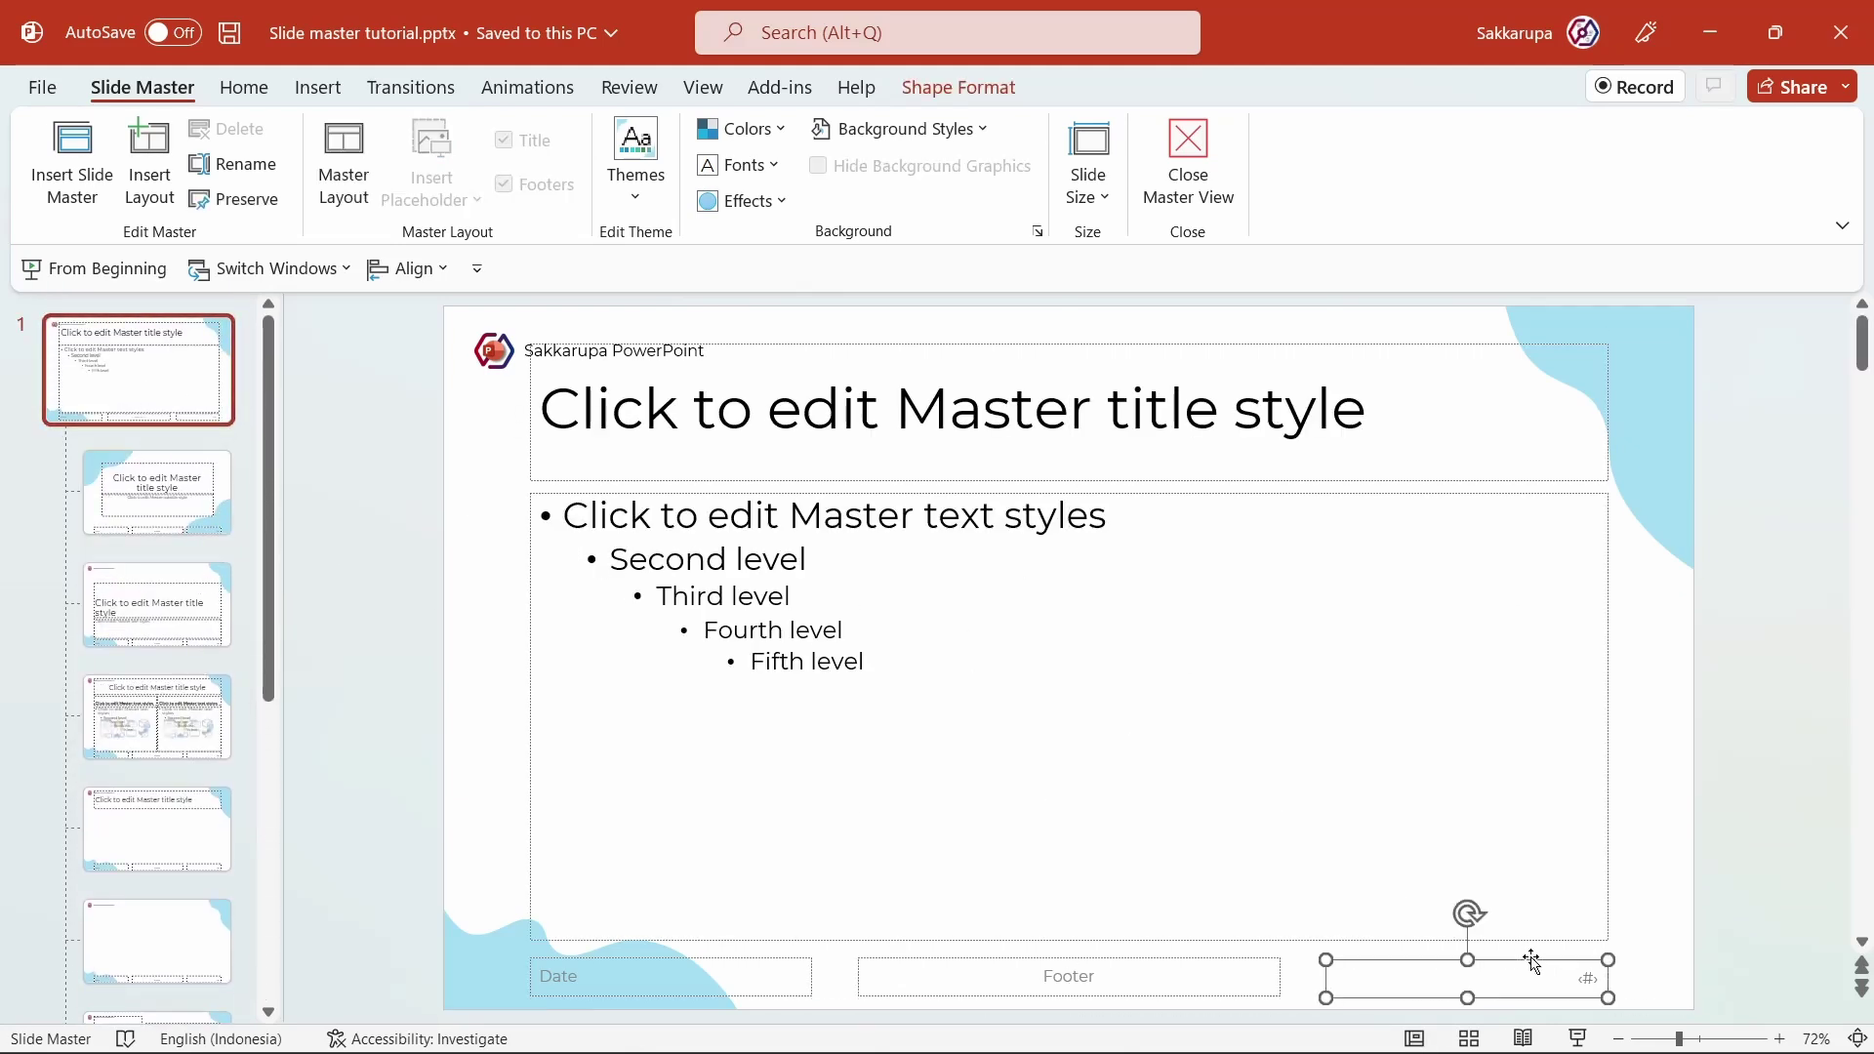
left_click_drag(1535, 966, 1535, 965)
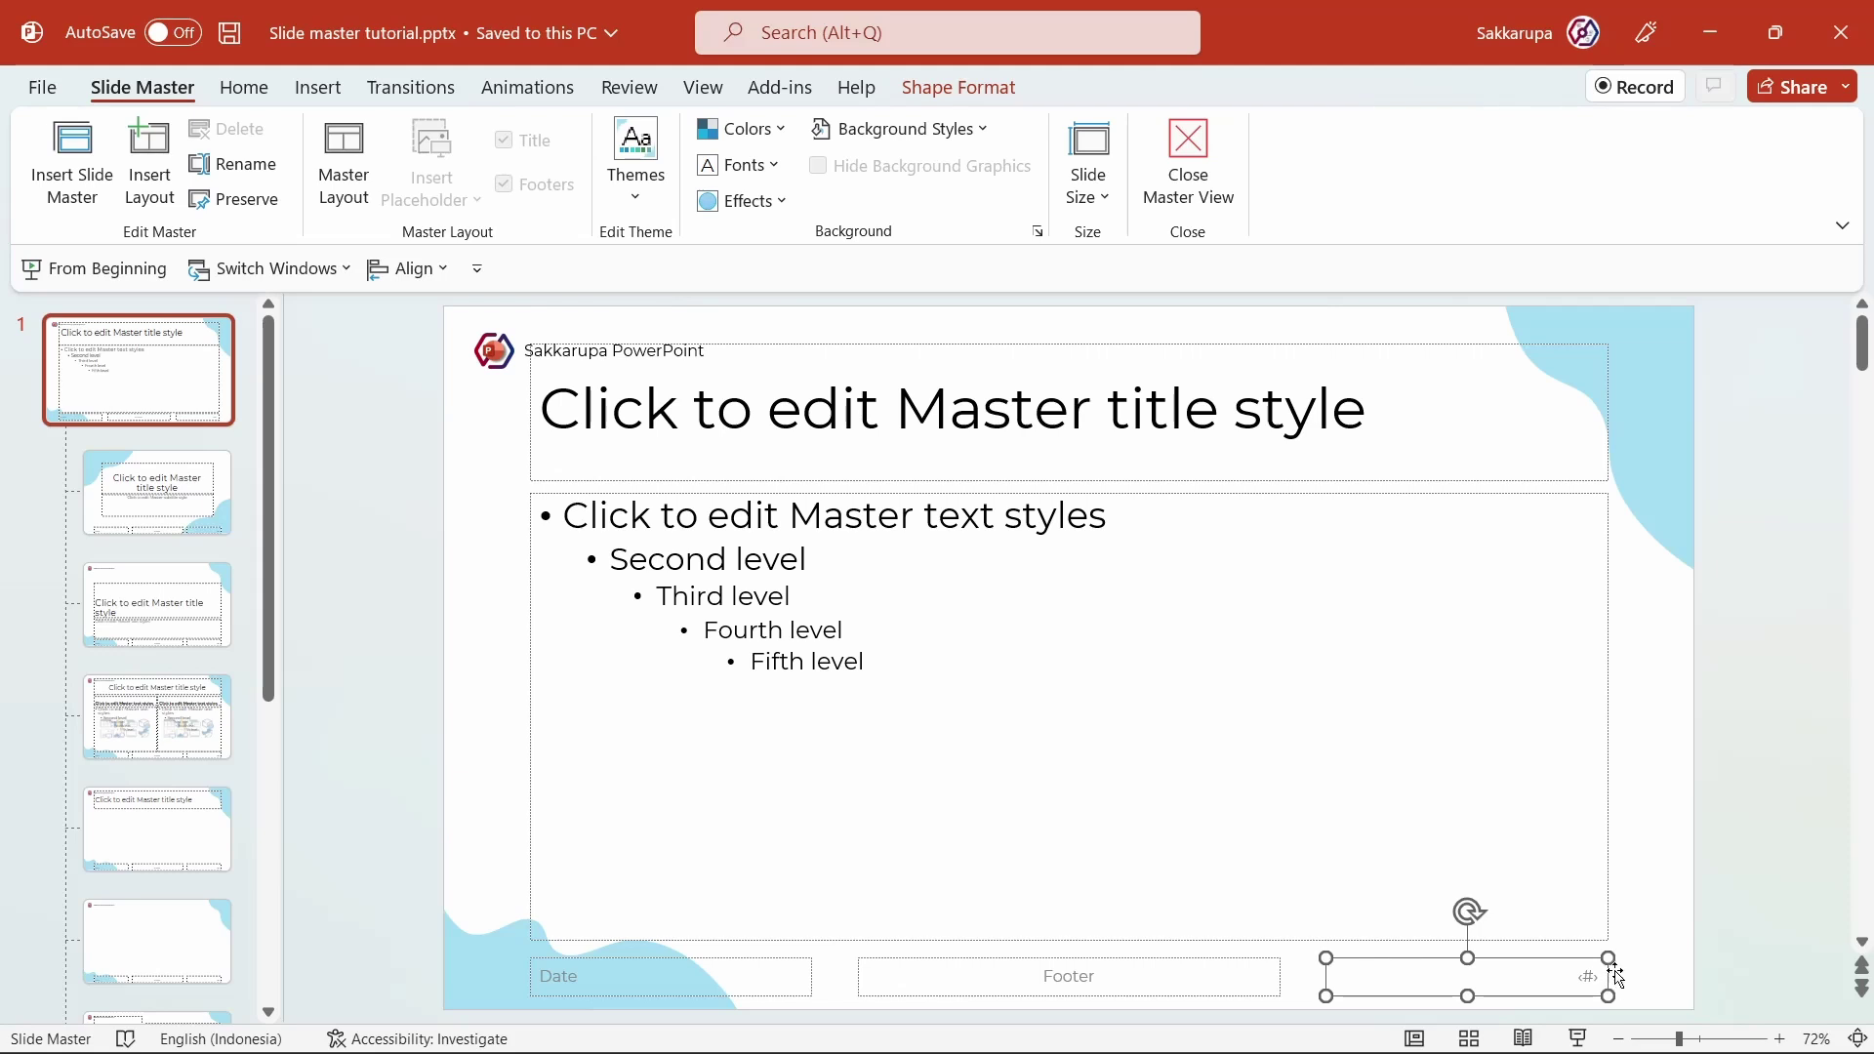
left_click(1644, 960)
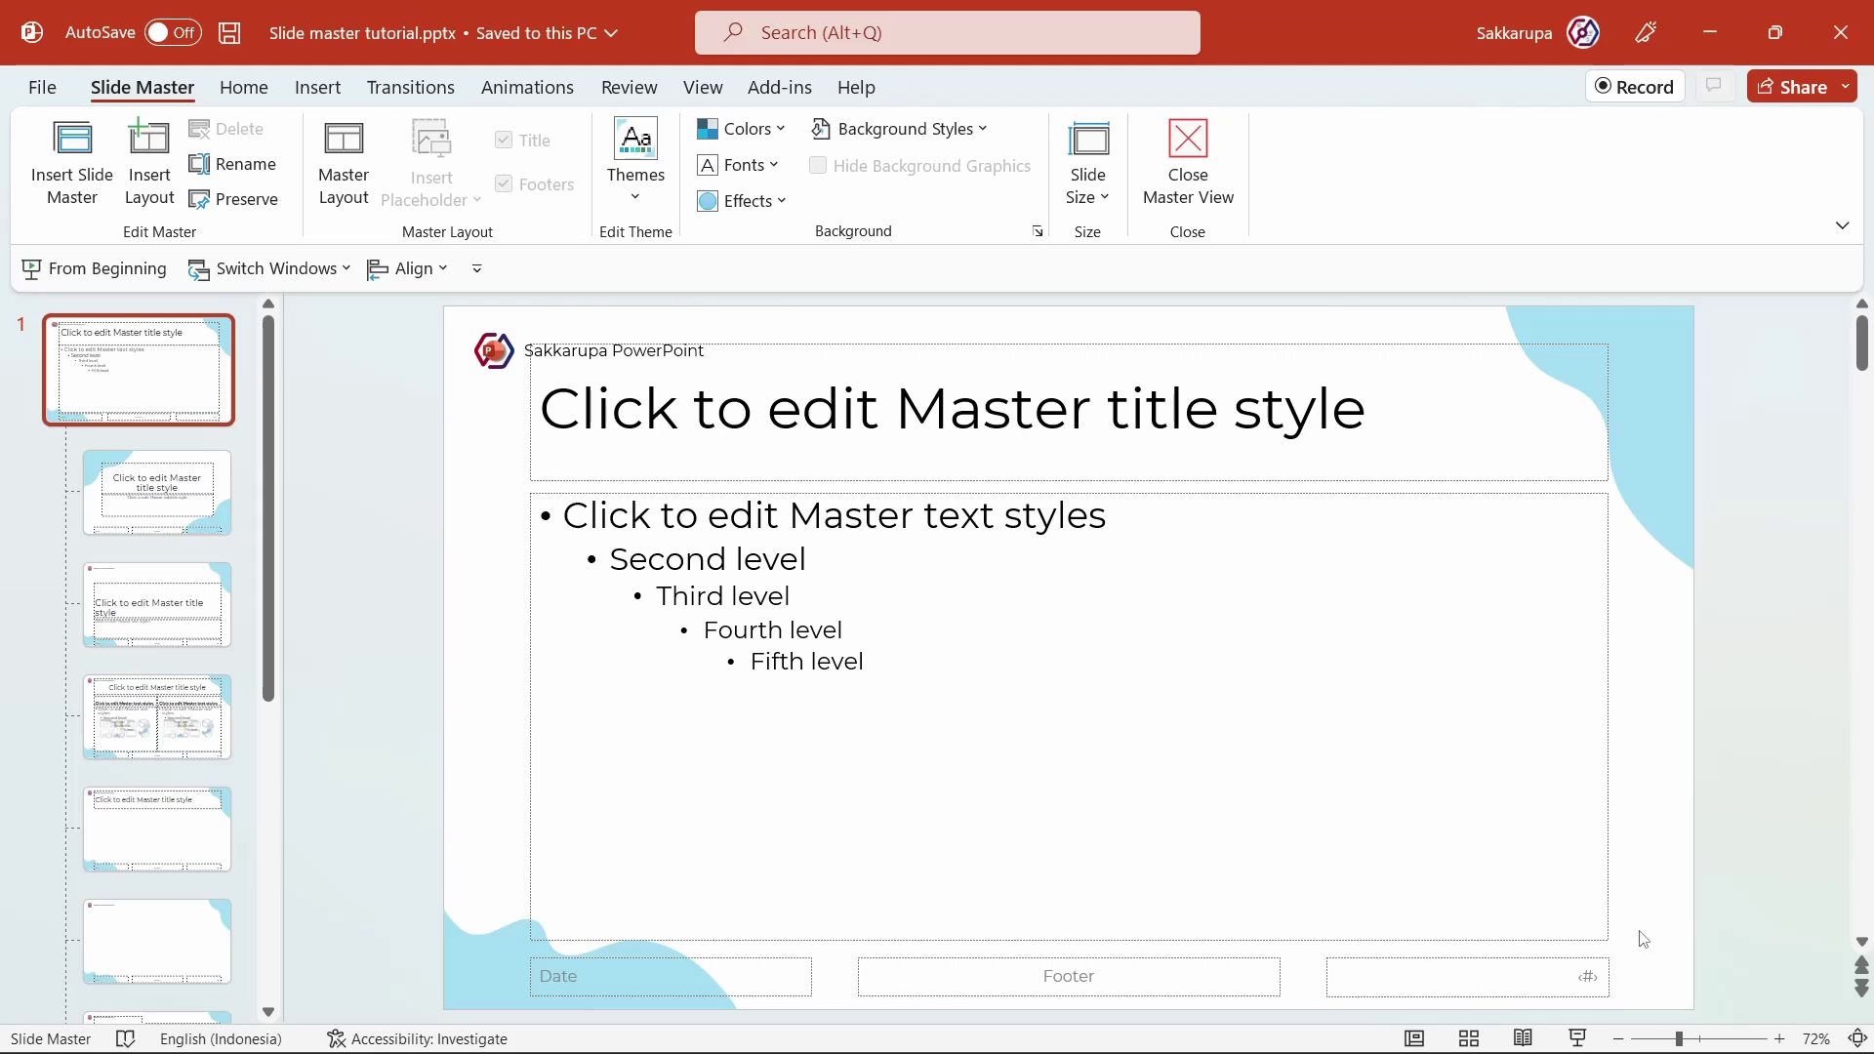
Step: Draw a small 1,67 cm blue circle with no outline in the bottom-right corner
left_click(341, 91)
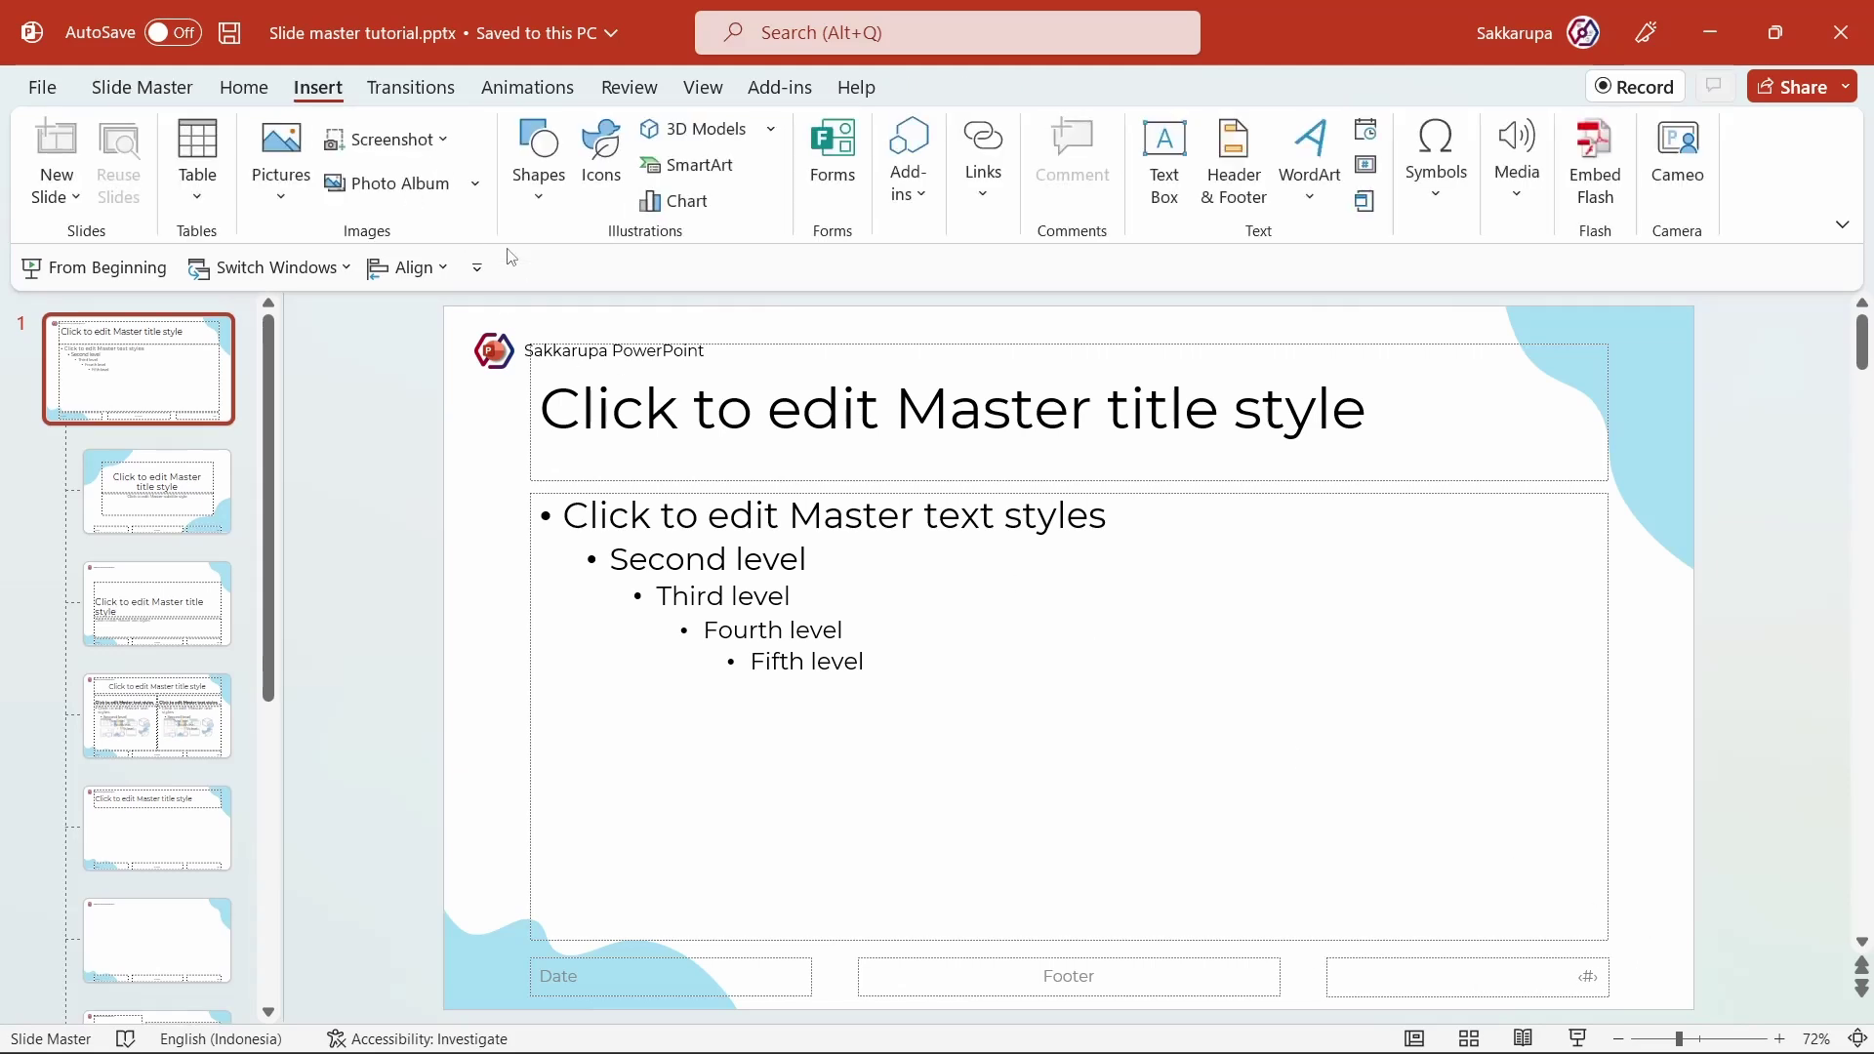
left_click(545, 196)
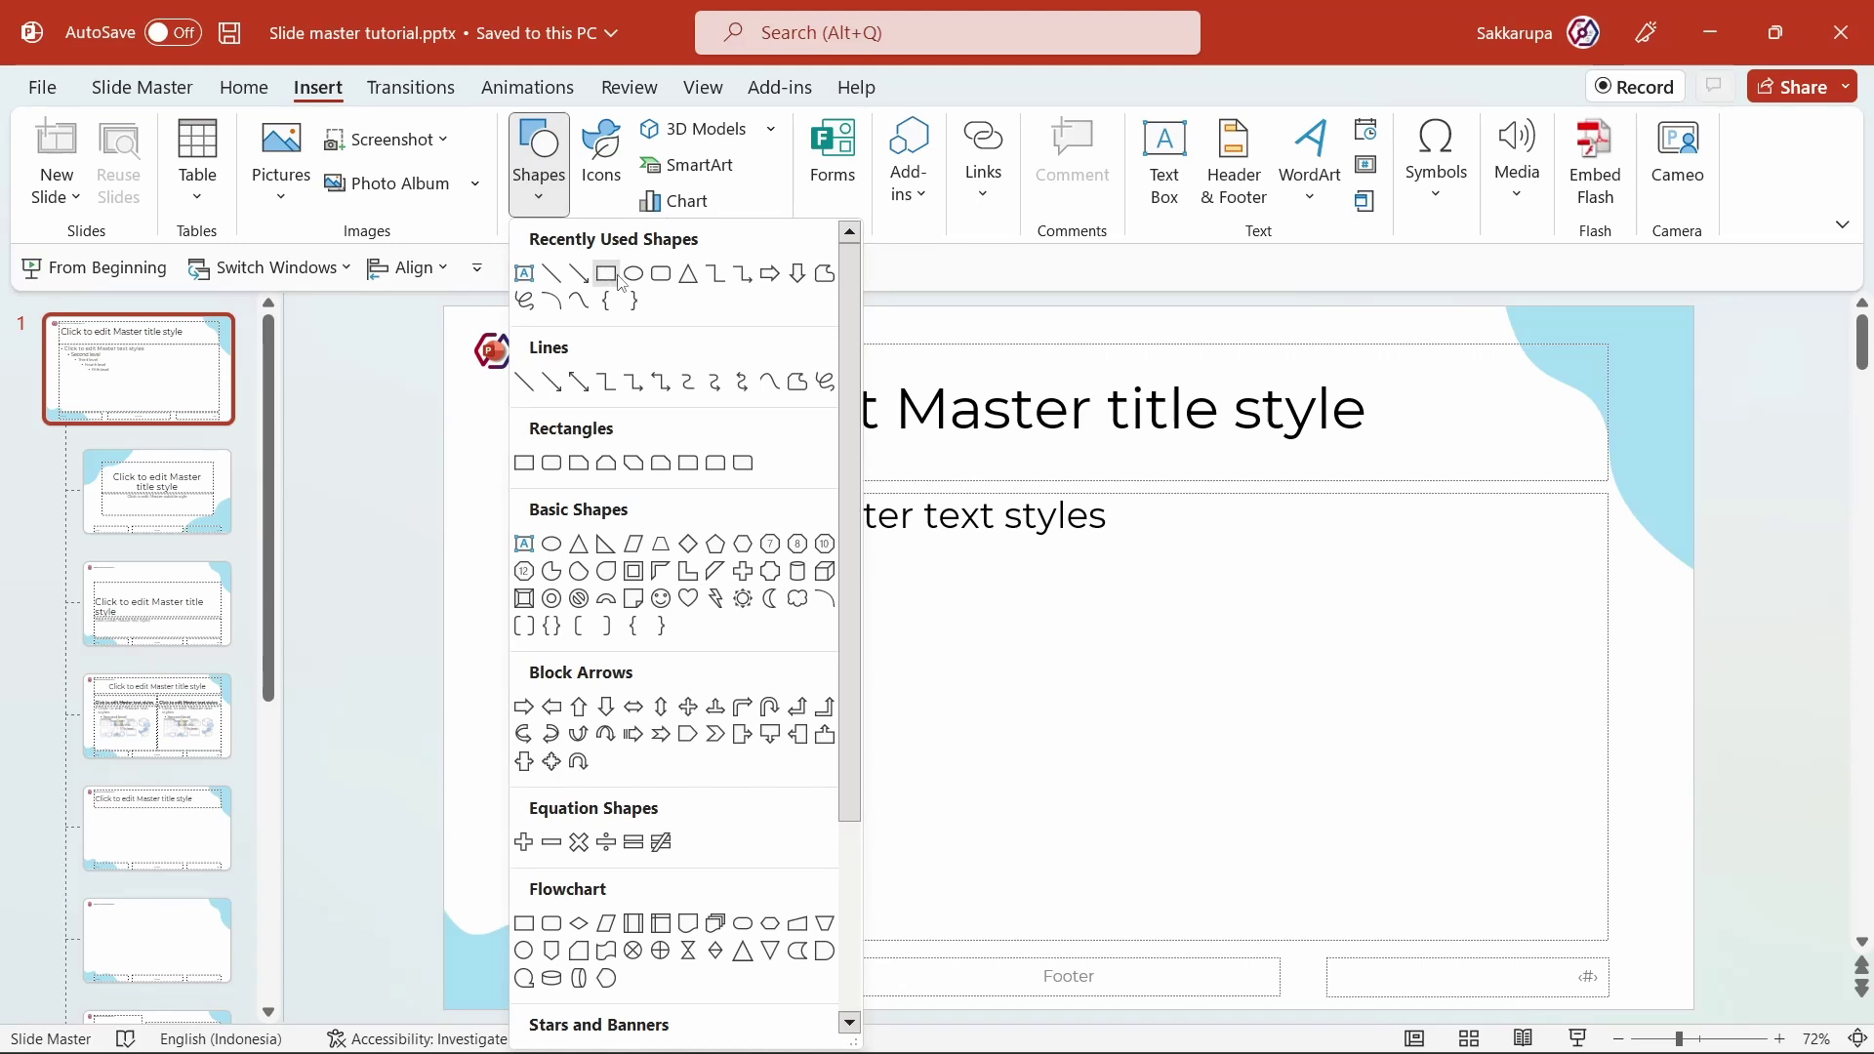
left_click(634, 276)
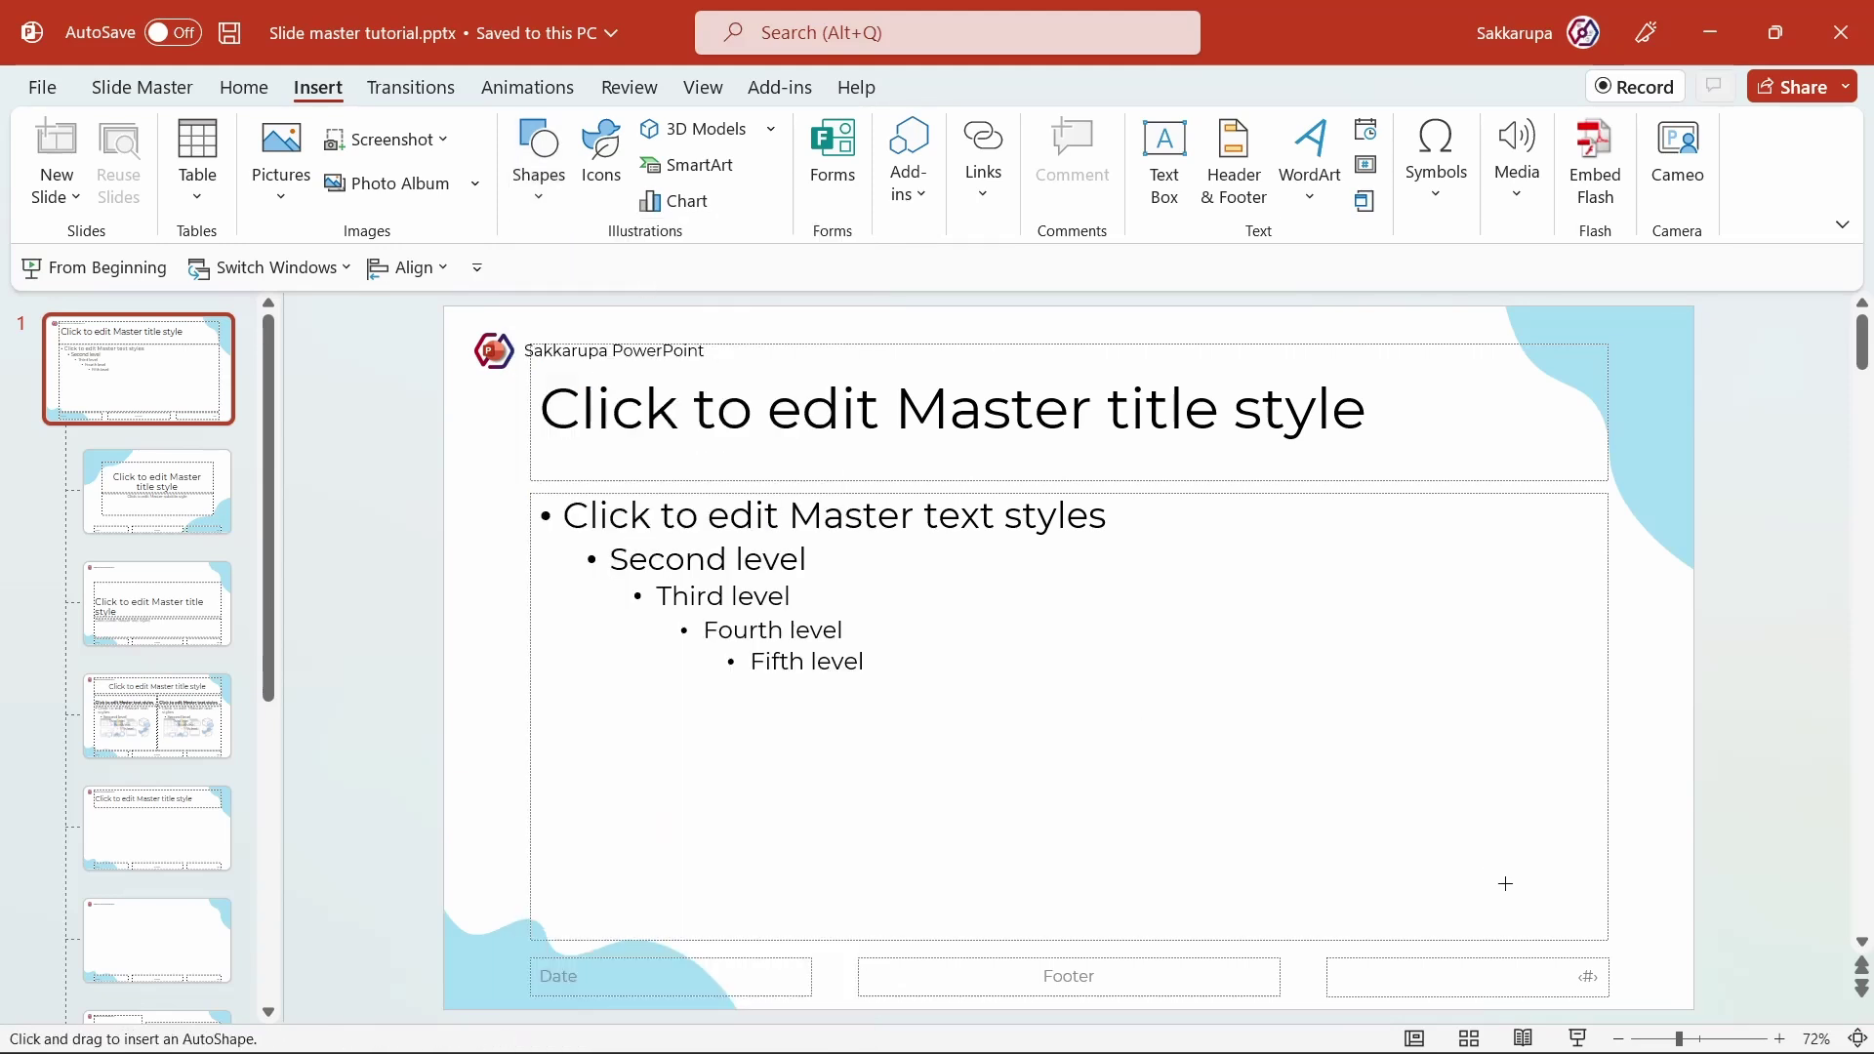
mouse_move(1561, 935)
left_mouse_down()
mouse_move(1623, 979)
mouse_move(1647, 955)
left_mouse_up()
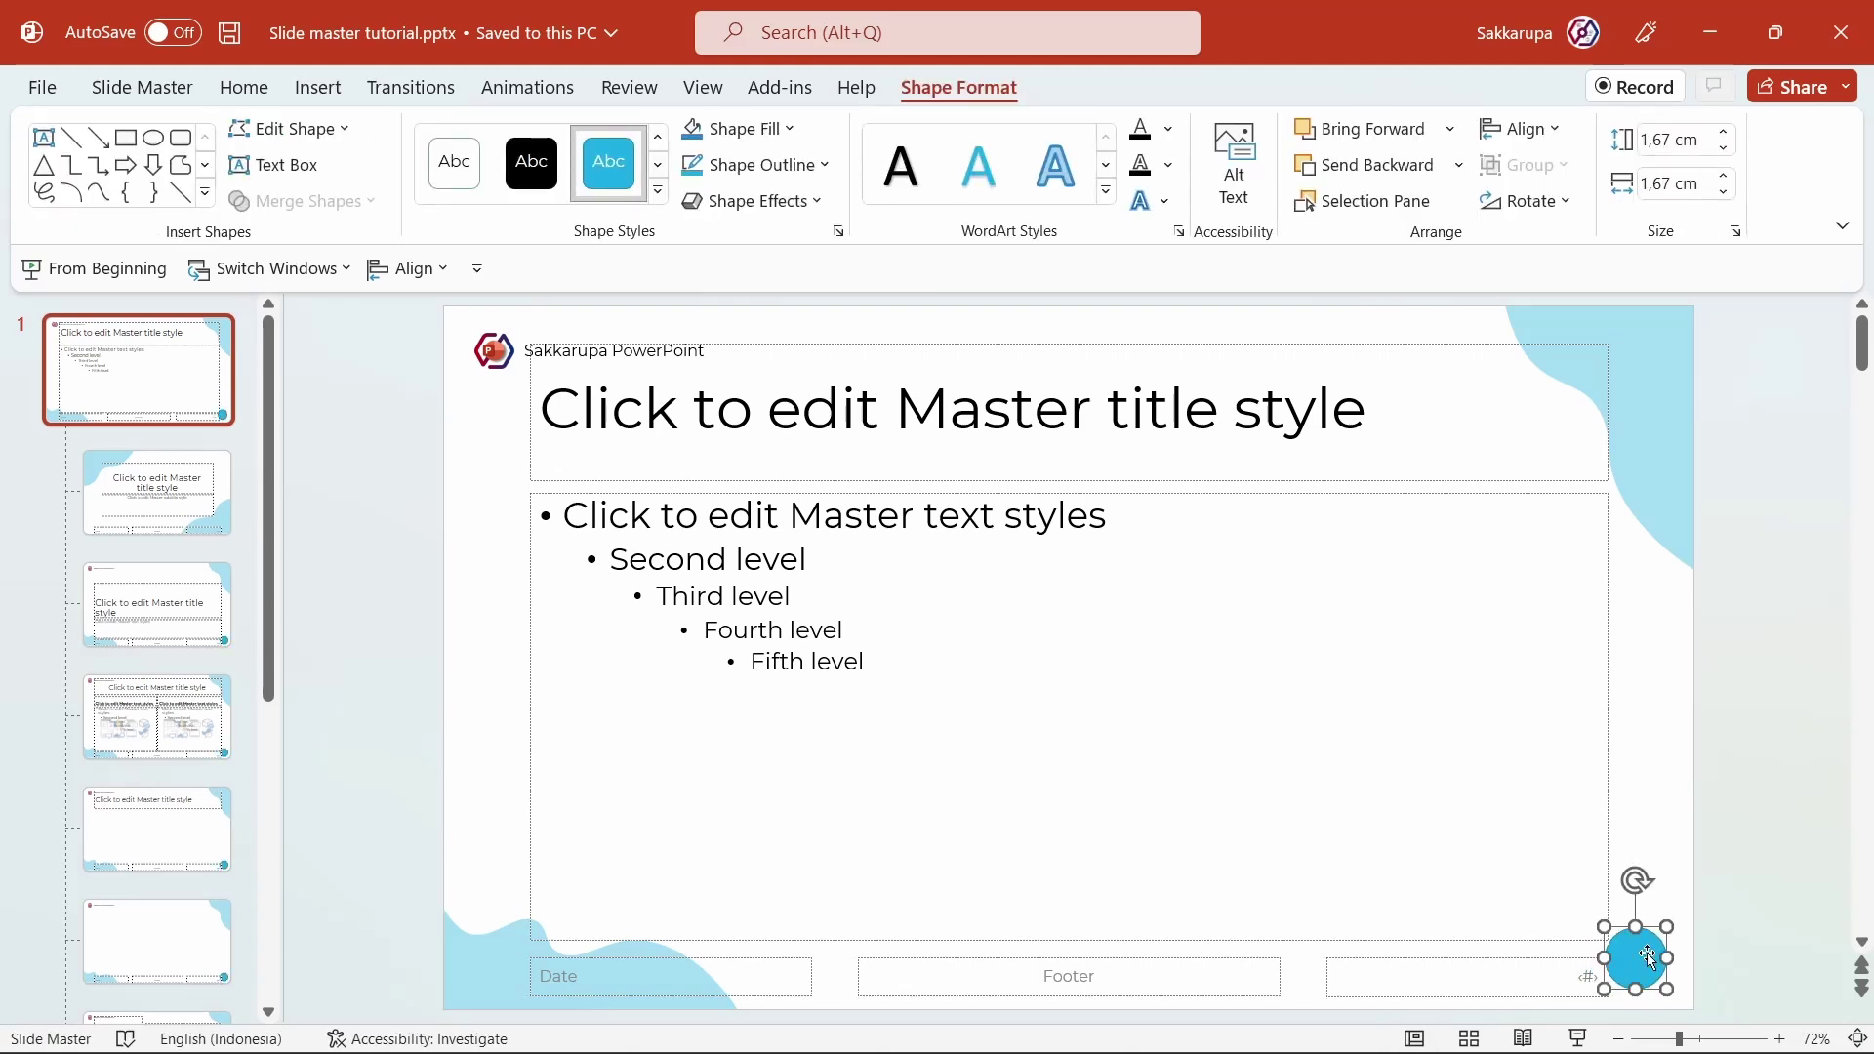
left_click(771, 165)
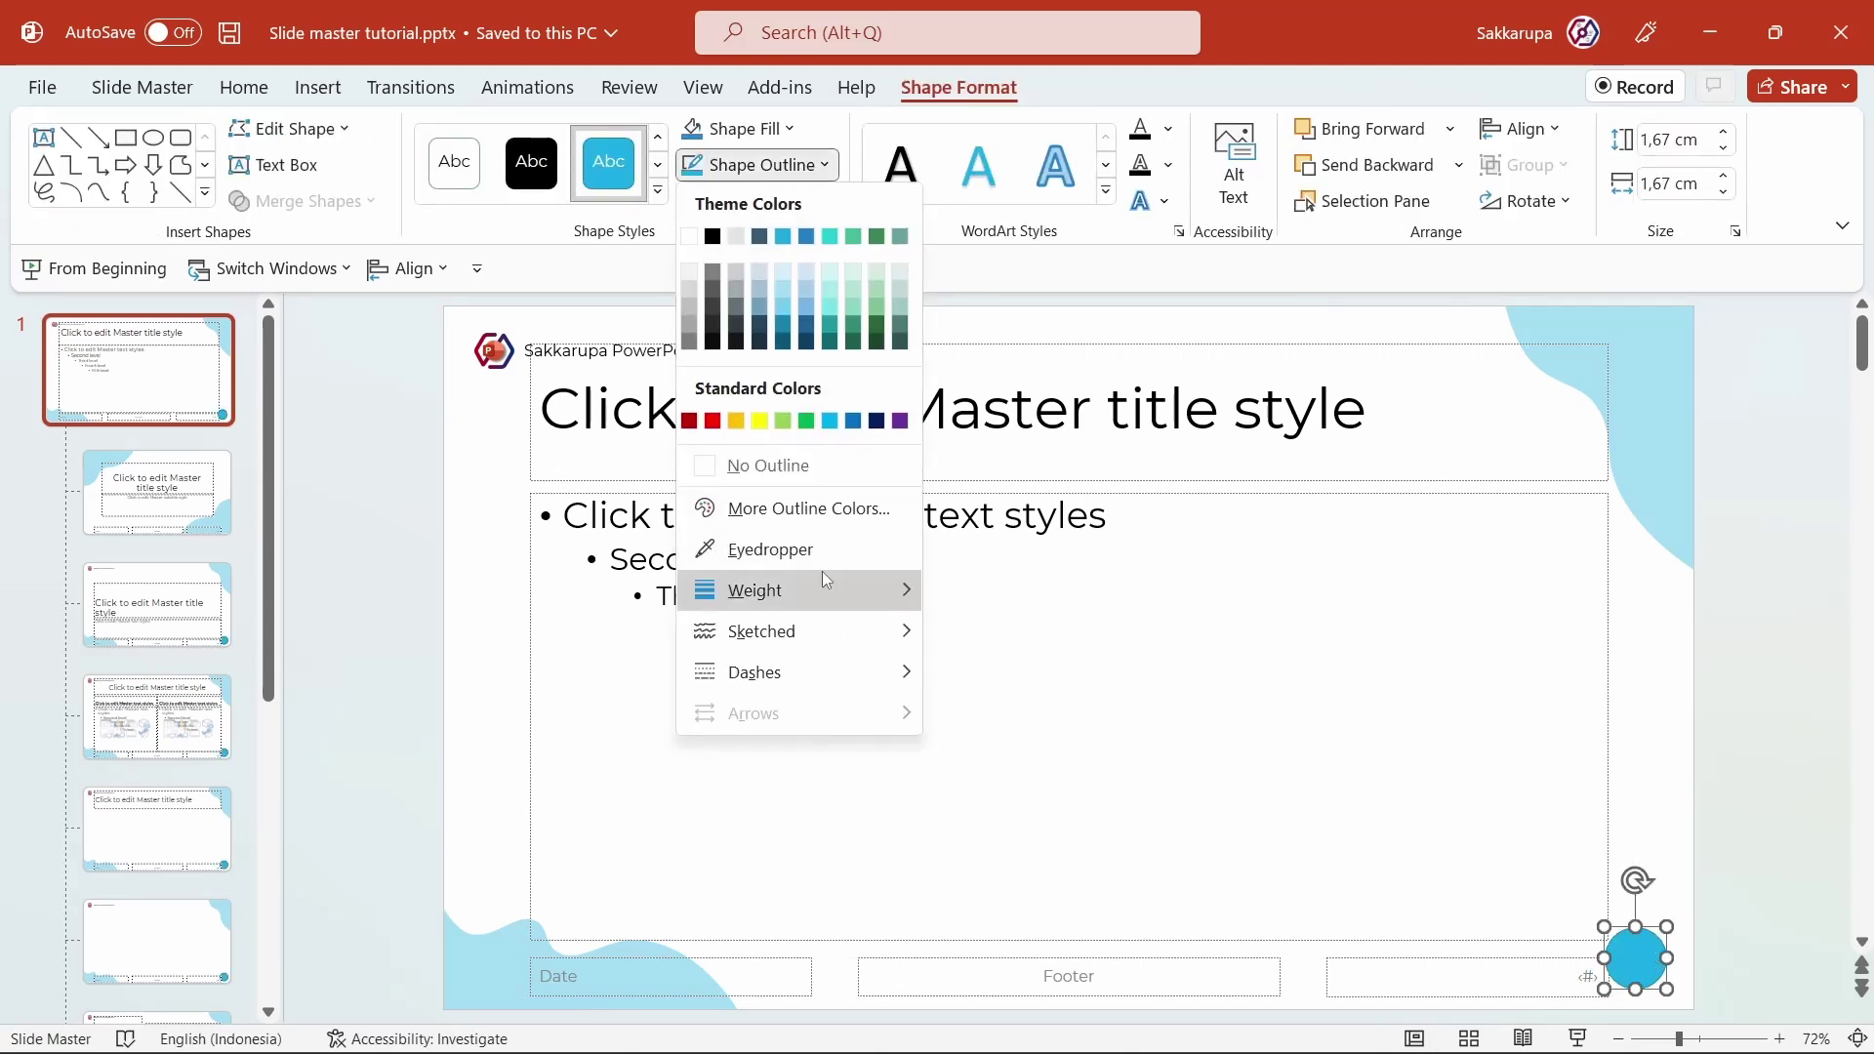
left_click(771, 465)
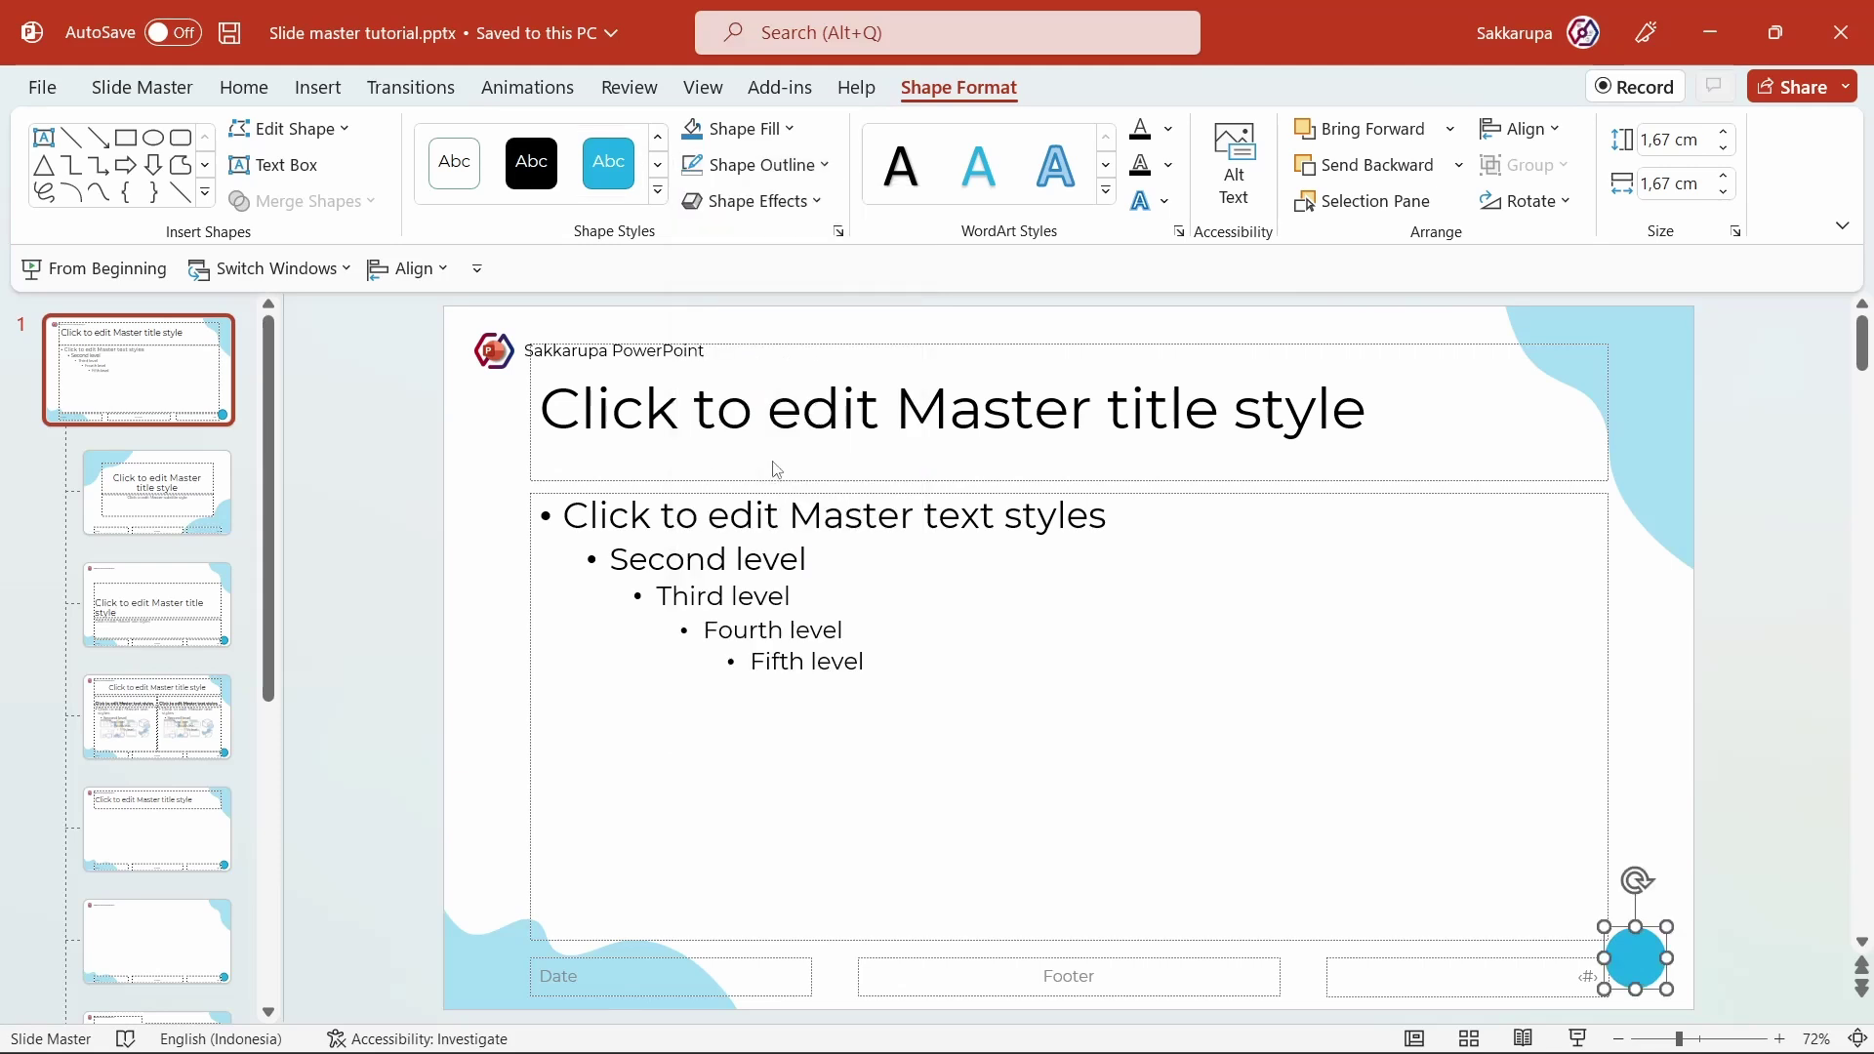
Step: Move the slide-number placeholder onto the circle, send the circle to back, and shrink the placeholder to fit
left_click(1688, 865)
left_click_drag(1562, 996, 1610, 971)
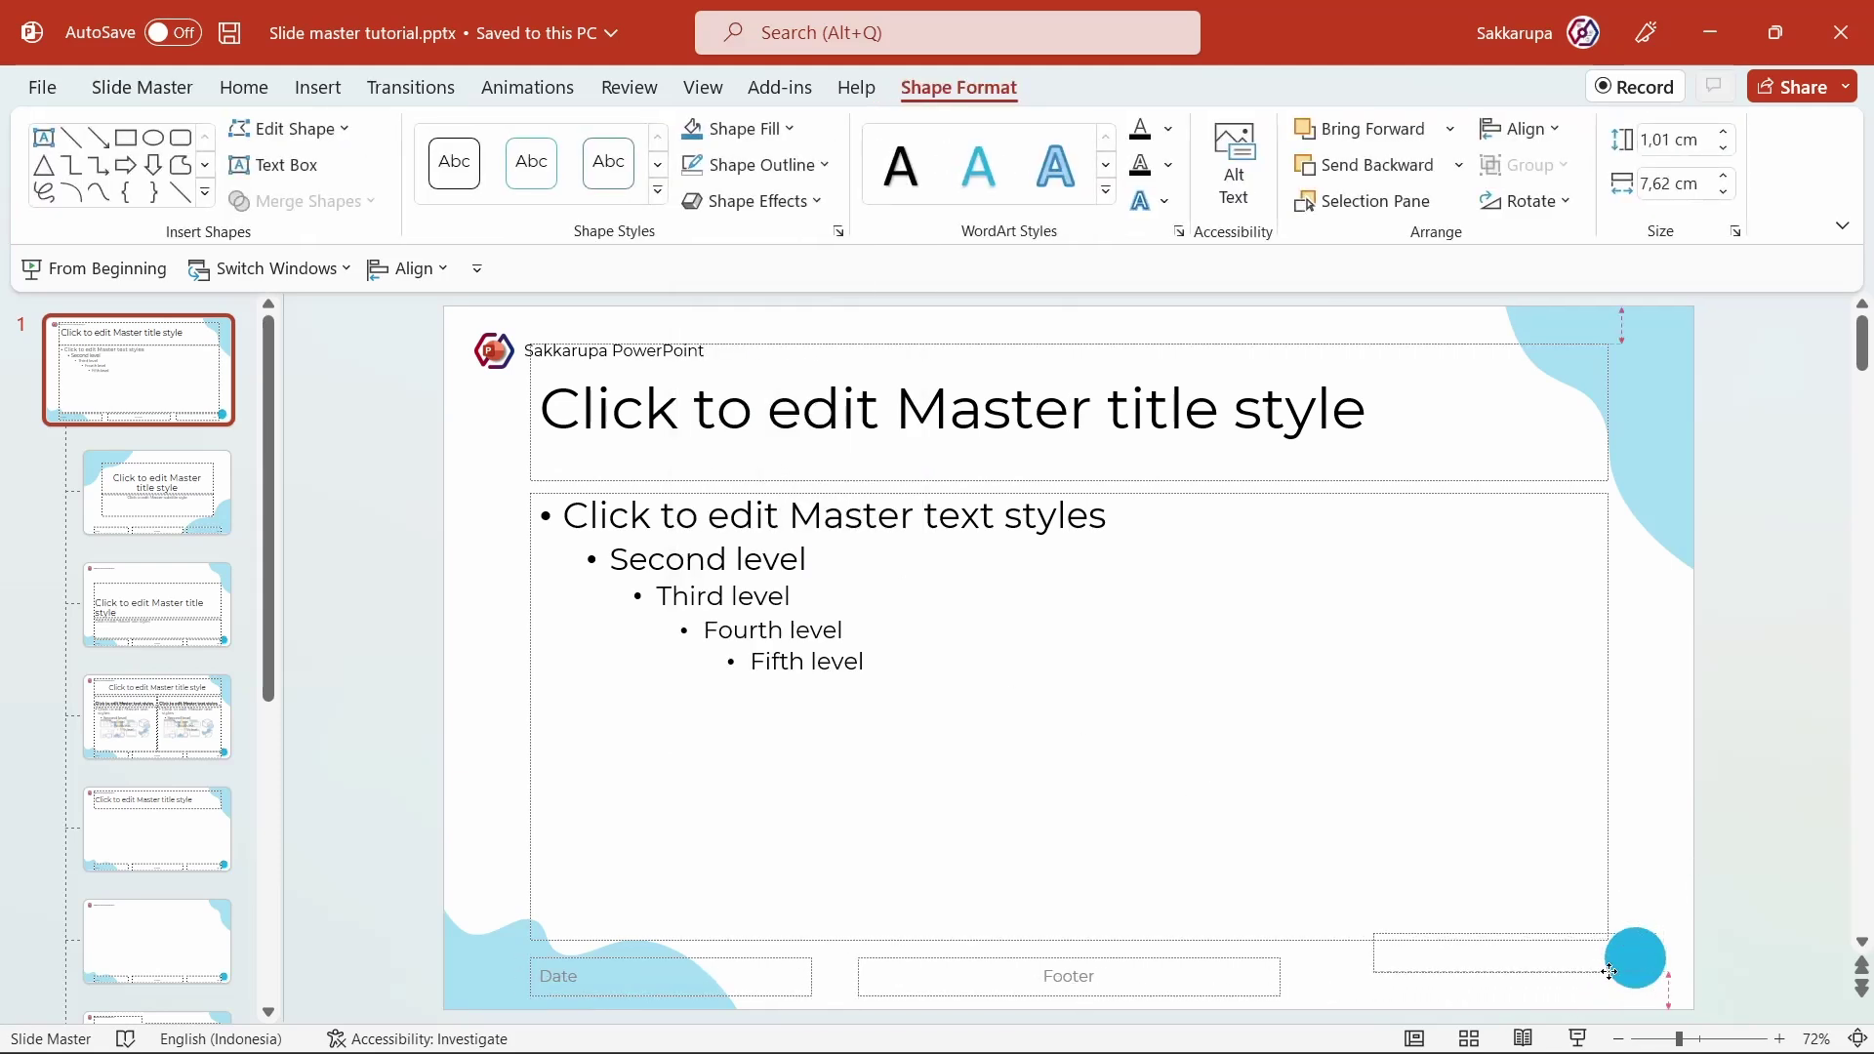
left_click(1640, 984)
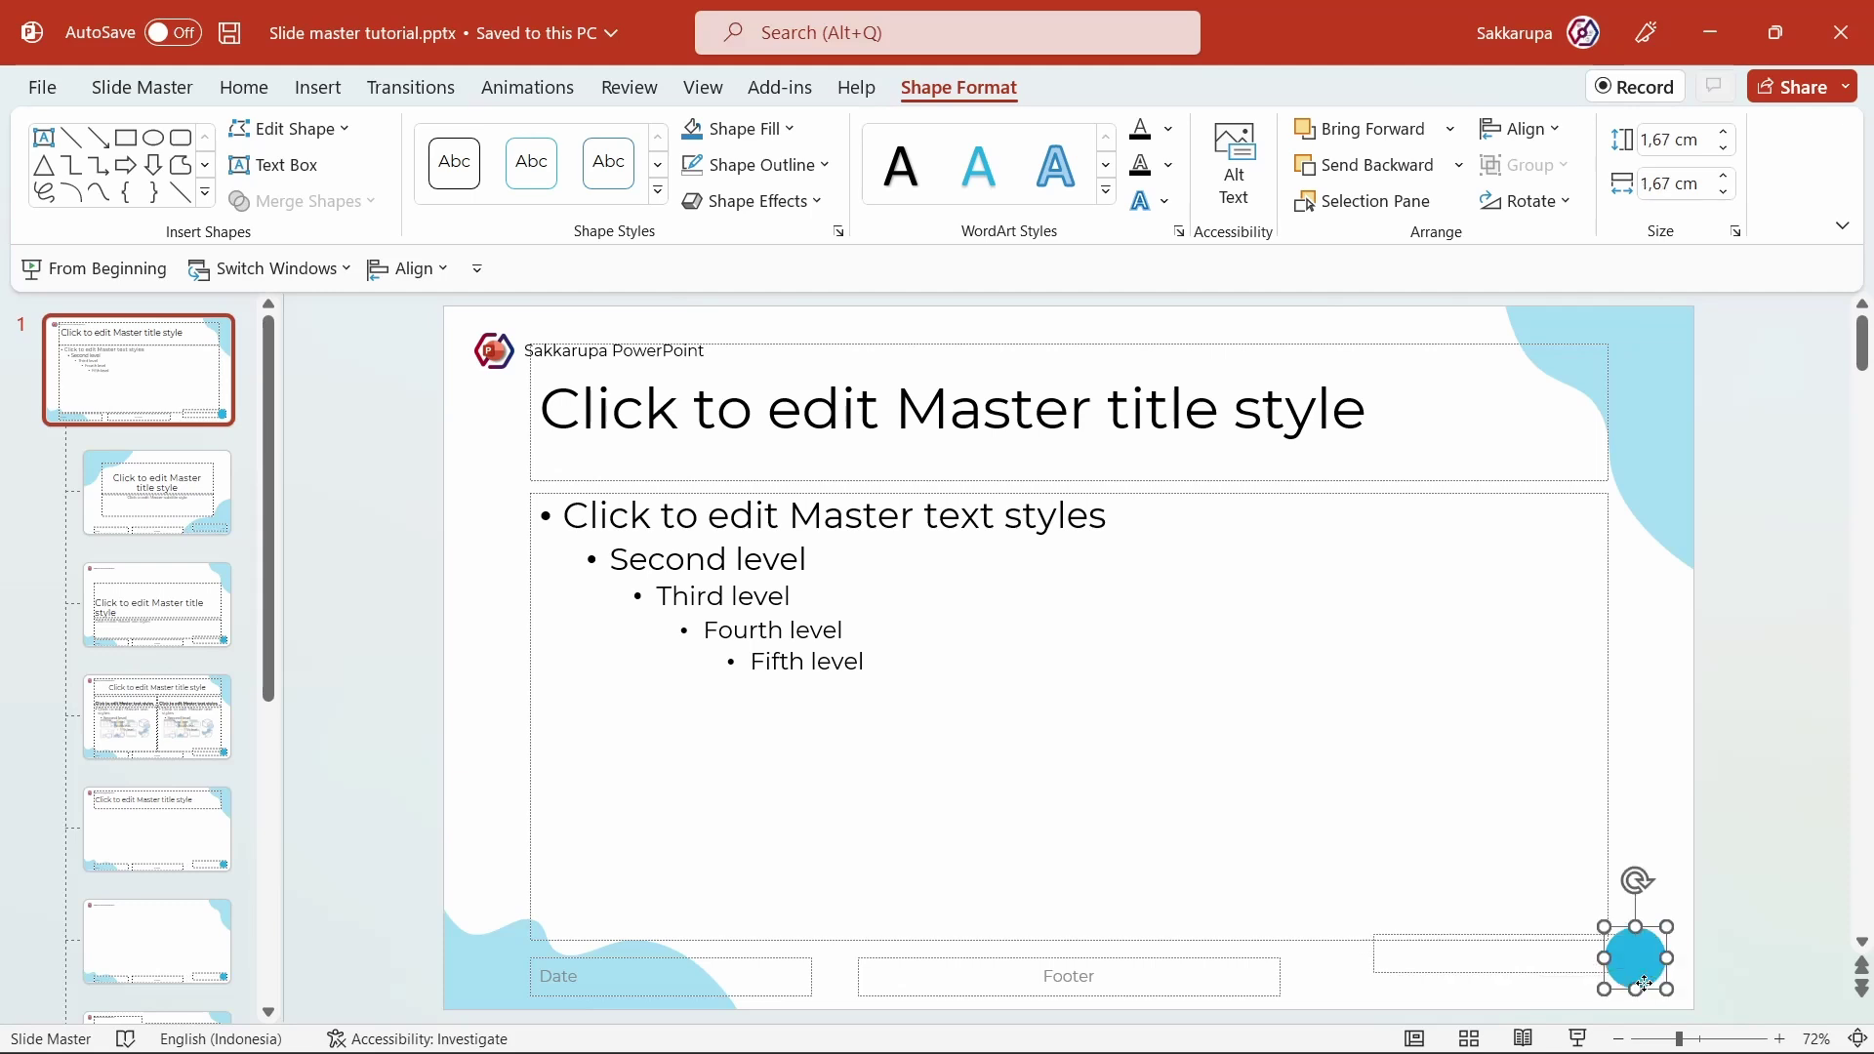
right_click(1644, 984)
left_click(1479, 472)
left_click(1439, 967)
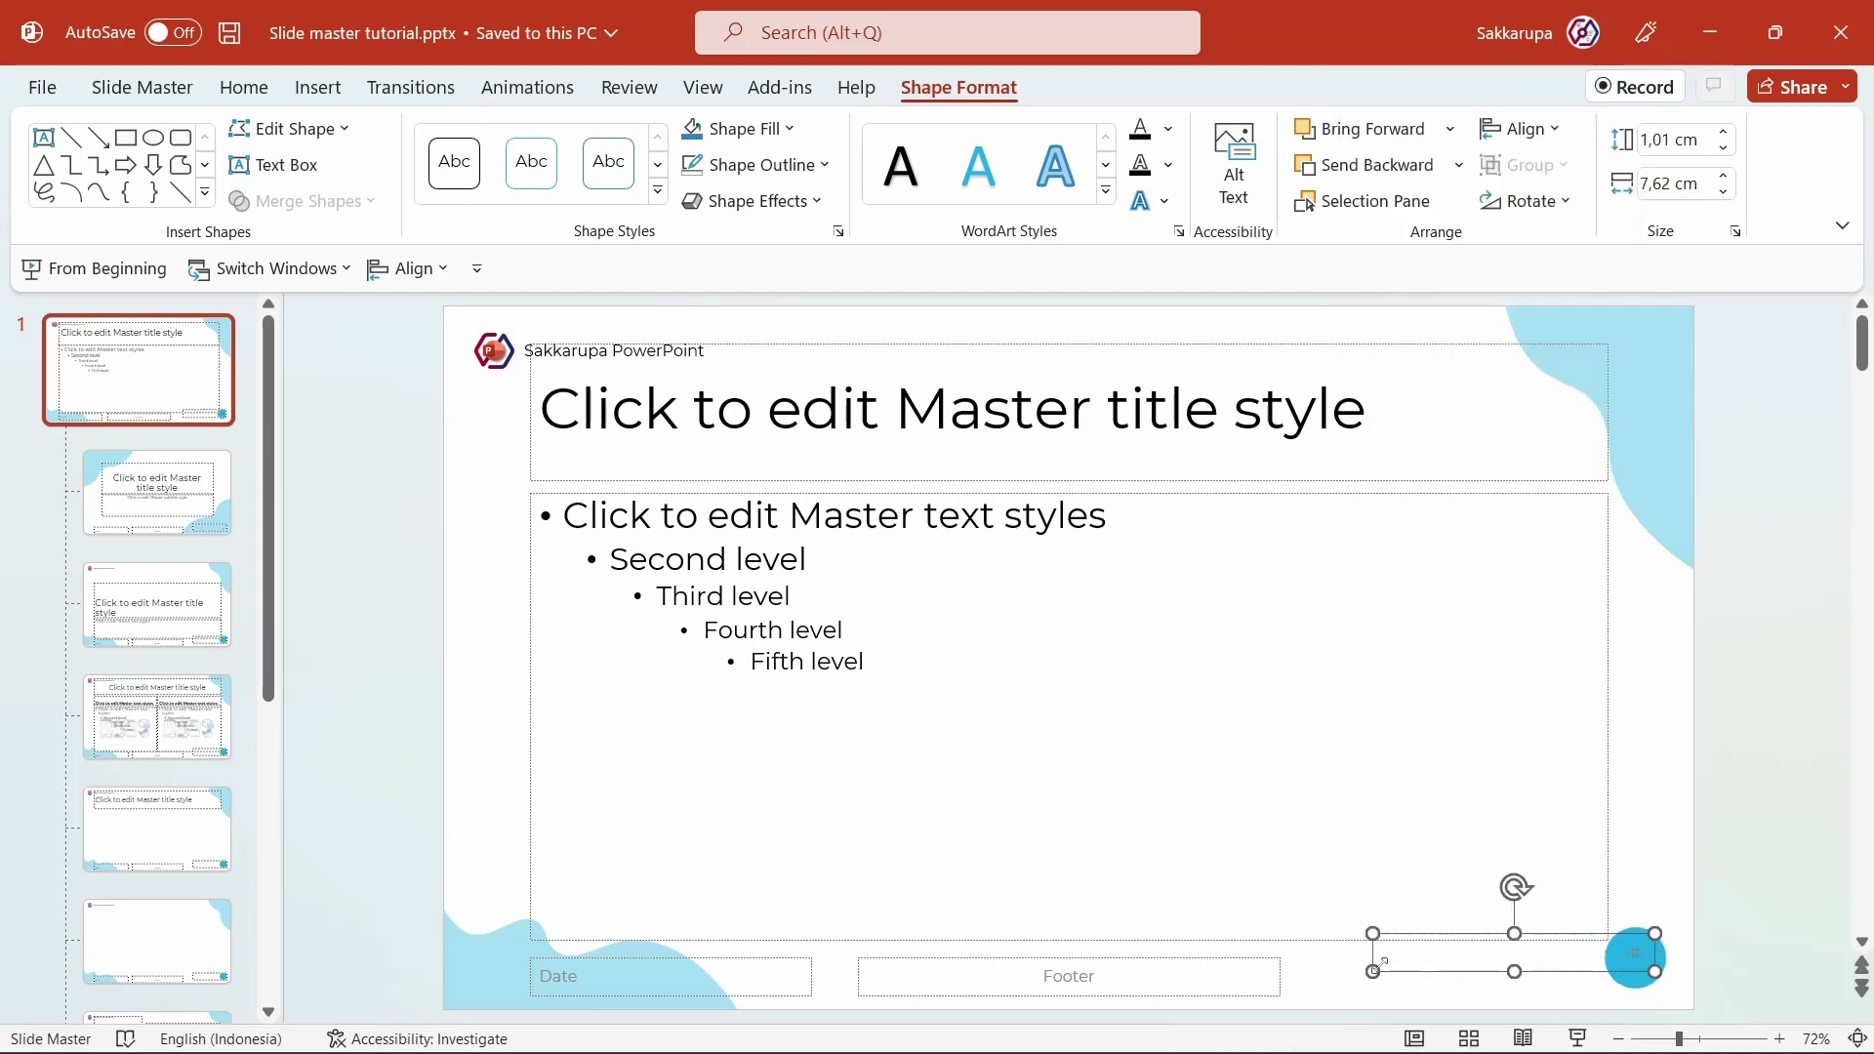
left_click_drag(1381, 964, 1607, 973)
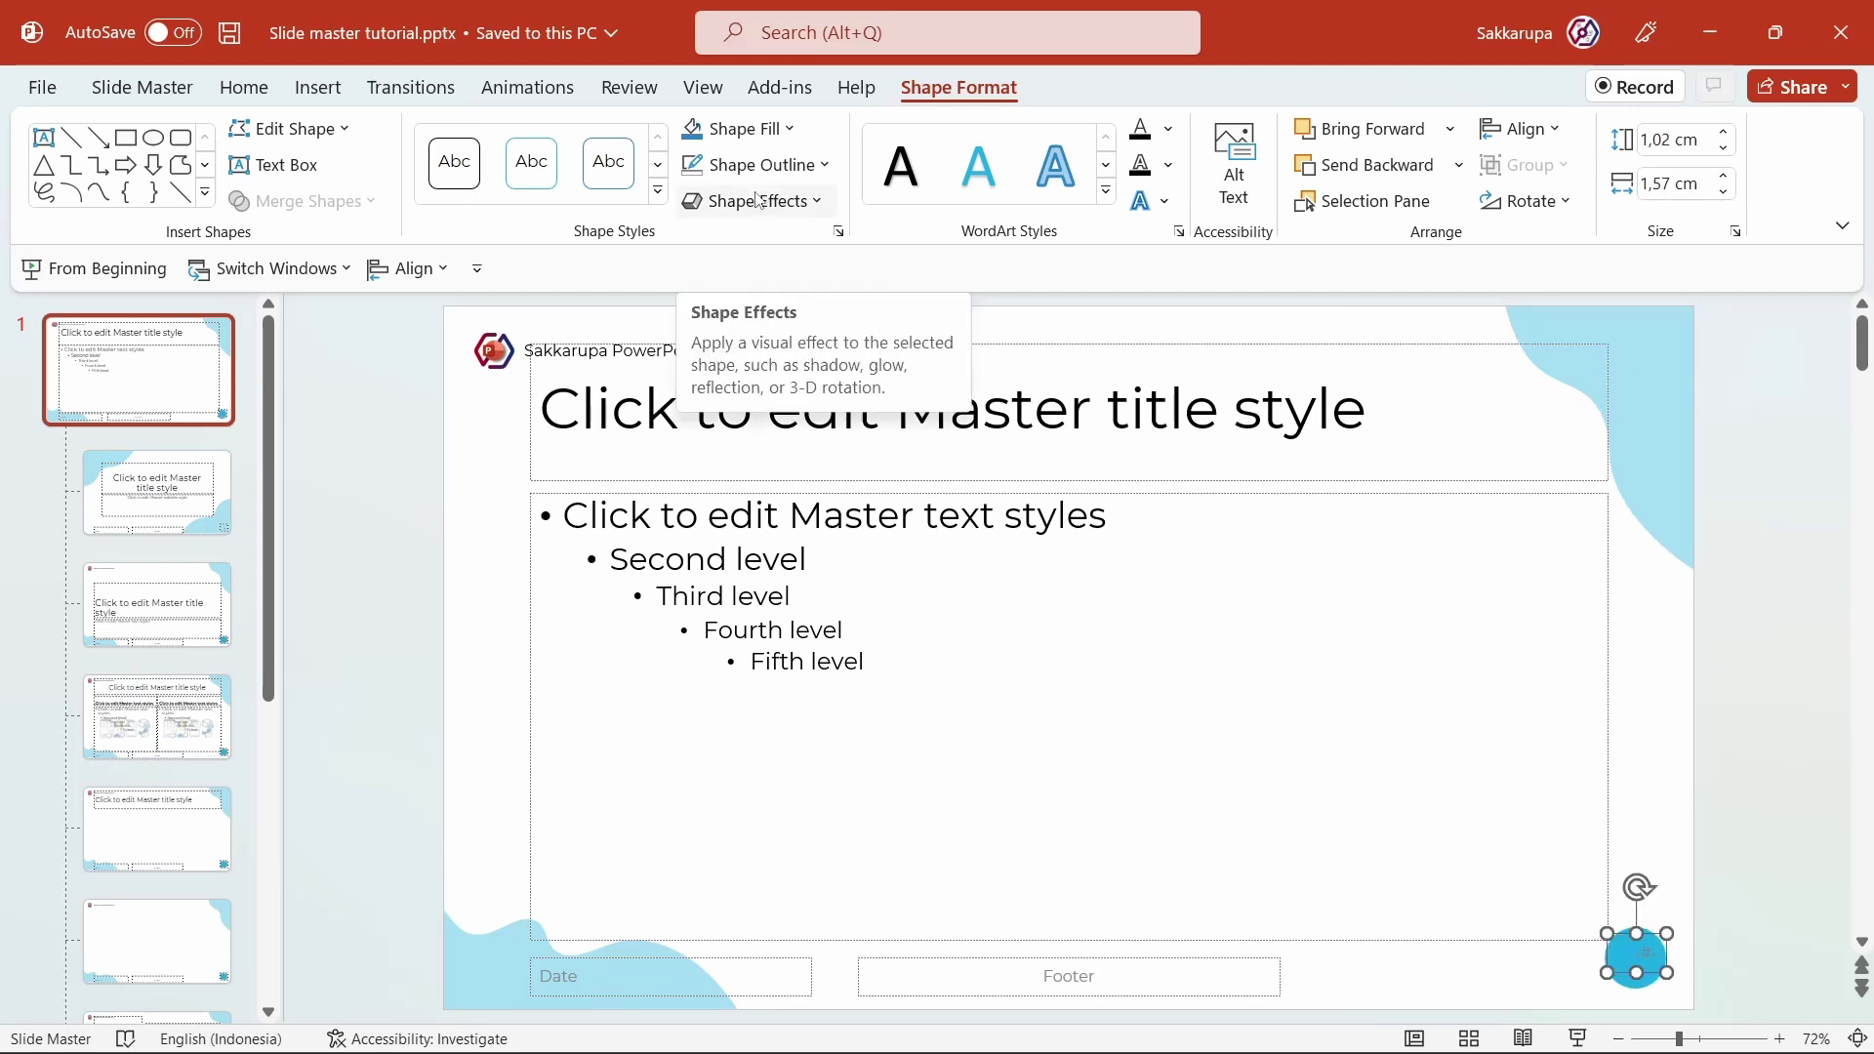
Step: Make the slide-number text centred, bold and white, and nudge the circle down slightly
left_click(243, 88)
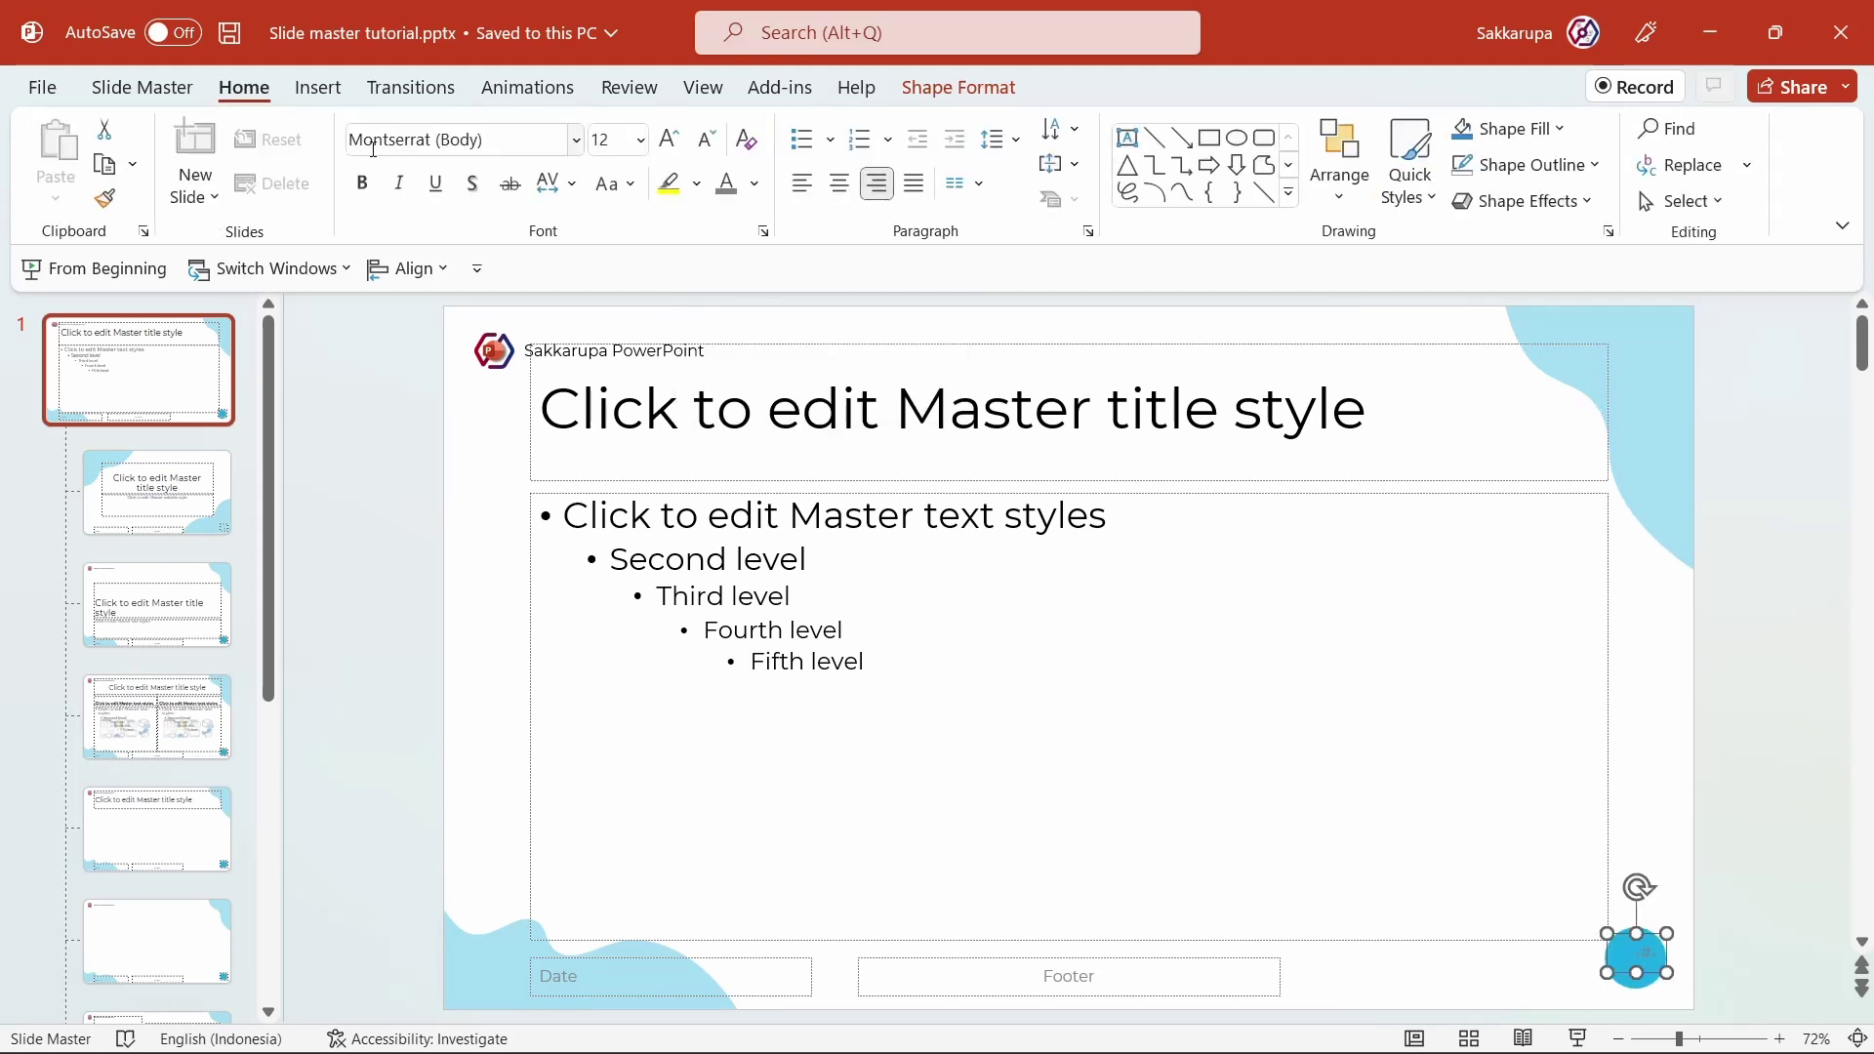
left_click(841, 186)
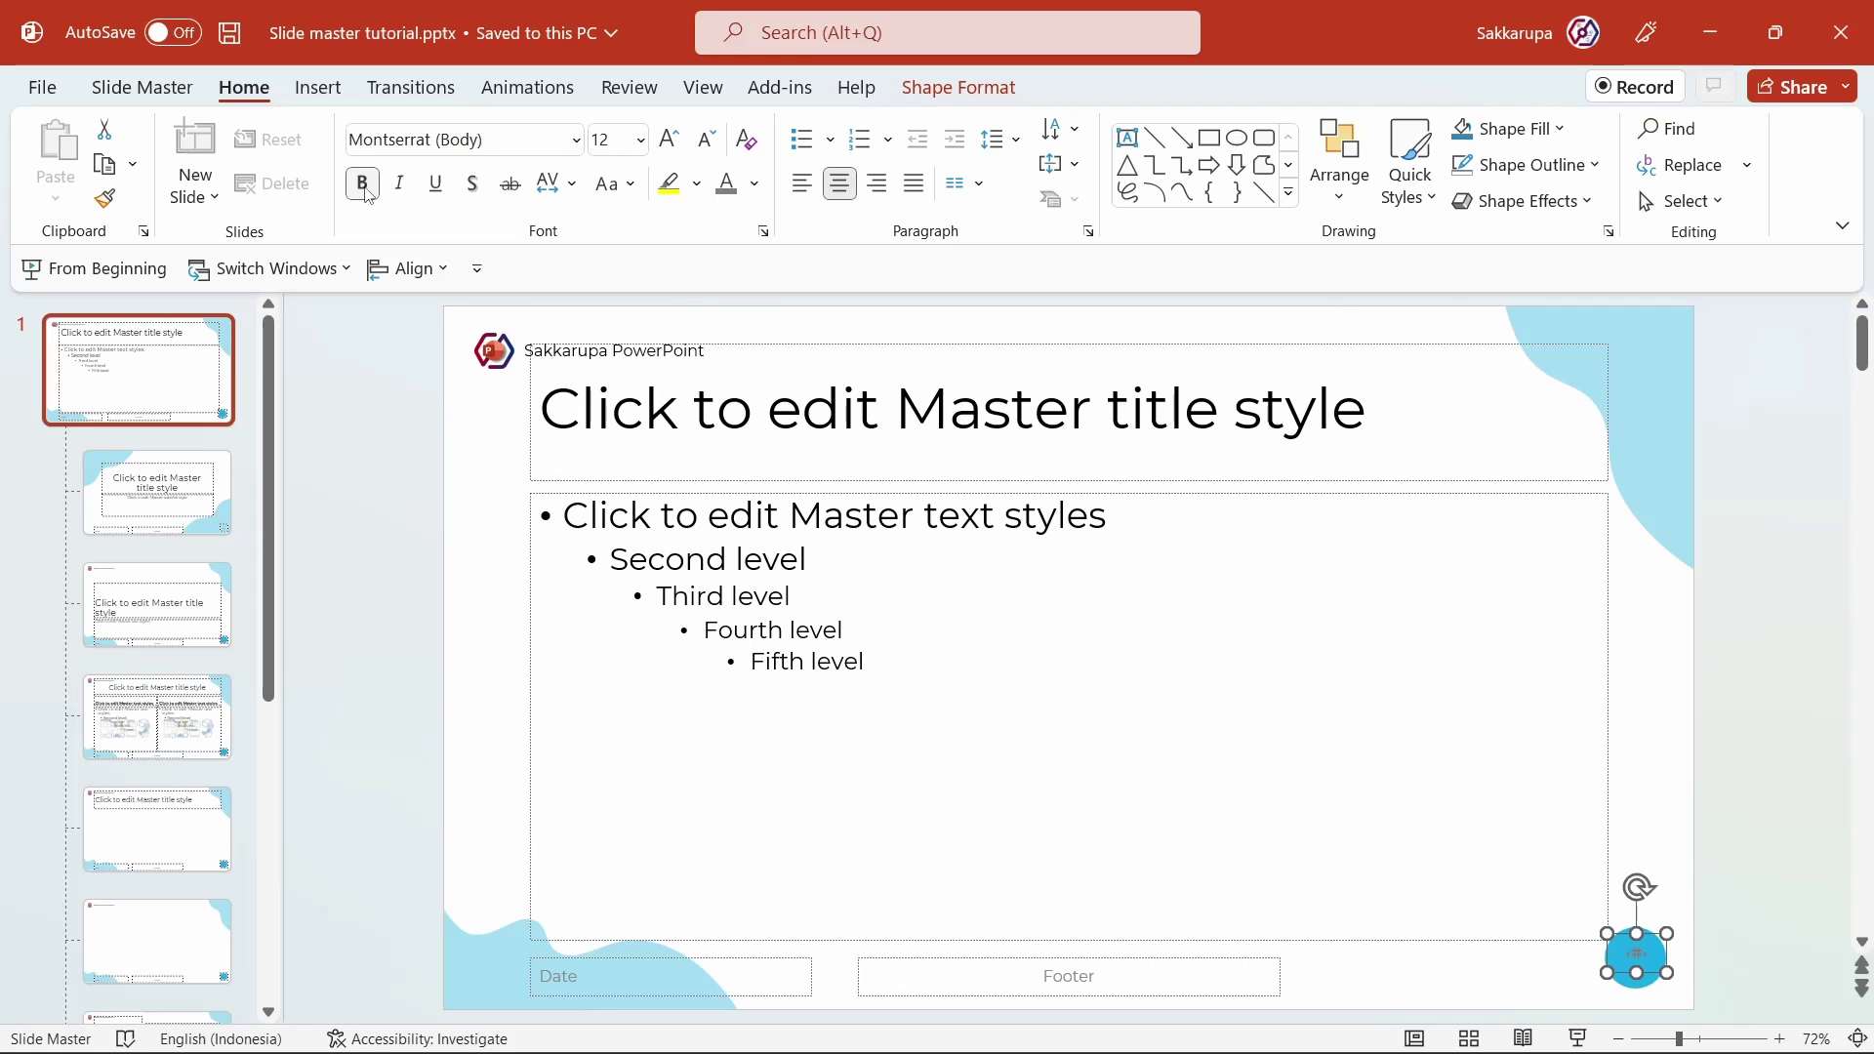
left_click(367, 192)
left_click(755, 183)
left_click(726, 258)
key("Down")
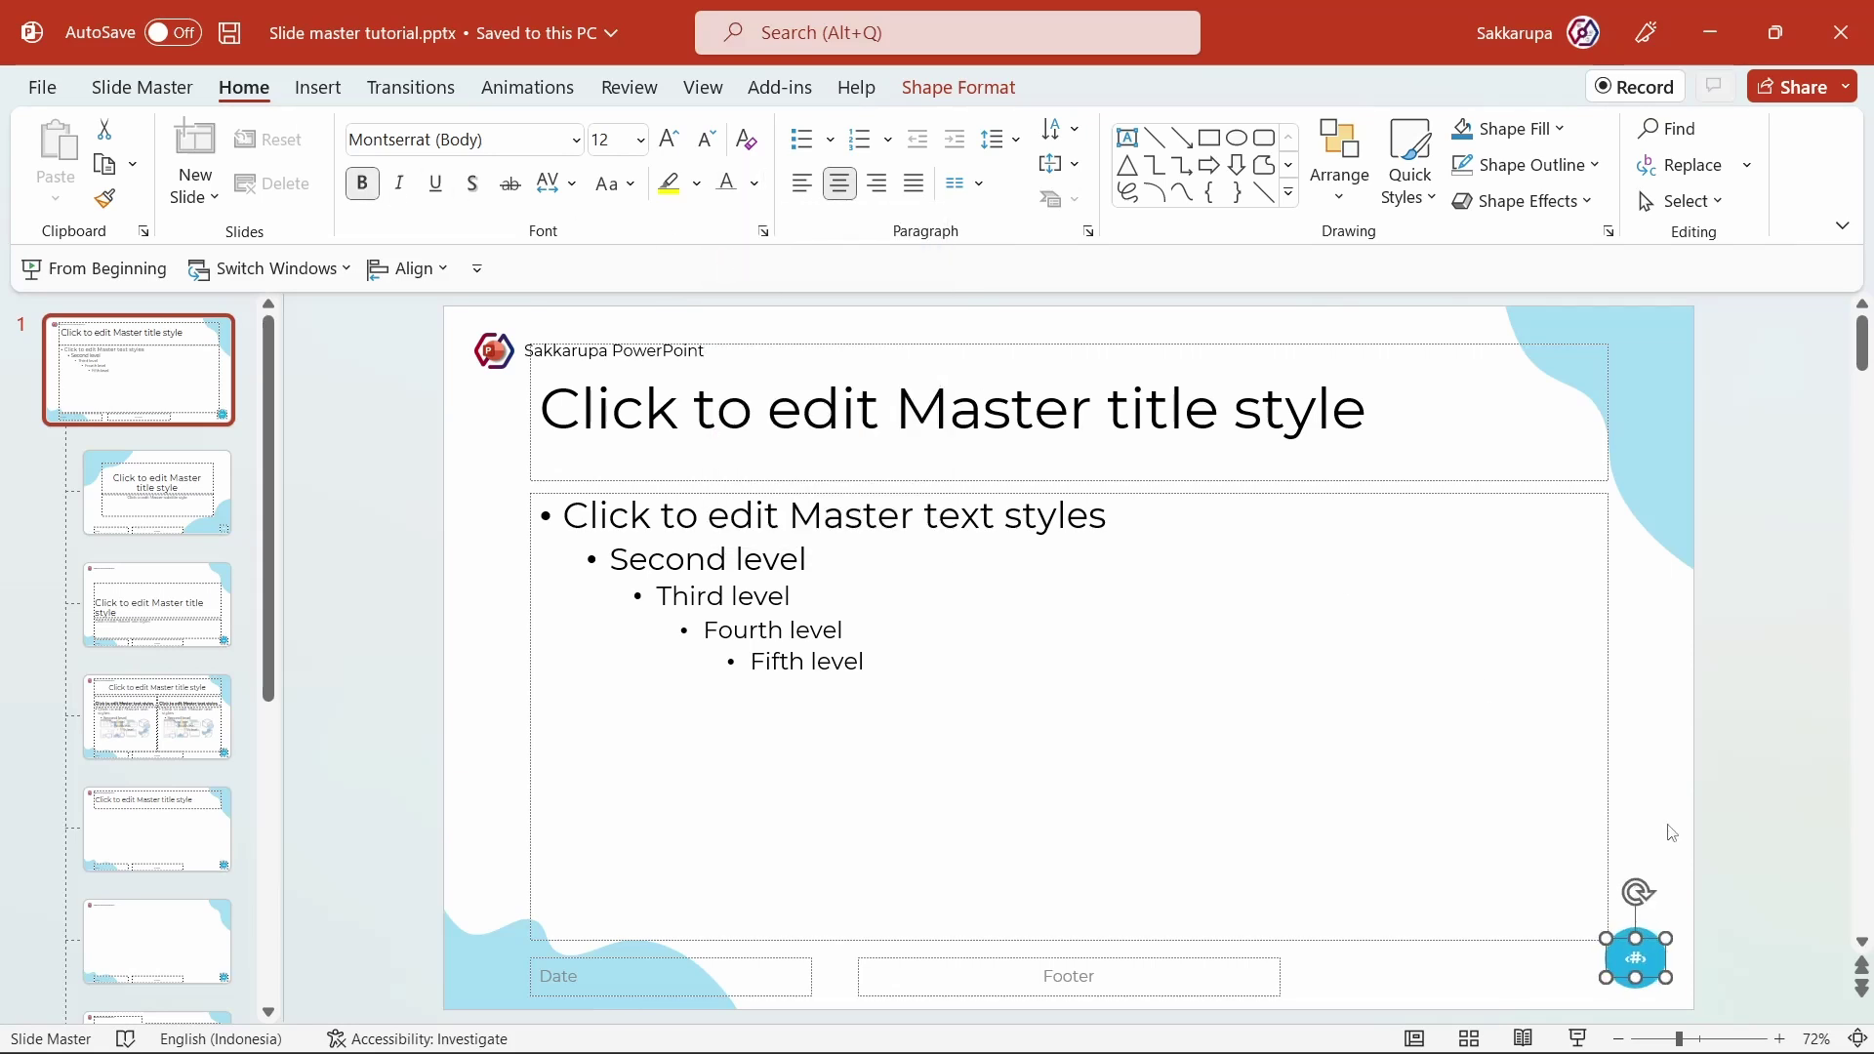
left_click(1714, 887)
left_click(142, 90)
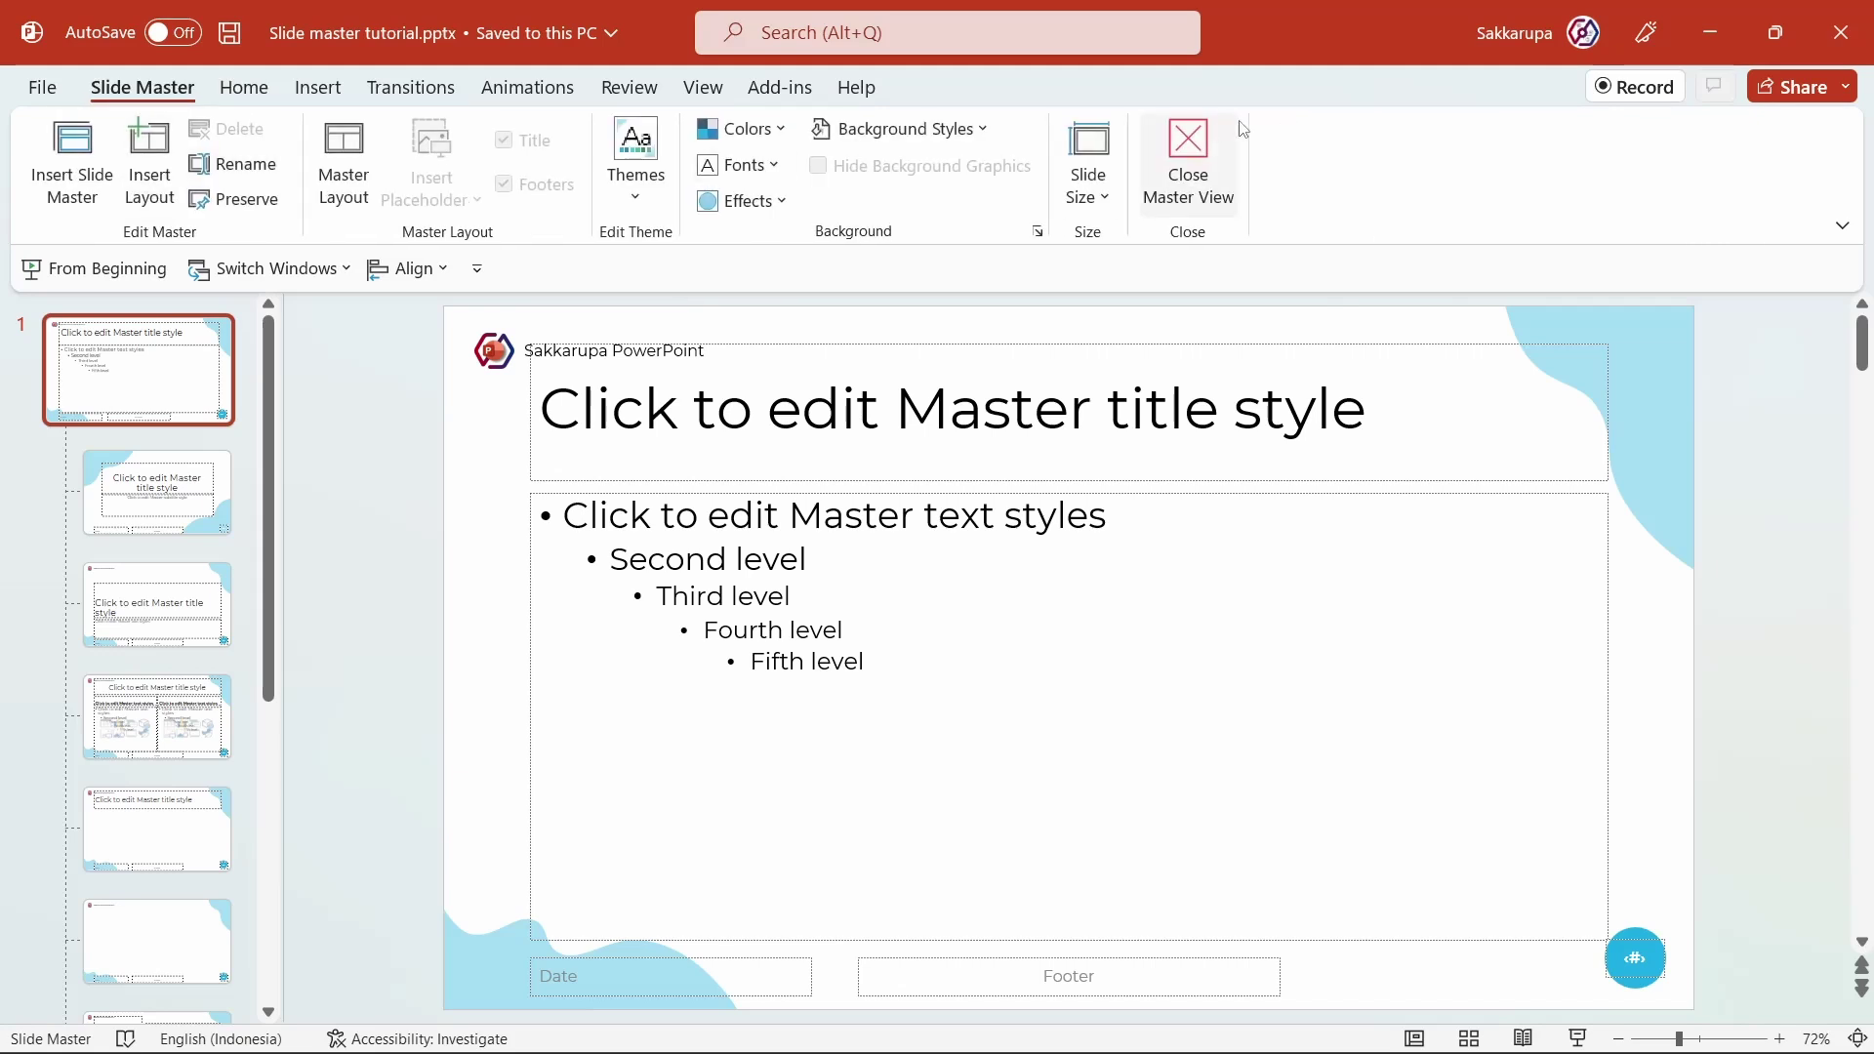
Step: Close Master View and turn on slide numbers for all slides via Header & Footer
left_click(1200, 153)
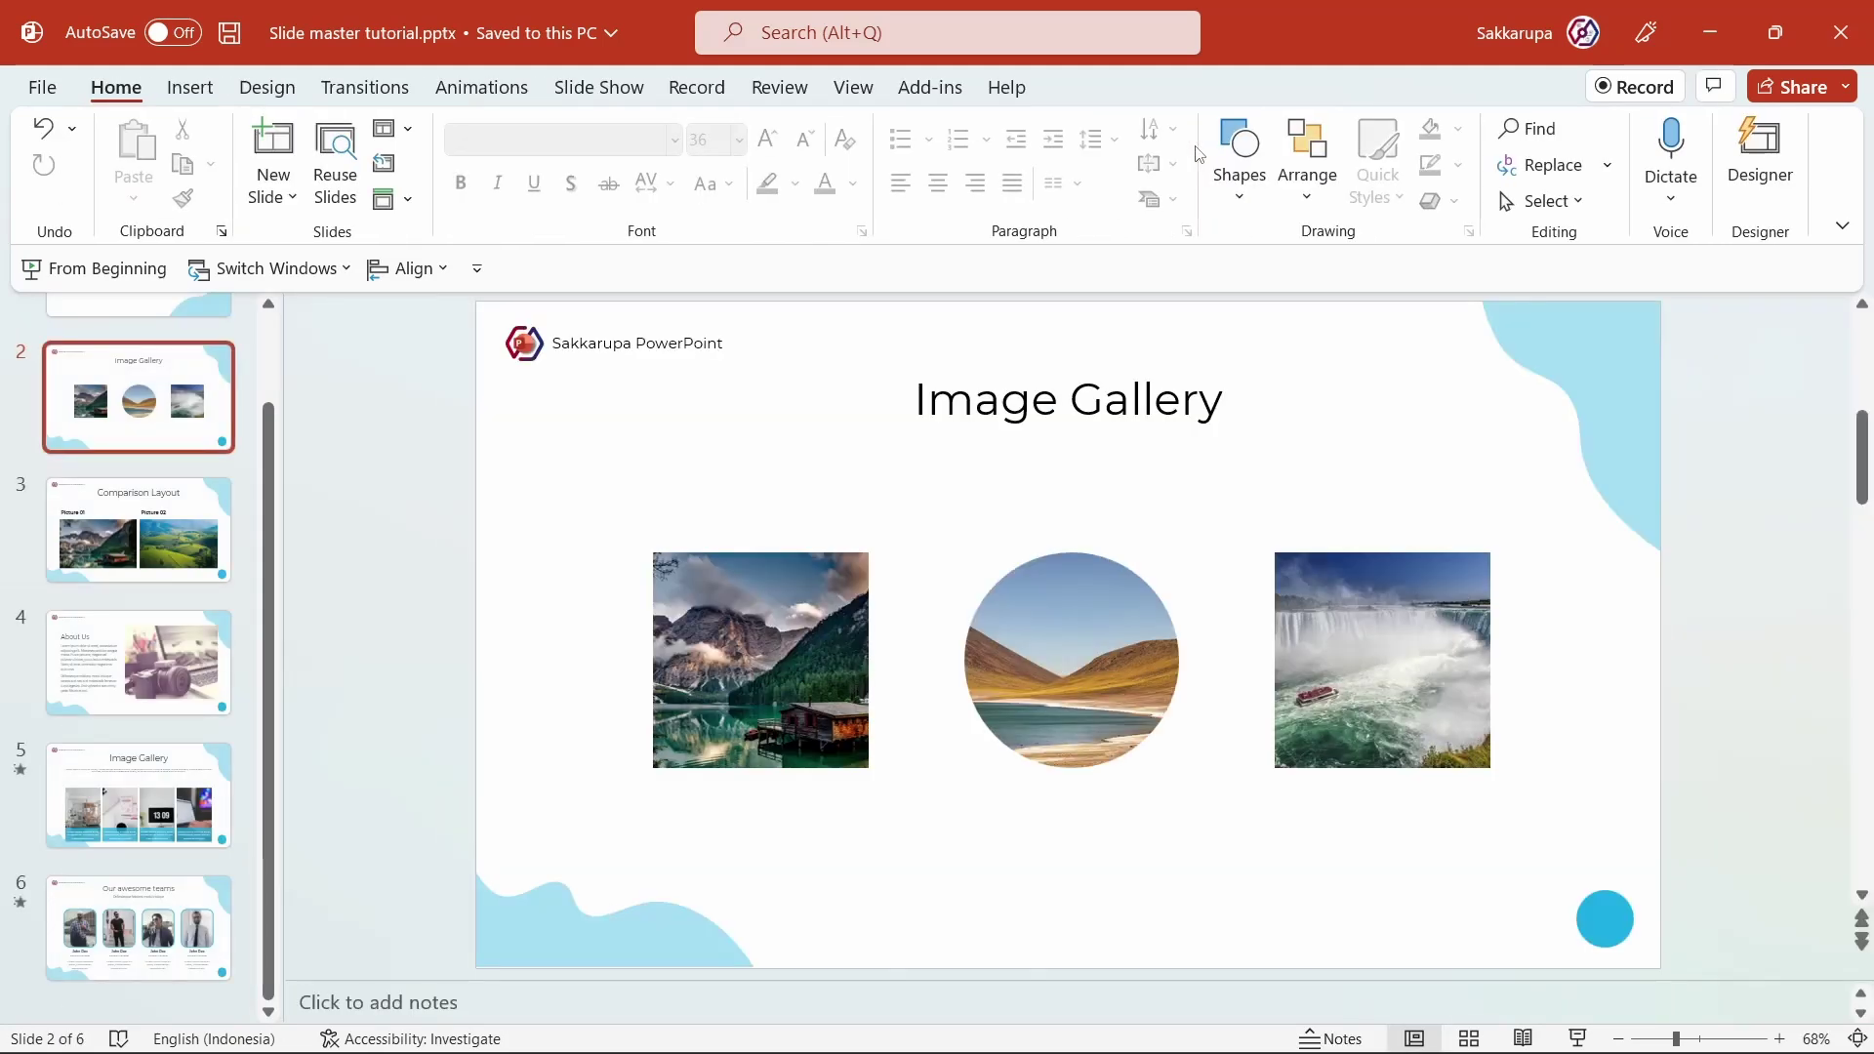
scroll(180, 390, "up", 2)
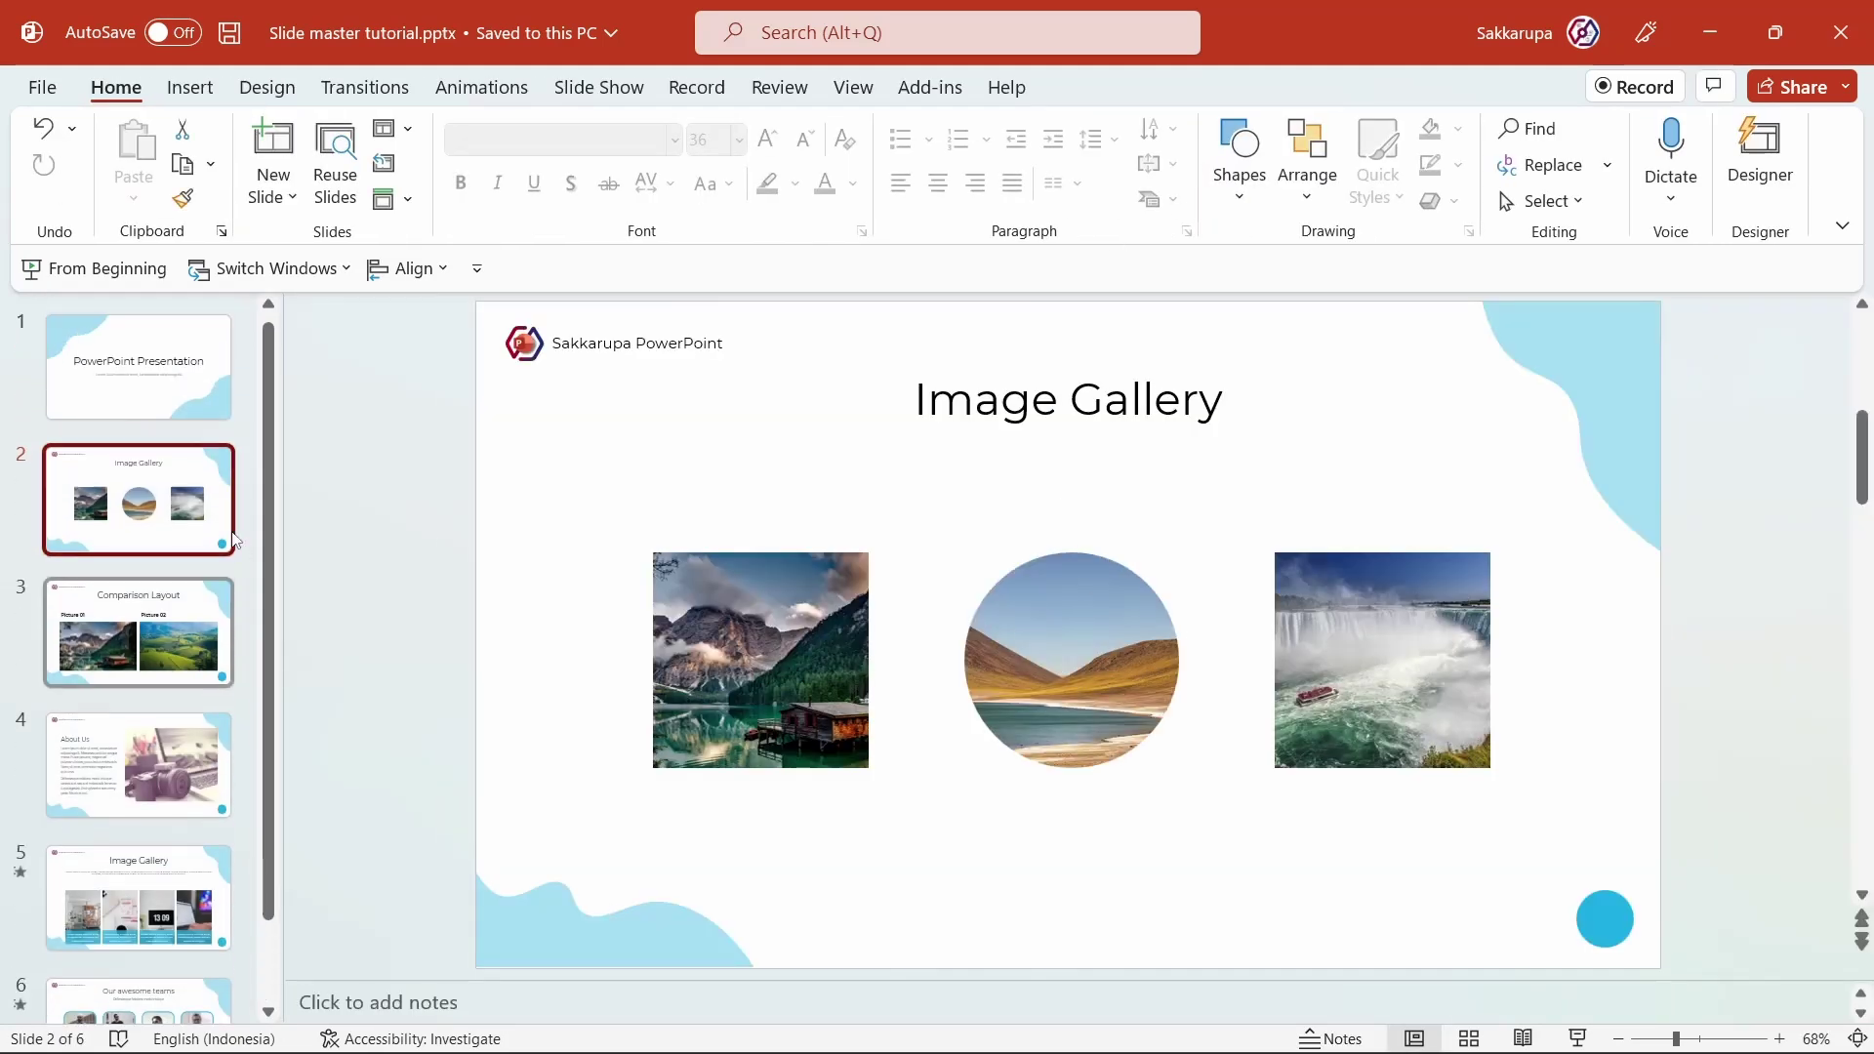
left_click(182, 370)
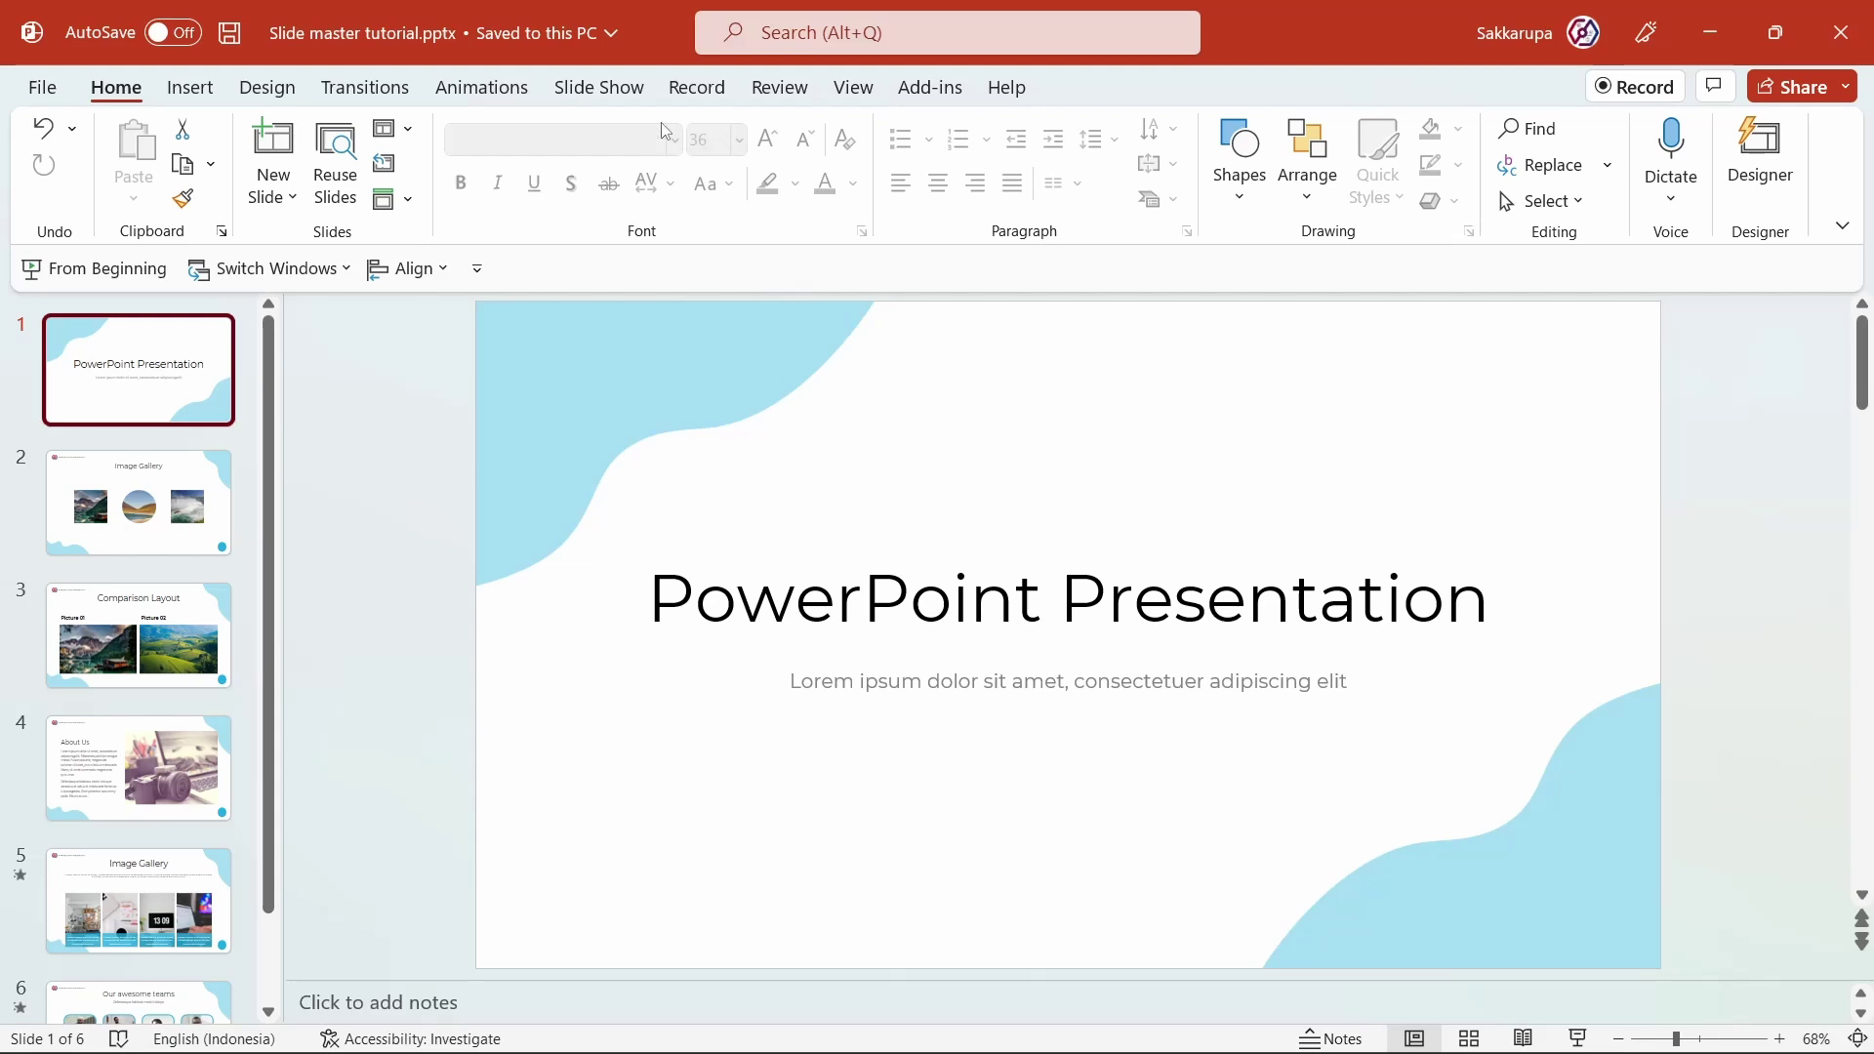
left_click(191, 88)
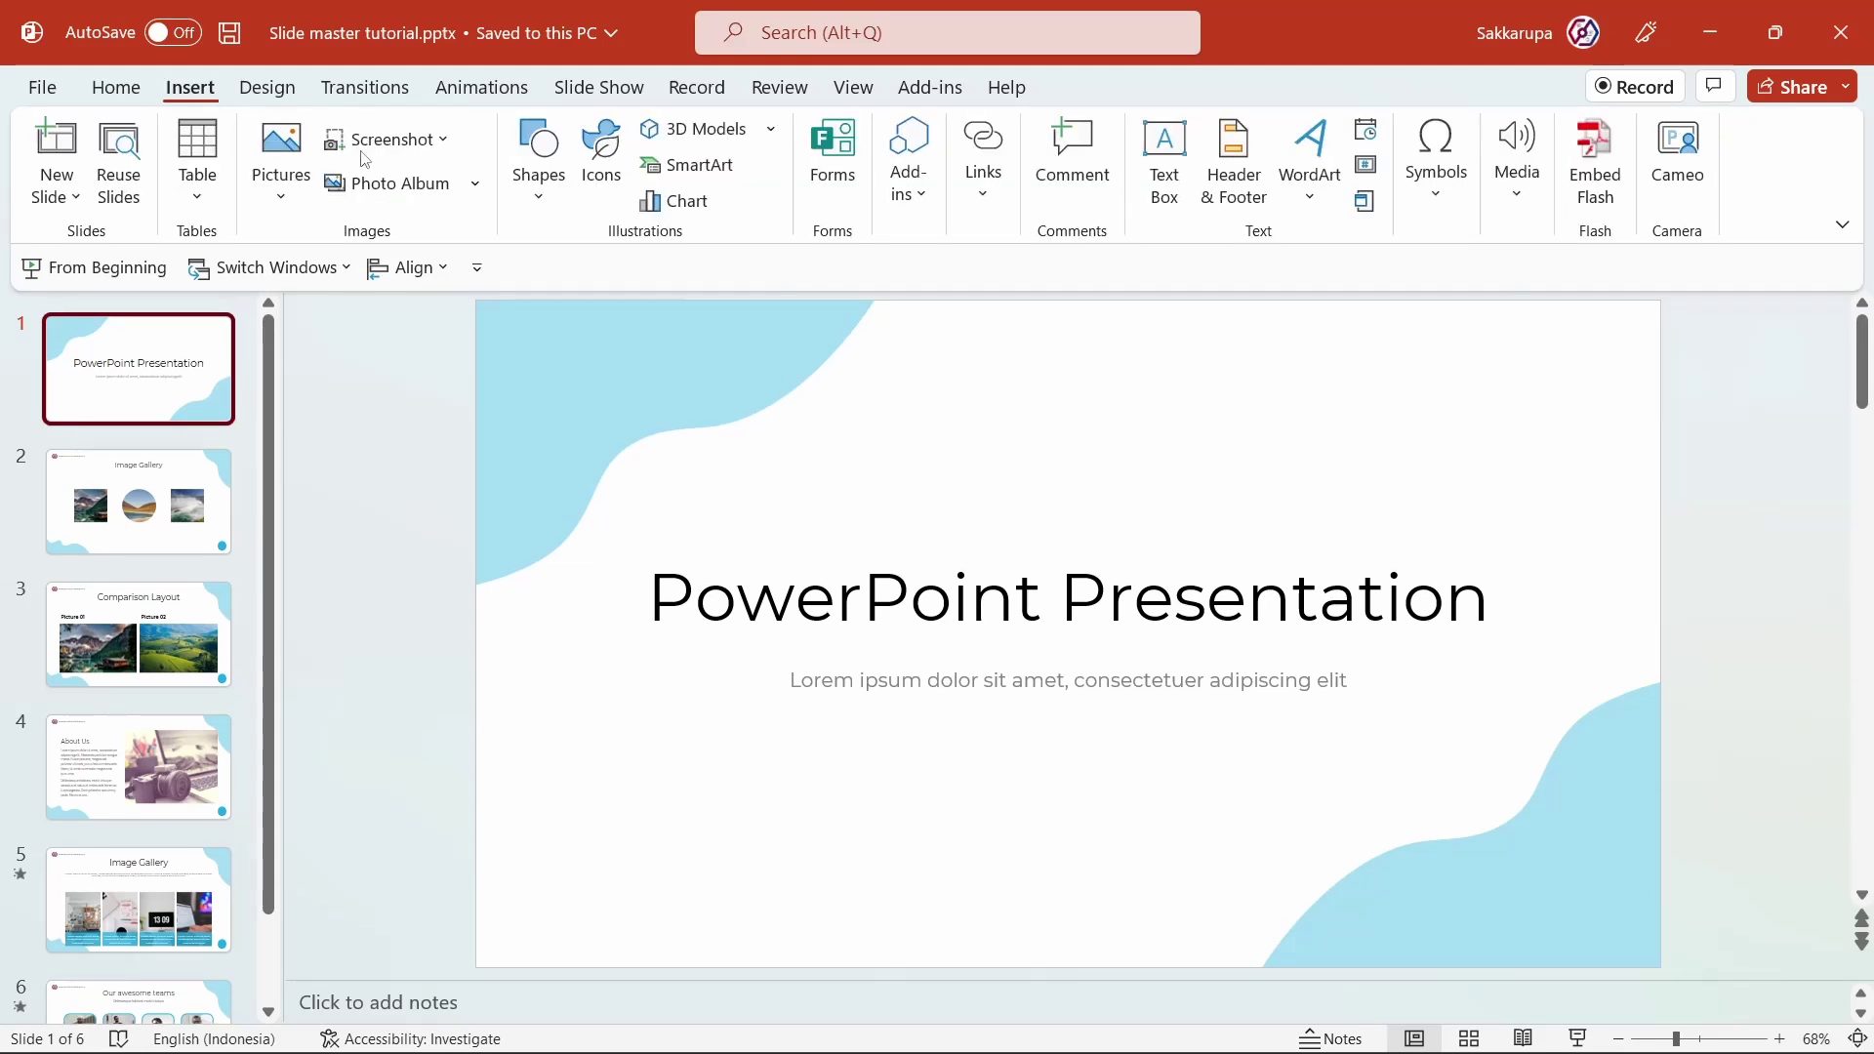
left_click(1371, 170)
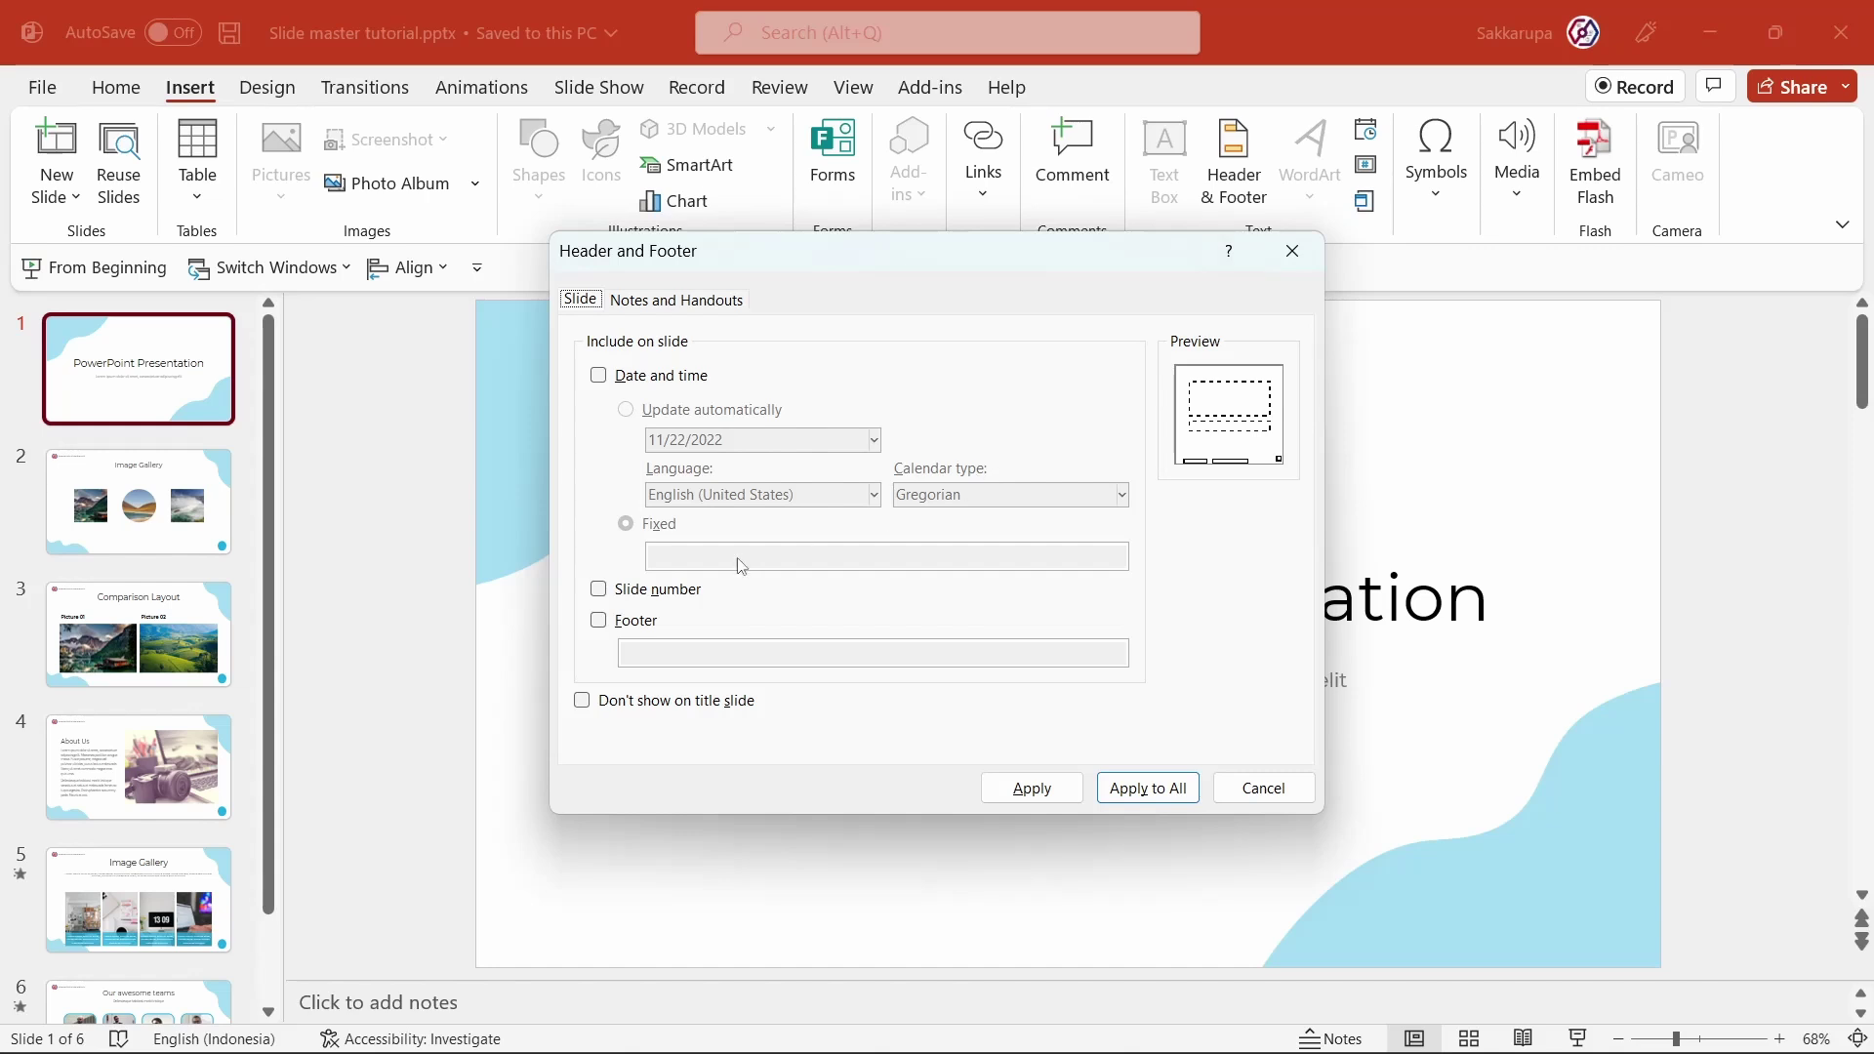
left_click(599, 590)
left_click(1144, 788)
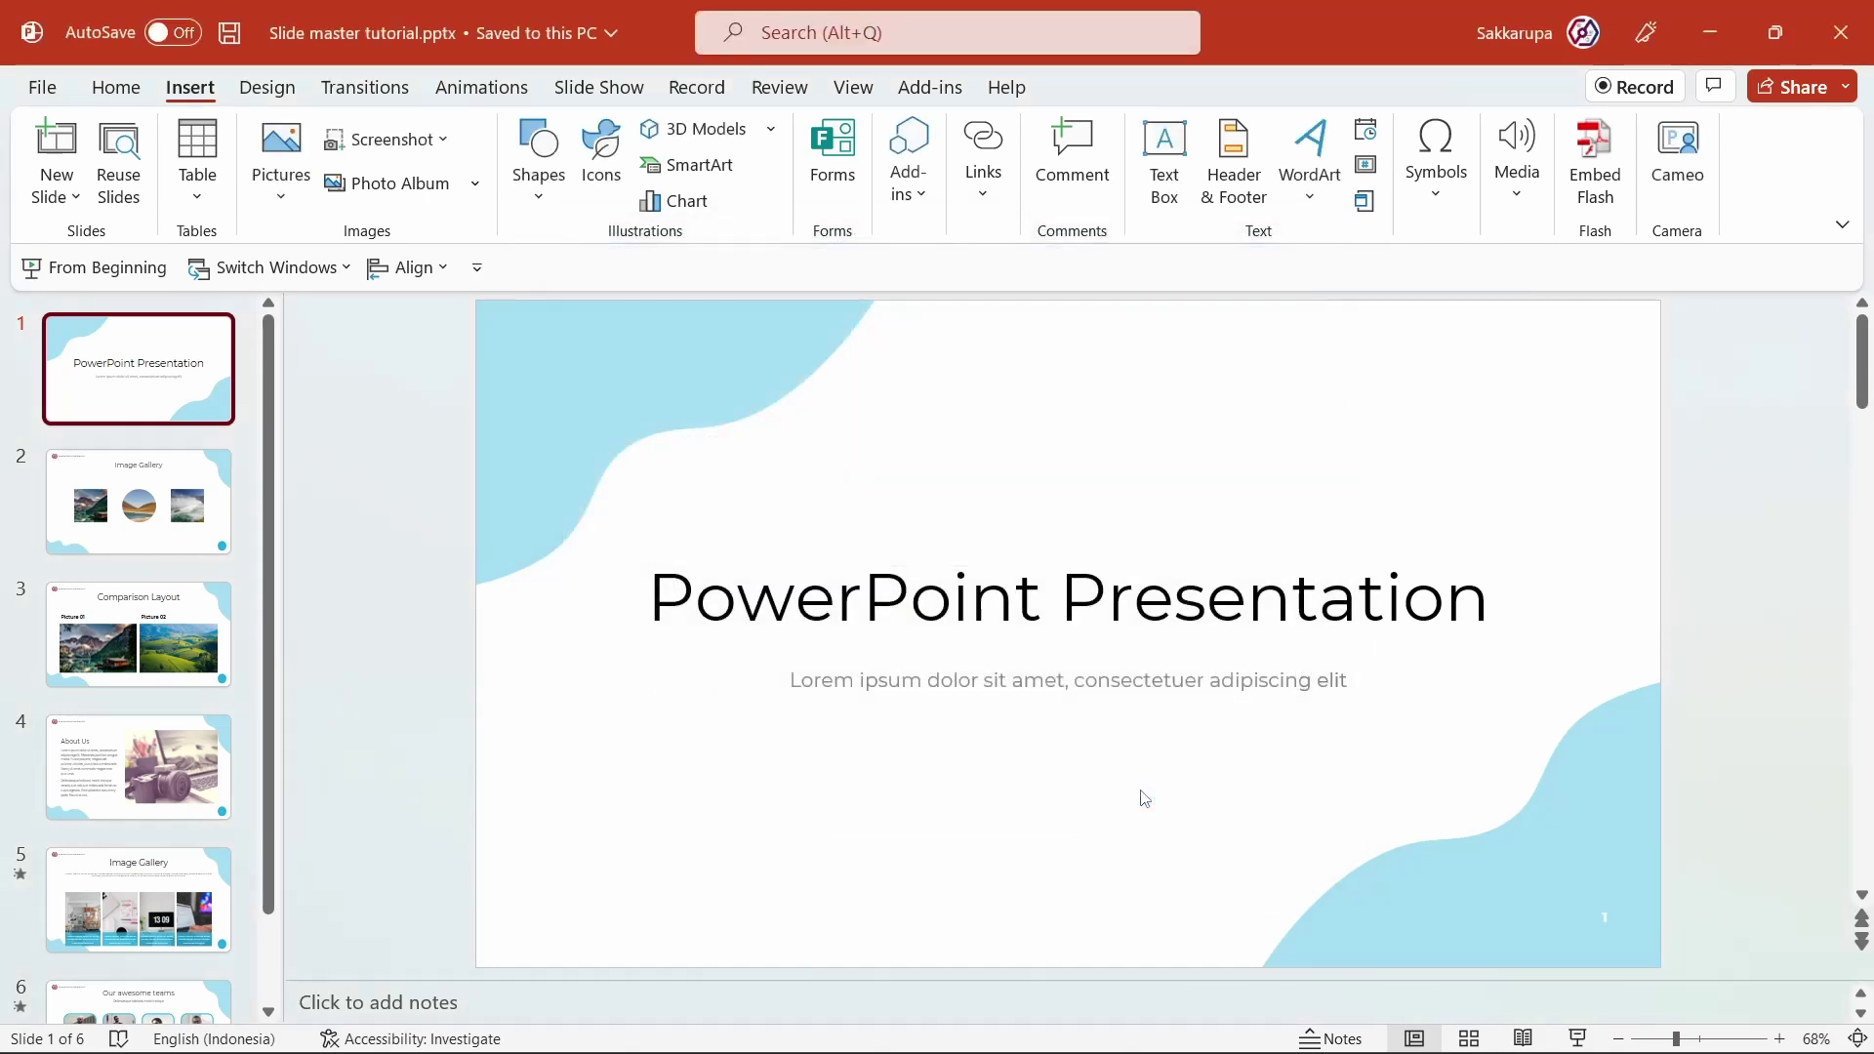
Step: Check the slide numbers on slides 2 through 6
left_click(168, 498)
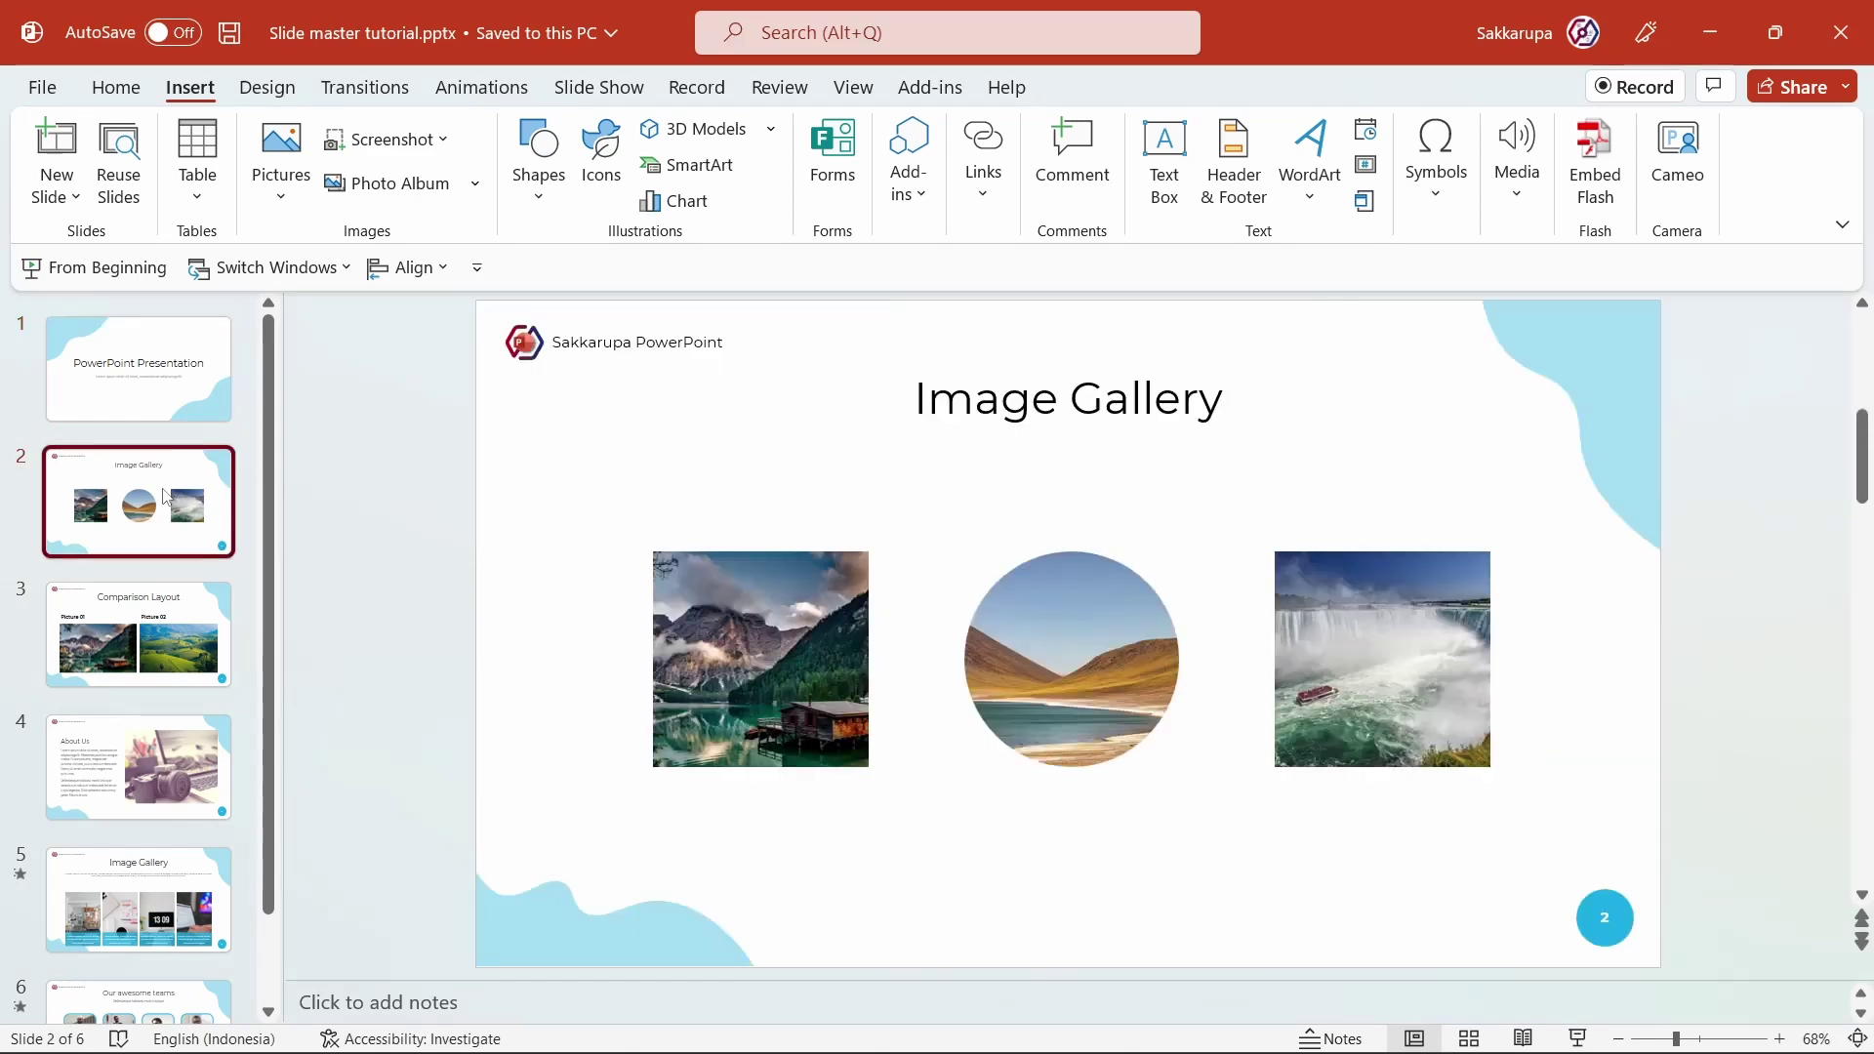
scroll(166, 508, "down", 2)
left_click(163, 527)
left_click(166, 664)
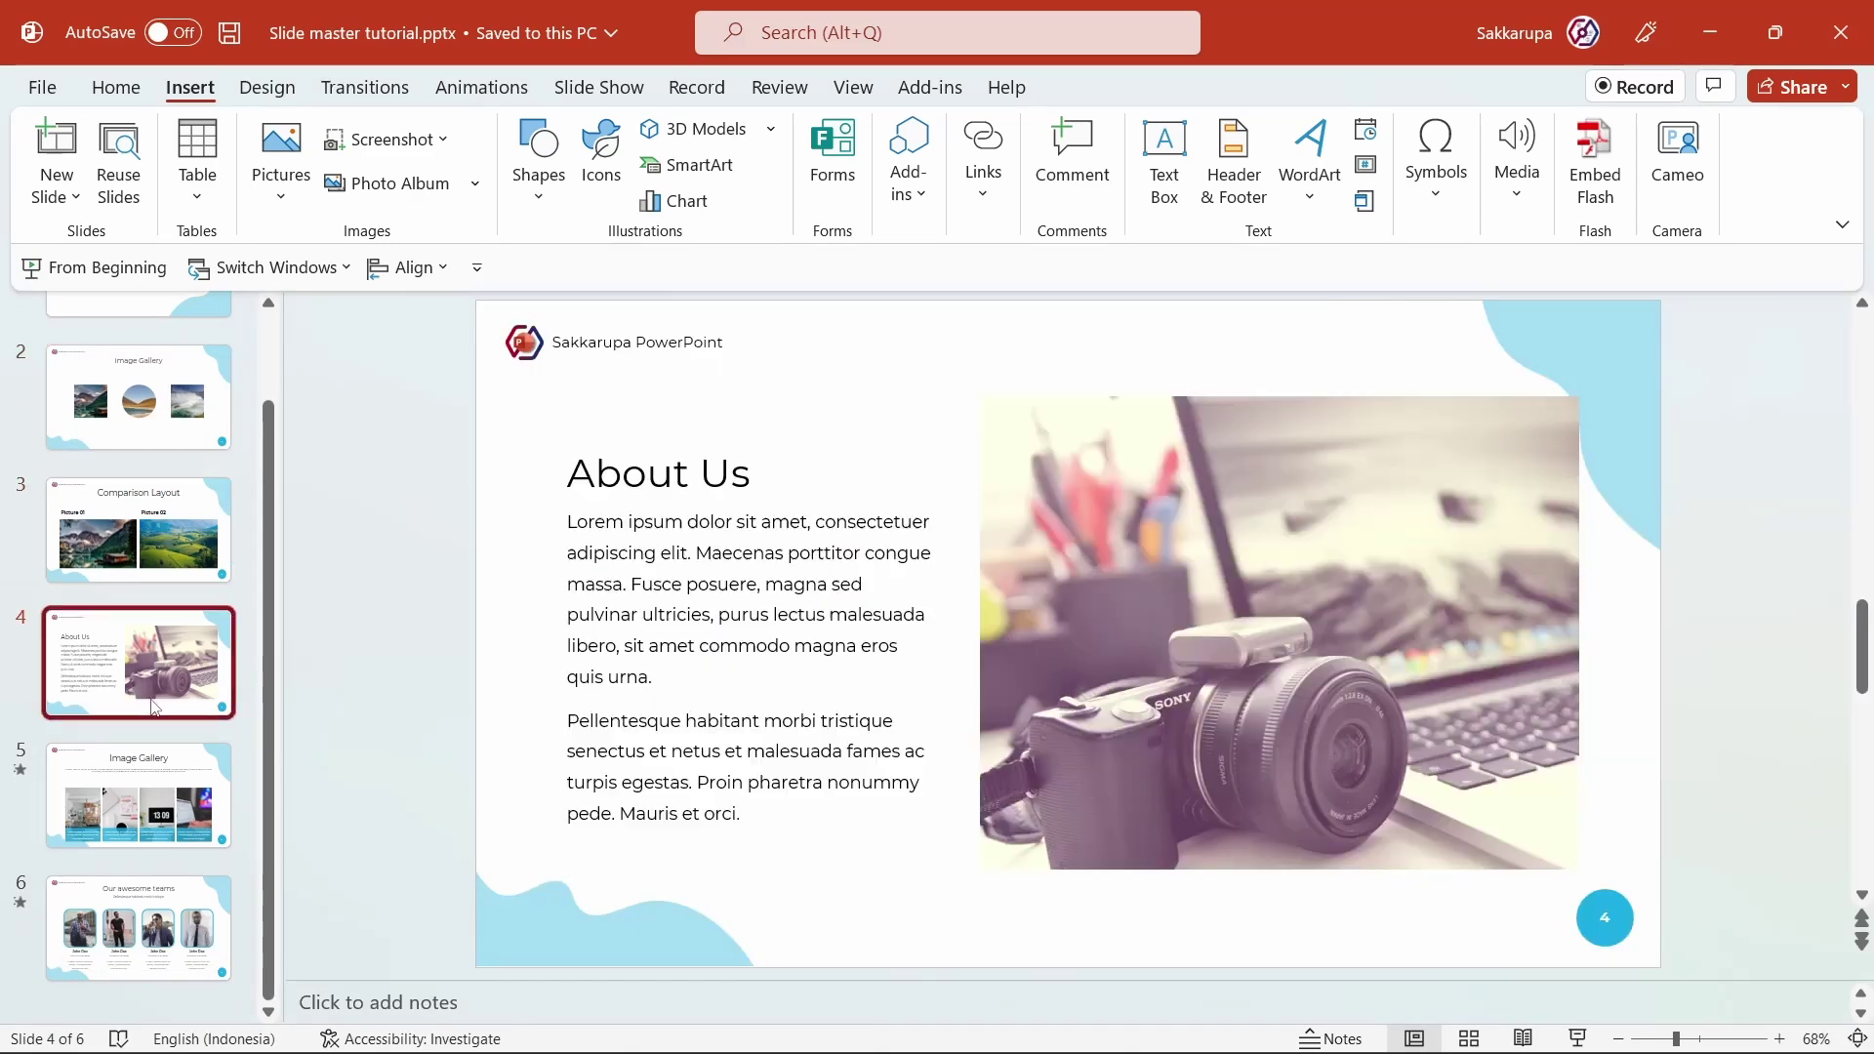
left_click(171, 961)
left_click(166, 796)
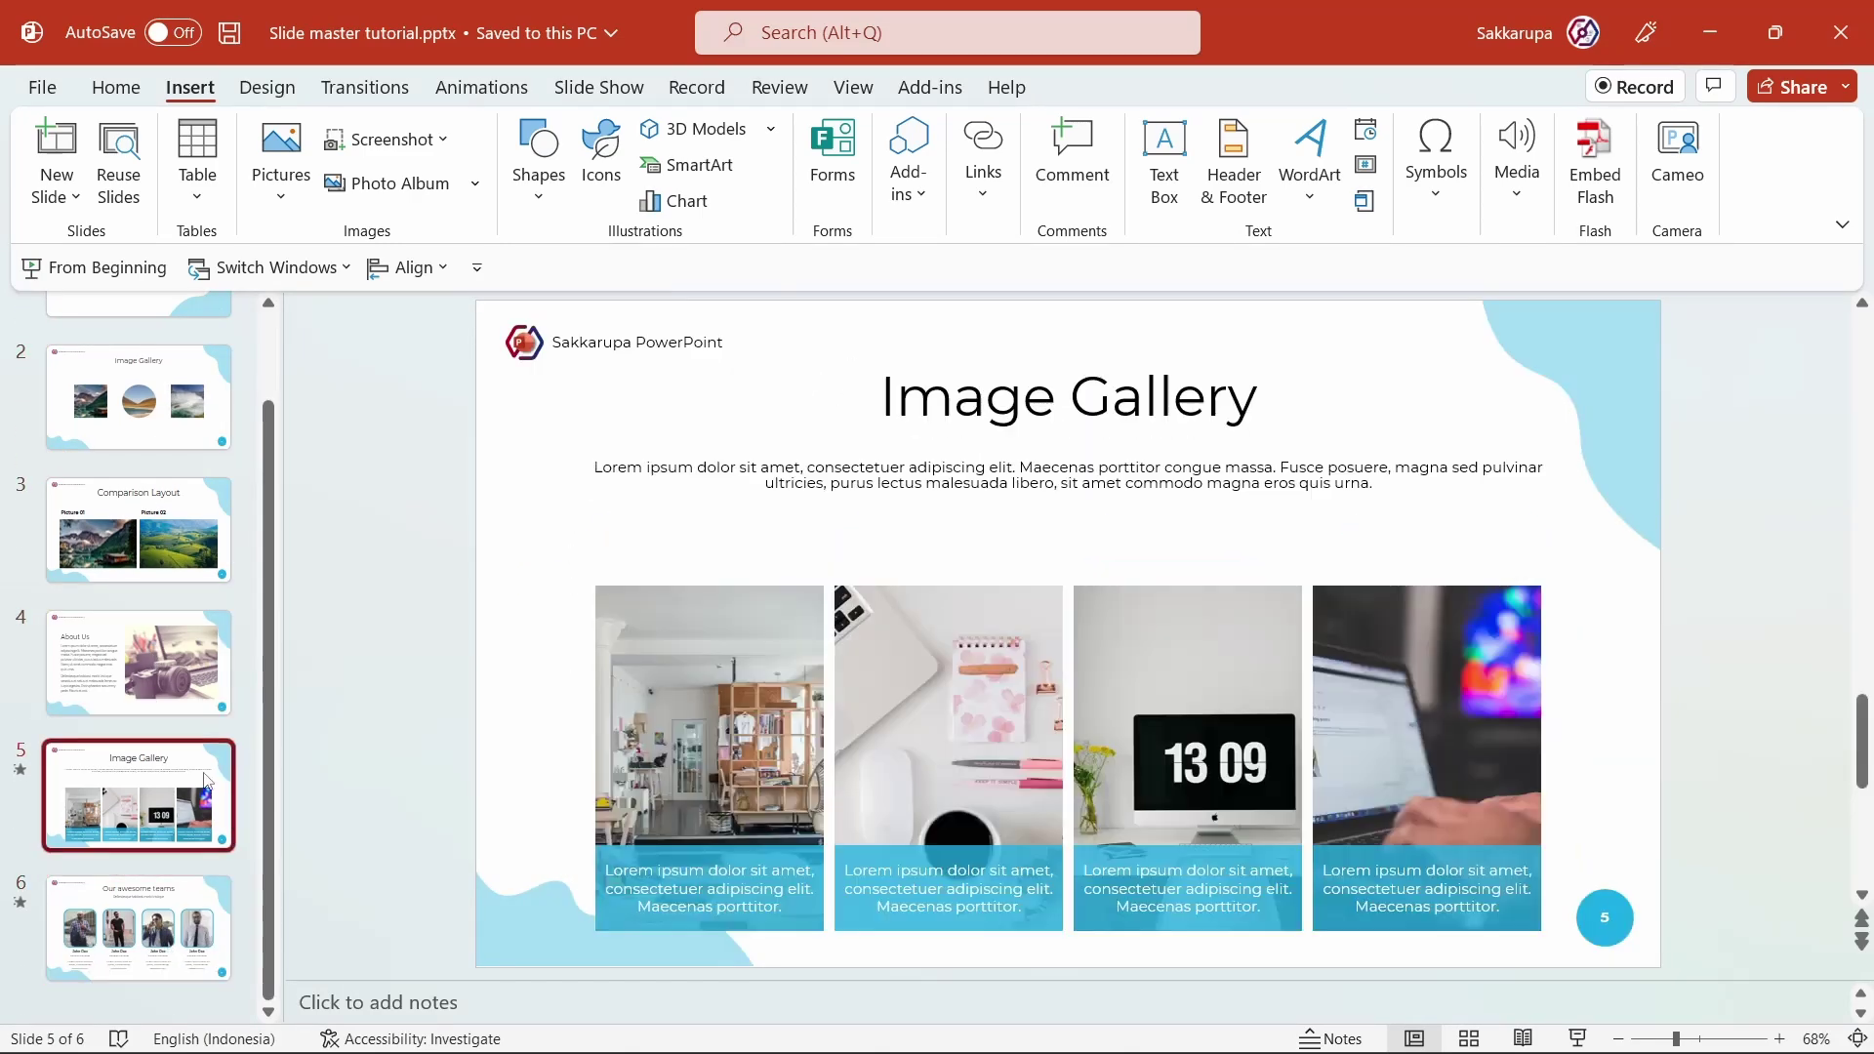
scroll(205, 771, "up", 2)
Step: On the title slide, untick Slide number and apply to that slide only
left_click(146, 386)
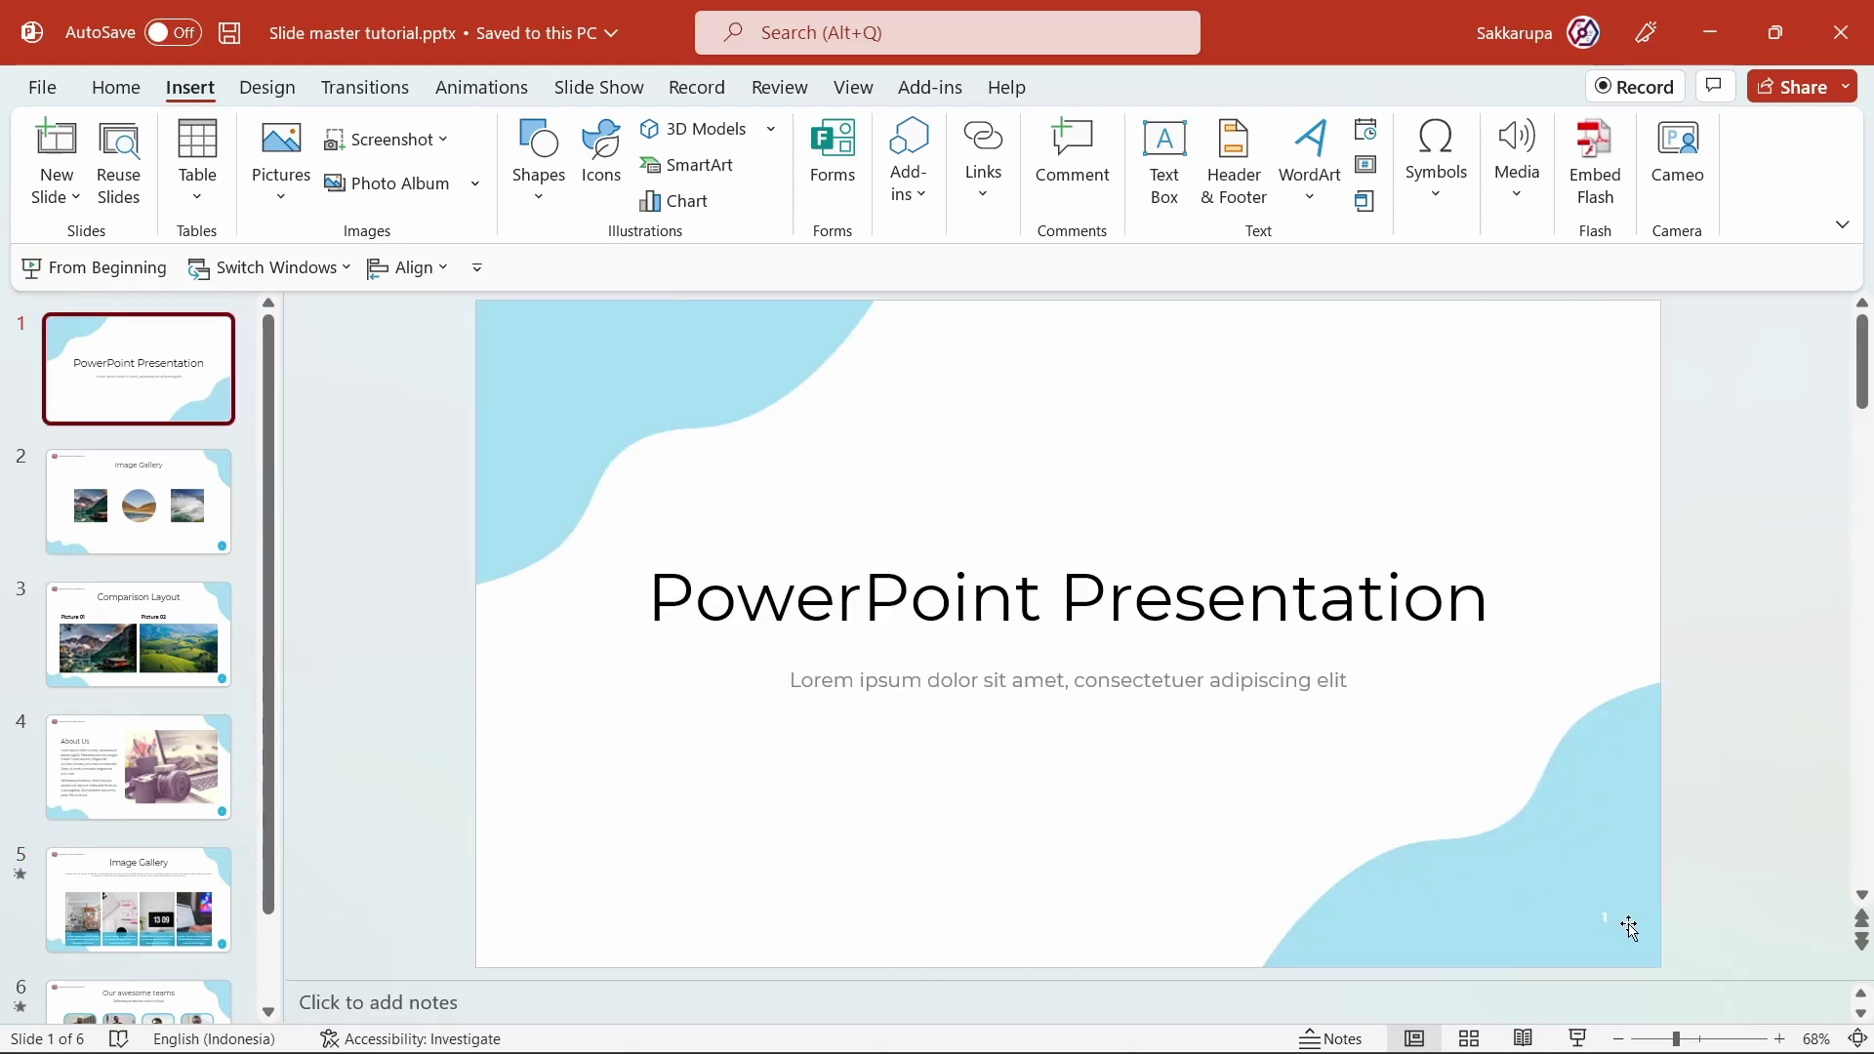
left_click(1274, 734)
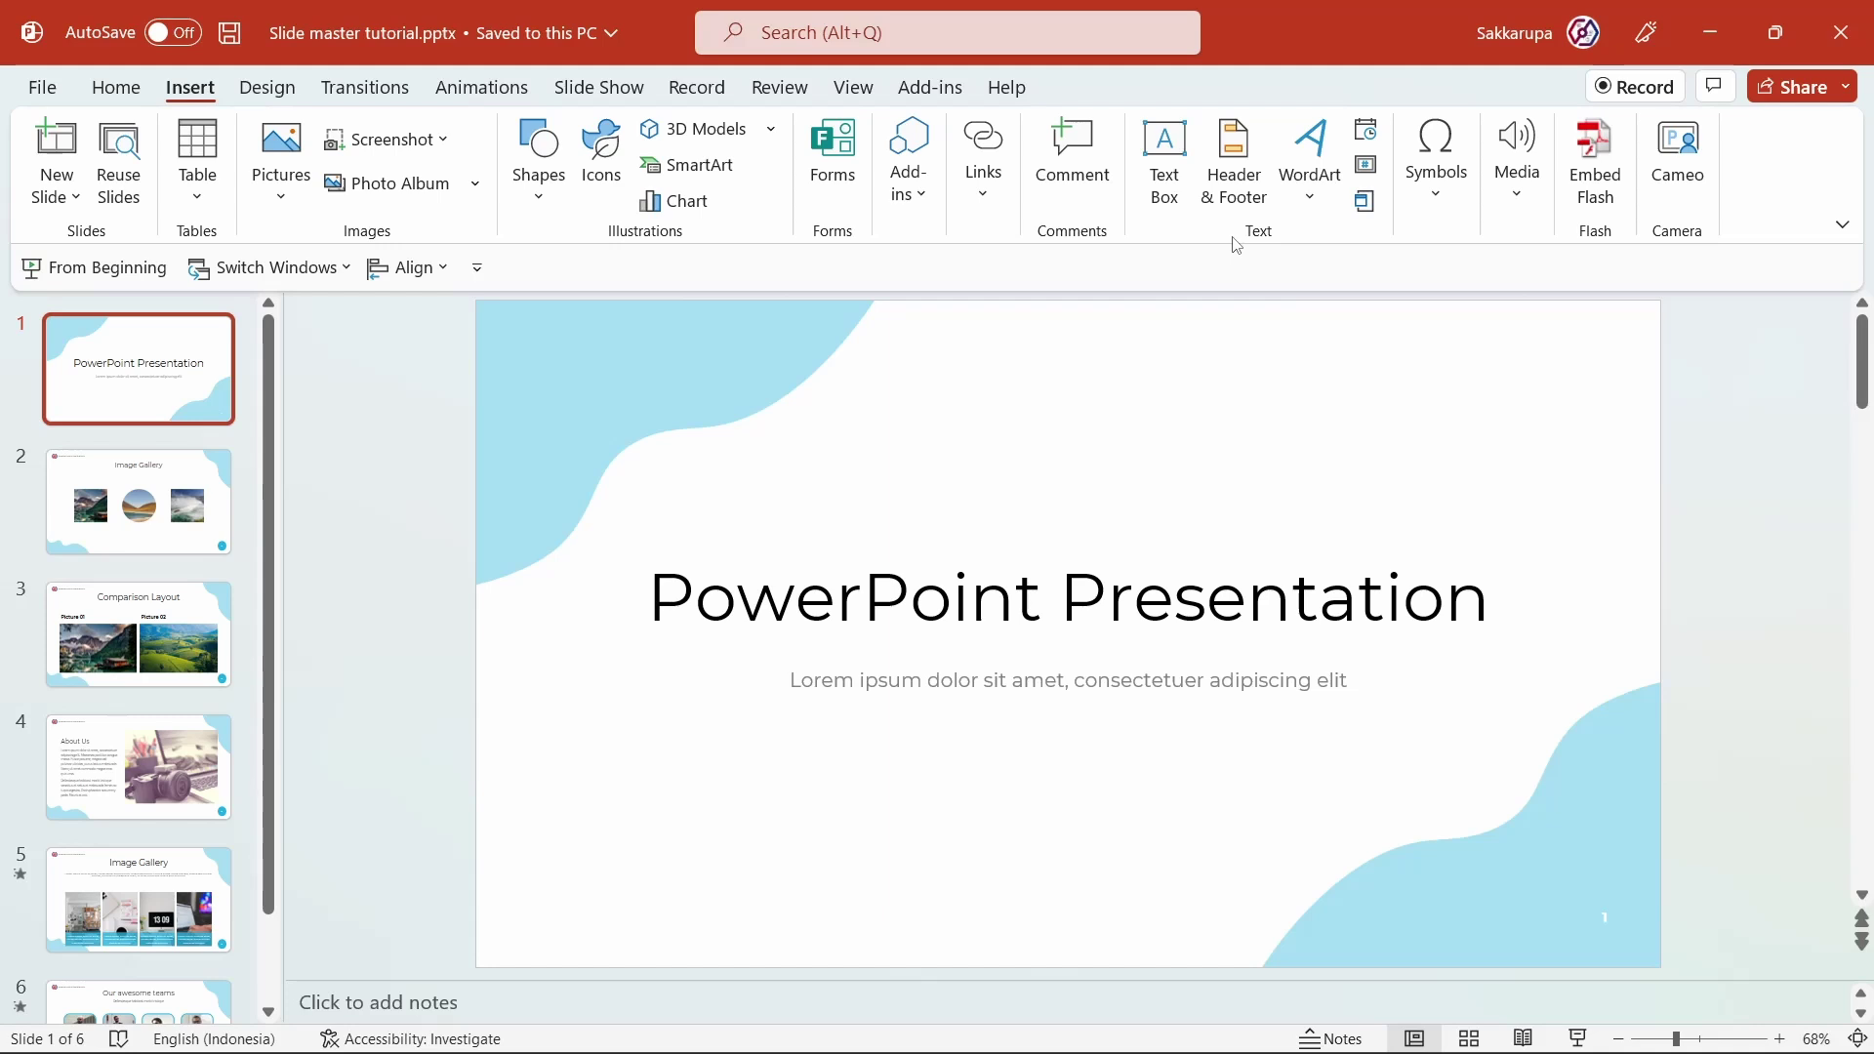
left_click(1359, 176)
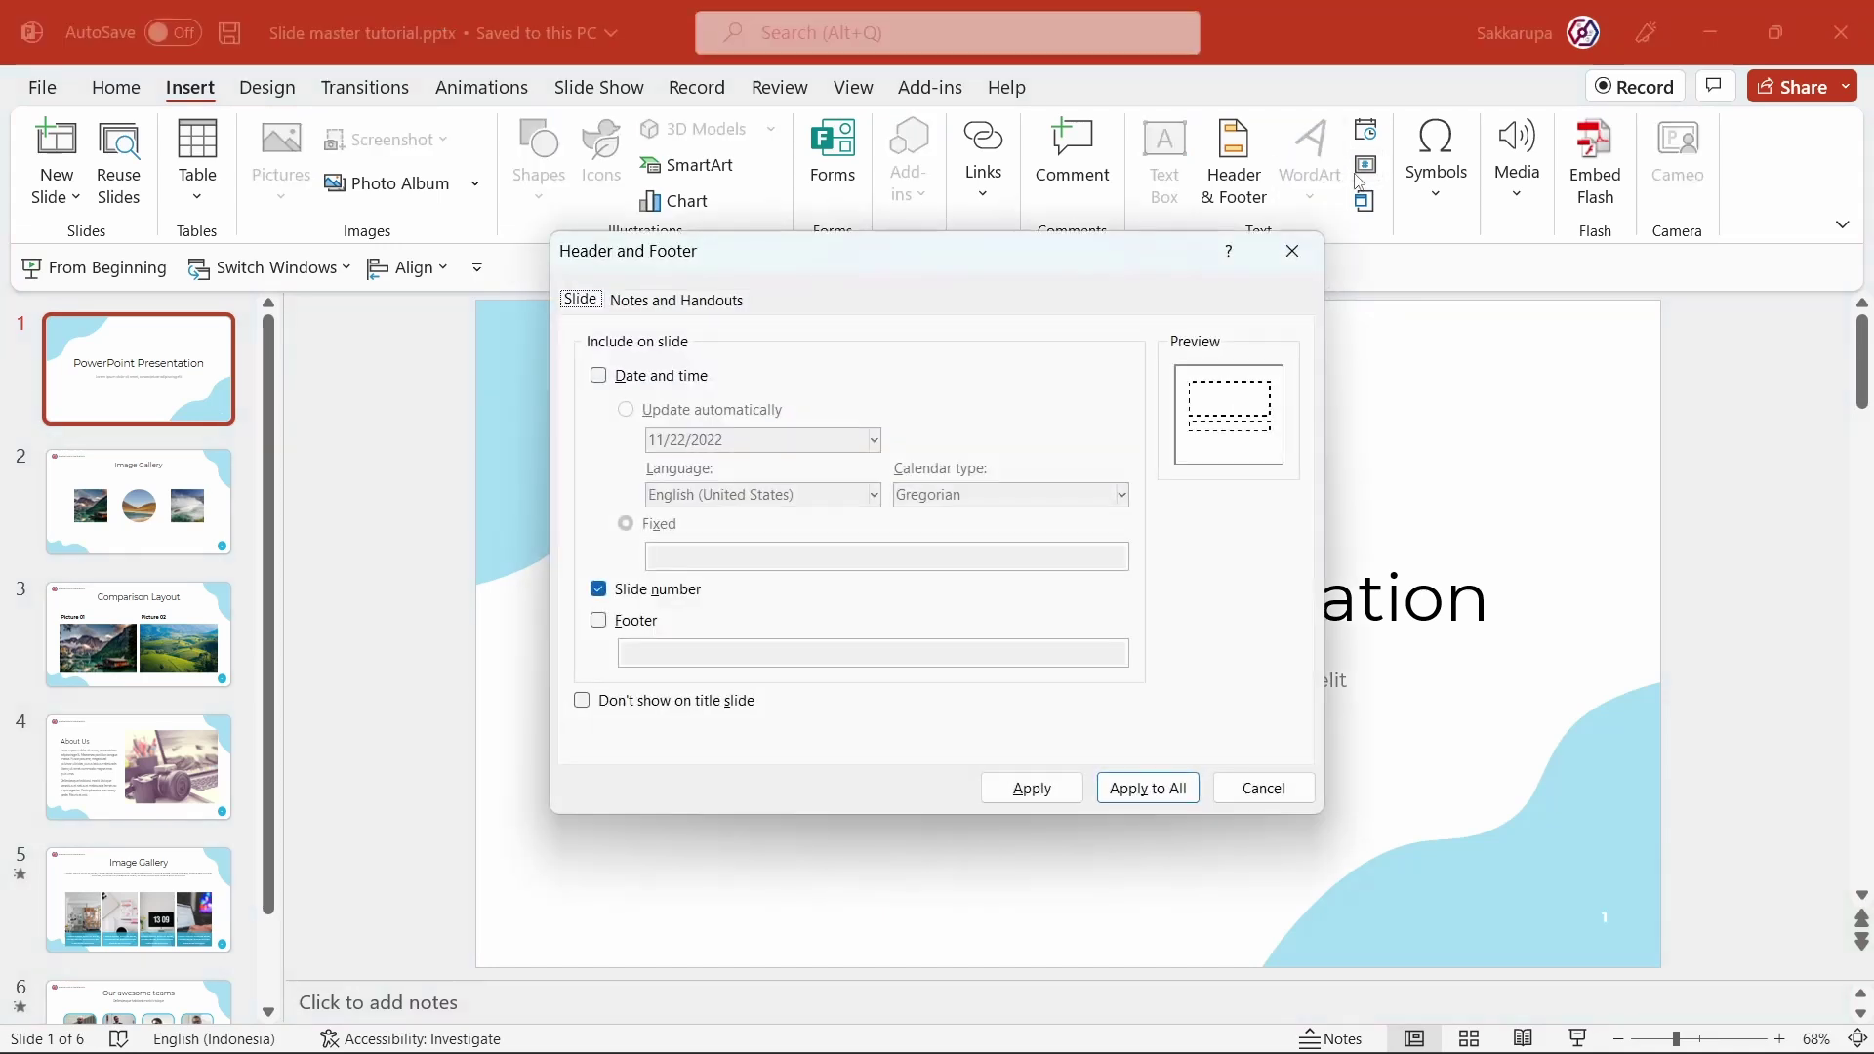
left_click(599, 590)
left_click(1032, 788)
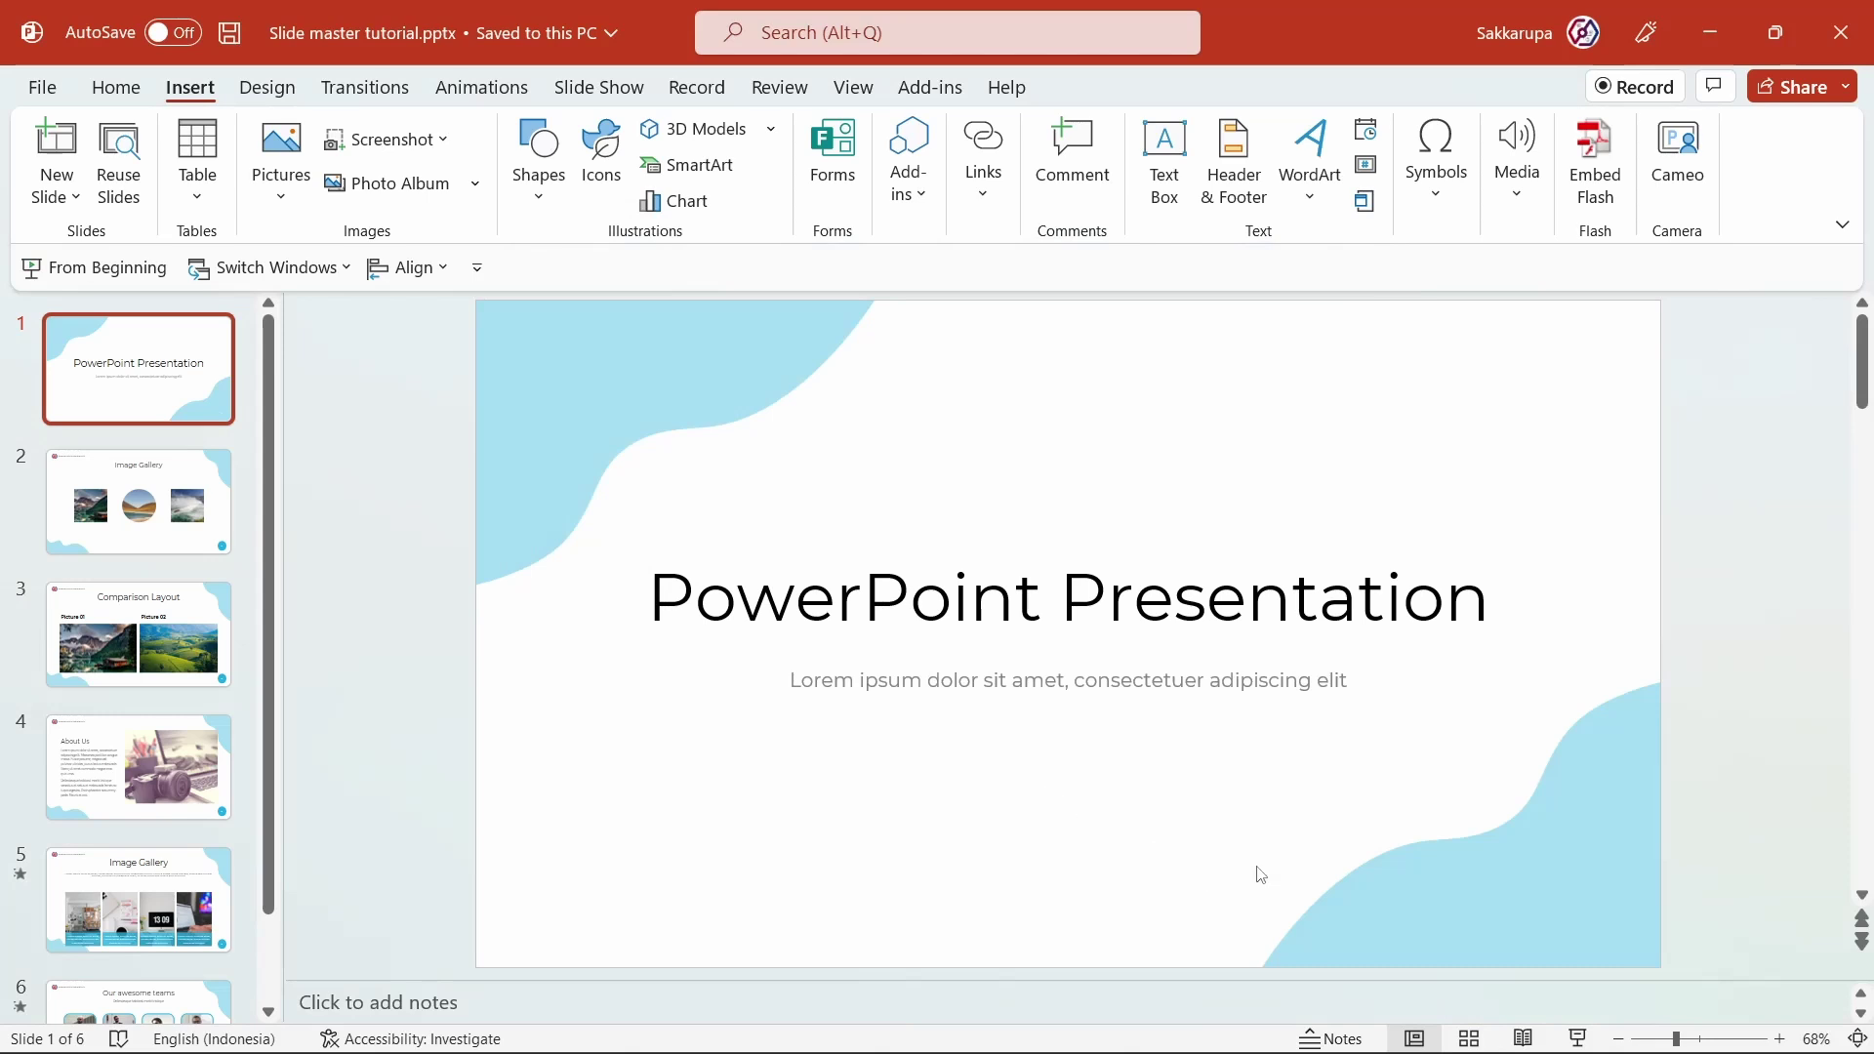
left_click(137, 503)
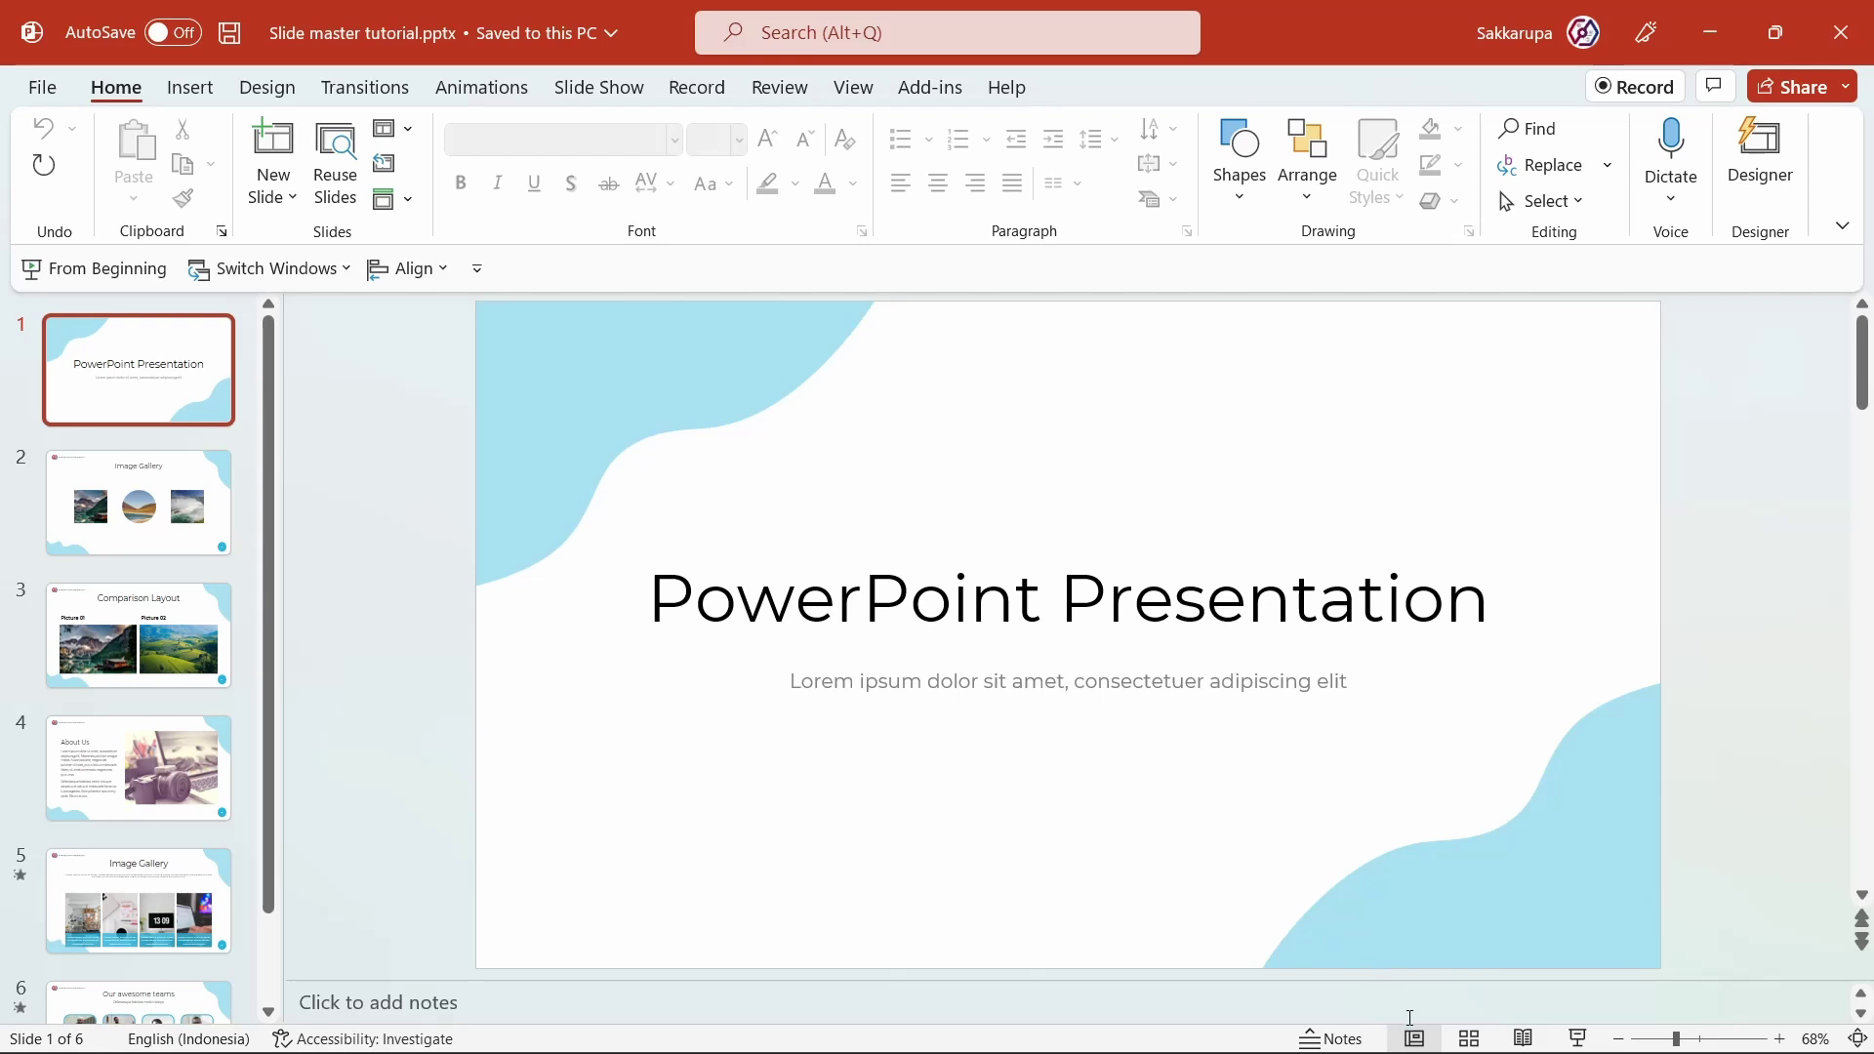
Step: In Slide Master view, right-click the light-blue master and choose Duplicate Slide Master
left_click(1415, 1038, "shift")
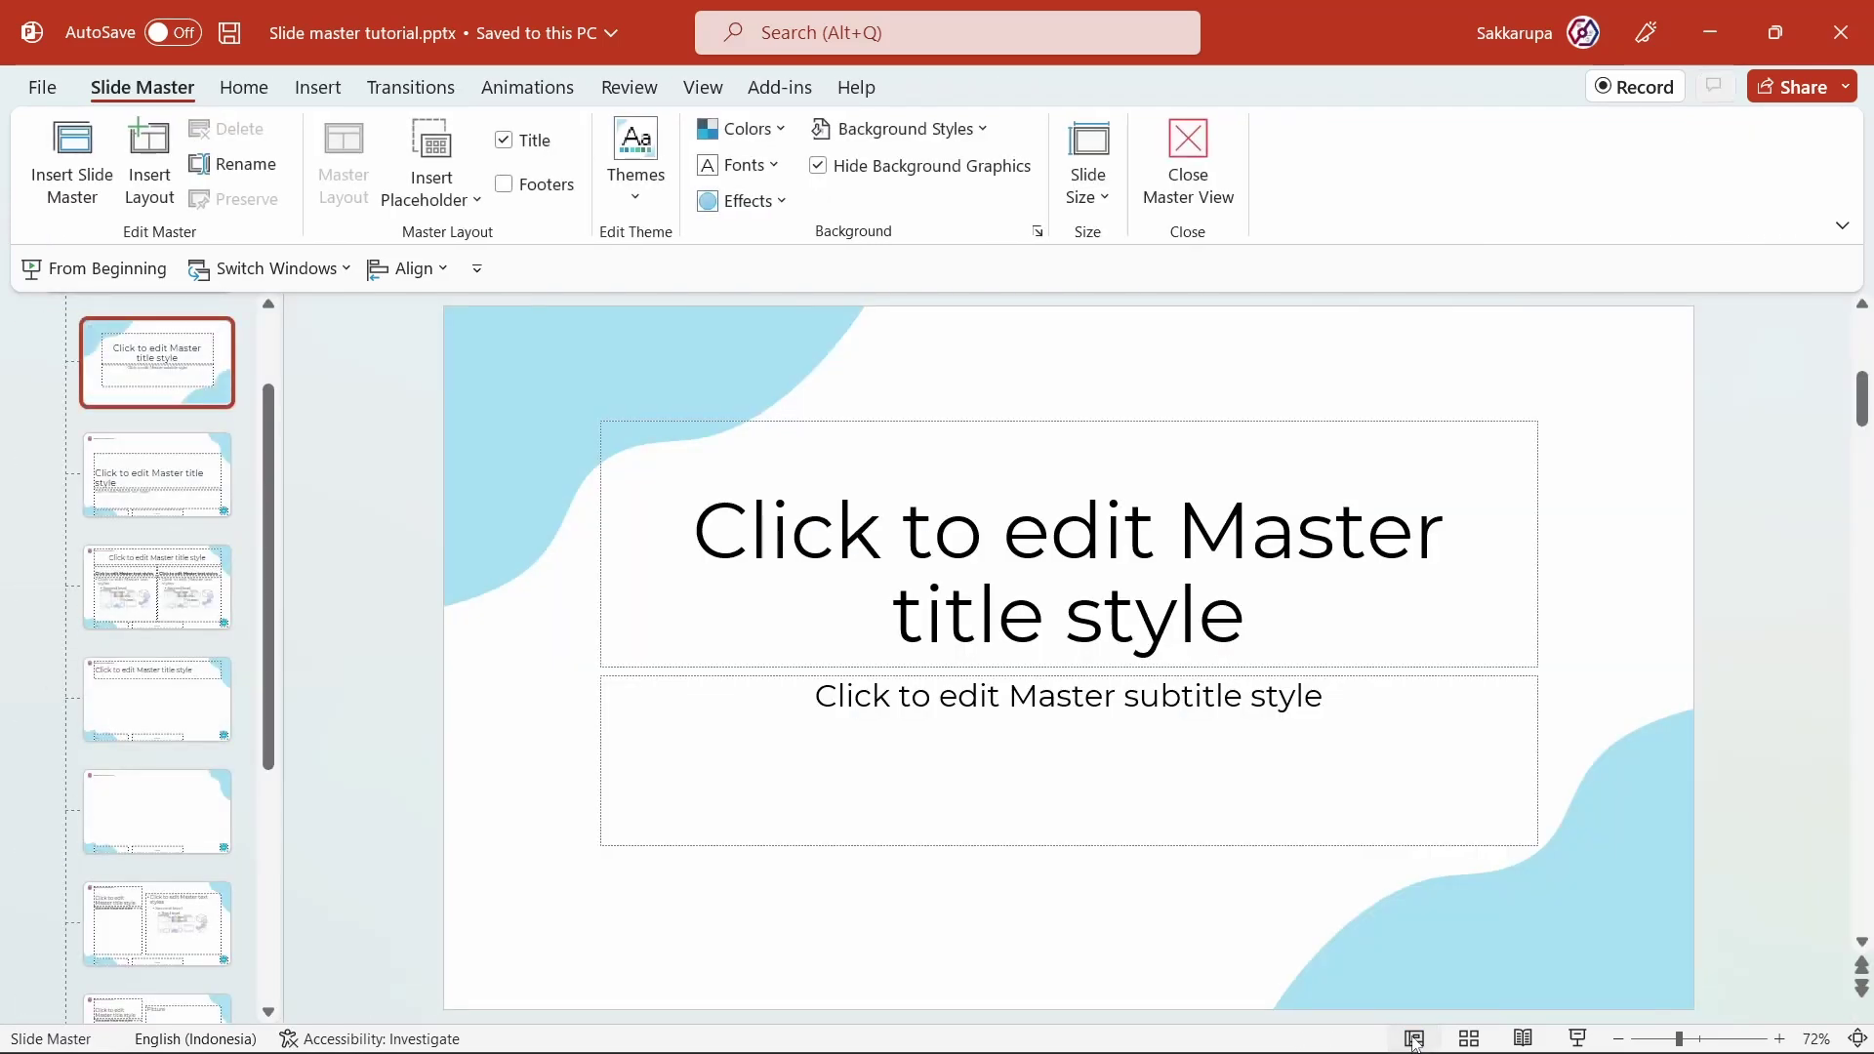
scroll(156, 586, "up", 2)
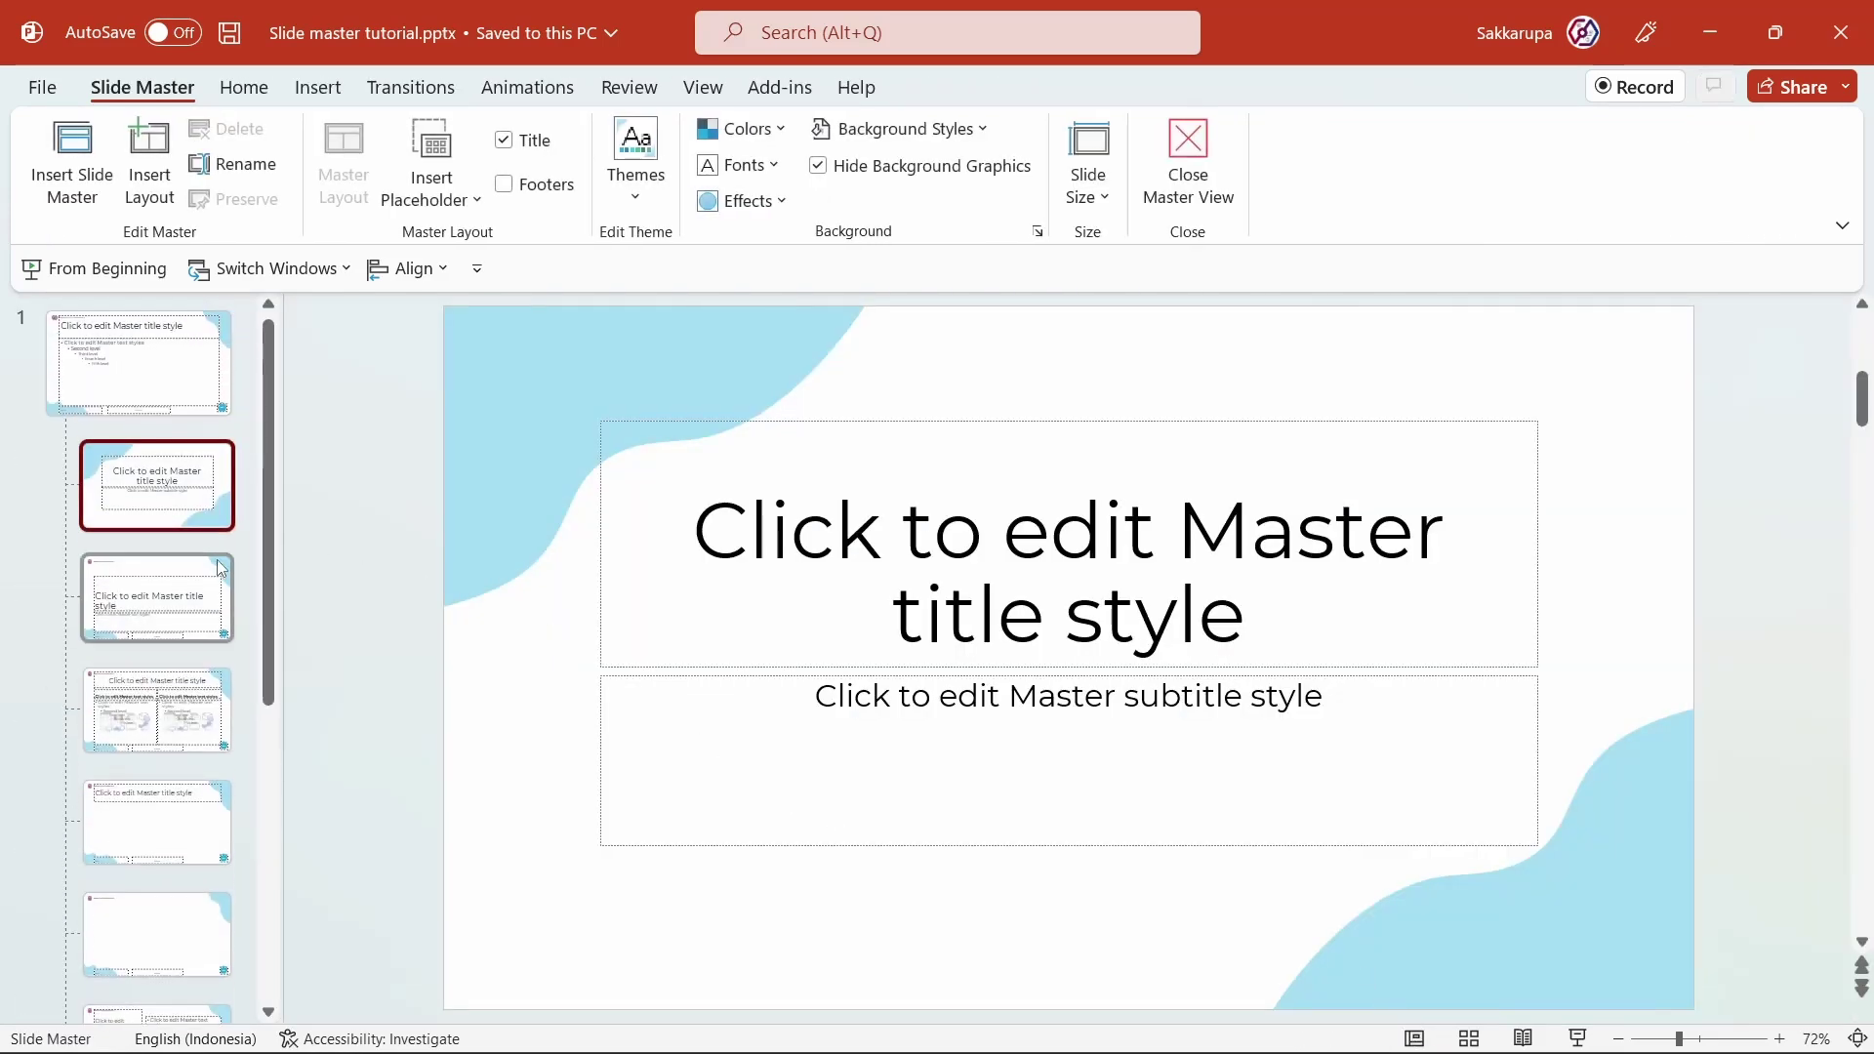
scroll(195, 488, "down", 2)
scroll(185, 379, "up", 2)
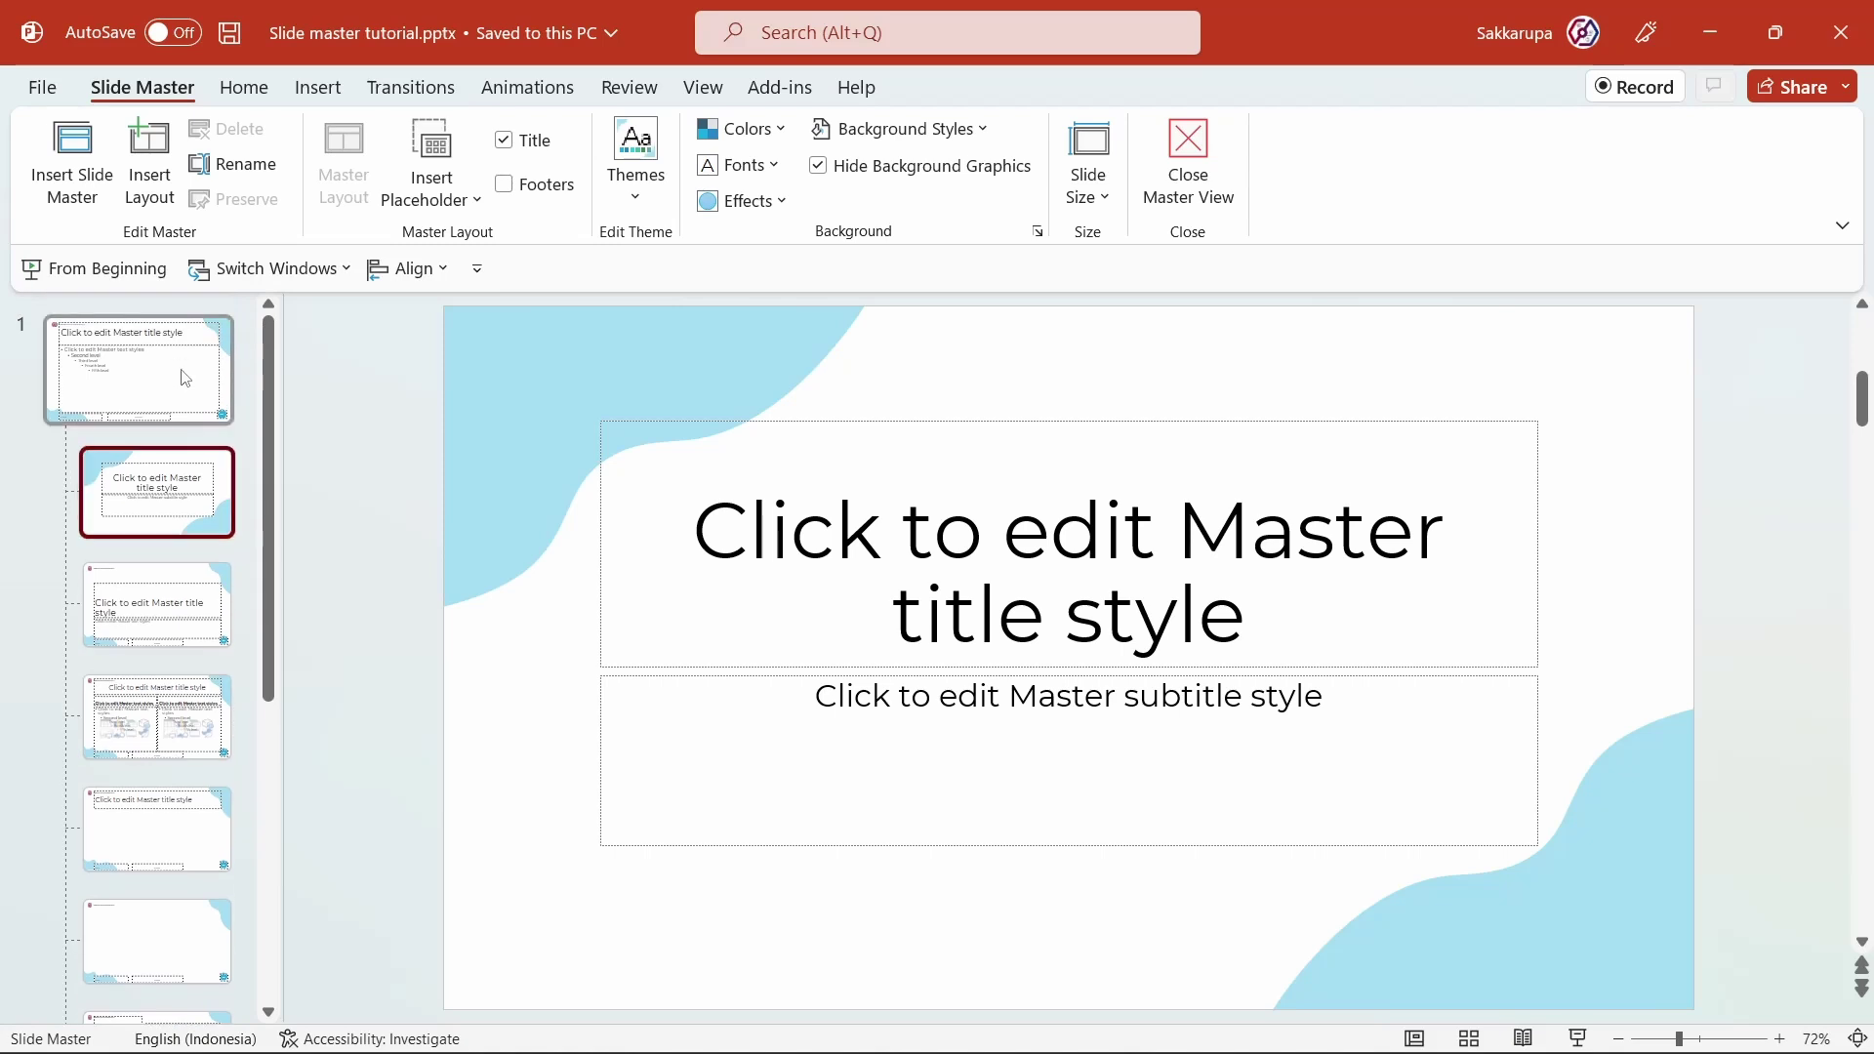
left_click(185, 376)
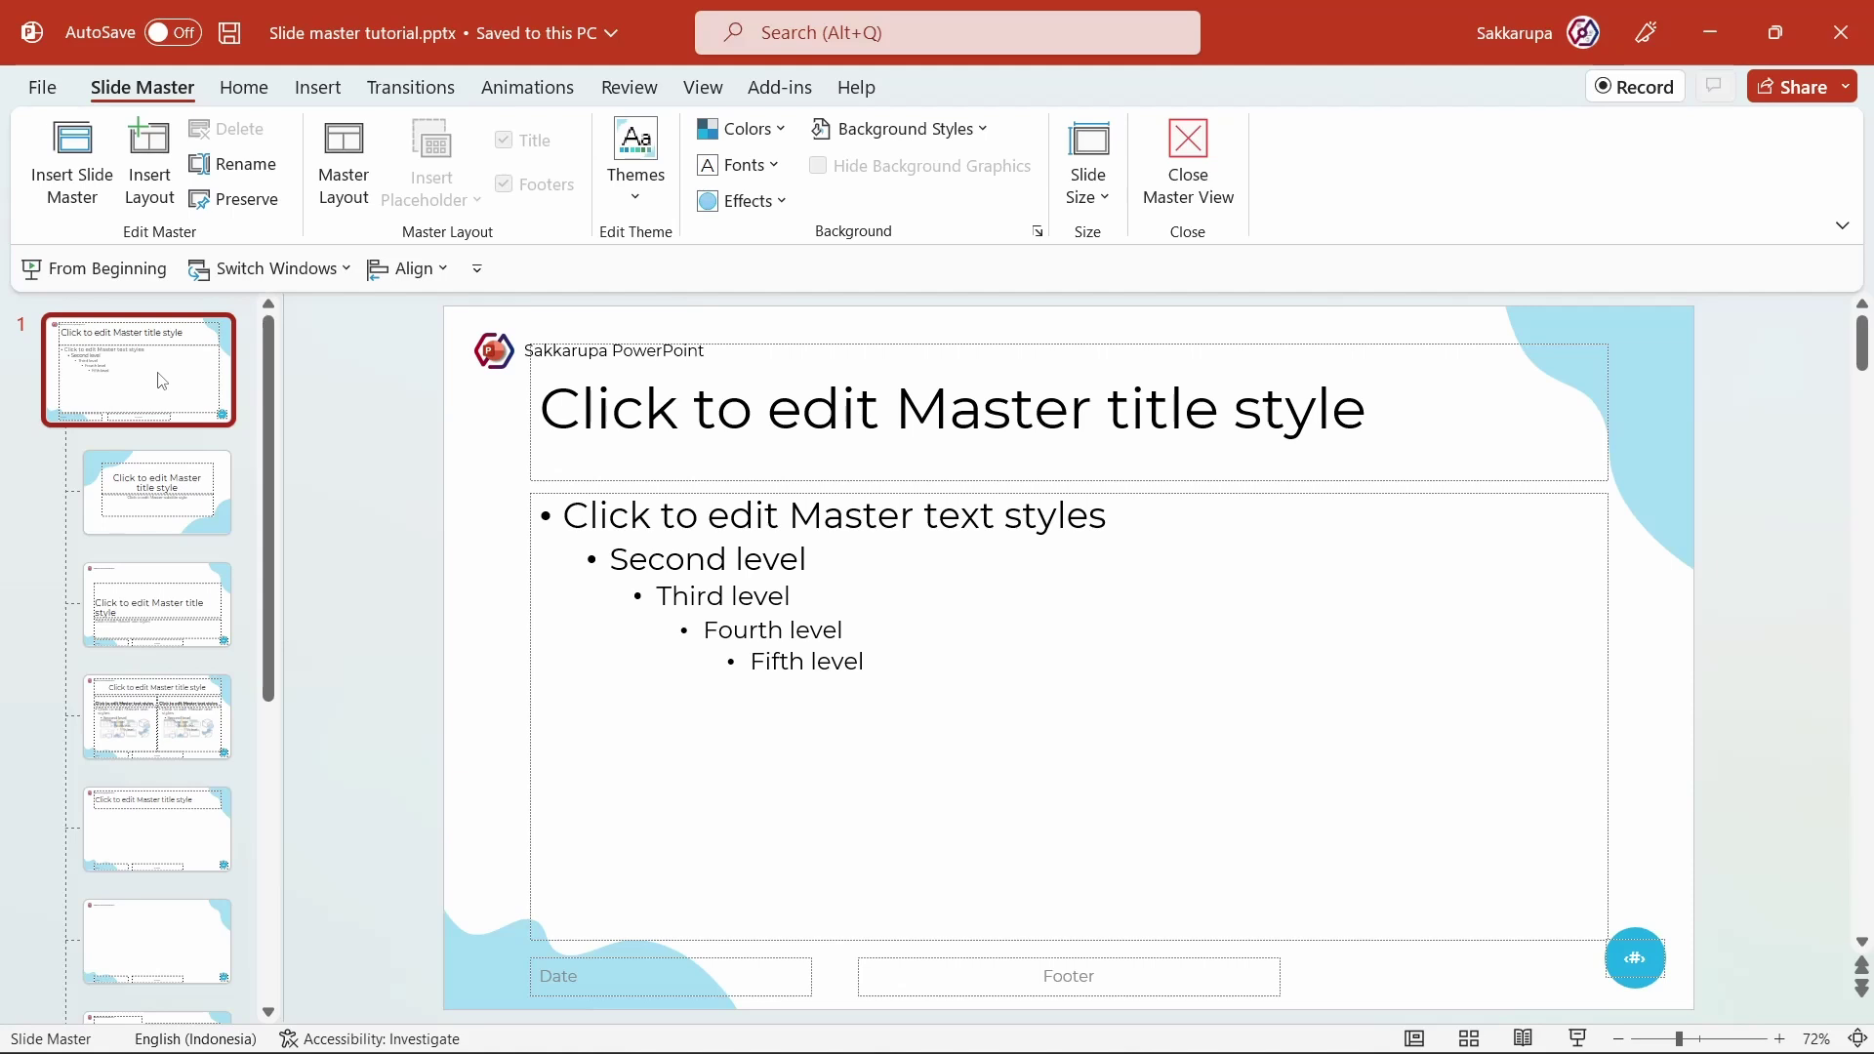
right_click(161, 381)
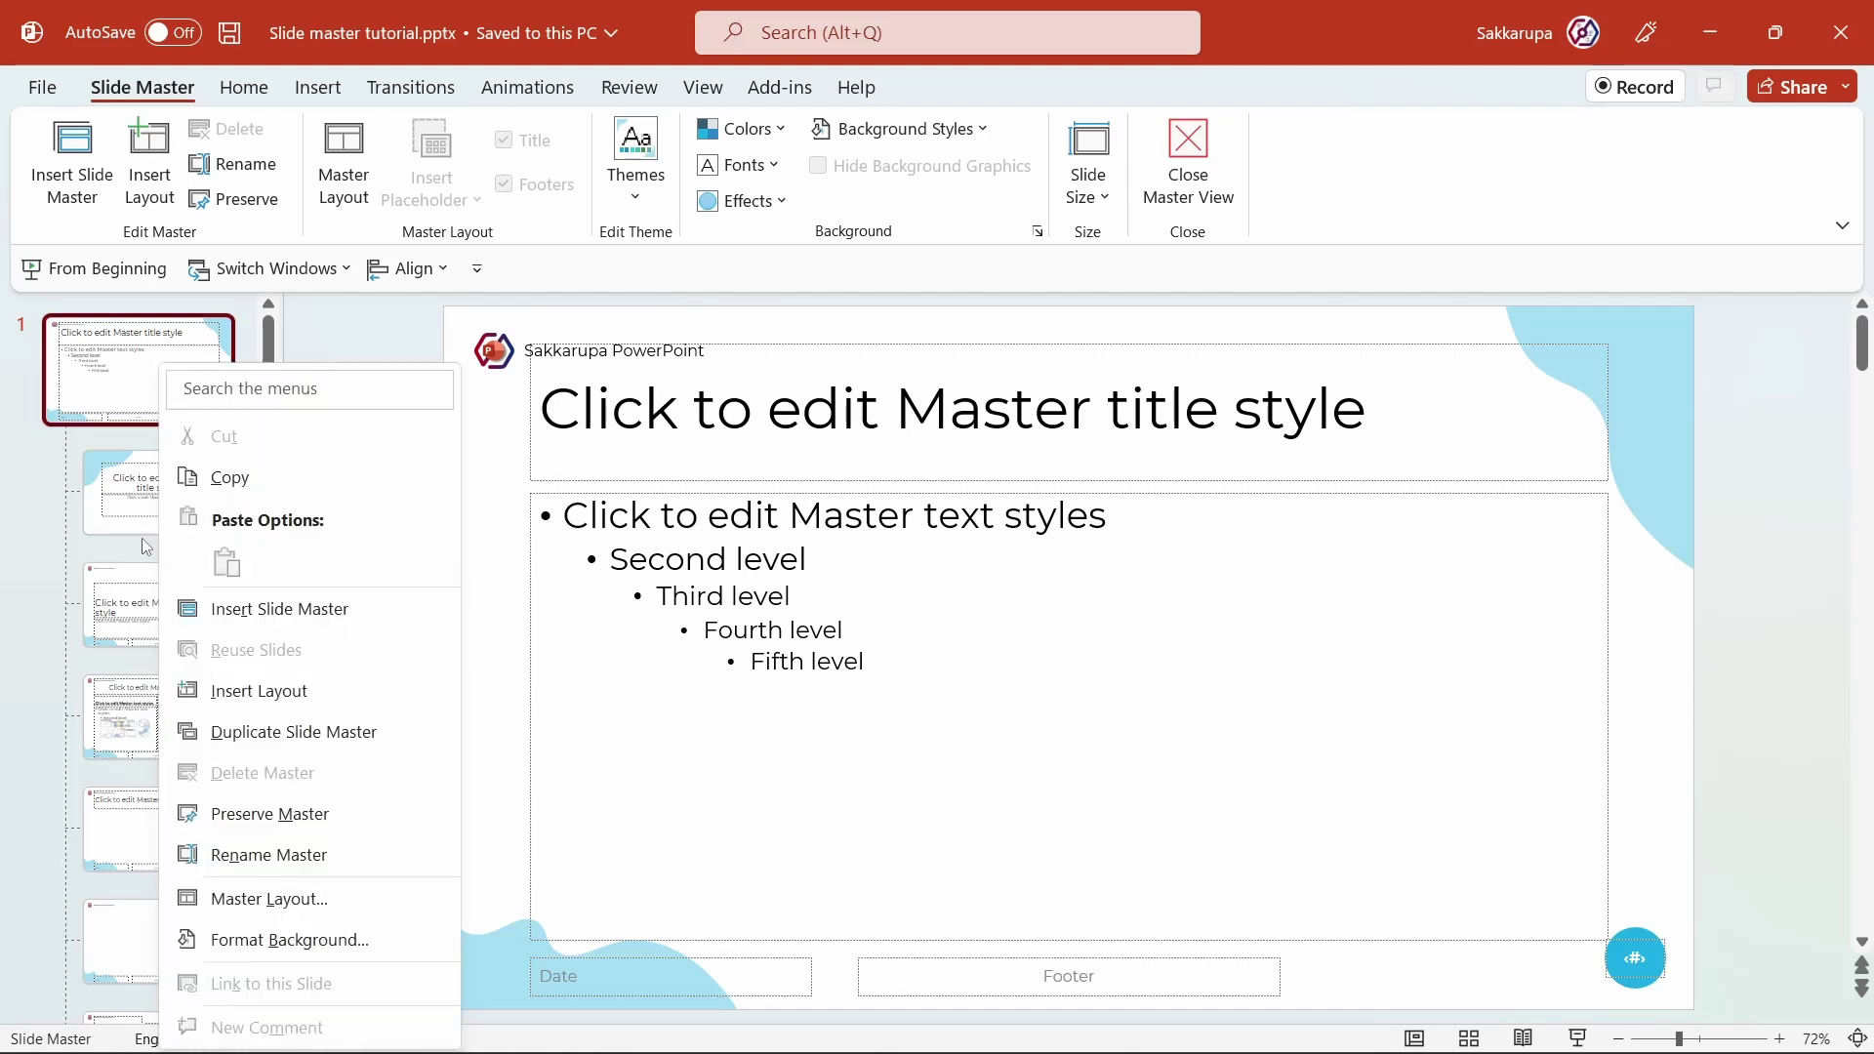
left_click(335, 731)
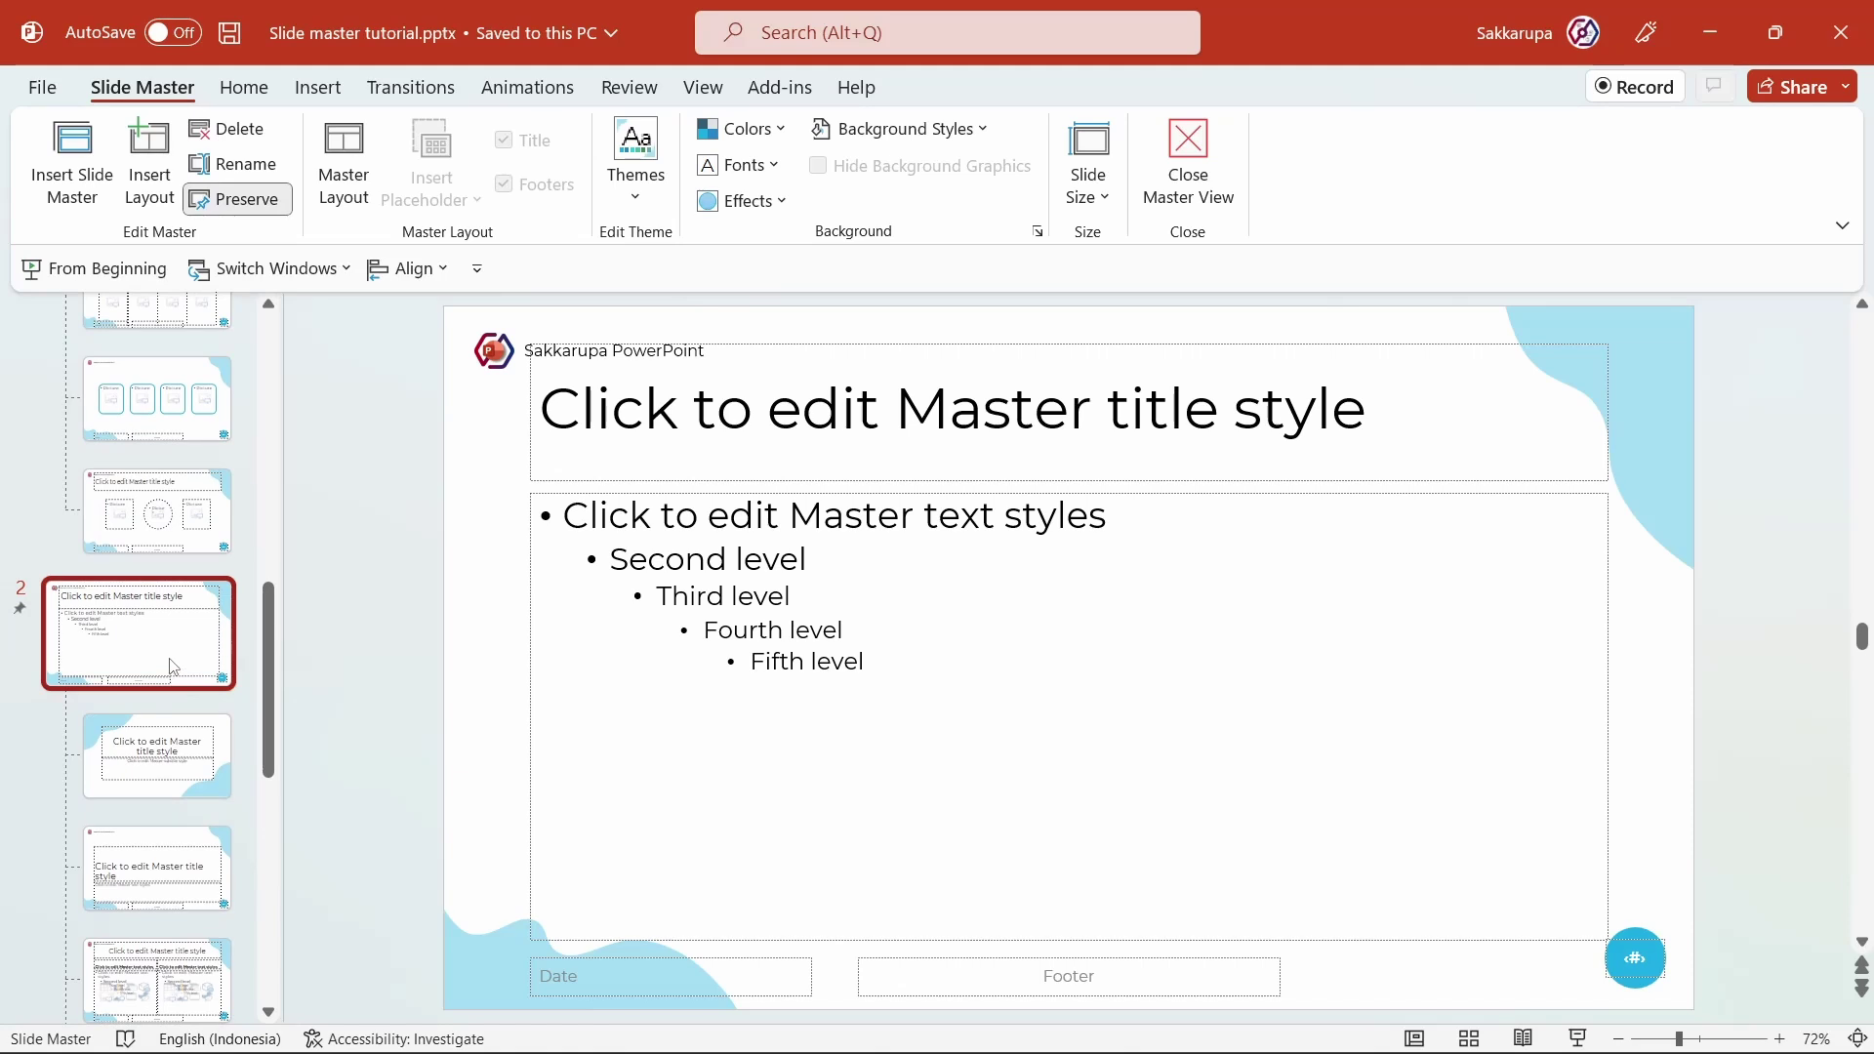
Step: Give the second master a dark blue-grey solid background
right_click(362, 522)
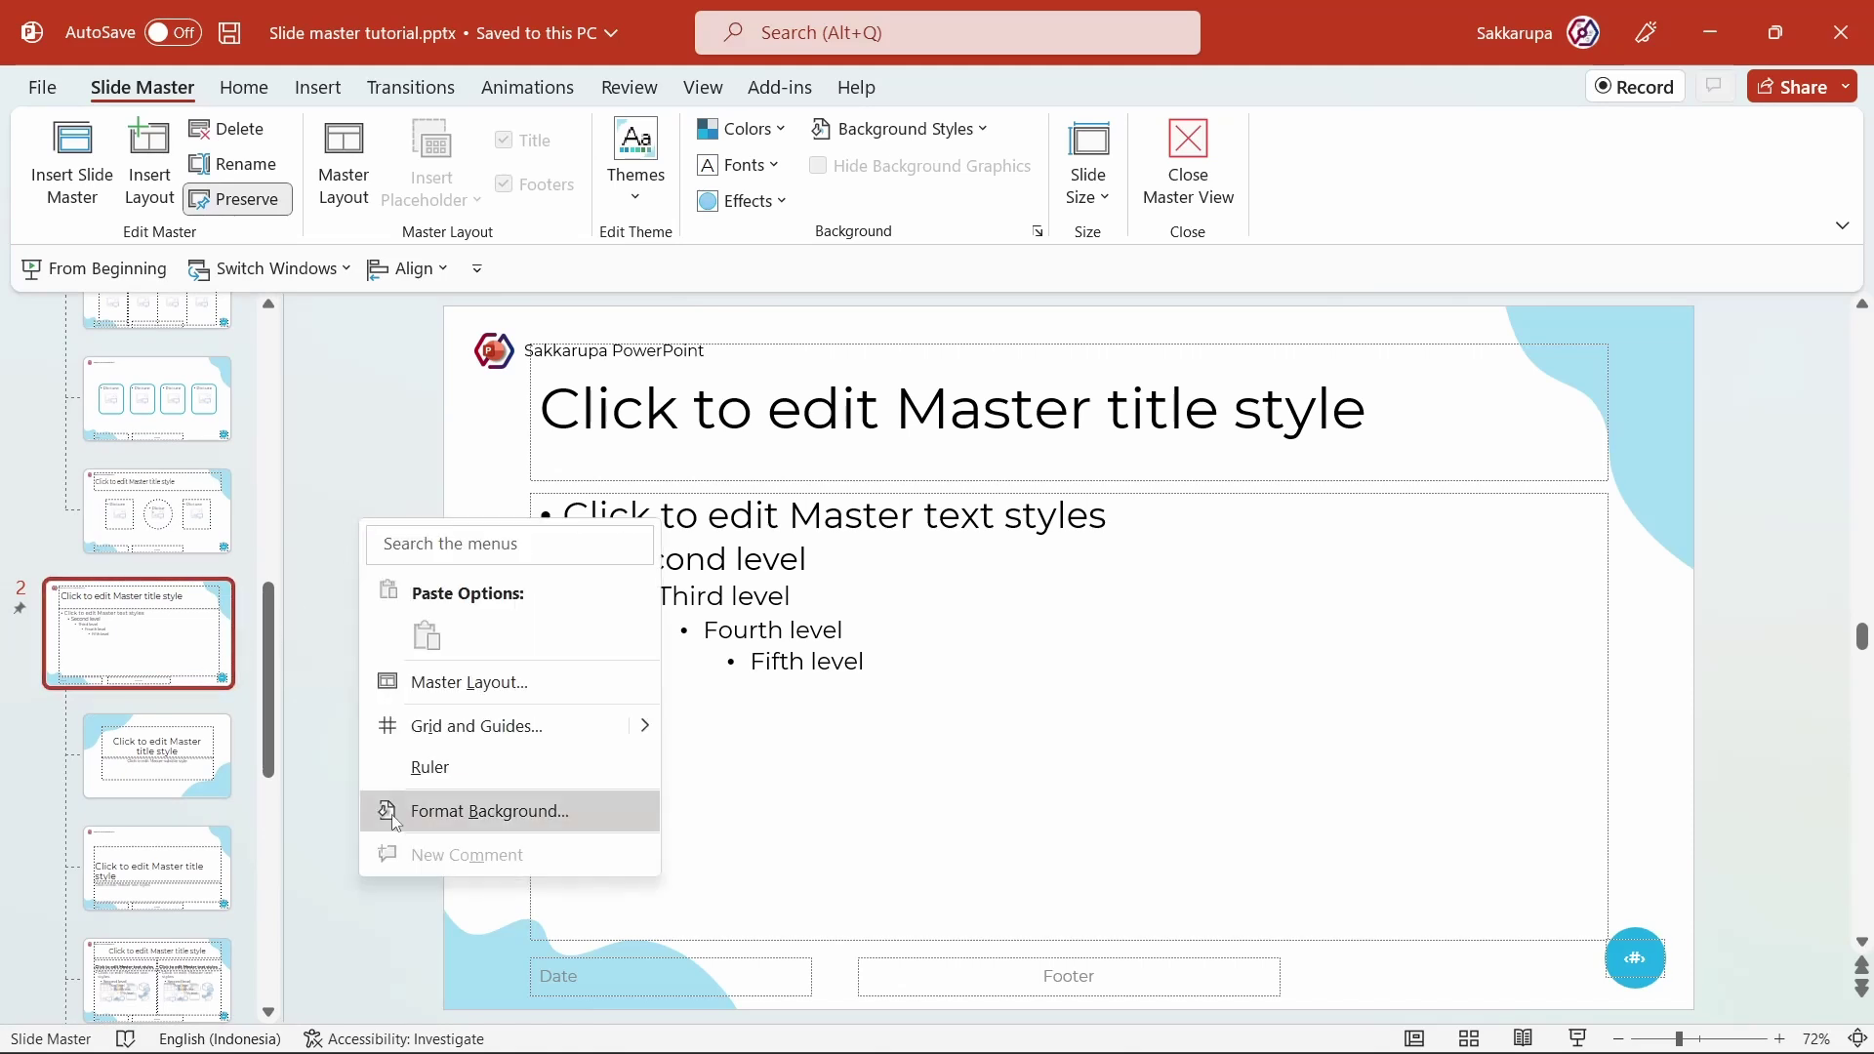
left_click(428, 814)
left_click(1801, 665)
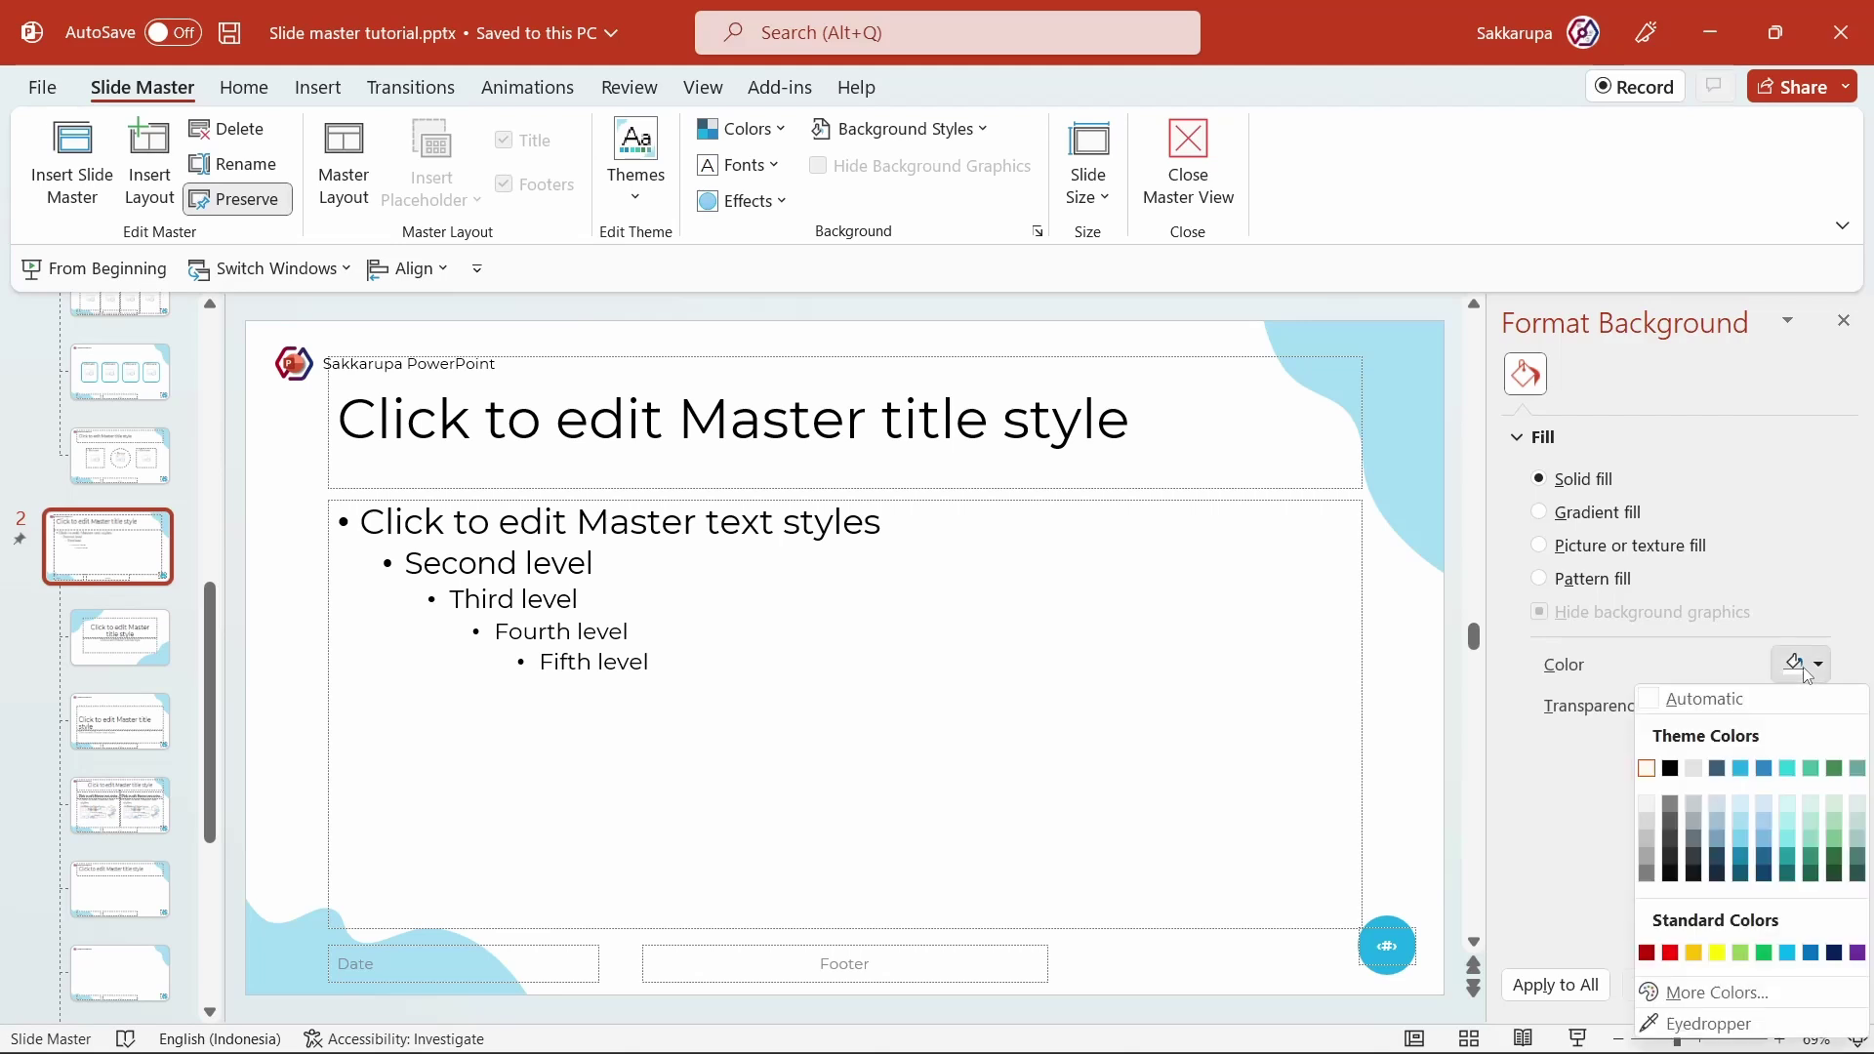
left_click(1717, 768)
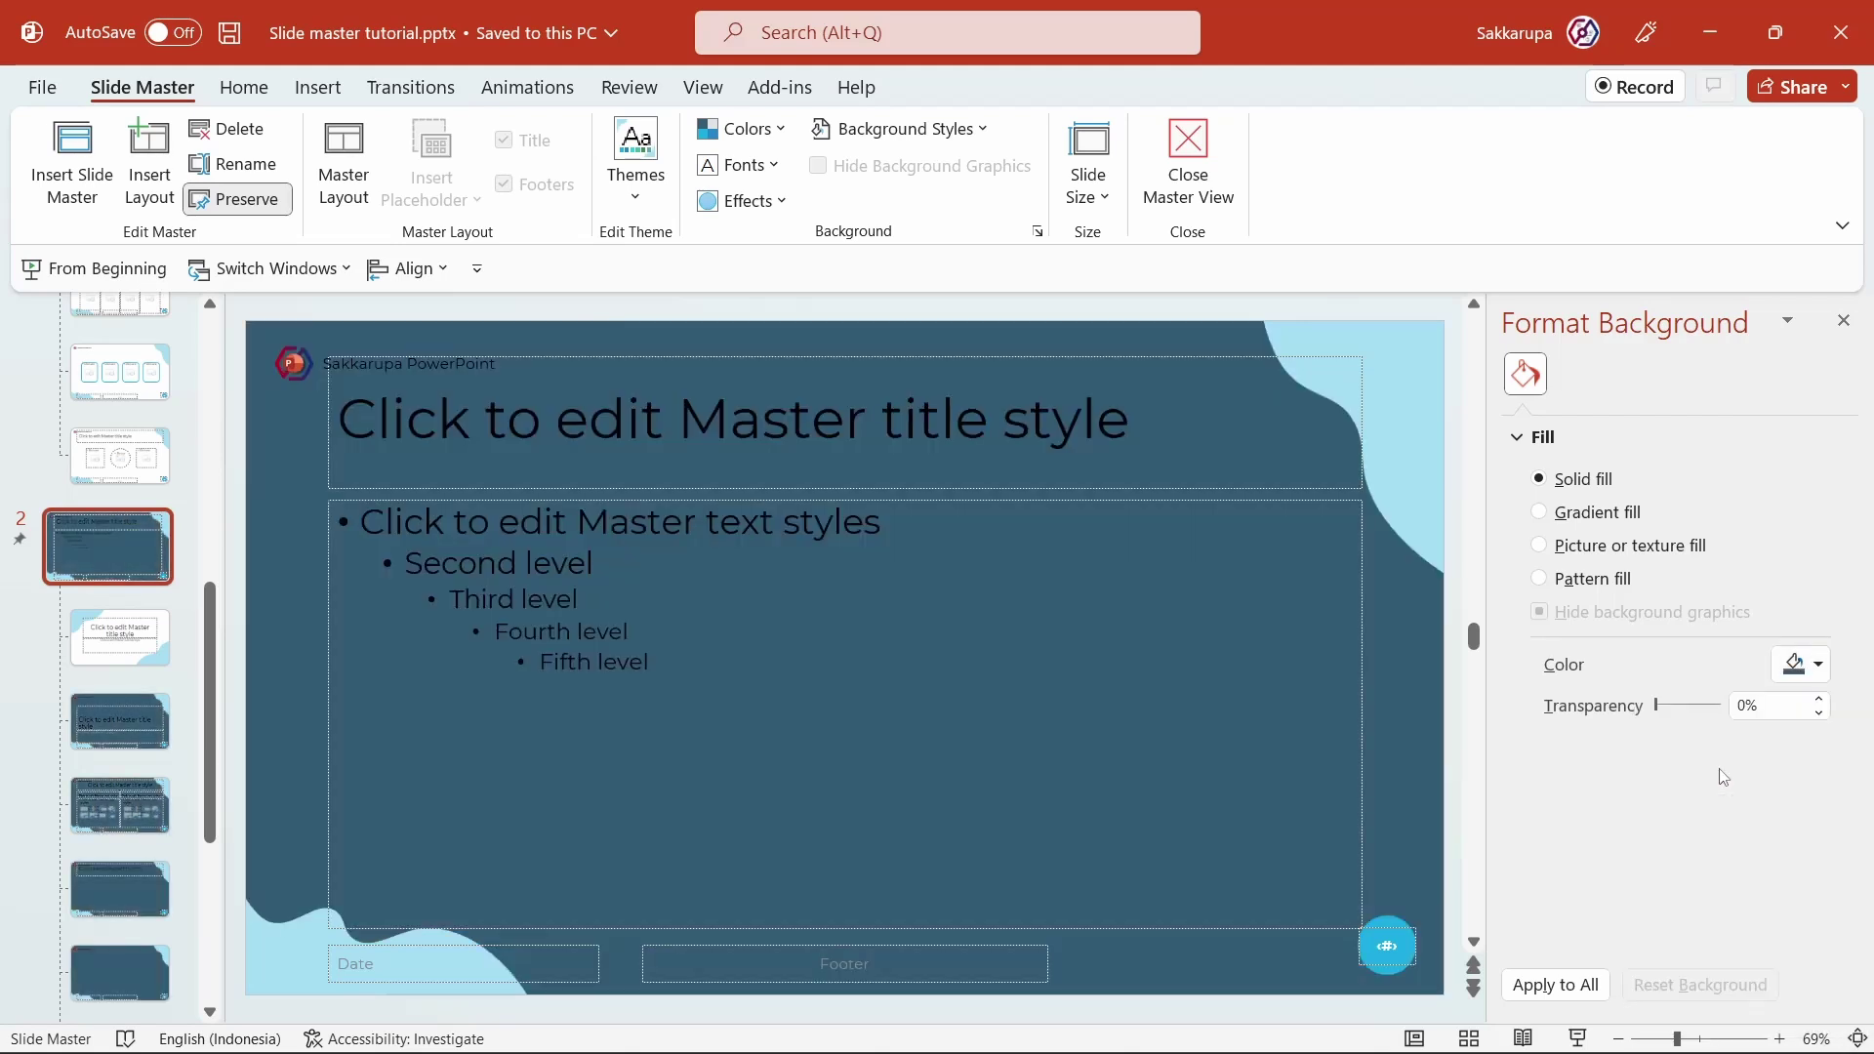
left_click(1842, 323)
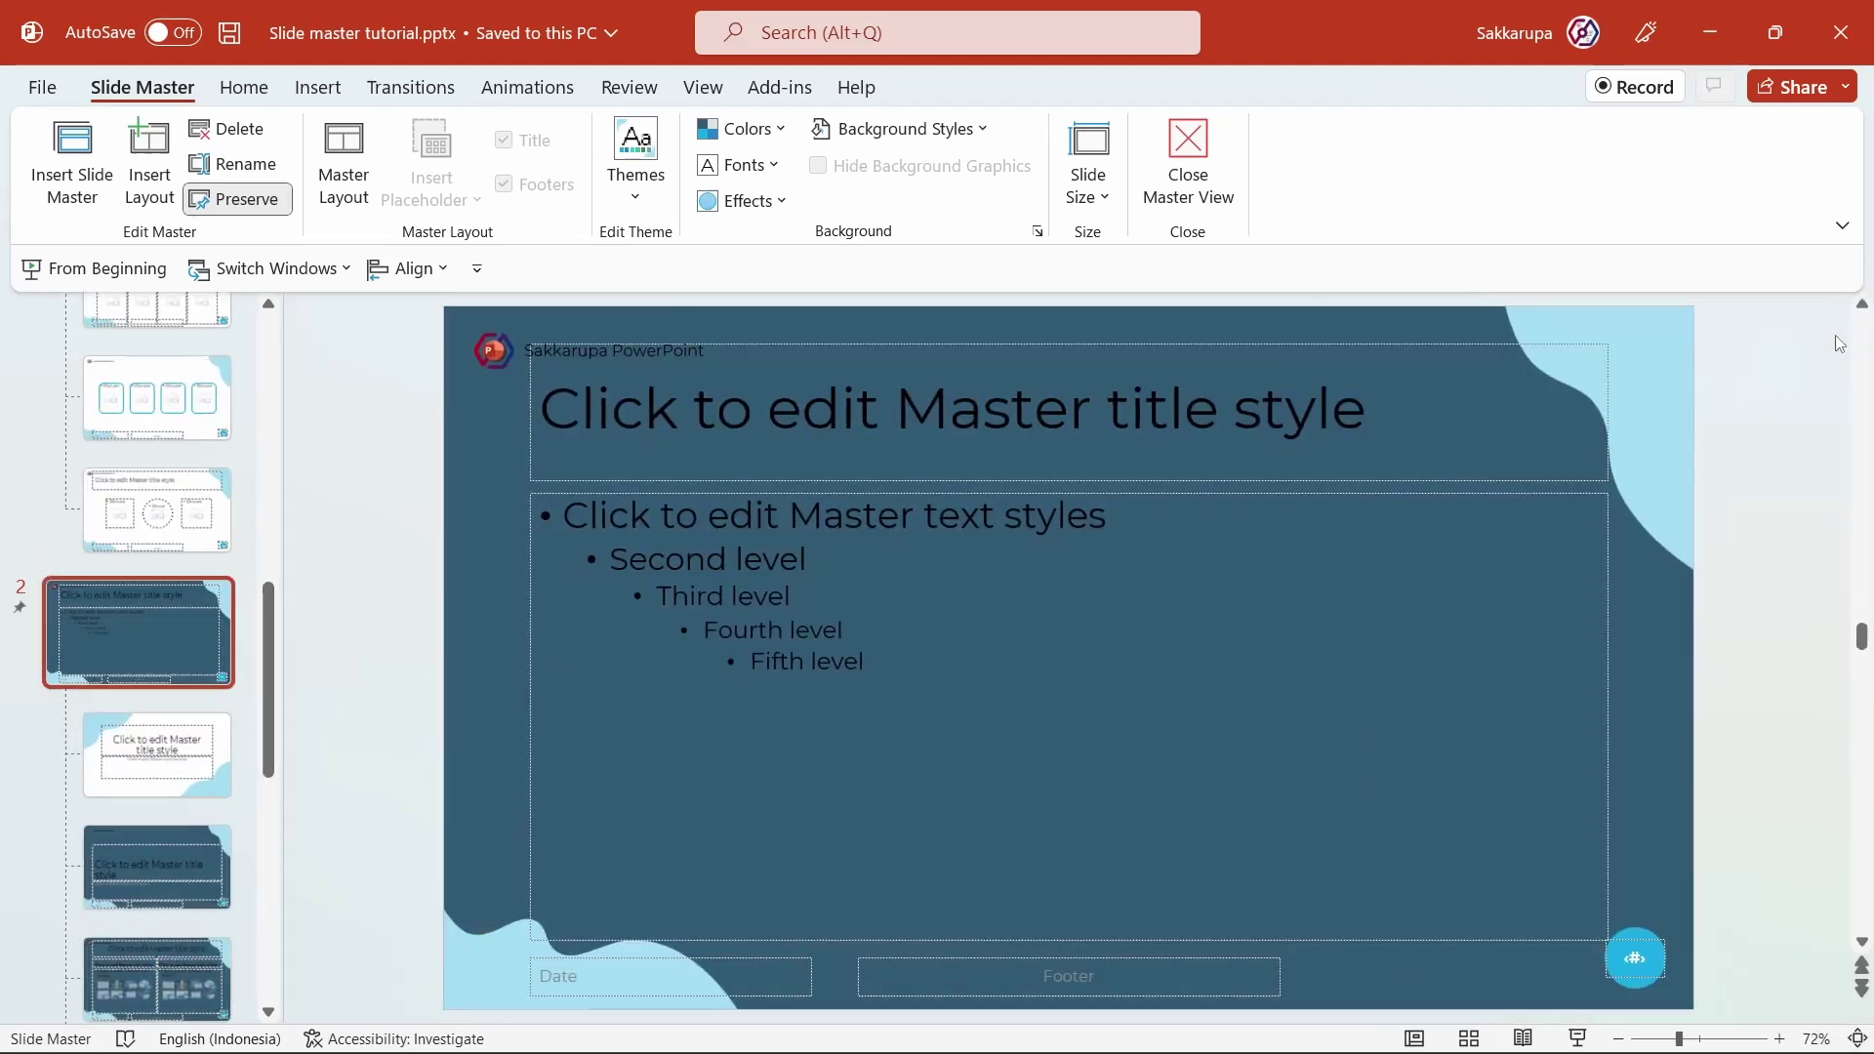
Step: Make the master title, body text and Sakkarupa PowerPoint logo text white
left_click(1167, 395)
left_click(1136, 564, "shift")
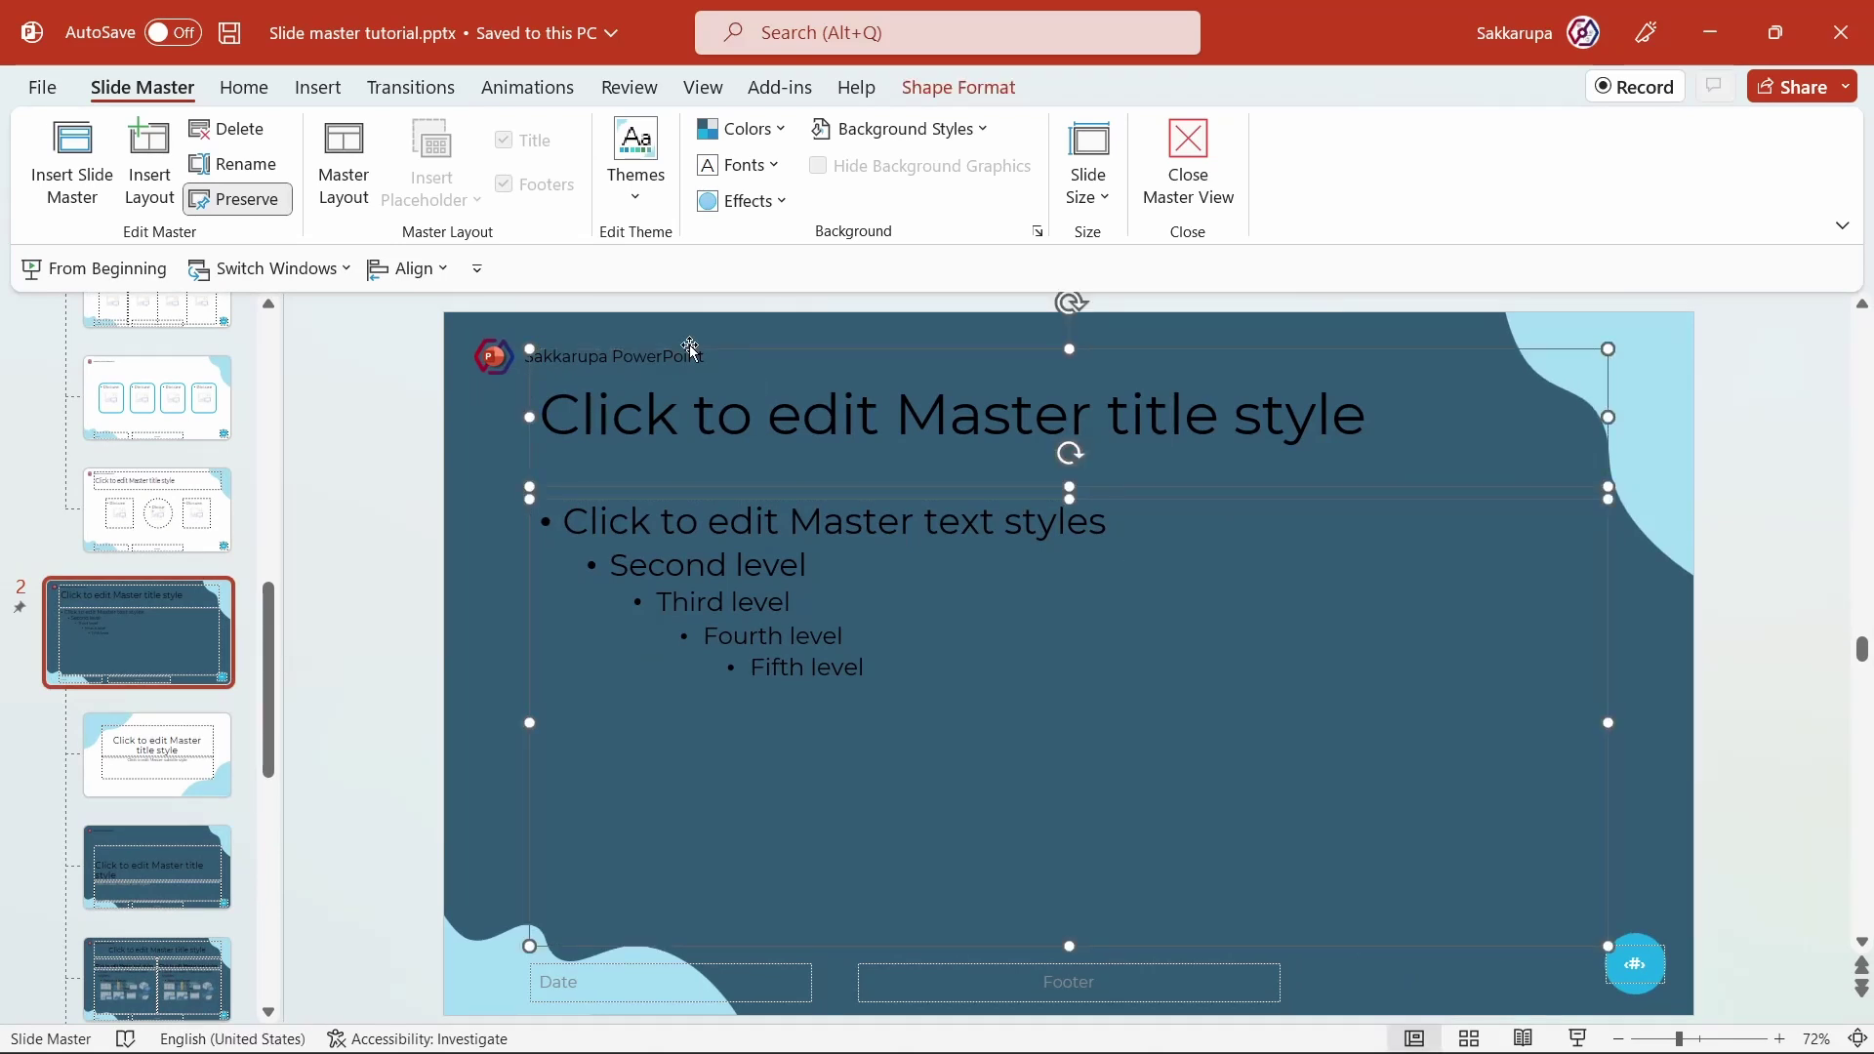
left_click(244, 87)
left_click(755, 184)
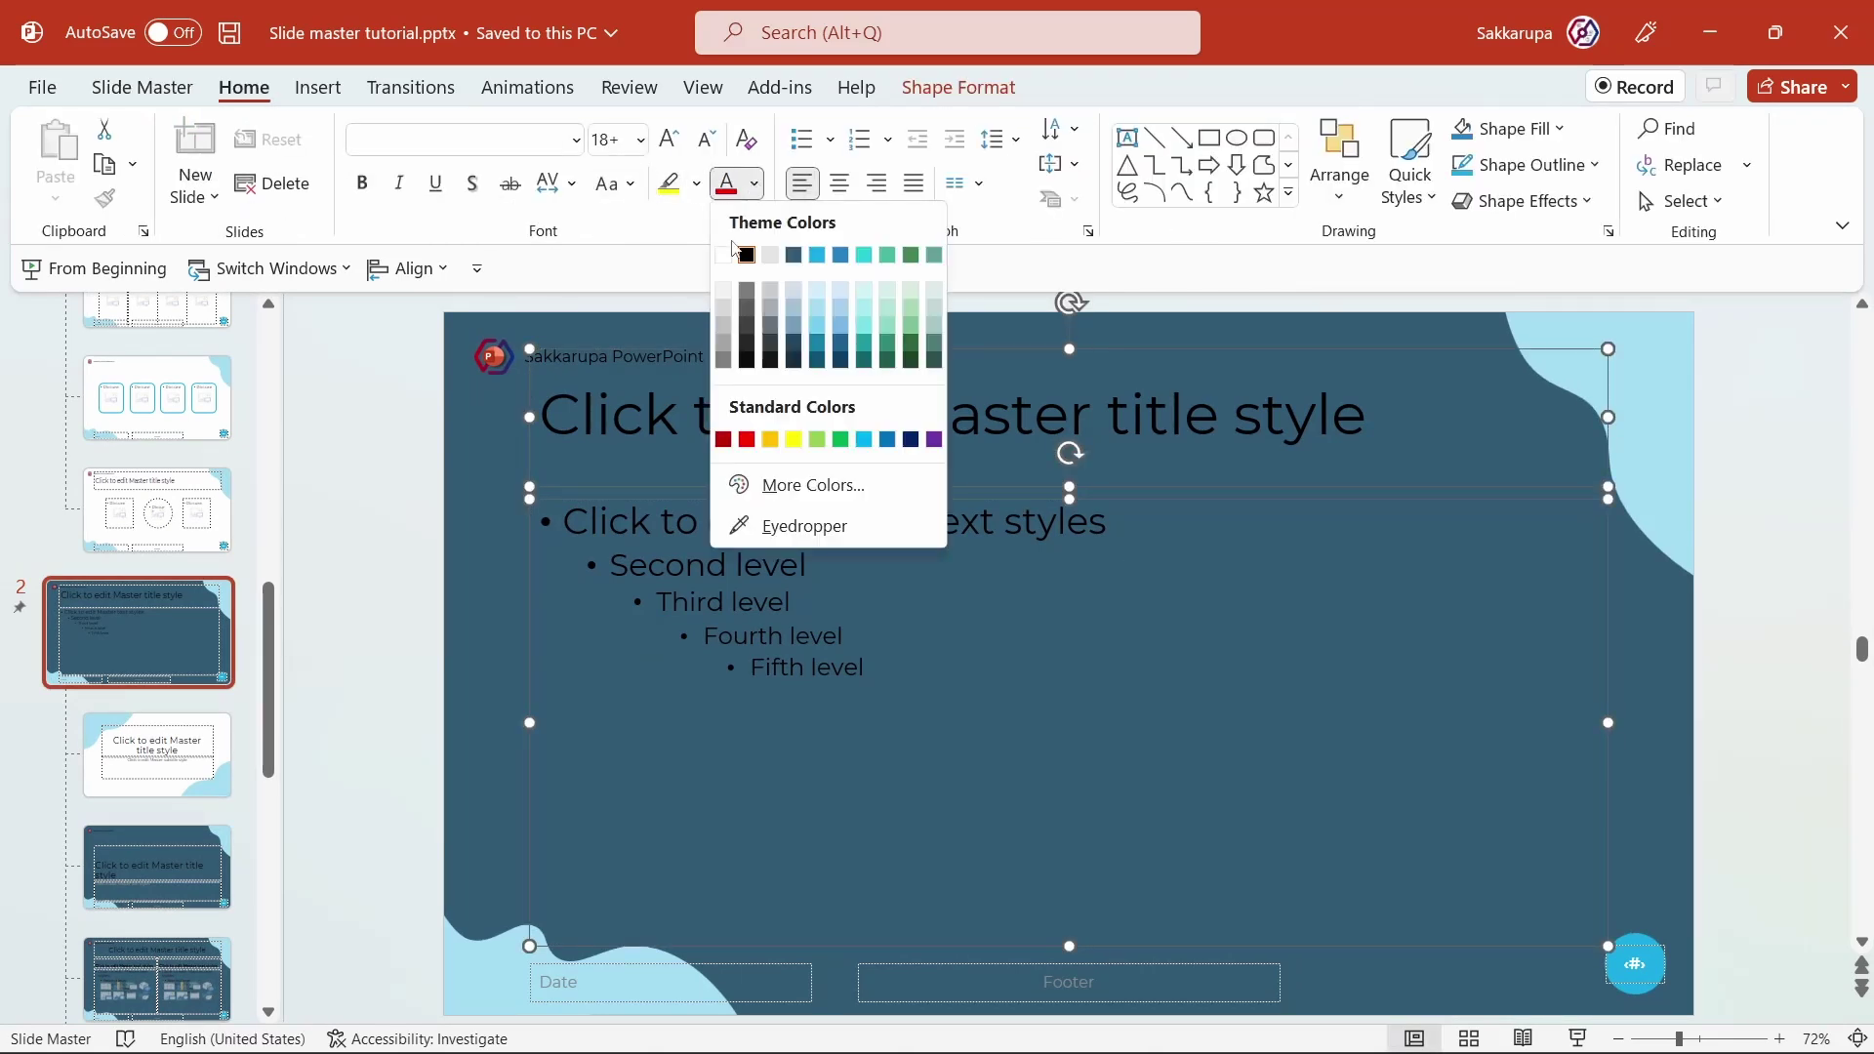
left_click(730, 258)
left_click(615, 339)
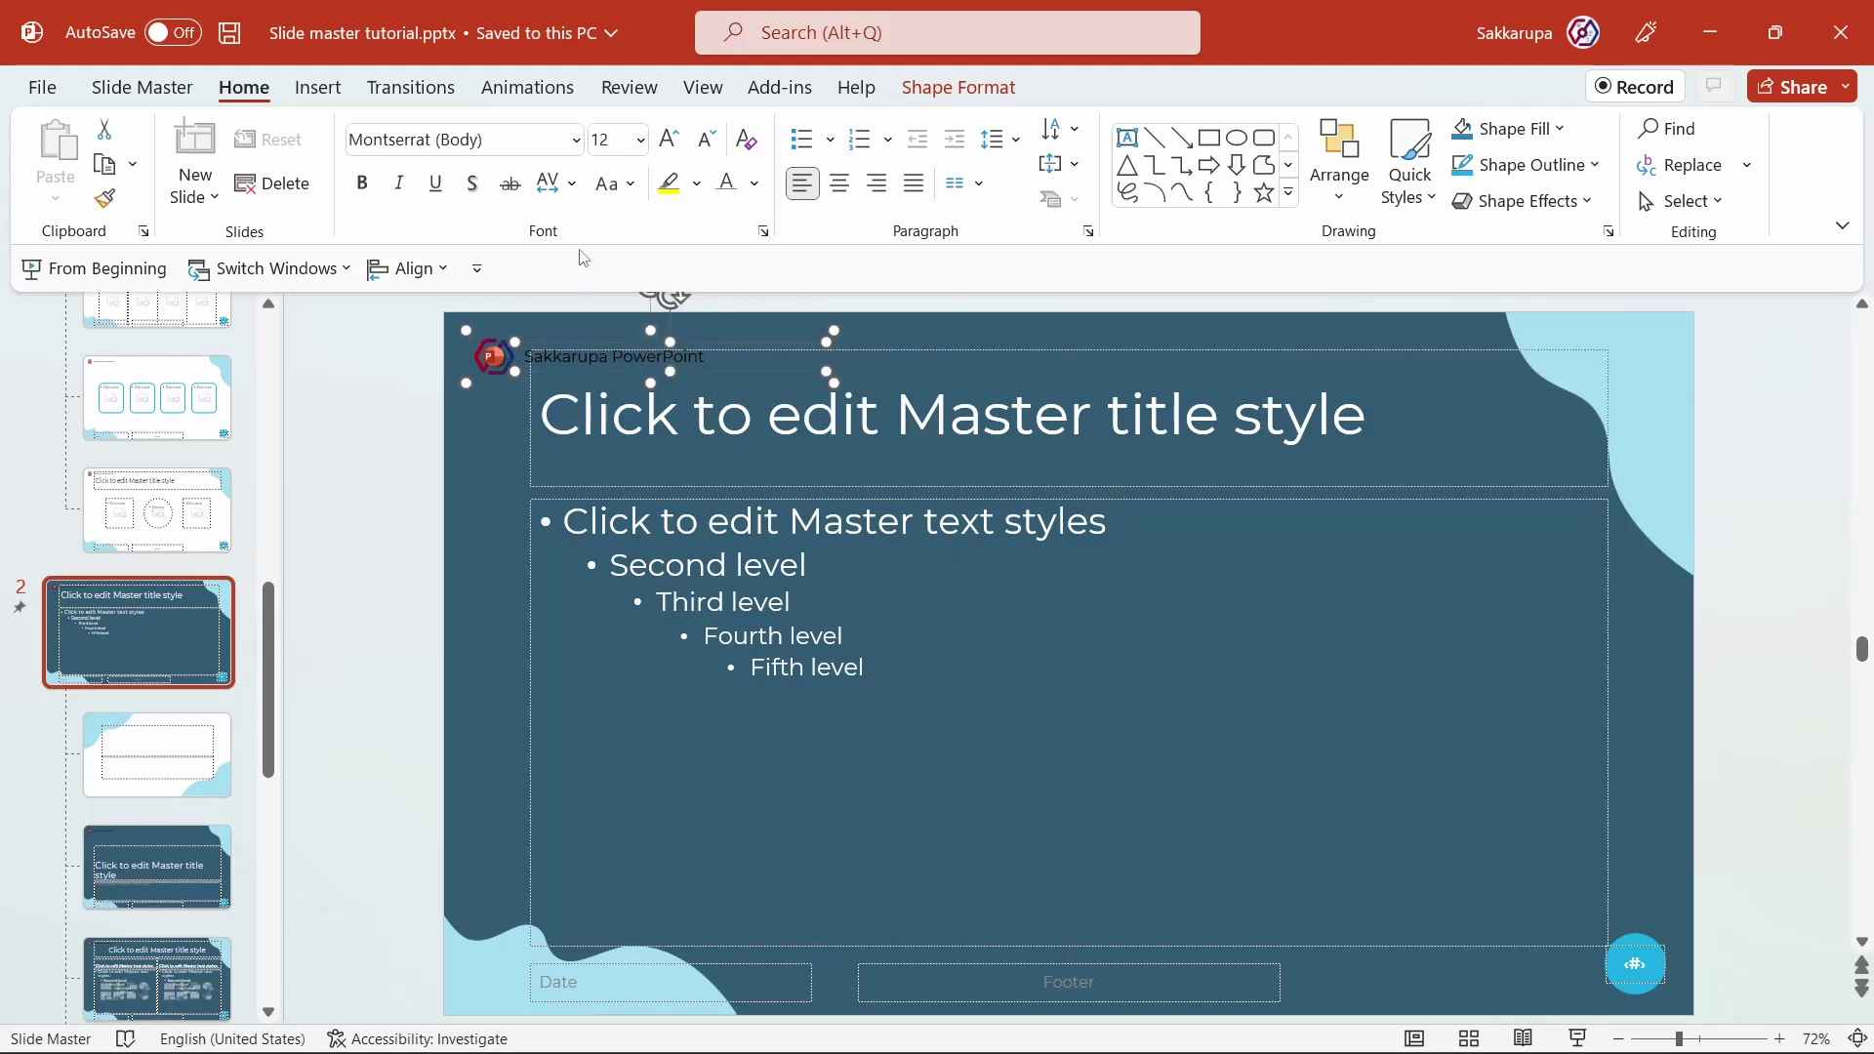
left_click(722, 183)
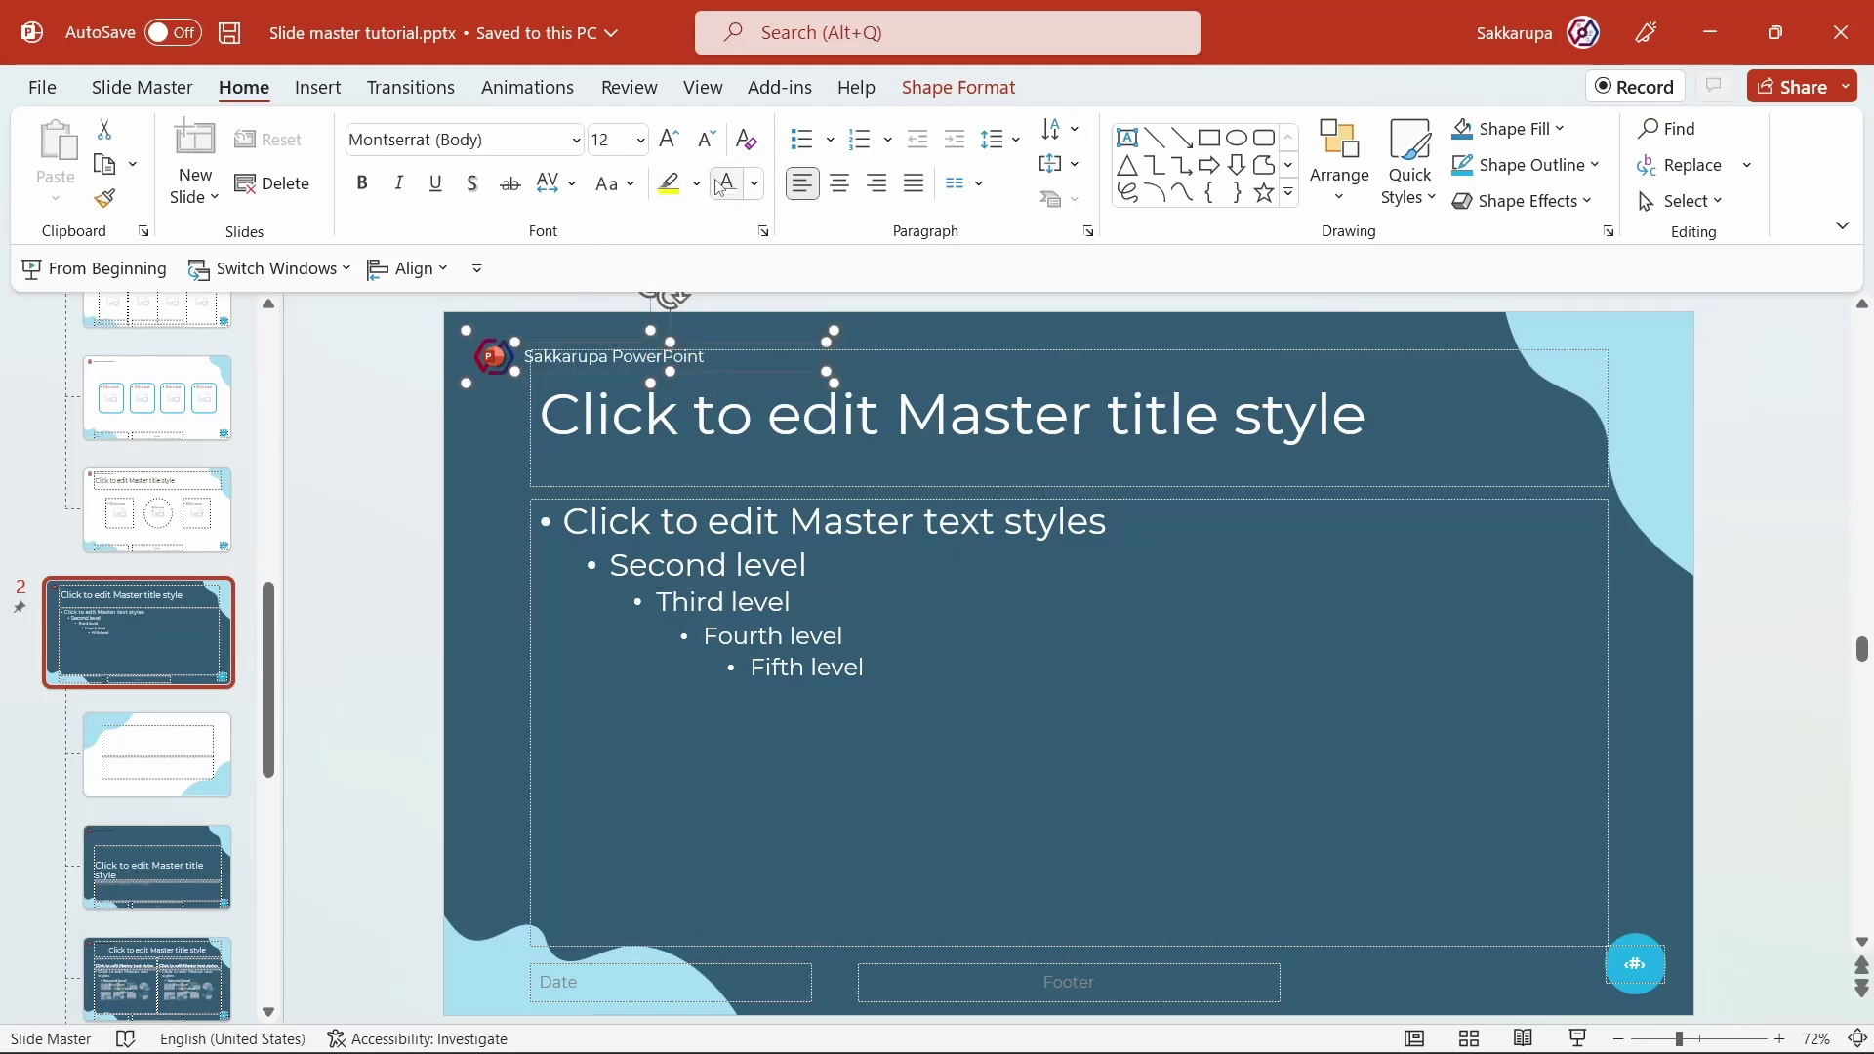
left_click(370, 471)
Step: Give the dark master's title slide layout a dark teal background, then close Master View
left_click(169, 741)
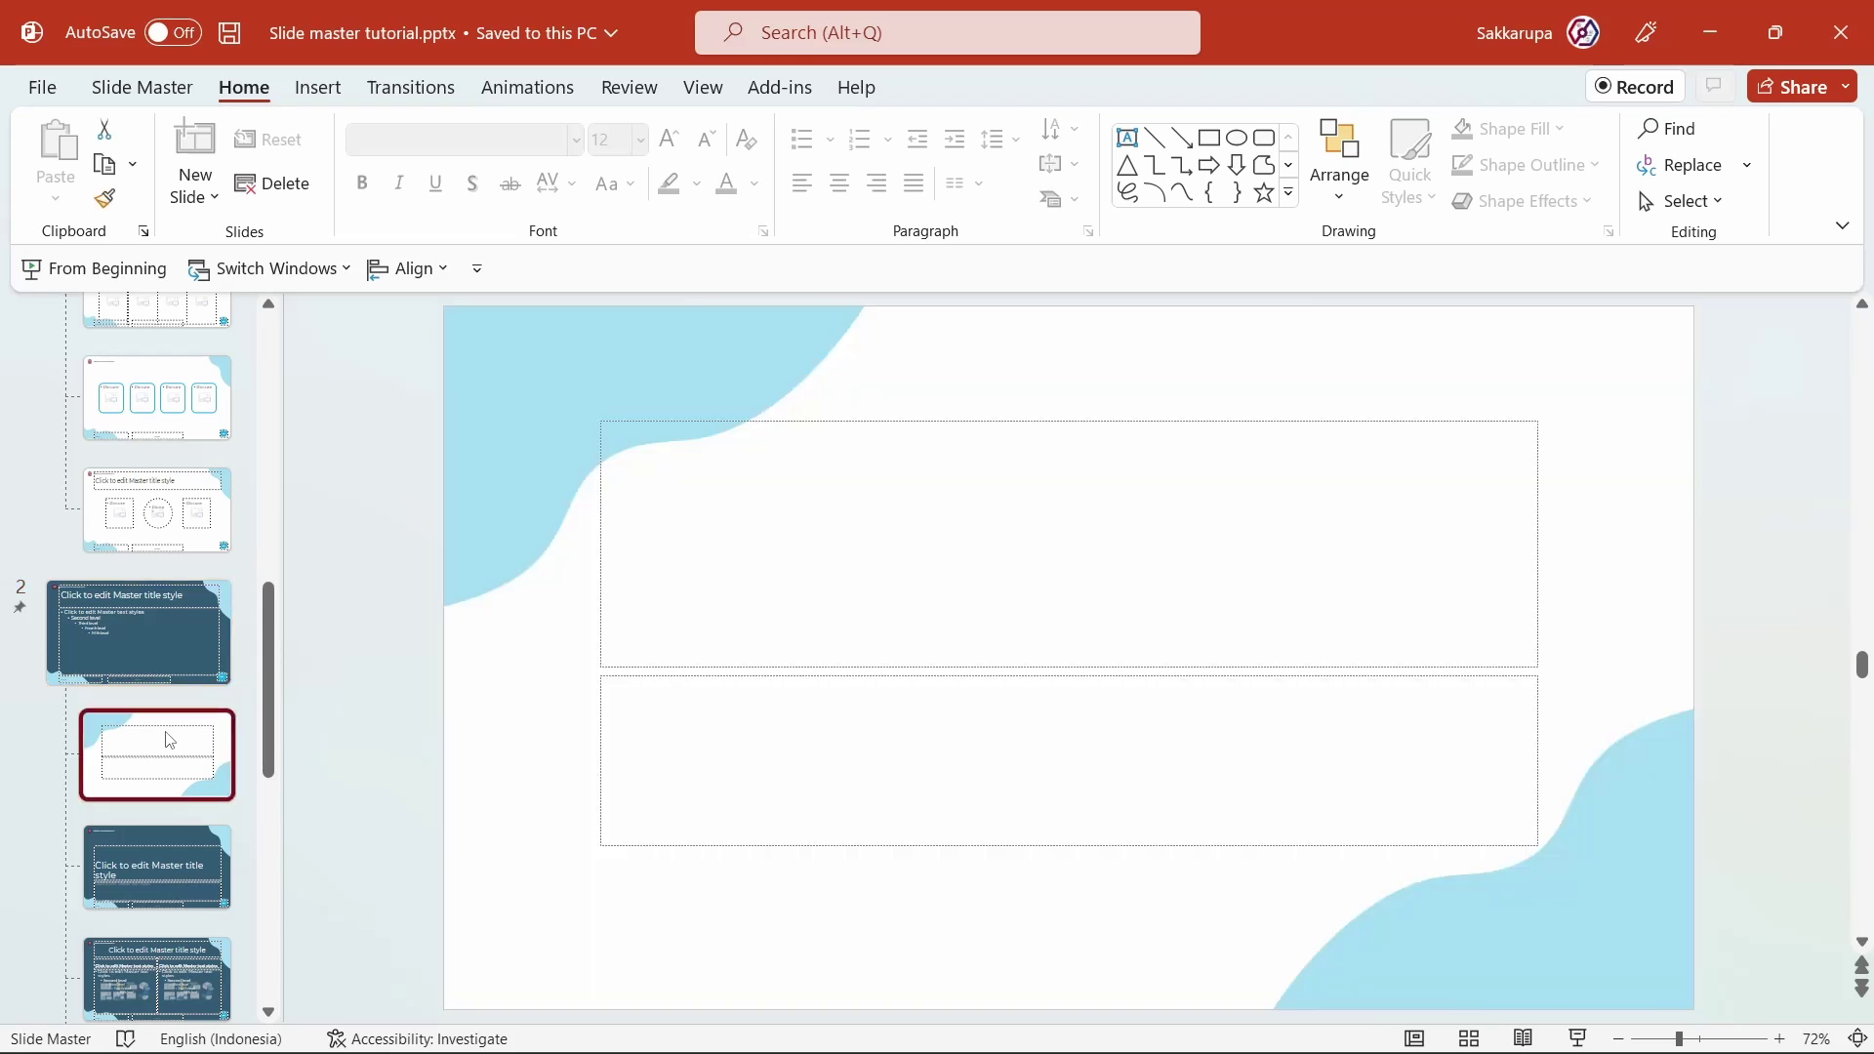
right_click(359, 596)
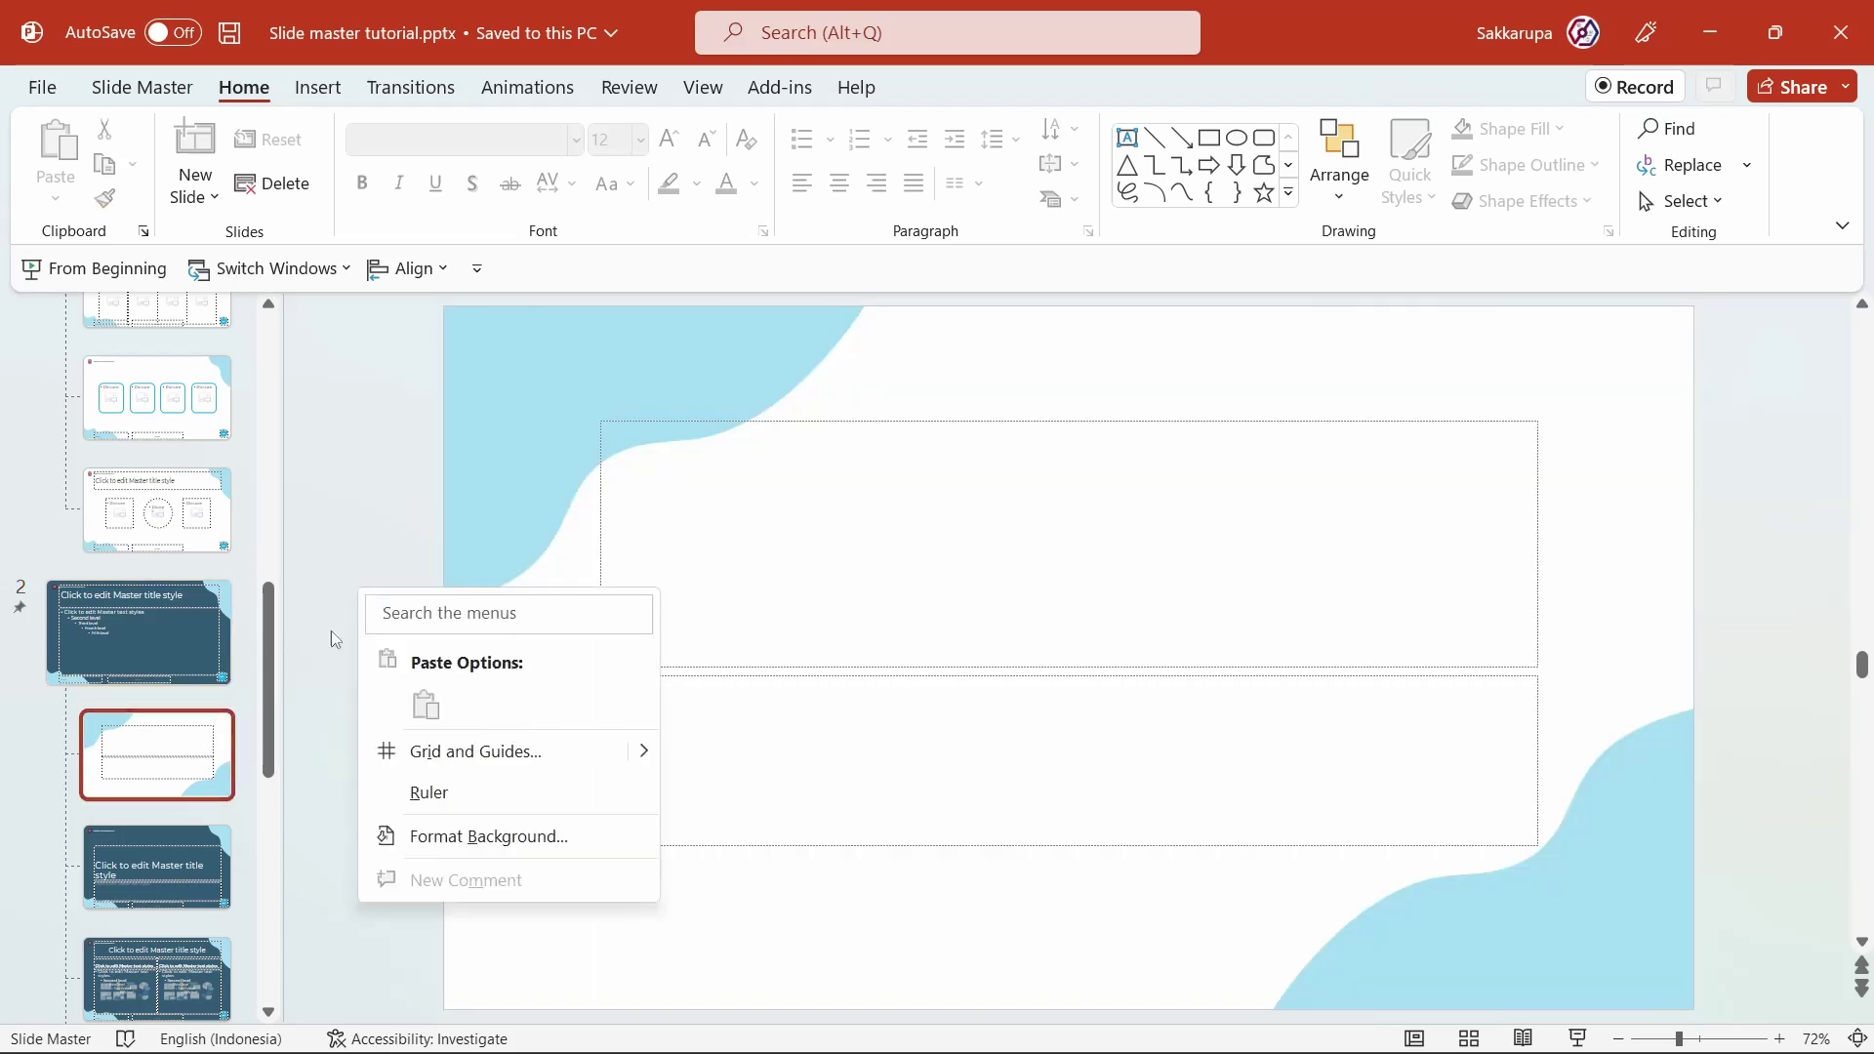
left_click(389, 841)
left_click(1801, 664)
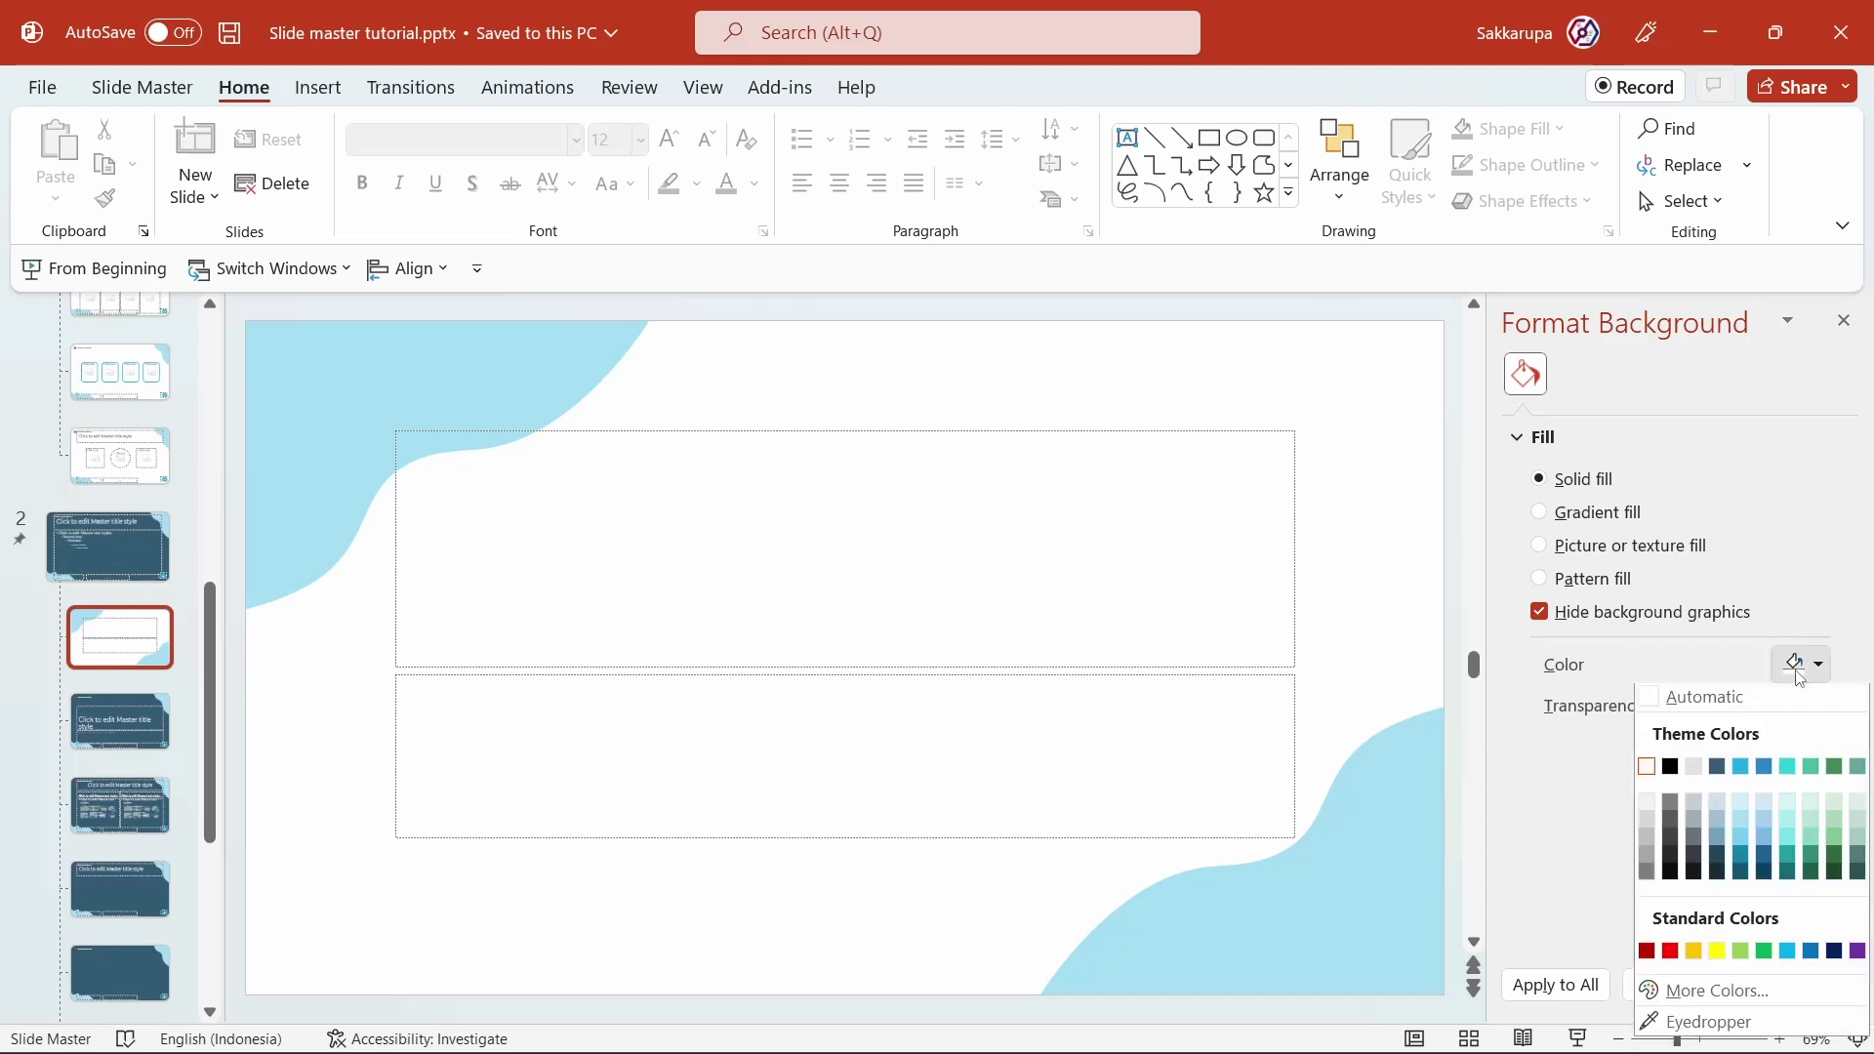
left_click(1729, 769)
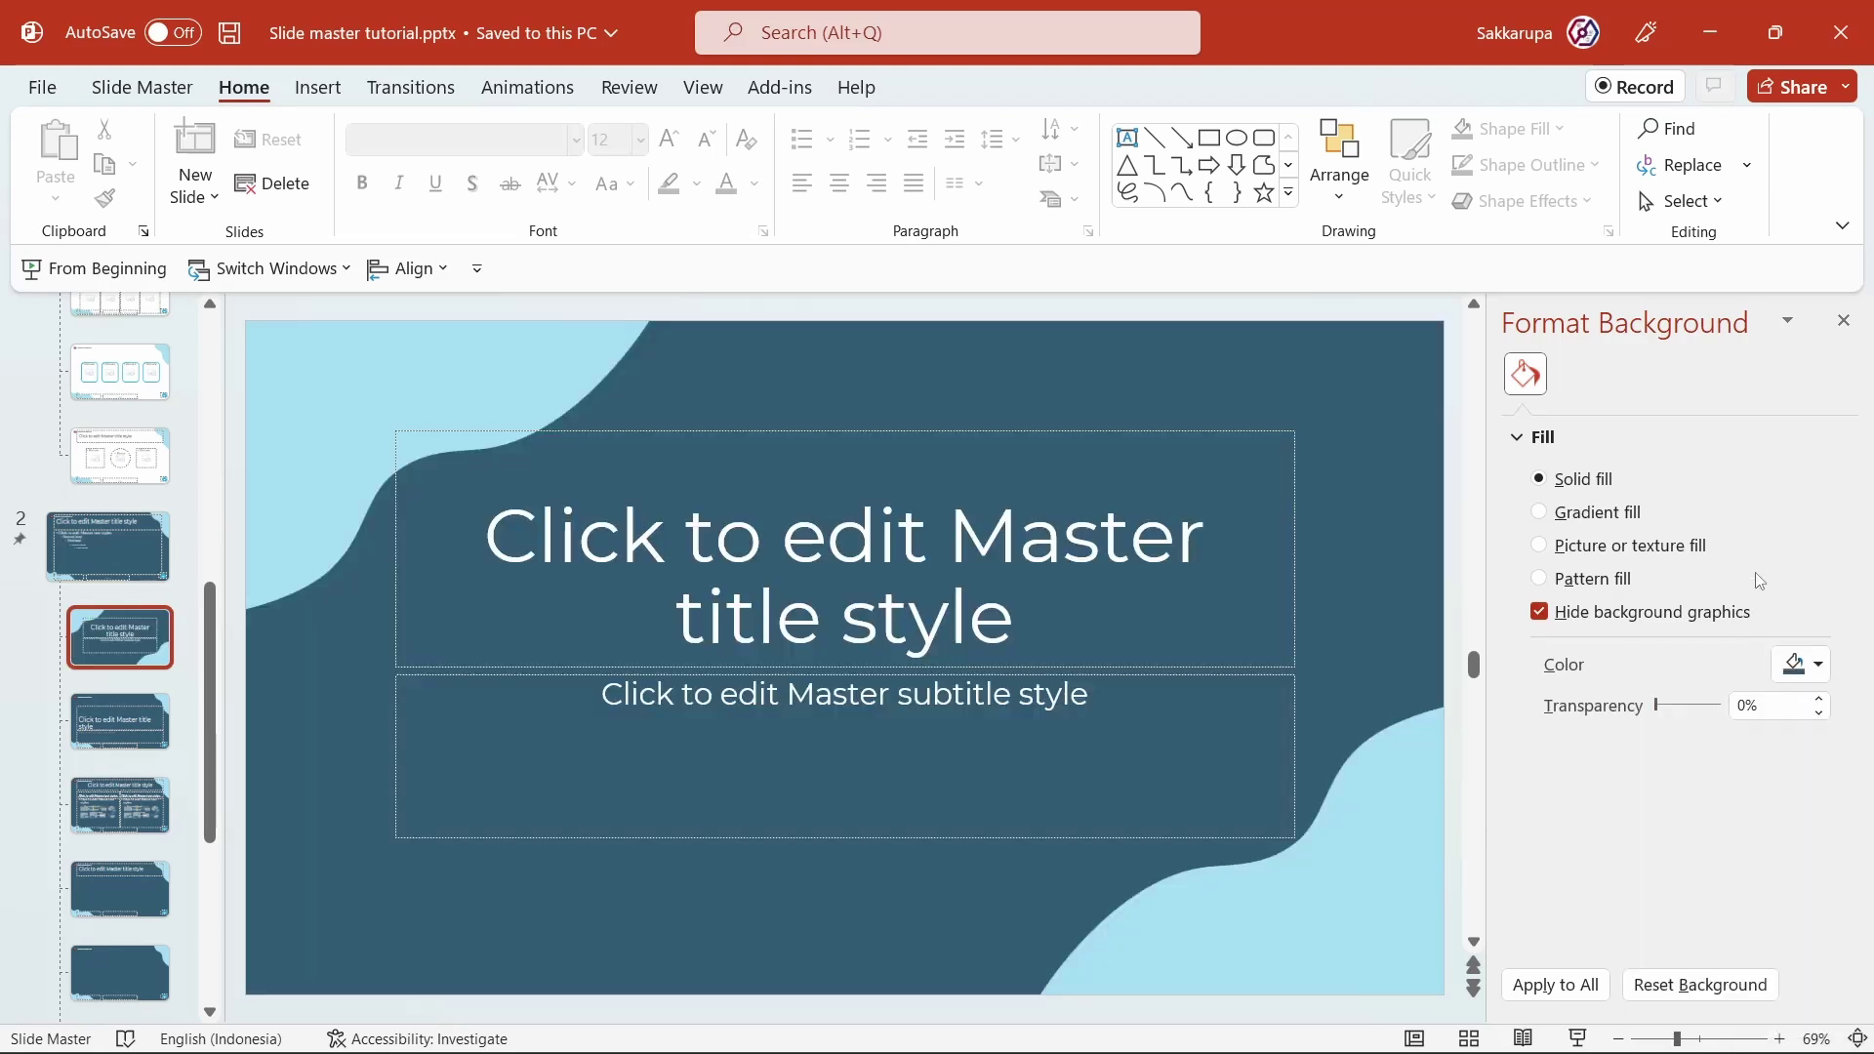
left_click(1843, 321)
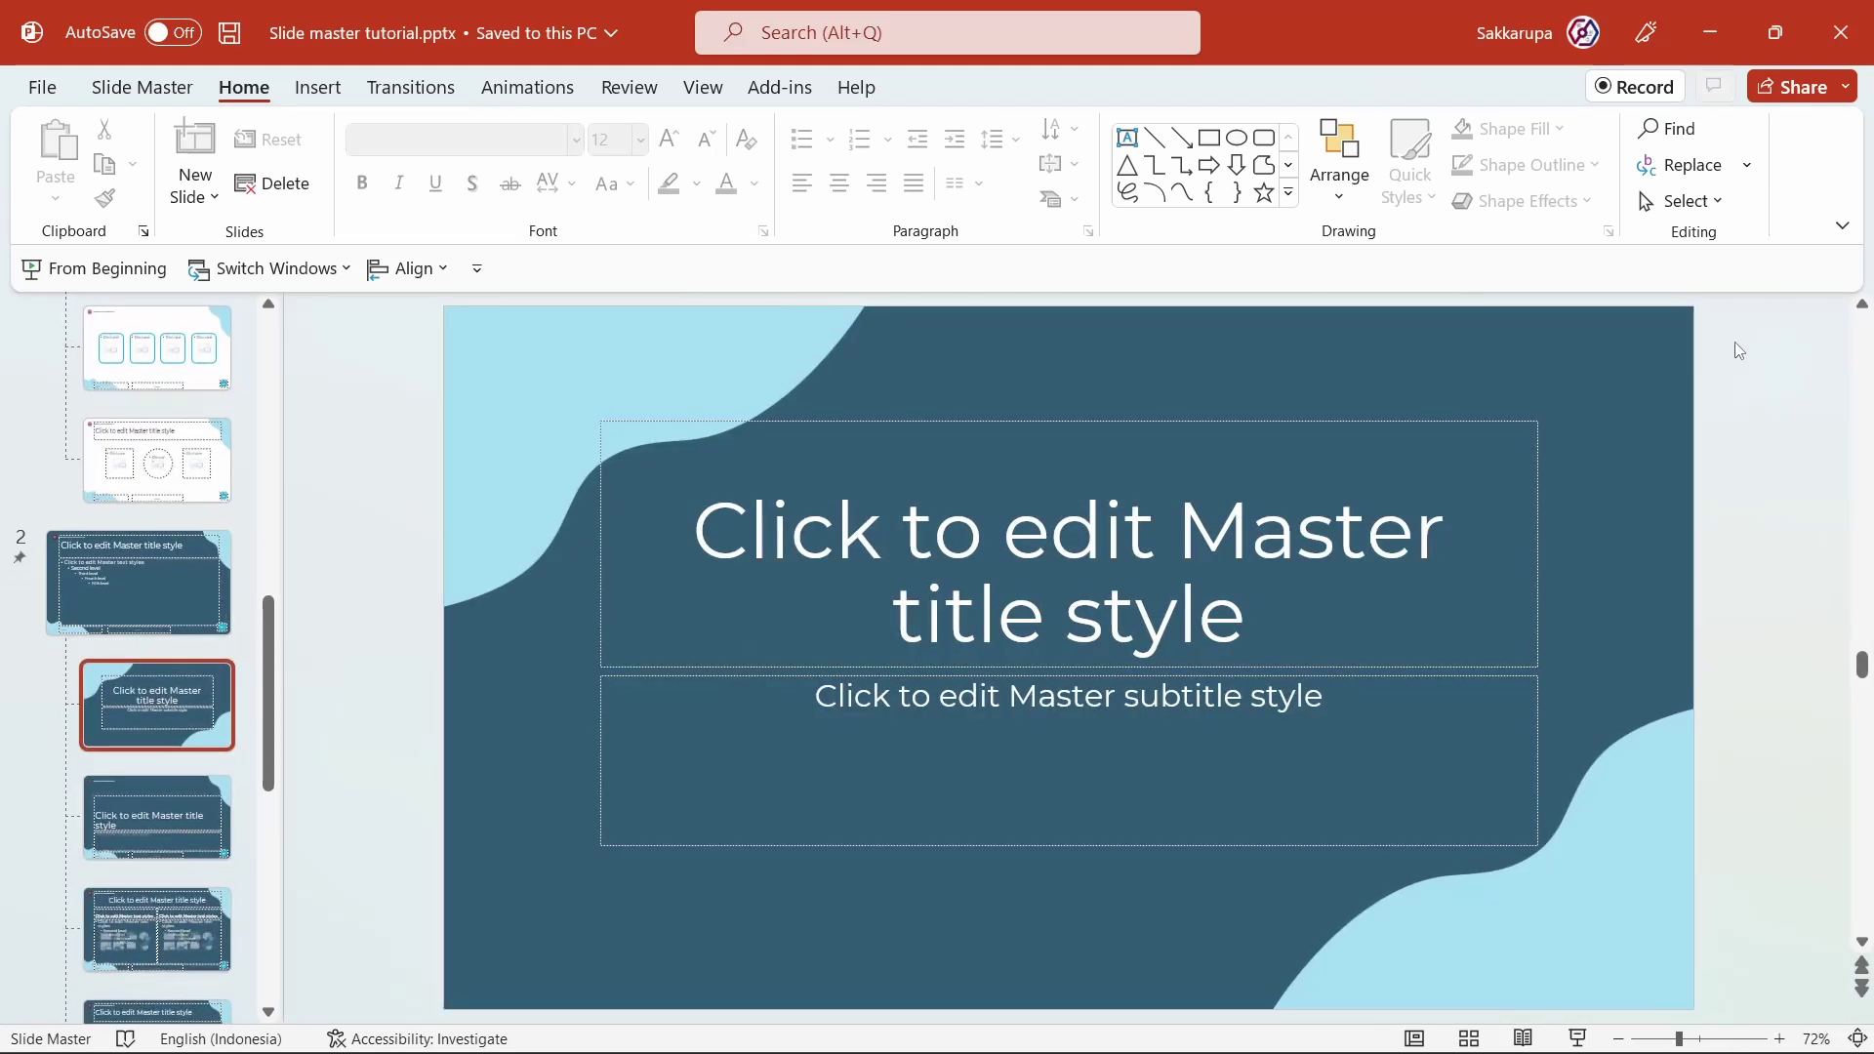
scroll(124, 667, "down", 1)
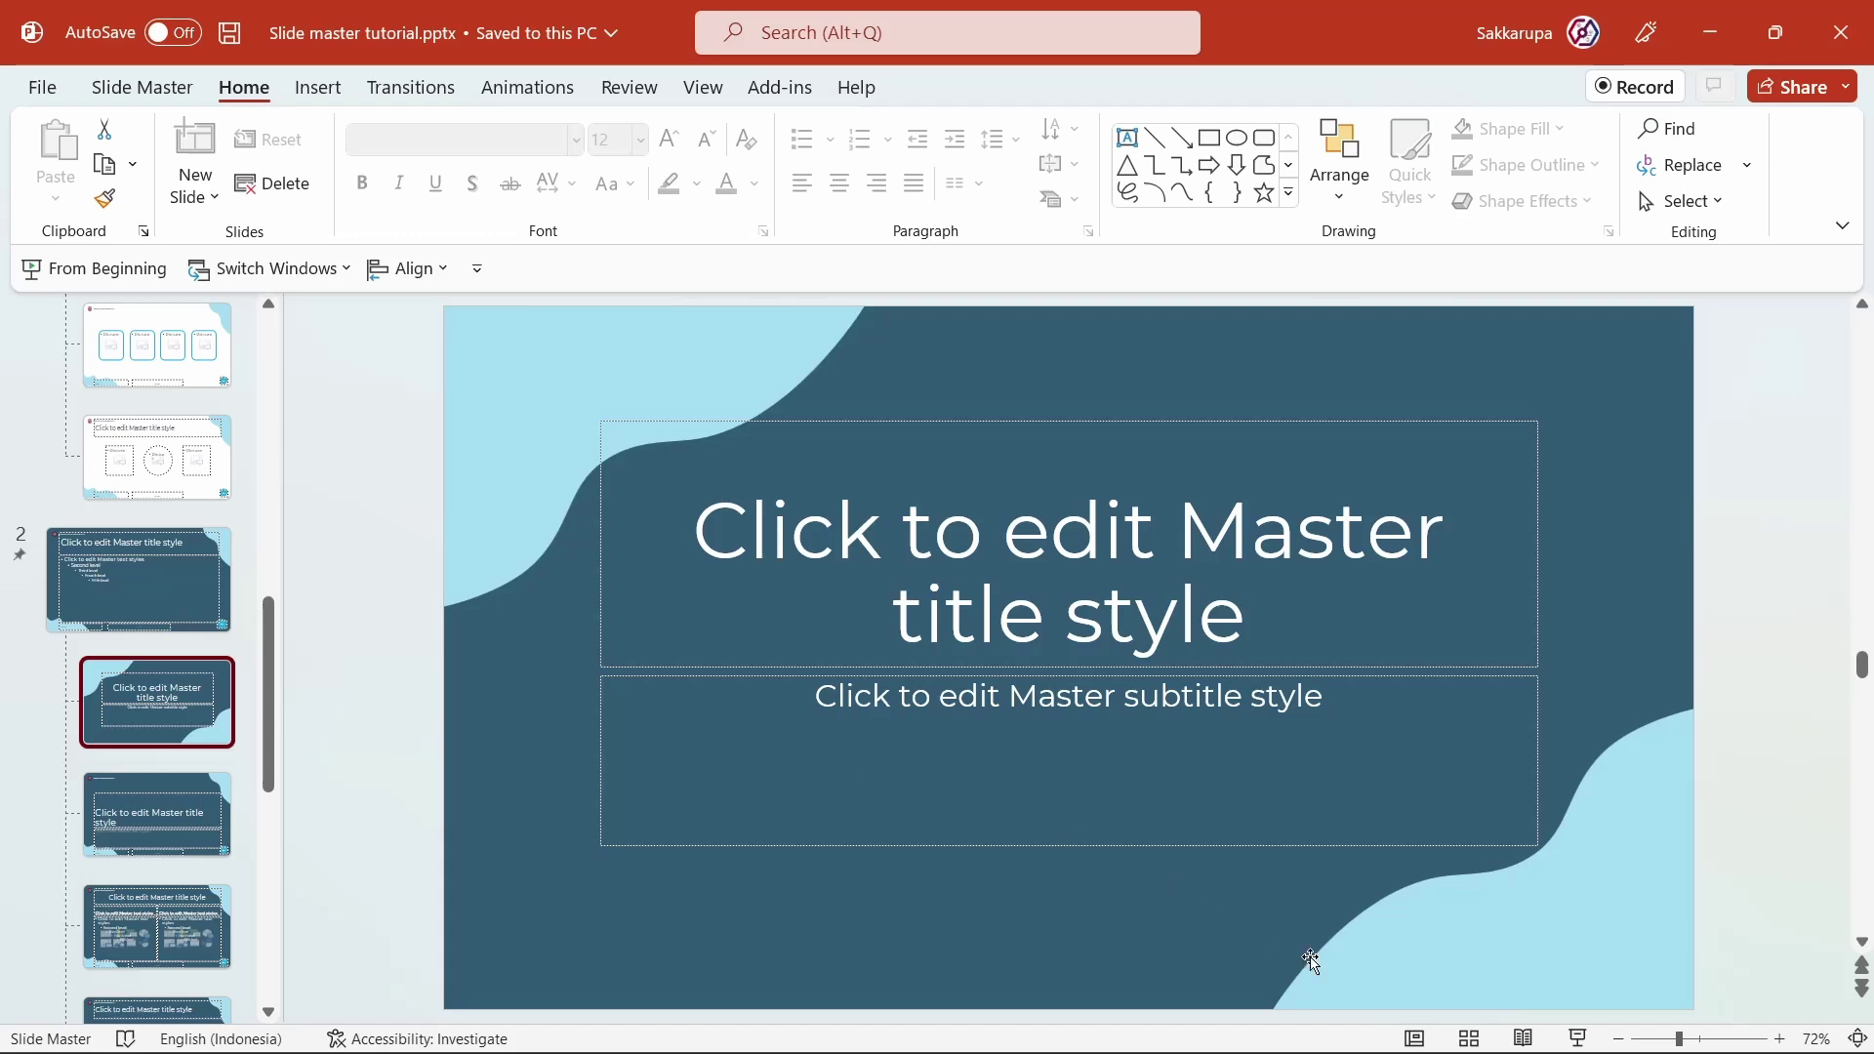
left_click(1414, 1039)
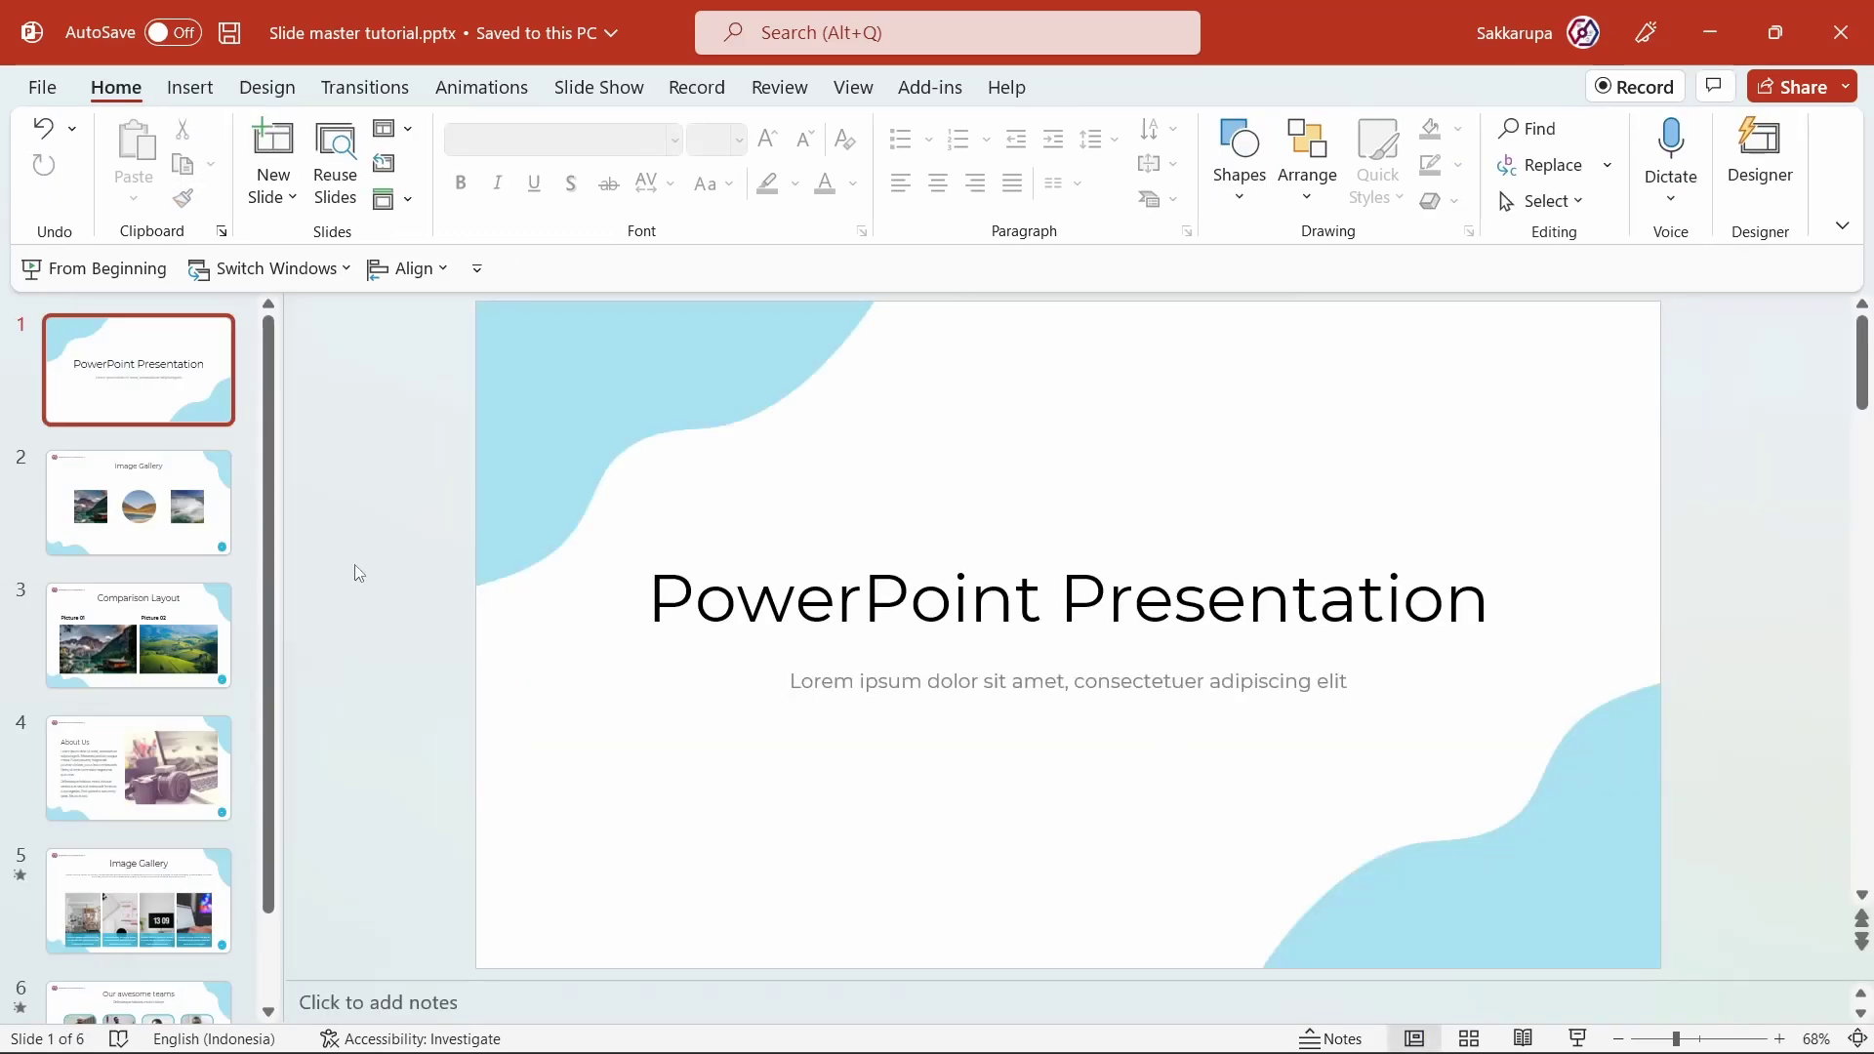
Step: Apply the 1_Office Theme Comparison layout to slide 3, Comparison Layout
left_click(180, 640)
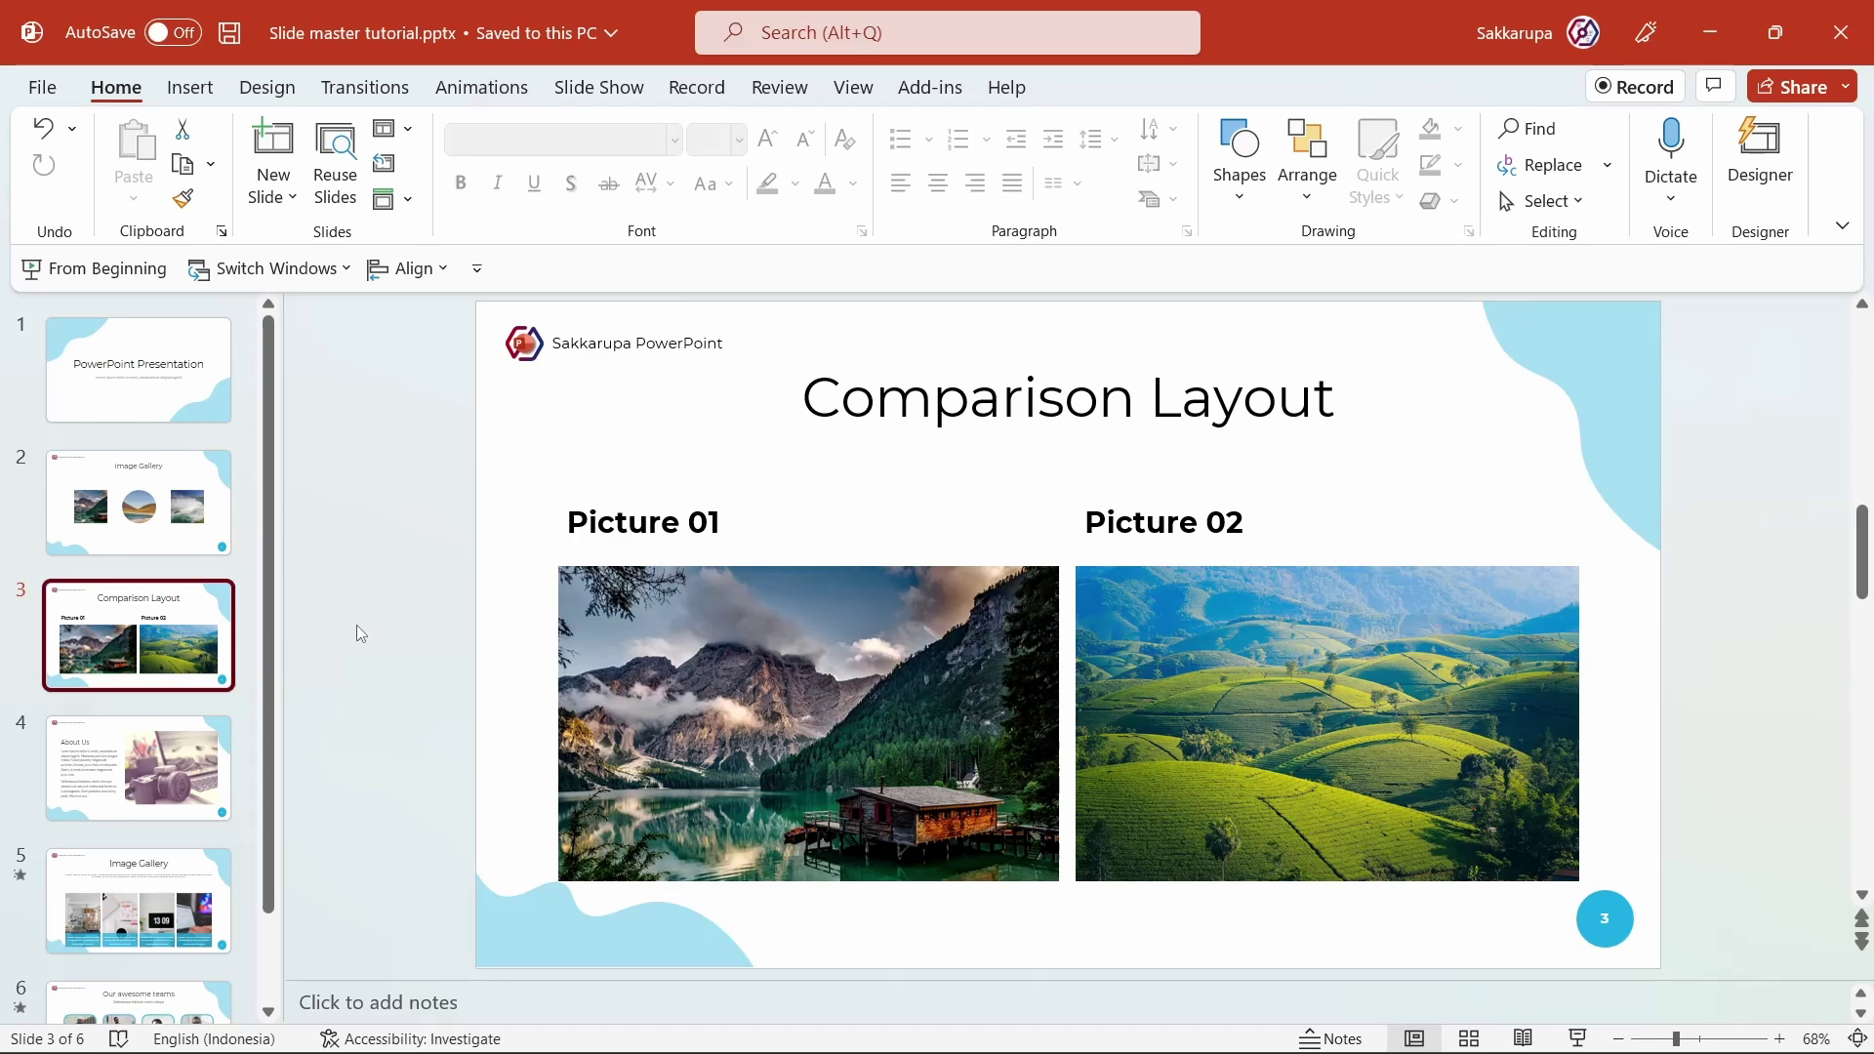
left_click(400, 129)
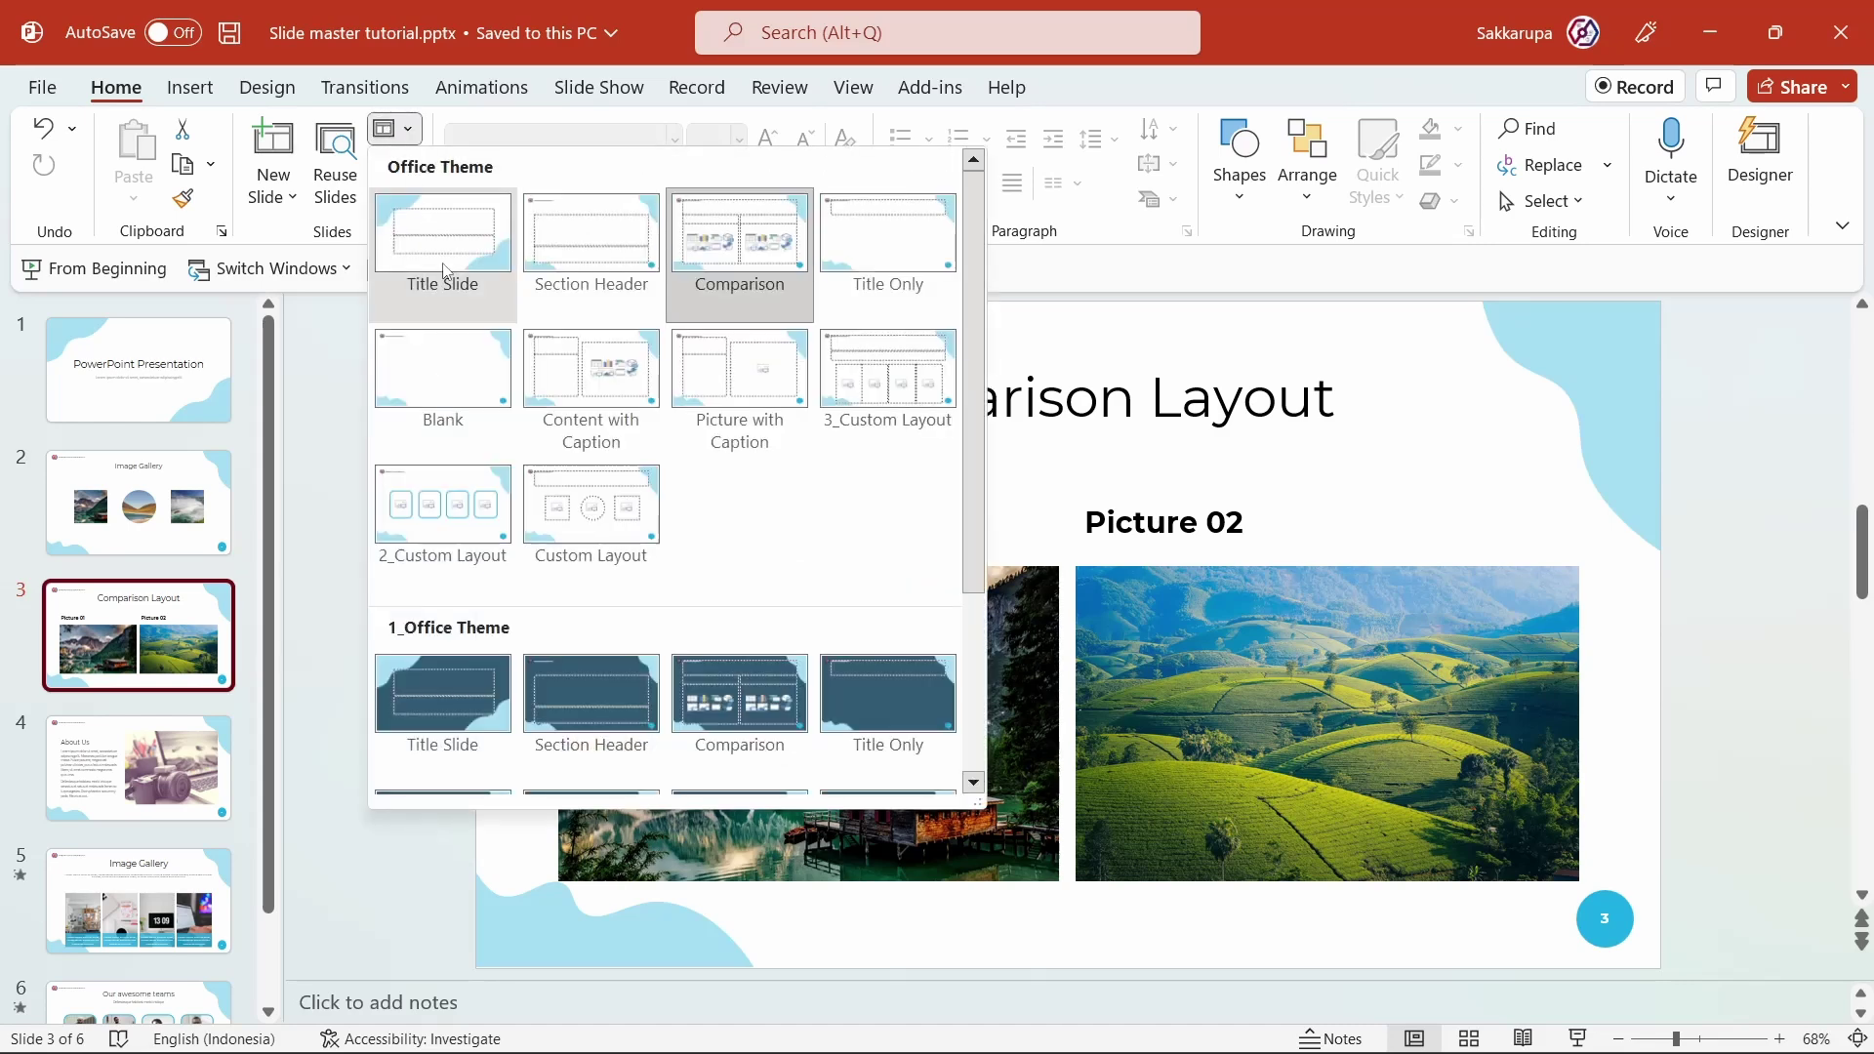
scroll(757, 589, "down", 2)
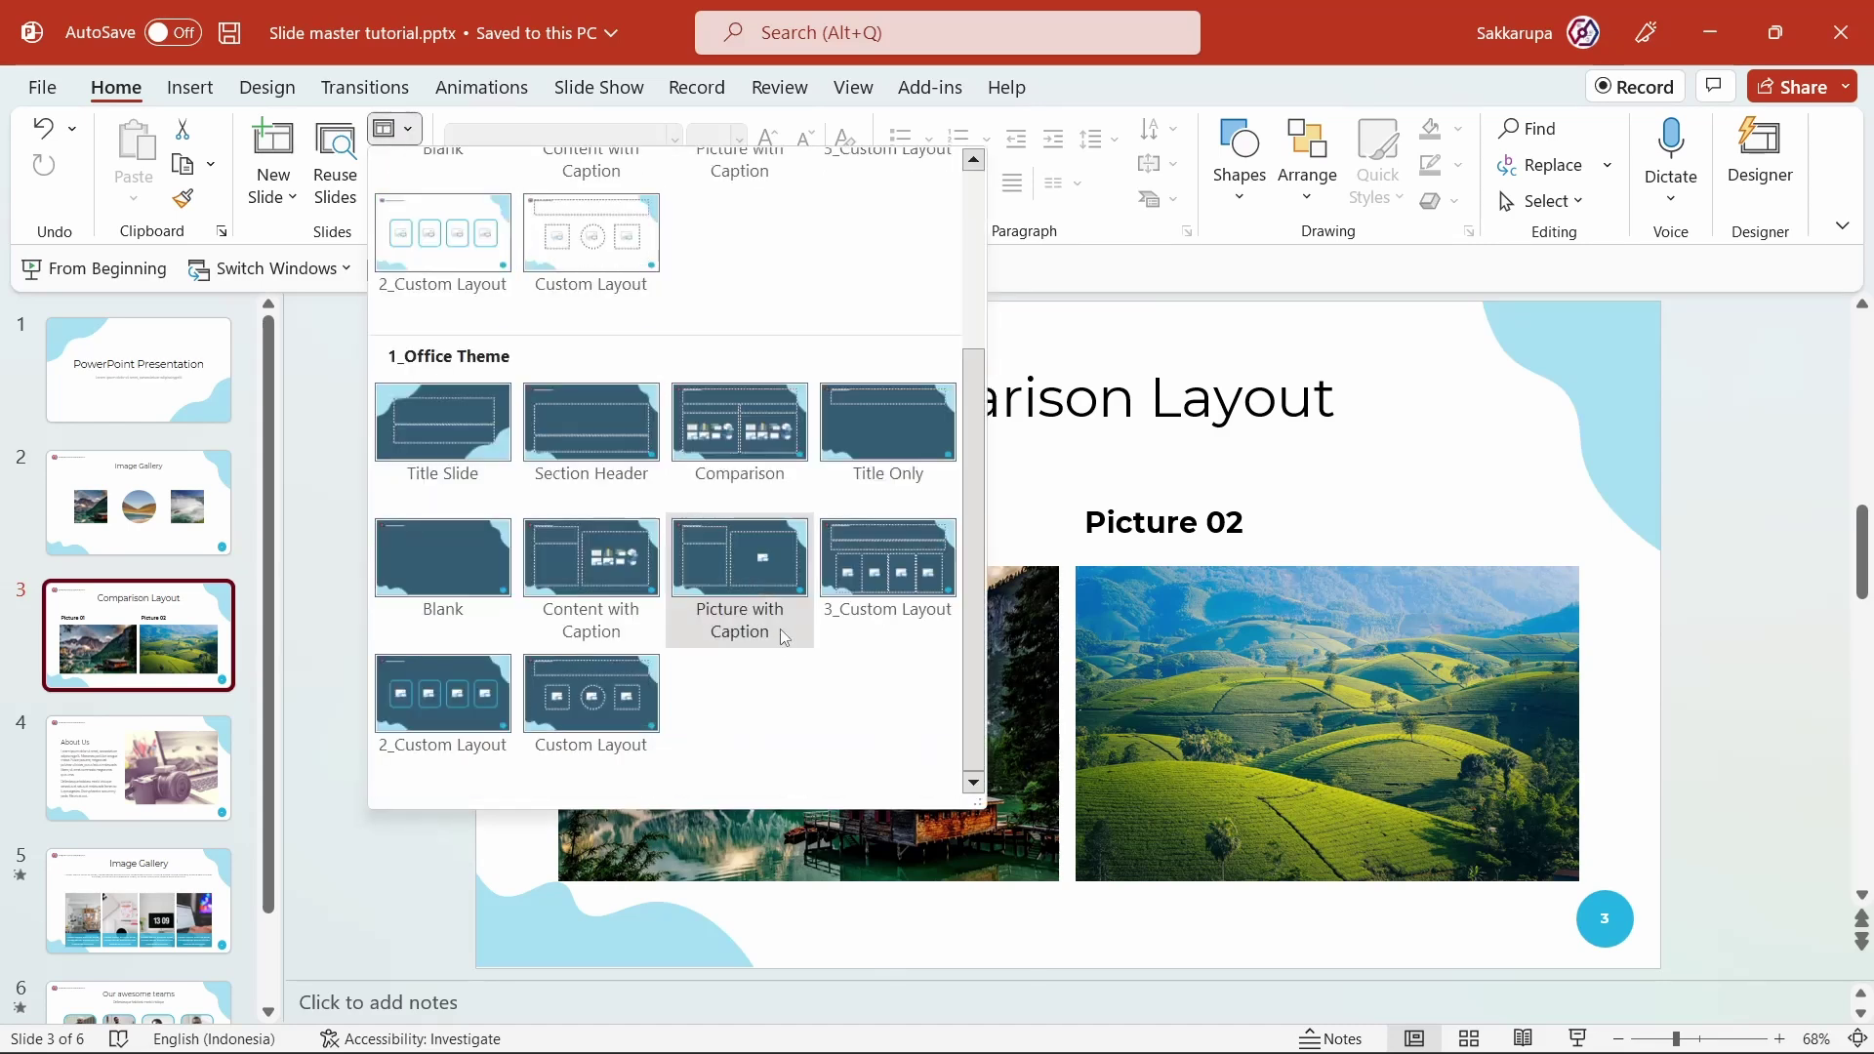
left_click(764, 437)
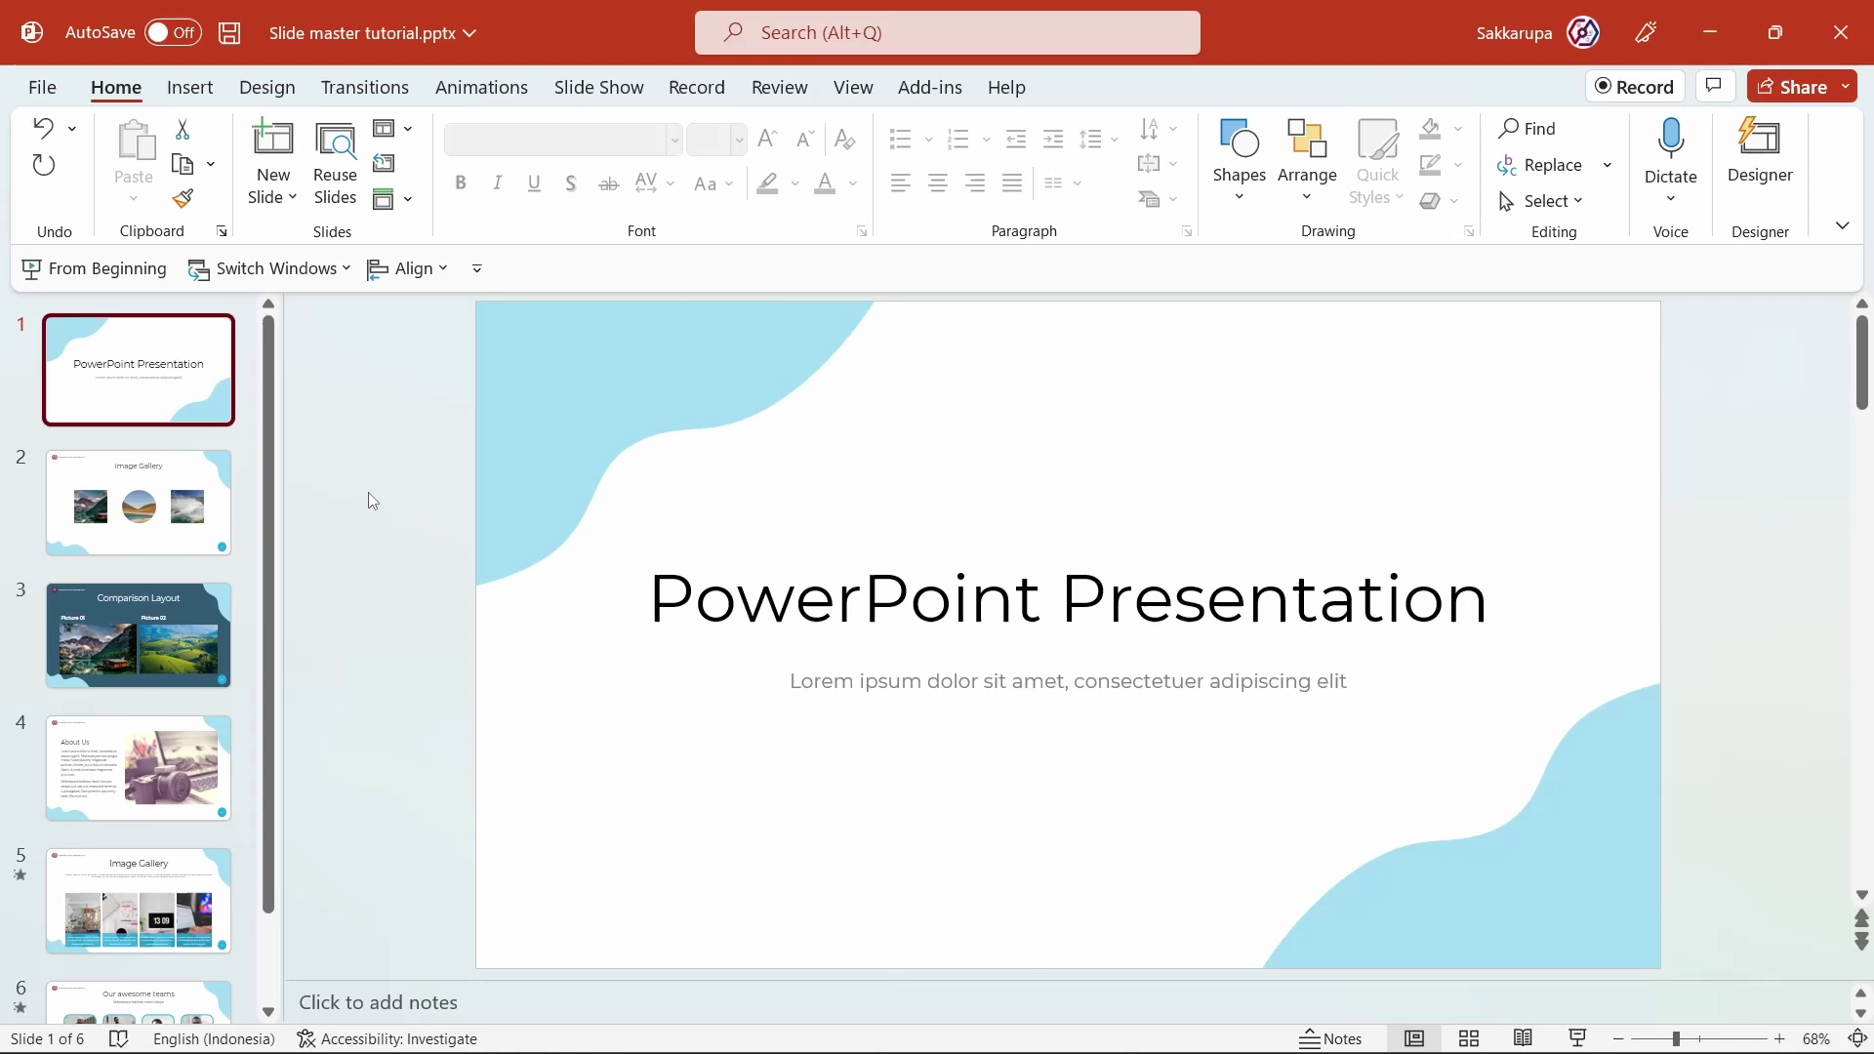
Step: Save the presentation as PowerPoint Template 'Slide master tutorial.potx' in Custom Office Templates
key("F12")
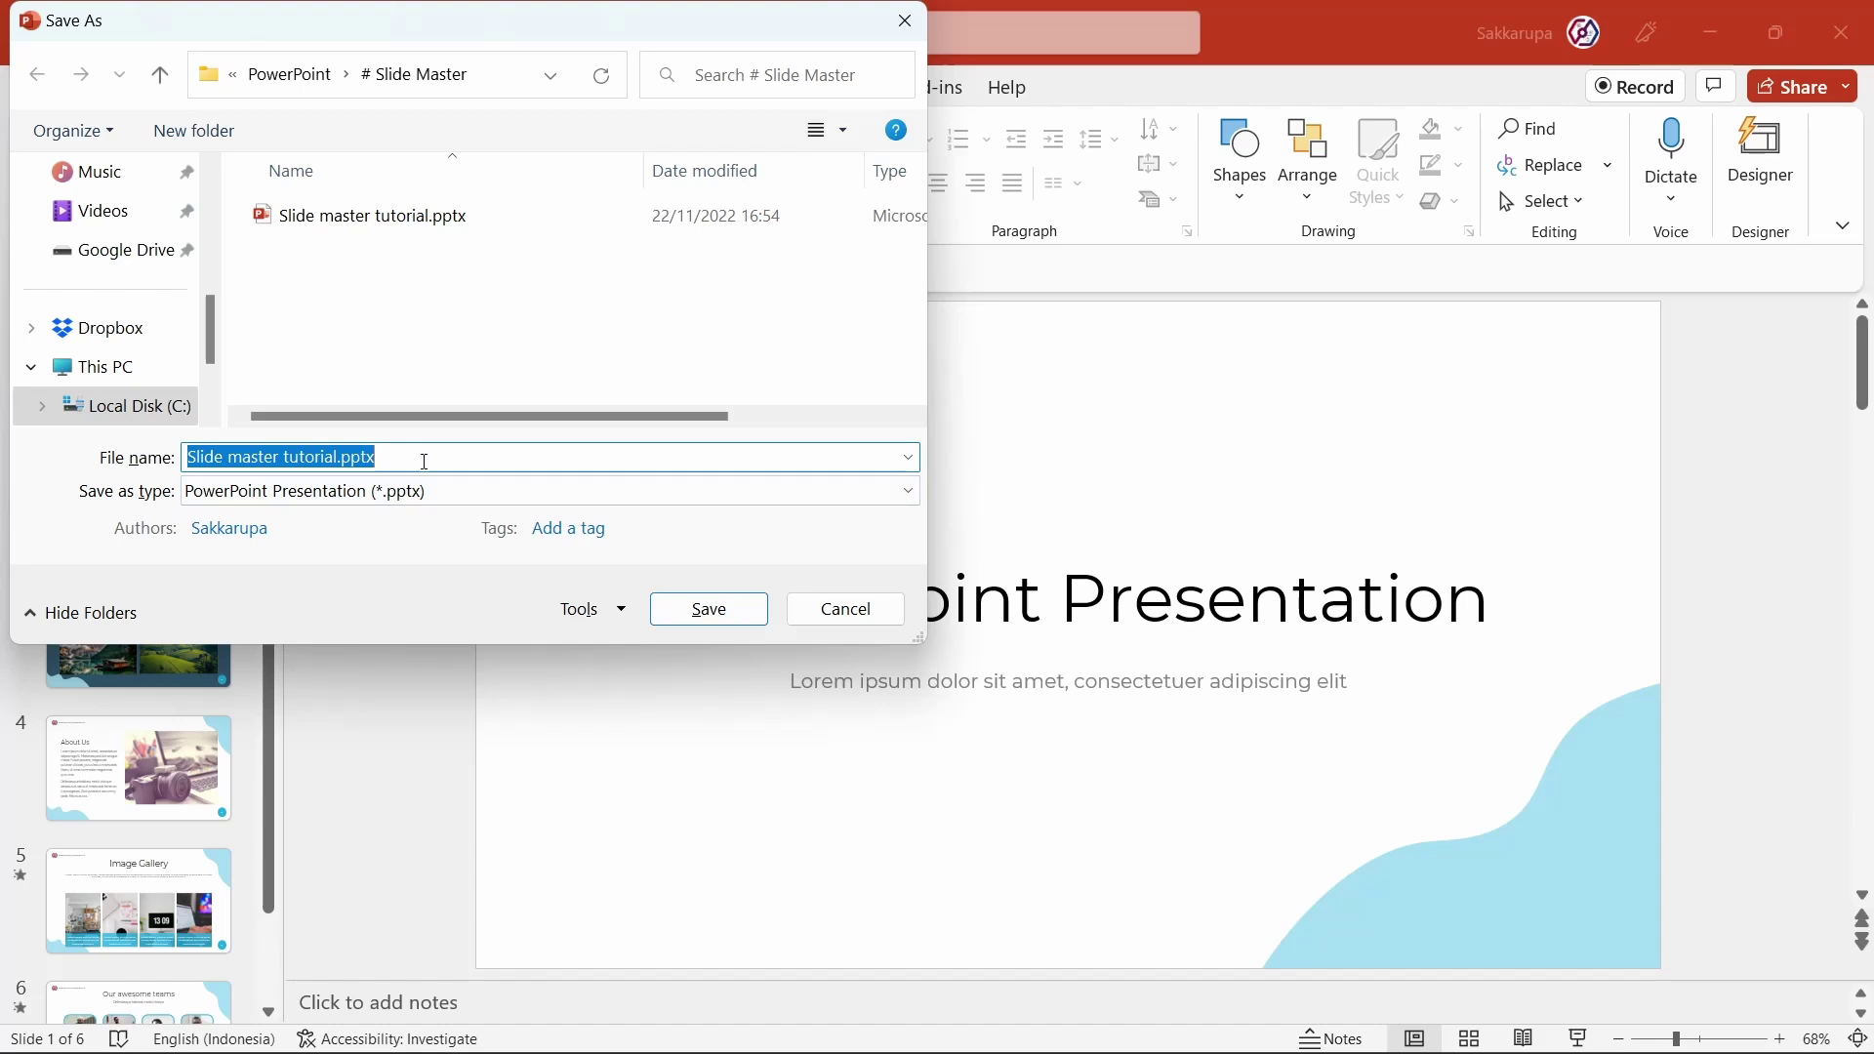
left_click(462, 491)
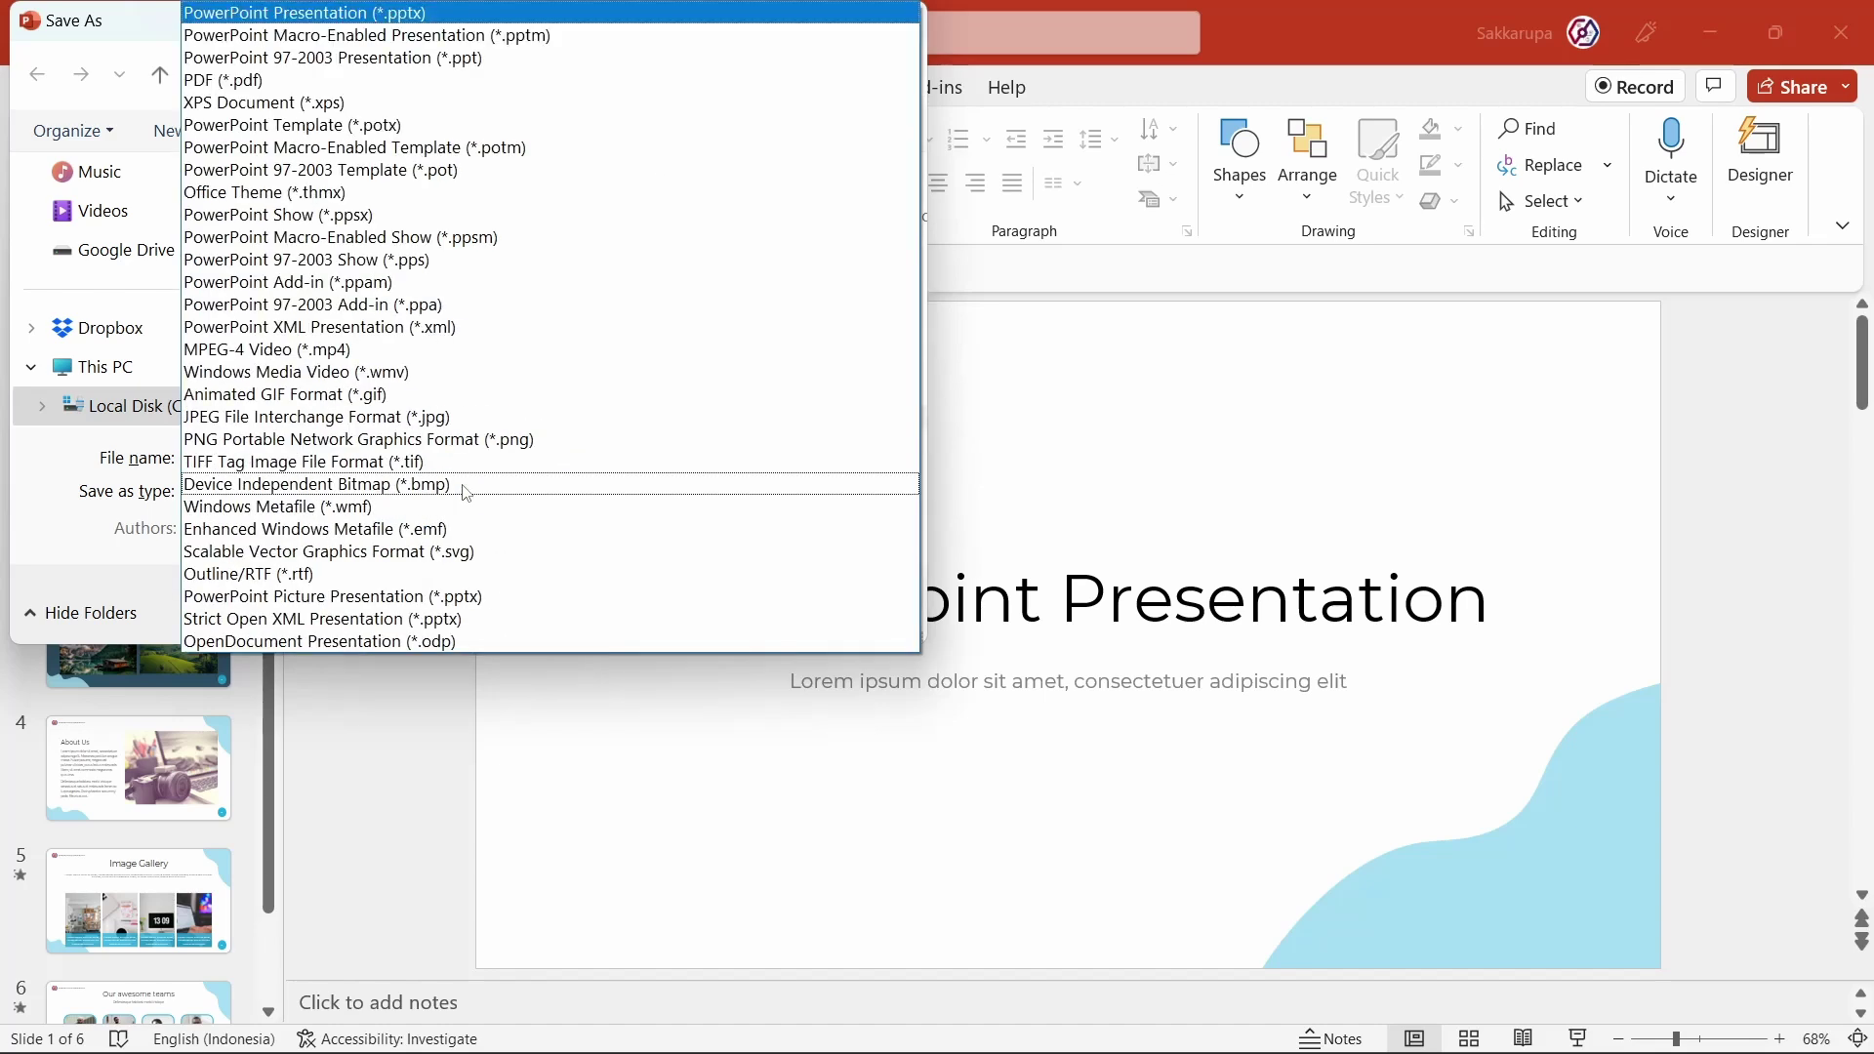
left_click(442, 125)
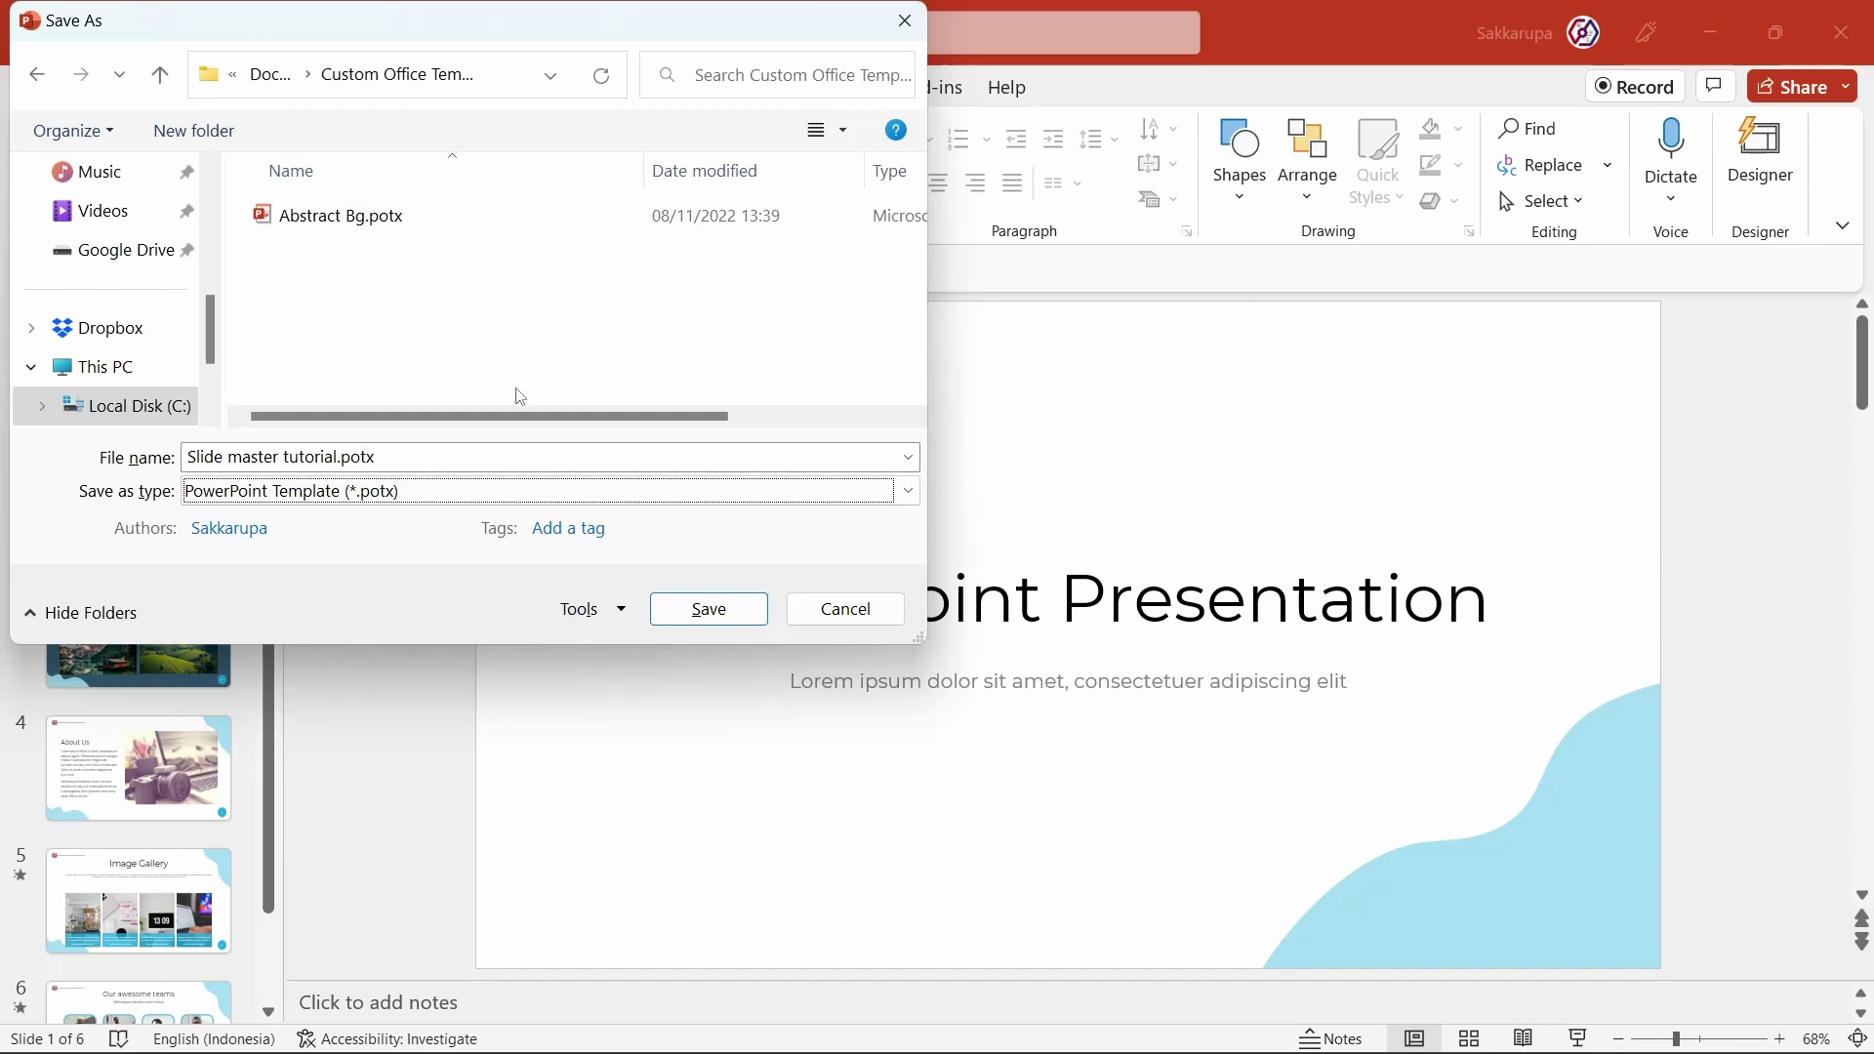
left_click(495, 455)
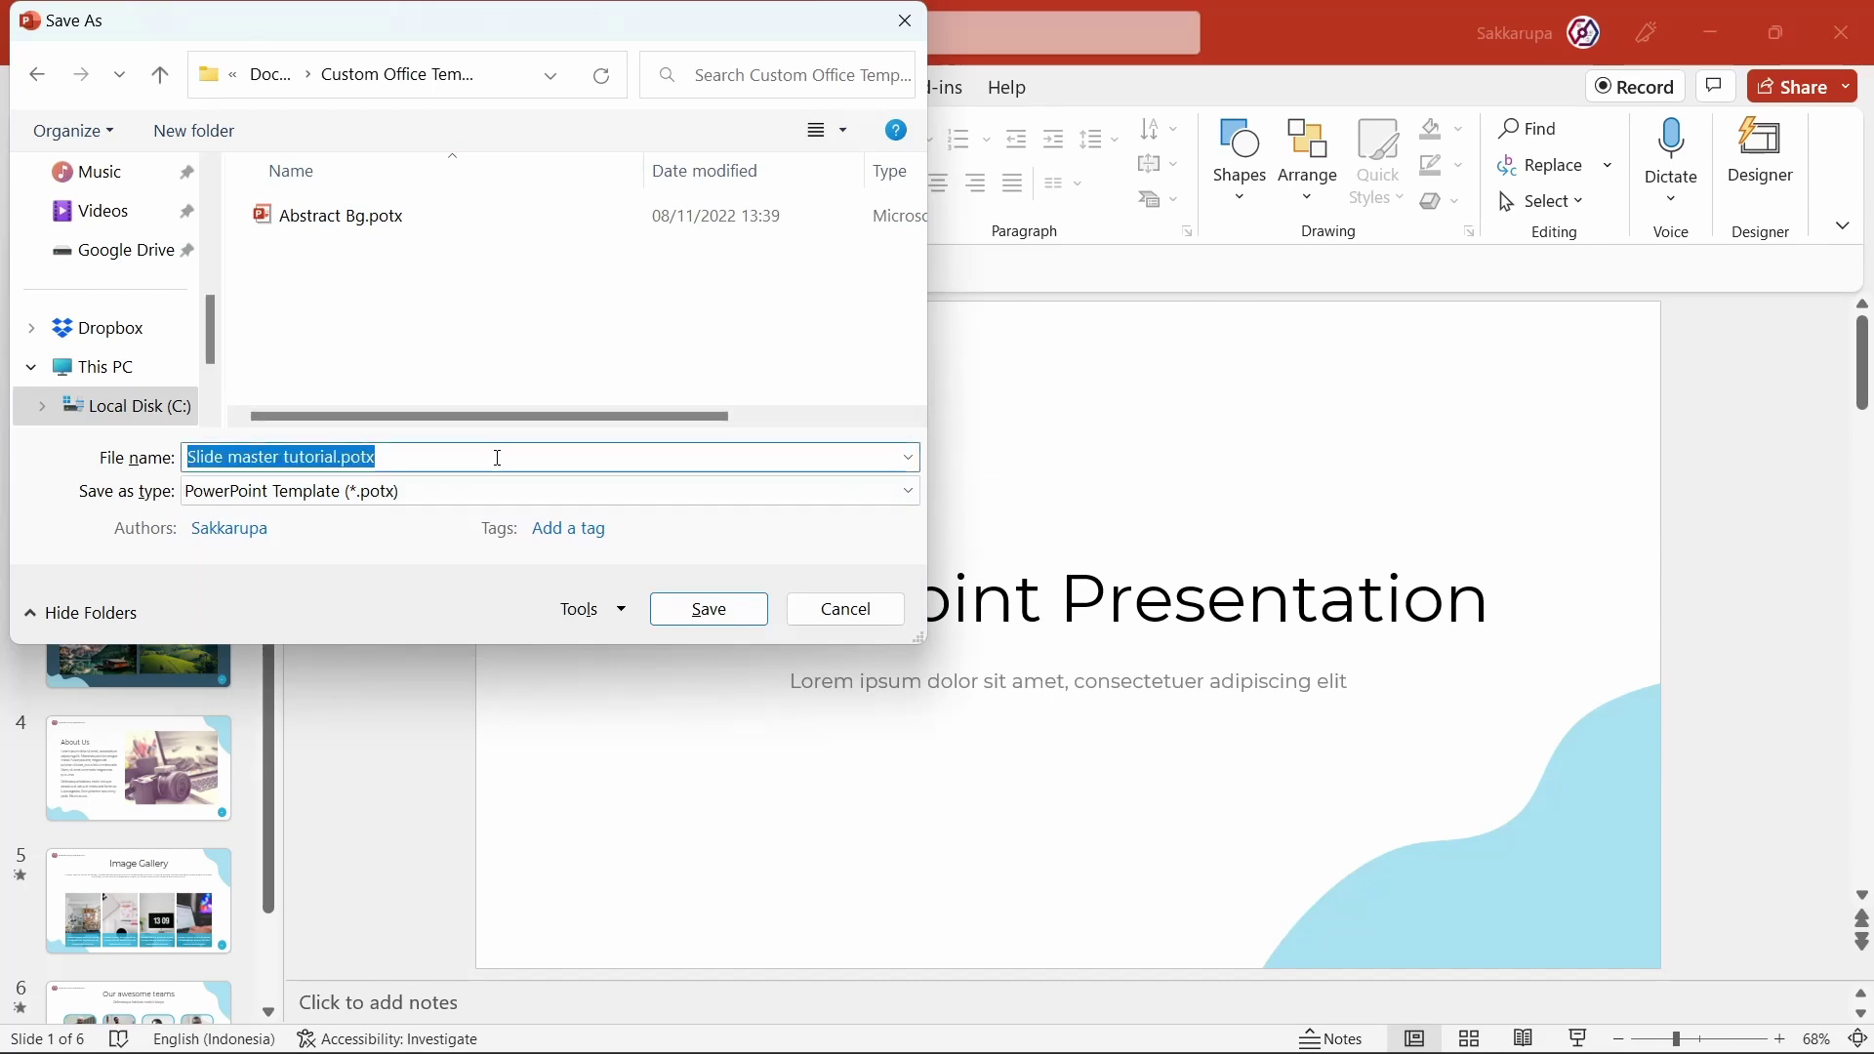
left_click(495, 455)
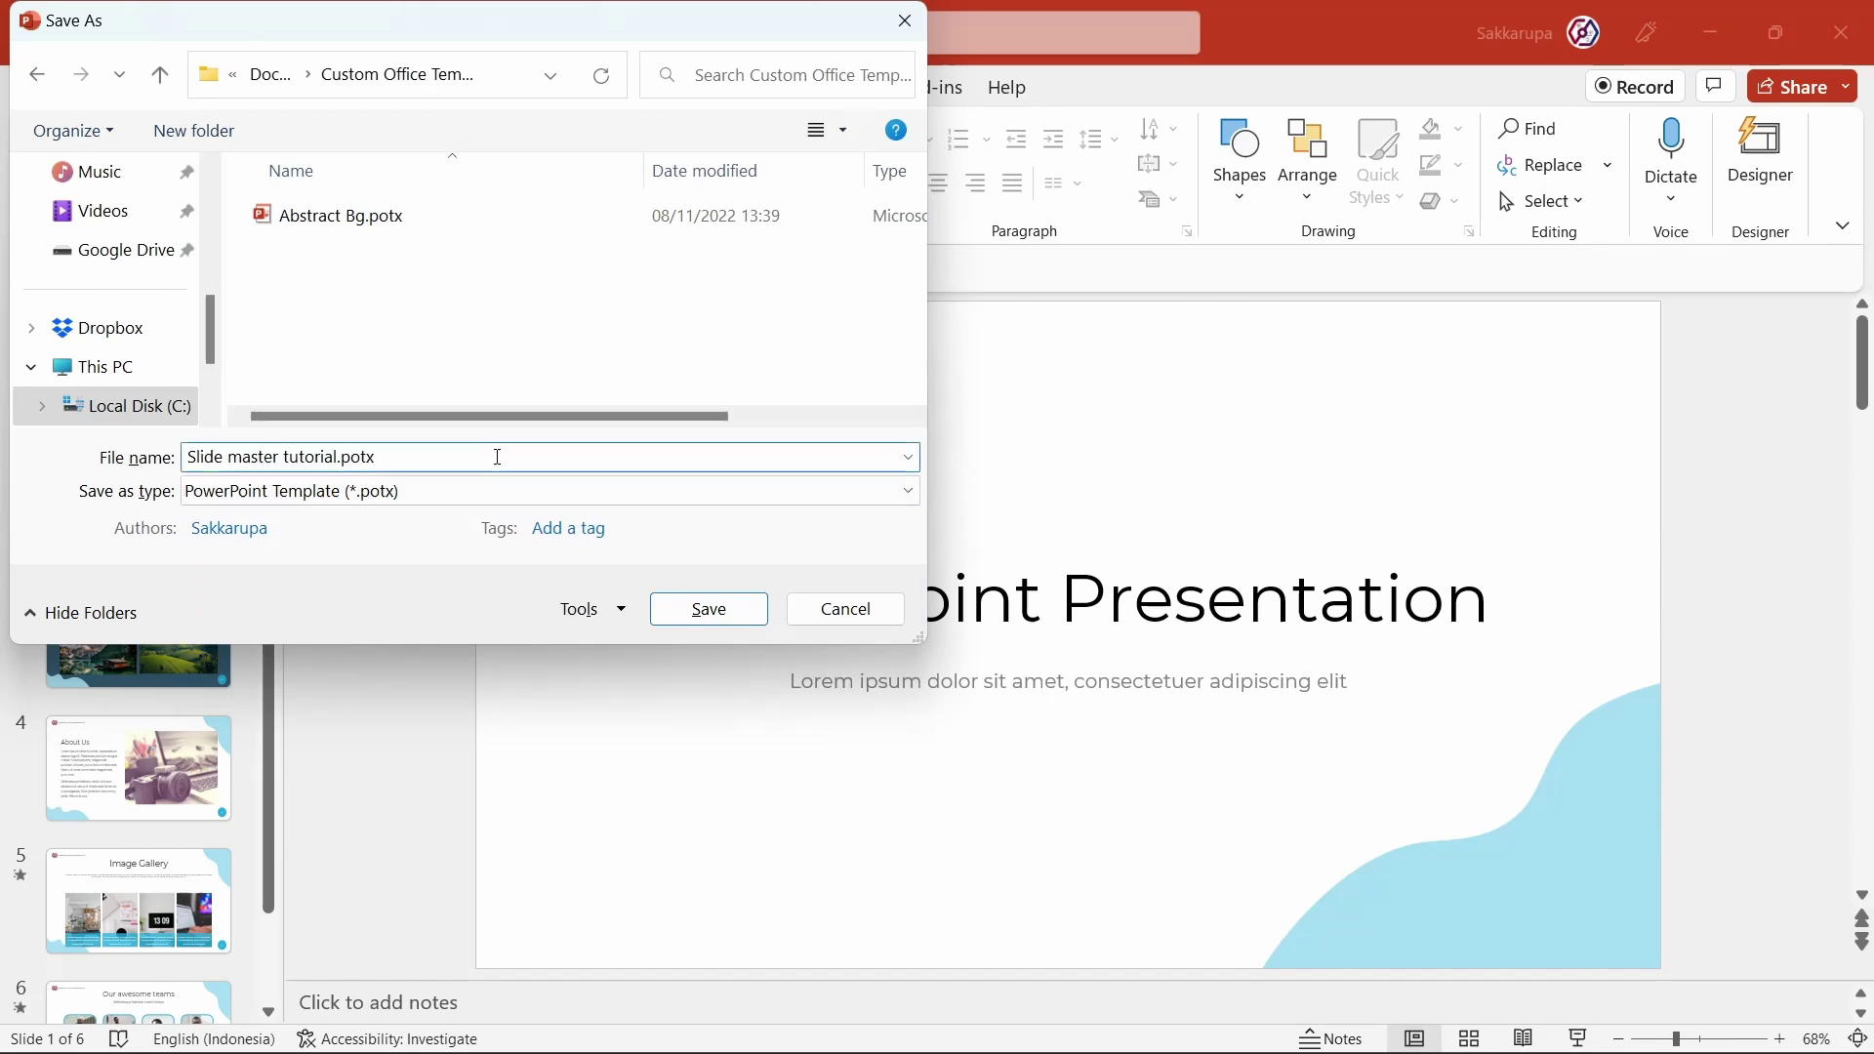
left_click(736, 619)
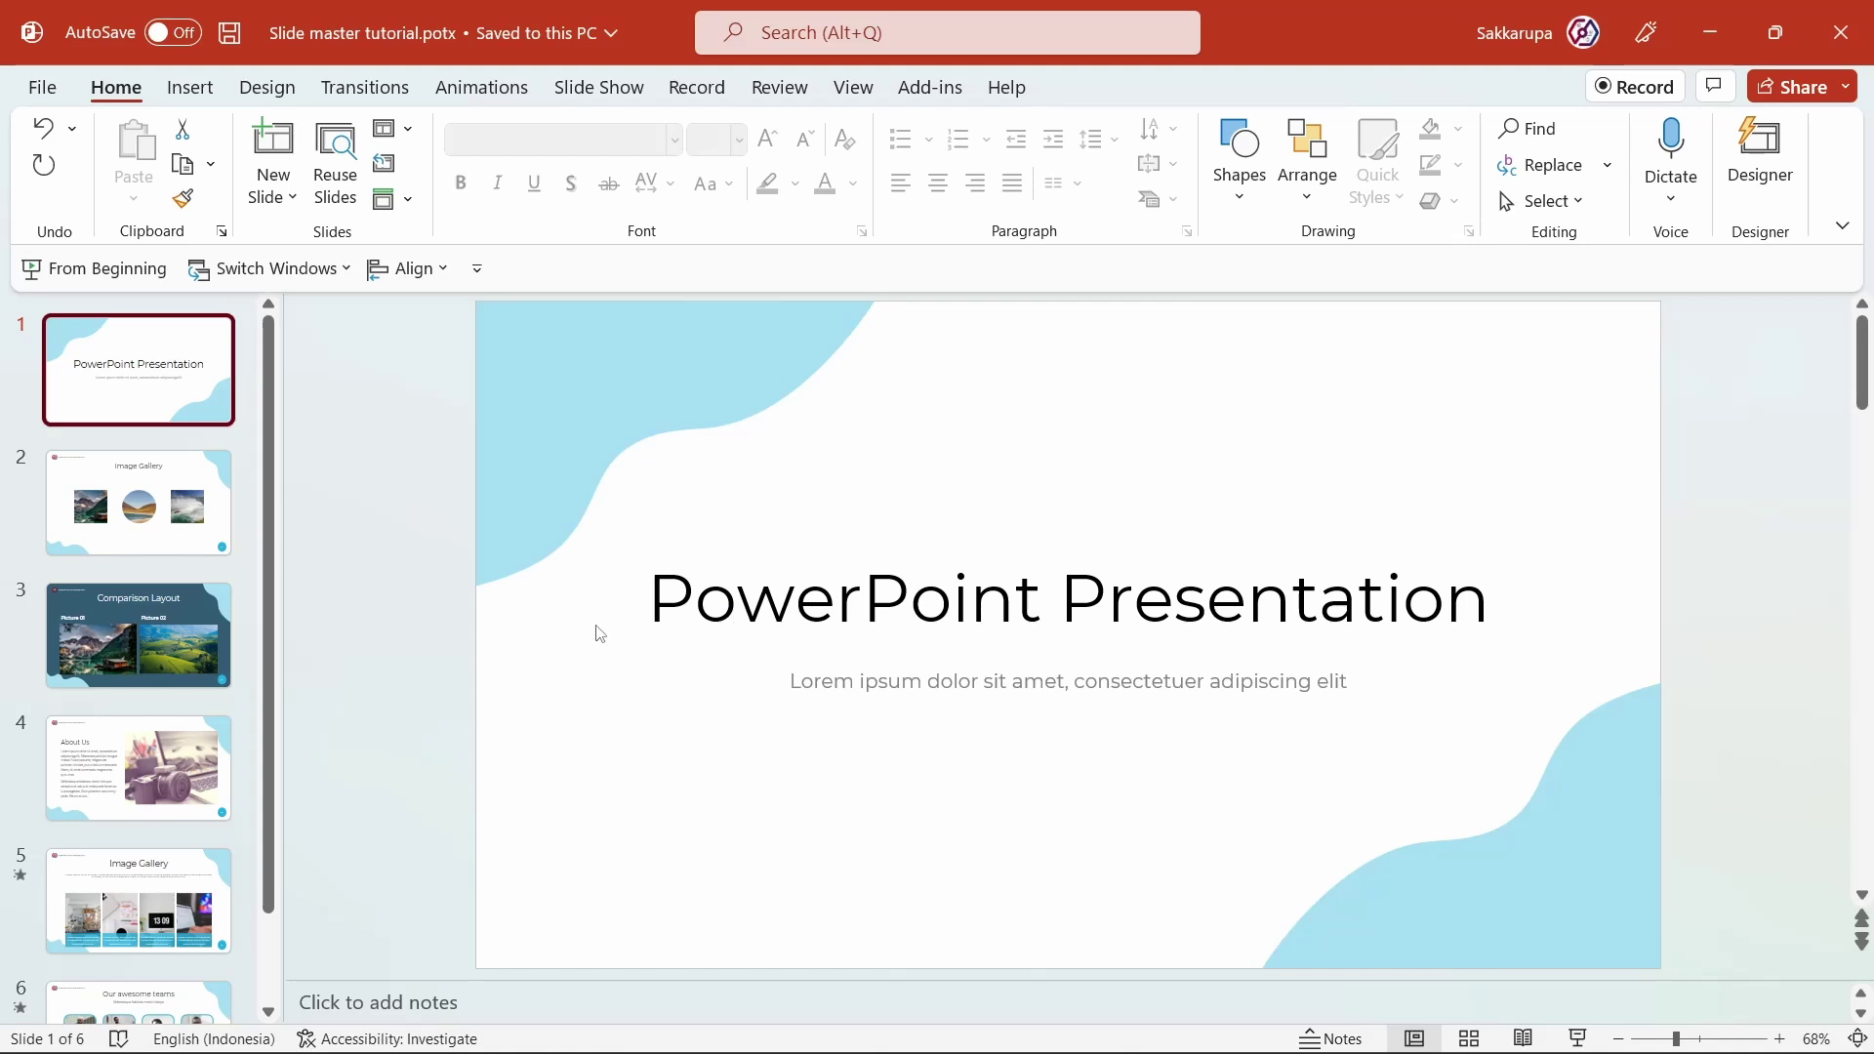
Step: Create Presentation3 from the personal Slide master tutorial template, review its slides, and close it
left_click(60, 90)
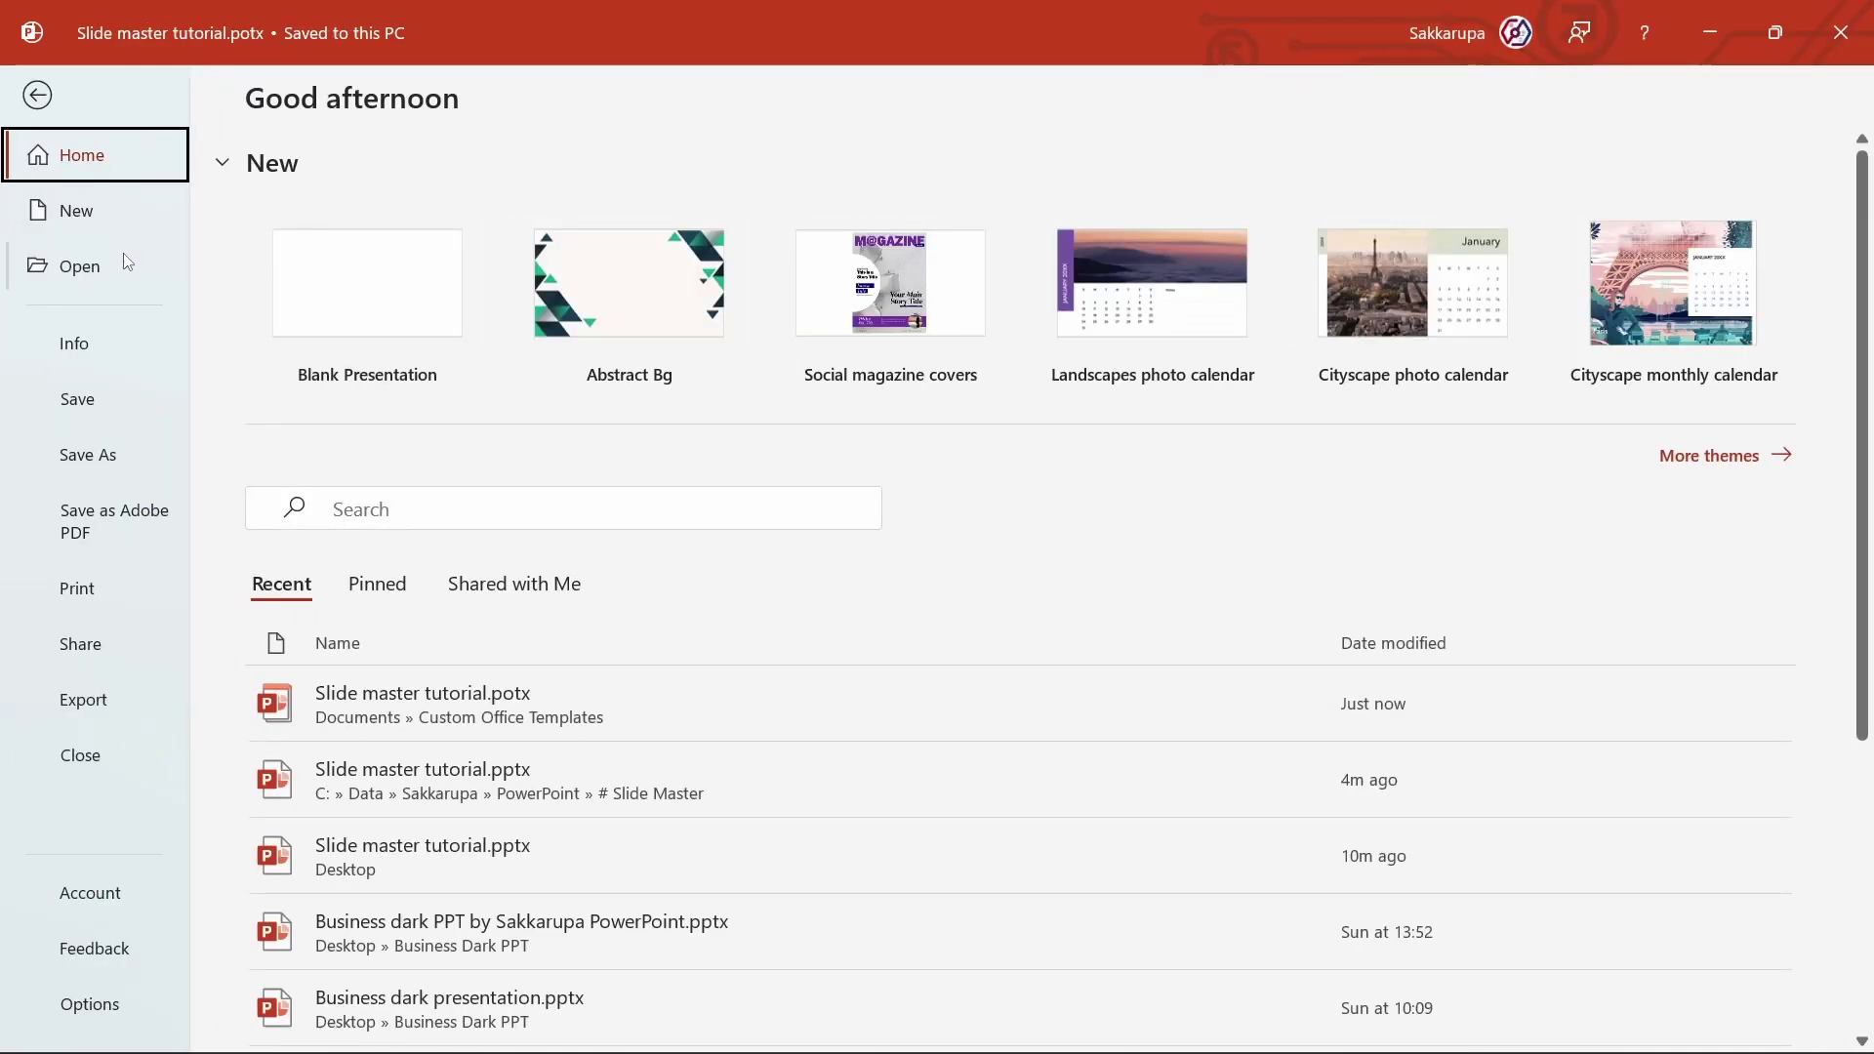
left_click(95, 218)
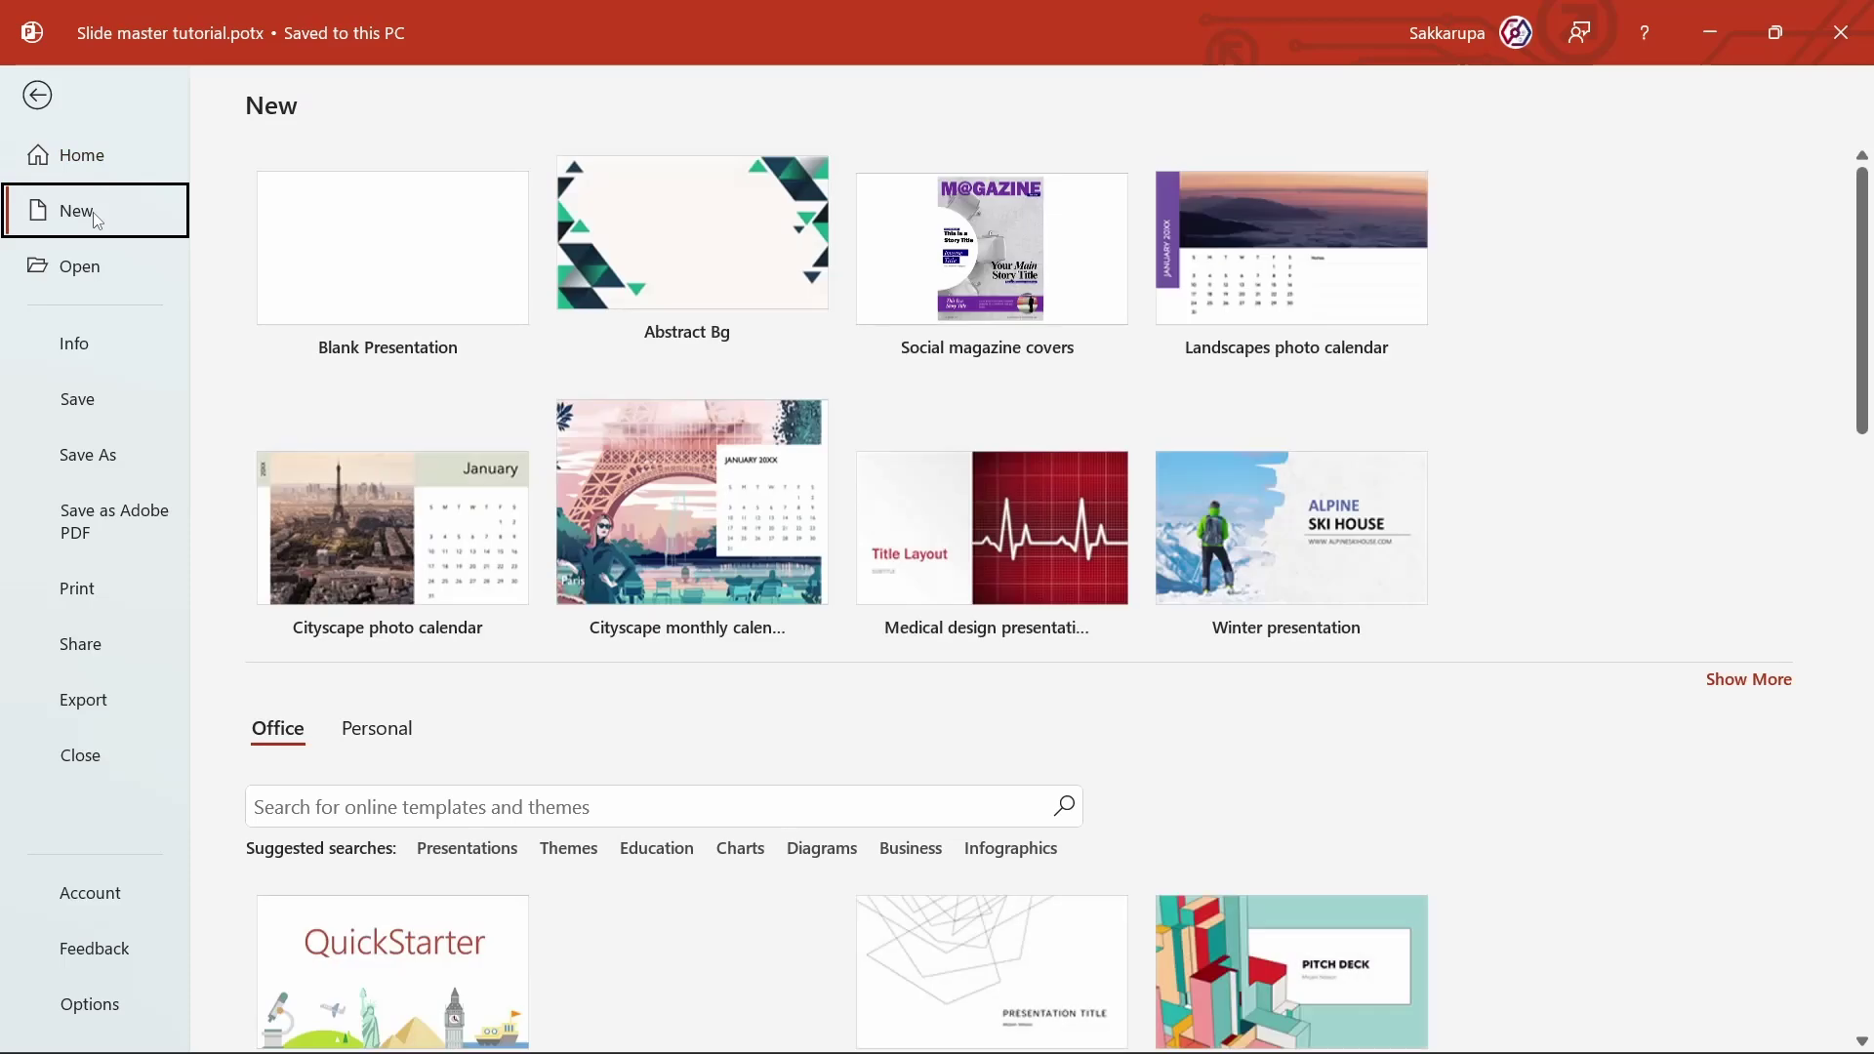
left_click(399, 727)
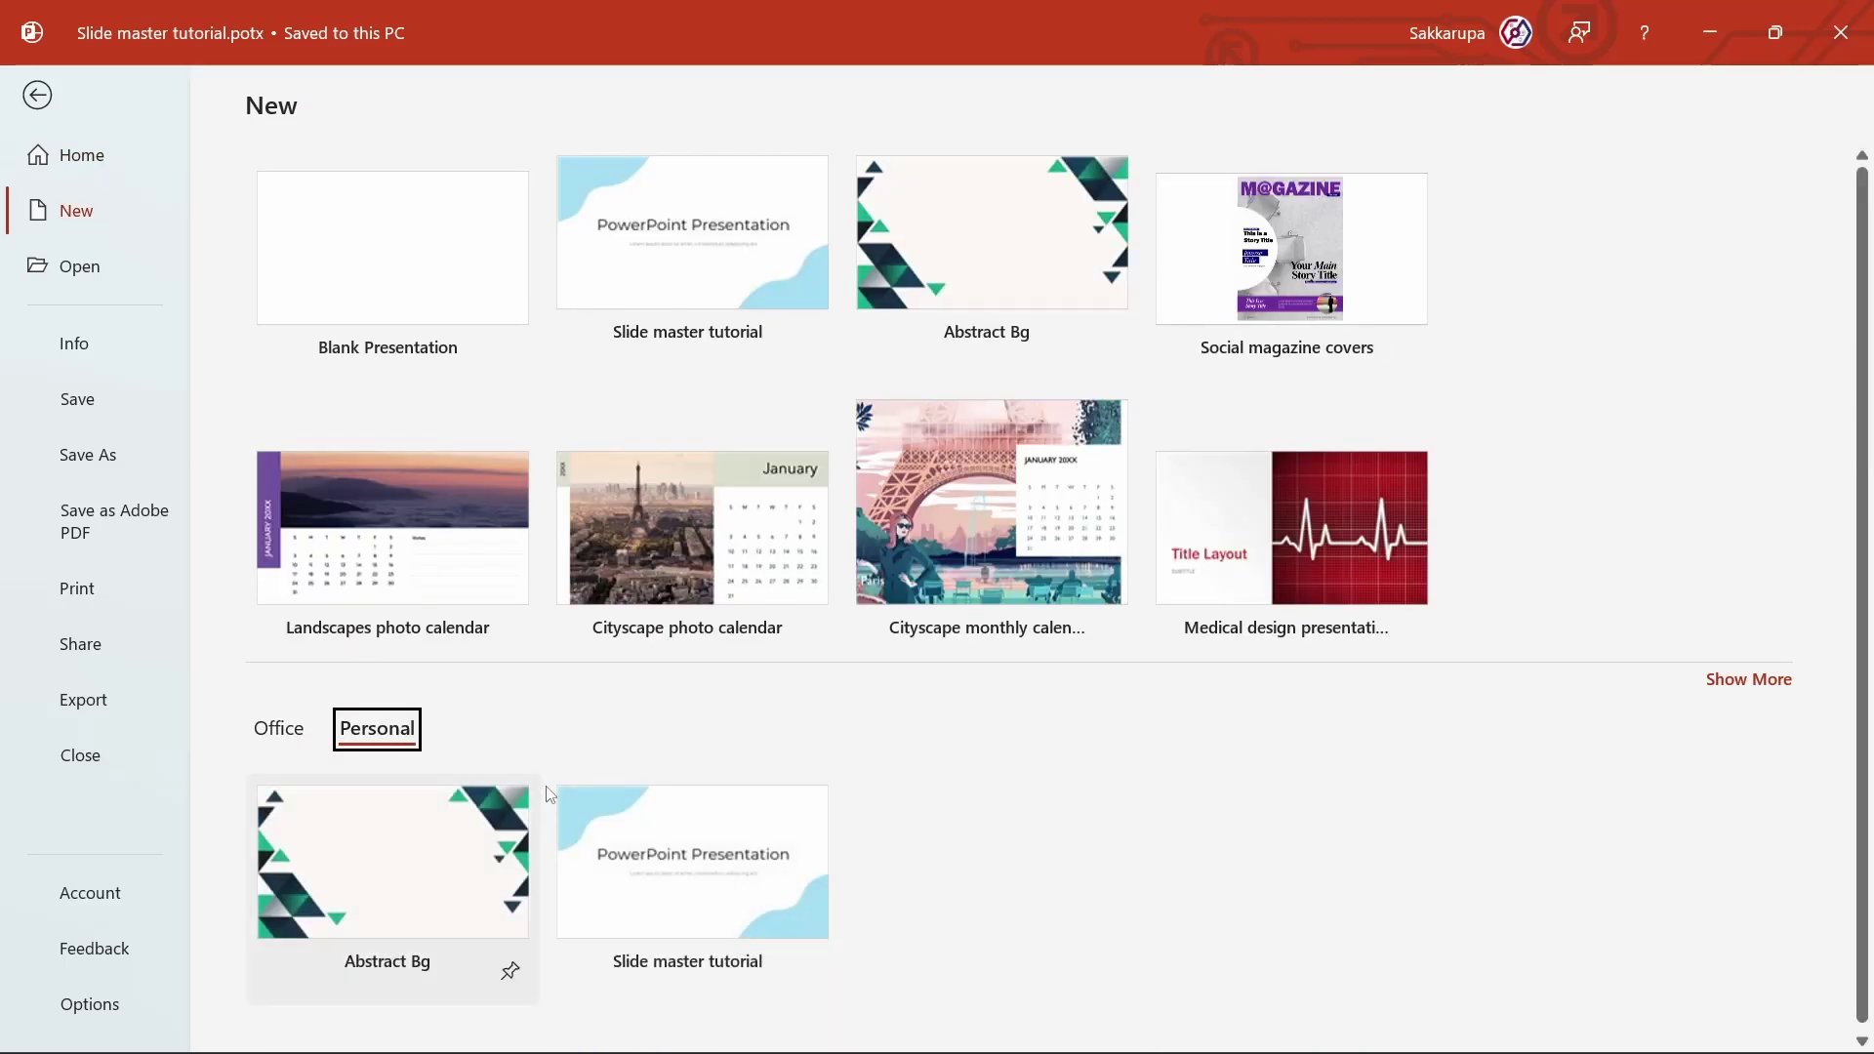
left_click(708, 859)
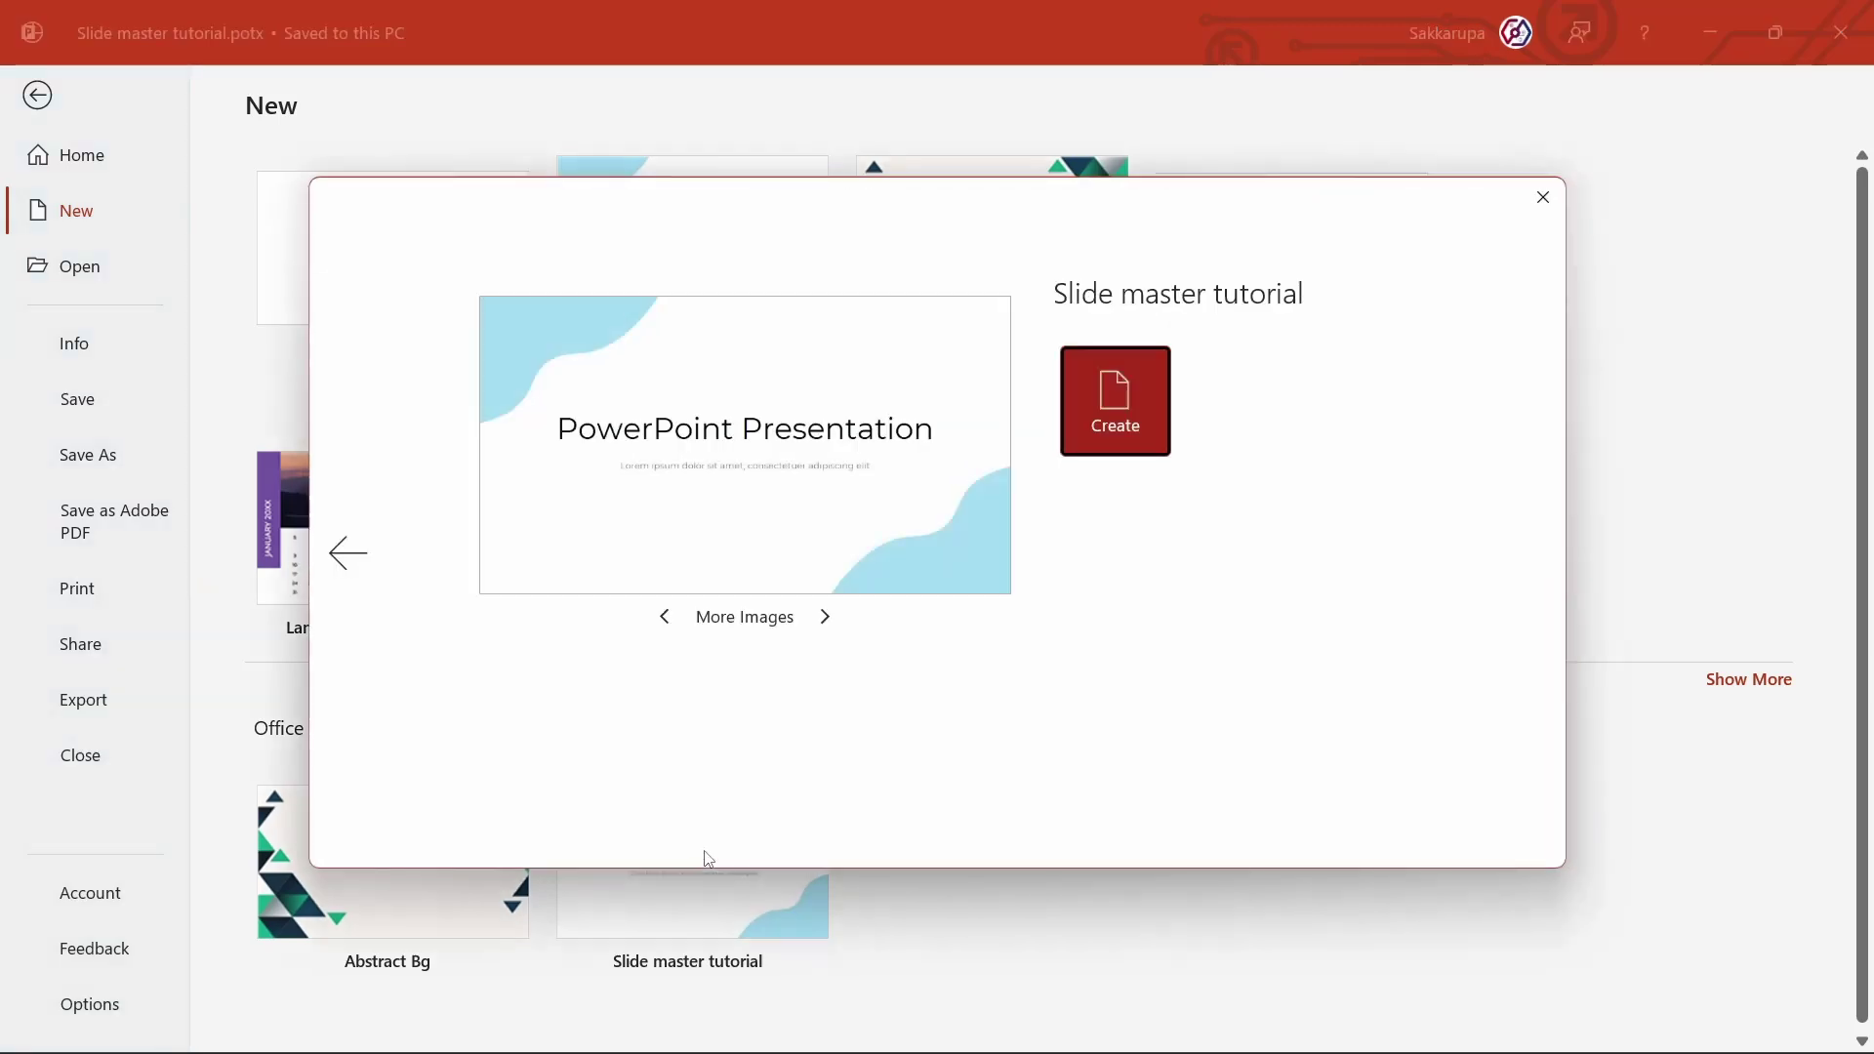
left_click(1138, 413)
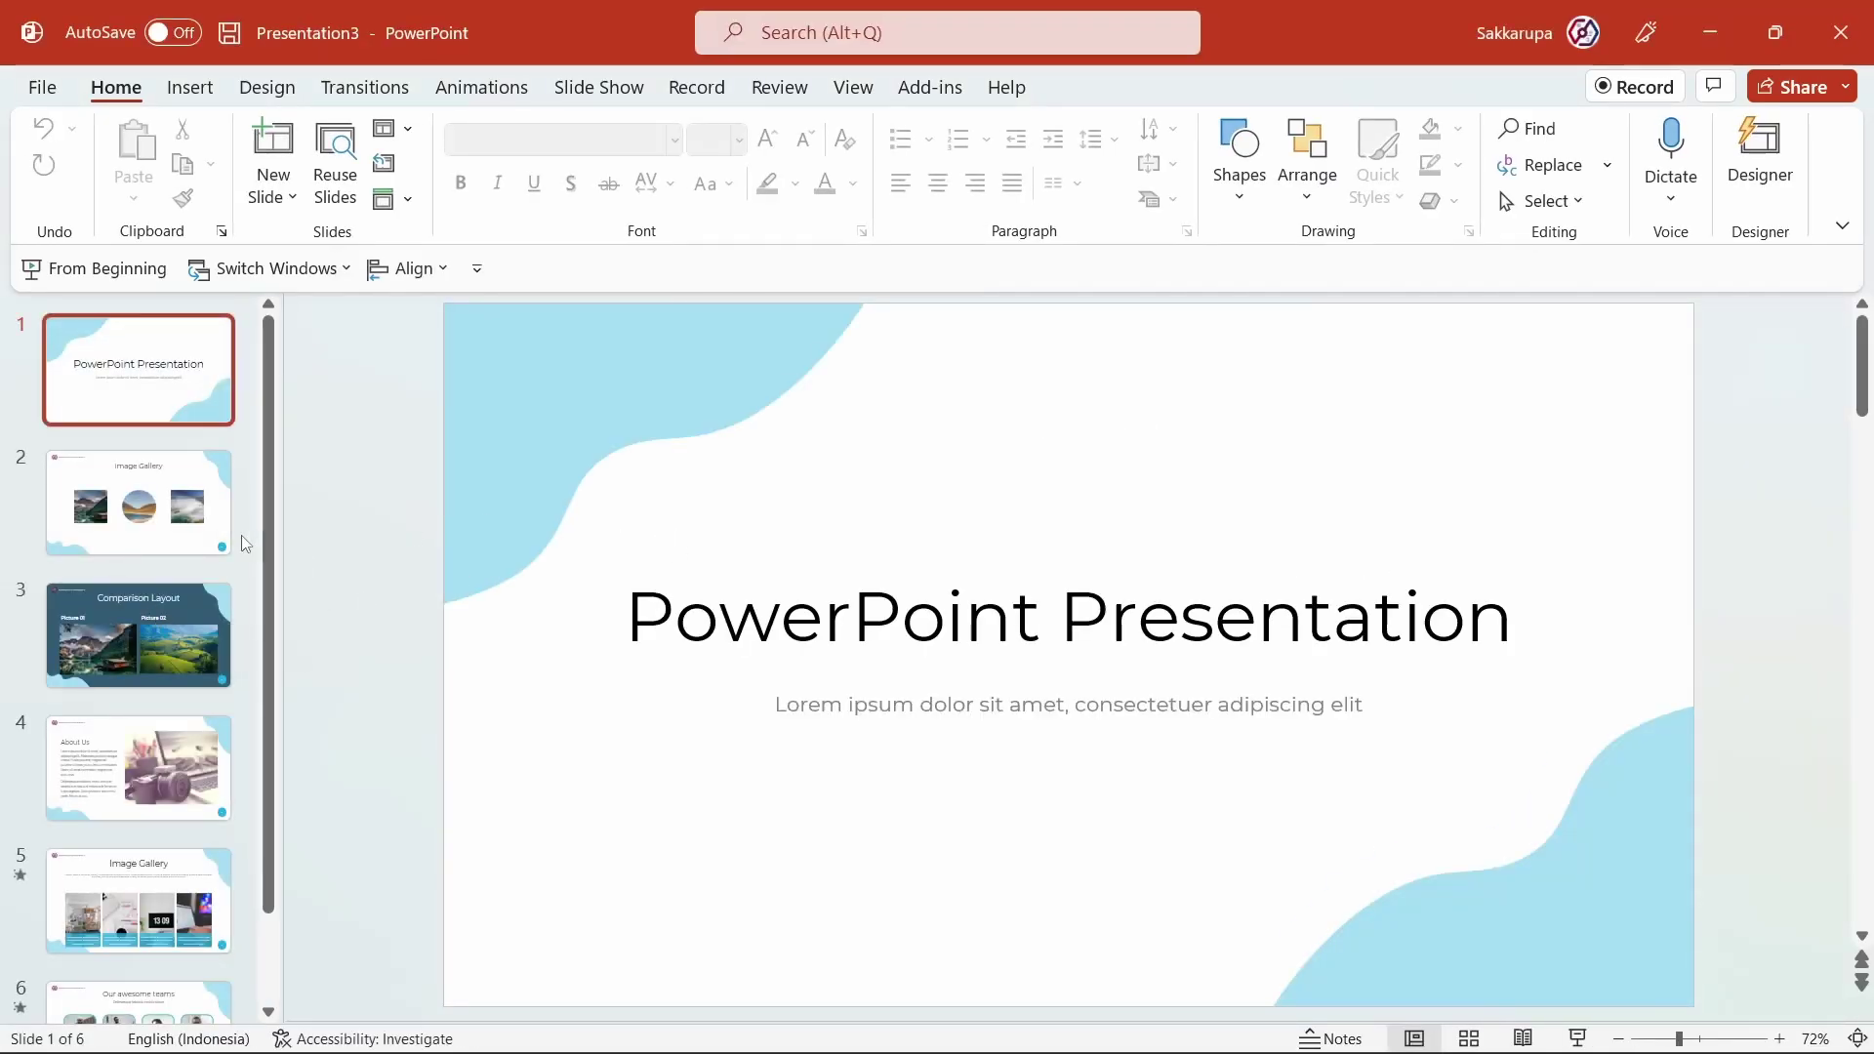
scroll(245, 544, "down", 2)
scroll(246, 547, "up", 2)
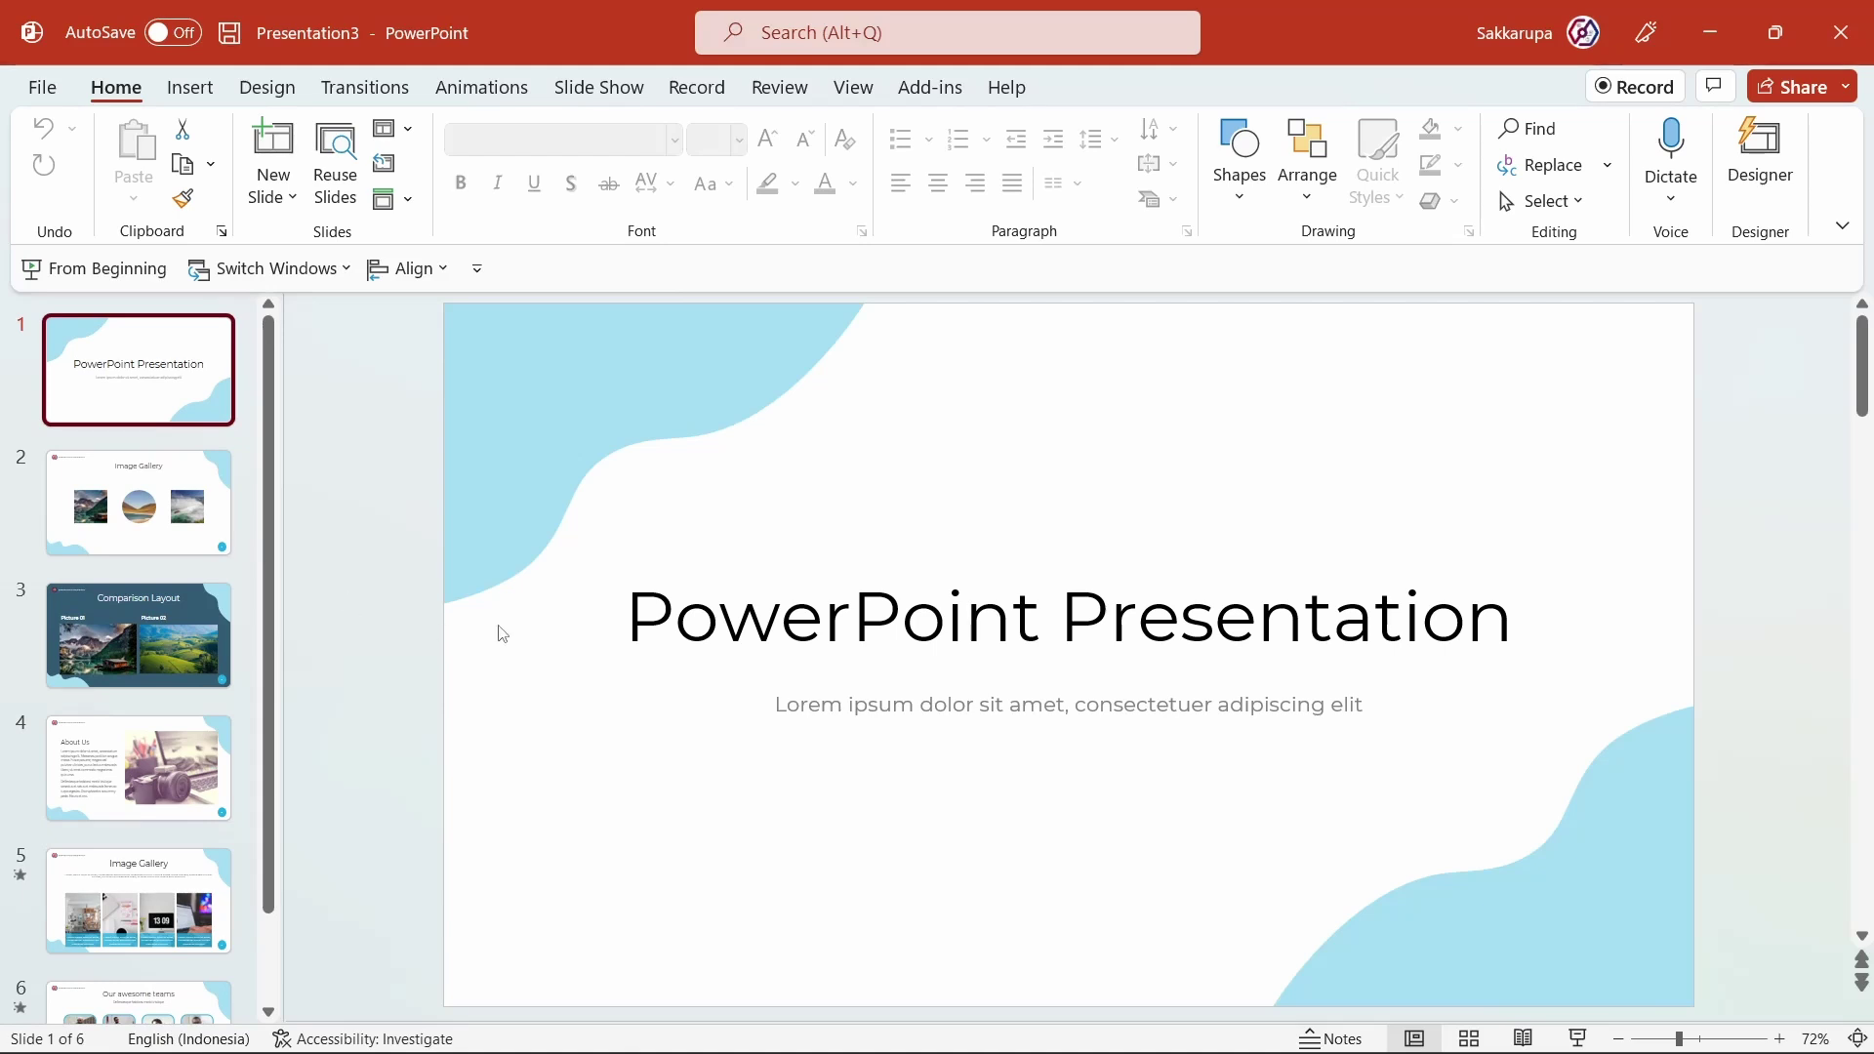
left_click(1841, 32)
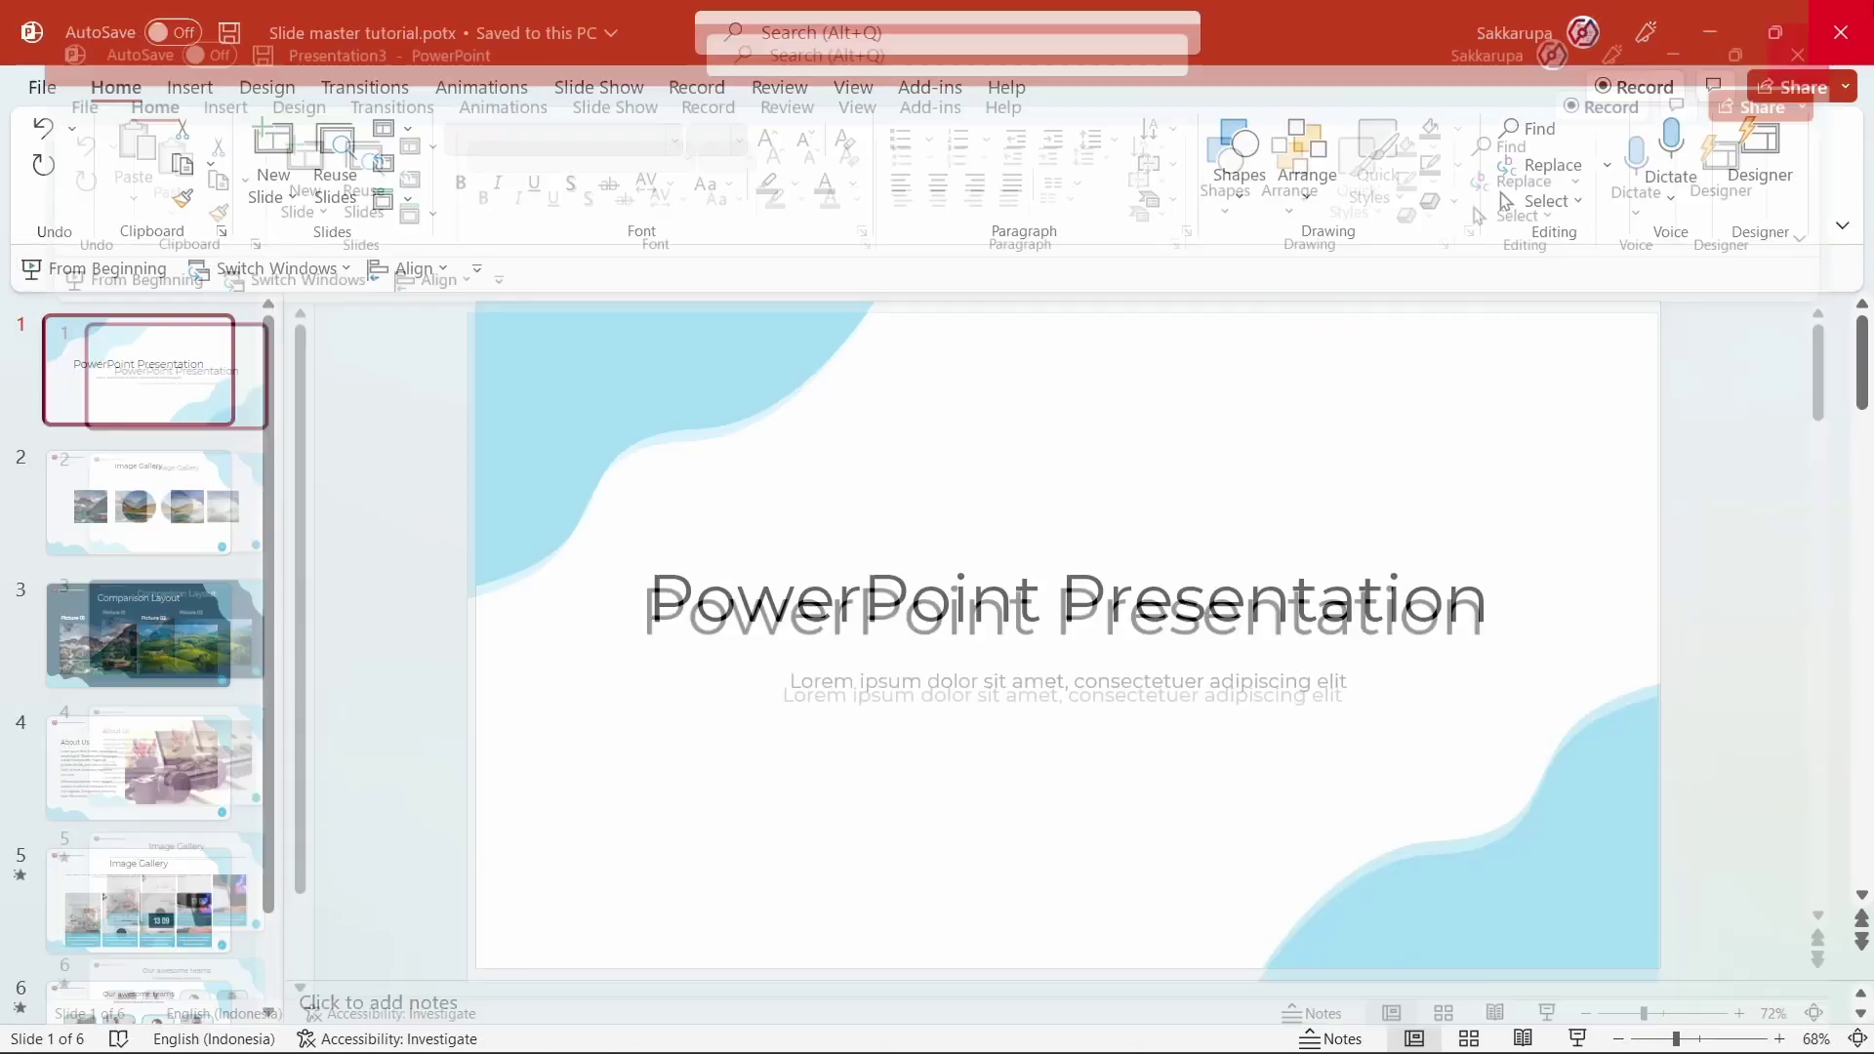